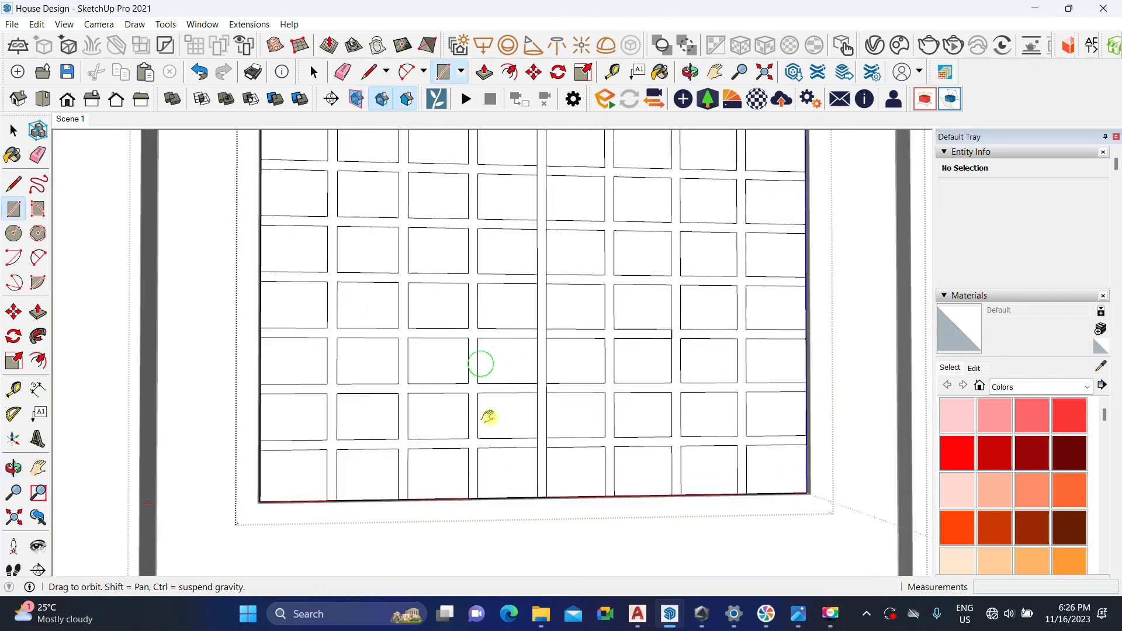
Step: Draw a thin horizontal rectangle across the full width of the lattice panel at mid-height
scroll(479, 448, "down", 3)
scroll(325, 372, "up", 2)
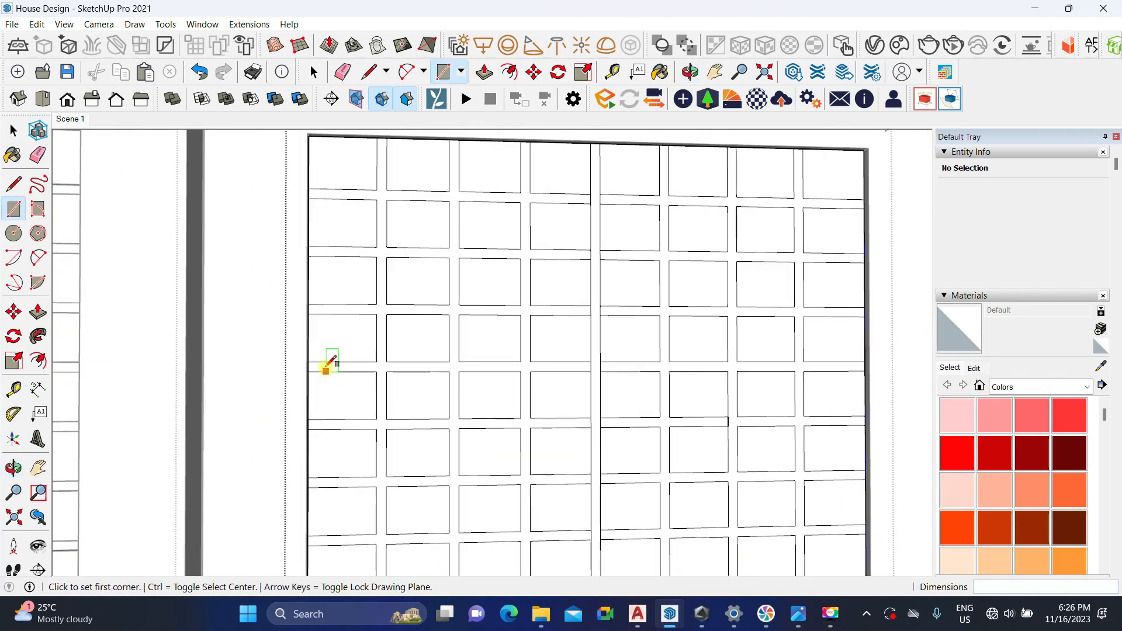
middle_click_drag(316, 350, 280, 371)
scroll(338, 350, "up", 2)
scroll(303, 363, "up", 2)
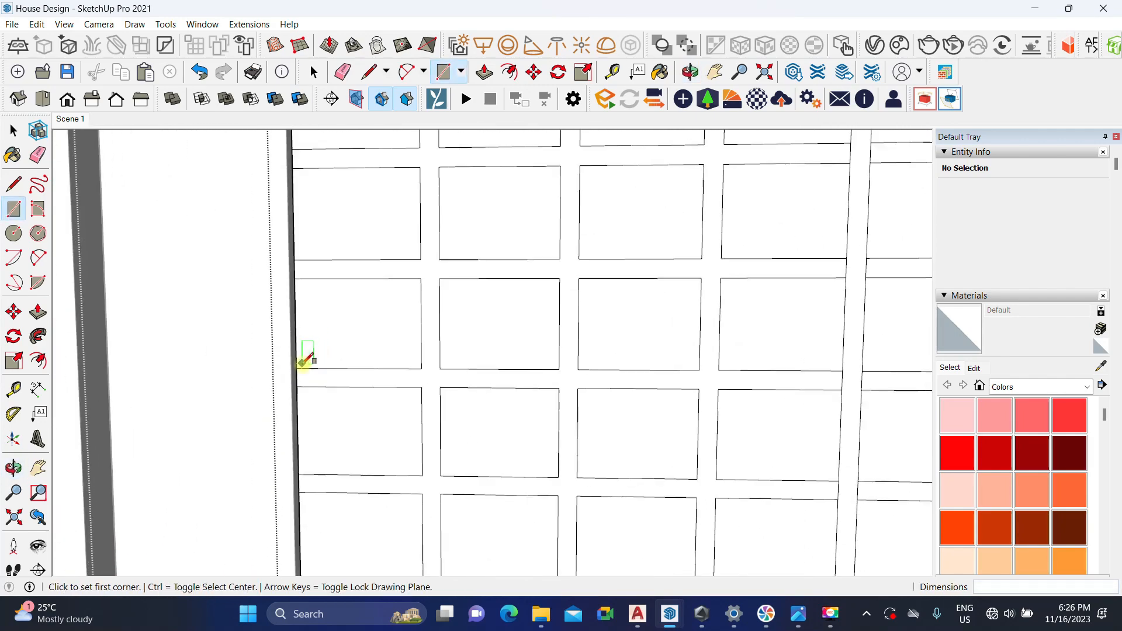
left_click(296, 368)
scroll(258, 350, "down", 3)
middle_click_drag(544, 370, 158, 388, "shift")
scroll(534, 406, "up", 2)
middle_click_drag(535, 408, 407, 485)
left_click(566, 376)
Step: Push/Pull the lattice bar face of the upper-left quadrant by 0.3 cm
key("space")
scroll(386, 420, "down", 4)
middle_click_drag(384, 418, 446, 446)
scroll(446, 437, "up", 1)
key("p")
scroll(444, 417, "up", 5)
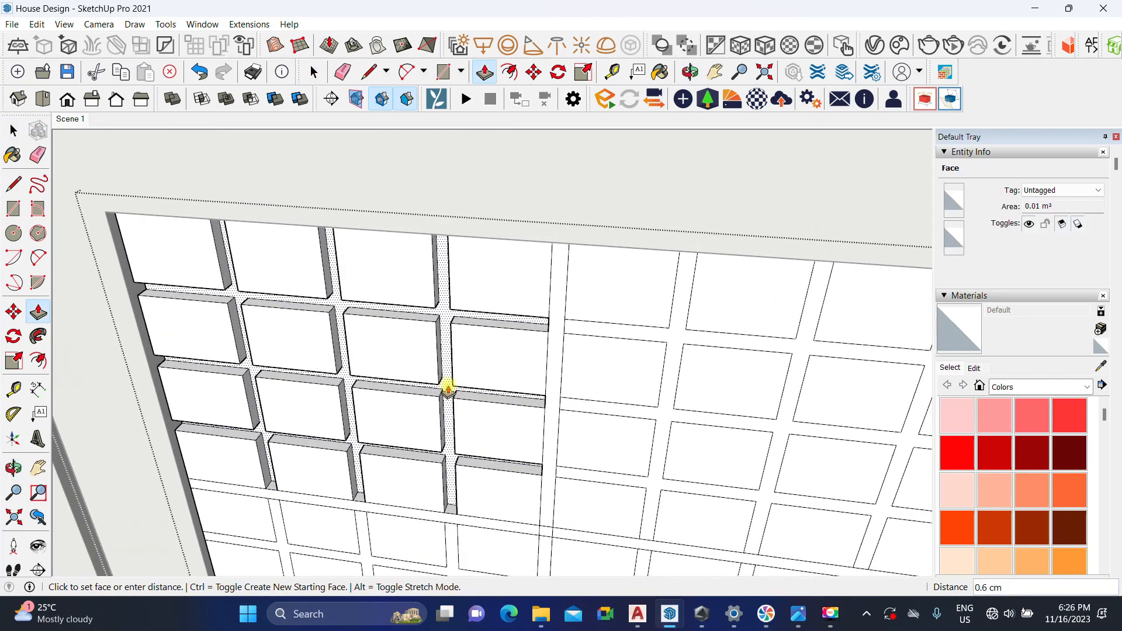
key("Return")
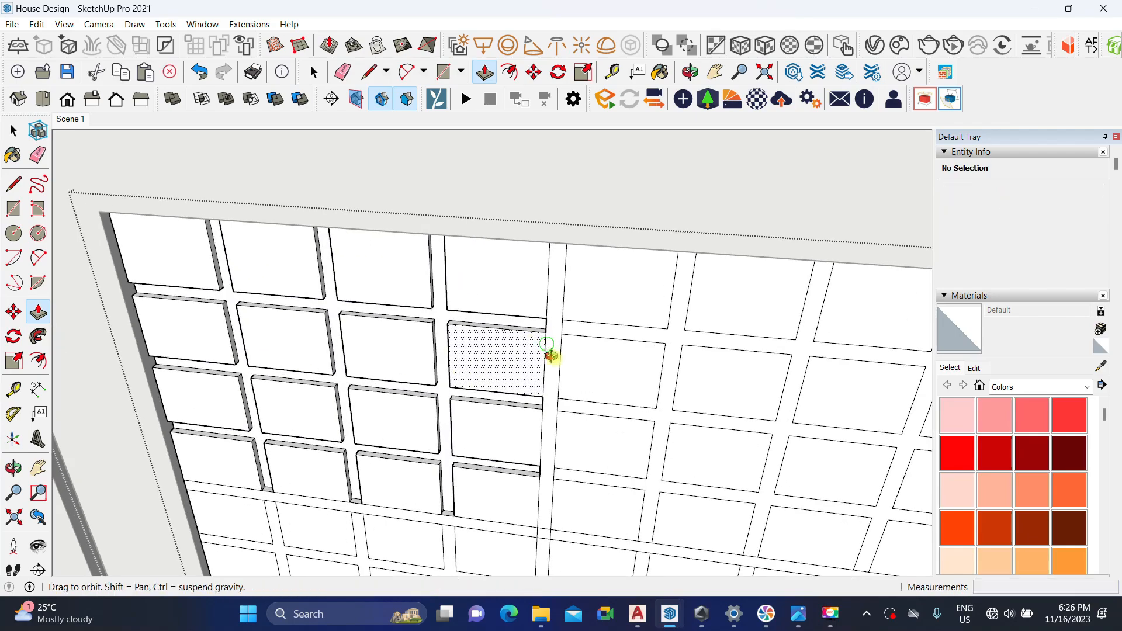
Step: Push/Pull the upper-right quadrant's lattice bars 0.3 cm, matching the upper-left quadrant
scroll(540, 305, "up", 2)
scroll(540, 302, "up", 1)
left_click(578, 309)
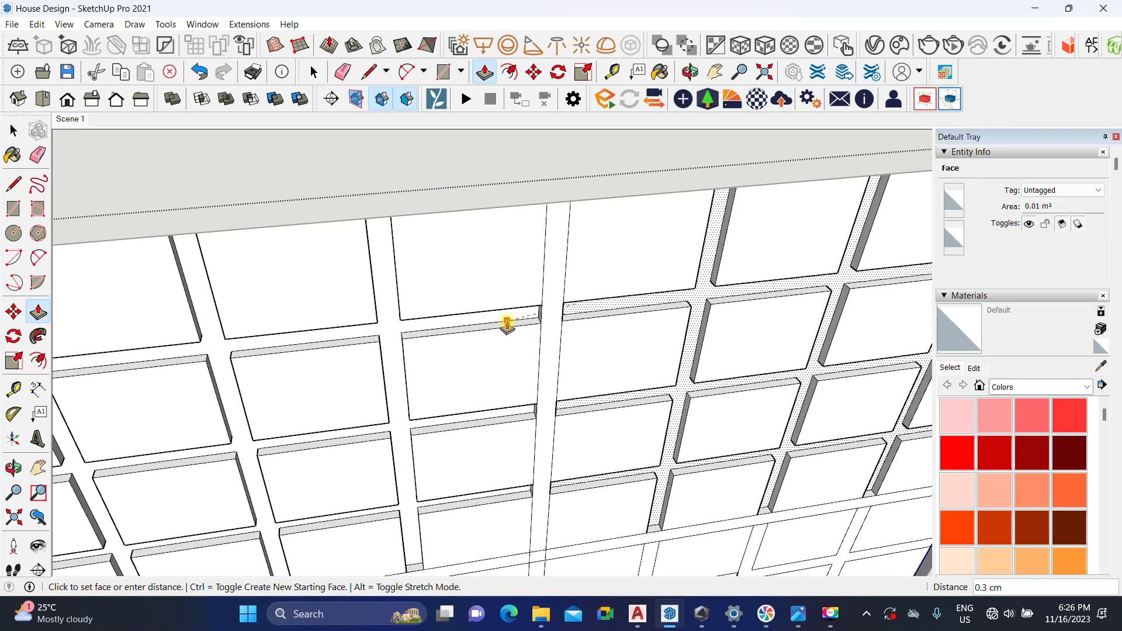
left_click(506, 319)
Step: Push/Pull the lattice bars of the lower-left and lower-right quadrants 0.3 cm to match the upper ones
scroll(442, 380, "down", 2)
middle_click_drag(442, 497, 475, 402, "shift")
scroll(467, 398, "up", 1)
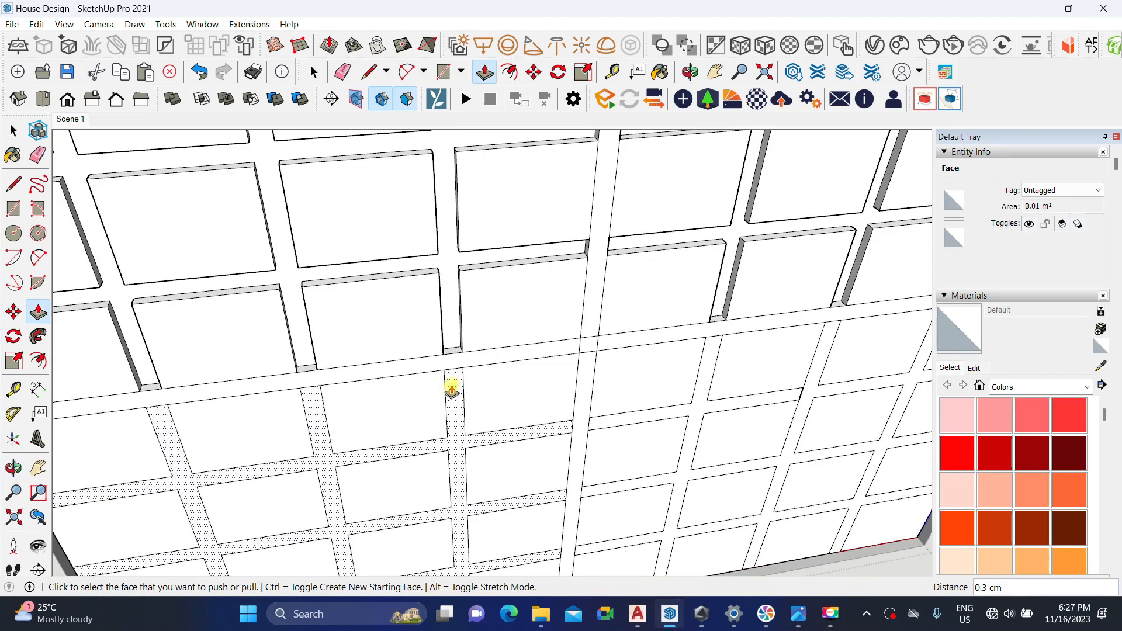
left_click(452, 386)
left_click(448, 321)
scroll(641, 376, "up", 2)
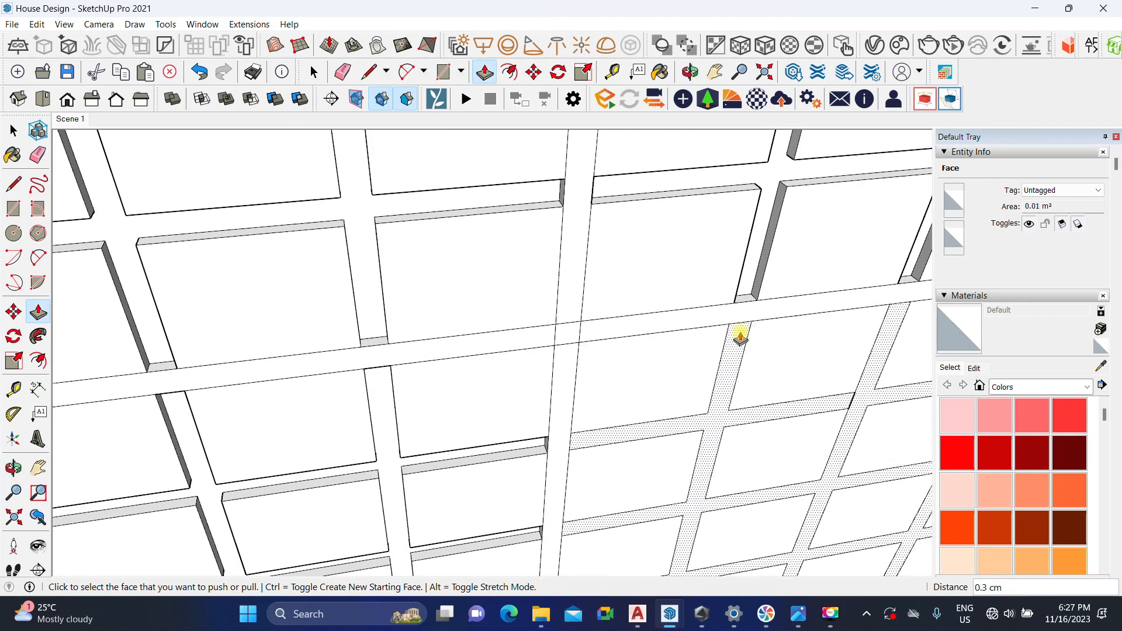
left_click(743, 330)
left_click(751, 275)
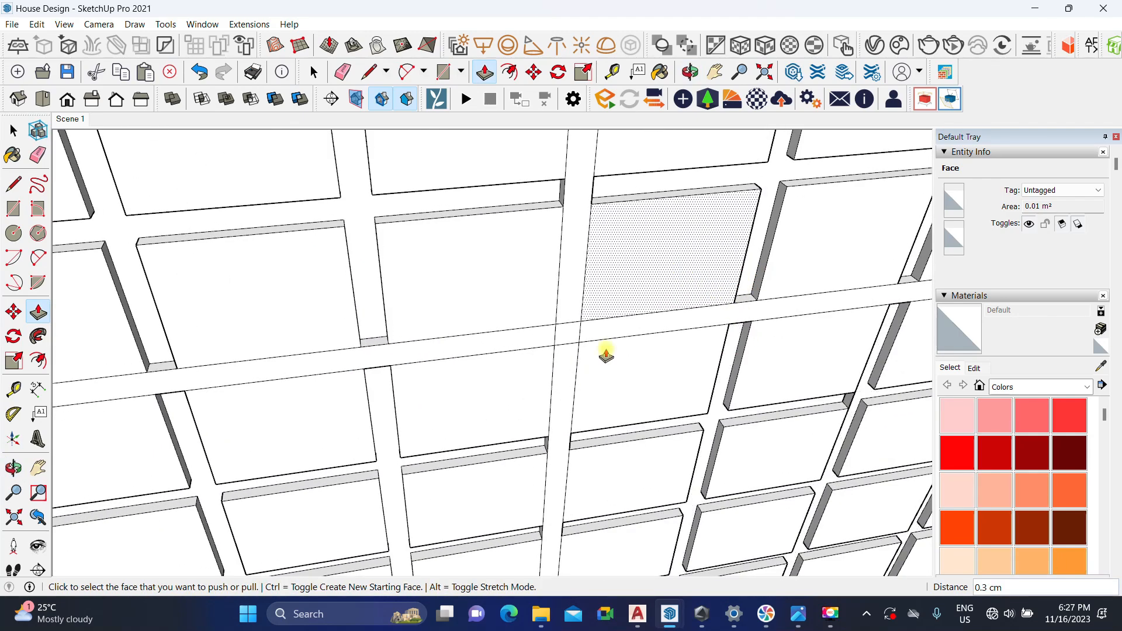
Step: Erase the centre crossing lines and the horizontal middle band's edges across the whole lattice panel
scroll(420, 403, "down", 3)
key("space")
scroll(420, 404, "down", 3)
middle_click_drag(421, 403, 363, 268)
scroll(380, 296, "down", 2)
left_click(411, 358)
middle_click_drag(410, 358, 493, 428, "shift")
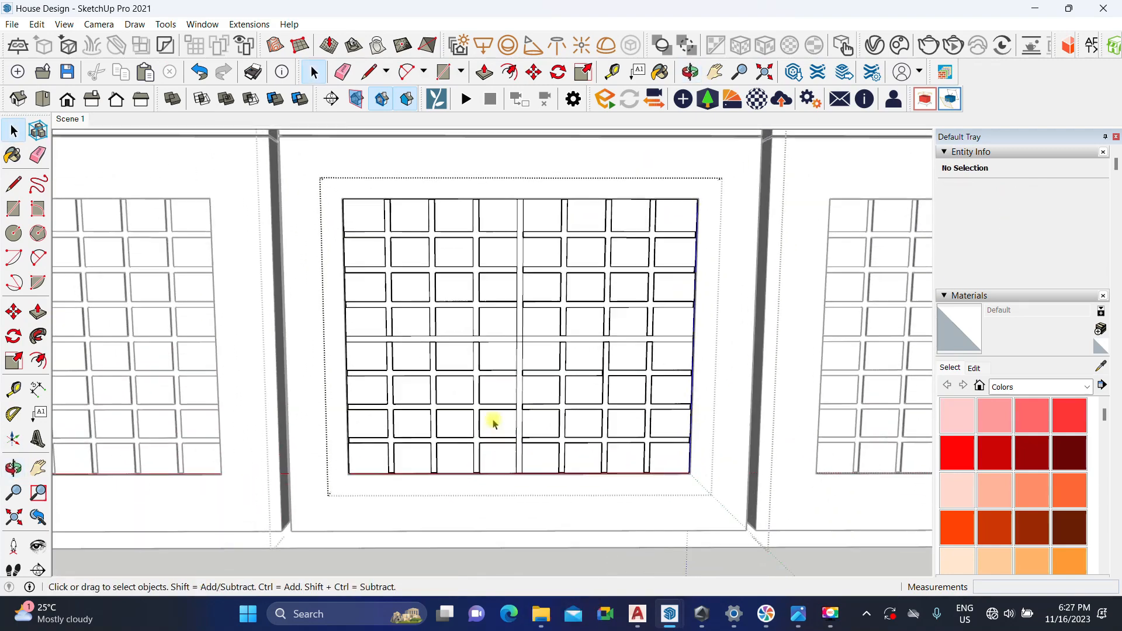
scroll(525, 361, "up", 3)
scroll(525, 359, "up", 2)
key("e")
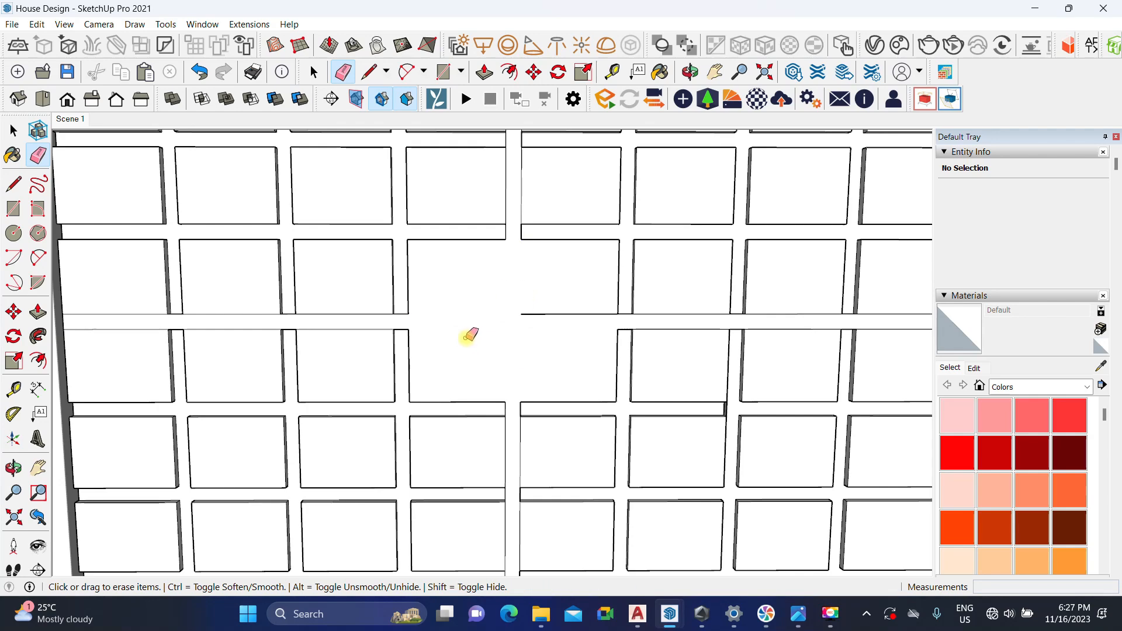
scroll(543, 338, "down", 6)
scroll(476, 454, "up", 4)
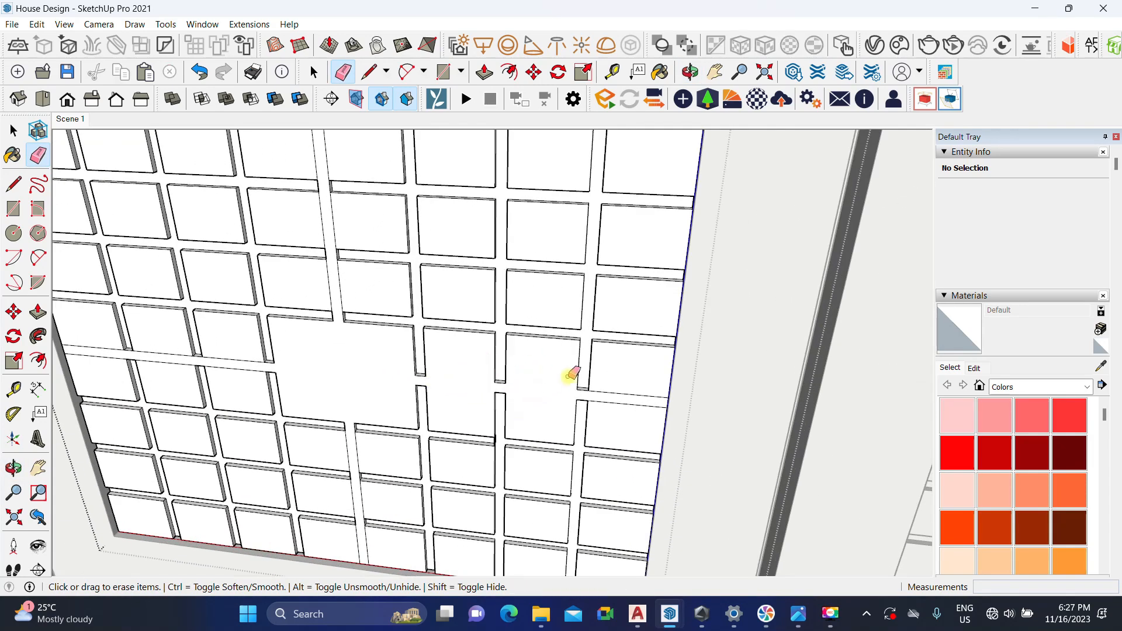
scroll(659, 400, "down", 3)
scroll(380, 376, "up", 4)
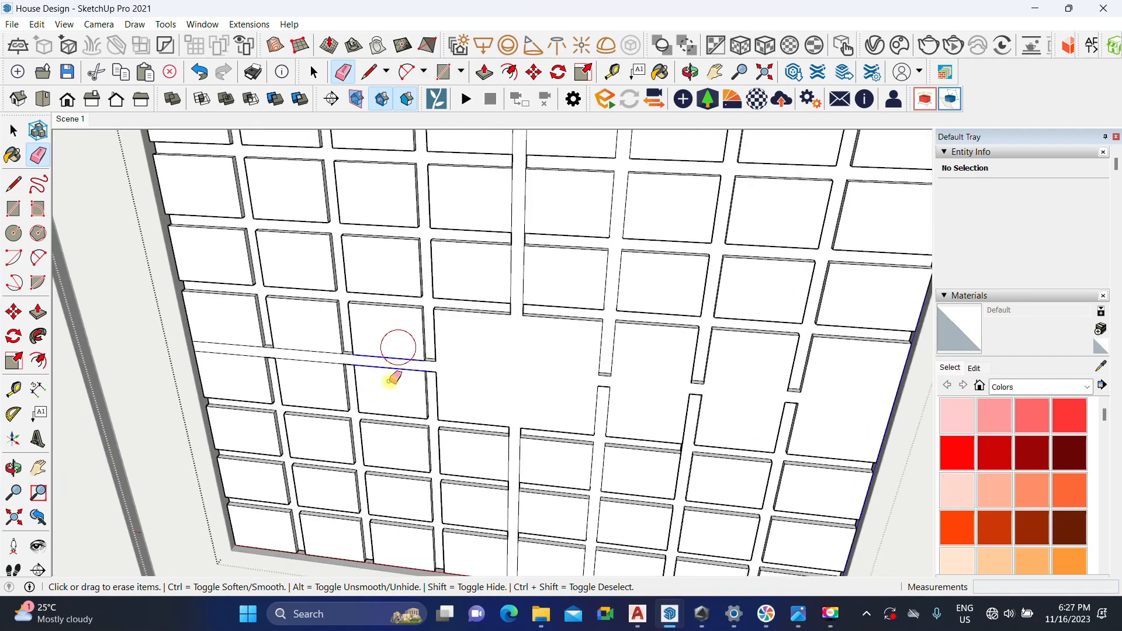
scroll(262, 385, "down", 6)
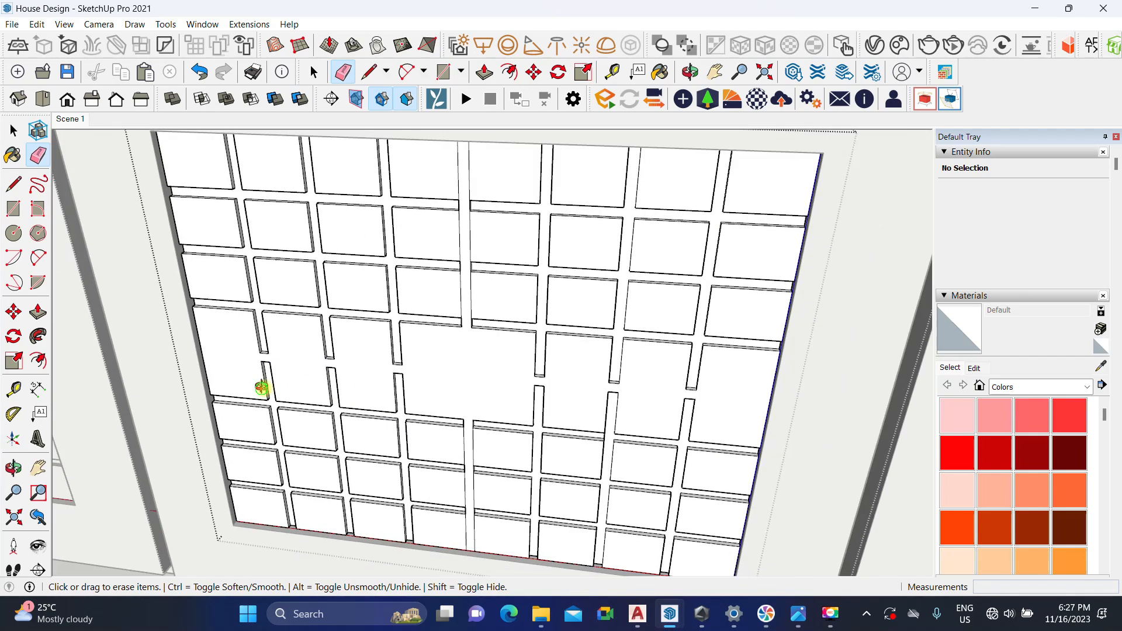
key("space")
Step: Push/Pull the three hanging bar ends of the upper-left quadrant back 2.9 cm, flush with its lowest horizontal bar
middle_click_drag(403, 358, 426, 311)
scroll(440, 283, "up", 3)
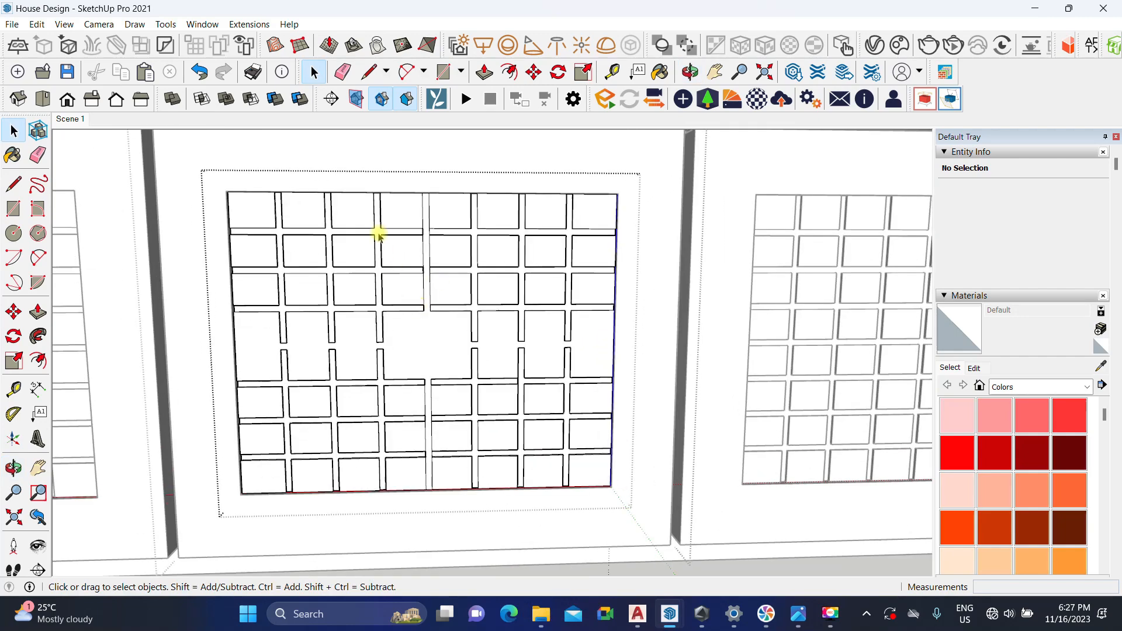
mouse_move(385, 232)
middle_mouse_down()
mouse_move(359, 318)
mouse_move(361, 358)
mouse_move(377, 284)
middle_mouse_up()
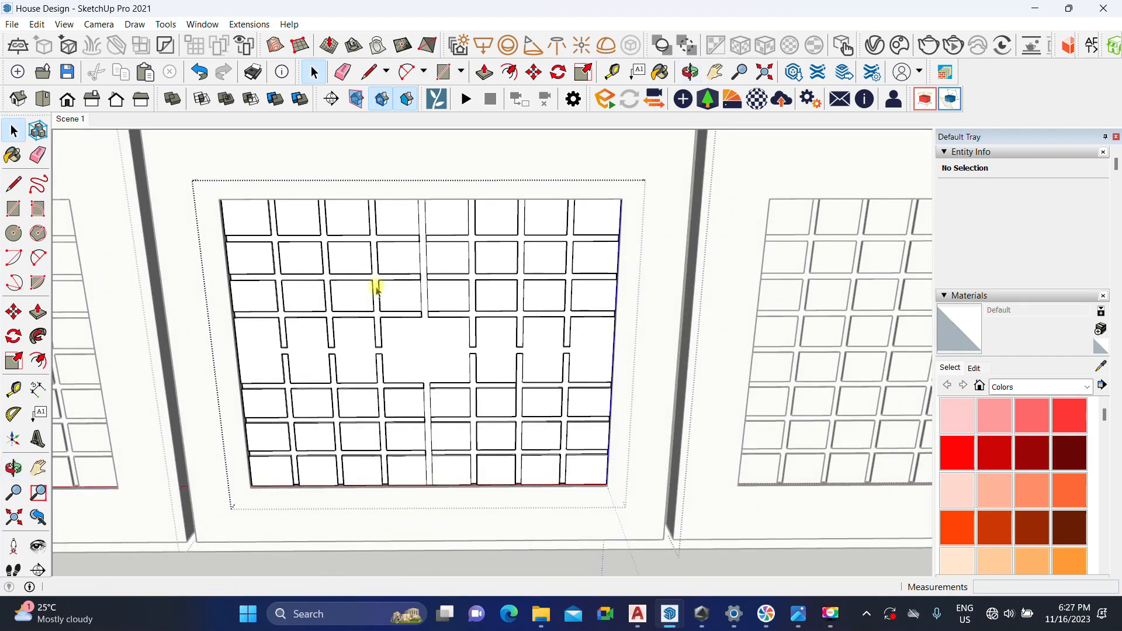
middle_click_drag(424, 375, 306, 423)
scroll(286, 353, "up", 5)
scroll(306, 423, "down", 3)
scroll(286, 400, "up", 3)
key("p")
left_click(294, 401)
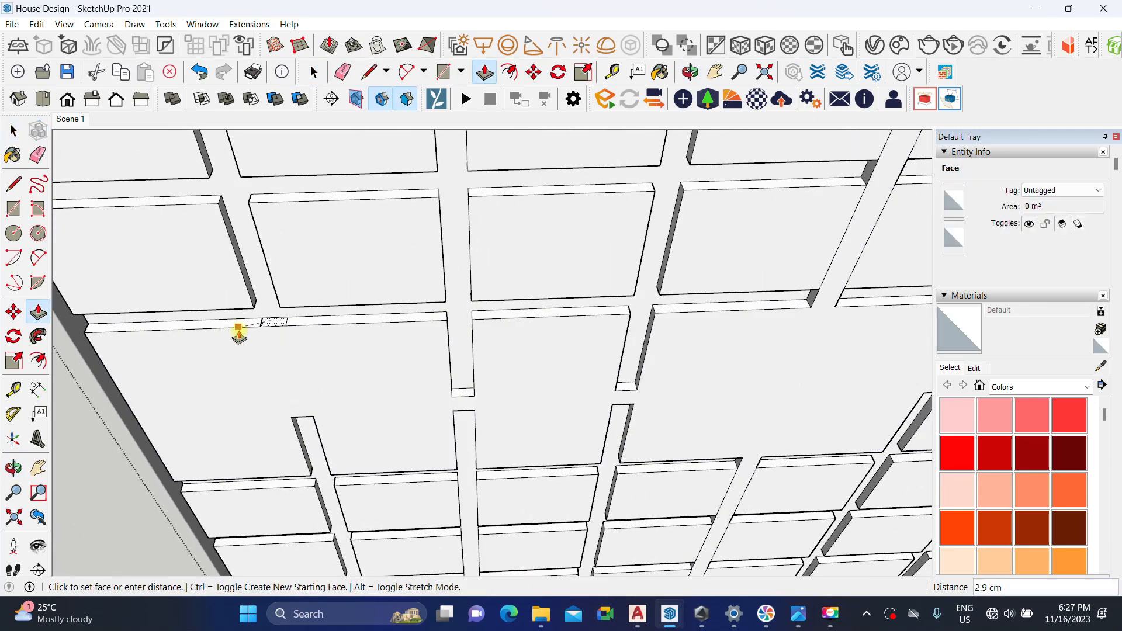
left_click(463, 393)
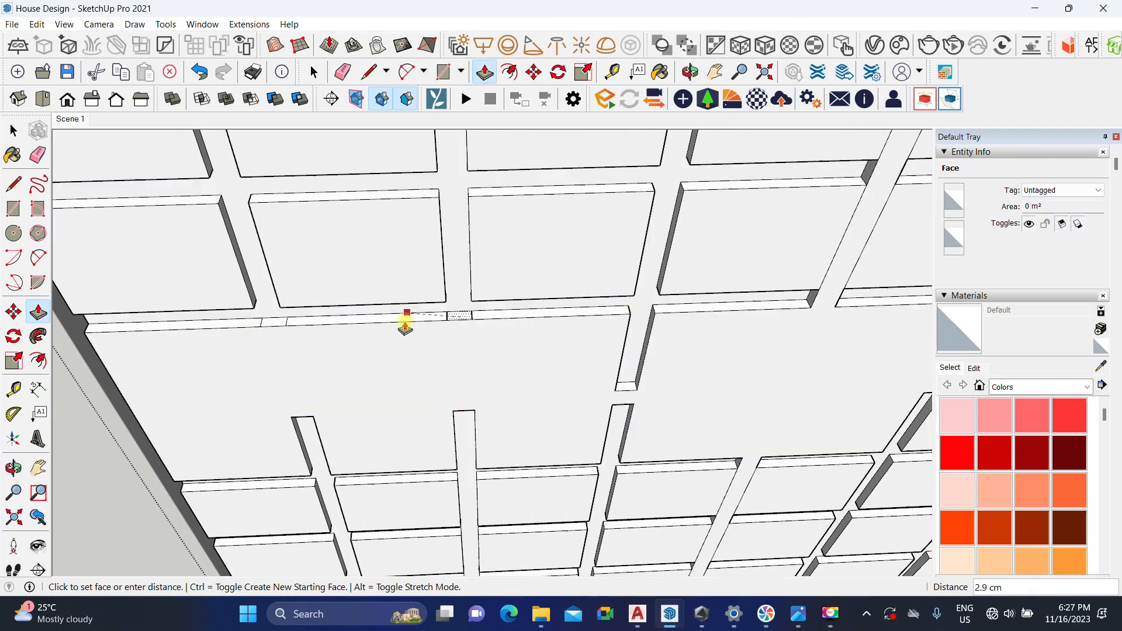
left_click(408, 322)
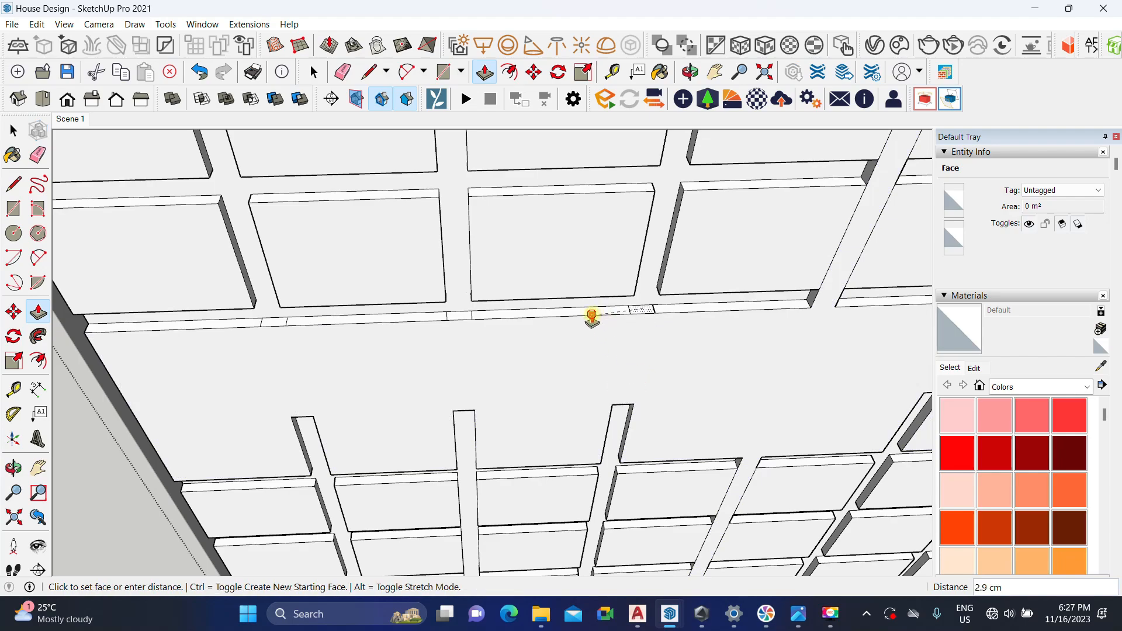
left_click(590, 317)
Step: Push/Pull the three hanging bar ends of the upper-right quadrant flush with its lowest horizontal bar
middle_click_drag(660, 359, 536, 438)
scroll(607, 404, "up", 2)
middle_click_drag(606, 404, 590, 446)
left_click(601, 381)
left_click(540, 382)
middle_click_drag(538, 381, 573, 475)
left_click(572, 476)
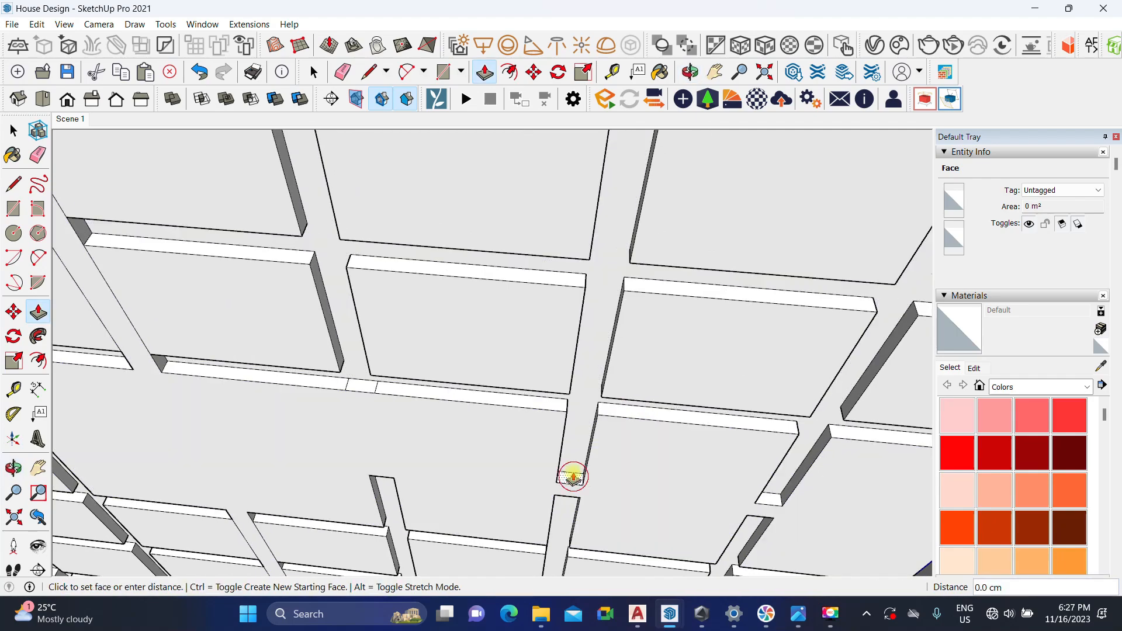
left_click(516, 409)
middle_click_drag(643, 426, 546, 481)
left_click(548, 470)
left_click(465, 396)
middle_click_drag(466, 474, 401, 430)
key("space")
Step: Select the upper ends of all vertical stubs in the lower quadrants and move them down to the horizontal bar
scroll(377, 437, "down", 2)
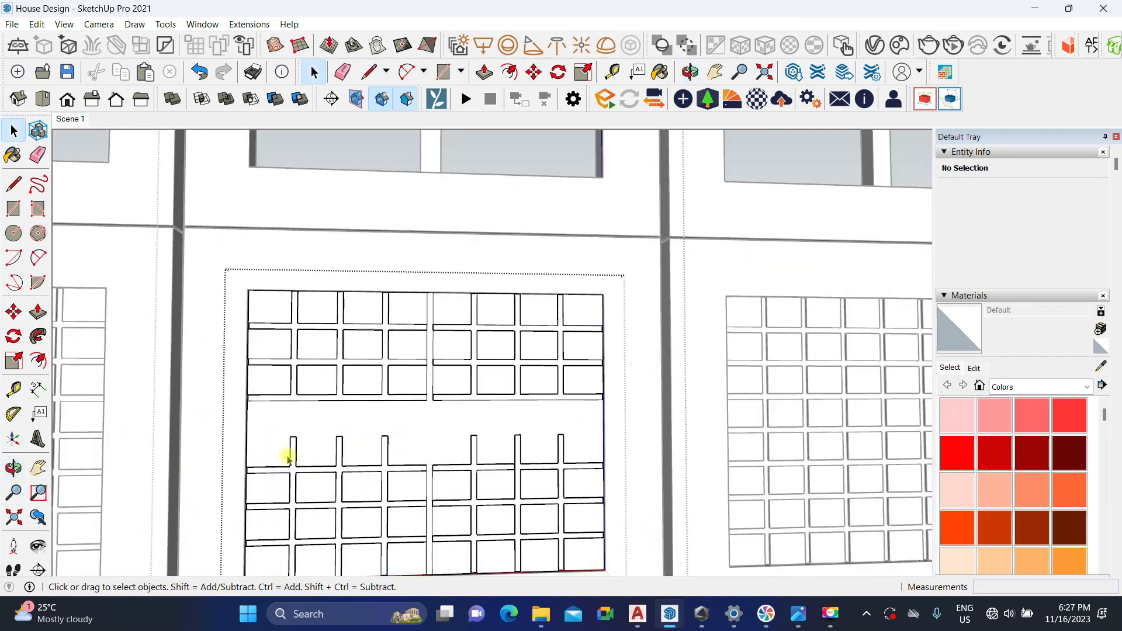
left_click_drag(595, 416, 595, 416)
scroll(556, 468, "up", 3)
middle_click_drag(555, 468, 501, 380)
scroll(500, 380, "up", 3)
key("m")
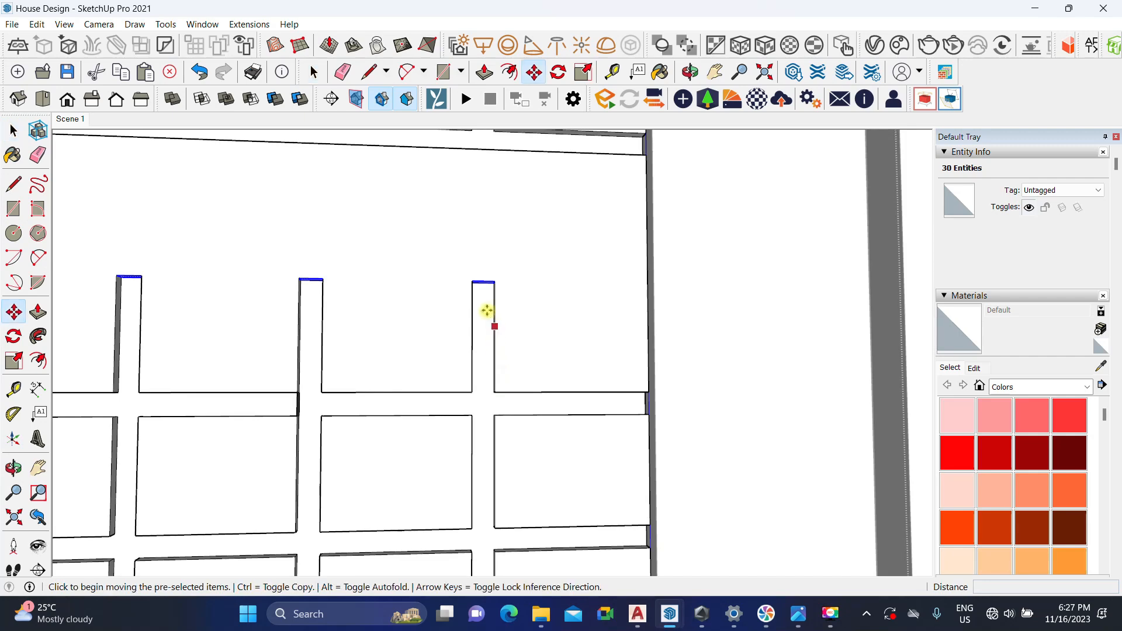
left_click(492, 281)
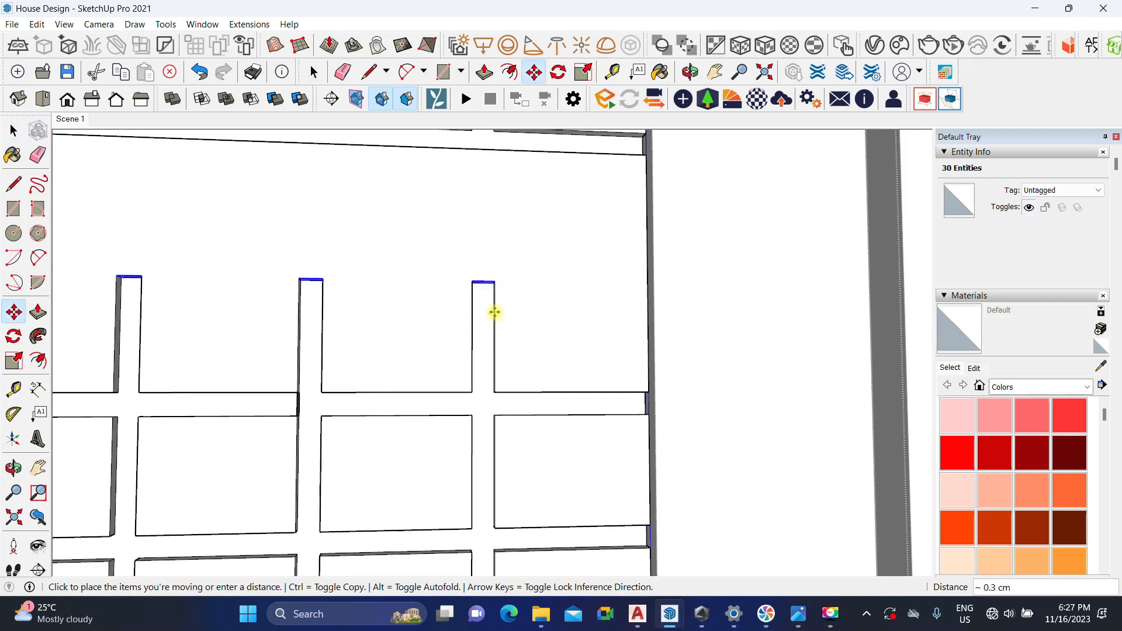
left_click(496, 392)
key("space")
Step: Move the upper-right quadrant's inner vertical edge outward to the far side of its innermost cell column
scroll(444, 316, "down", 5)
middle_click_drag(443, 315, 382, 406)
scroll(382, 405, "up", 2)
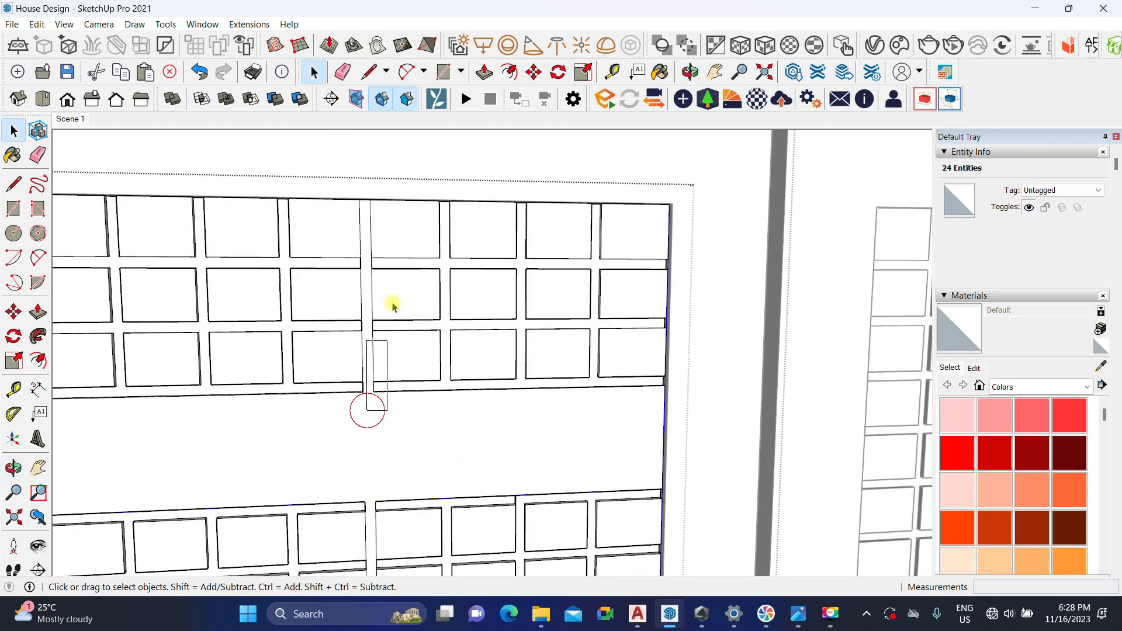
scroll(380, 438, "up", 3)
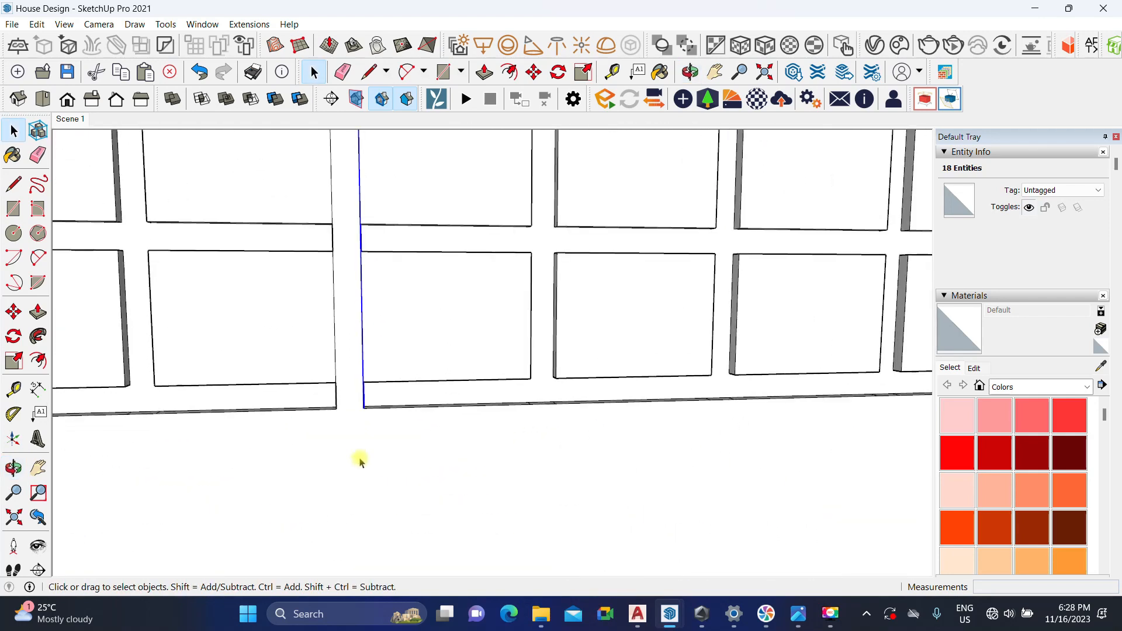
key("m")
left_click(365, 381)
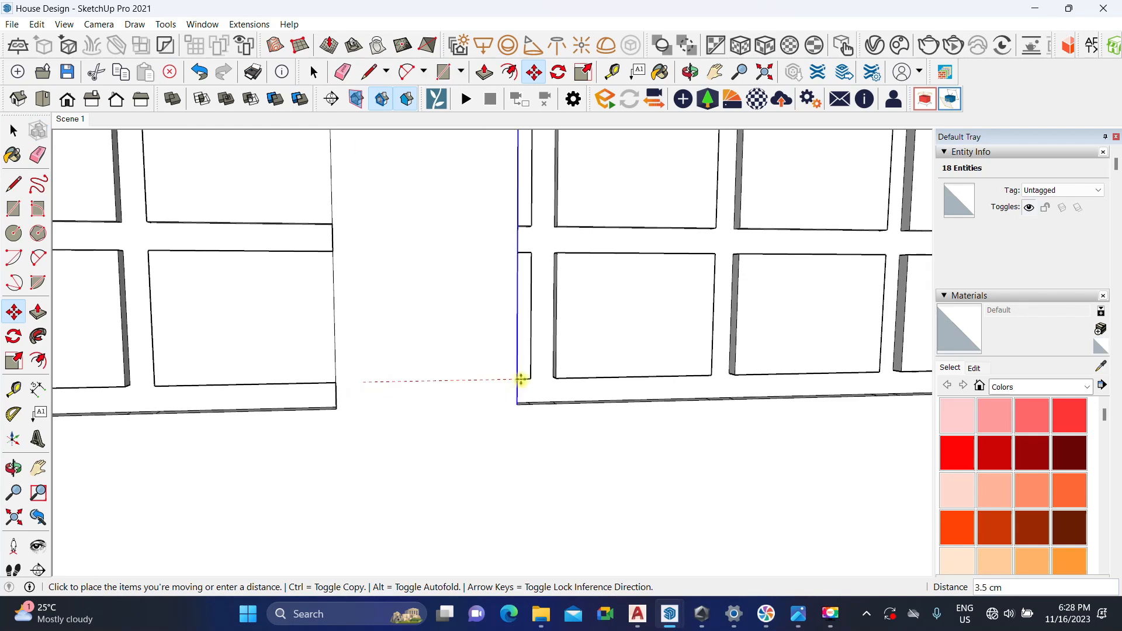
key("space")
Step: Move the upper-left quadrant's inner vertical edge outward to the far side of its innermost cell column
scroll(525, 401, "down", 6)
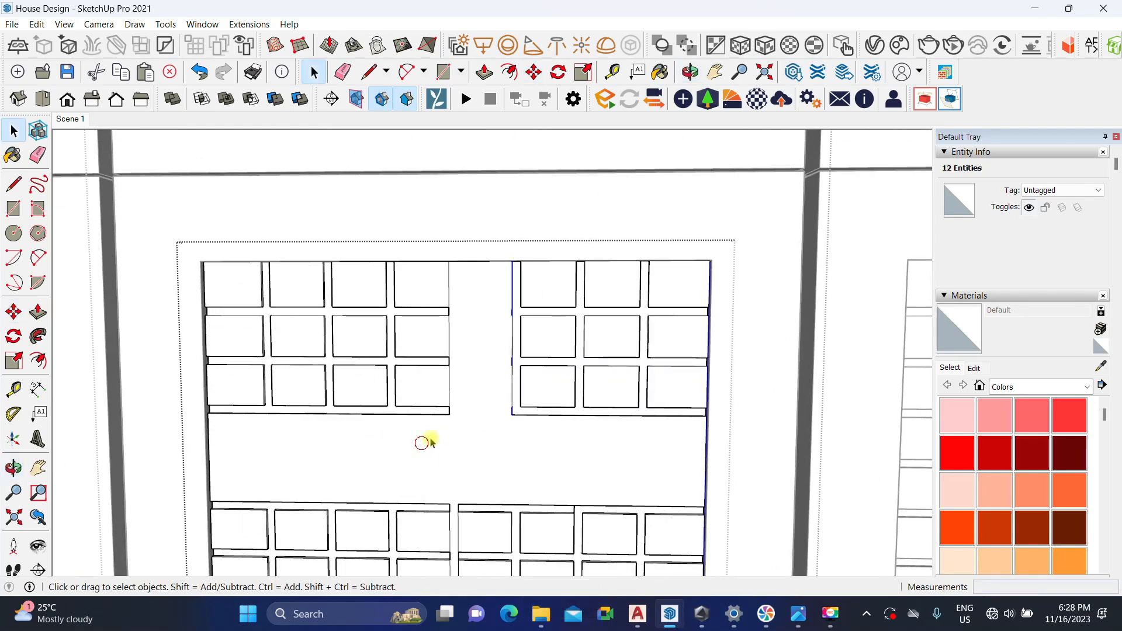
left_click_drag(480, 222, 480, 222)
scroll(440, 450, "up", 5)
key("m")
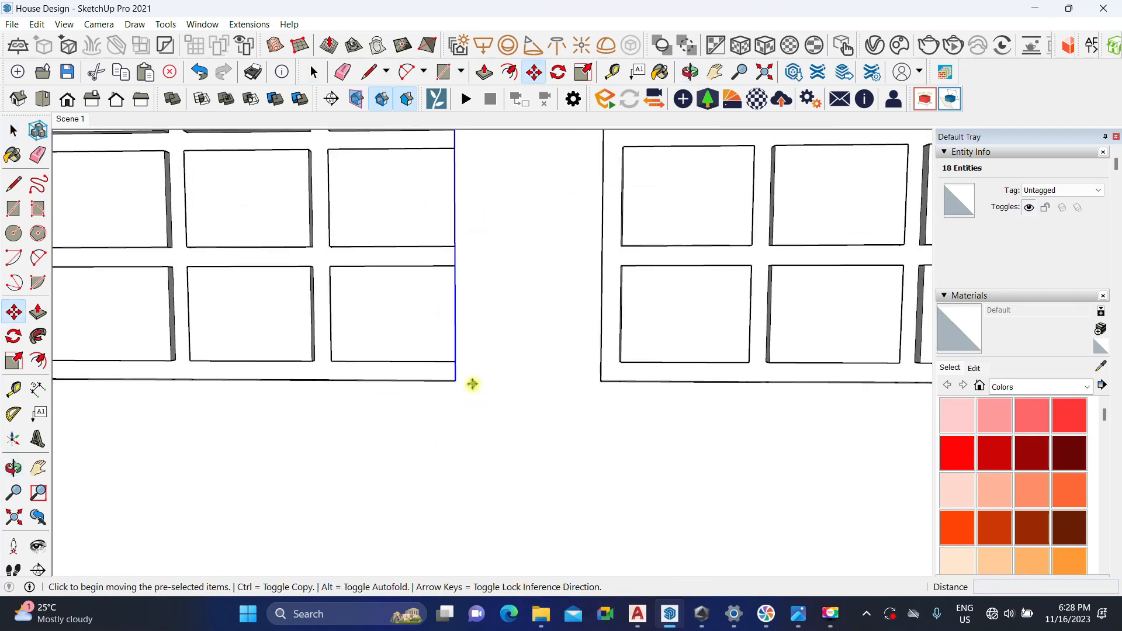
left_click(455, 363)
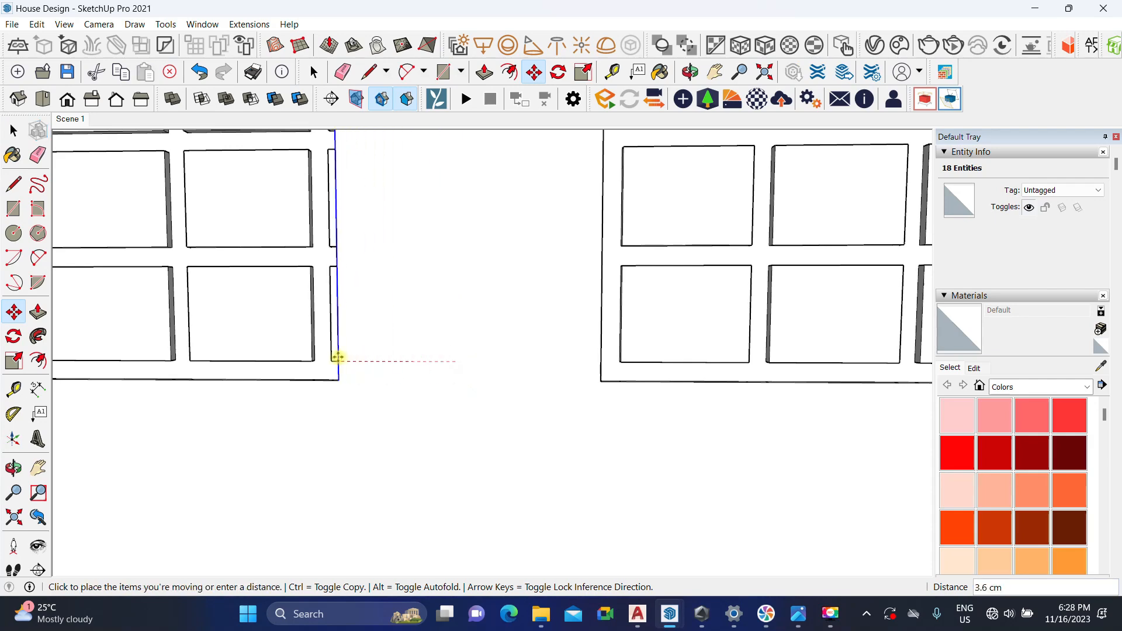
left_click(331, 360)
key("space")
Step: Move the lower-left quadrant's inner vertical edge outward about 3.8 cm, removing its innermost cell column
scroll(458, 343, "down", 5)
middle_click_drag(461, 366, 466, 438)
middle_click_drag(468, 439, 496, 286, "shift")
scroll(463, 434, "up", 2)
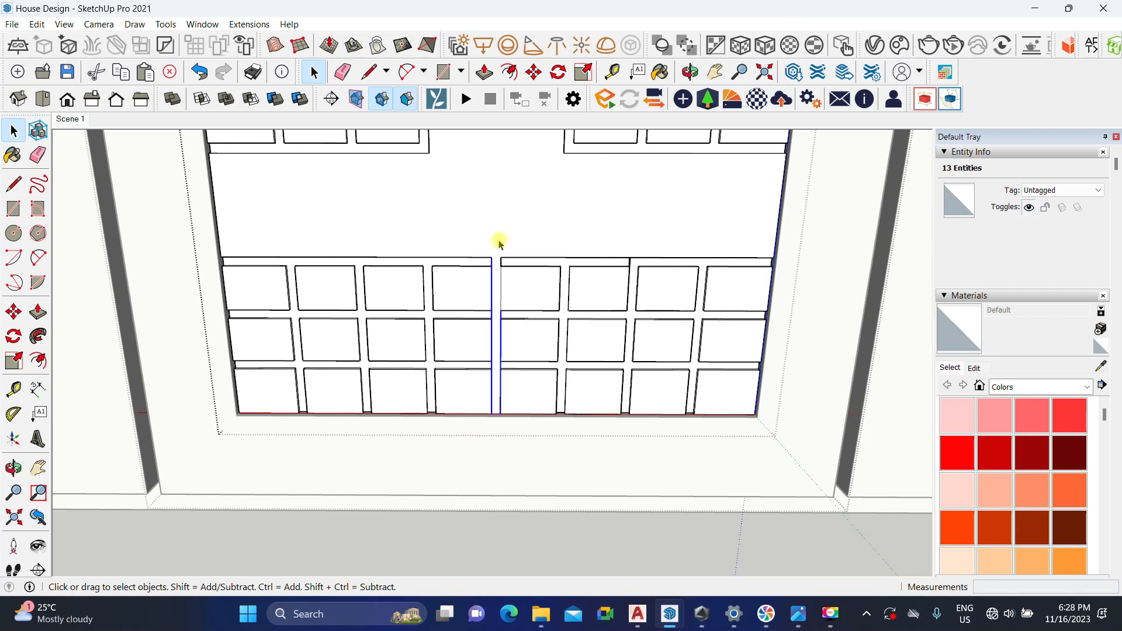
scroll(491, 252, "up", 3)
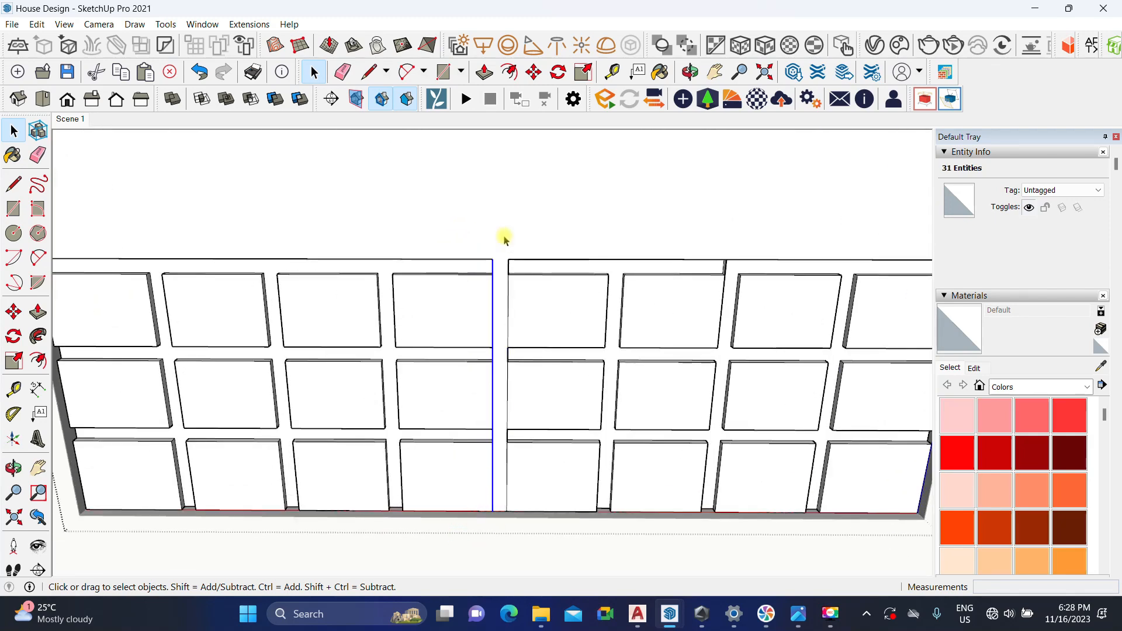
scroll(493, 253, "up", 3)
key("m")
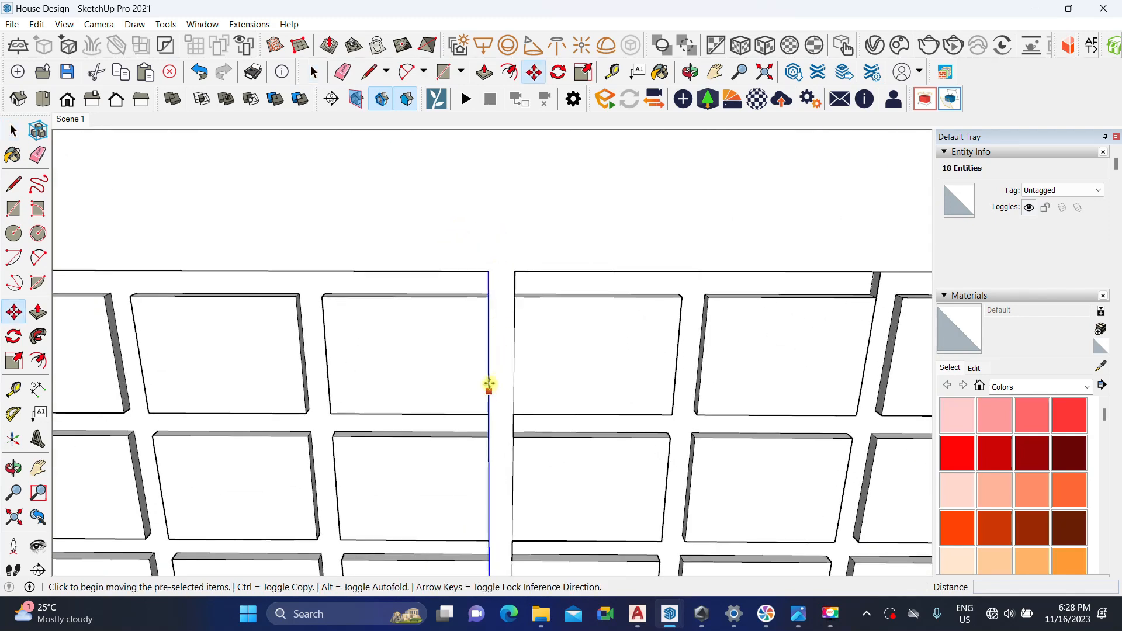
left_click(489, 296)
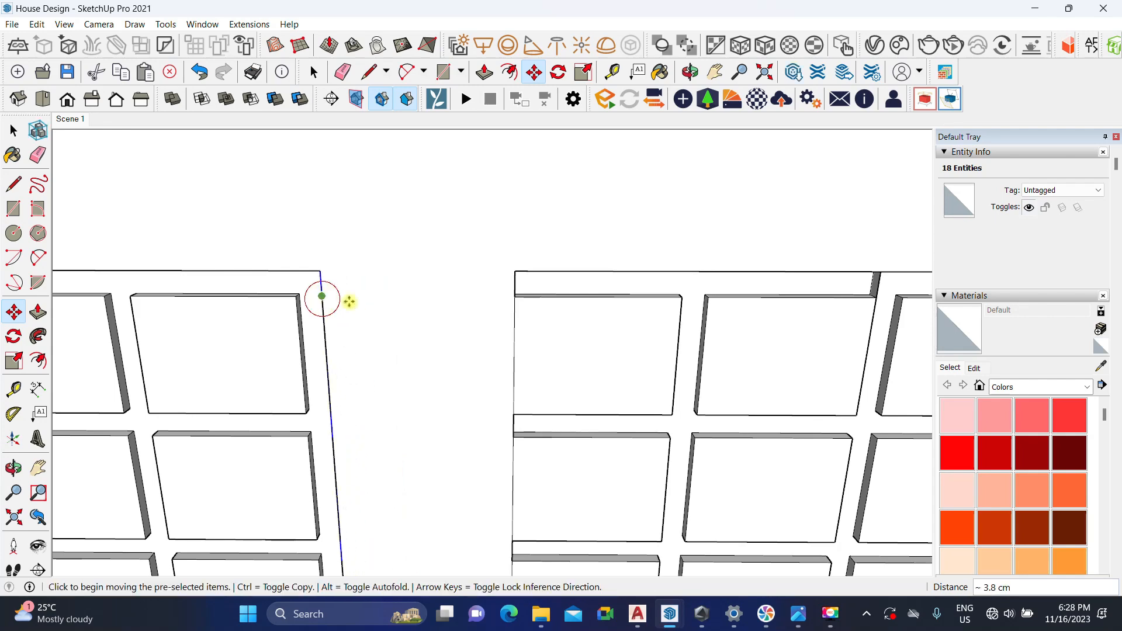
key("space")
Step: Move the lower-right quadrant's inner vertical edge outward to the far side of its innermost cell column
scroll(430, 481, "down", 3)
scroll(452, 295, "up", 2)
scroll(441, 319, "down", 3)
scroll(460, 337, "up", 4)
key("m")
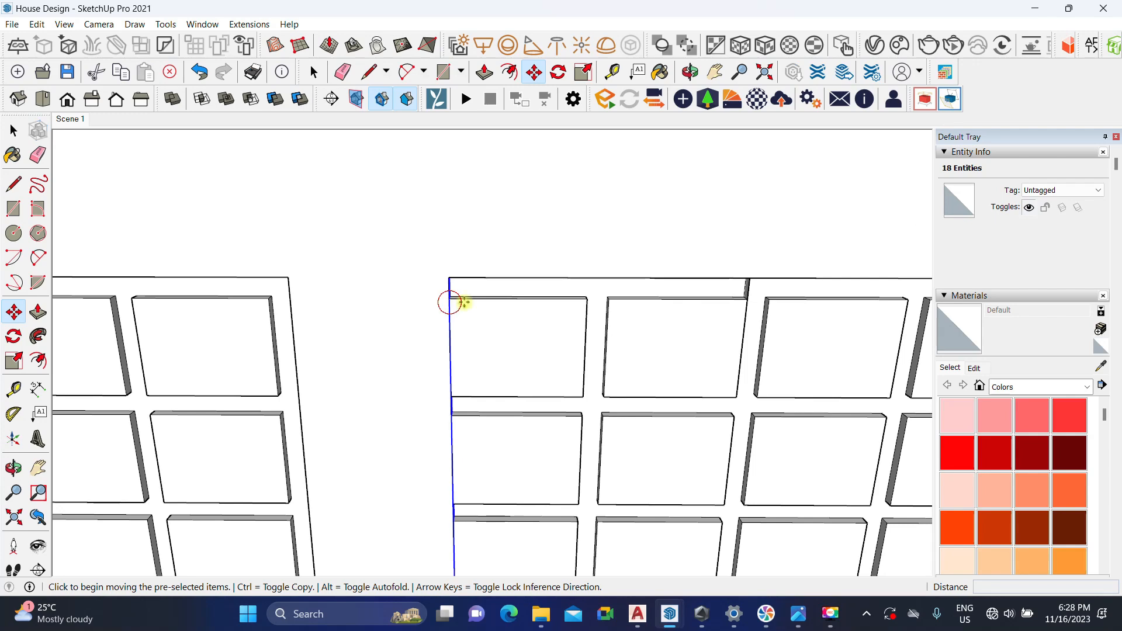
left_click(449, 302)
left_click(586, 300)
key("space")
Step: Clear the selection and leave the lattice panel group's editing context
scroll(433, 296, "down", 6)
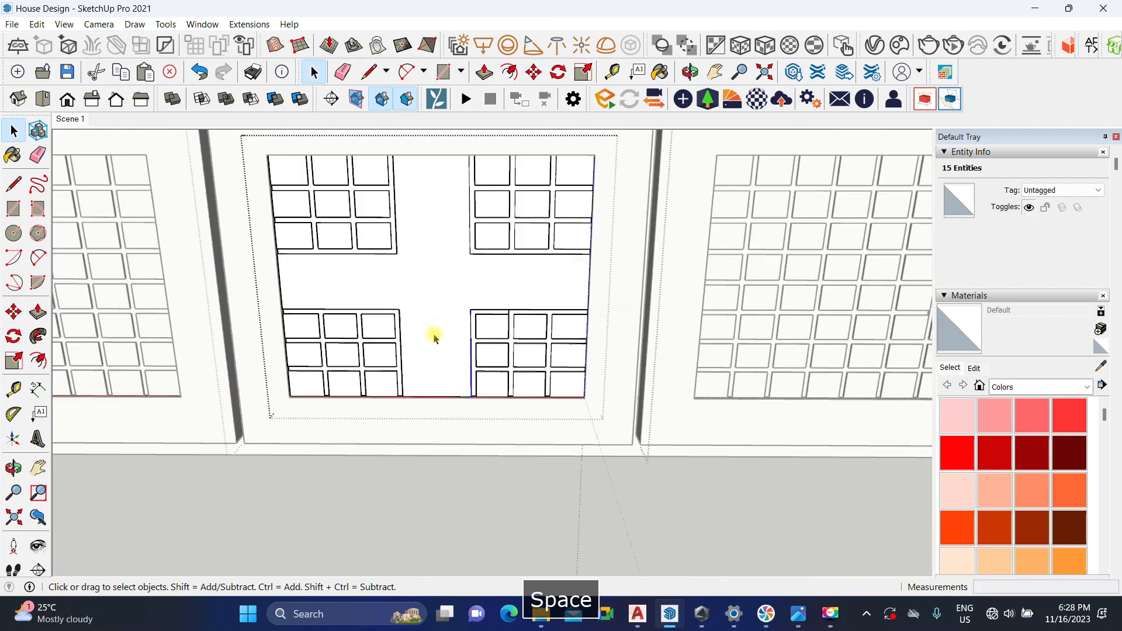
scroll(463, 431, "down", 3)
left_click(487, 415)
scroll(454, 403, "down", 2)
middle_click_drag(441, 415, 456, 471, "shift")
left_click(648, 274)
scroll(479, 347, "down", 4)
middle_click_drag(477, 353, 522, 456)
scroll(497, 428, "up", 10)
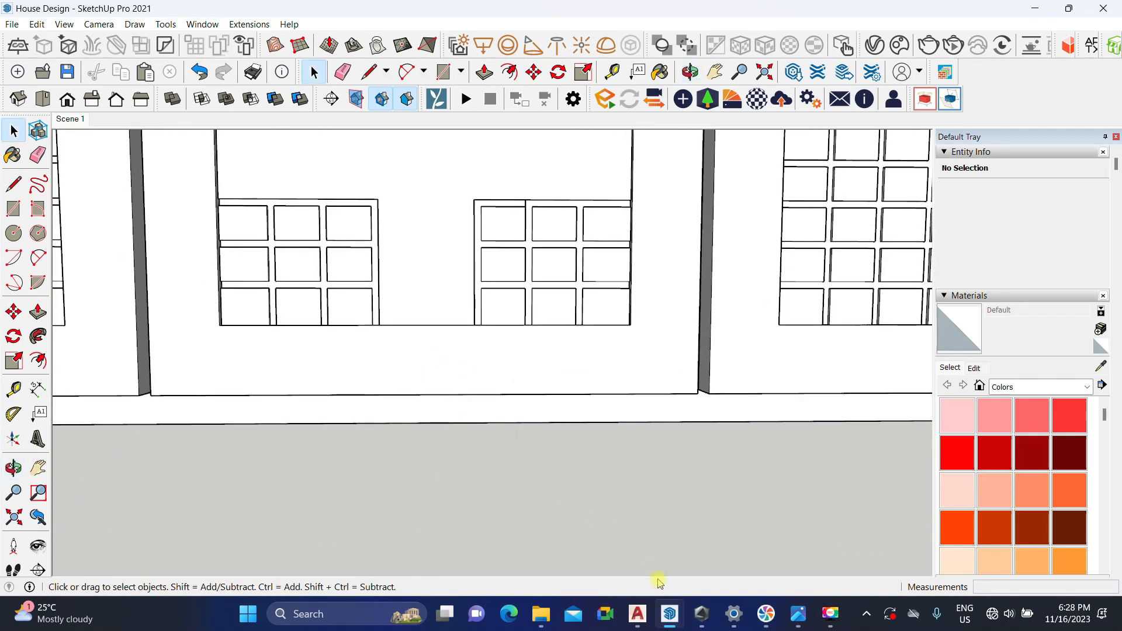
Step: Check the window.jpeg reference photo of the wooden window and return to the SketchUp model
left_click(799, 619)
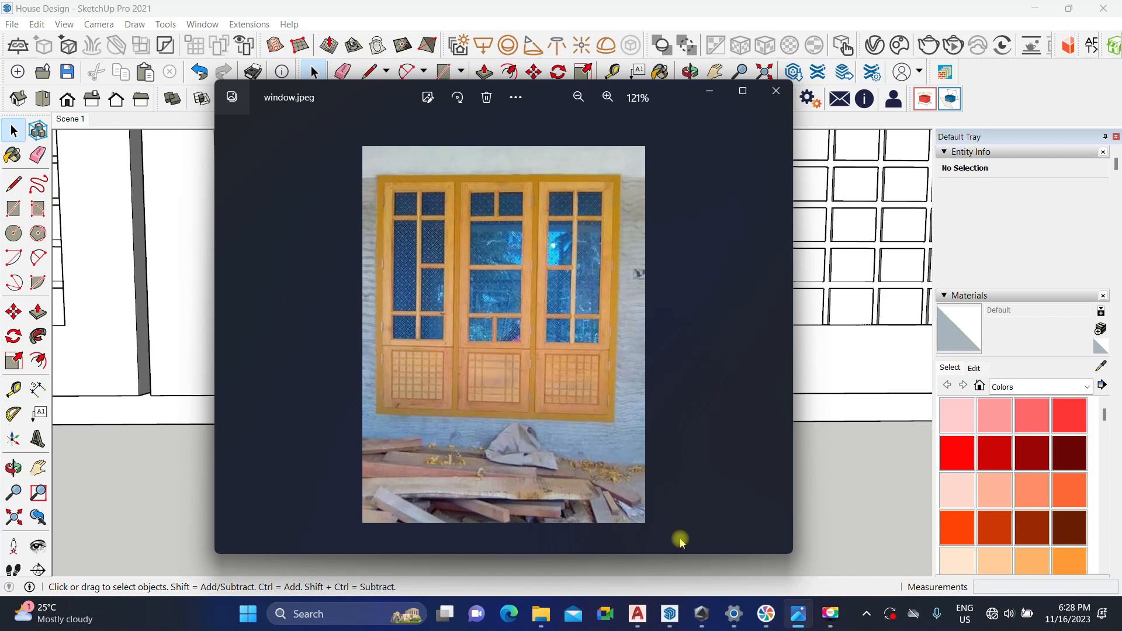
left_click(701, 97)
mouse_move(456, 346)
middle_mouse_down()
mouse_move(406, 391)
mouse_move(333, 282)
middle_mouse_up()
mouse_move(396, 305)
middle_mouse_down()
mouse_move(405, 393)
mouse_move(450, 331)
mouse_move(423, 433)
middle_mouse_up()
Step: Place horizontal guides across the central gap along the lower grids' upper edge and along the upper edge of their first cell row
scroll(451, 331, "down", 1)
scroll(428, 407, "up", 3)
scroll(411, 390, "up", 2)
scroll(414, 385, "up", 1)
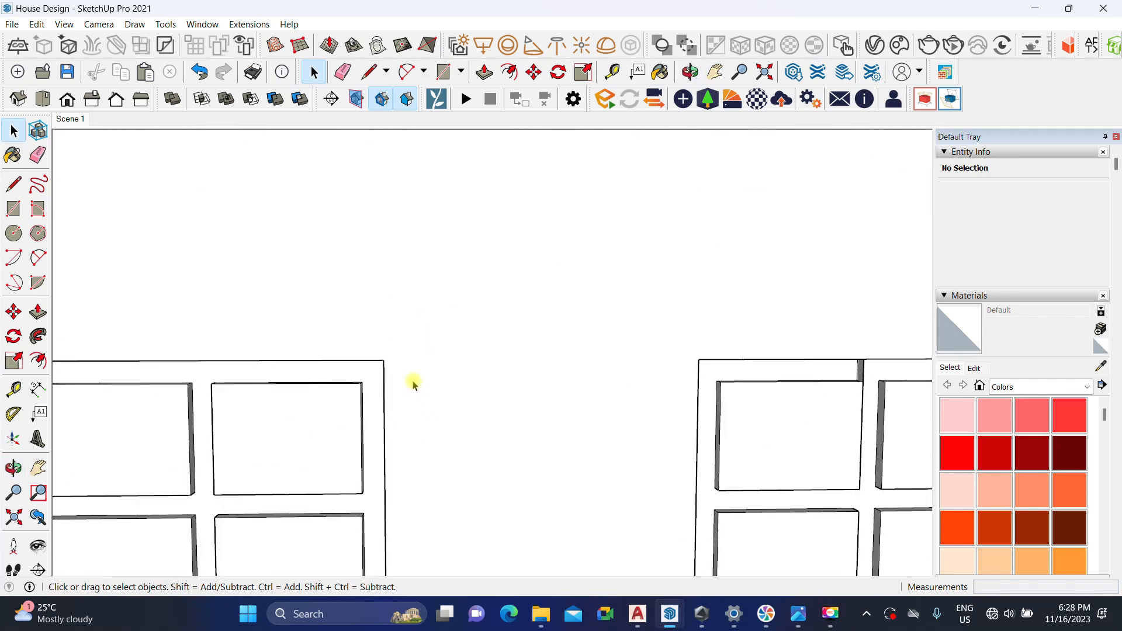
scroll(413, 383, "down", 2)
scroll(393, 370, "up", 1)
key("t")
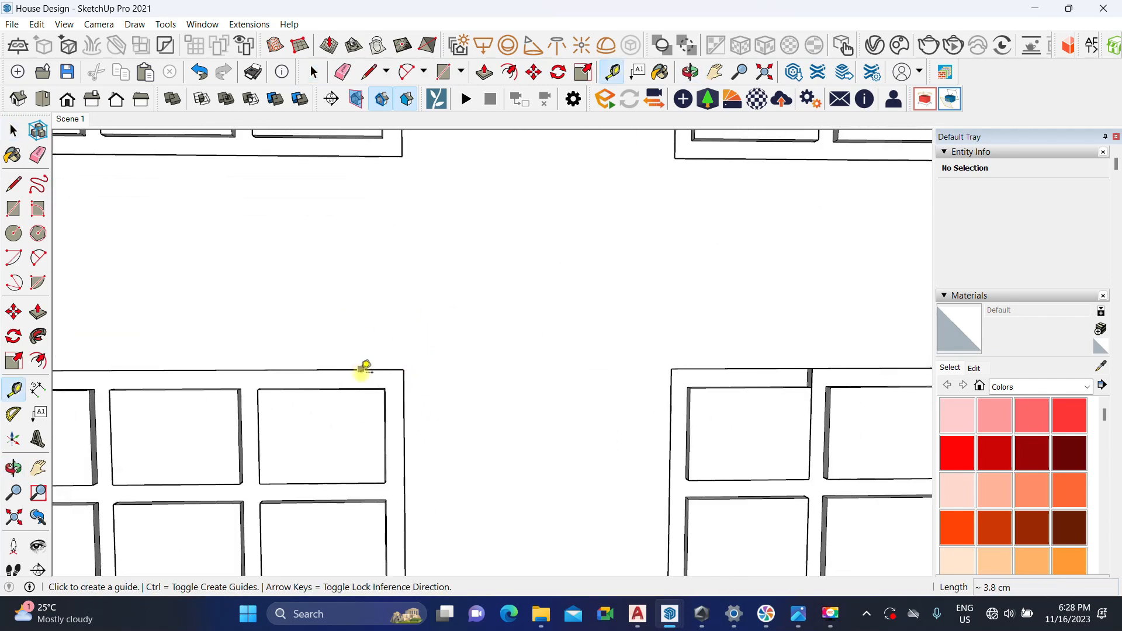
left_click(361, 370)
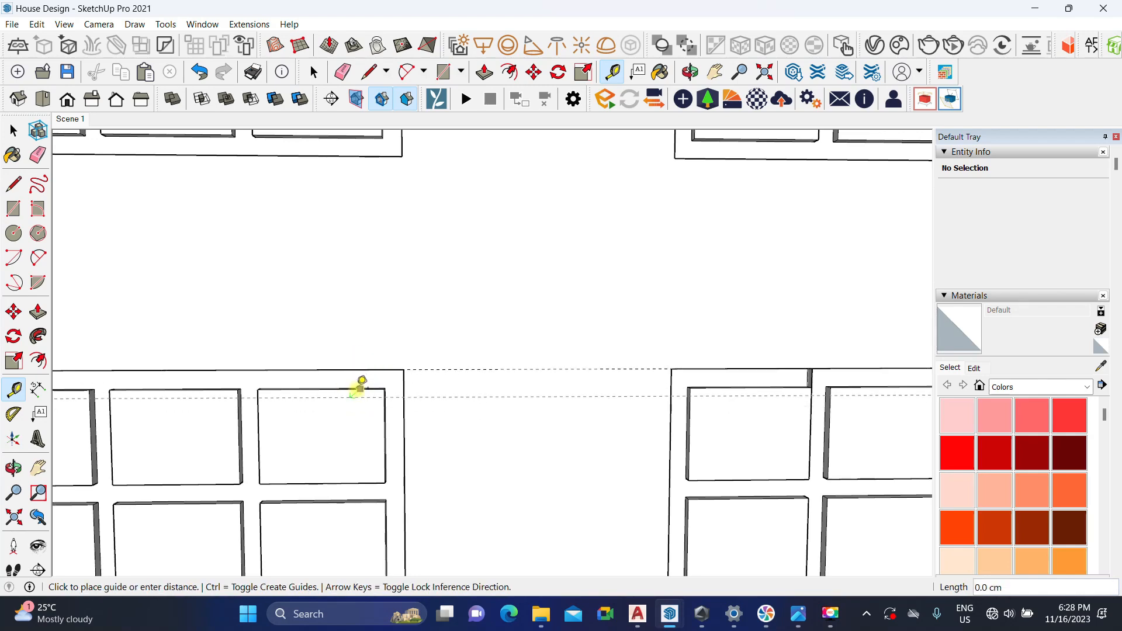
left_click(358, 387)
scroll(371, 443, "down", 1)
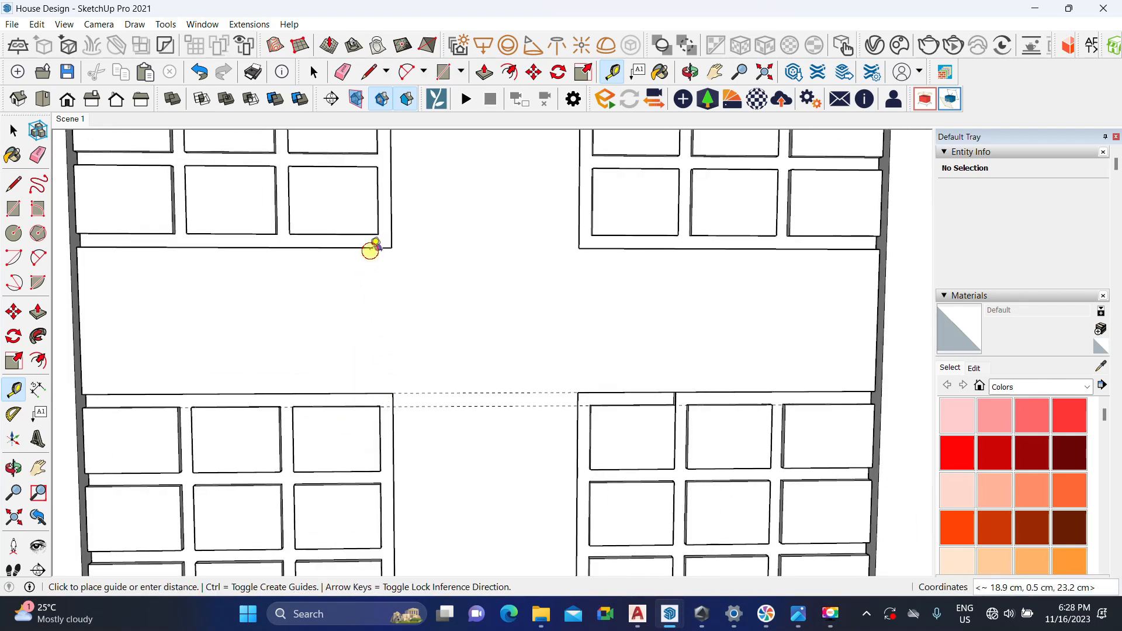
key("Escape")
scroll(350, 303, "up", 1)
scroll(401, 420, "down", 1)
scroll(400, 408, "up", 1)
key("space")
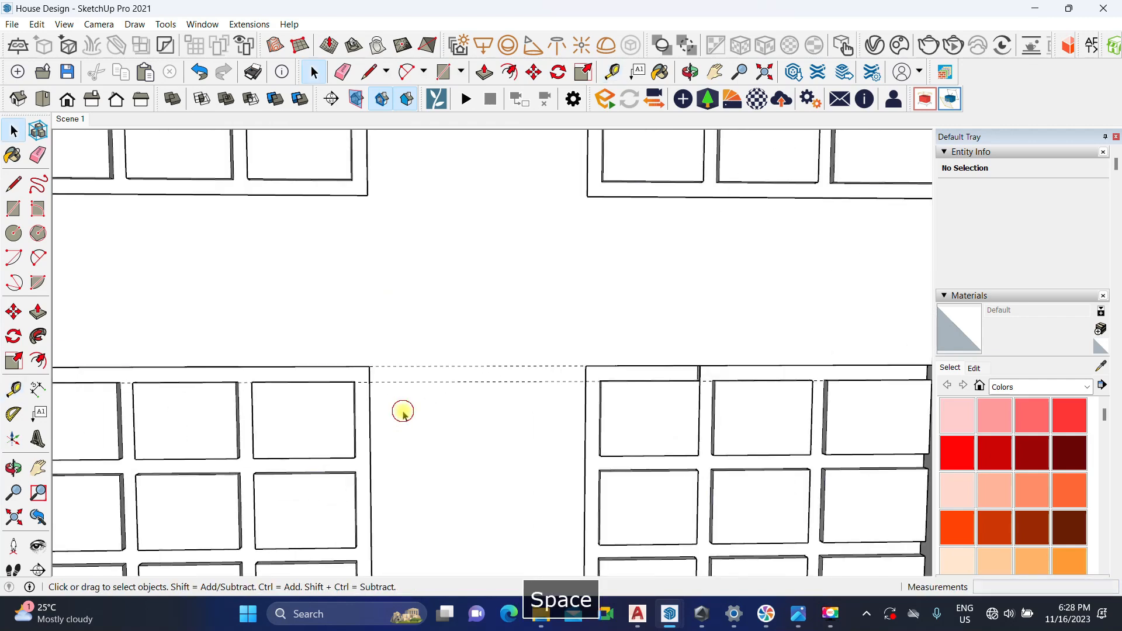
Step: Draw a rectangle about 8.2 by 0.6 cm between the guides, bridging the gap between the two lower grids
scroll(405, 415, "up", 1)
key("r")
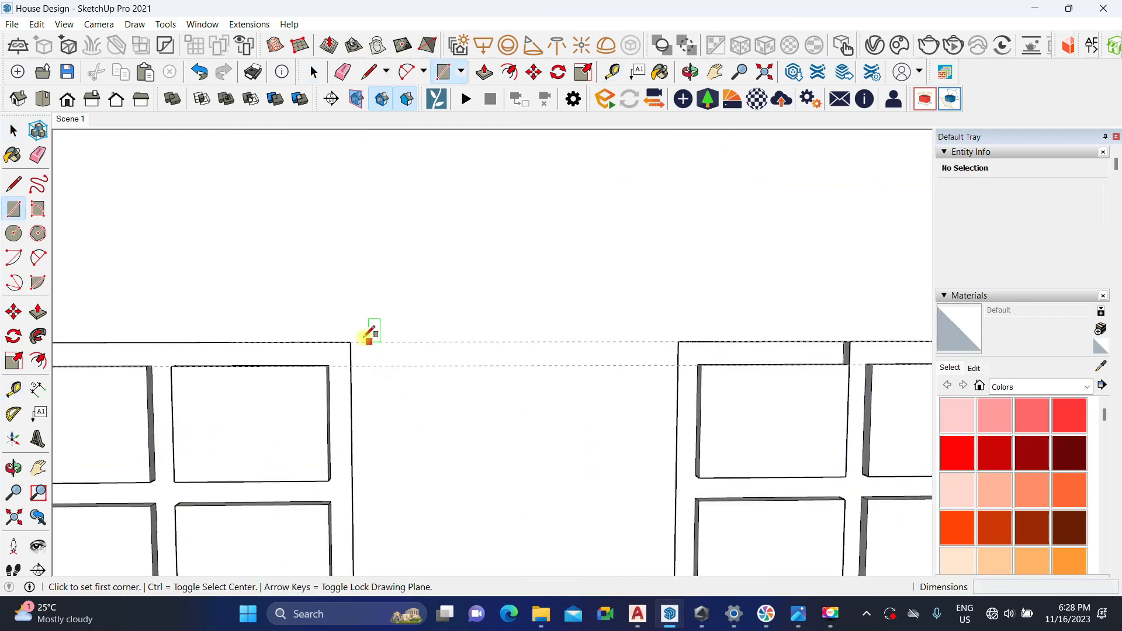
left_click(351, 341)
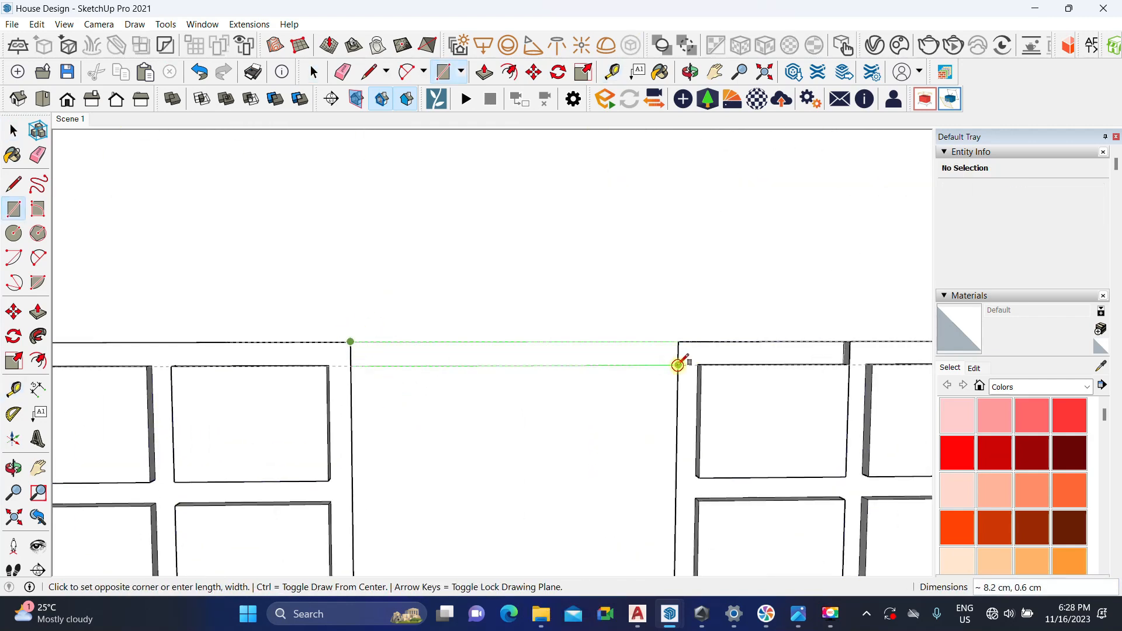
left_click(678, 365)
key("space")
Step: Copy the bridging strip upward so it spans the gap between the two upper grids at their lower edge
scroll(507, 423, "down", 2)
key("m")
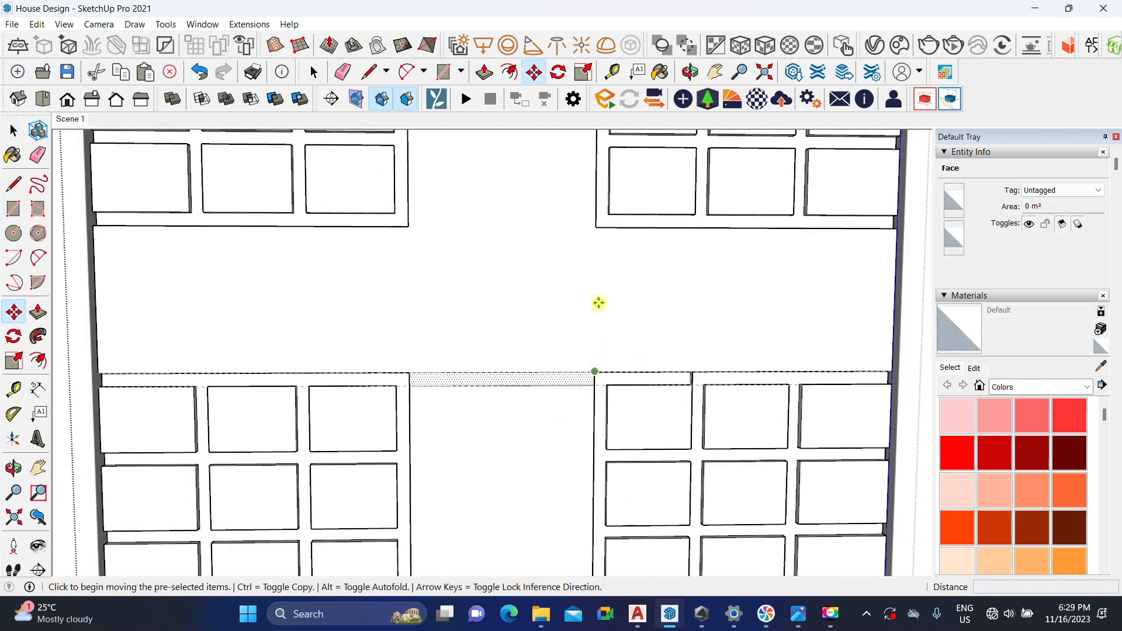
left_click(594, 391)
key("ctrl")
left_click(594, 228)
key("space")
Step: Pull both horizontal bridging strips out flush with the raised lattice face
scroll(496, 370, "down", 1)
middle_click_drag(496, 370, 356, 476)
scroll(566, 395, "up", 4)
scroll(582, 389, "up", 3)
key("p")
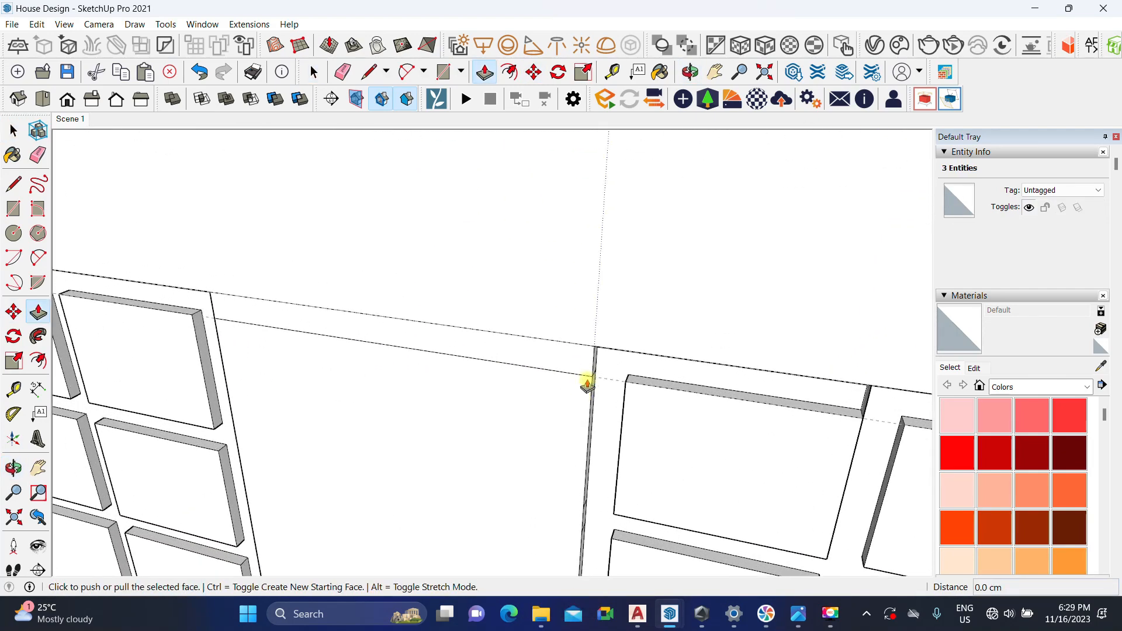
key("Escape")
left_click(576, 368)
scroll(654, 418, "down", 3)
middle_click_drag(531, 326, 508, 378)
scroll(508, 376, "up", 2)
left_click(504, 349)
left_click(530, 350)
key("space")
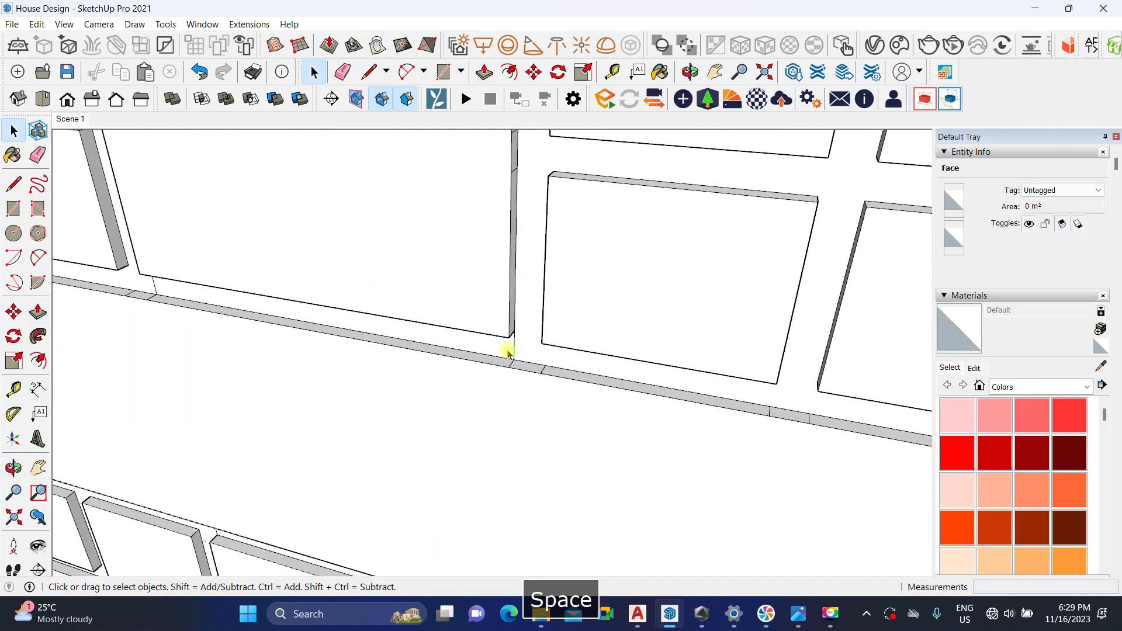
Step: Delete the horizontal guides running through the centre lattice panel
scroll(461, 398, "down", 4)
middle_click_drag(456, 423, 528, 310)
scroll(529, 327, "down", 2)
middle_click_drag(531, 350, 499, 391, "shift")
scroll(481, 370, "down", 3)
scroll(497, 396, "up", 3)
scroll(451, 374, "down", 4)
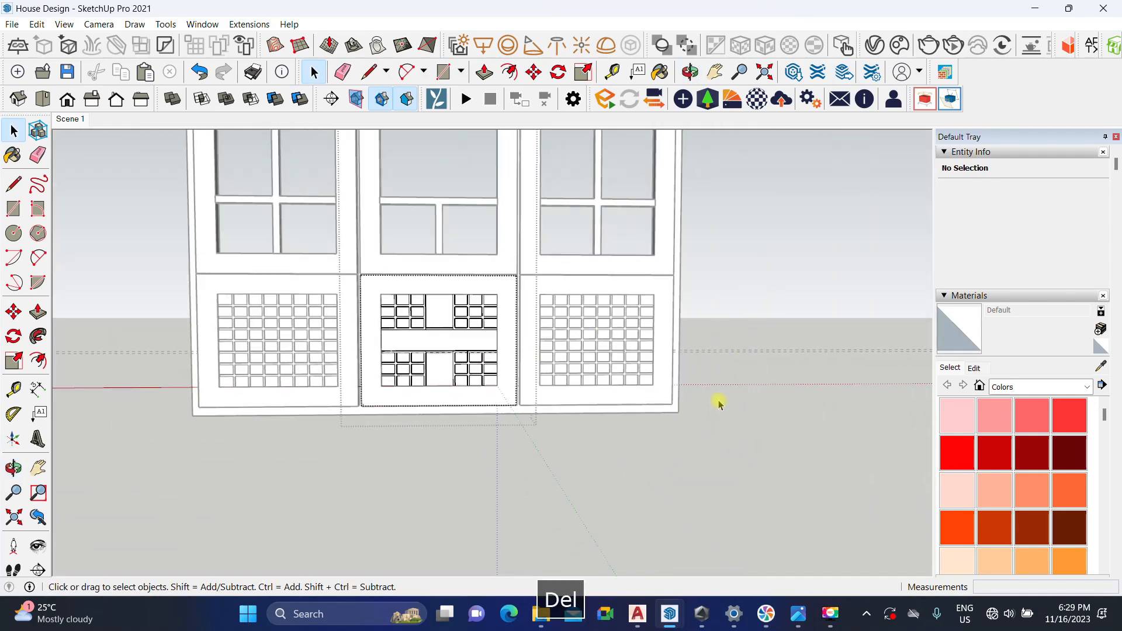
left_click(750, 451)
Step: Place a vertical guide through the central gap along the left grids' innermost cell edge, about 0.7 cm from their inner edge
scroll(388, 350, "up", 8)
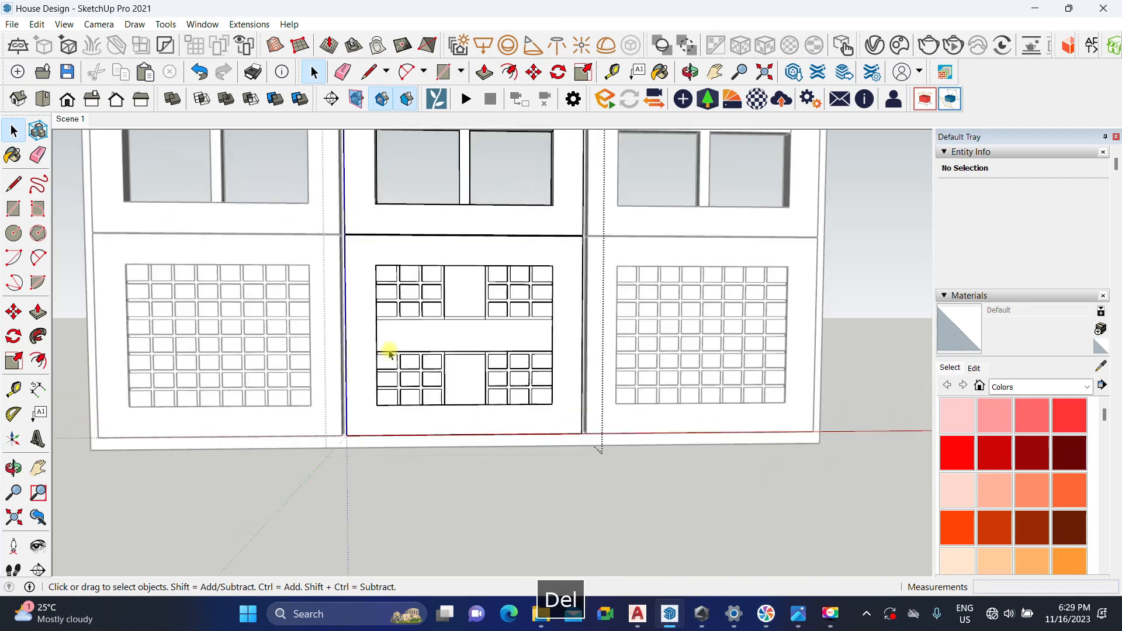
middle_click_drag(438, 320, 445, 354)
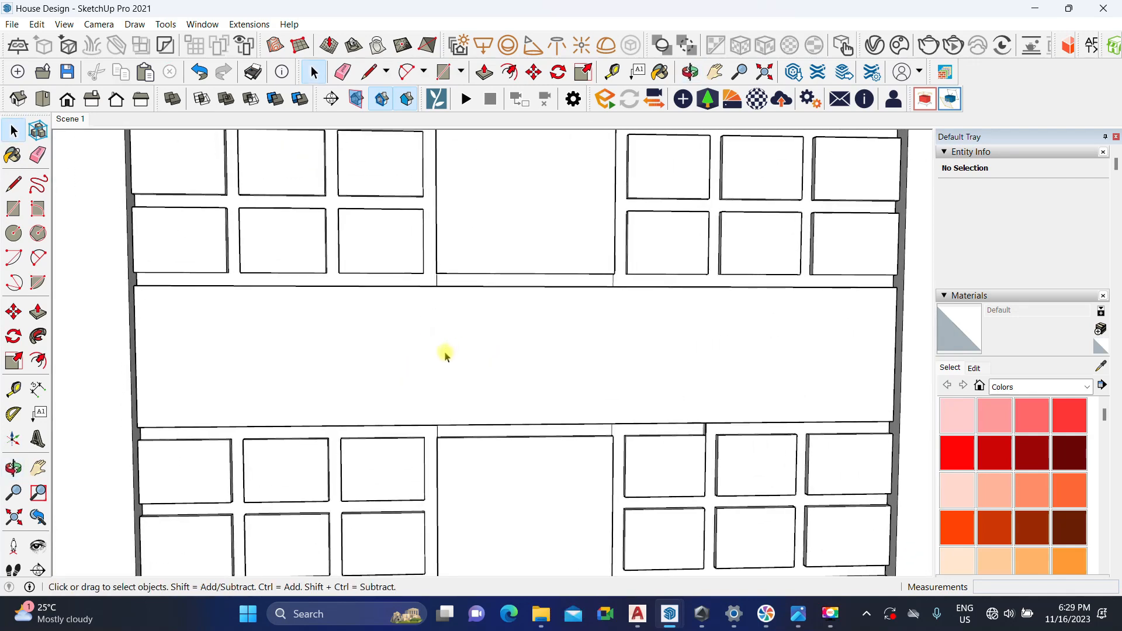
scroll(439, 372, "up", 2)
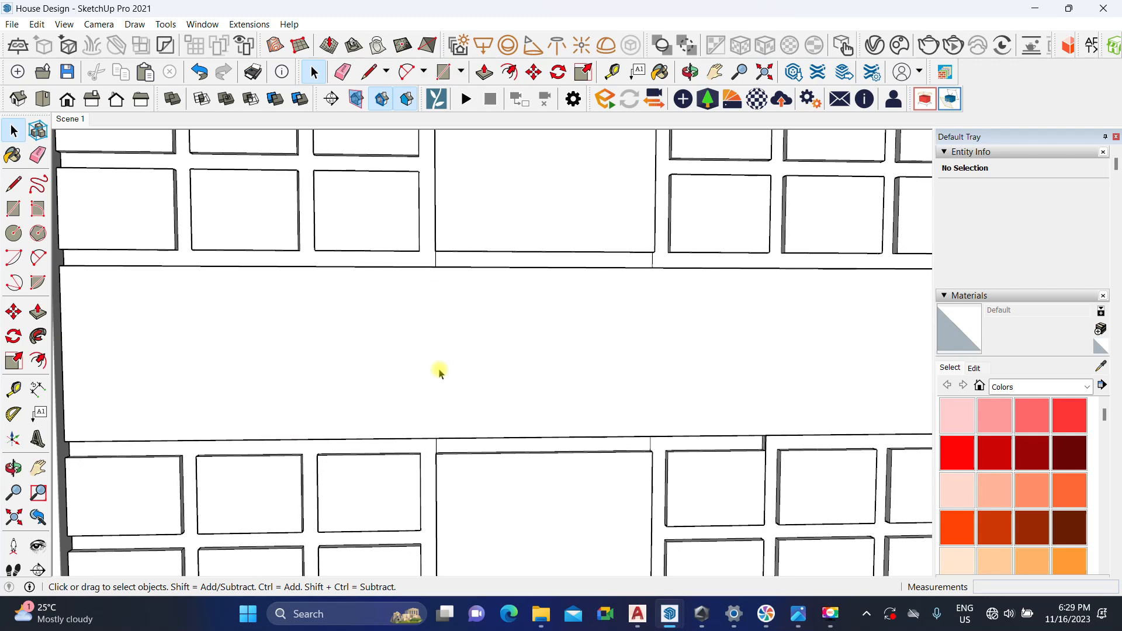
scroll(437, 378, "down", 2)
key("t")
scroll(432, 330, "up", 3)
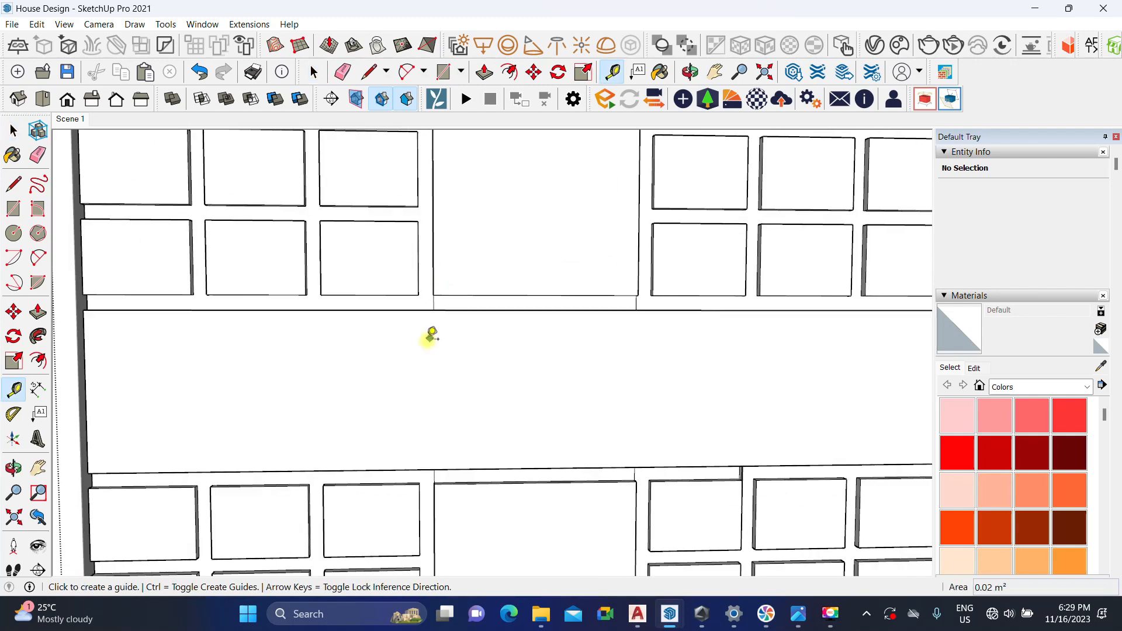
scroll(435, 300, "up", 2)
left_click(438, 291)
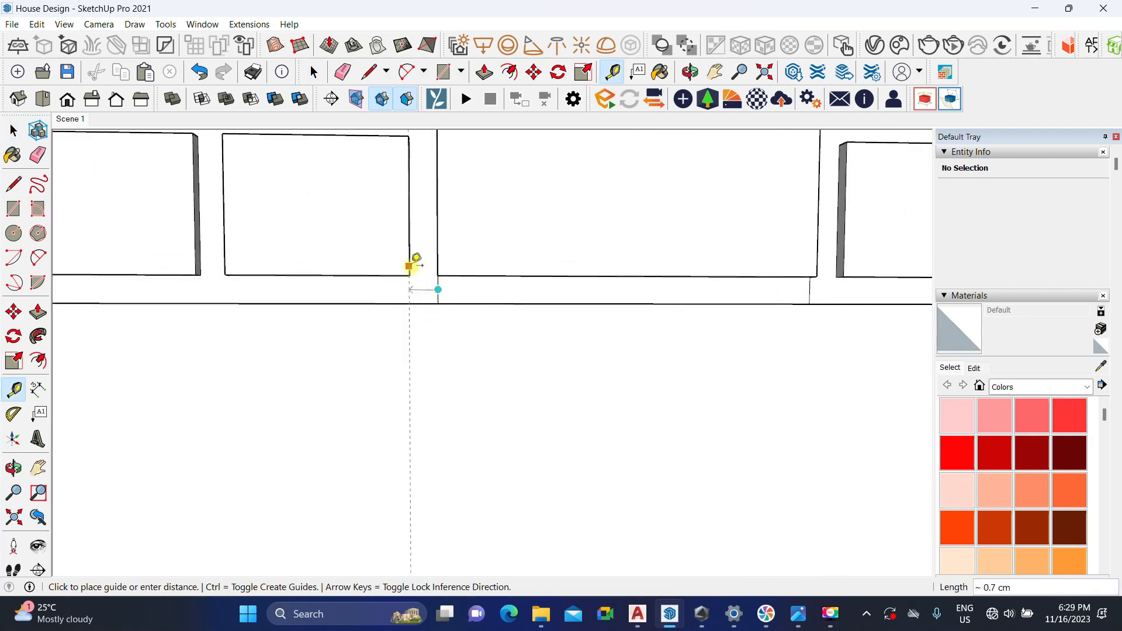
left_click(417, 232)
key("space")
Step: Draw a narrow vertical rectangle across the central gap, joining the inner borders of the upper-left and lower-left grids
scroll(409, 274, "down", 2)
scroll(392, 327, "up", 1)
key("r")
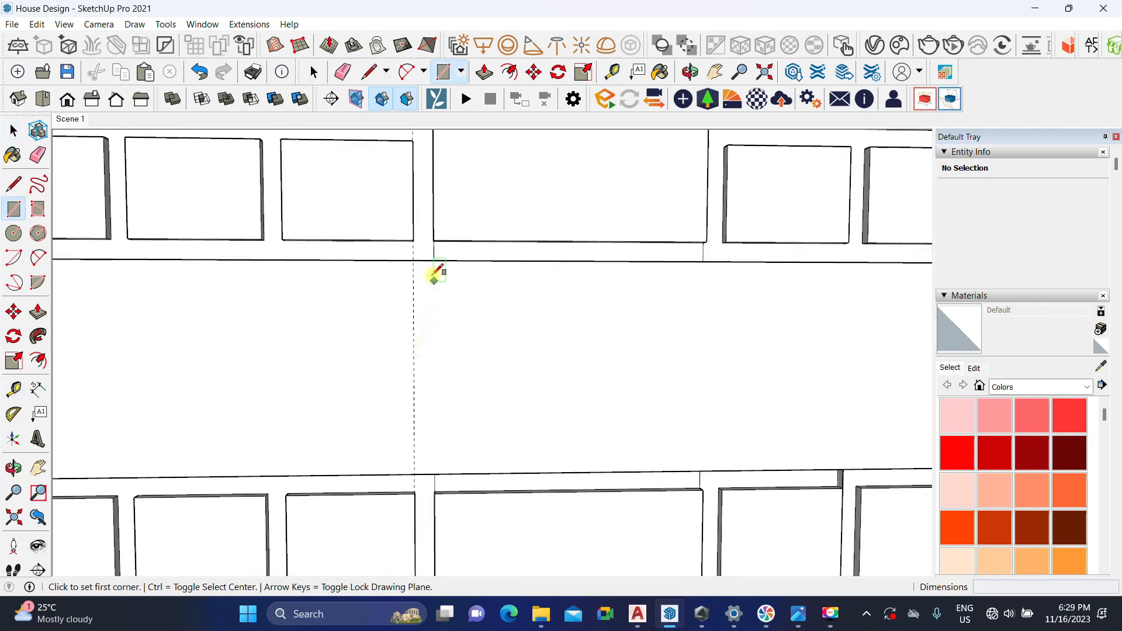
left_click(433, 260)
scroll(418, 468, "up", 1)
left_click(419, 468)
key("space")
Step: Try to pull the left vertical strip out from the panel face
middle_click_drag(418, 468, 395, 429)
key("p")
scroll(395, 412, "up", 2)
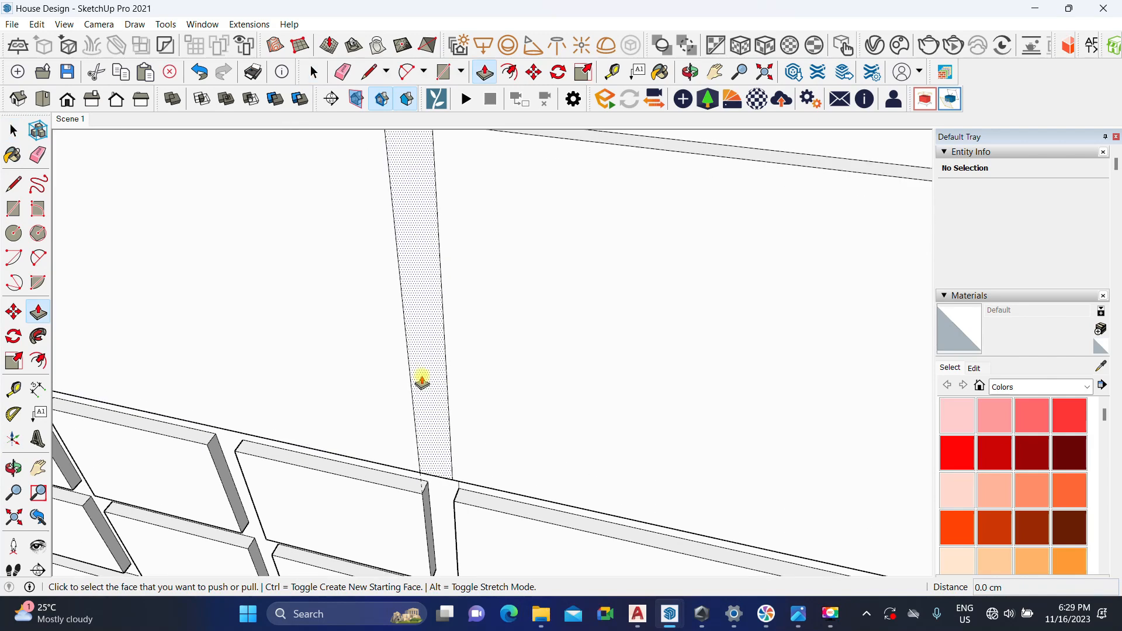
left_click(419, 316)
key("space")
scroll(370, 303, "down", 3)
middle_click_drag(370, 304, 463, 337)
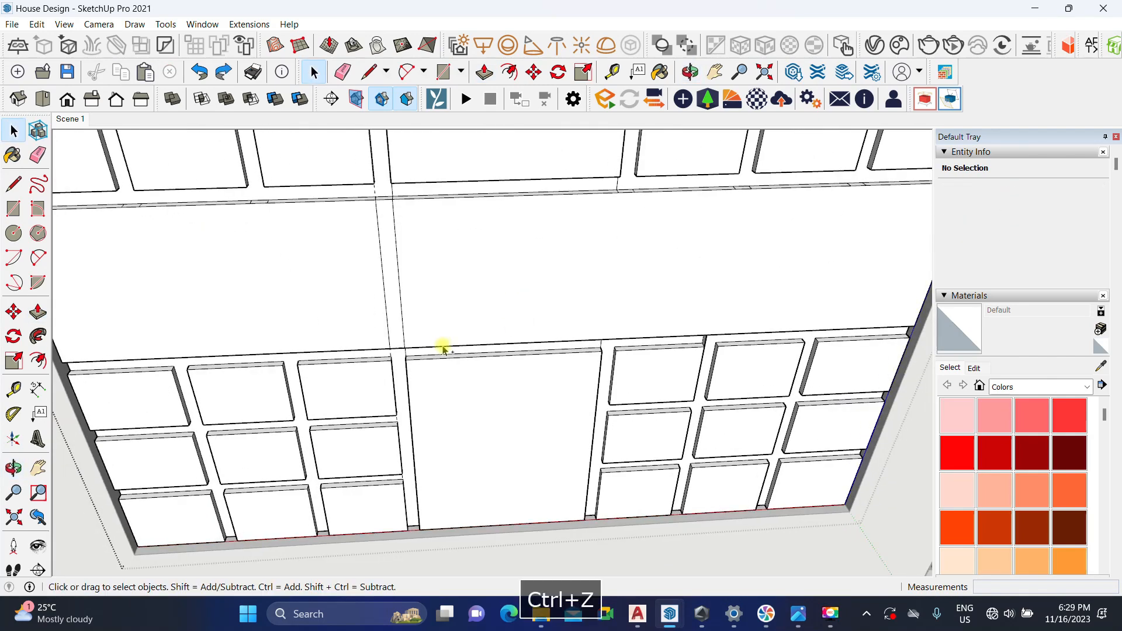
Step: Copy the vertical strip about 8.8 cm across to join the inner borders of the upper-right and lower-right grids
left_click(395, 312)
key("m")
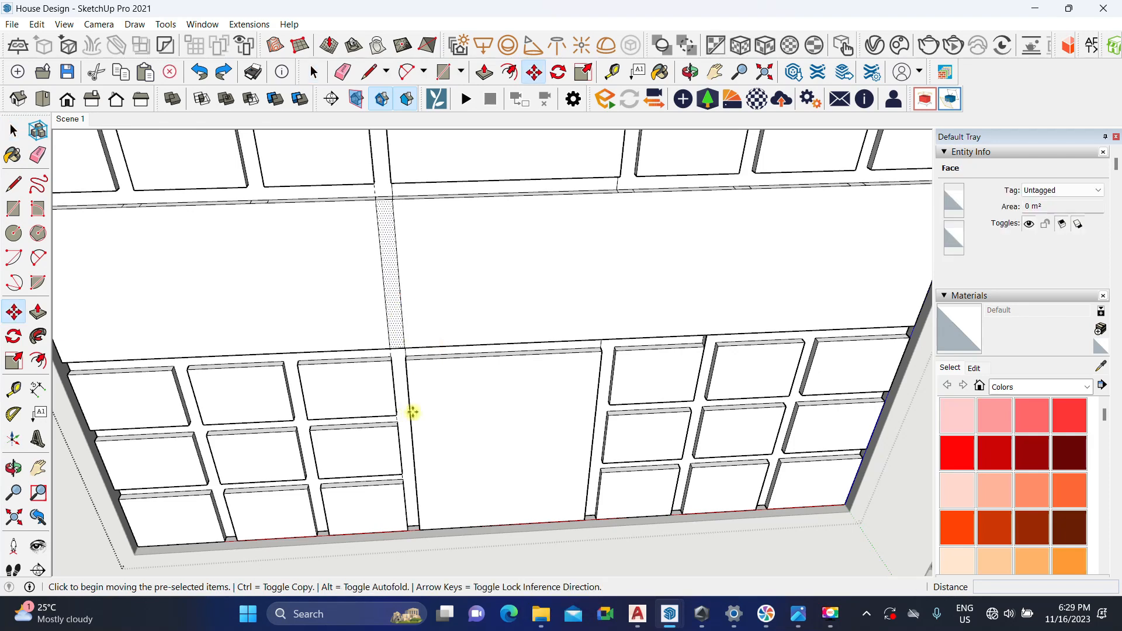
left_click(406, 368)
key("ctrl")
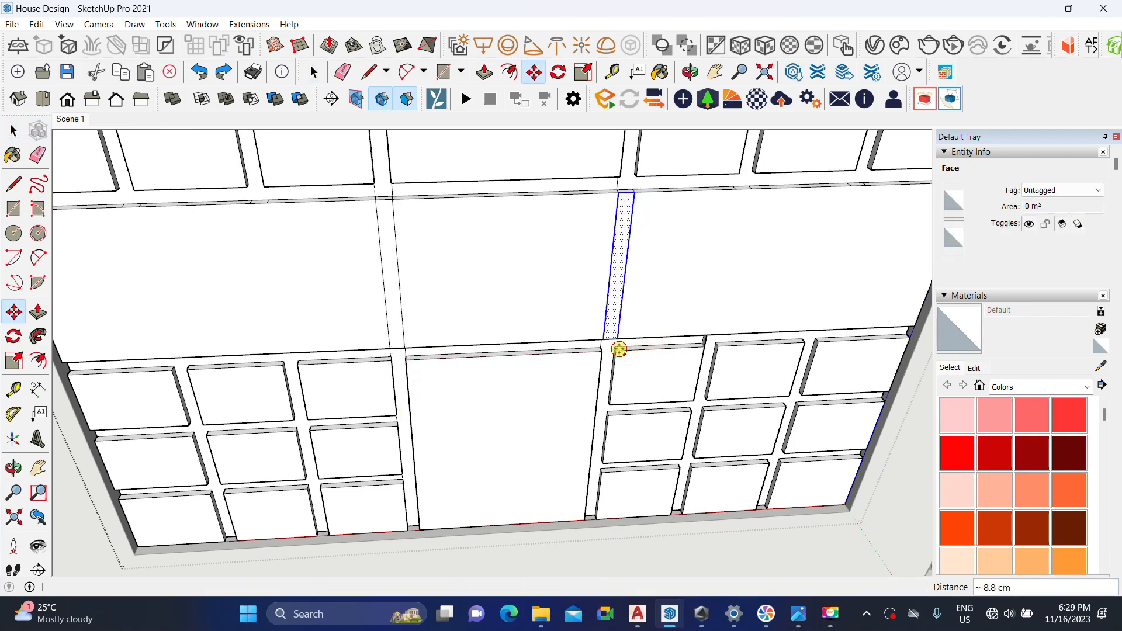
left_click(619, 350)
key("space")
Step: Pull both vertical strips in the central gap out 0.3 cm, flush with the raised lattice face
middle_click_drag(619, 349, 518, 368)
scroll(480, 426, "down", 2)
scroll(438, 411, "up", 4)
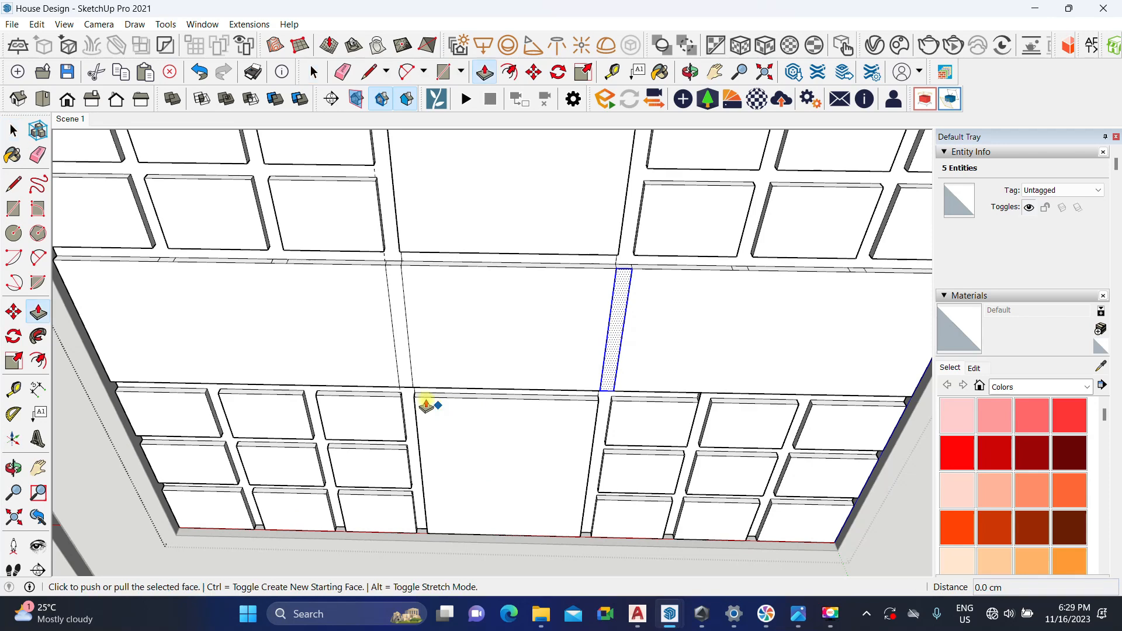
scroll(416, 379, "up", 2)
key("p")
key("Escape")
left_click(399, 345)
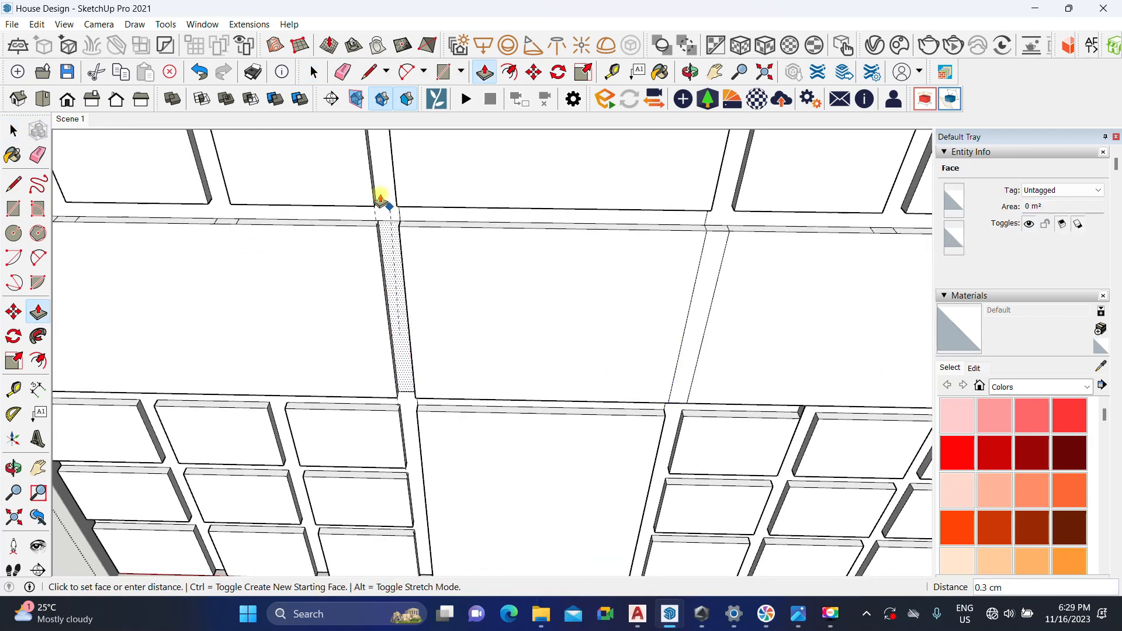
left_click(380, 190)
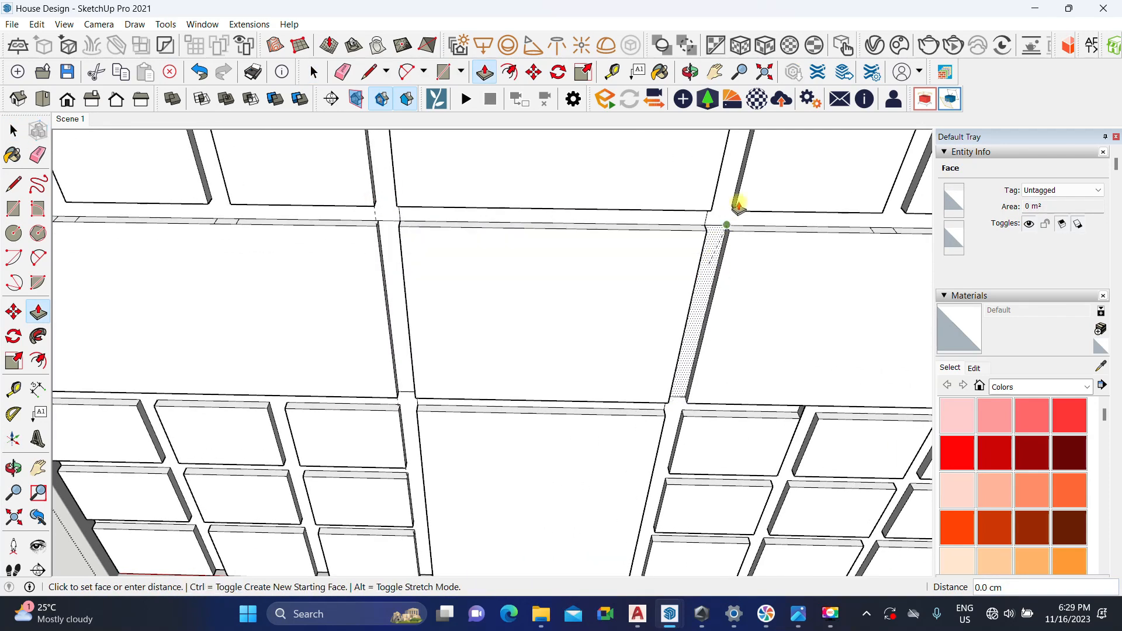
left_click(730, 187)
key("space")
Step: Delete the vertical guide running through the centre lattice panel
scroll(501, 305, "down", 6)
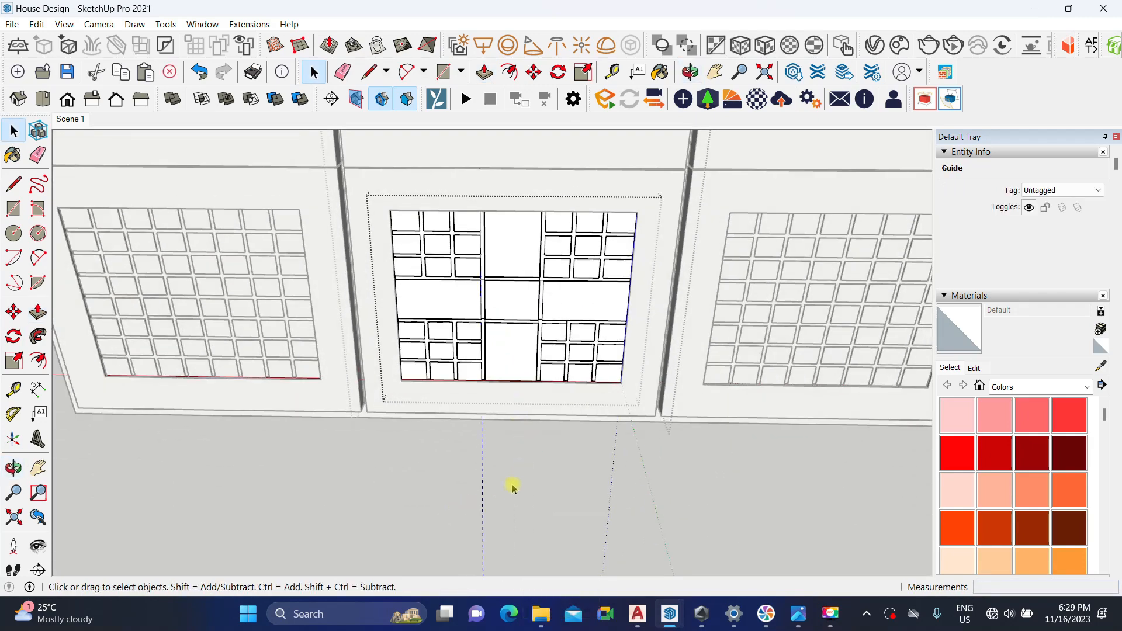
key("Delete")
scroll(511, 486, "down", 3)
Step: Draw a 2 by 2 cm square on the upward-facing sill of the frame's end bay, behind the sash
middle_click_drag(531, 476, 656, 393)
scroll(623, 471, "down", 2)
scroll(545, 468, "down", 4)
scroll(513, 391, "up", 3)
scroll(514, 391, "up", 3)
middle_click_drag(475, 421, 323, 456)
scroll(469, 499, "up", 2)
scroll(469, 500, "up", 3)
middle_click_drag(458, 418, 444, 447)
scroll(506, 371, "down", 3)
middle_click_drag(467, 447, 397, 450)
scroll(466, 421, "up", 5)
key("r")
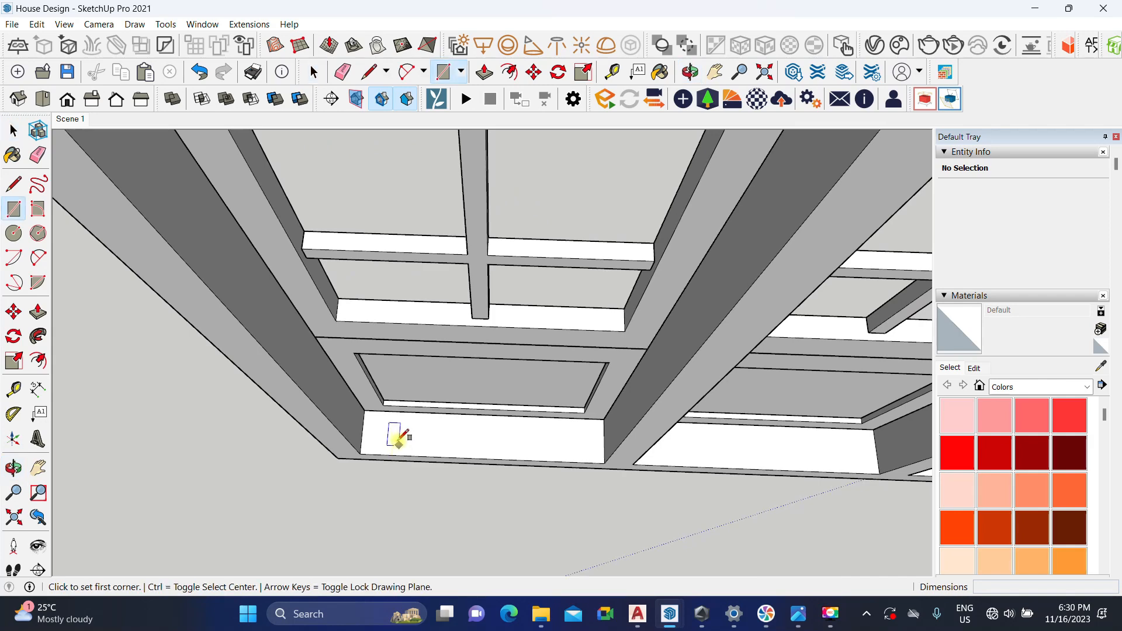
scroll(398, 443, "up", 6)
left_click(384, 425)
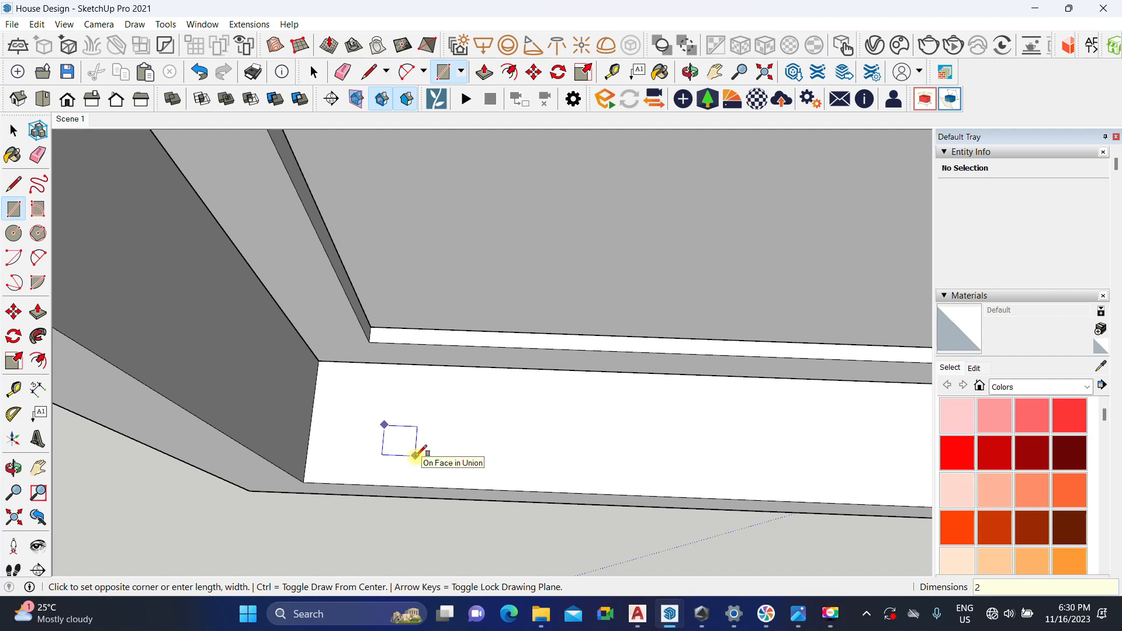
key("alt")
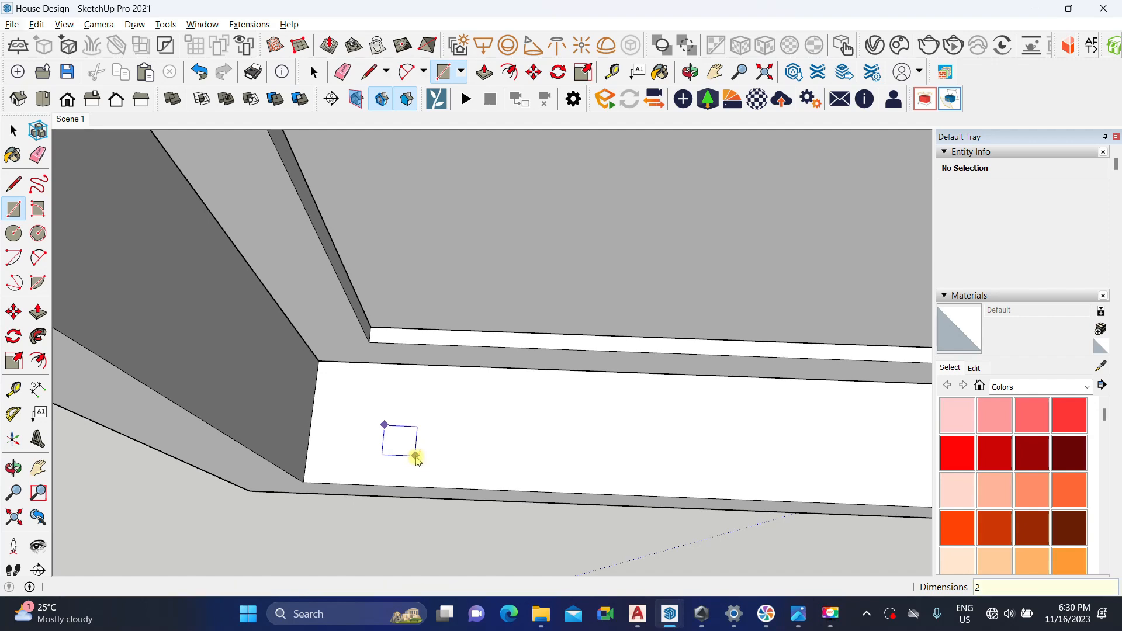
type("2")
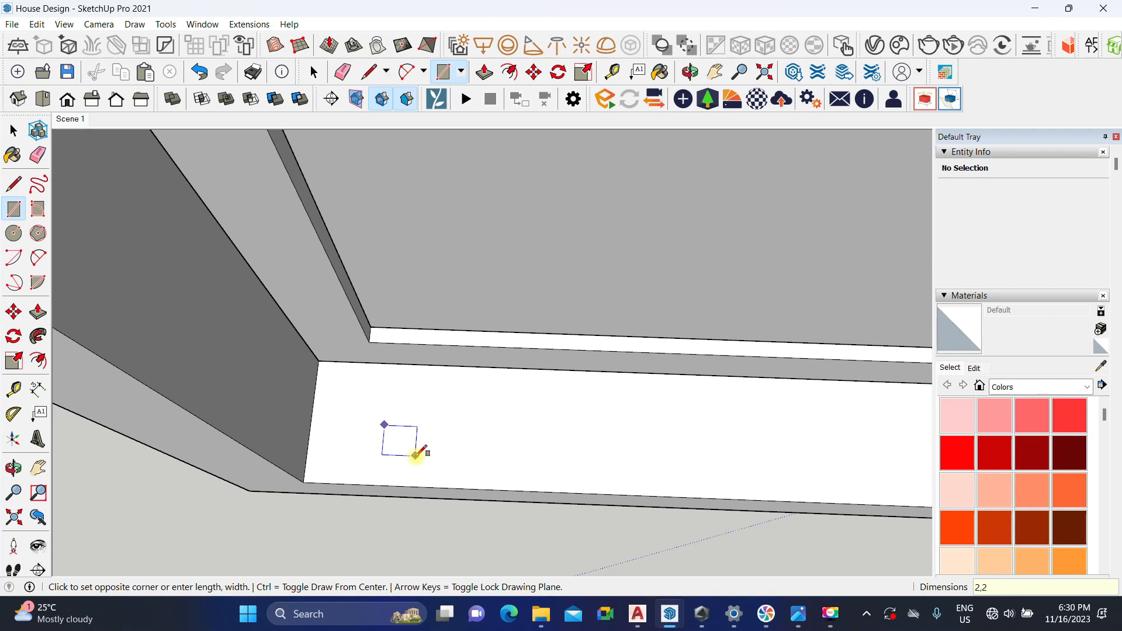
key("Return")
key("space")
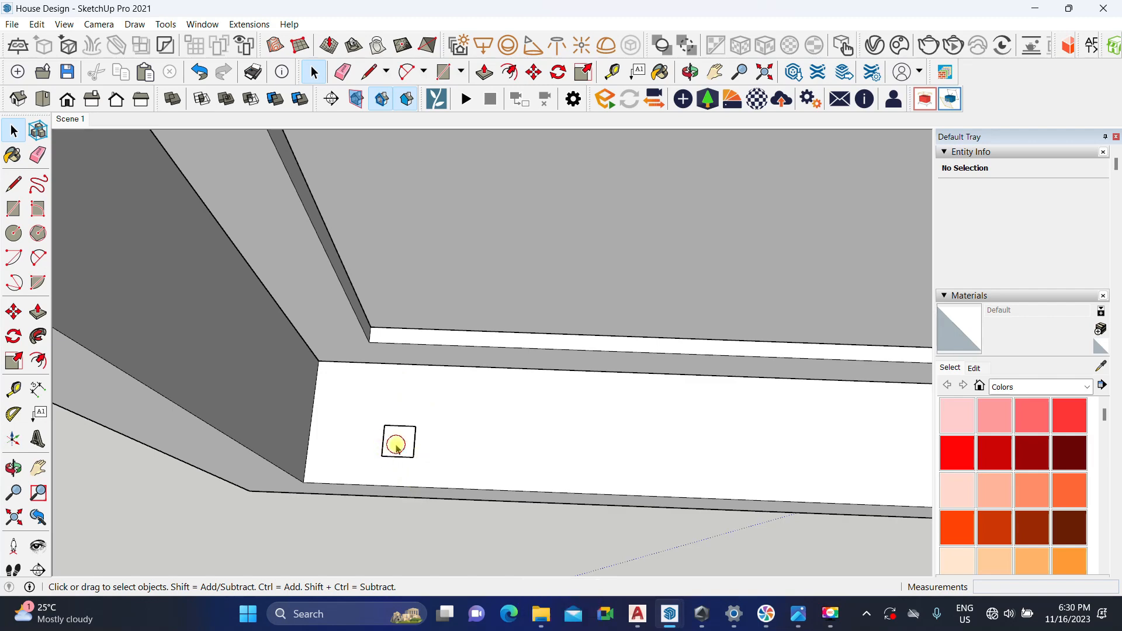
Step: Group the small square on the sill and open the group for editing
double_click(395, 445)
key("ctrl+g")
double_click(396, 445)
Step: Extrude the square 145 cm into a bar reaching the frame's top member and leave the group's editing context
scroll(396, 447, "down", 3)
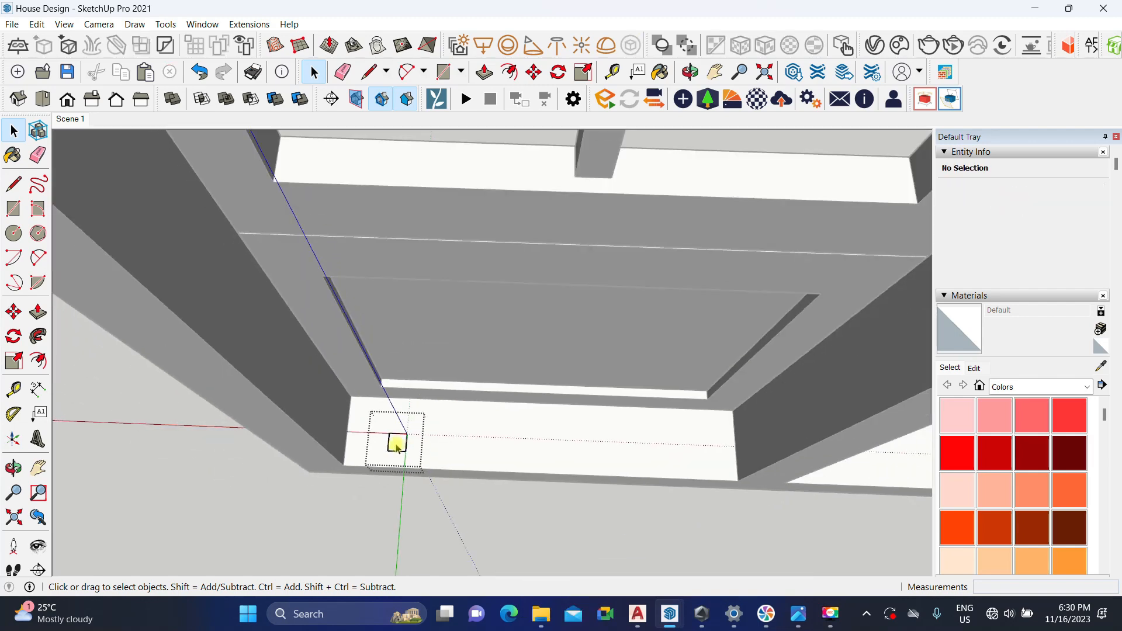
key("p")
middle_click_drag(373, 371, 447, 467)
scroll(459, 488, "down", 3)
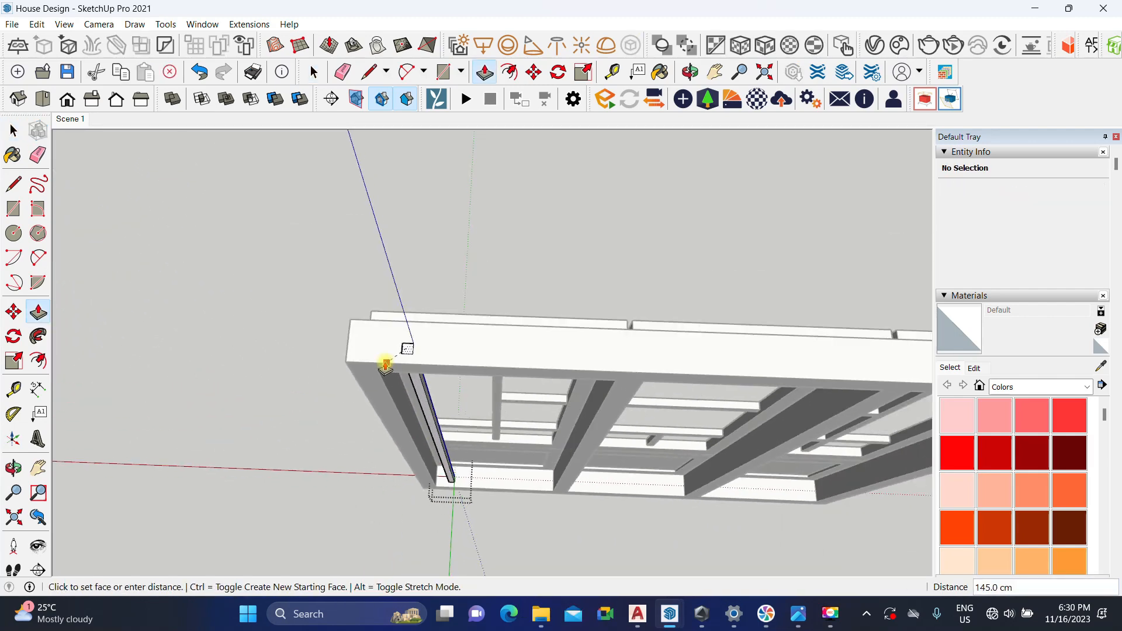
left_click(378, 372)
key("space")
scroll(406, 433, "down", 3)
left_click(443, 491)
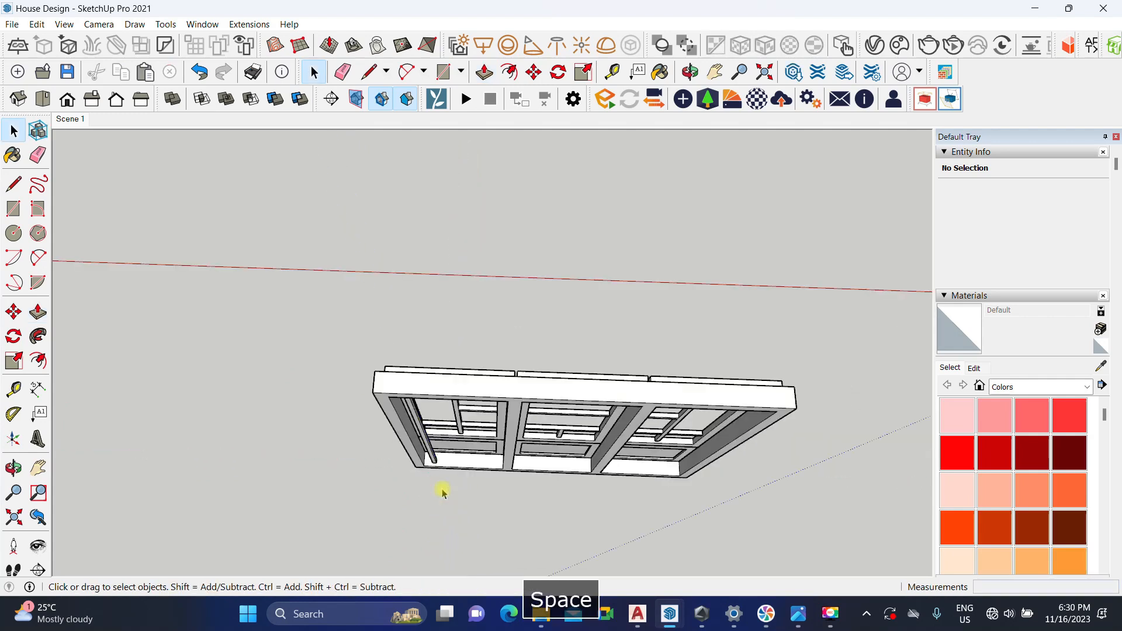
Step: Copy the vertical bar to the opposite side of the end bay and inset the copy about 4.7 cm, matching the first bar's gap
scroll(436, 474, "up", 5)
left_click(423, 409)
scroll(420, 469, "up", 3)
key("m")
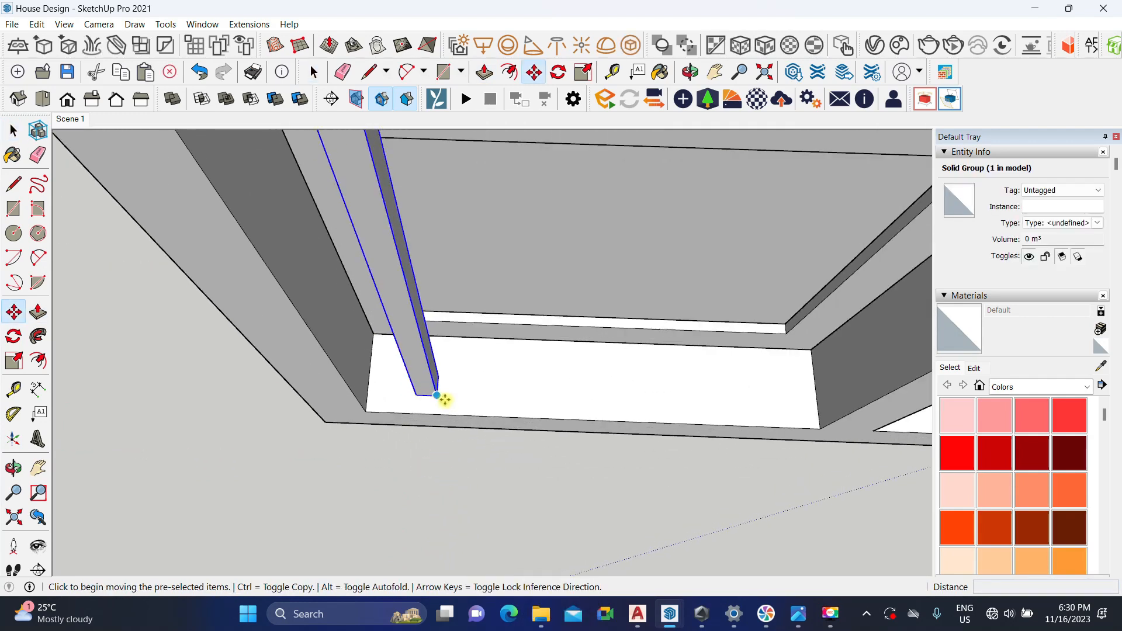
left_click(442, 395)
key("ctrl")
left_click(813, 408)
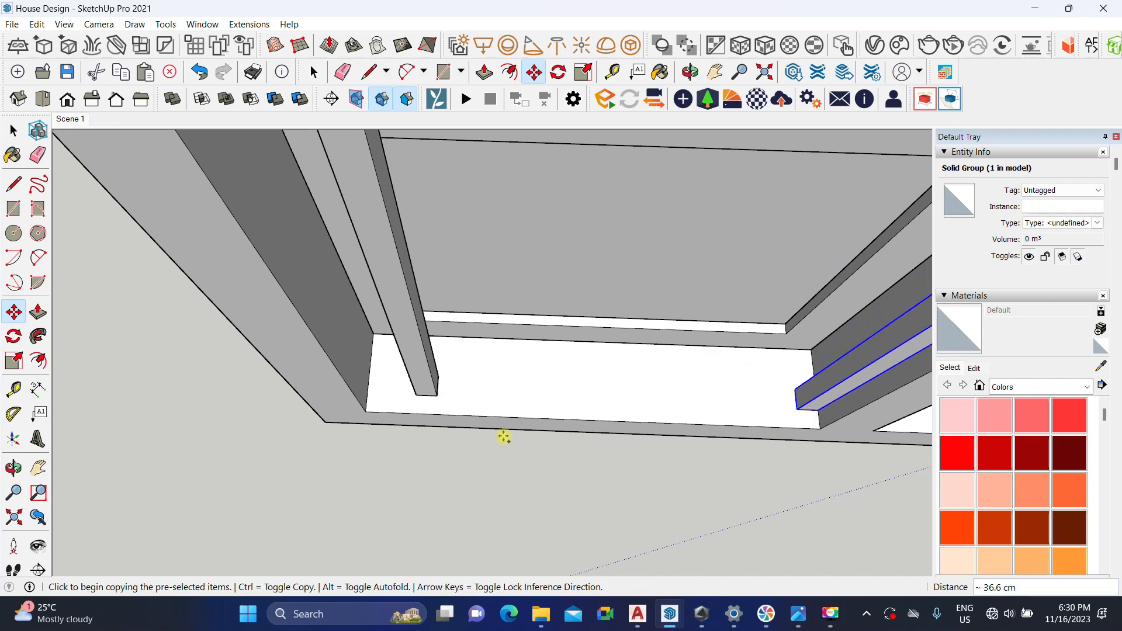
left_click(419, 397)
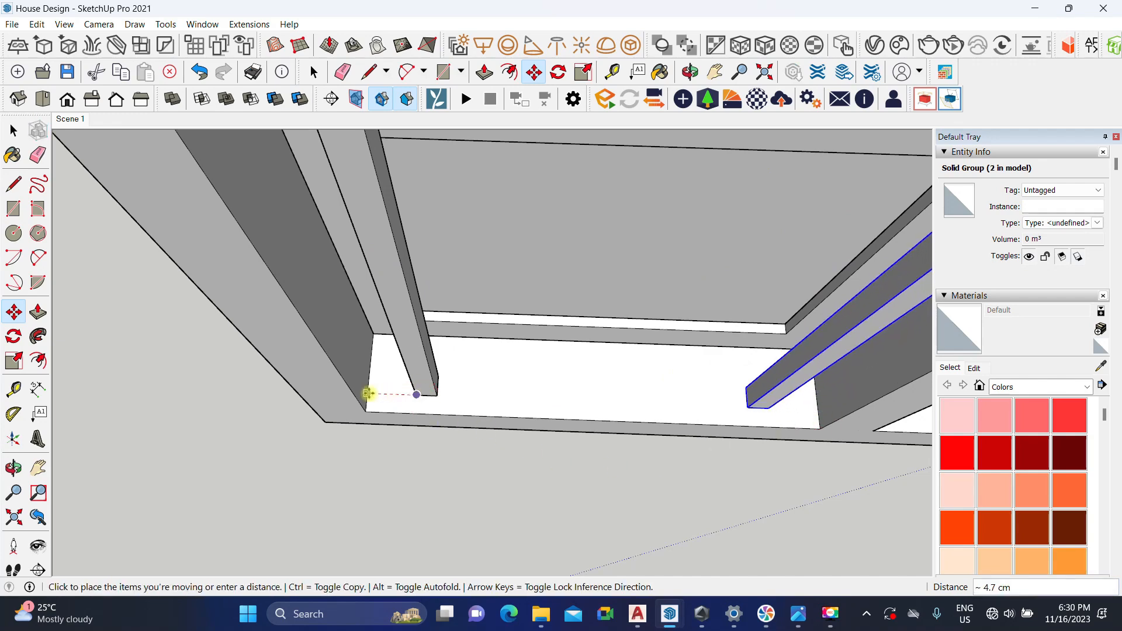
key("space")
Step: Group the two vertical bars in the end bay and open the group for editing
scroll(380, 392, "down", 5)
left_click(436, 386, "ctrl")
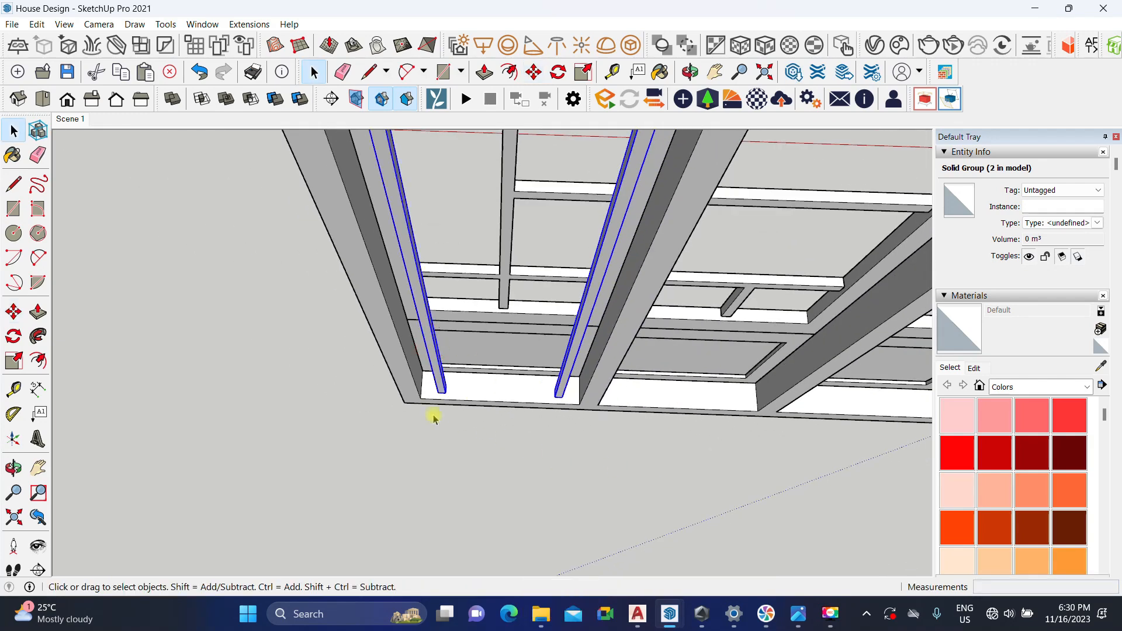
scroll(429, 462, "down", 3)
key("ctrl+g")
scroll(422, 403, "up", 2)
double_click(422, 394)
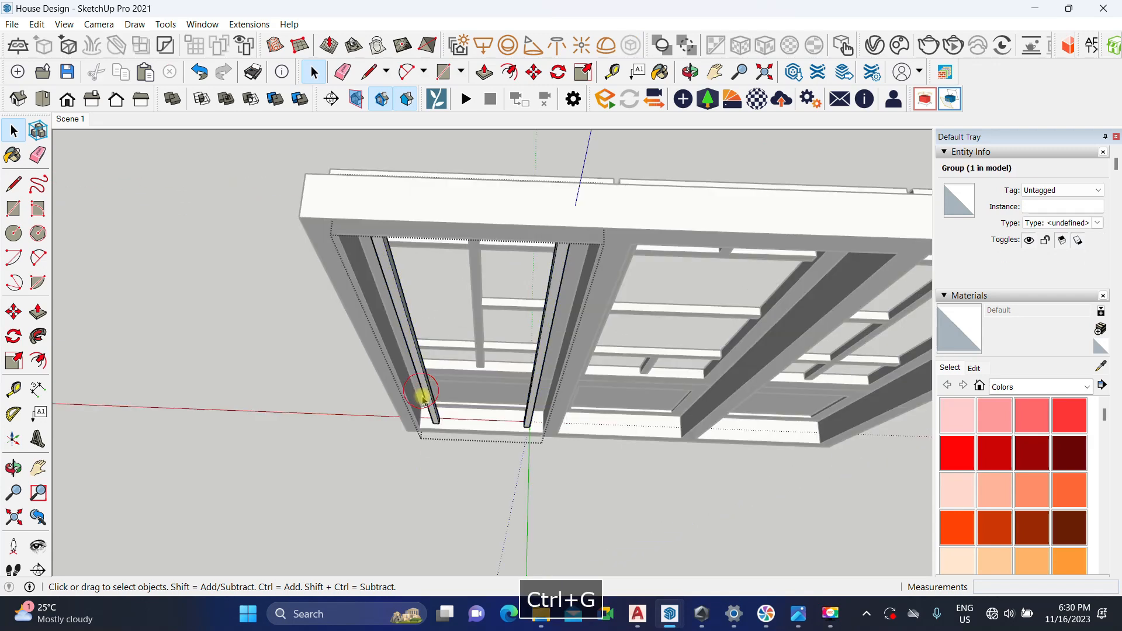
Step: Copy the first bar onto the opposite bar with a divided array that adds one midway, and delete the overlapping duplicate
scroll(429, 400, "up", 4)
left_click(435, 412)
key("m")
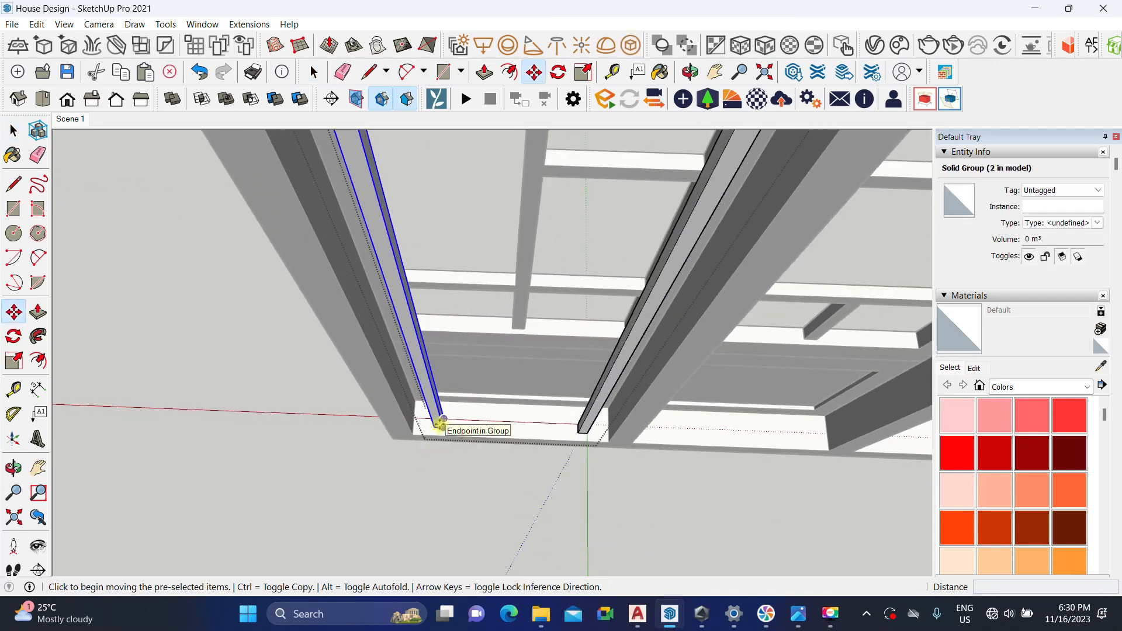
left_click(444, 428)
key("ctrl")
scroll(597, 431, "up", 2)
left_click(580, 433)
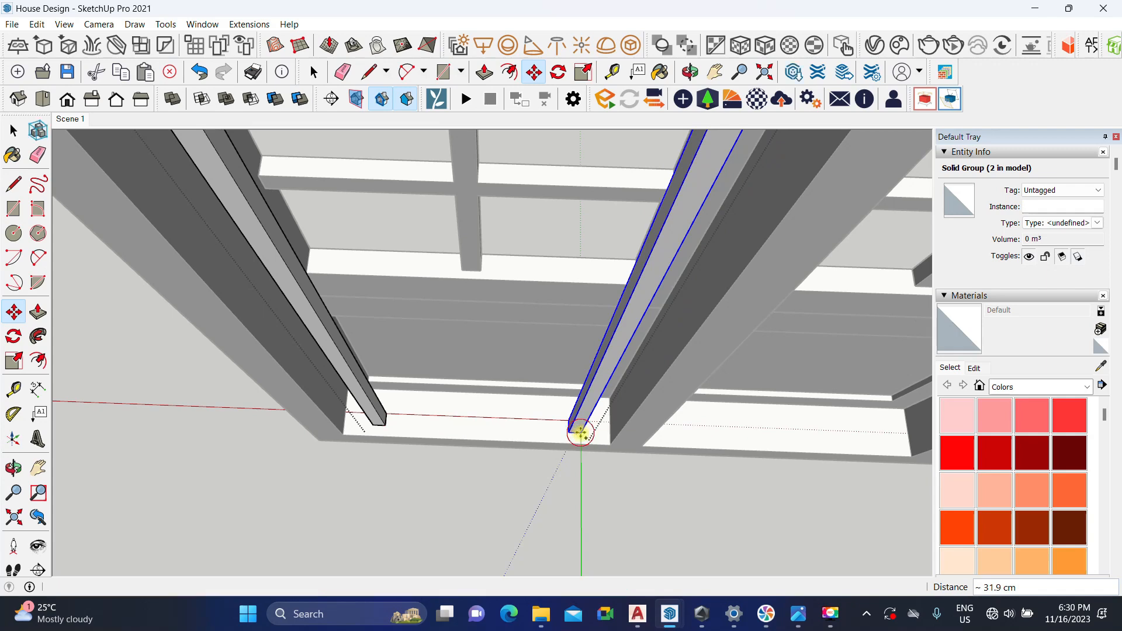
key("Return")
key("space")
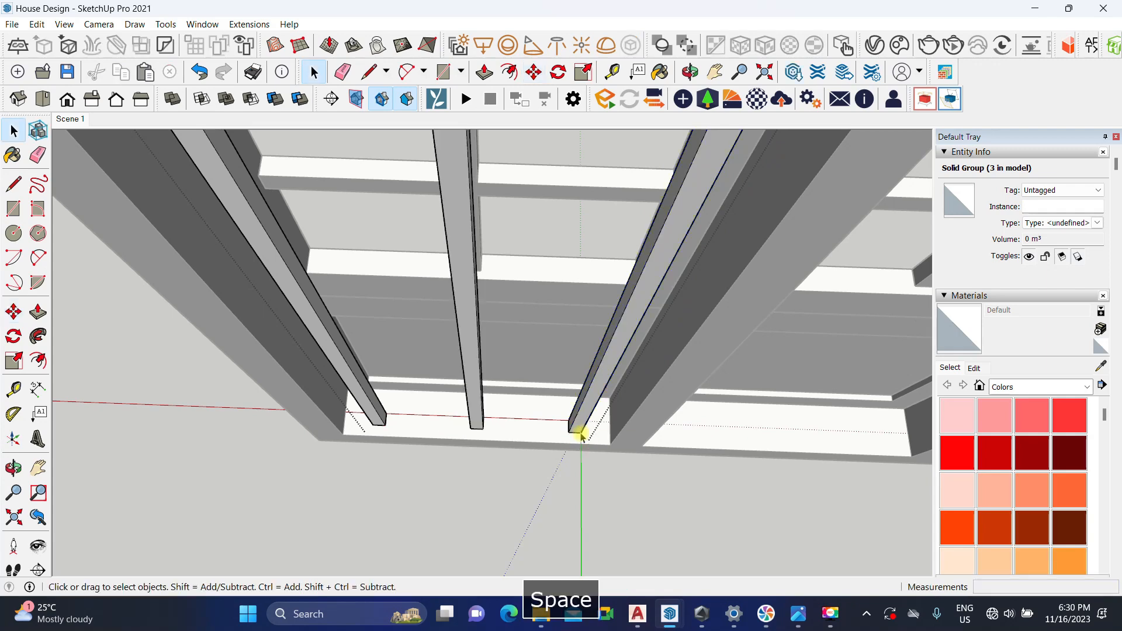
left_click(578, 428)
key("Delete")
scroll(474, 440, "down", 5)
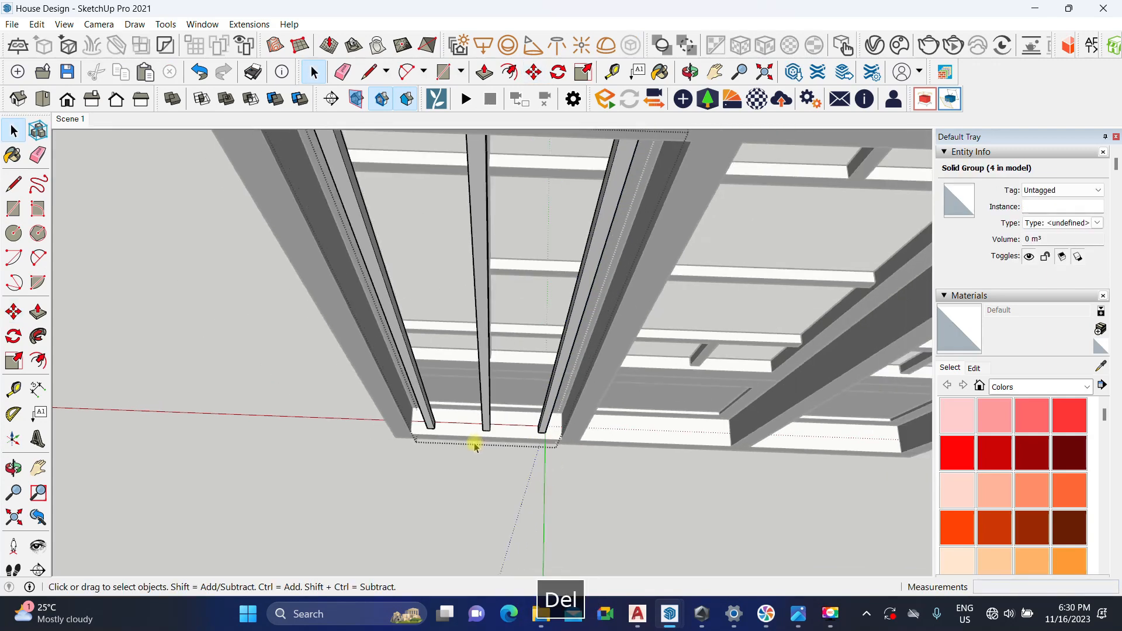
Step: Make a copy of the outer vertical bar rotated 90° near its lower end to form a horizontal cross bar
middle_click_drag(493, 430, 496, 280)
scroll(464, 418, "up", 3)
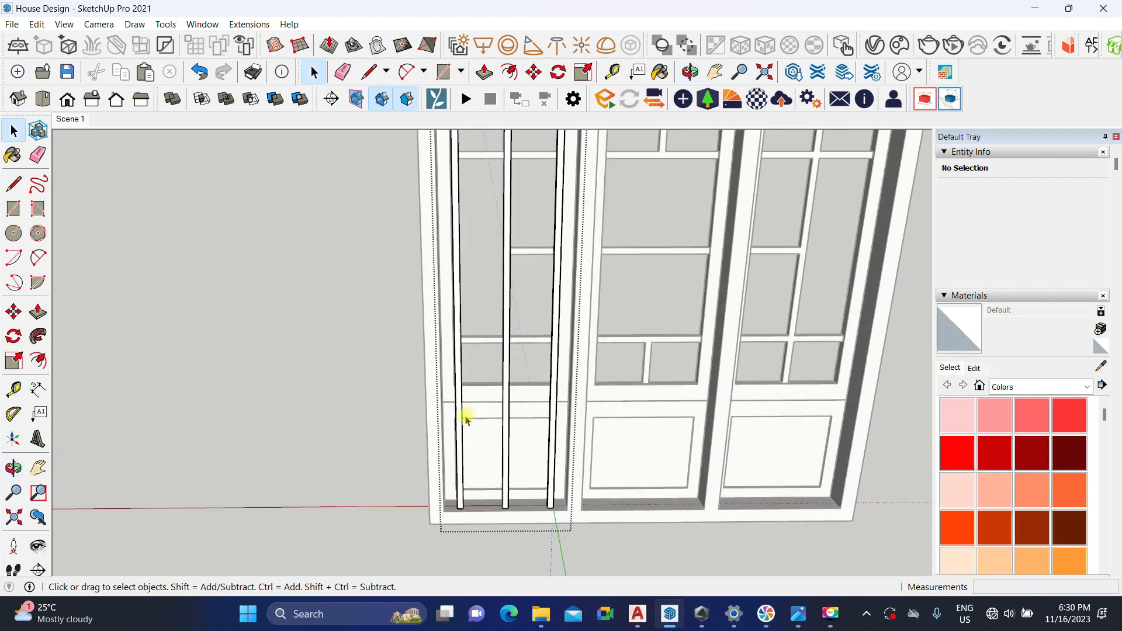
left_click(455, 483)
scroll(450, 490, "up", 3)
scroll(447, 496, "up", 2)
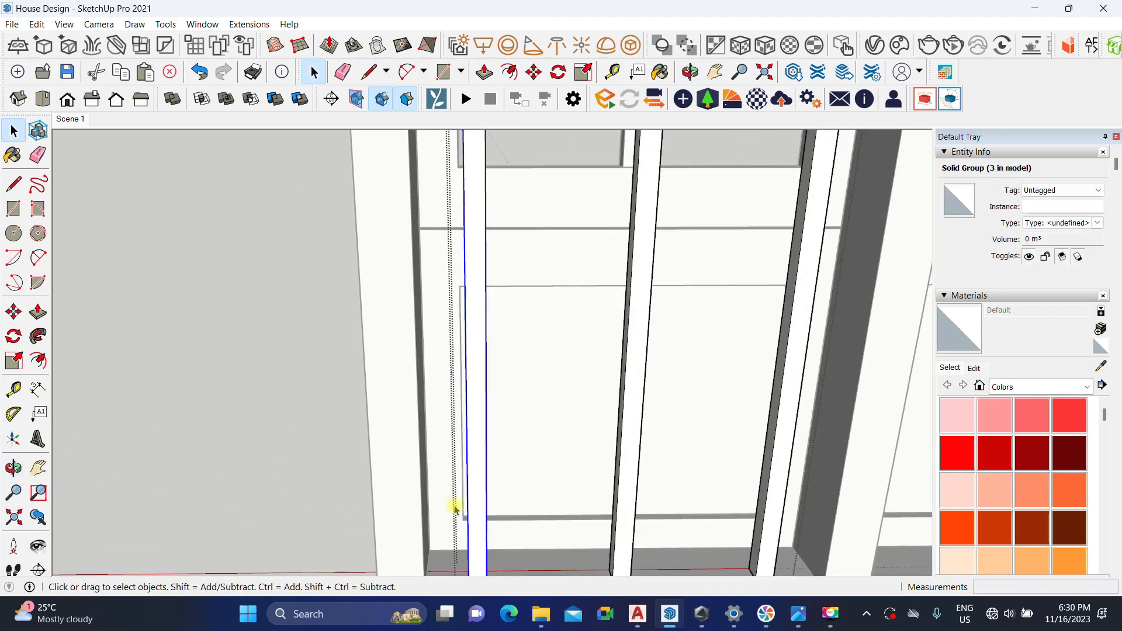
key("q")
scroll(461, 518, "up", 2)
left_click(470, 427)
left_click(469, 393)
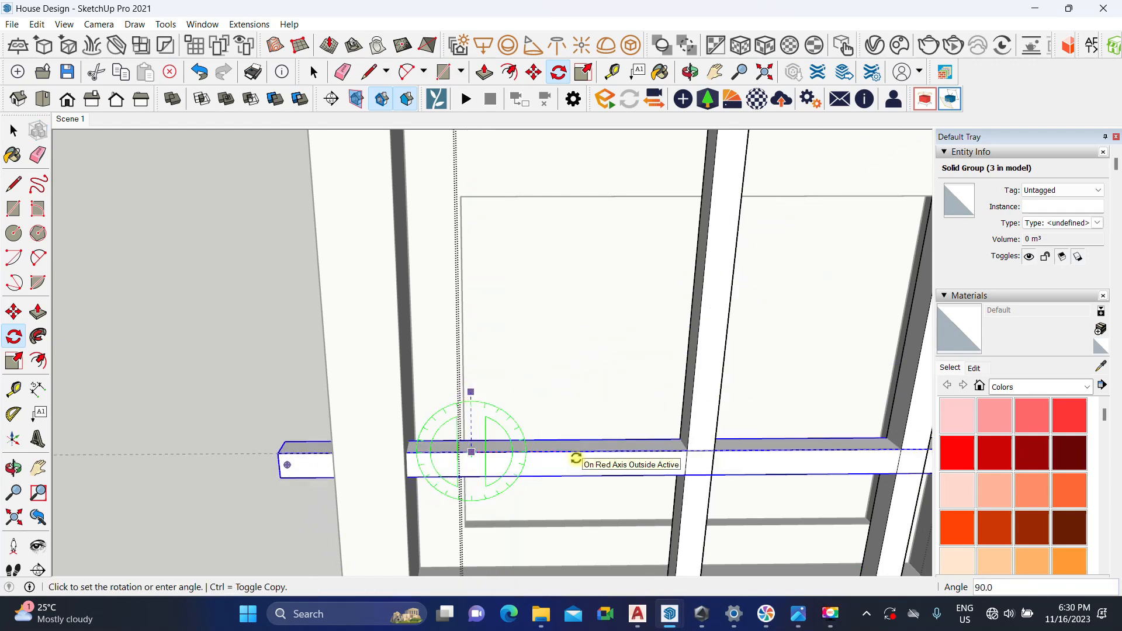
key("ctrl")
left_click(576, 459)
key("space")
scroll(449, 504, "down", 3)
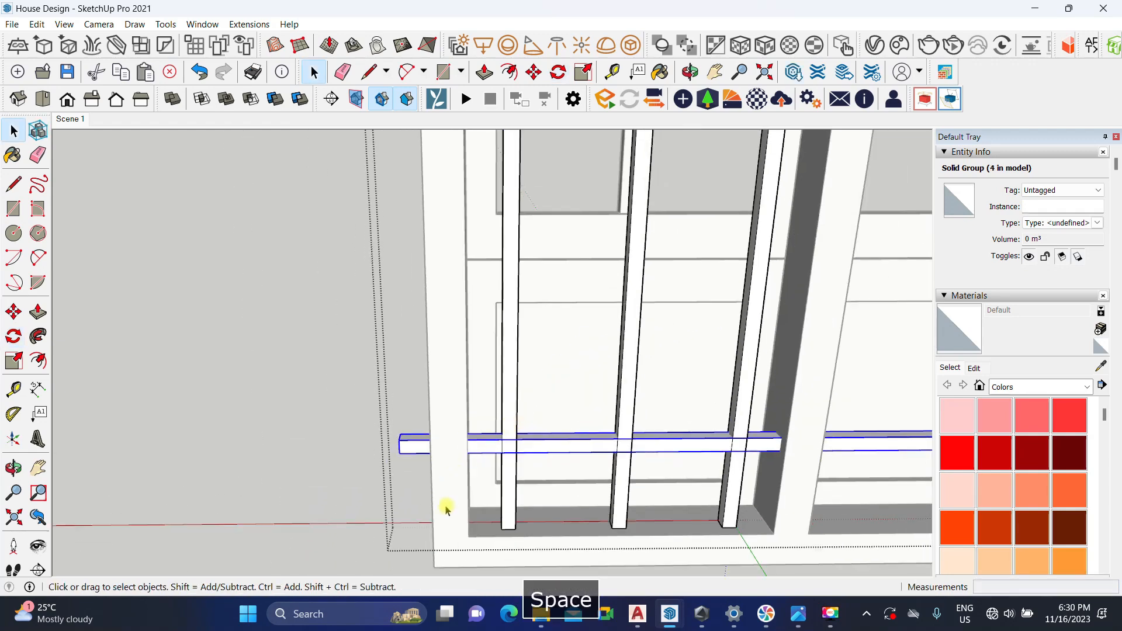
Step: Move the horizontal cross bar so its end meets the inner face of the frame's outer jamb
key("m")
left_click(401, 446)
middle_click_drag(401, 446, 334, 554)
left_click(425, 423)
key("space")
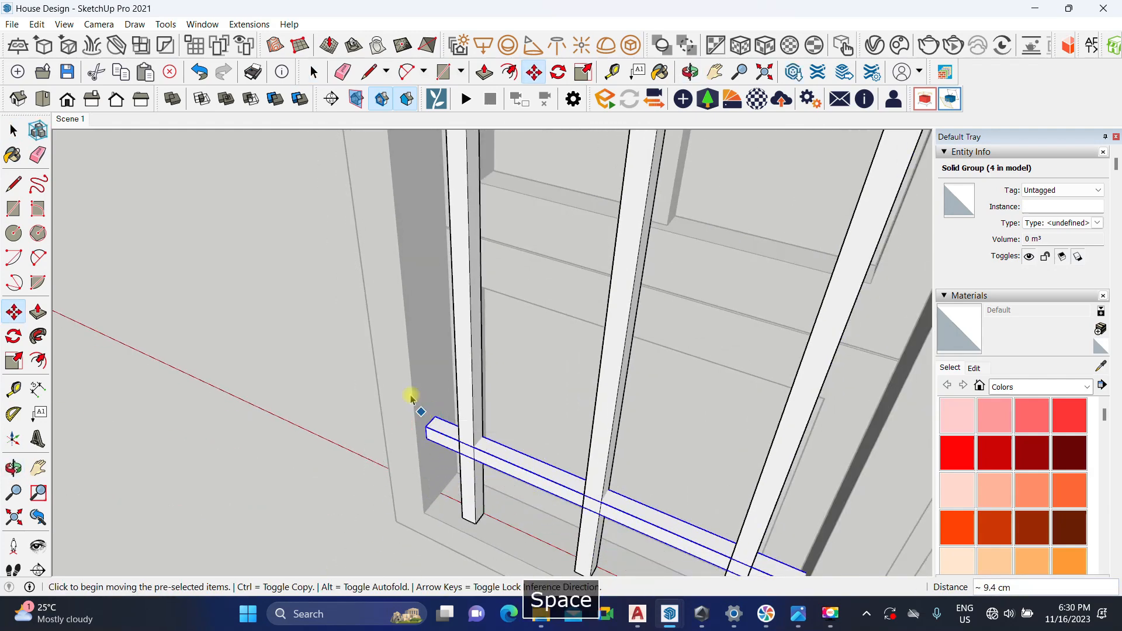
Step: Open the horizontal cross bar and push its far end face back to the end bay's mullion, shortening it to the bay's width
scroll(442, 436, "down", 4)
middle_click_drag(574, 522, 587, 457)
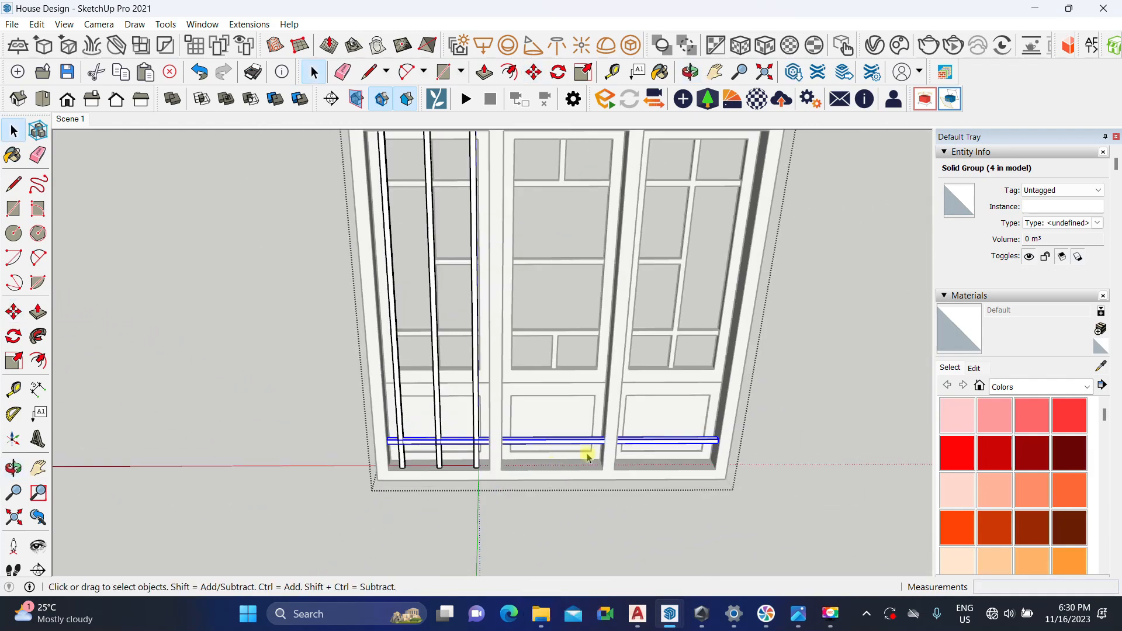
double_click(684, 441)
left_click_drag(676, 506, 783, 345)
scroll(704, 458, "up", 2)
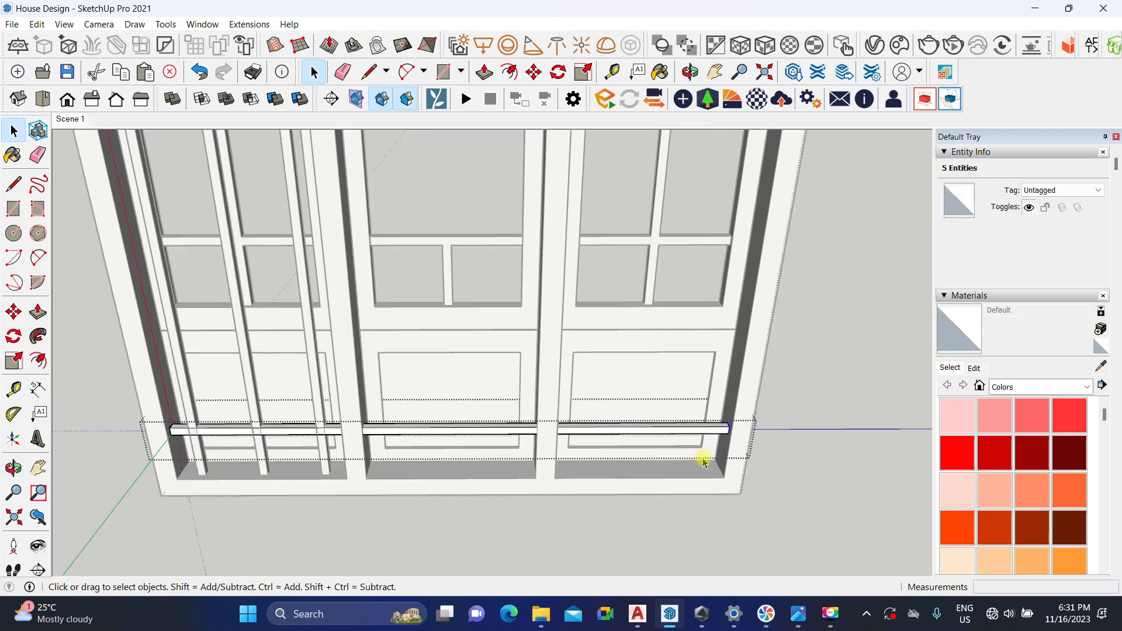
scroll(731, 432, "up", 2)
key("p")
left_click(726, 435)
middle_click_drag(446, 481, 598, 483)
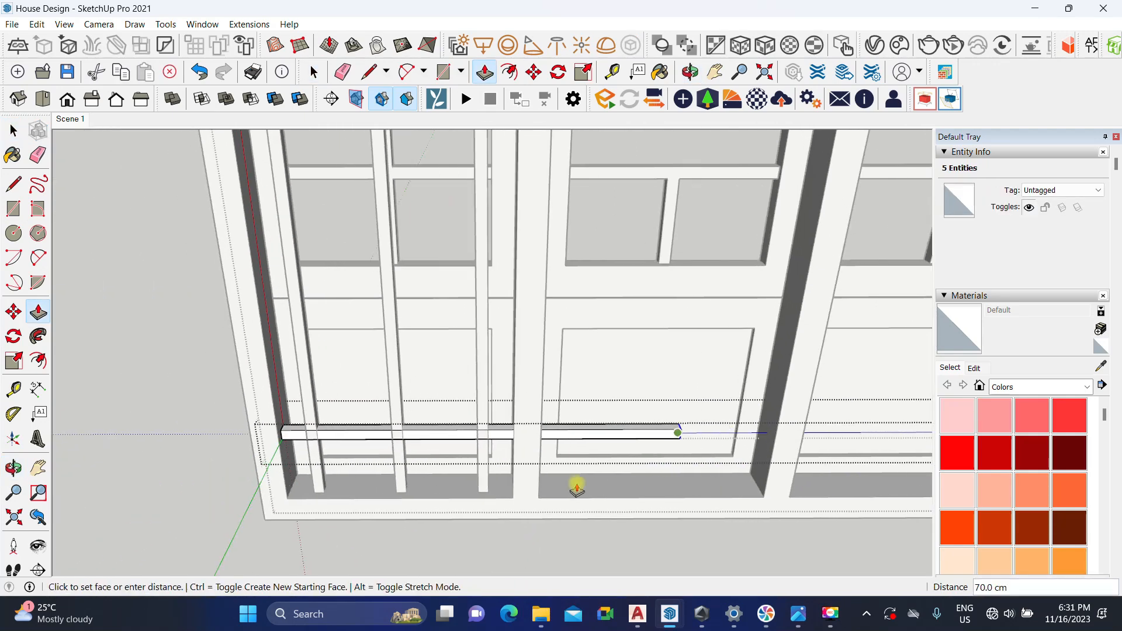
left_click(571, 471)
left_click(570, 433)
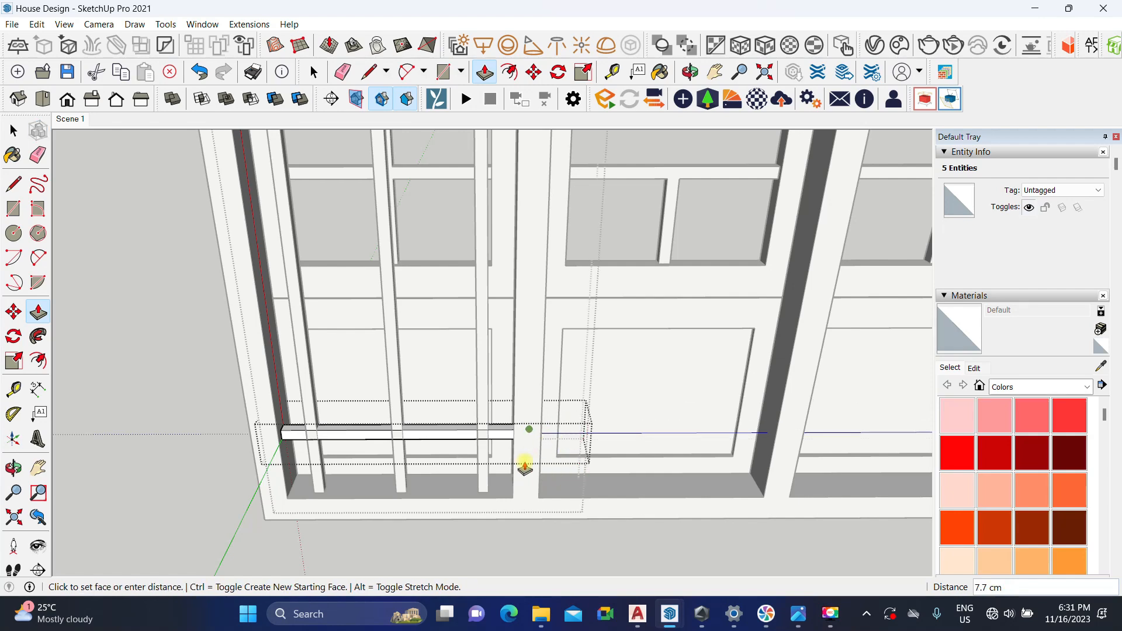
left_click(511, 473)
key("space")
scroll(488, 470, "down", 3)
left_click(492, 507)
Step: Copy the shortened cross bar about 125.8 cm straight up against the underside of the frame's top member
middle_click_drag(492, 507, 409, 395)
scroll(398, 472, "up", 2)
left_click(396, 464)
scroll(396, 463, "down", 3)
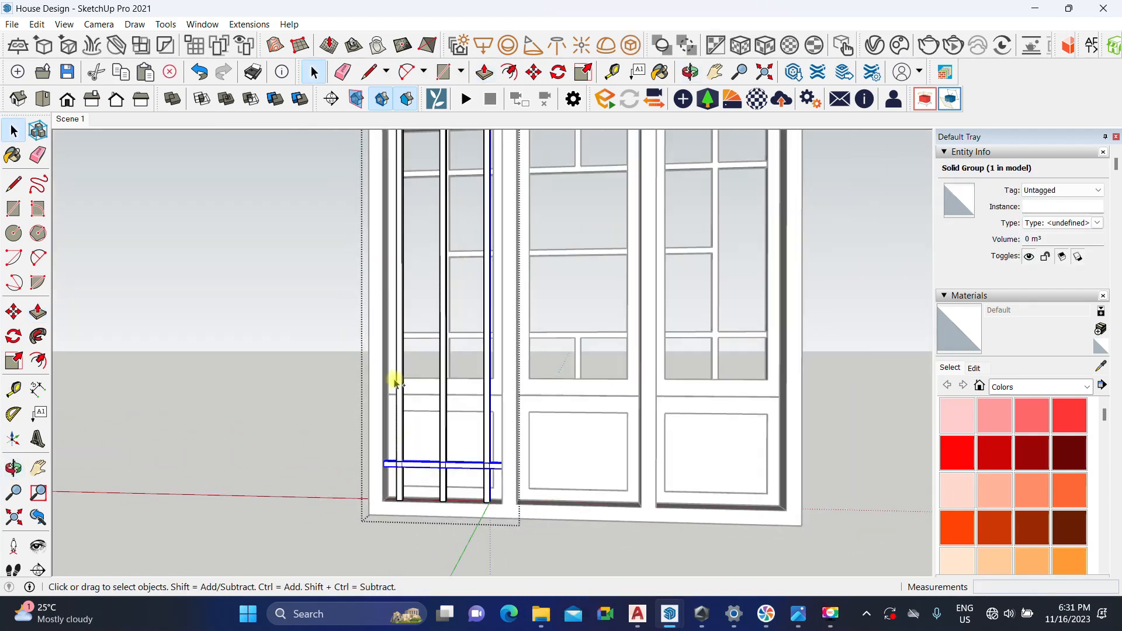
key("m")
middle_click_drag(502, 504, 589, 530)
scroll(496, 468, "up", 3)
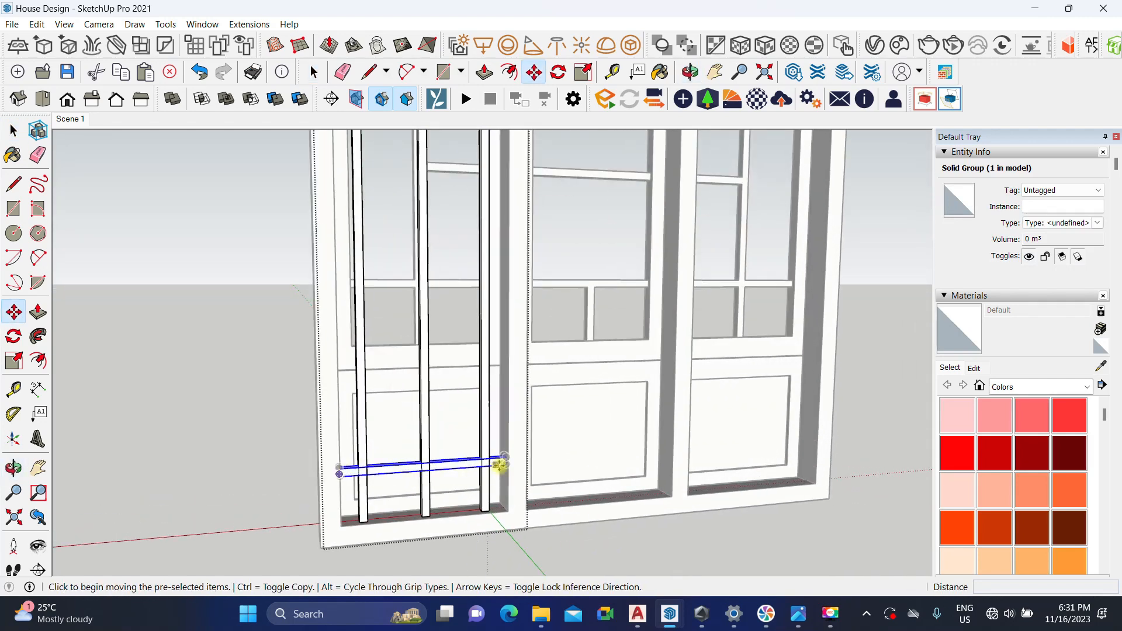
left_click(507, 459)
scroll(506, 498, "down", 2)
key("ctrl")
middle_click_drag(507, 533, 513, 561)
scroll(513, 258, "up", 5)
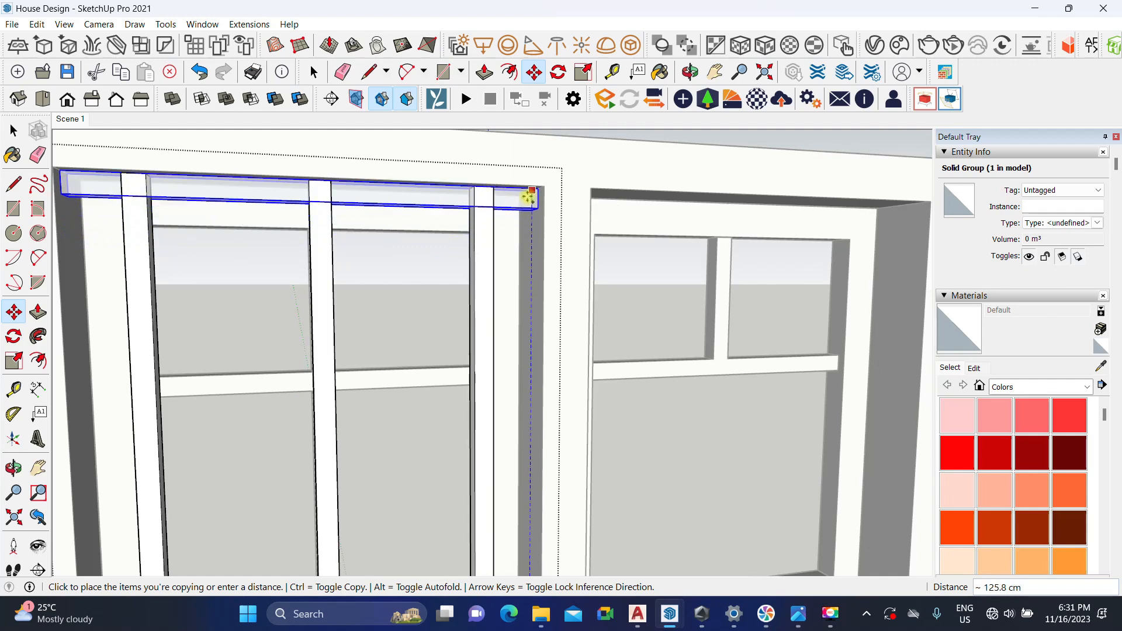
left_click(526, 195)
scroll(499, 304, "down", 4)
key("space")
Step: Move the upper cross bar down about 12.2 cm, matching the lower cross bar's gap above the sill
middle_click_drag(498, 304, 518, 458)
scroll(523, 401, "up", 4)
scroll(531, 394, "up", 2)
key("m")
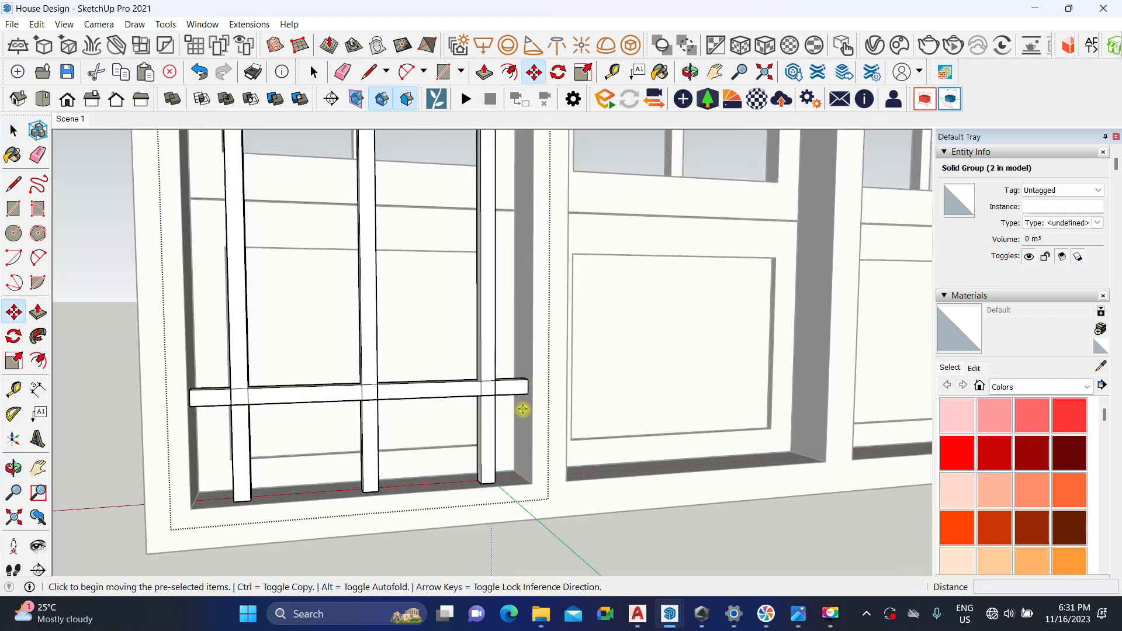
left_click(525, 396)
scroll(525, 479, "up", 3)
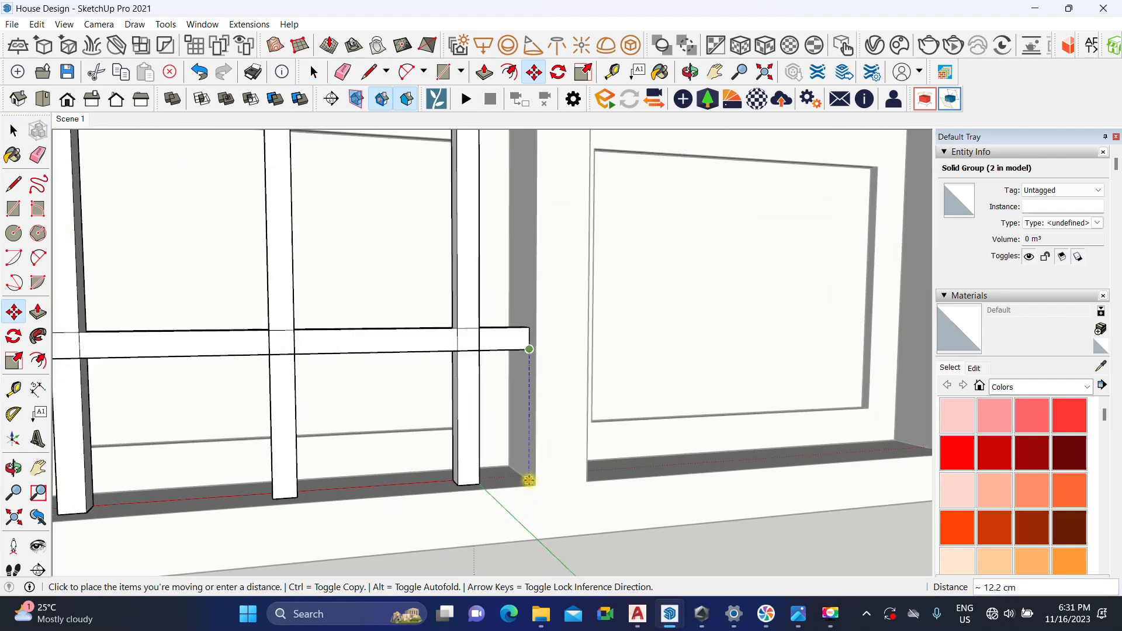
key("space")
Step: Copy the upper cross bar down onto the lower one and divide the distance by 8 for evenly spaced bars
scroll(479, 464, "down", 6)
middle_click_drag(475, 461, 409, 617, "shift")
scroll(480, 250, "down", 2)
middle_click_drag(482, 258, 562, 379)
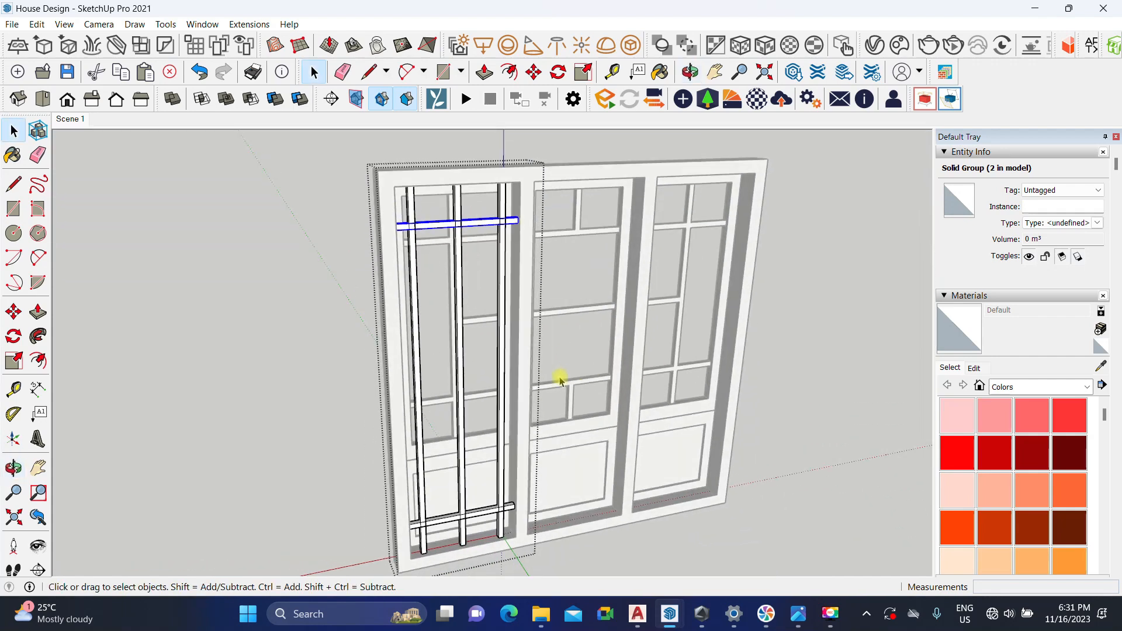
key("m")
scroll(514, 230, "up", 3)
left_click(513, 220)
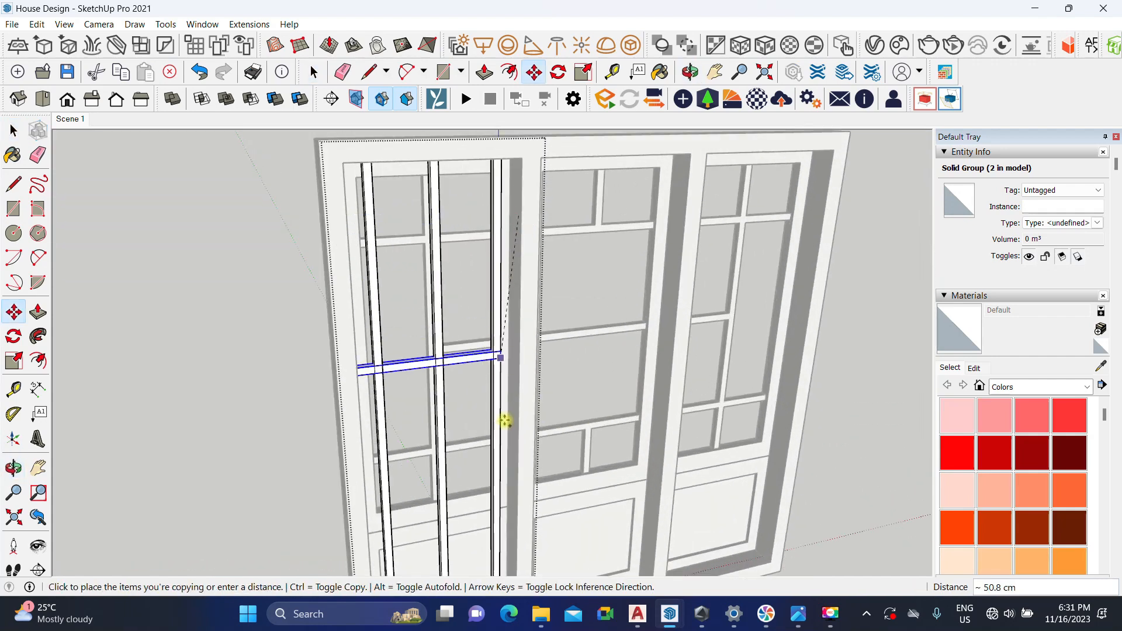
key("ctrl")
scroll(506, 363, "up", 2)
scroll(509, 372, "up", 1)
left_click(510, 416)
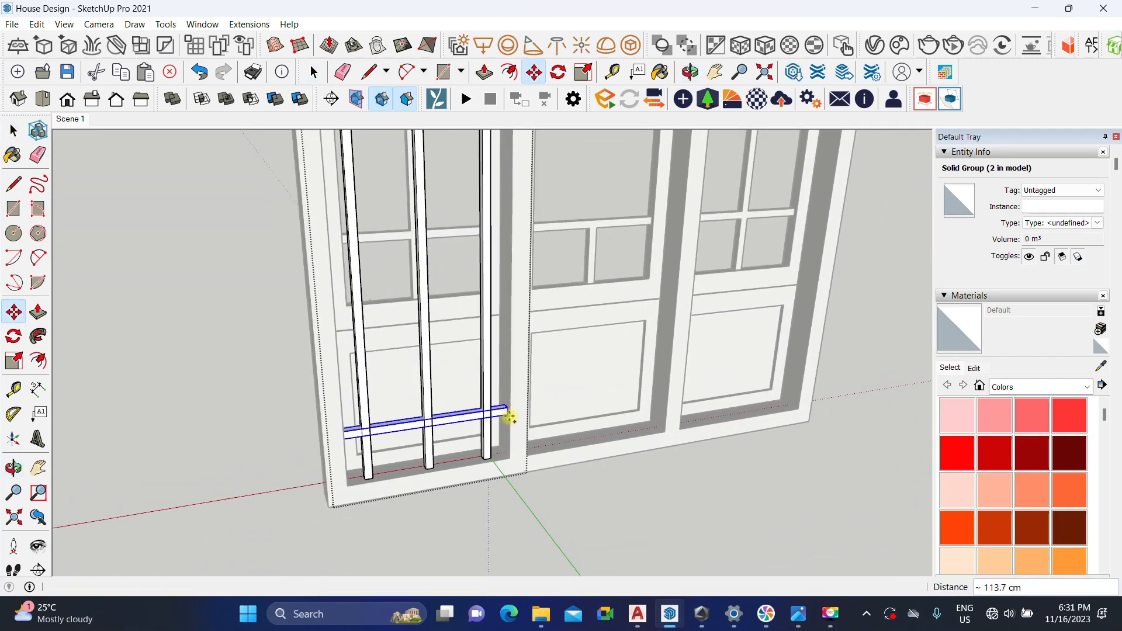
type("/8")
key("Return")
Step: Delete the duplicate cross bar that overlaps the lowest one
key("space")
left_click(504, 418)
key("Delete")
middle_click_drag(491, 465, 508, 433)
Step: Union the topmost cross bar with the end bay's vertical bars into a single solid
scroll(444, 283, "up", 6)
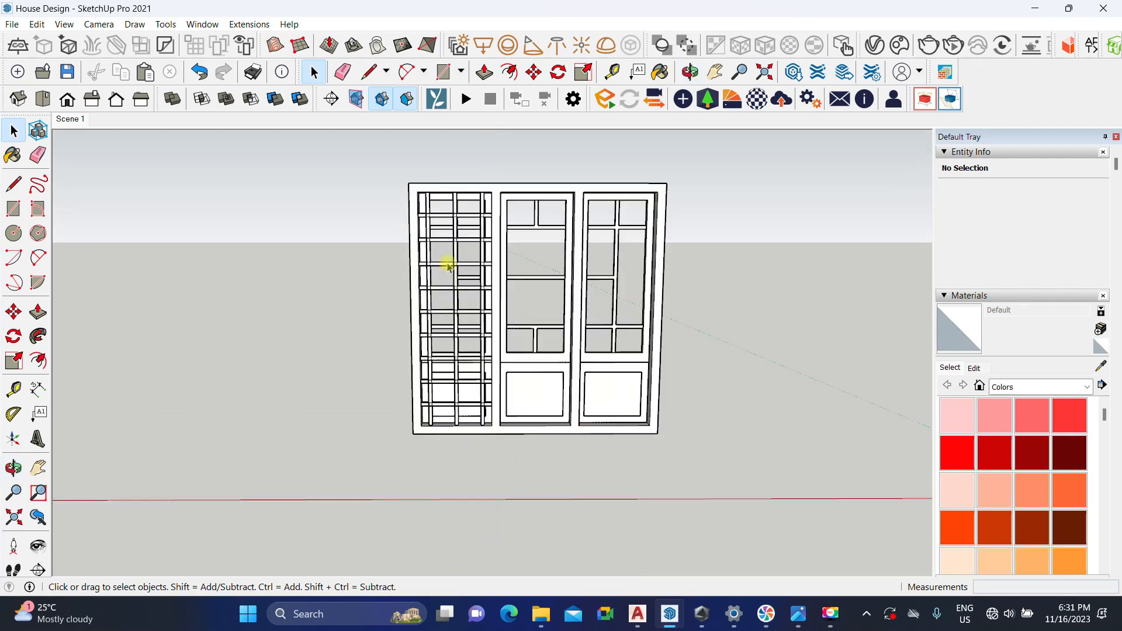
left_click(477, 279)
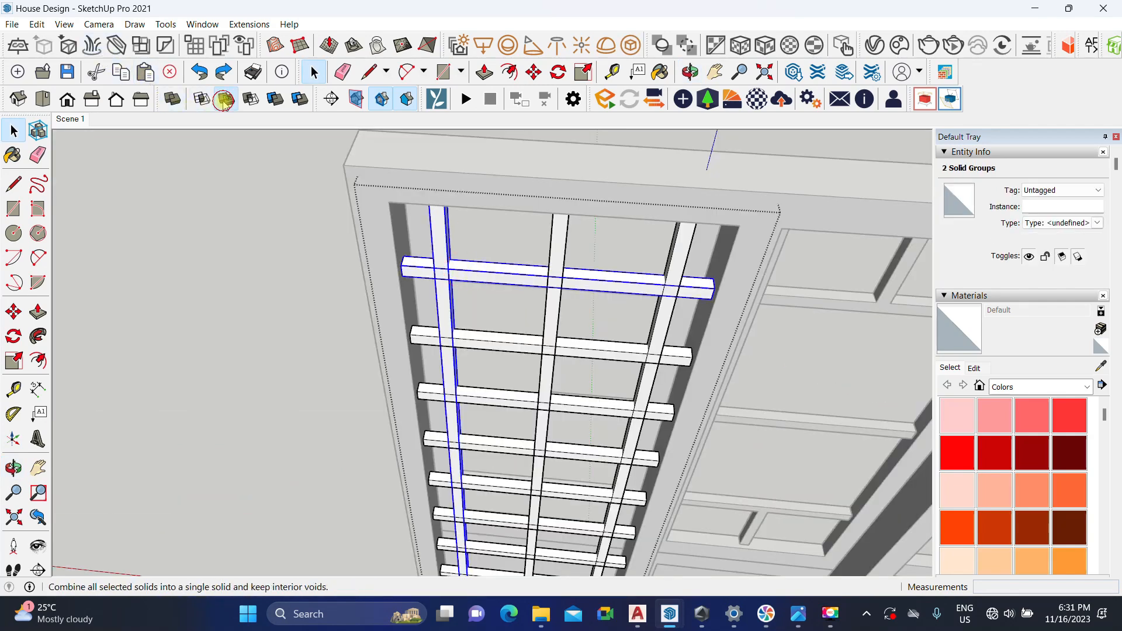
left_click(224, 100)
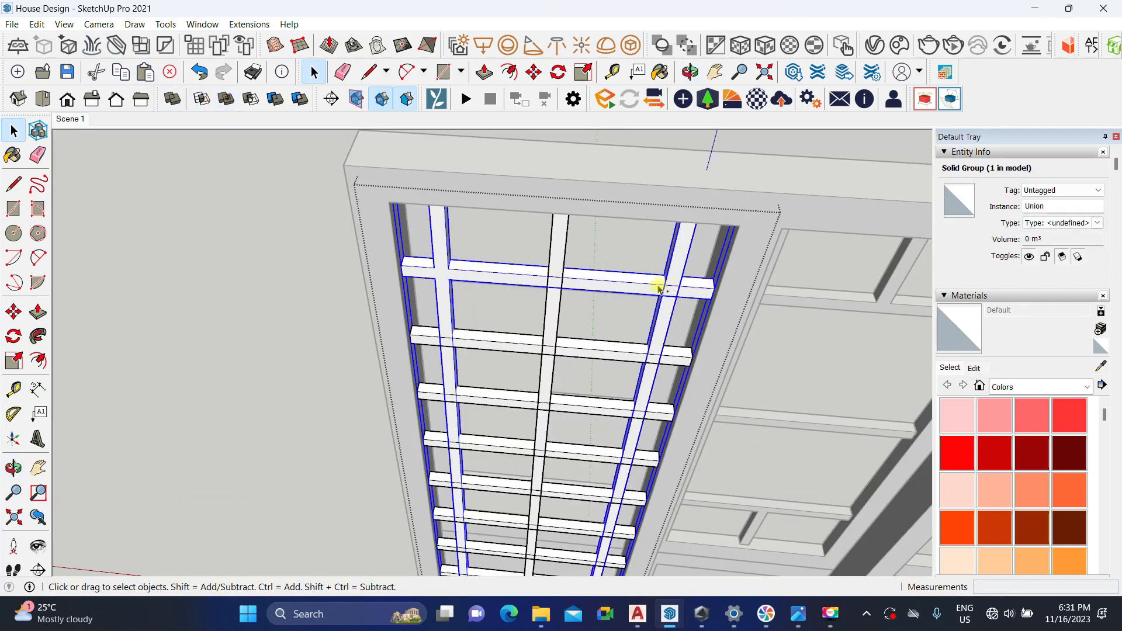
left_click(226, 100)
Step: Union the second cross bar from the top with the combined lattice solid
scroll(280, 193, "down", 3)
middle_click_drag(409, 312, 442, 258)
left_click(447, 244, "shift")
left_click(225, 101)
middle_click_drag(371, 276, 441, 213)
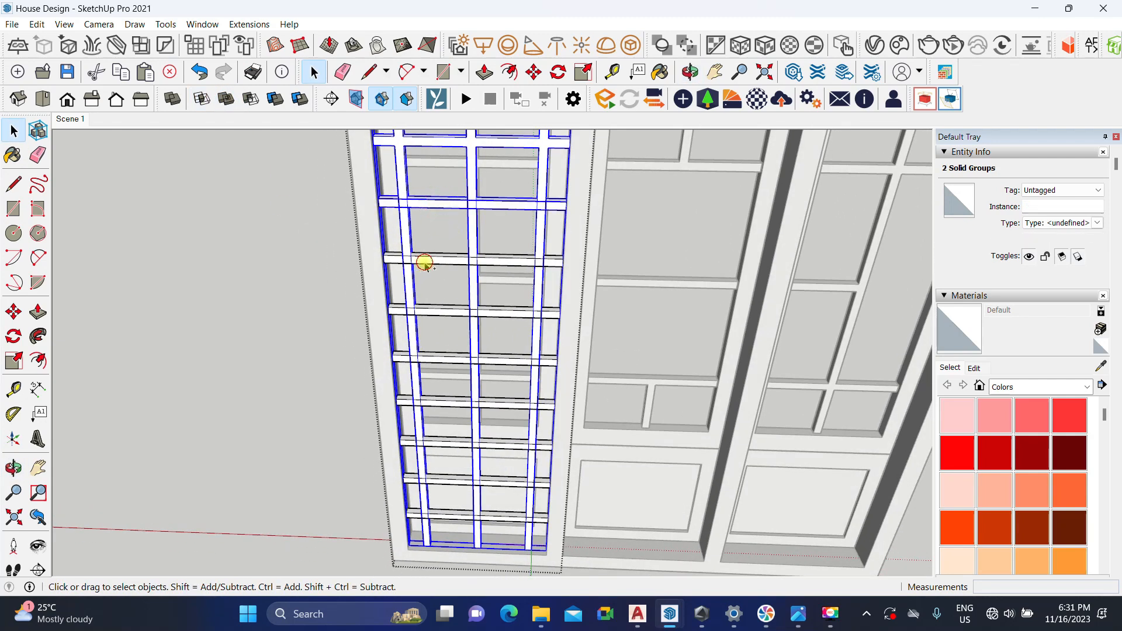
left_click(226, 101)
middle_click_drag(440, 318, 444, 230)
Step: Union the next cross bars in the middle of the grille with the lattice solid, working downward
key("ctrl+z")
left_click(439, 235)
left_click(468, 200, "shift")
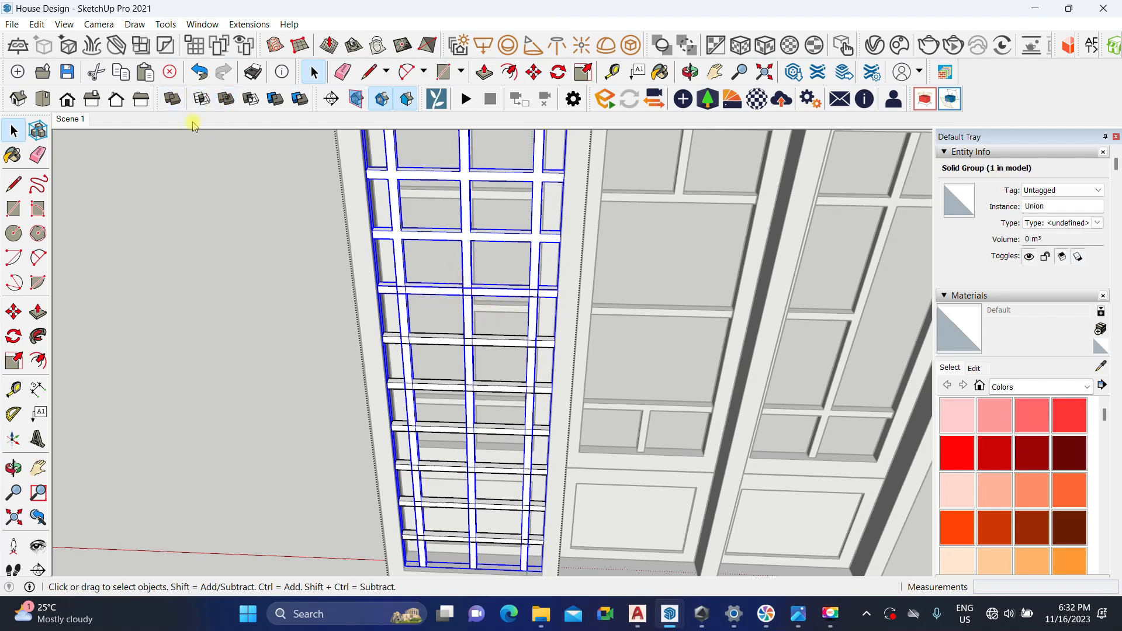
scroll(446, 361, "up", 2)
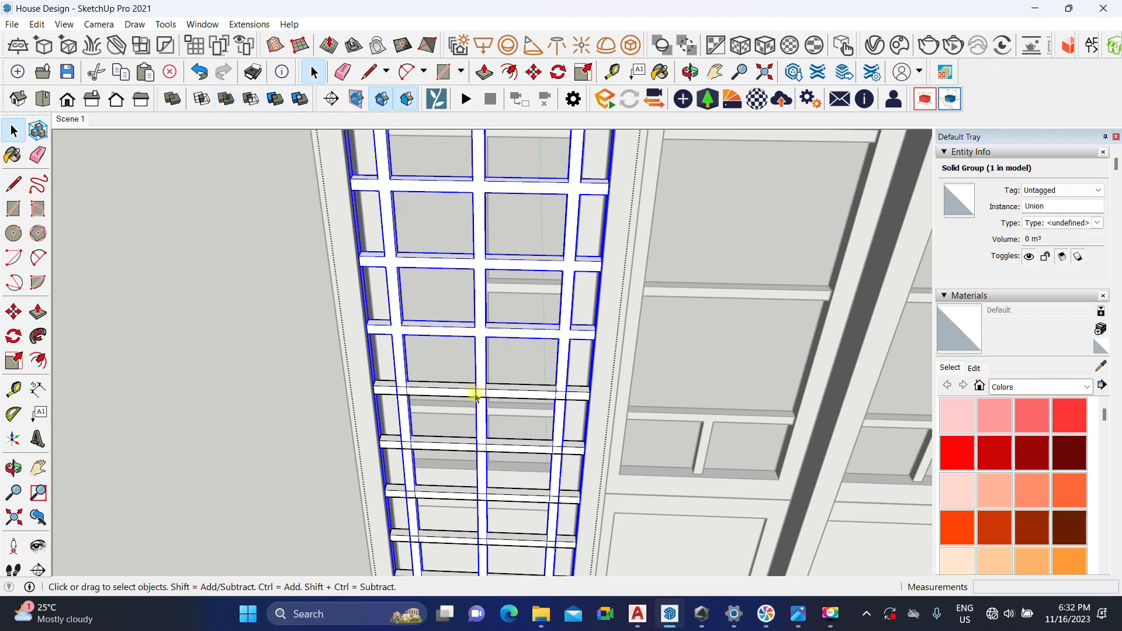
left_click(228, 98)
Step: Union the remaining lower cross bars with the lattice to complete the single grille solid
middle_click_drag(481, 396, 480, 337)
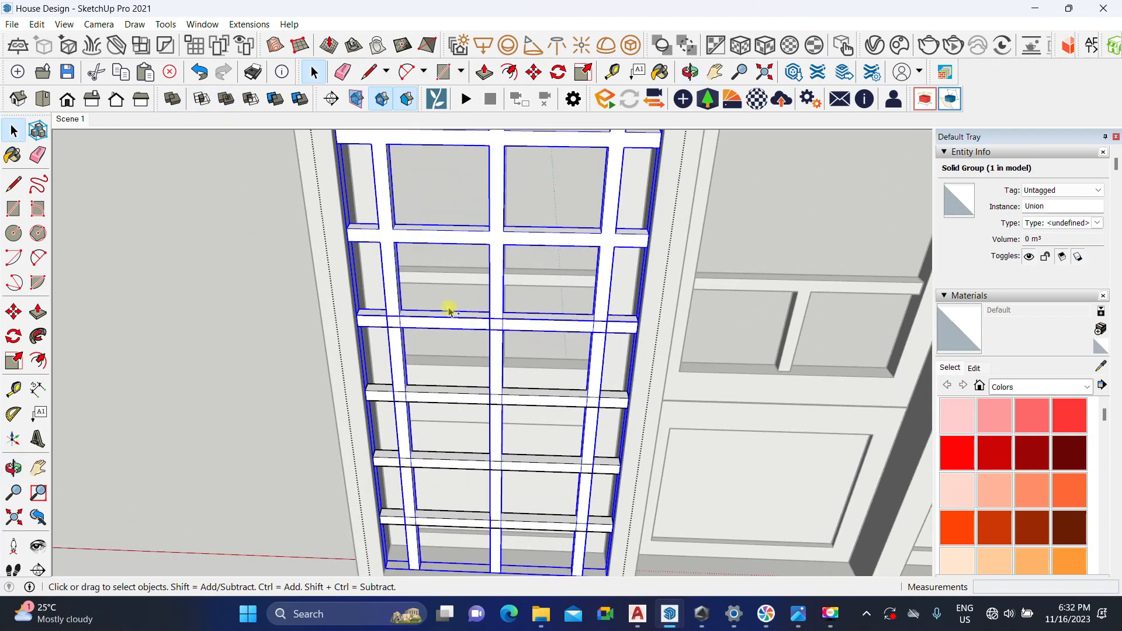
scroll(488, 430, "up", 2)
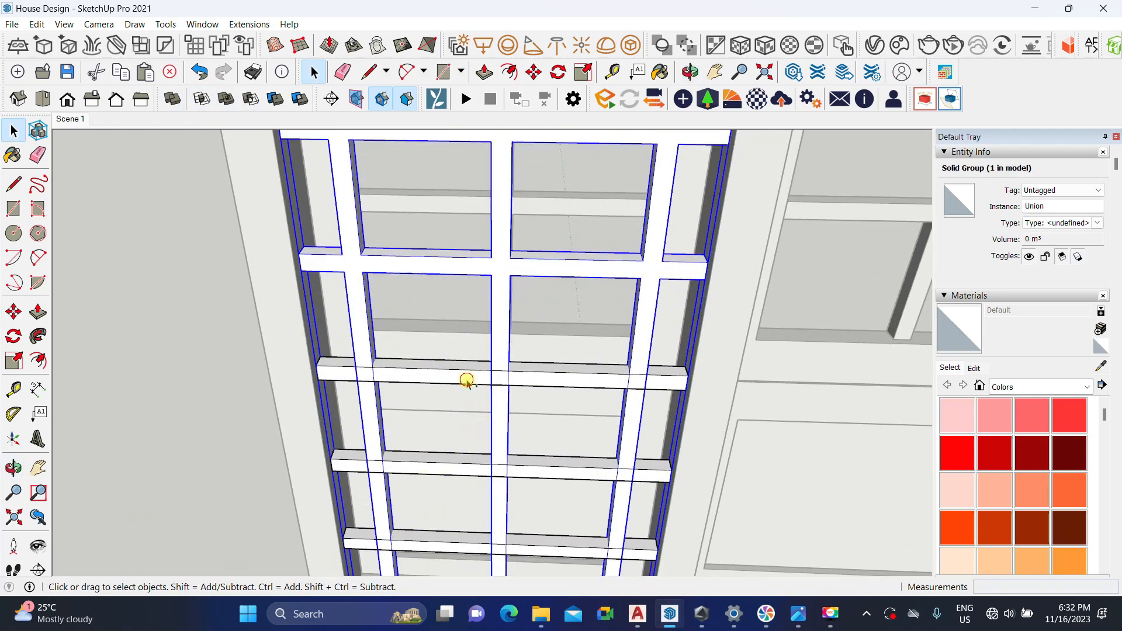
scroll(338, 241, "down", 2)
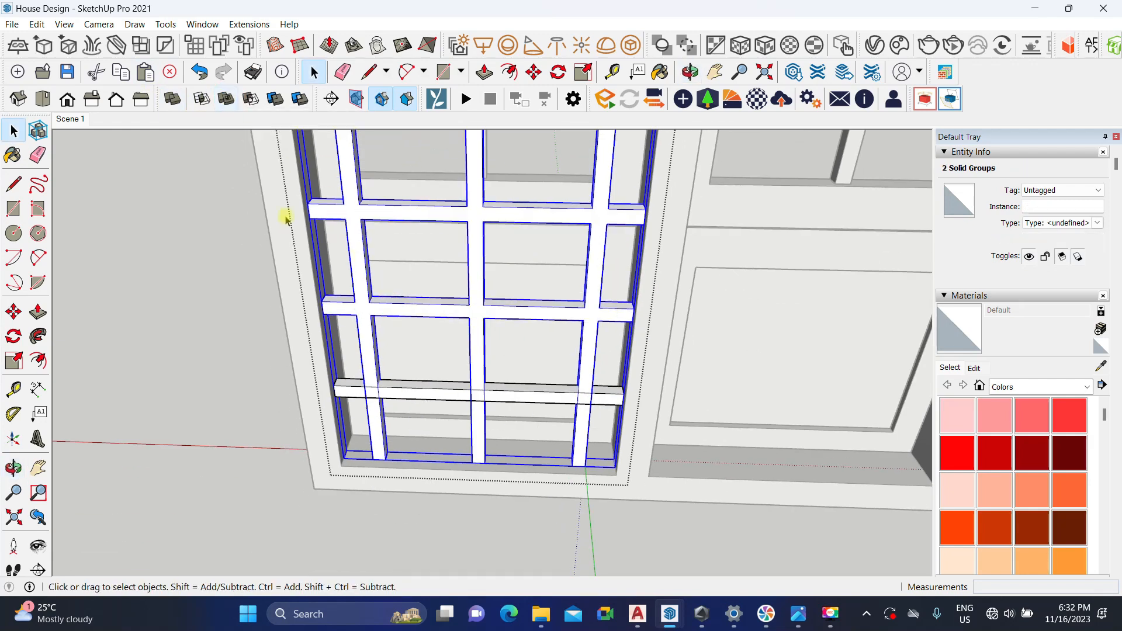
scroll(382, 396, "up", 2)
left_click(225, 101)
Step: Turn the merged grille into a component, keeping the default definition name
scroll(371, 396, "down", 5)
middle_click_drag(444, 493, 400, 321)
scroll(401, 305, "up", 2)
right_click(402, 306)
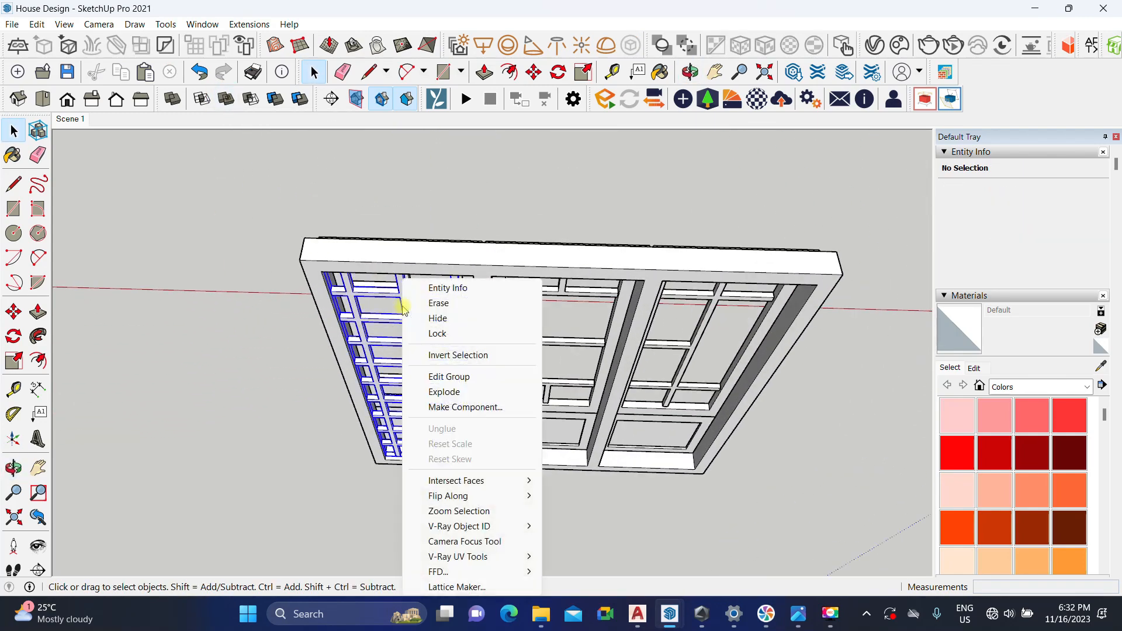
left_click(485, 407)
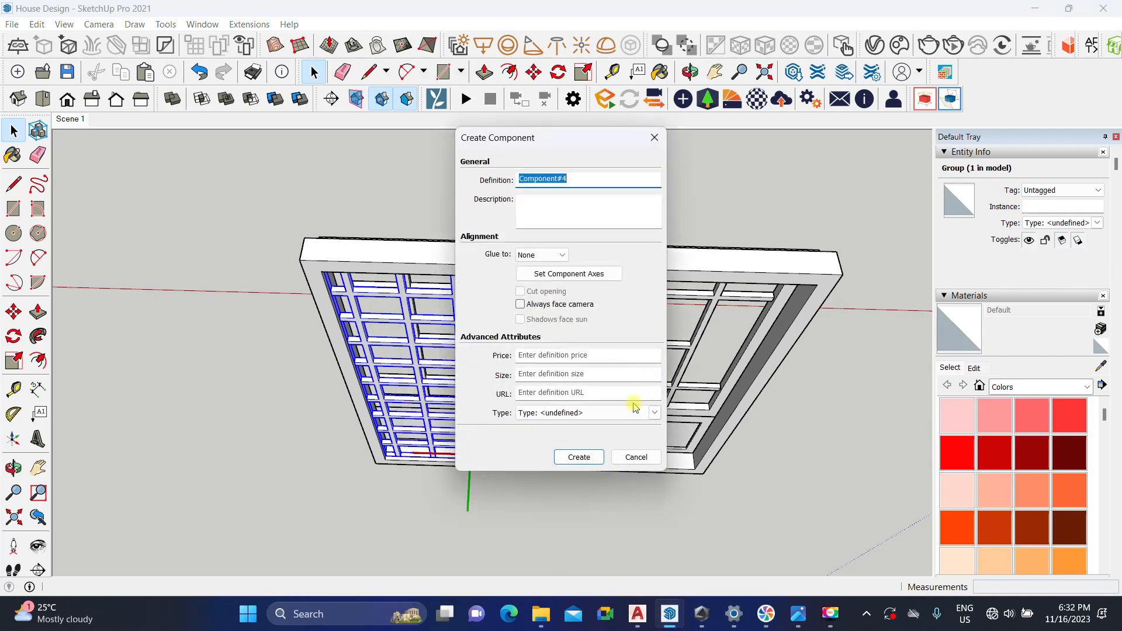
left_click(578, 456)
Step: Copy the grille component along the red axis into the middle bay and multiply the copy to fill the third bay
middle_click_drag(499, 327, 454, 358)
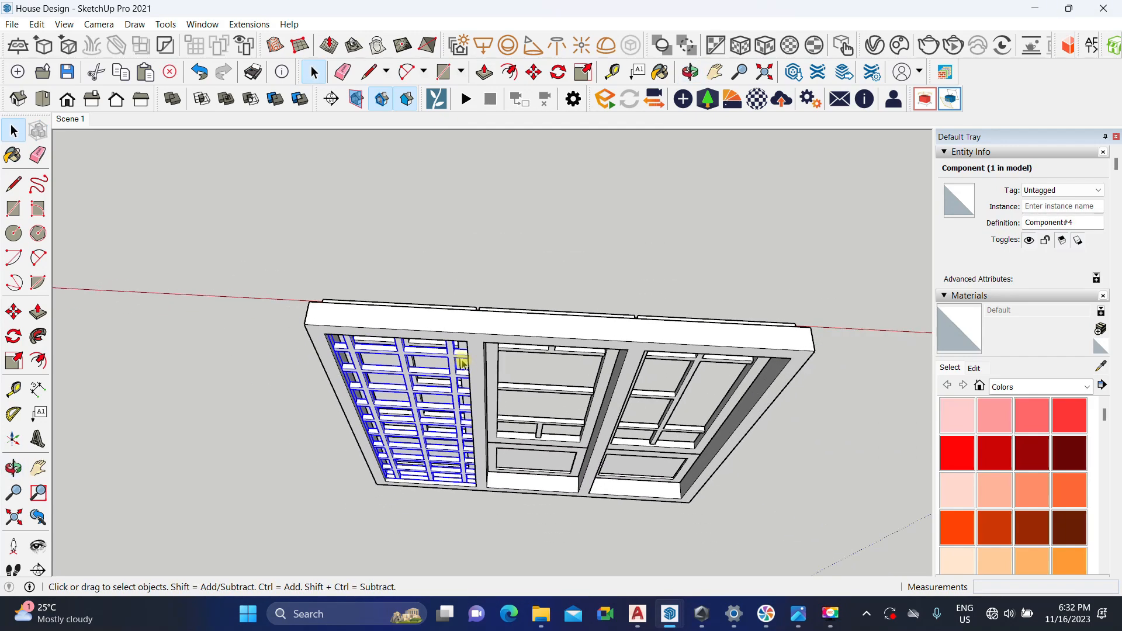
scroll(468, 356, "up", 2)
key("m")
left_click(468, 340)
key("ctrl")
scroll(281, 385, "down", 2)
scroll(551, 380, "up", 1)
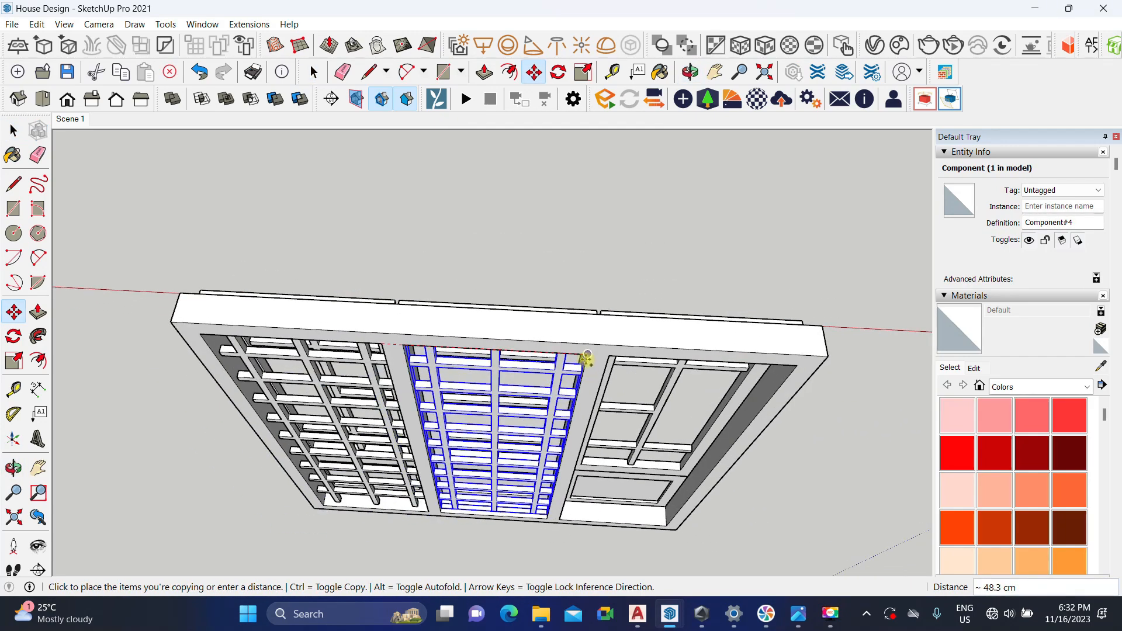
left_click(586, 358)
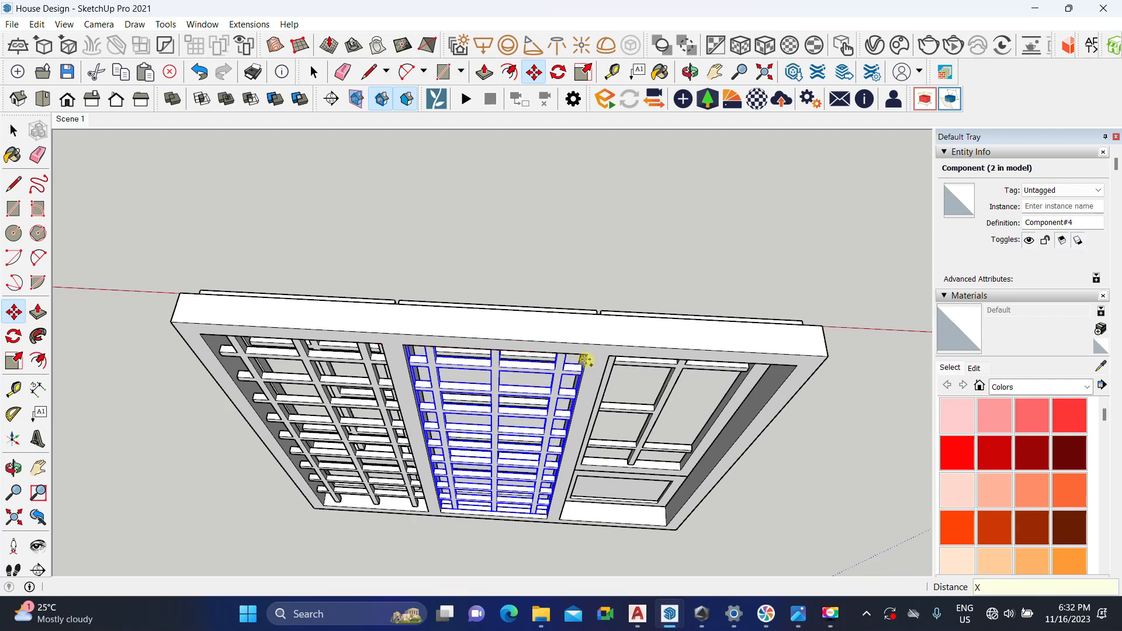
key("Return")
key("space")
Step: Select the entire window including frame, shutters and grilles, and make it one group
scroll(421, 396, "down", 3)
middle_click_drag(420, 396, 411, 400)
left_click_drag(333, 480, 734, 165)
mouse_move(388, 403)
middle_mouse_down()
mouse_move(919, 358)
mouse_move(628, 382)
mouse_move(518, 406)
mouse_move(528, 305)
mouse_move(536, 370)
mouse_move(533, 338)
middle_mouse_up()
scroll(495, 434, "up", 1)
scroll(496, 434, "up", 1)
scroll(536, 399, "up", 1)
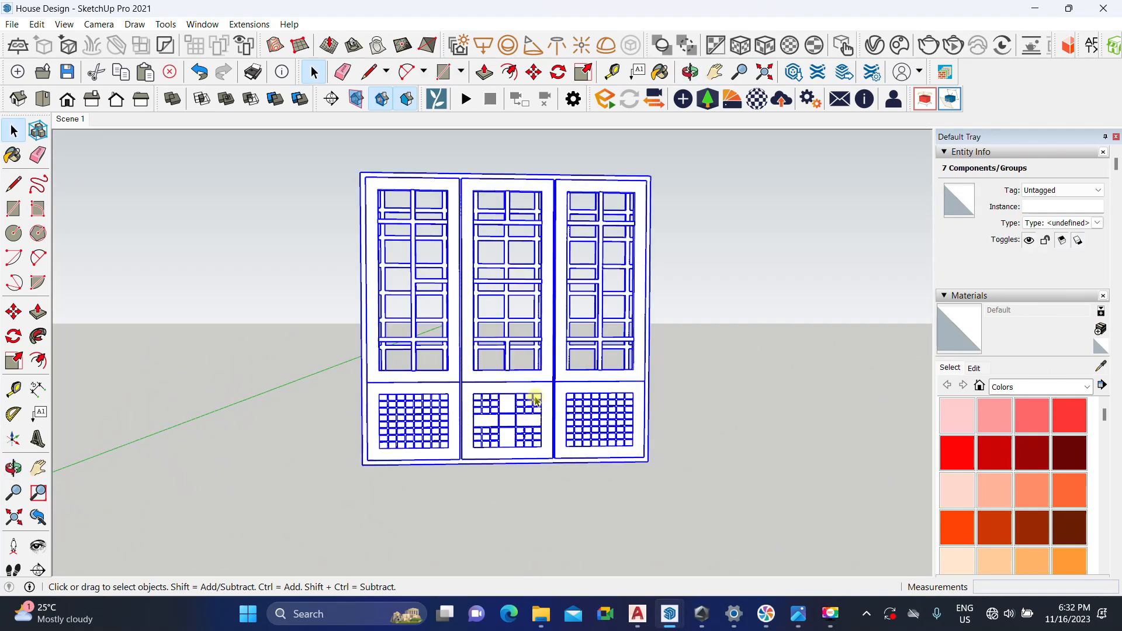
right_click(549, 390)
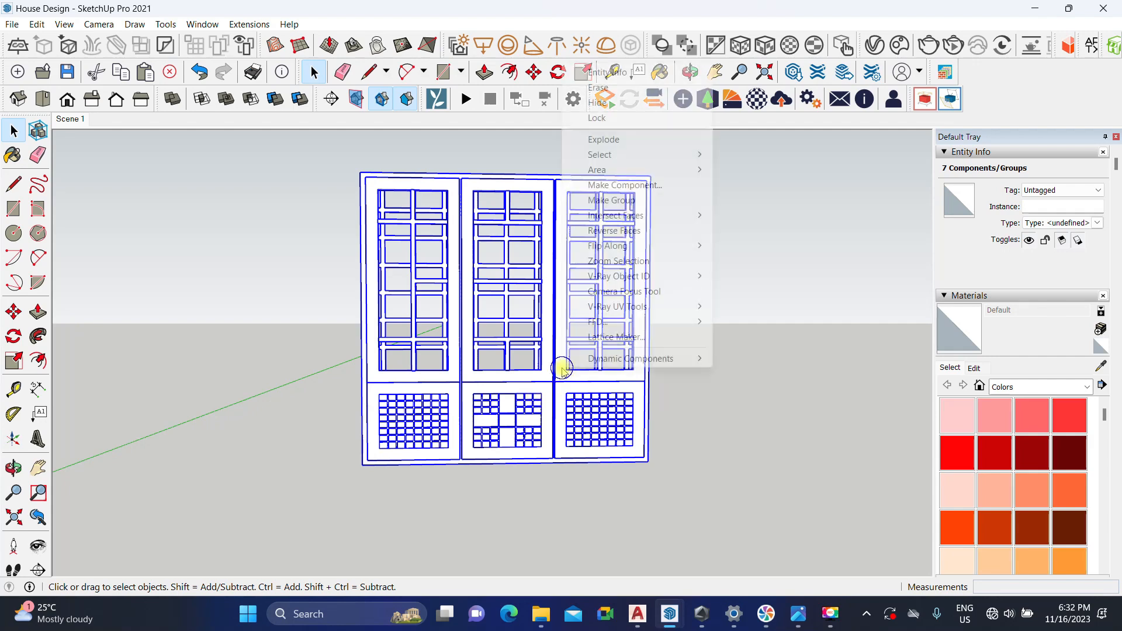
left_click(618, 200)
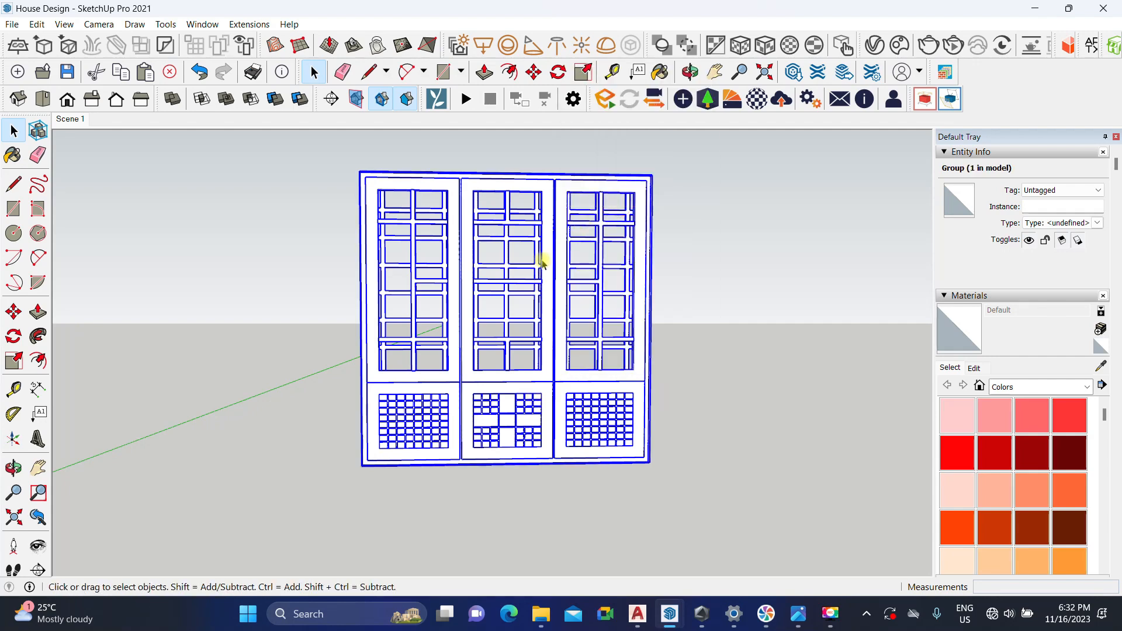
Step: Convert the window group into a component with the definition name W3
right_click(543, 250)
left_click(608, 374)
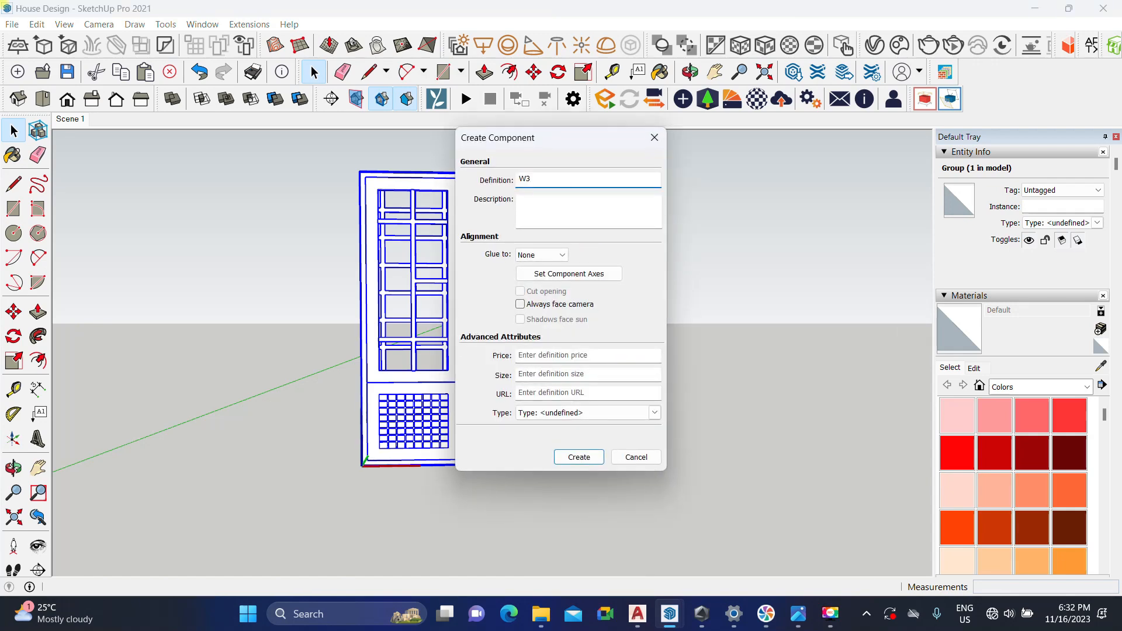
left_click(580, 457)
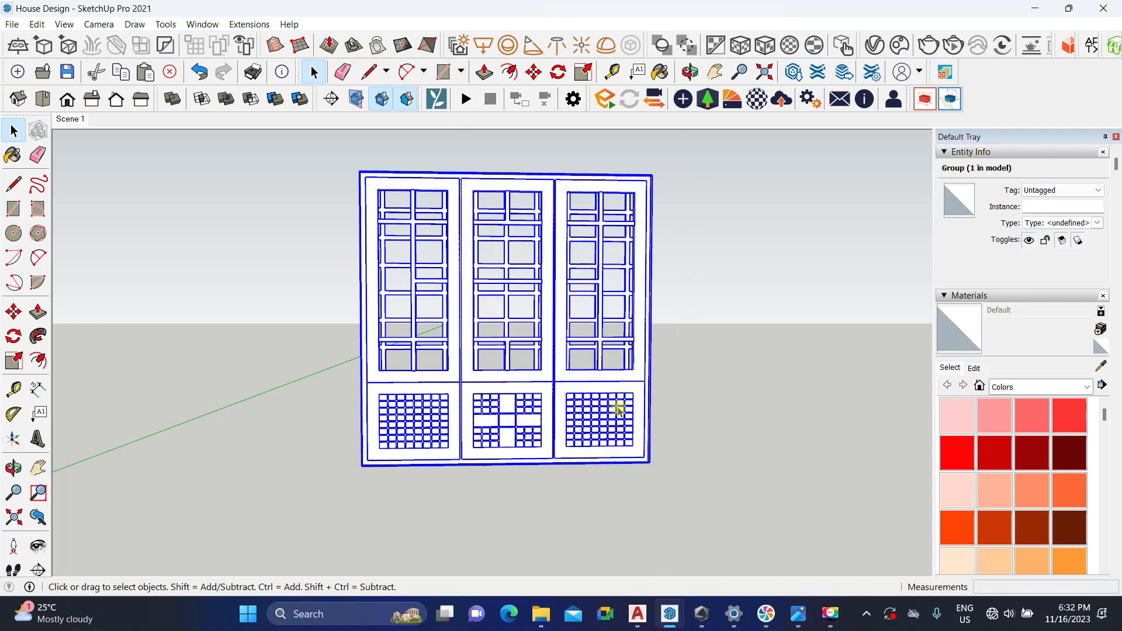
left_click(722, 292)
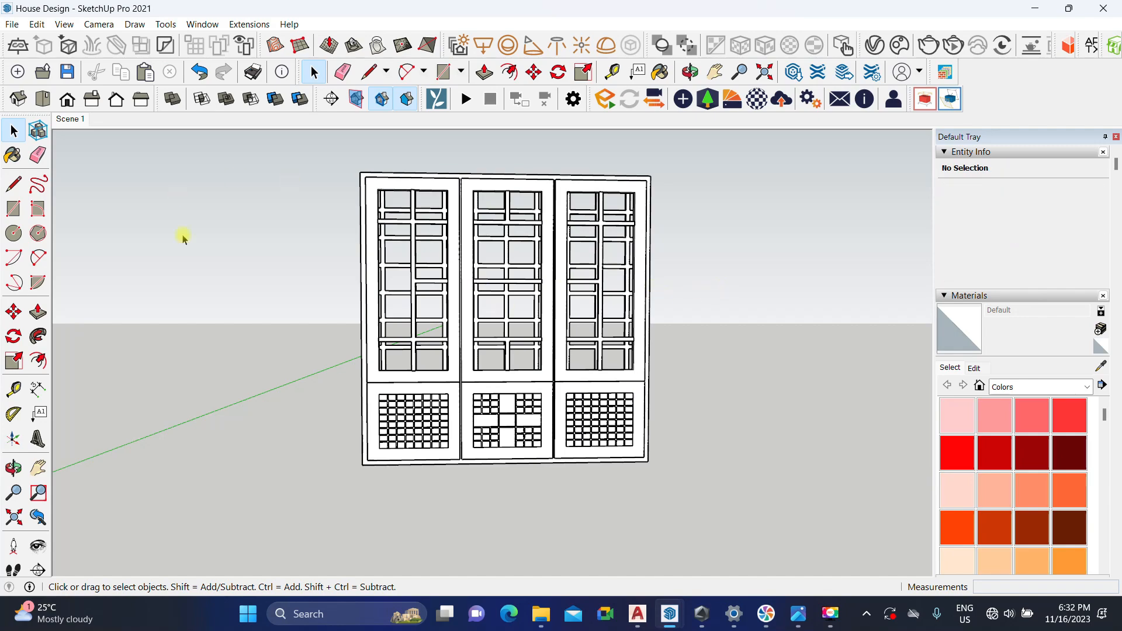
middle_click_drag(407, 238, 300, 295)
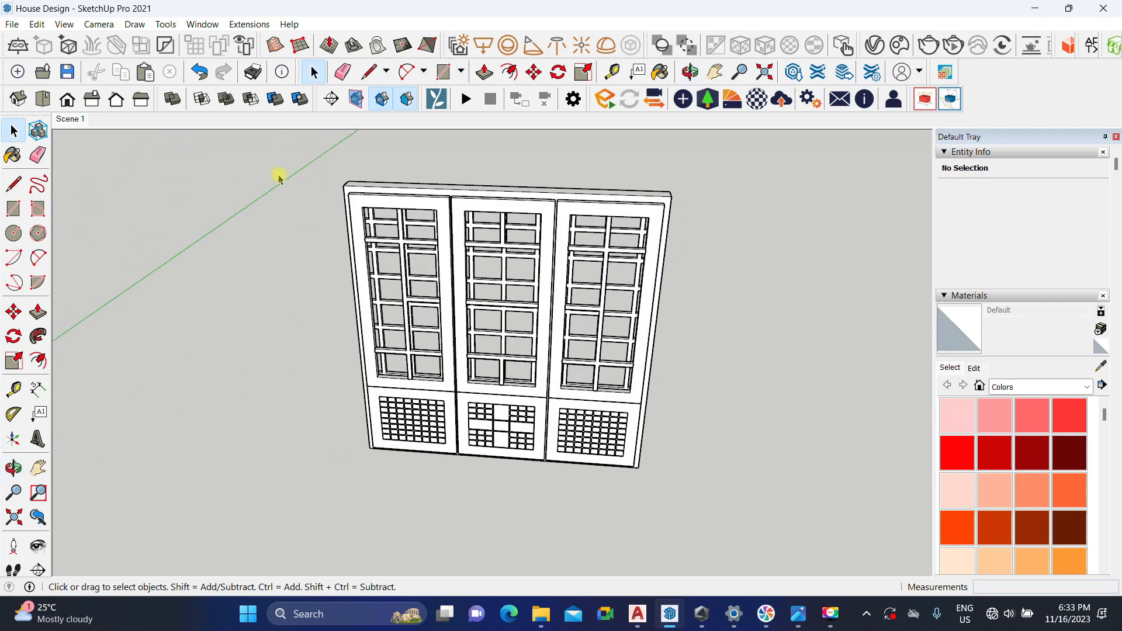
Step: In the Scene 1 house view, move the front wall's W3 window 5 cm deeper into its opening along the green axis
left_click(69, 119)
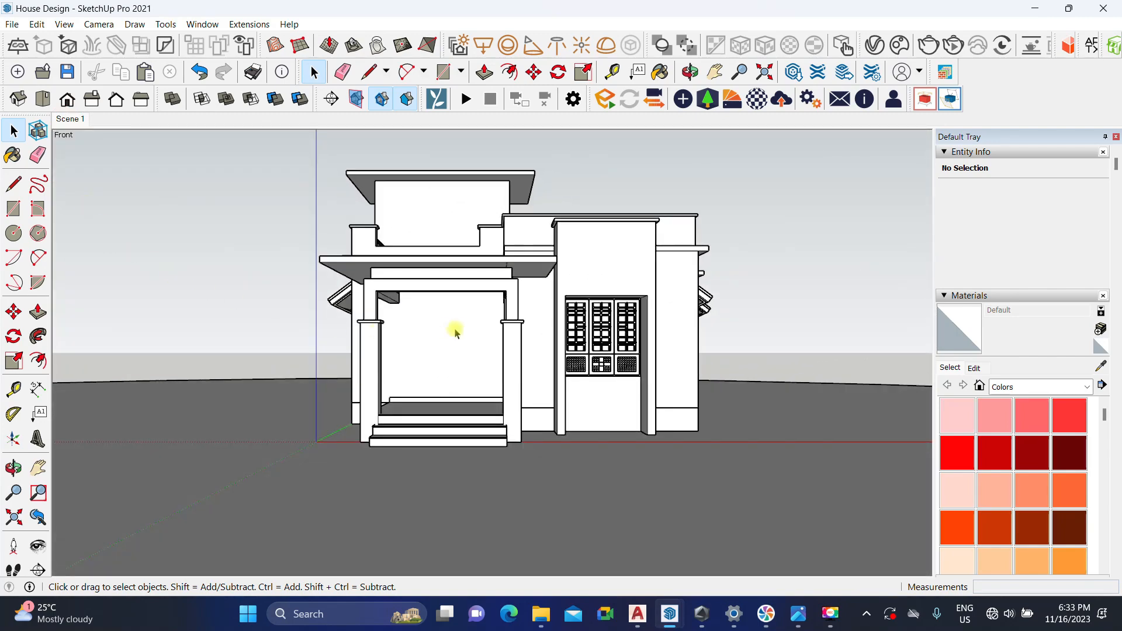
middle_click_drag(457, 333, 493, 453)
scroll(493, 412, "up", 5)
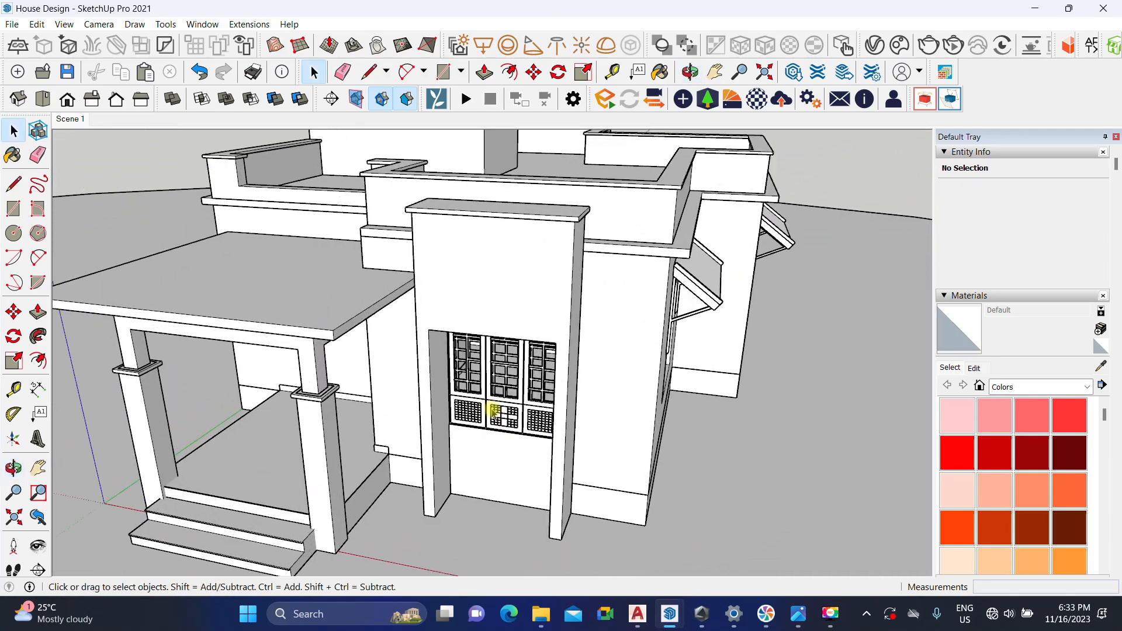
left_click(493, 412)
scroll(494, 412, "up", 3)
middle_click_drag(494, 412, 421, 439)
scroll(425, 451, "up", 4)
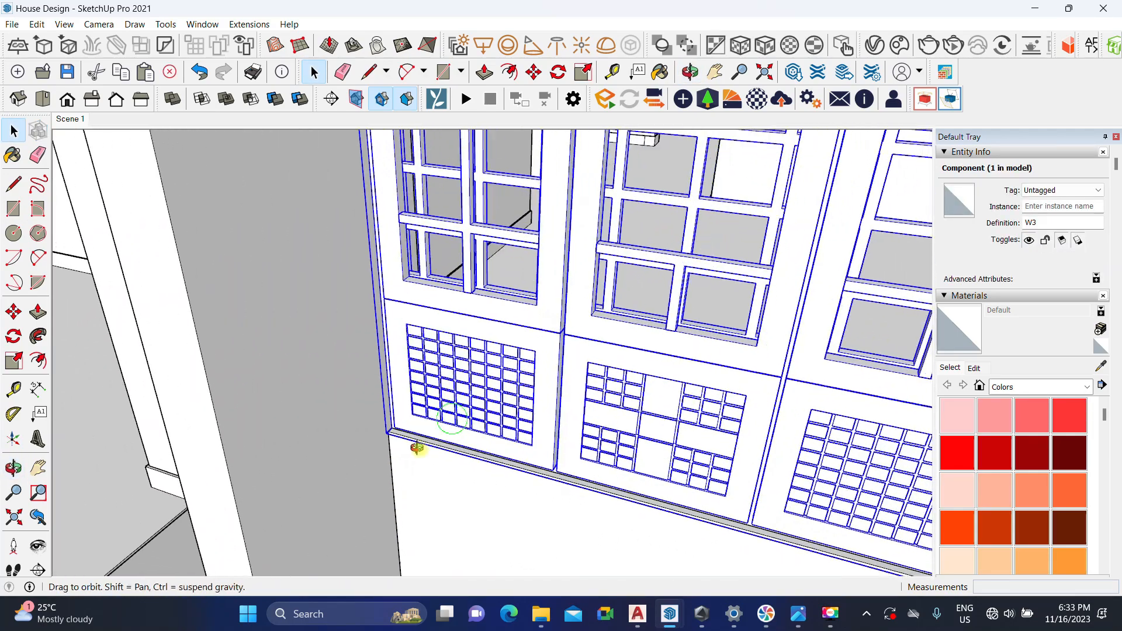
scroll(409, 443, "up", 5)
key("m")
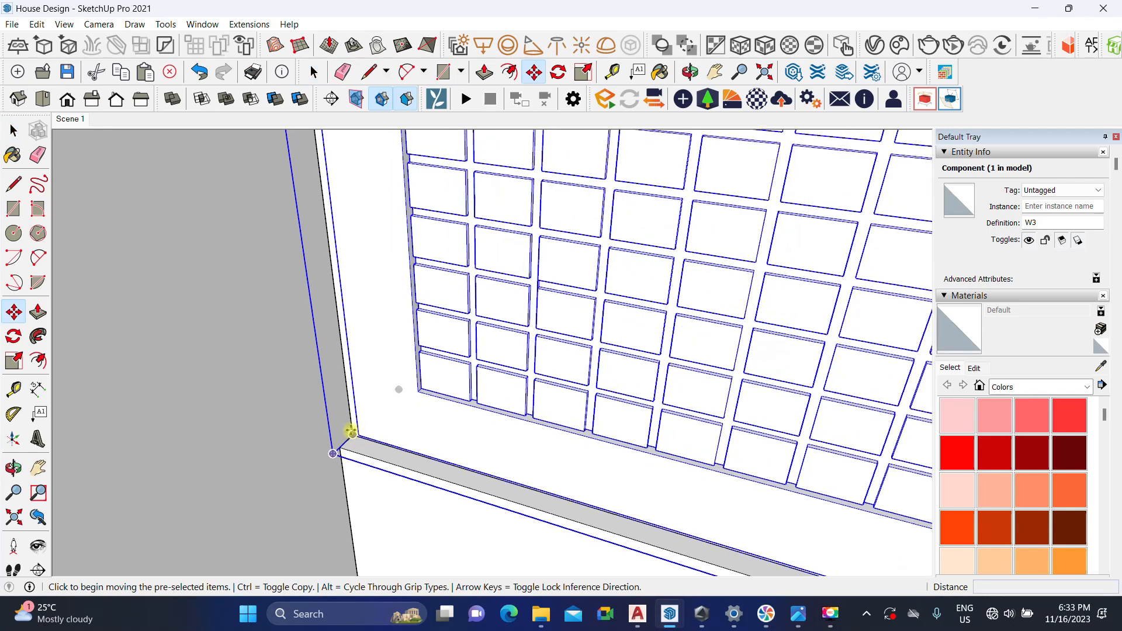
left_click(352, 438)
scroll(374, 432, "up", 2)
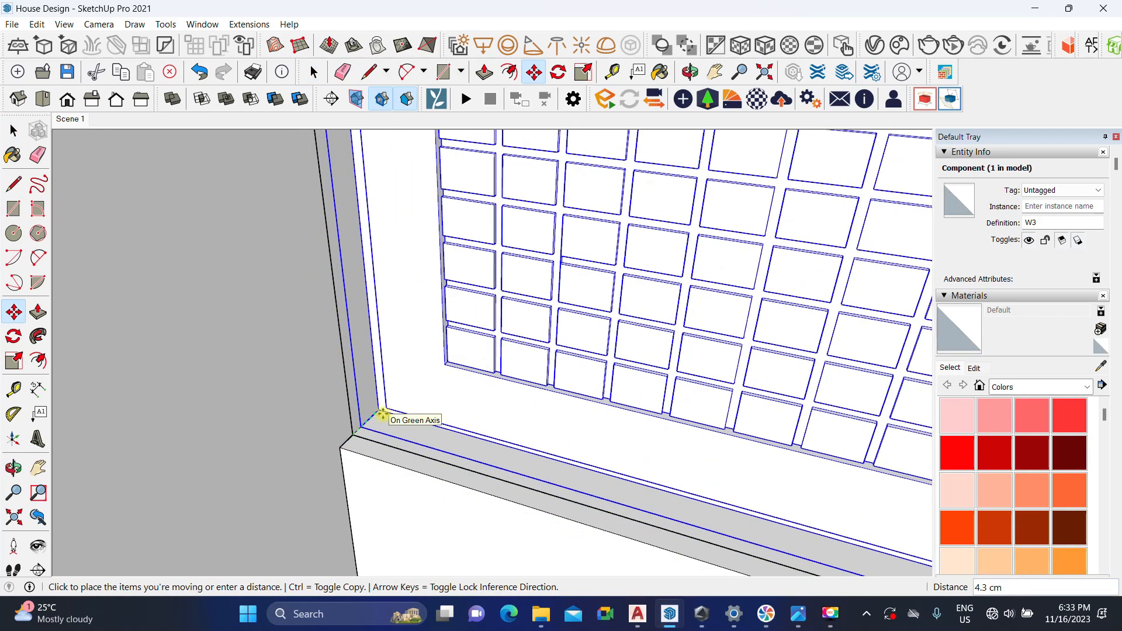
type("5")
key("Return")
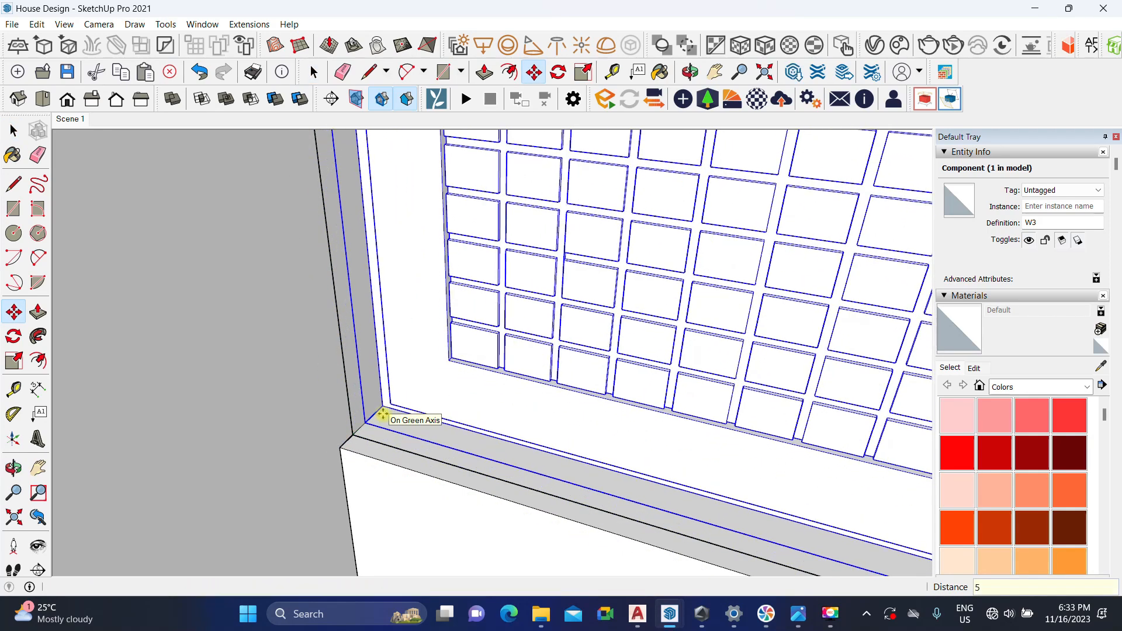
Step: Copy the W3 window from its outer lower corner to the lower corner of the awning-covered opening in the side wall
key("space")
scroll(396, 496, "down", 5)
scroll(463, 440, "up", 3)
scroll(464, 439, "down", 3)
middle_click_drag(428, 426, 365, 480)
scroll(366, 481, "up", 4)
scroll(352, 463, "up", 5)
key("m")
left_click(269, 436)
middle_click_drag(269, 435, 425, 371)
key("ctrl")
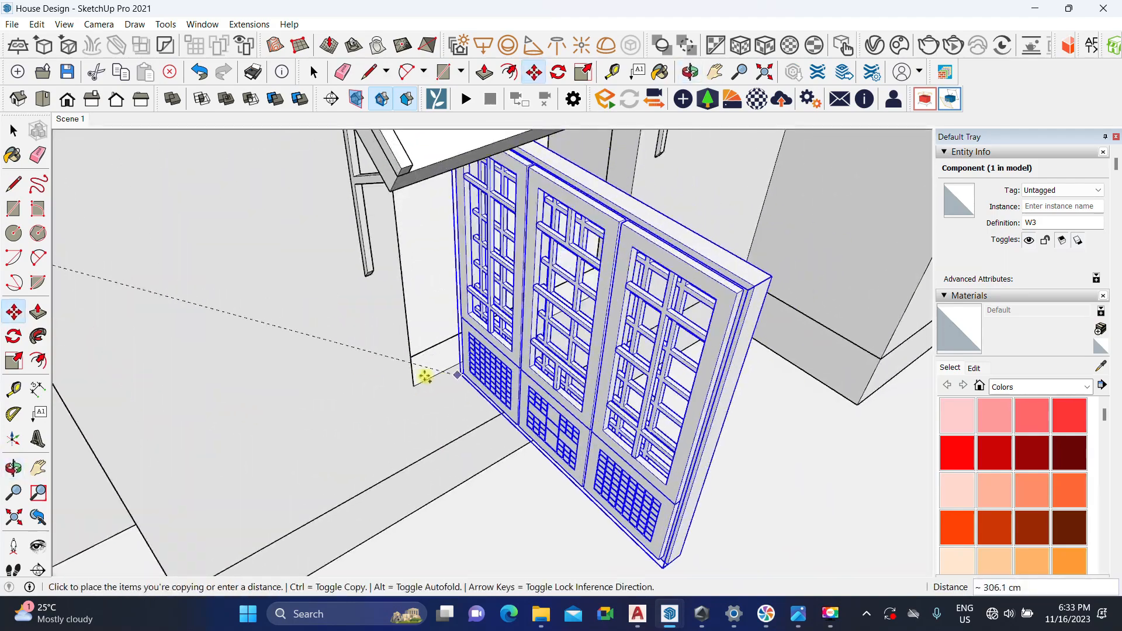
scroll(413, 386, "up", 5)
left_click(413, 387)
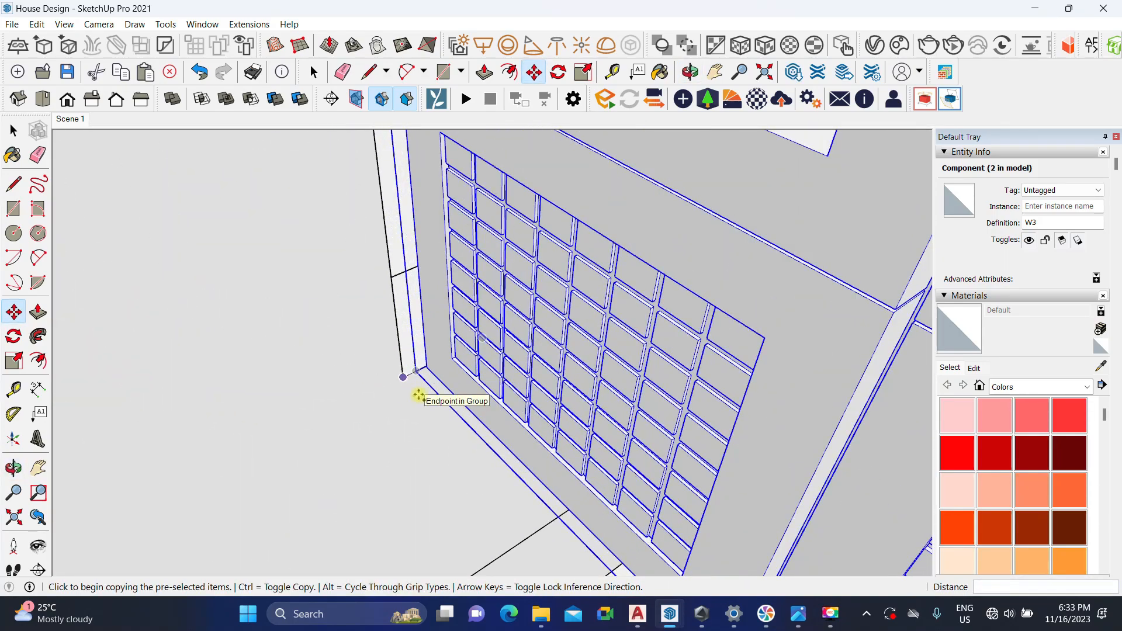
Step: Rotate the copied window 90 degrees about its lower corner so it fits into the side wall opening
scroll(416, 383, "up", 3)
key("q")
left_click(398, 372)
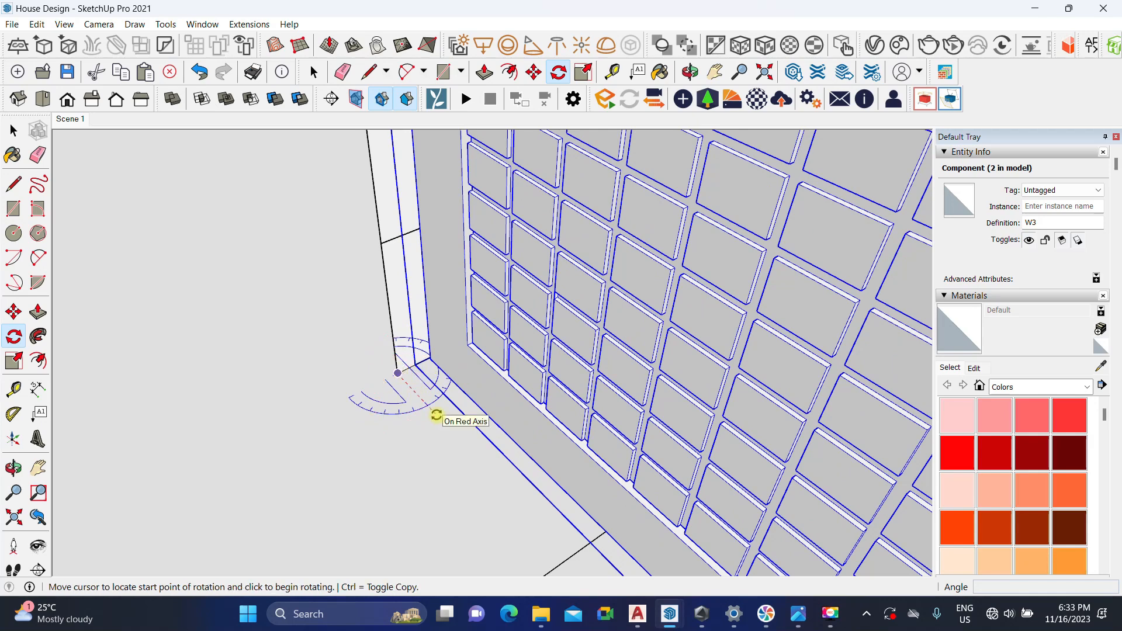
left_click(436, 415)
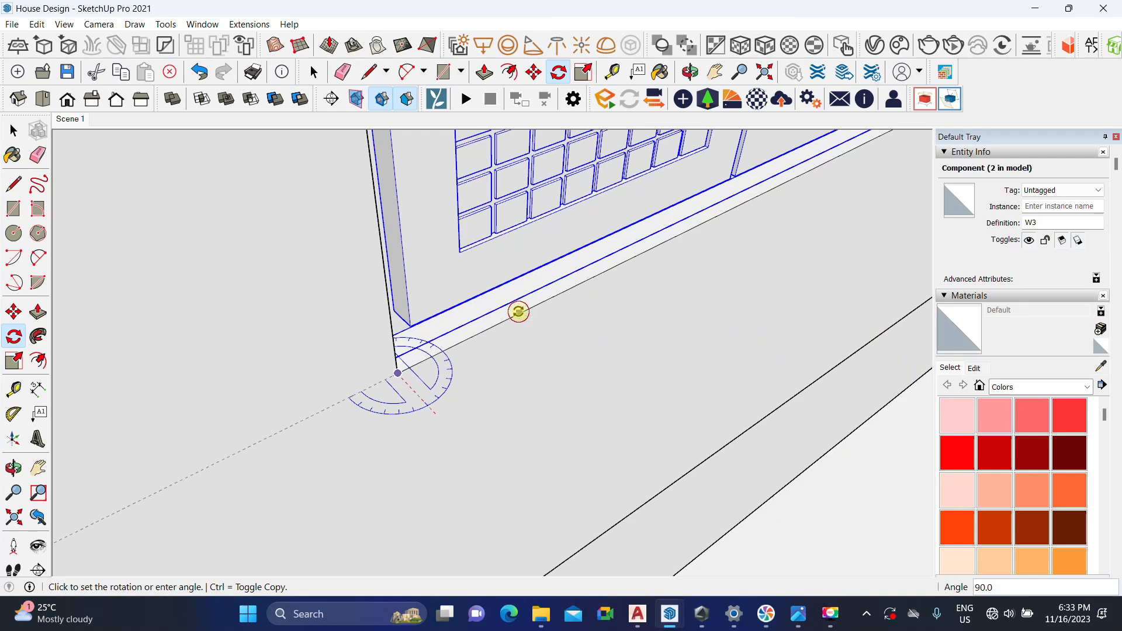
left_click(518, 312)
scroll(430, 390, "down", 3)
key("space")
Step: Copy the rotated window to the lower corner of the next awning-covered opening farther along the same side
scroll(351, 389, "down", 3)
key("m")
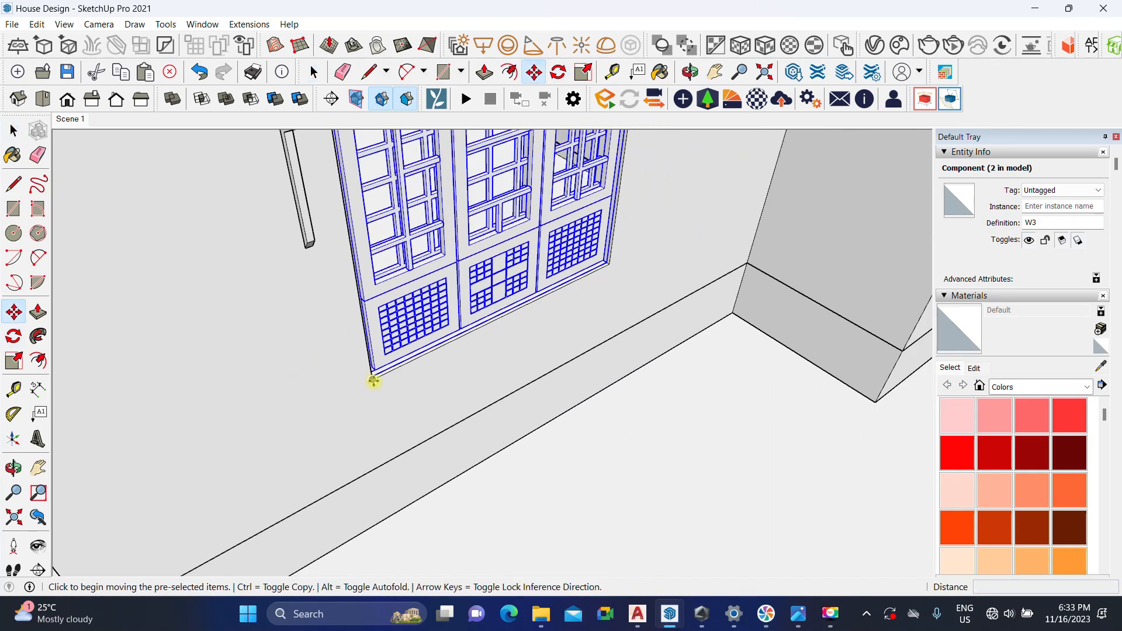
left_click(369, 381)
scroll(380, 331, "down", 5)
key("ctrl")
middle_click_drag(571, 296, 327, 427, "shift")
scroll(456, 388, "up", 3)
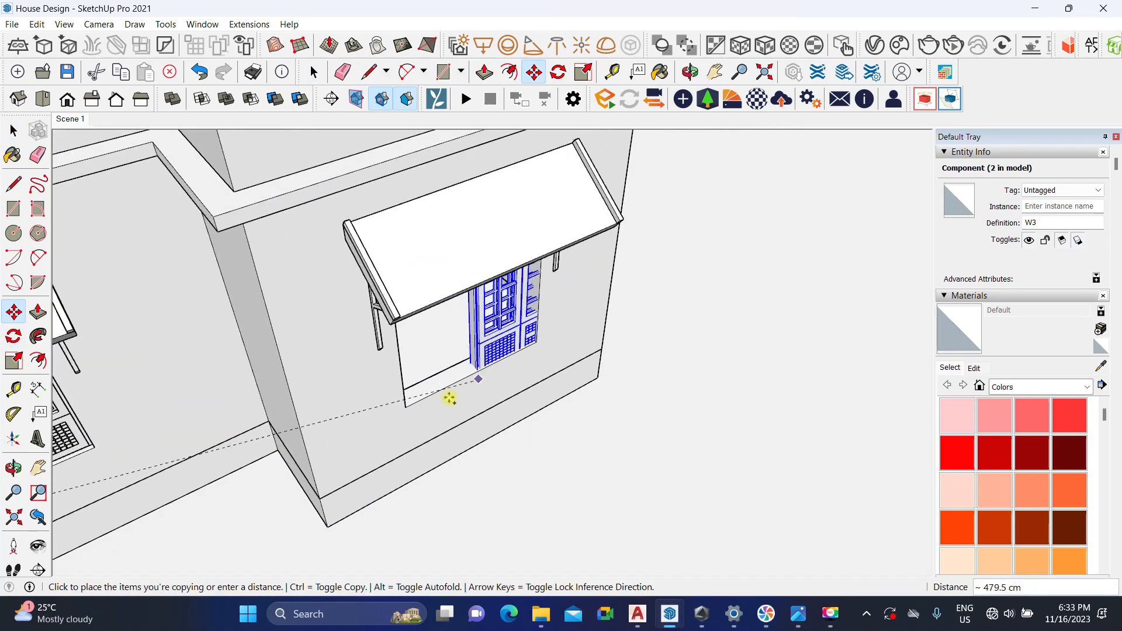
scroll(409, 409, "up", 1)
left_click(407, 408)
Step: Copy the window again to the lower corner of the awning-covered opening in the wall around the corner
scroll(621, 296, "down", 2)
middle_click_drag(777, 292, 475, 387)
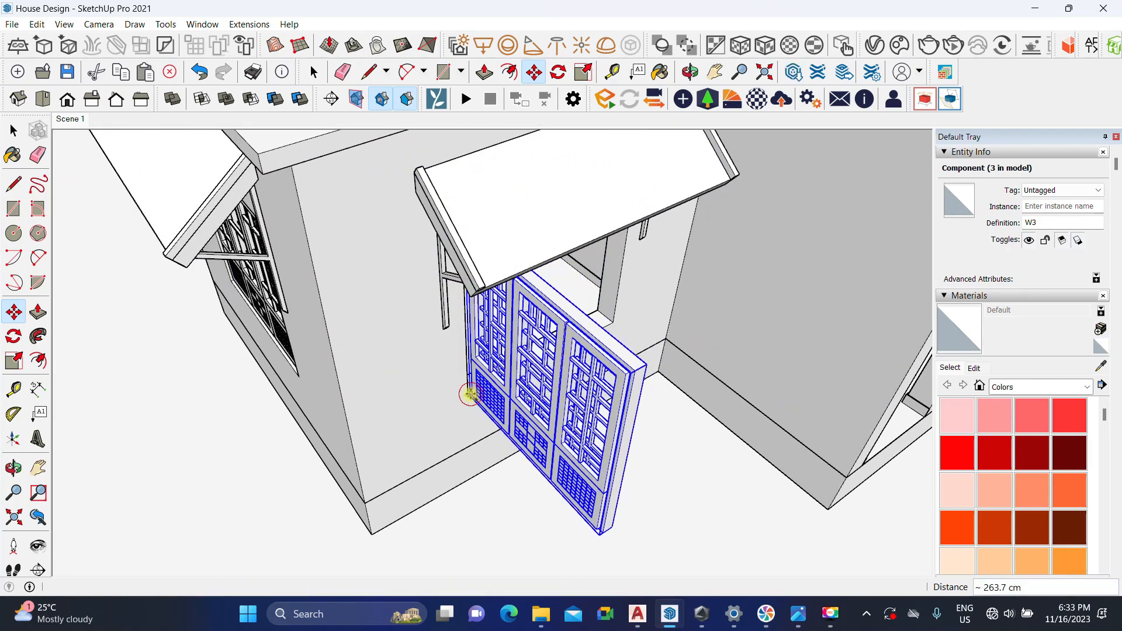
left_click(468, 394)
Step: Rotate the window copy around the corner by 90 degrees about its lower corner to fit its opening
scroll(470, 400, "up", 6)
key("q")
scroll(467, 395, "up", 2)
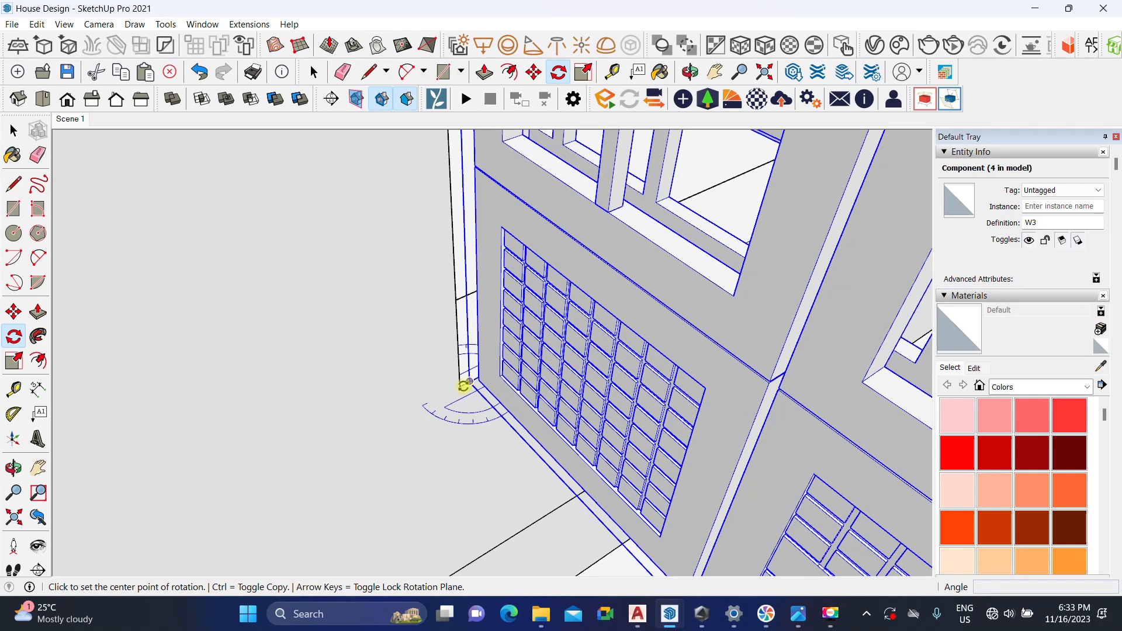
left_click(499, 436)
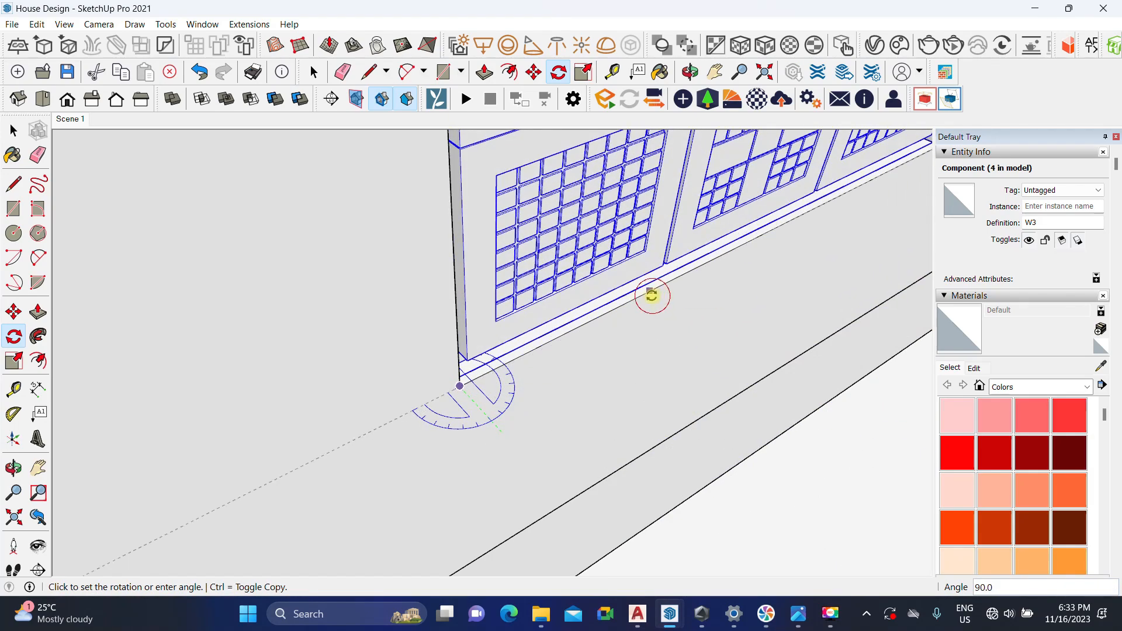
left_click(652, 295)
scroll(495, 346, "down", 3)
key("space")
middle_click_drag(496, 345, 351, 419)
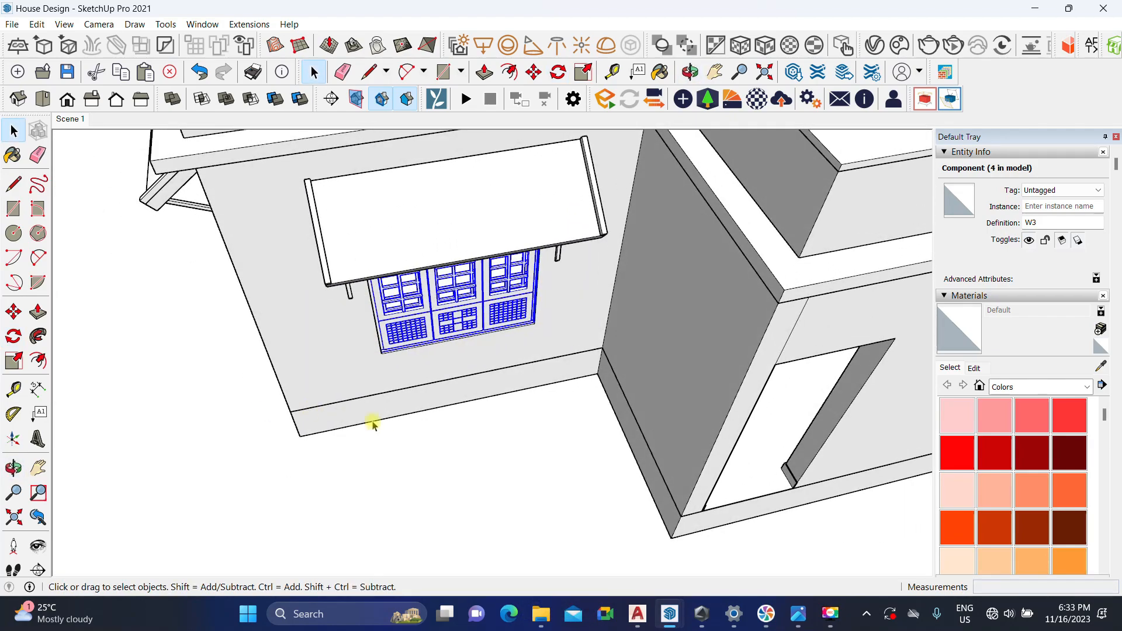
Step: Copy that window from its lower corner to the lower corner of the next empty opening on the adjoining side
key("m")
scroll(383, 426, "up", 2)
scroll(235, 401, "down", 3)
scroll(459, 339, "down", 3)
key("ctrl")
middle_click_drag(665, 317, 433, 378)
middle_click_drag(701, 333, 557, 338)
middle_click_drag(870, 428, 513, 318, "shift")
scroll(493, 382, "up", 2)
left_click(418, 373)
middle_click_drag(423, 387, 631, 403)
key("space")
Step: Rotate the last copied window 90 degrees about its lower corner to fit its wall opening
scroll(446, 405, "up", 6)
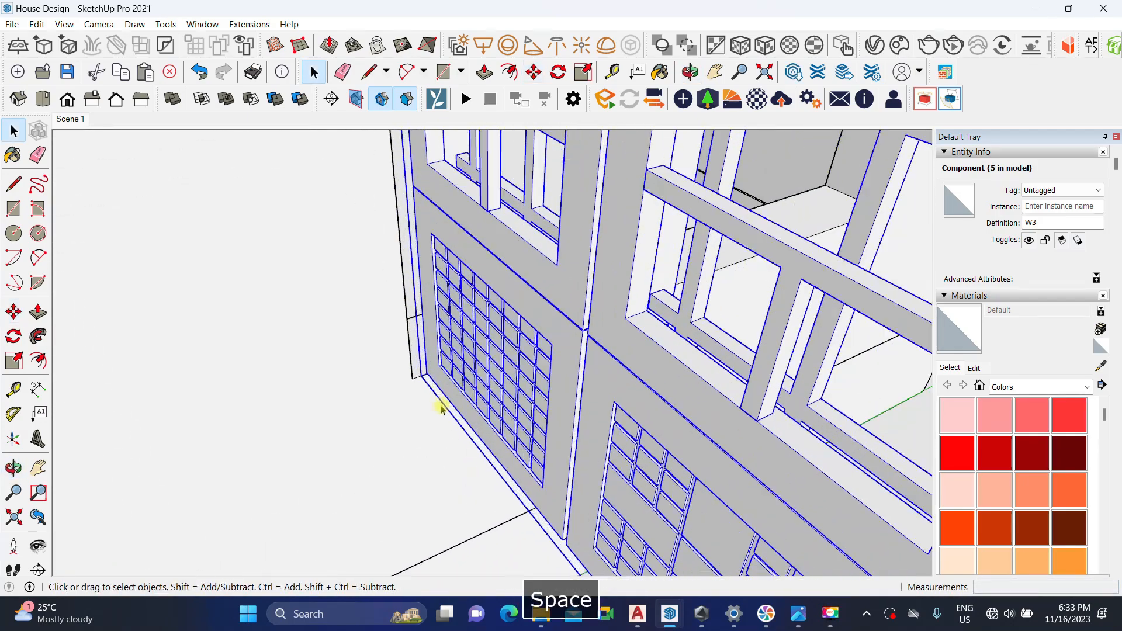
key("q")
scroll(416, 377, "up", 3)
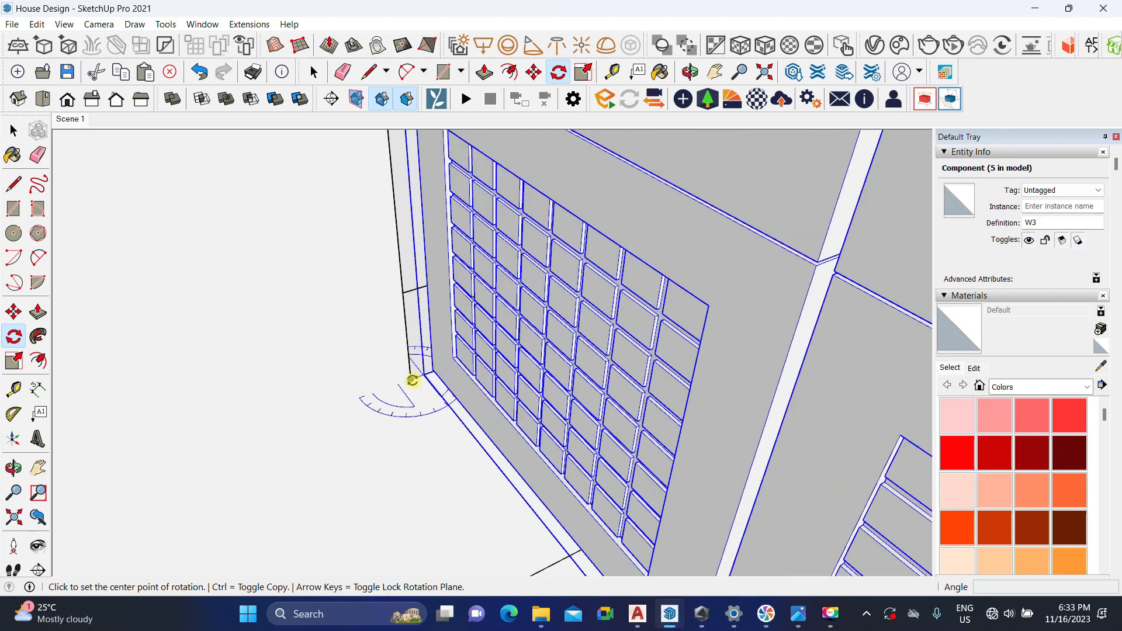
left_click(437, 424)
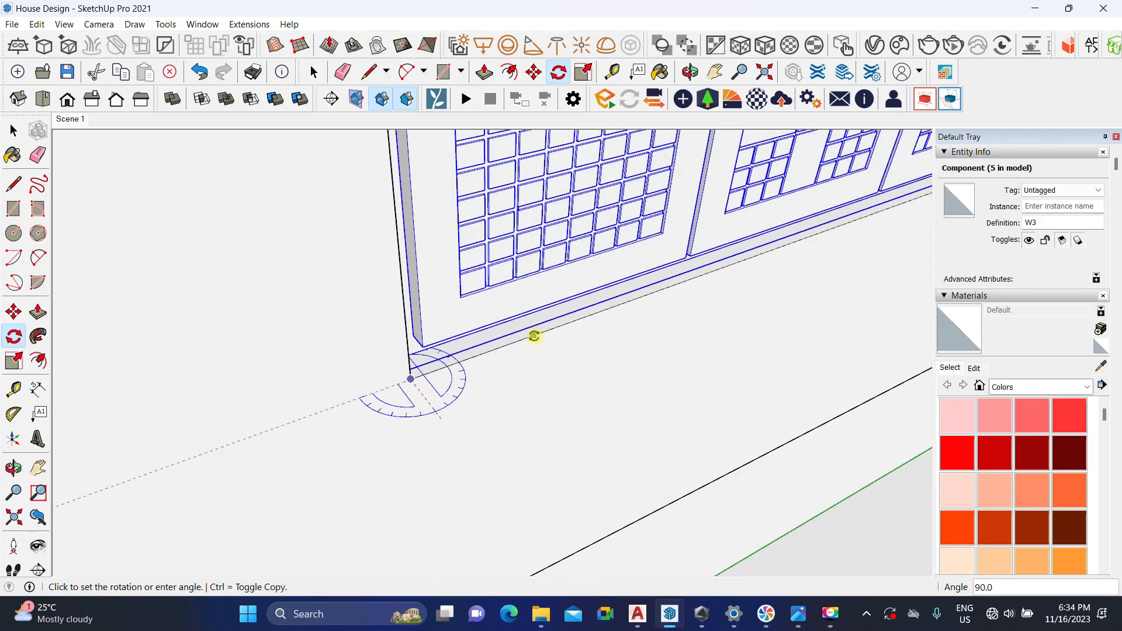
left_click(534, 337)
scroll(412, 382, "down", 4)
key("space")
Step: Examine the window copies around the house, including the one in the front facade
middle_click_drag(481, 375, 400, 330)
scroll(396, 394, "down", 6)
scroll(401, 330, "down", 5)
mouse_move(461, 311)
middle_mouse_down()
mouse_move(238, 338)
mouse_move(463, 349)
mouse_move(463, 299)
middle_mouse_up()
scroll(556, 257, "up", 7)
middle_click_drag(537, 250, 479, 266)
scroll(388, 273, "up", 6)
scroll(479, 266, "down", 5)
scroll(481, 267, "down", 5)
middle_click_drag(513, 325, 516, 307)
scroll(516, 308, "down", 5)
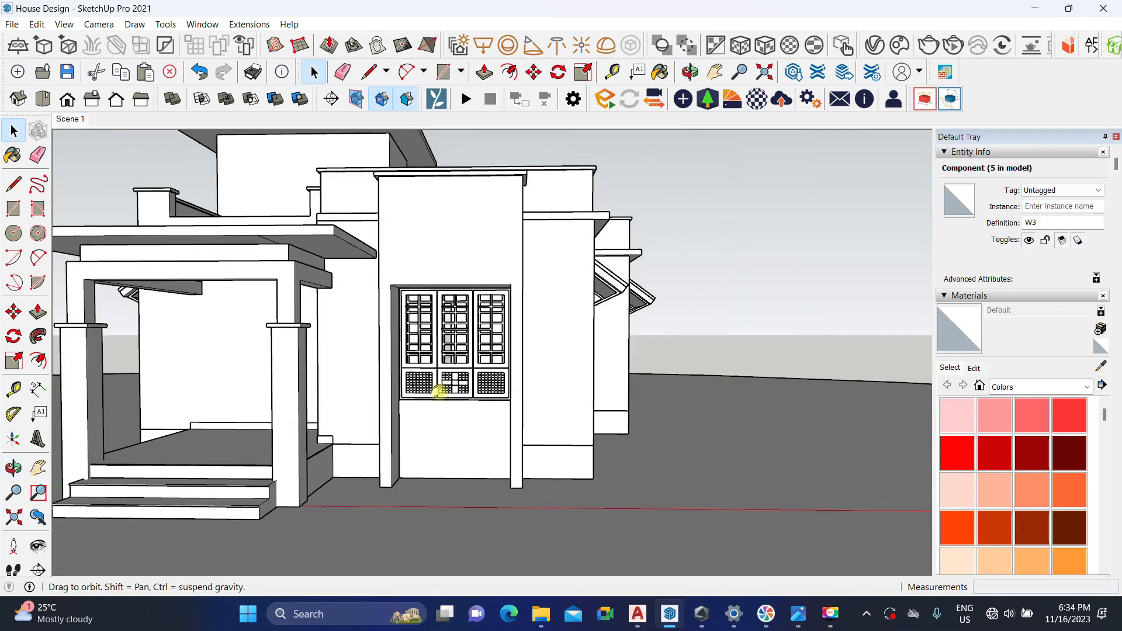
scroll(505, 358, "down", 3)
middle_click_drag(505, 358, 313, 437)
middle_click_drag(375, 380, 485, 367)
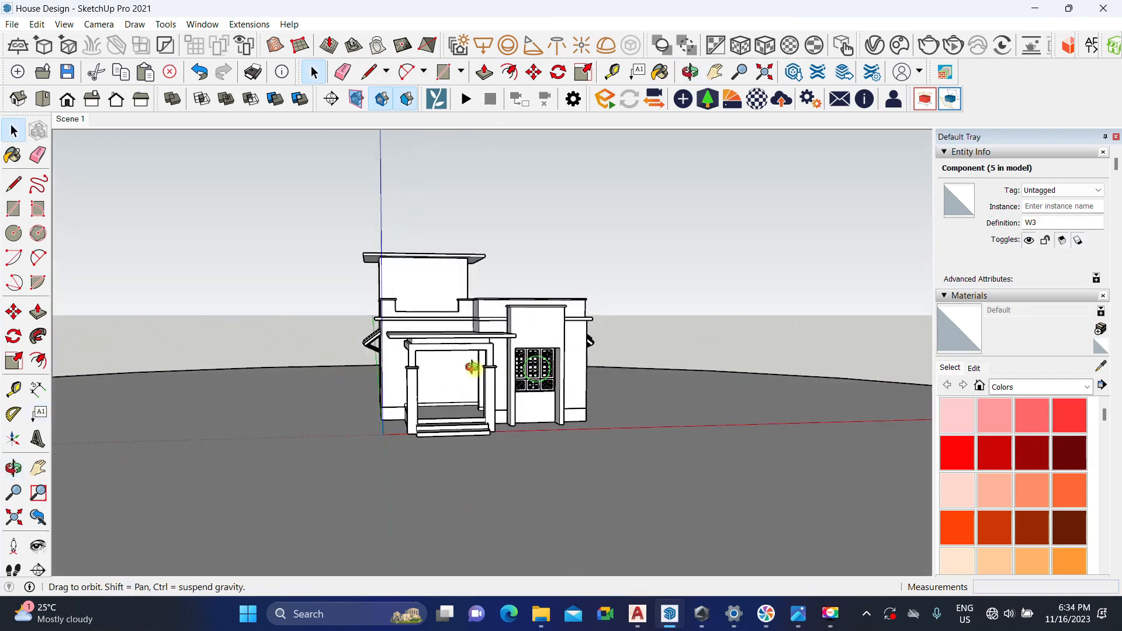
middle_click_drag(322, 377, 298, 385)
middle_click_drag(448, 398, 473, 409)
key("o")
scroll(515, 386, "up", 3)
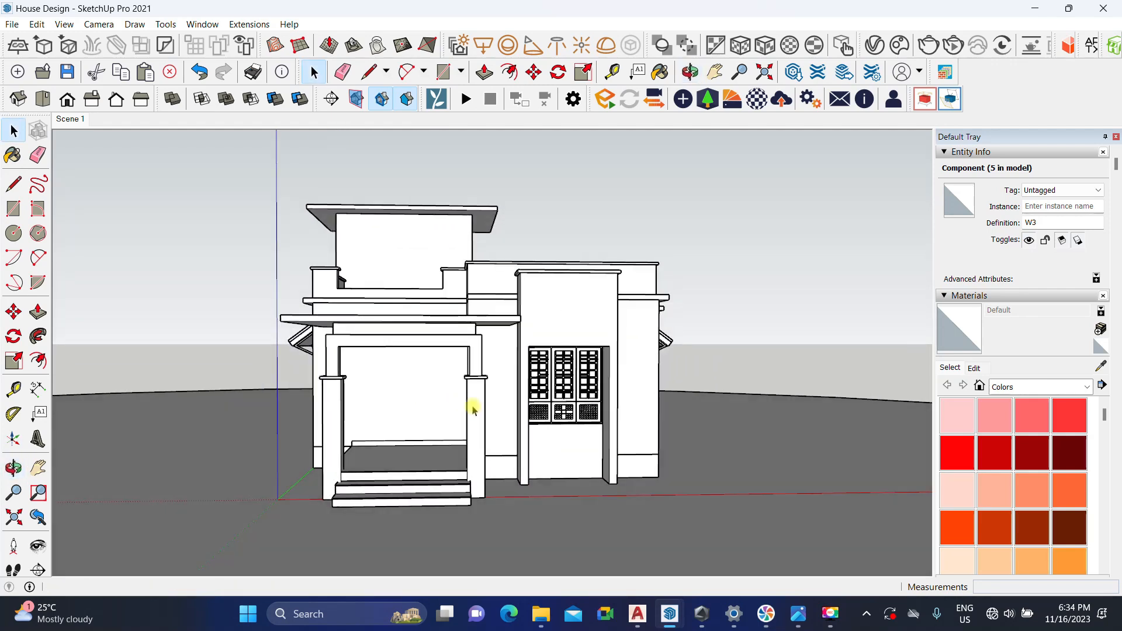
left_click(838, 614)
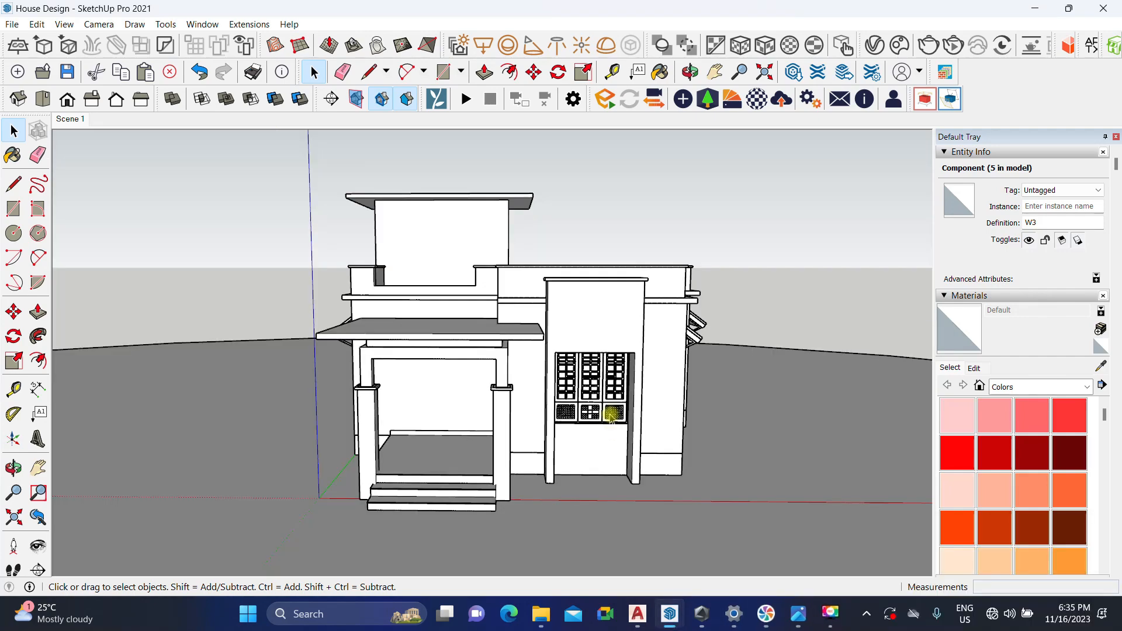
Step: Isolate the front facade's window by hiding every other object in the model
middle_click_drag(611, 409, 546, 430)
scroll(538, 388, "up", 8)
scroll(545, 430, "up", 6)
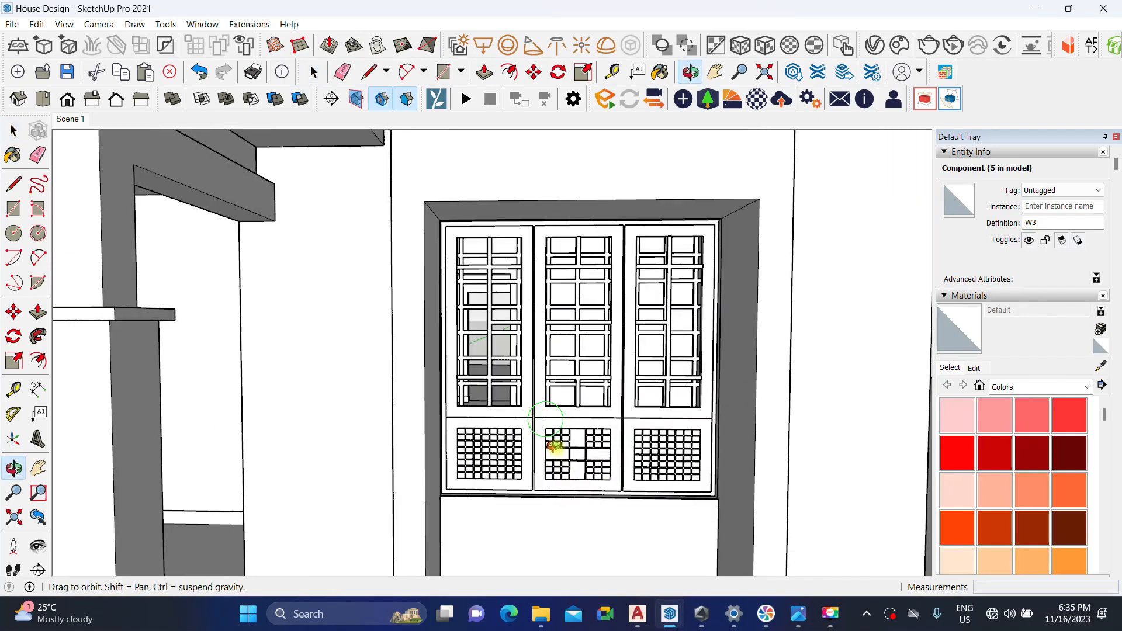
key("ctrl+a")
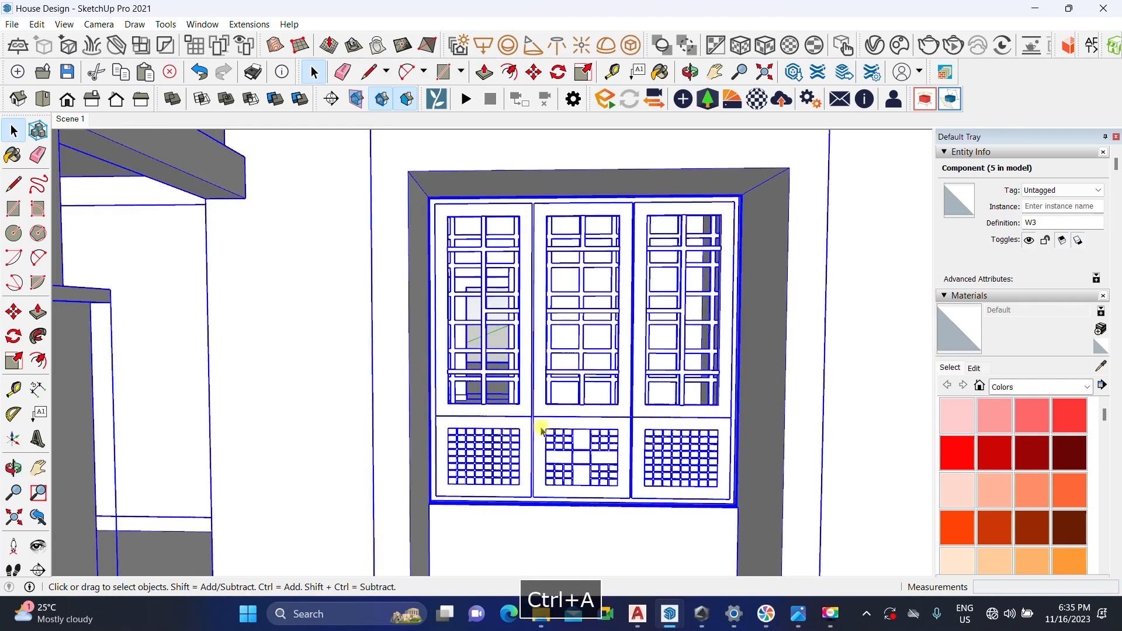
left_click(541, 406)
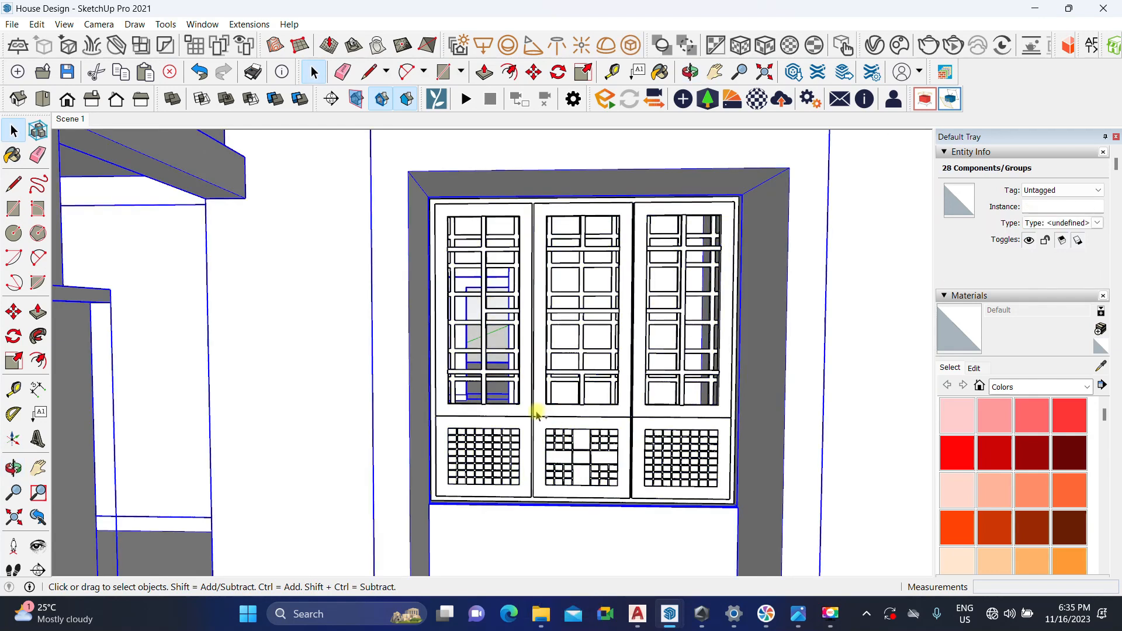
key("ctrl+h")
middle_click_drag(551, 350, 516, 483)
scroll(525, 363, "up", 6)
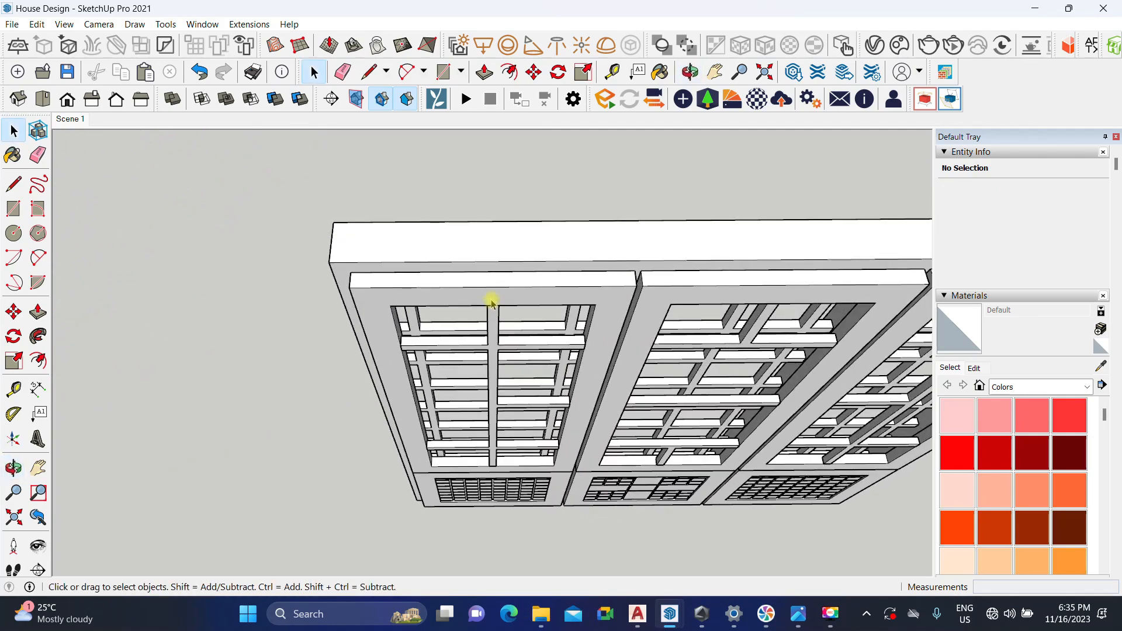
Step: Open the window's left sash for editing and draw a rectangle about 15.9 by 15 cm over its upper-left opening
middle_click_drag(488, 296, 490, 201)
middle_click_drag(503, 318, 526, 331)
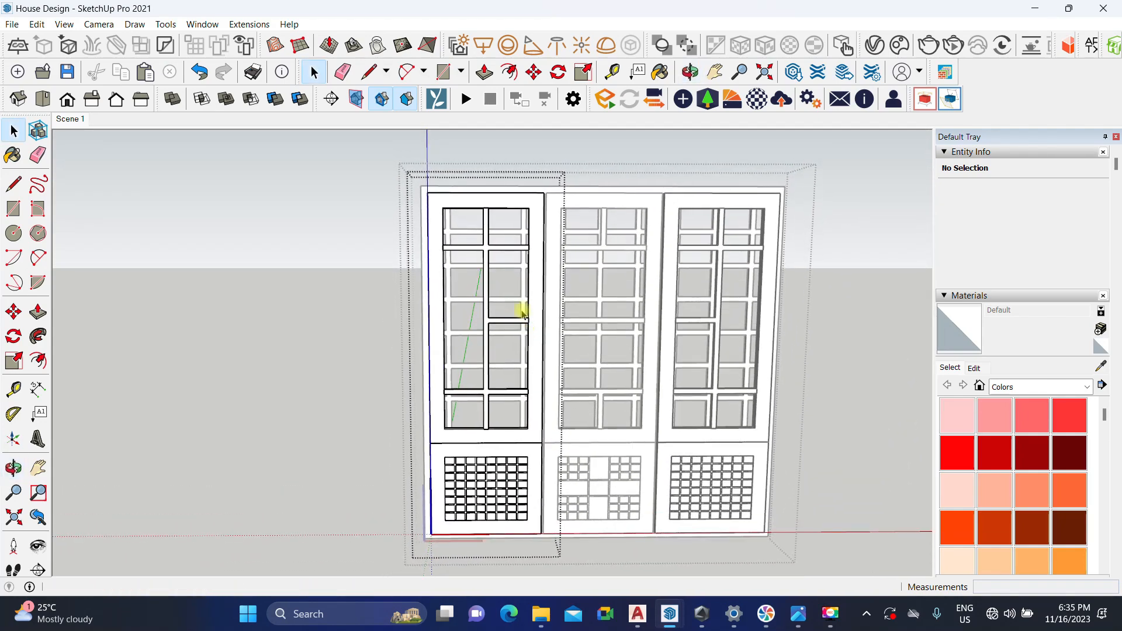
scroll(491, 293, "up", 2)
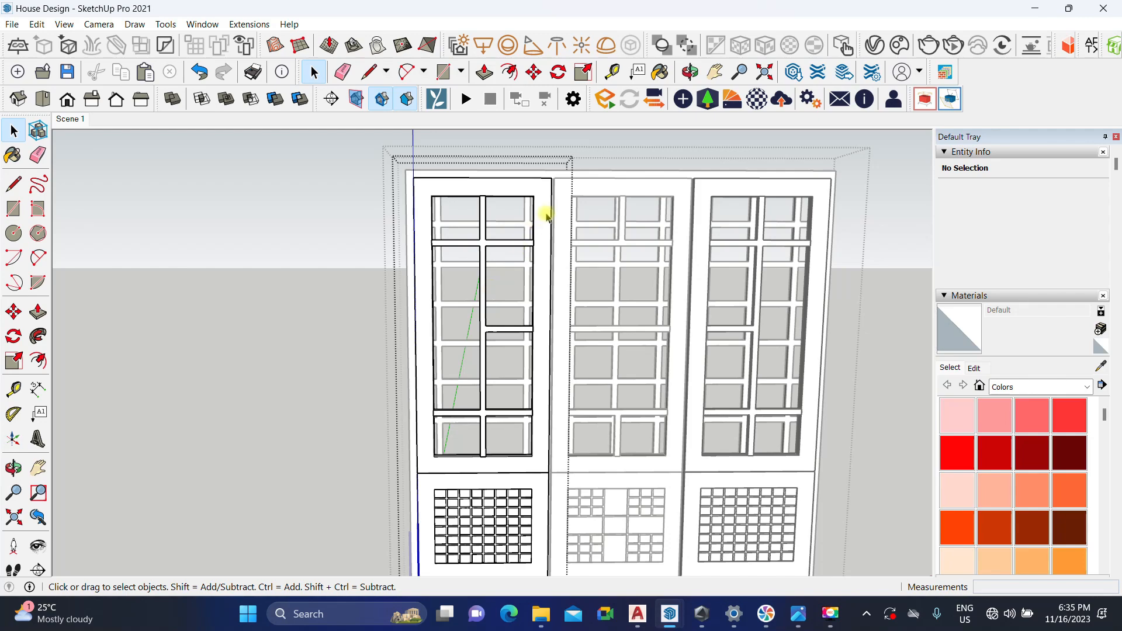
middle_click_drag(543, 203, 467, 412)
middle_click_drag(506, 325, 431, 301)
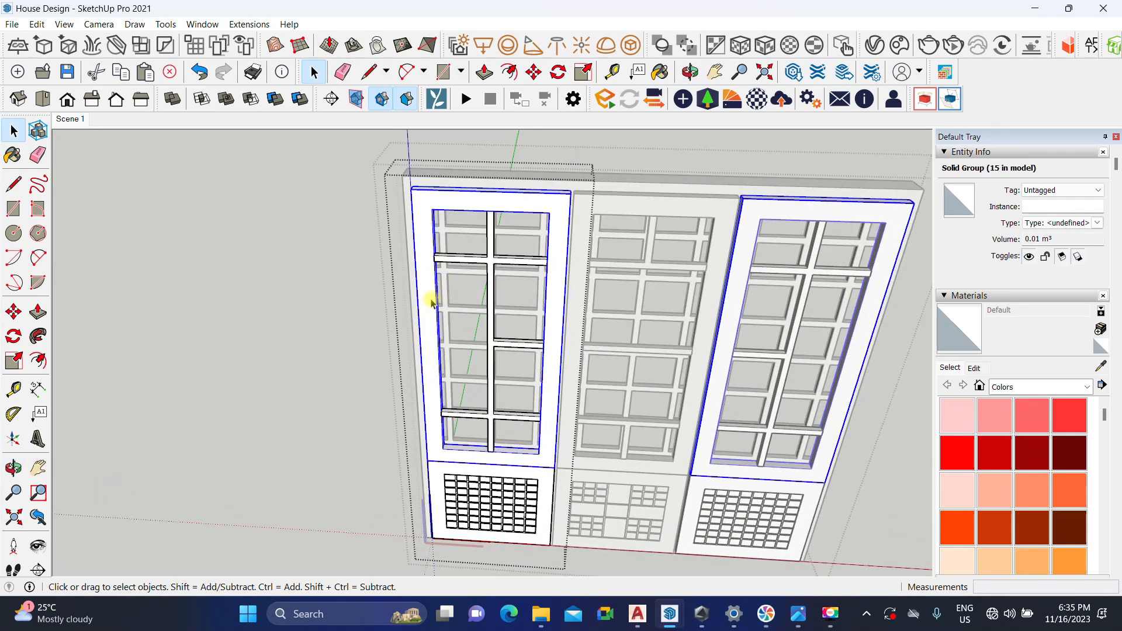
scroll(432, 241, "up", 2)
middle_click_drag(433, 206, 469, 336)
scroll(471, 336, "up", 3)
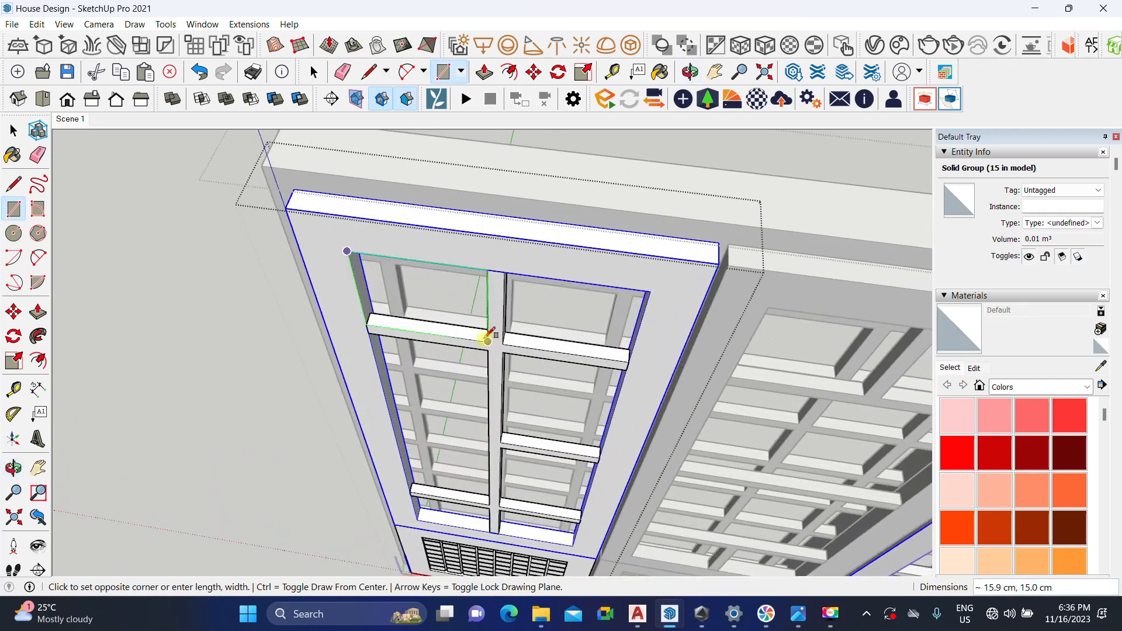
left_click(486, 342)
key("space")
scroll(430, 310, "down", 2)
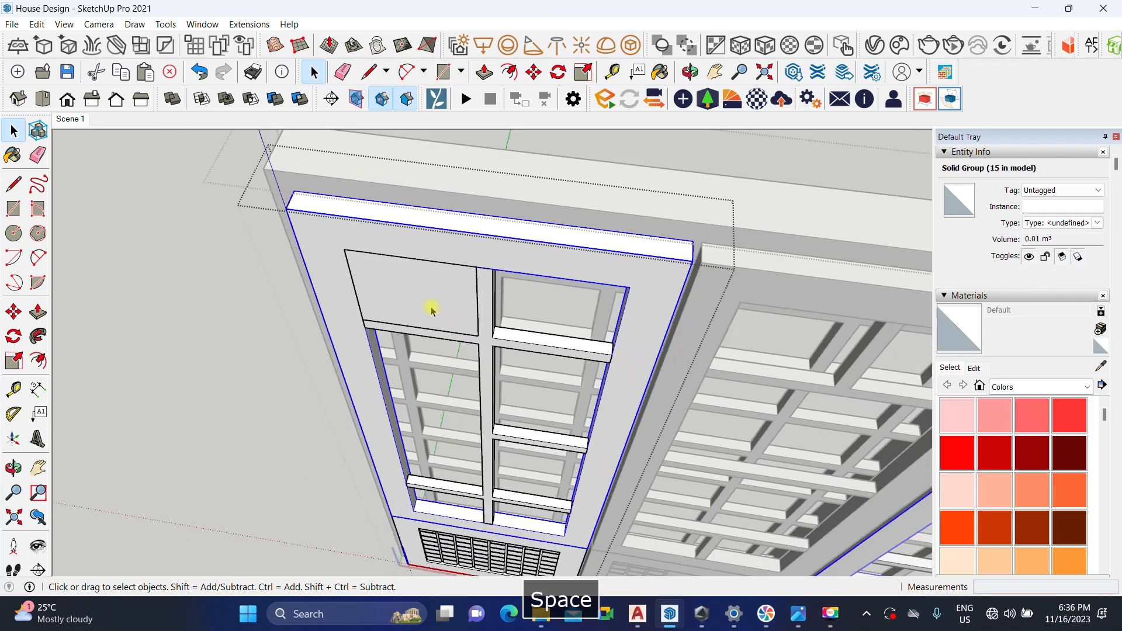
Step: Group the new rectangle and extrude its face outward with Push/Pull to form a pane
scroll(426, 294, "up", 2)
left_click(427, 294)
key("ctrl+g")
scroll(409, 304, "down", 2)
middle_click_drag(401, 308, 433, 292)
scroll(432, 292, "up", 2)
scroll(432, 292, "down", 2)
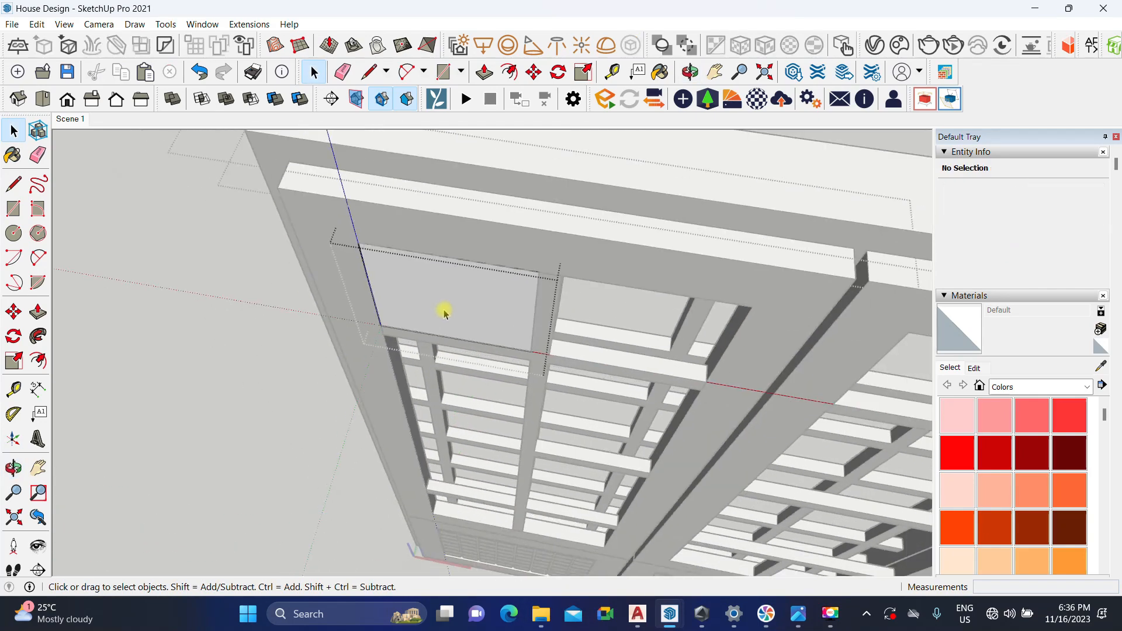
key("p")
left_click(452, 297)
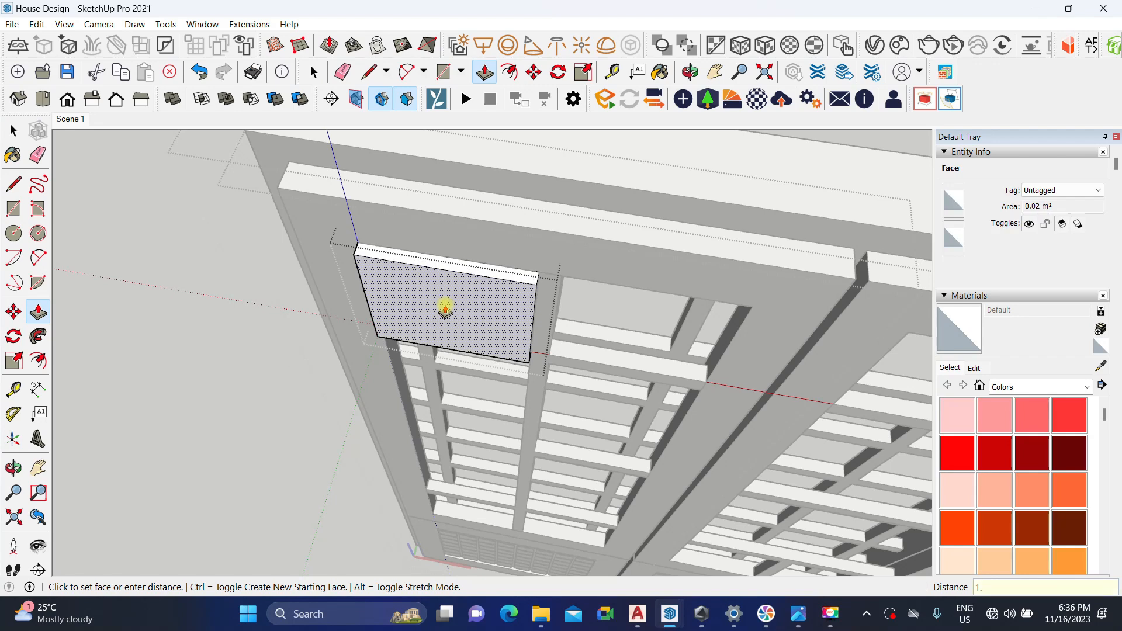
left_click(445, 308)
key("space")
scroll(388, 331, "down", 2)
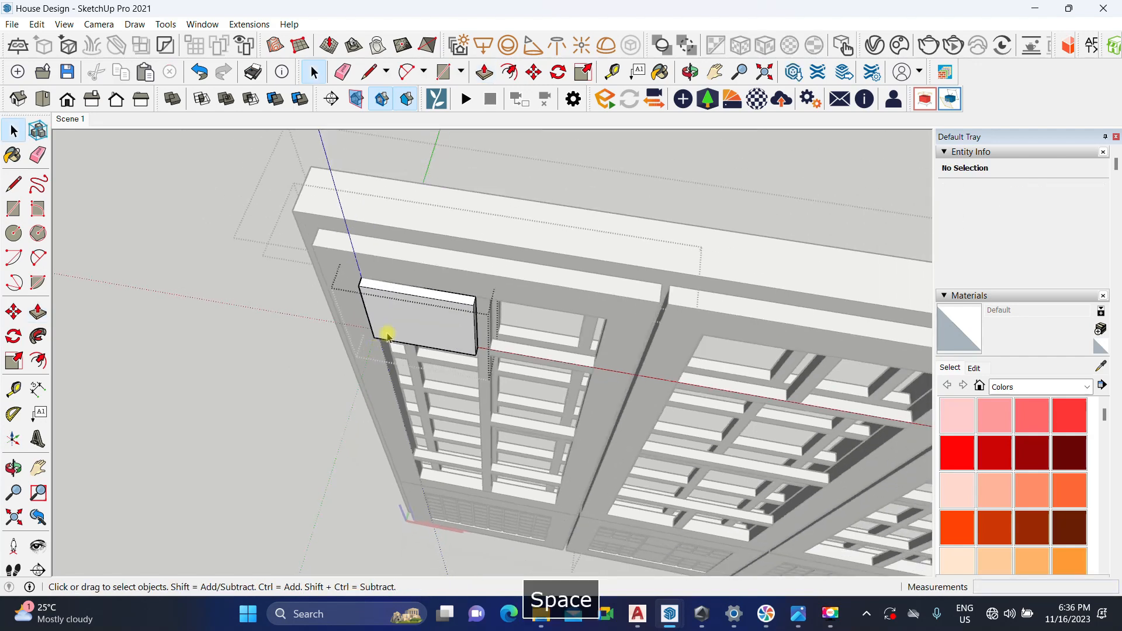
Step: Reduce the pane's thickness with Push/Pull and close its group
scroll(388, 333, "up", 2)
scroll(389, 334, "up", 2)
key("p")
left_click(396, 323)
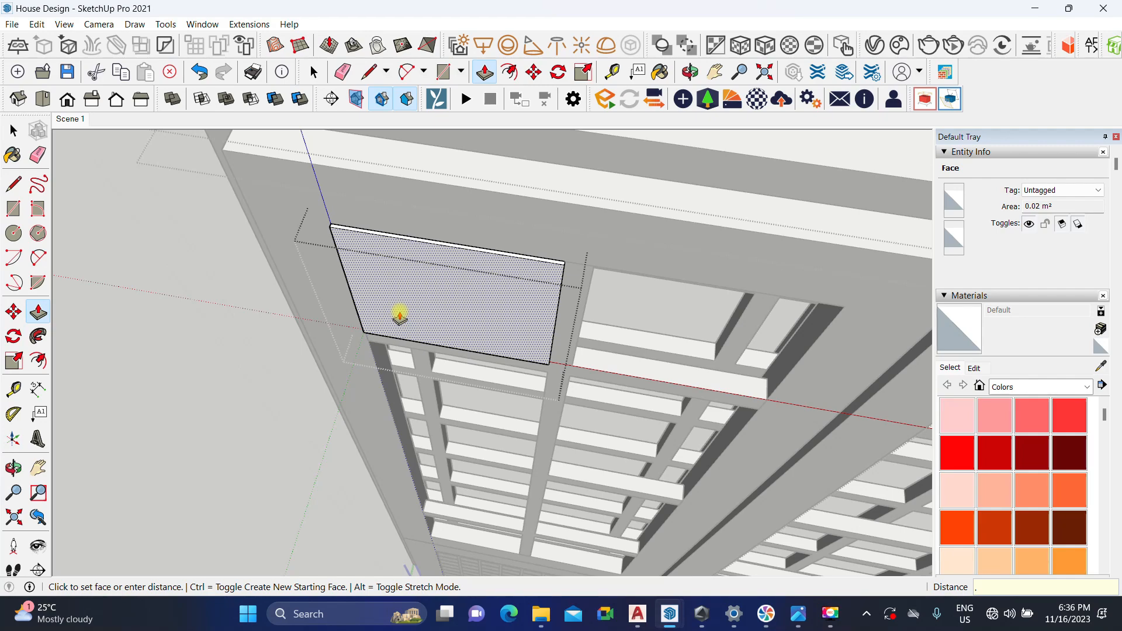
key("Return")
key("space")
scroll(398, 318, "down", 3)
left_click(388, 420)
Step: Copy the pane from its lower corner across to the upper-right opening of the same sash
middle_click_drag(432, 369, 453, 396)
left_click(361, 400)
scroll(360, 386, "up", 1)
left_click(361, 385)
scroll(376, 402, "up", 2)
middle_click_drag(376, 401, 429, 415)
key("m")
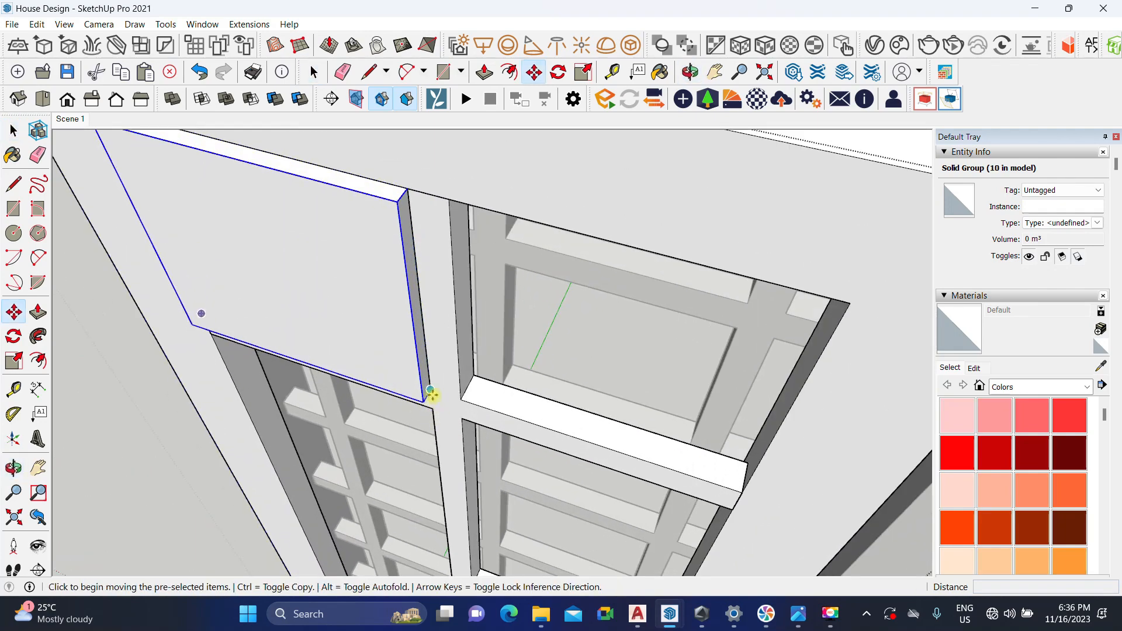
left_click(430, 393)
left_click(744, 488)
key("space")
scroll(561, 389, "down", 3)
Step: Copy the upper-left pane 17 cm down into the tall opening below it
middle_click_drag(489, 403, 556, 286)
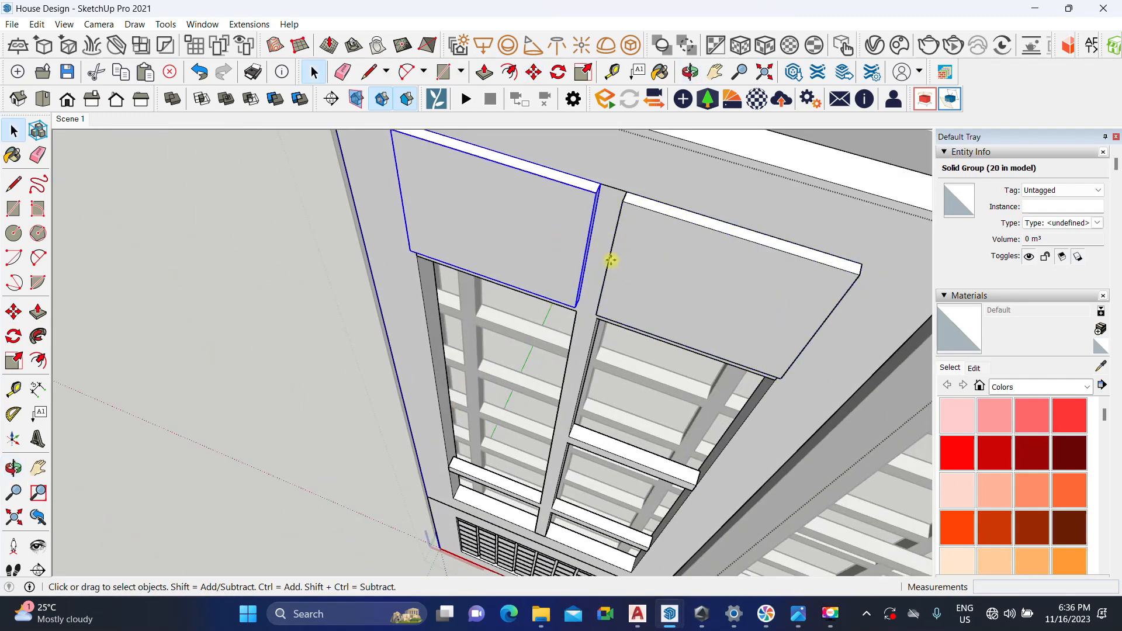
middle_click_drag(613, 269, 598, 198)
key("m")
left_click(602, 175)
key("ctrl")
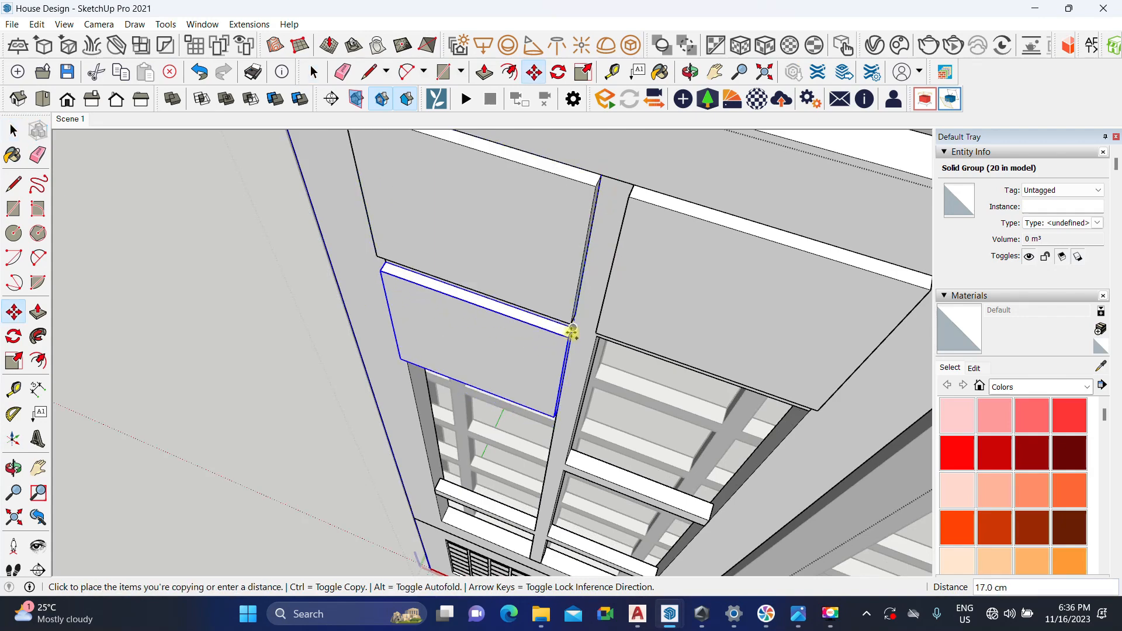
left_click(572, 328)
key("space")
Step: Extend the copied pane's lower face down 43 cm to the next horizontal bar
scroll(549, 355, "down", 2)
middle_click_drag(549, 374, 429, 277)
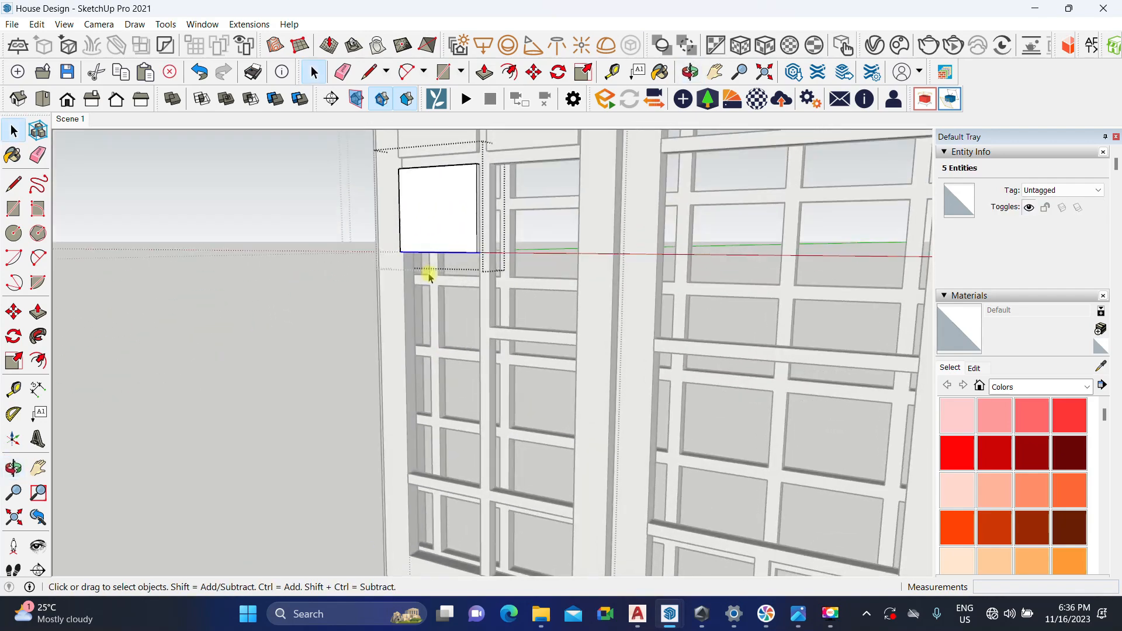
left_click(456, 259)
scroll(477, 498, "up", 1)
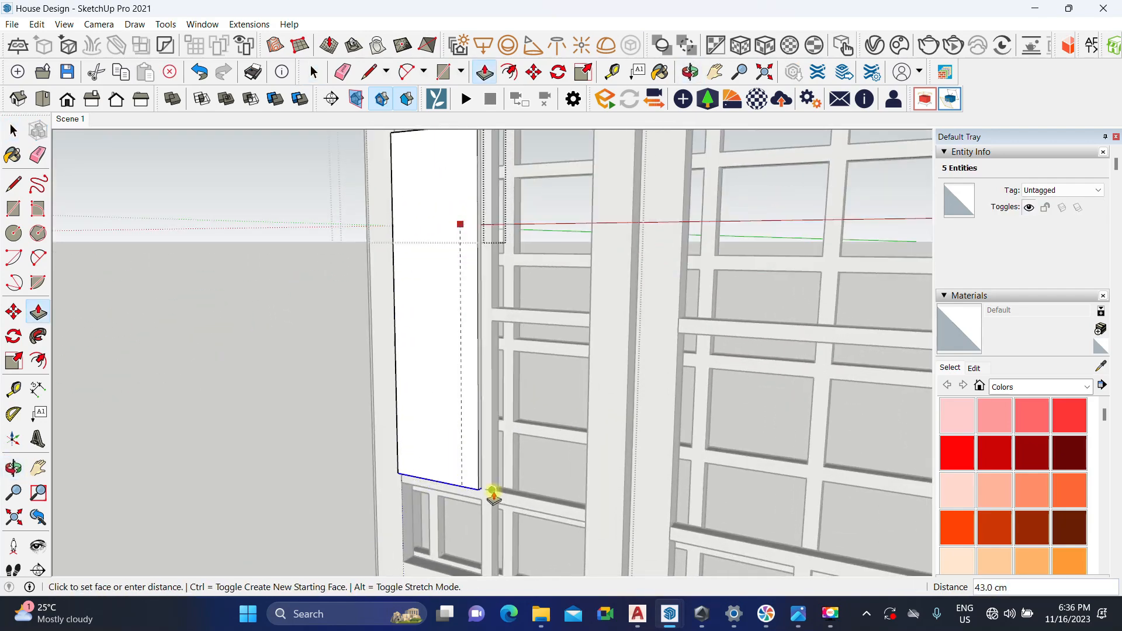
left_click(493, 490)
key("space")
scroll(522, 416, "down", 2)
middle_click_drag(478, 358, 485, 480)
scroll(477, 356, "down", 3)
left_click(484, 479)
Step: Copy the tall pane from its upper corner to the adjacent opening on the other side of the vertical bar
scroll(483, 357, "up", 2)
left_click(479, 346)
scroll(494, 270, "up", 2)
middle_click_drag(501, 265, 436, 361)
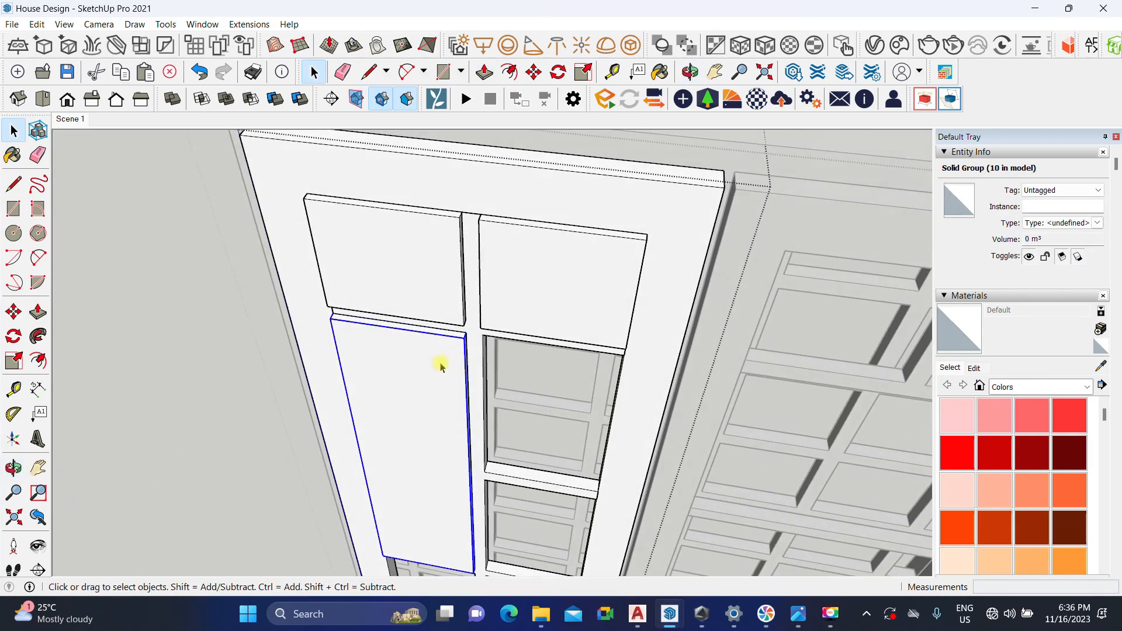
scroll(461, 365, "up", 2)
key("m")
left_click(468, 316)
key("ctrl")
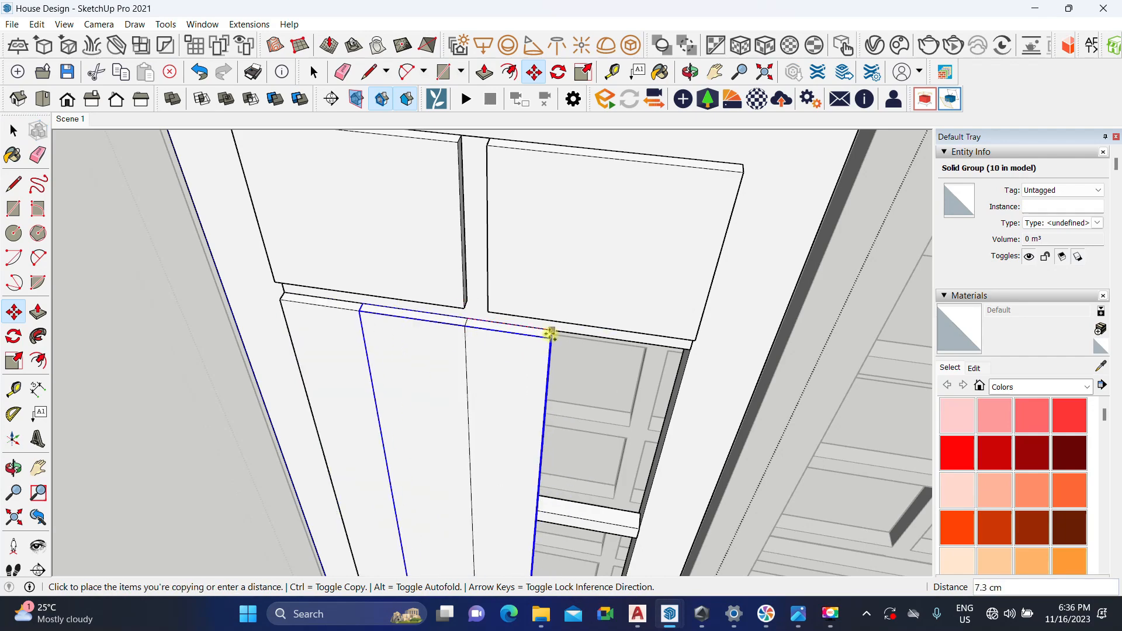
left_click(690, 349)
key("space")
Step: Shorten the copied tall pane by pushing its lower face up about 30 cm to the middle crossbar
scroll(456, 304, "down", 4)
middle_click_drag(459, 305, 528, 304)
scroll(538, 326, "up", 1)
double_click(541, 328)
left_click_drag(453, 410, 694, 263)
middle_click_drag(551, 350, 486, 439, "shift")
left_click(520, 442)
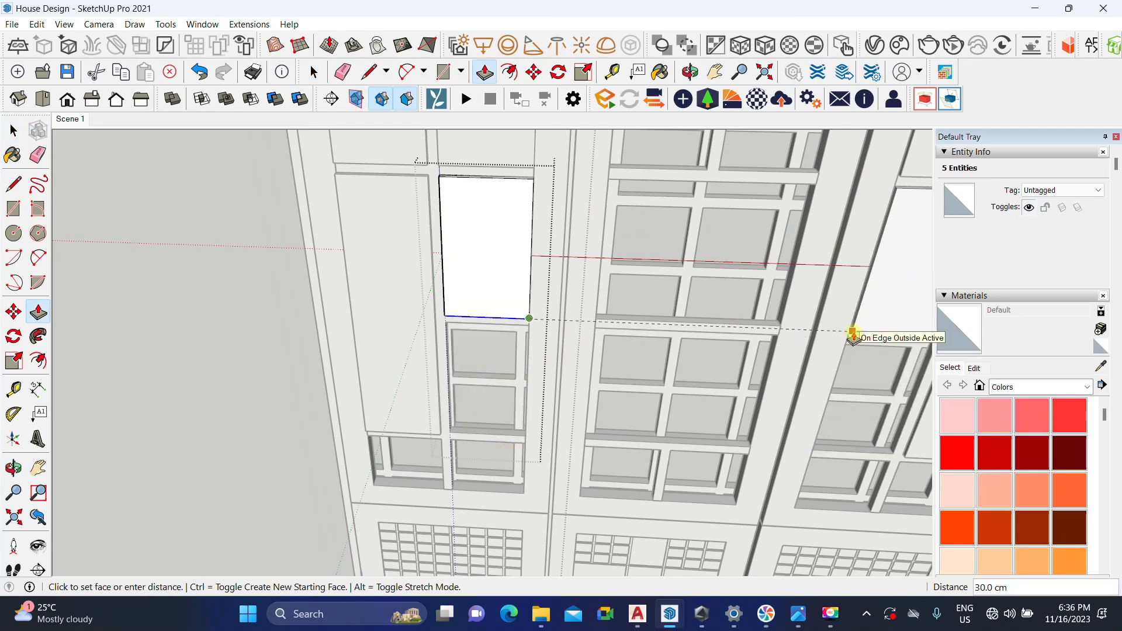
scroll(526, 321, "up", 4)
middle_click_drag(544, 321, 523, 244)
left_click(560, 343)
key("space")
mouse_move(565, 343)
middle_mouse_down()
mouse_move(570, 380)
mouse_move(562, 356)
middle_mouse_up()
left_click(566, 323)
Step: Copy the shortened pane down into the opening beneath the middle crossbar
middle_click_drag(527, 277, 495, 332)
left_click(493, 332)
scroll(480, 365, "down", 2)
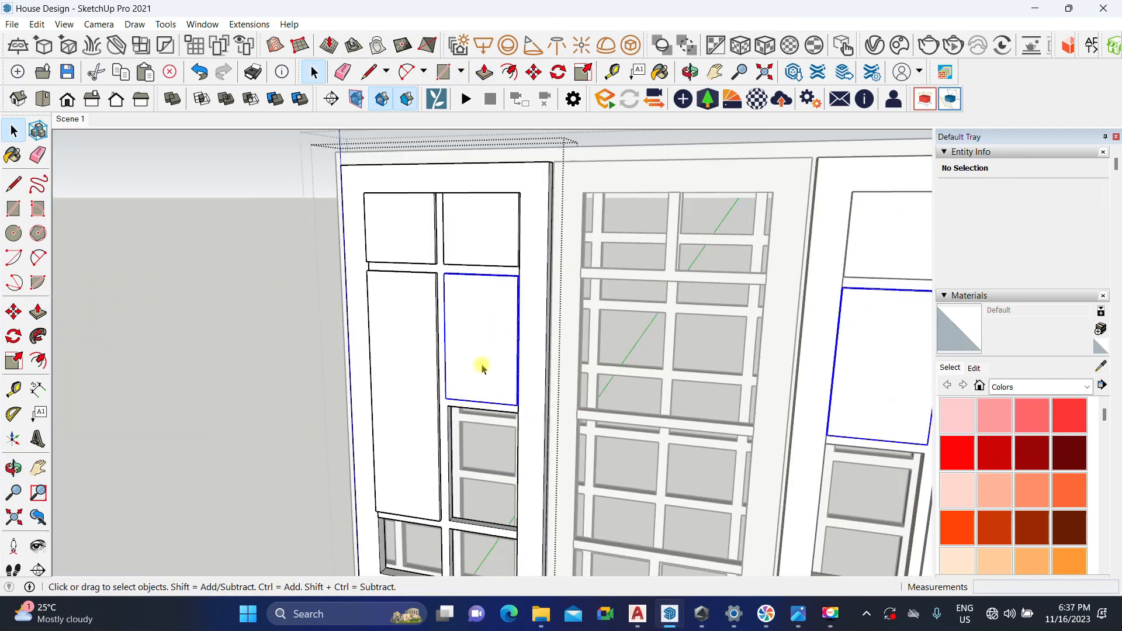
key("m")
scroll(517, 310, "up", 2)
left_click(510, 258)
key("ctrl")
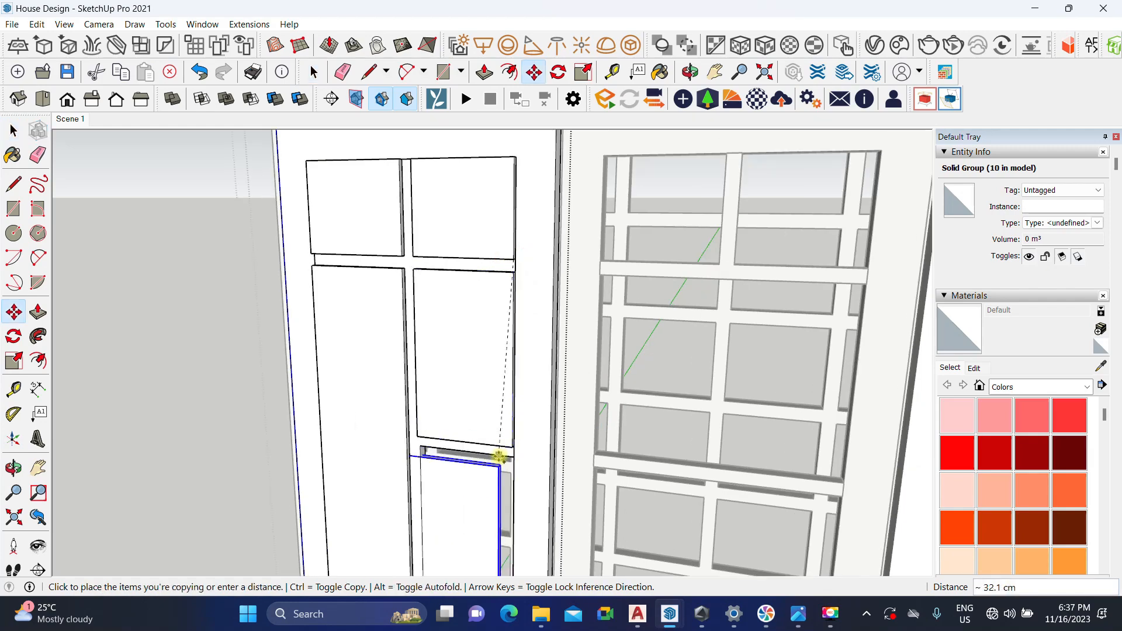
left_click(509, 445)
key("space")
Step: Select the two small upper panes and copy them together into the two bottom openings of the sash
scroll(426, 388, "down", 3)
scroll(563, 303, "up", 4)
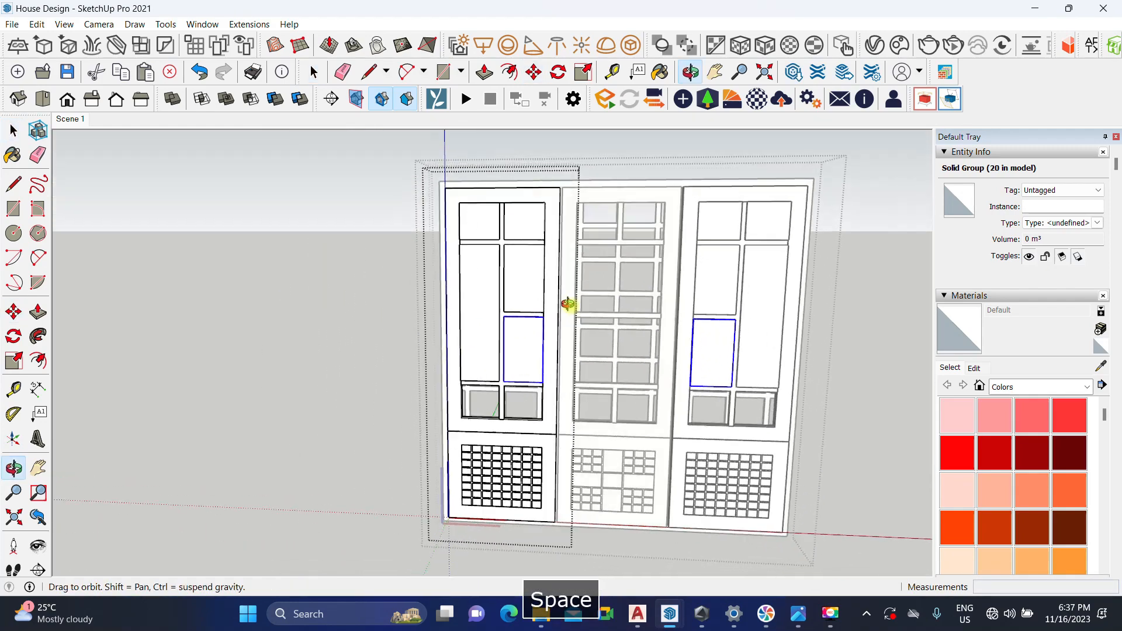
middle_click_drag(490, 374, 507, 380)
left_click(457, 212, "ctrl")
left_click(549, 208, "ctrl")
middle_click_drag(550, 208, 435, 428)
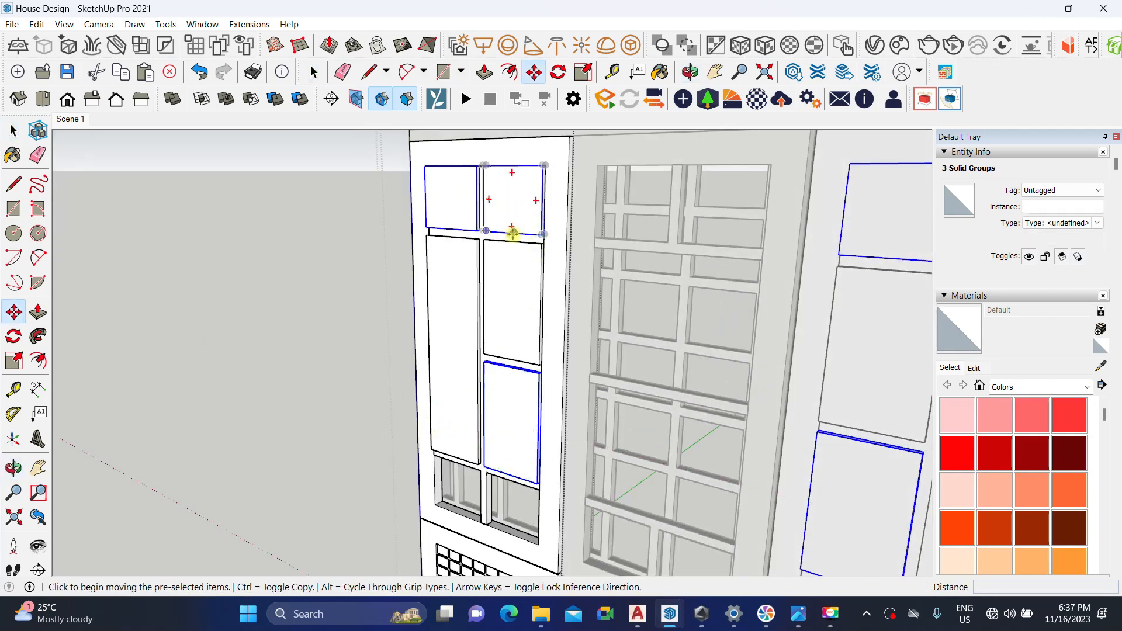
key("space")
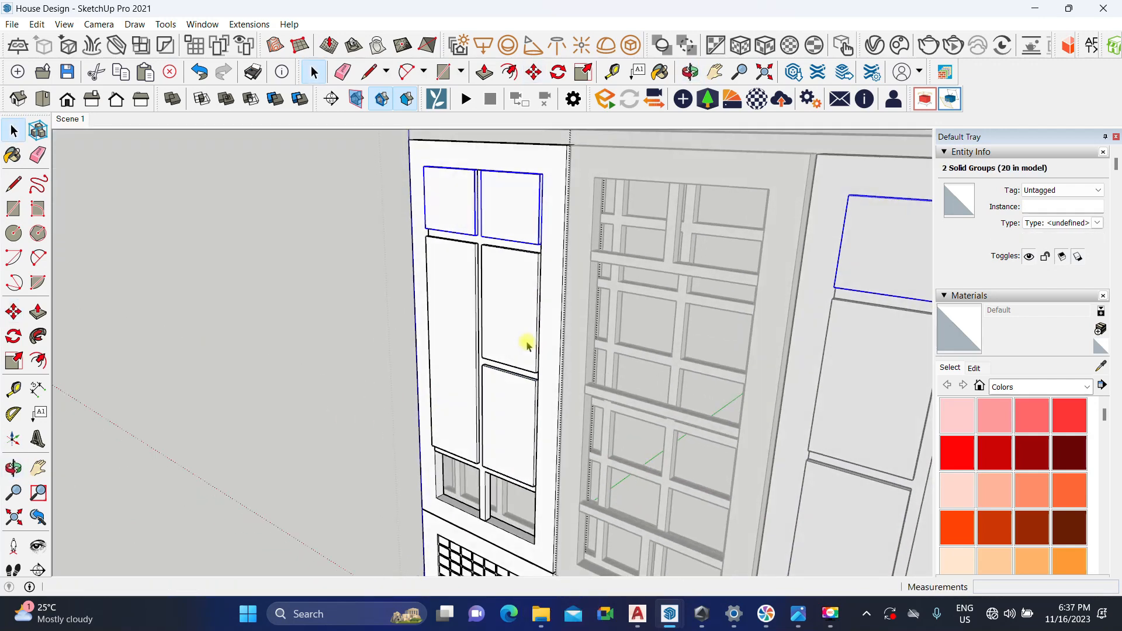
key("m")
scroll(549, 251, "up", 4)
left_click(530, 234)
key("ctrl")
scroll(528, 304, "down", 3)
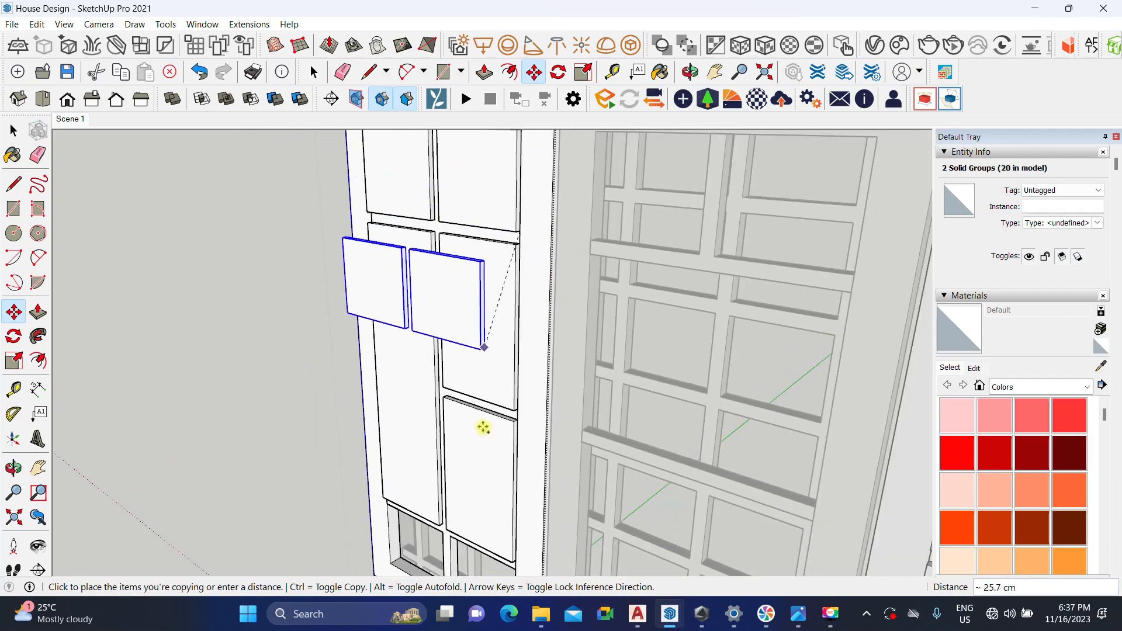
left_click(529, 373)
key("space")
scroll(413, 321, "down", 8)
middle_click_drag(576, 308, 499, 502)
scroll(494, 377, "up", 3)
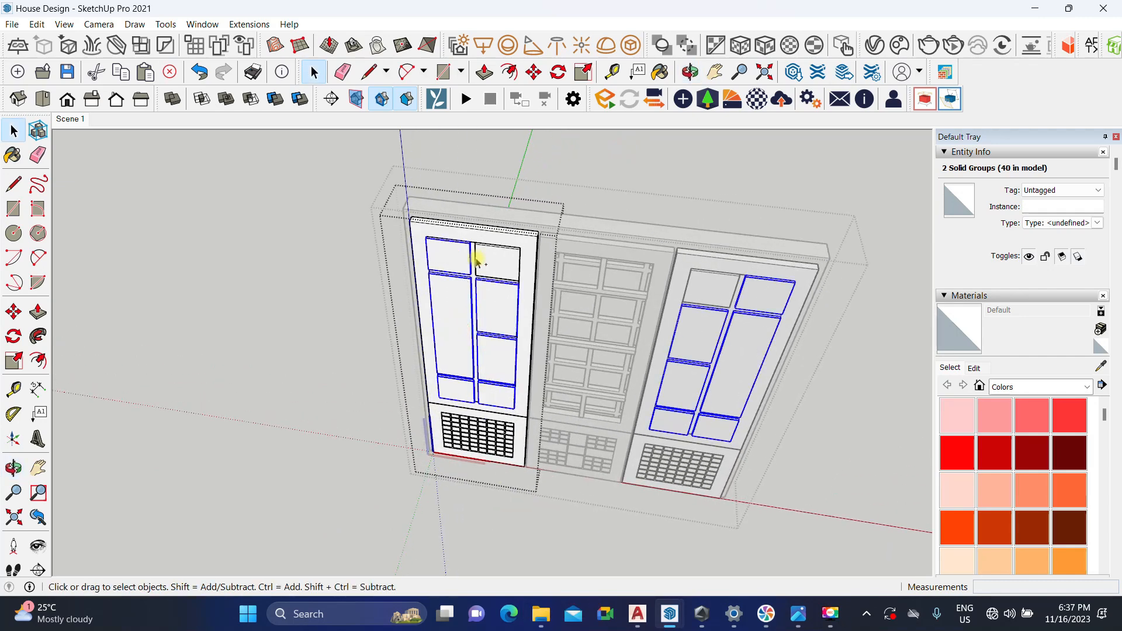
Step: Move the side sash's seven selected panes 2 cm inward, into the depth of the frame
middle_click_drag(514, 303, 441, 352)
key("m")
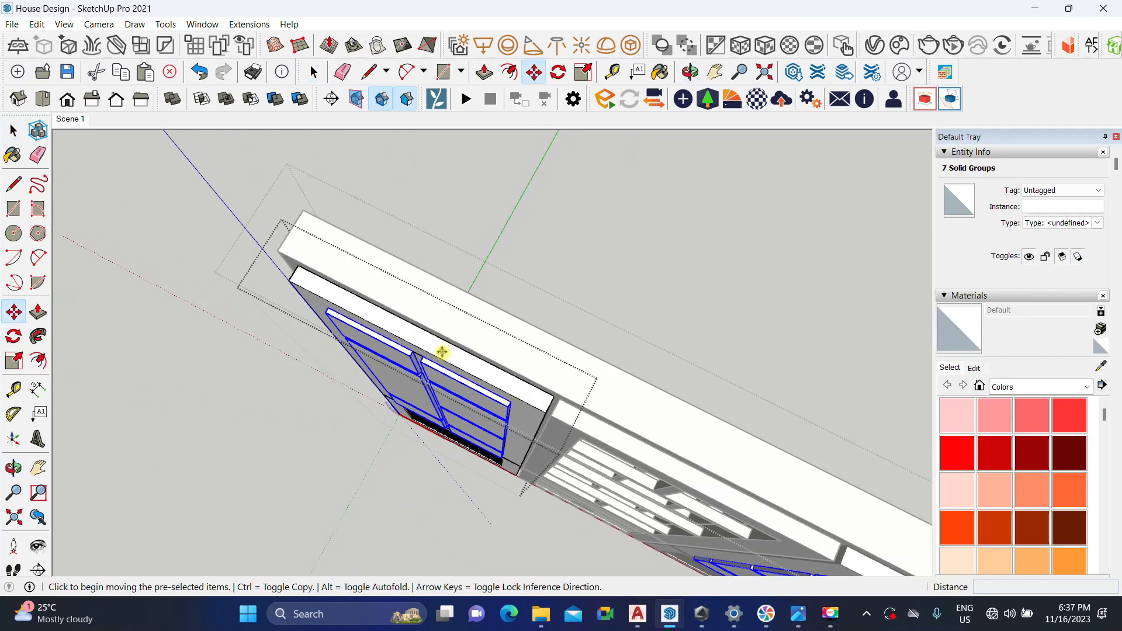
left_click(441, 332)
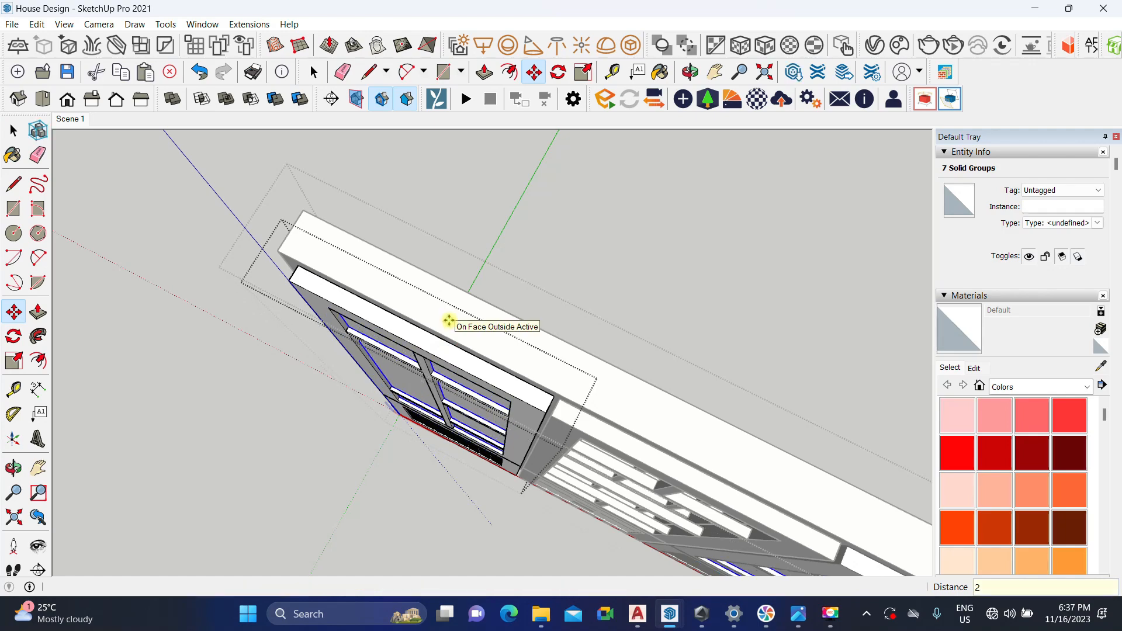
key("space")
middle_click_drag(446, 320, 499, 256)
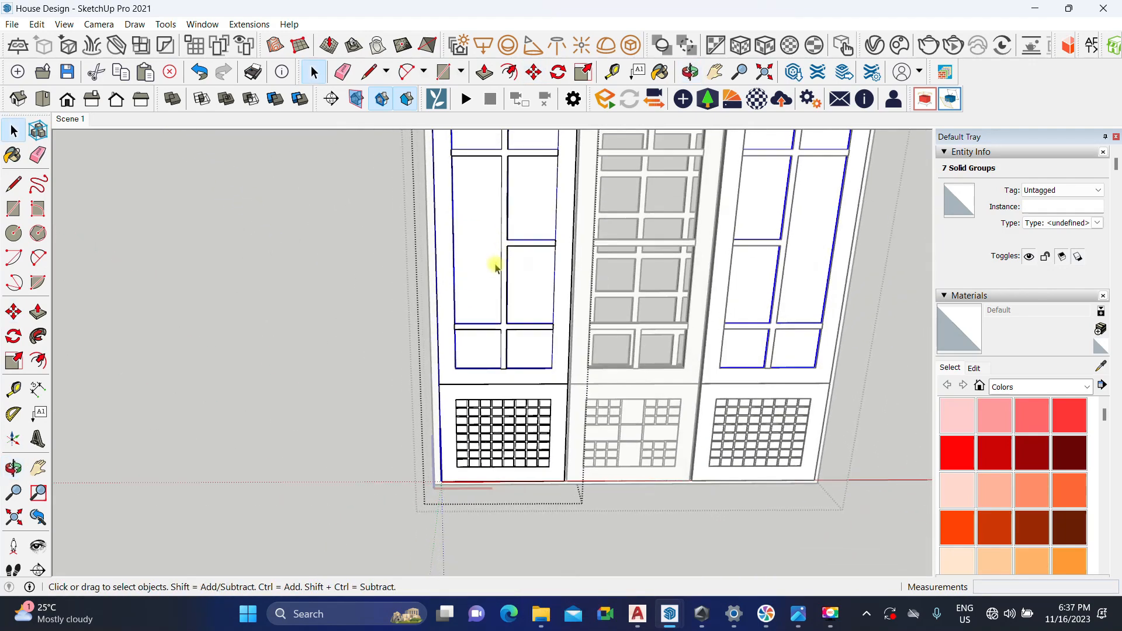
Step: Group the side sash's panes, copy the group and leave the window component
middle_click_drag(488, 323, 491, 393)
scroll(401, 376, "up", 5)
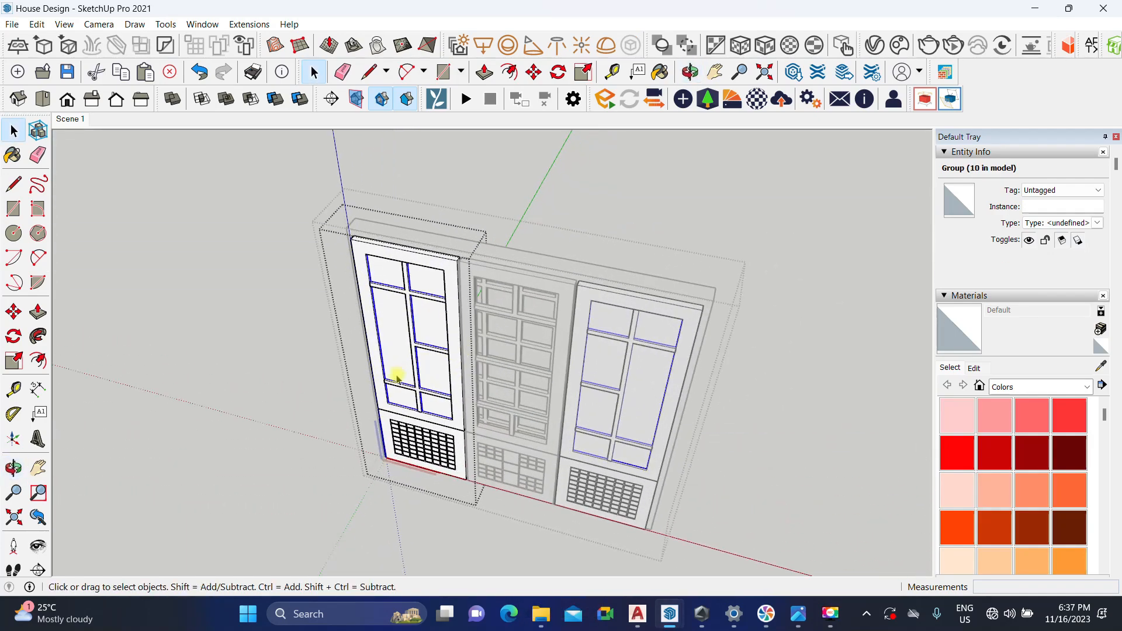
scroll(405, 377, "down", 5)
middle_click_drag(501, 350, 605, 210)
left_click(585, 231)
scroll(490, 275, "up", 3)
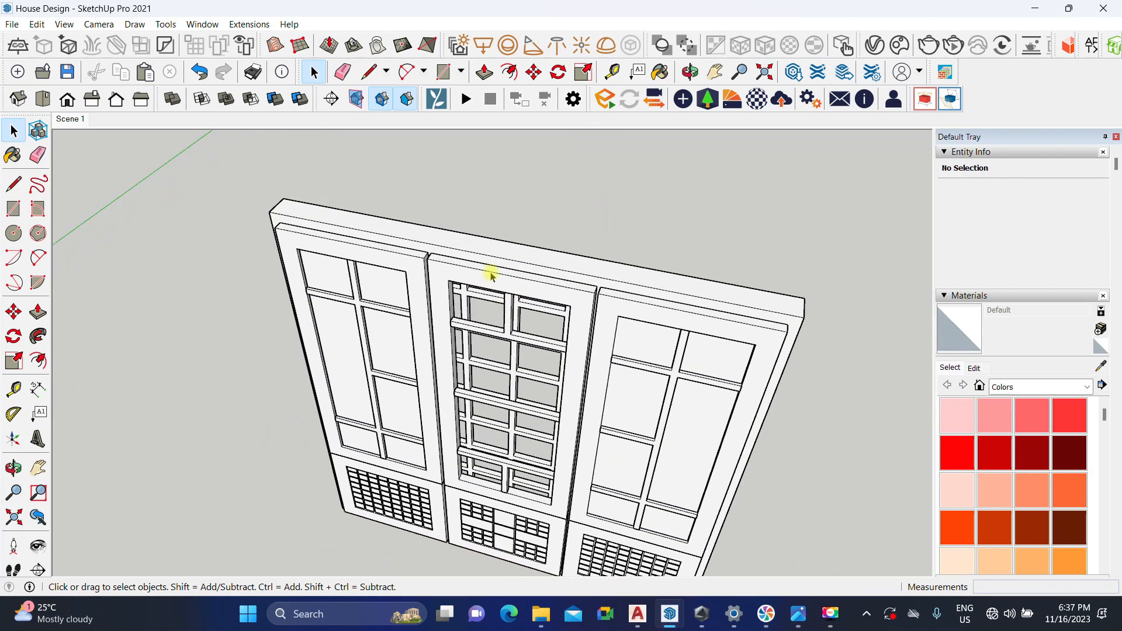
Step: Paste the pane group in place inside the middle sash and move it by its upper corner onto that sash's opening
double_click(483, 279)
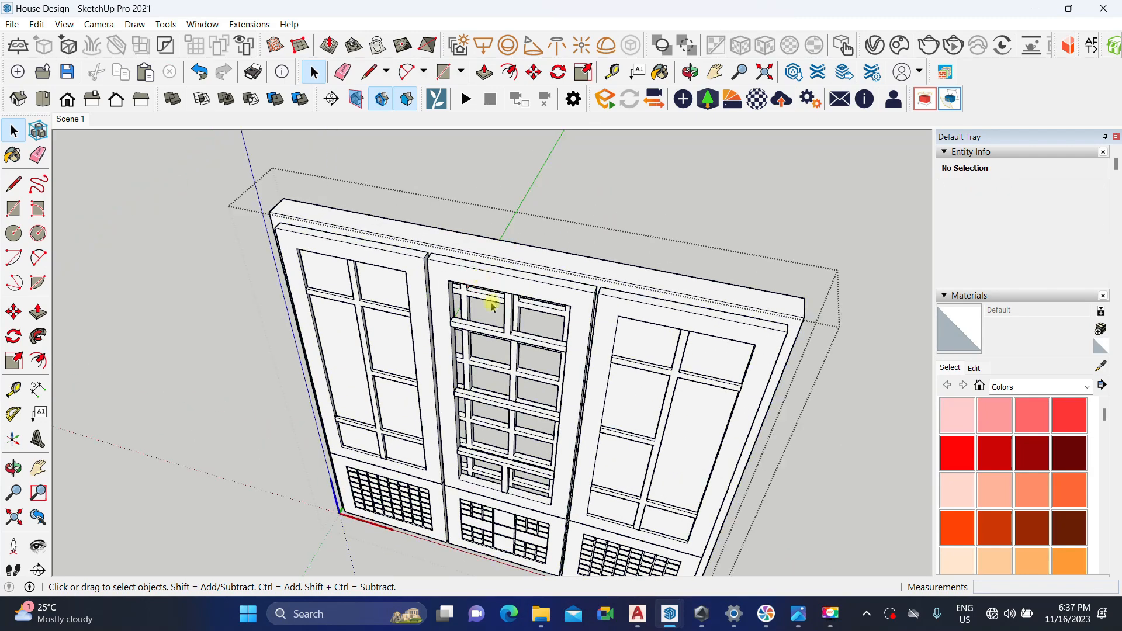
double_click(463, 272)
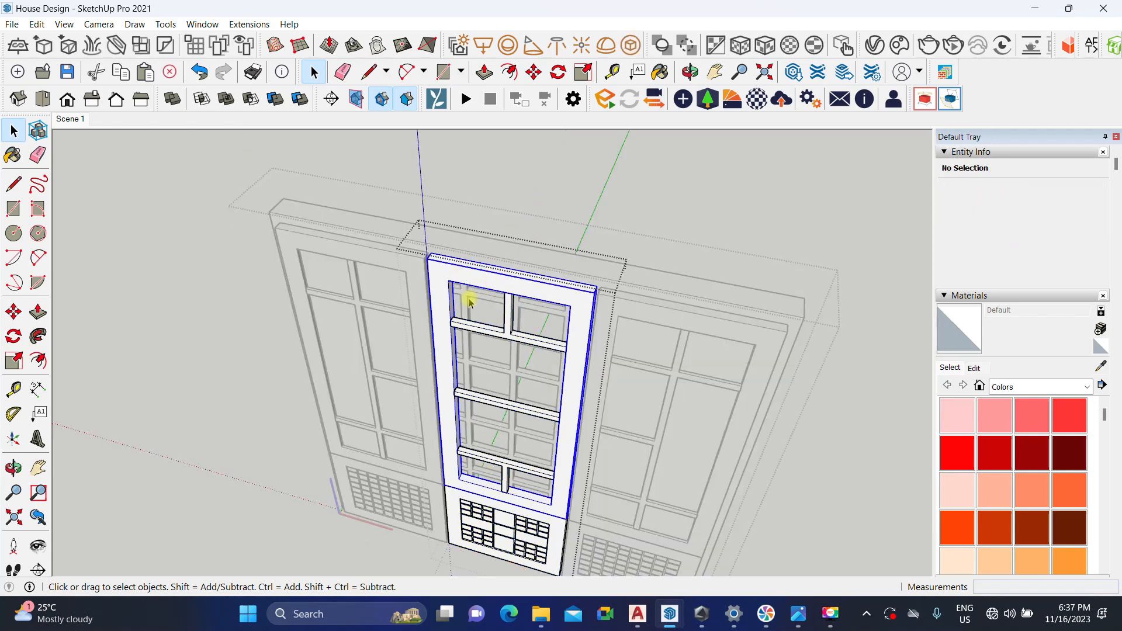
left_click(36, 25)
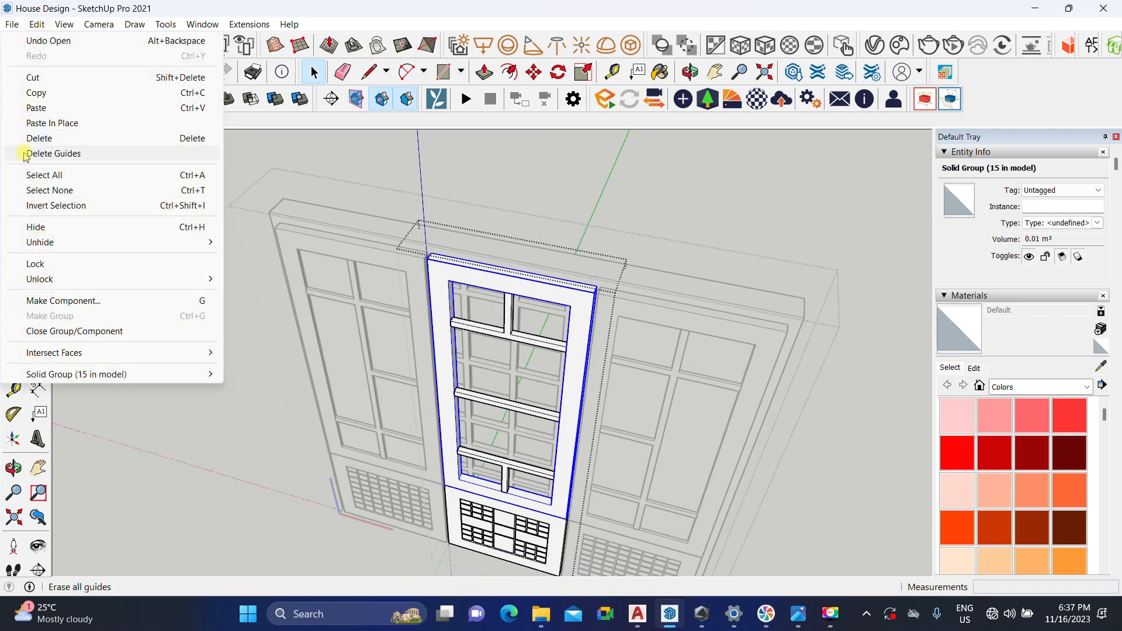
left_click(38, 123)
scroll(379, 306, "up", 2)
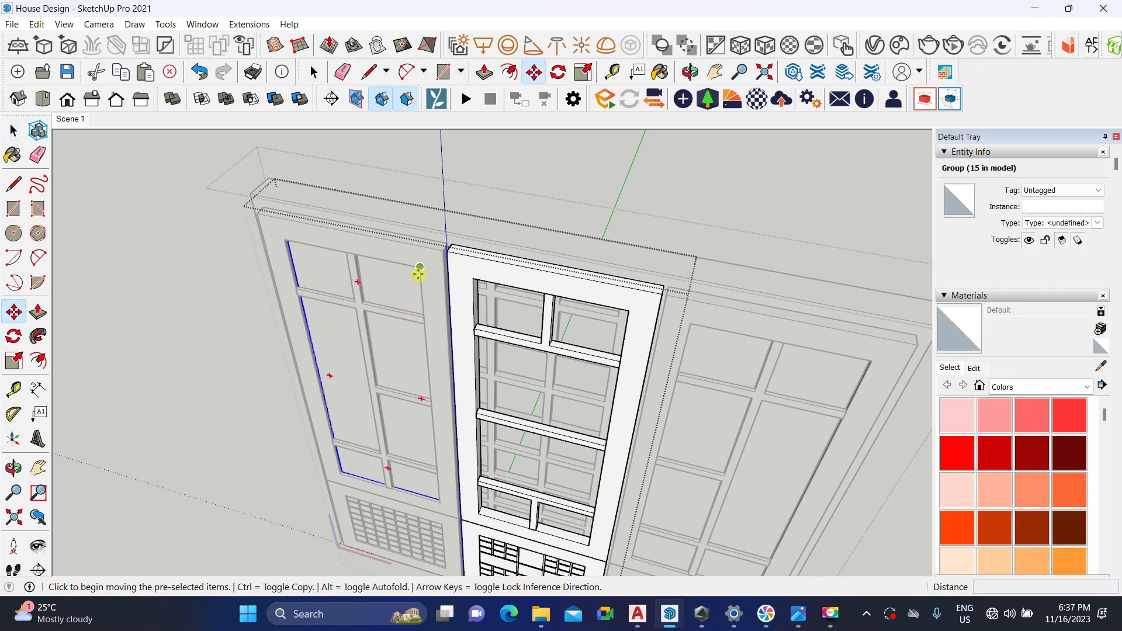
left_click(477, 288)
key("space")
Step: Delete the tall pane in the left column of the middle sash
middle_click_drag(529, 378, 493, 383)
scroll(481, 374, "up", 1)
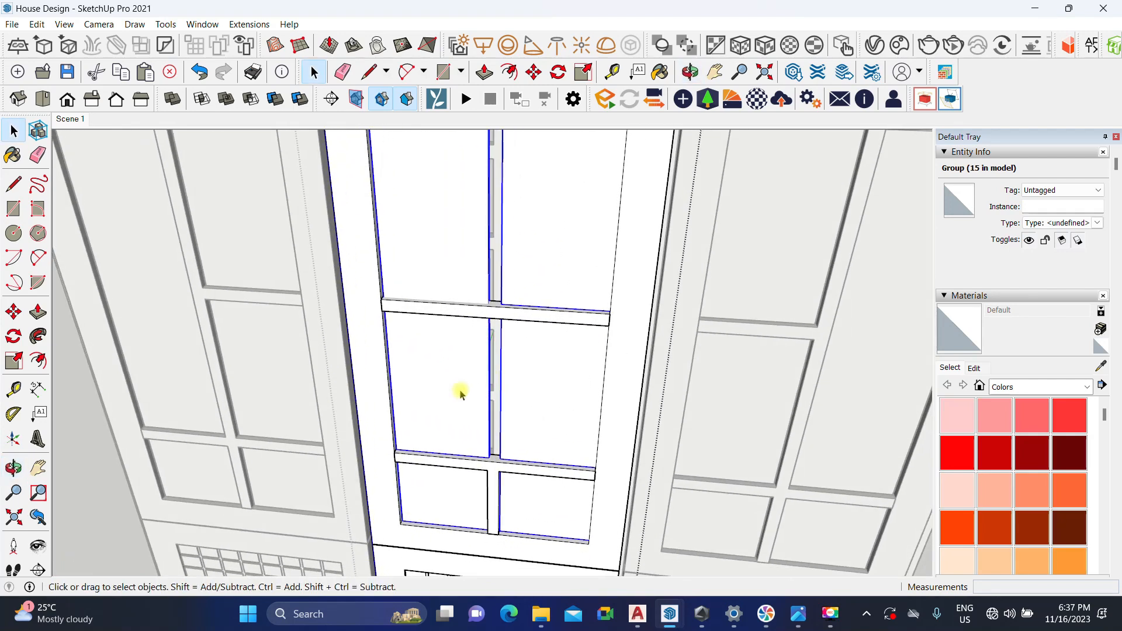
scroll(461, 392, "down", 2)
scroll(456, 393, "up", 1)
key("Delete")
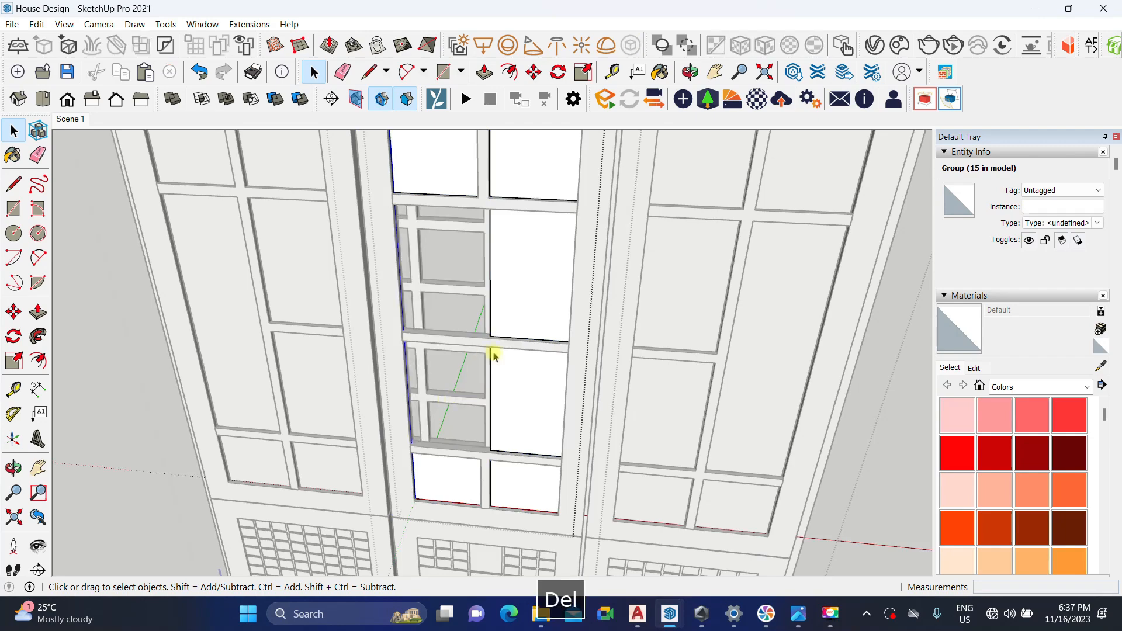
Step: Extend the side face of the pane above the middle crossbar across the full width of its opening
scroll(484, 351, "down", 3)
double_click(514, 333)
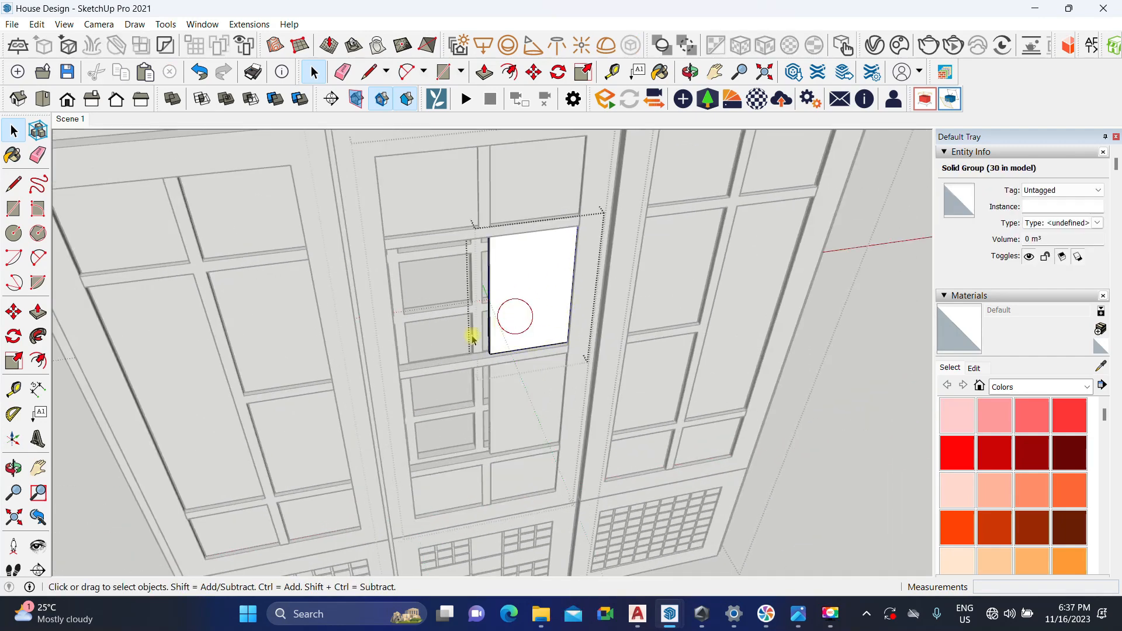
middle_click_drag(504, 319, 558, 376)
scroll(594, 381, "up", 3)
key("p")
scroll(602, 377, "up", 1)
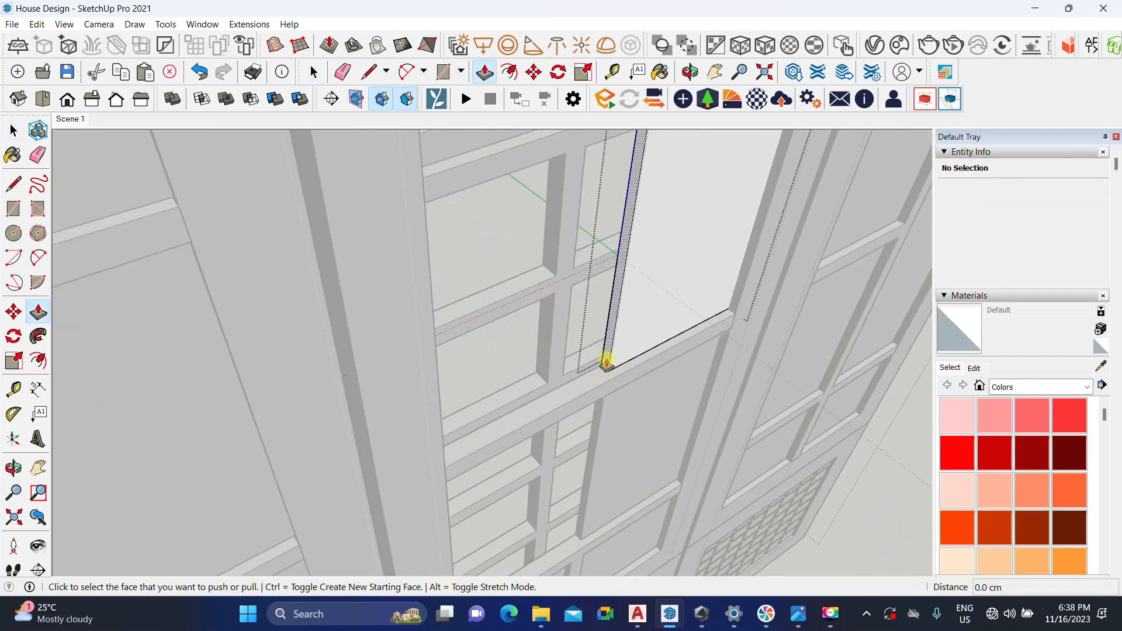
left_click(607, 359)
middle_click_drag(440, 461, 388, 437)
left_click(399, 438)
key("space")
scroll(386, 380, "down", 4)
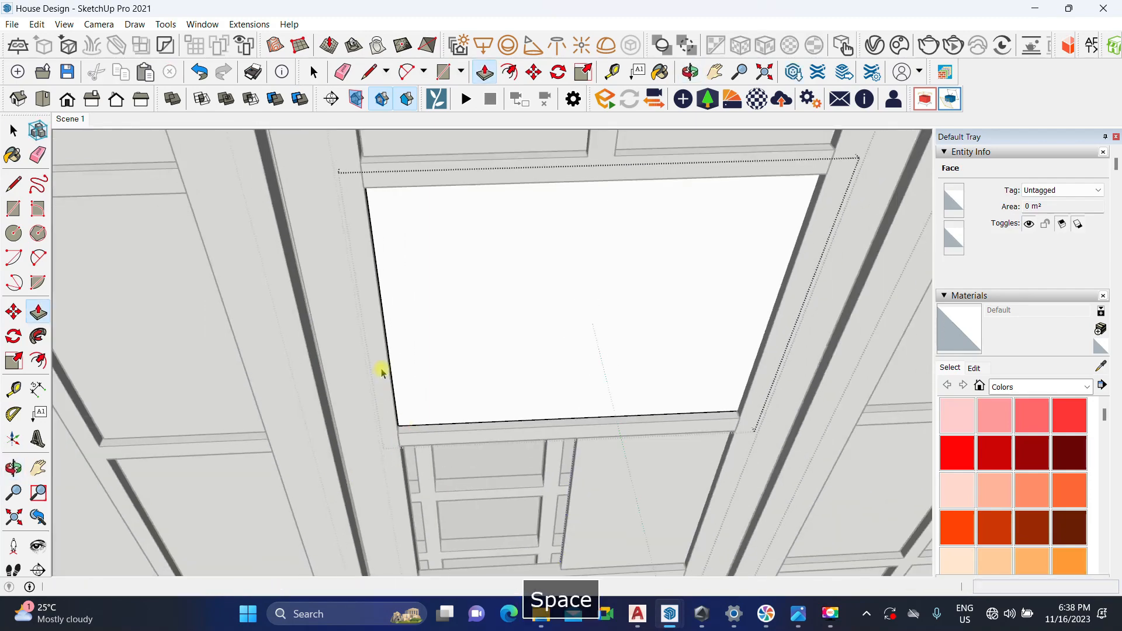
Step: Stretch the pane below the middle crossbar to the full width of its opening by moving its side face
double_click(535, 472)
middle_click_drag(536, 472, 534, 407)
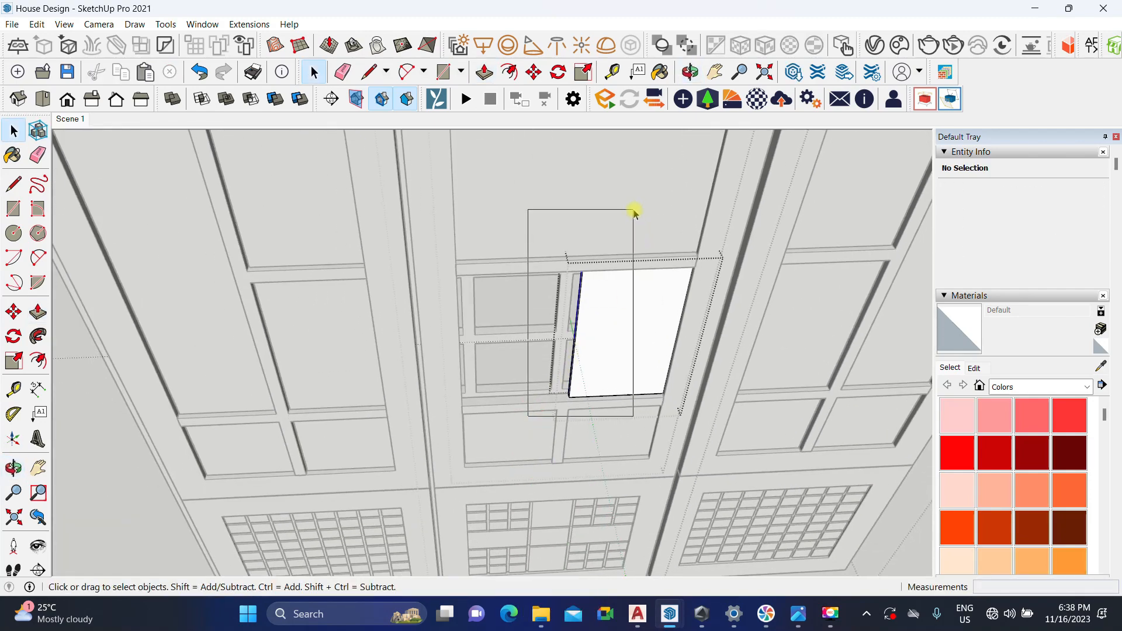
left_click_drag(635, 212, 635, 211)
scroll(582, 302, "up", 2)
middle_click_drag(390, 414, 380, 435)
key("space")
scroll(418, 316, "down", 5)
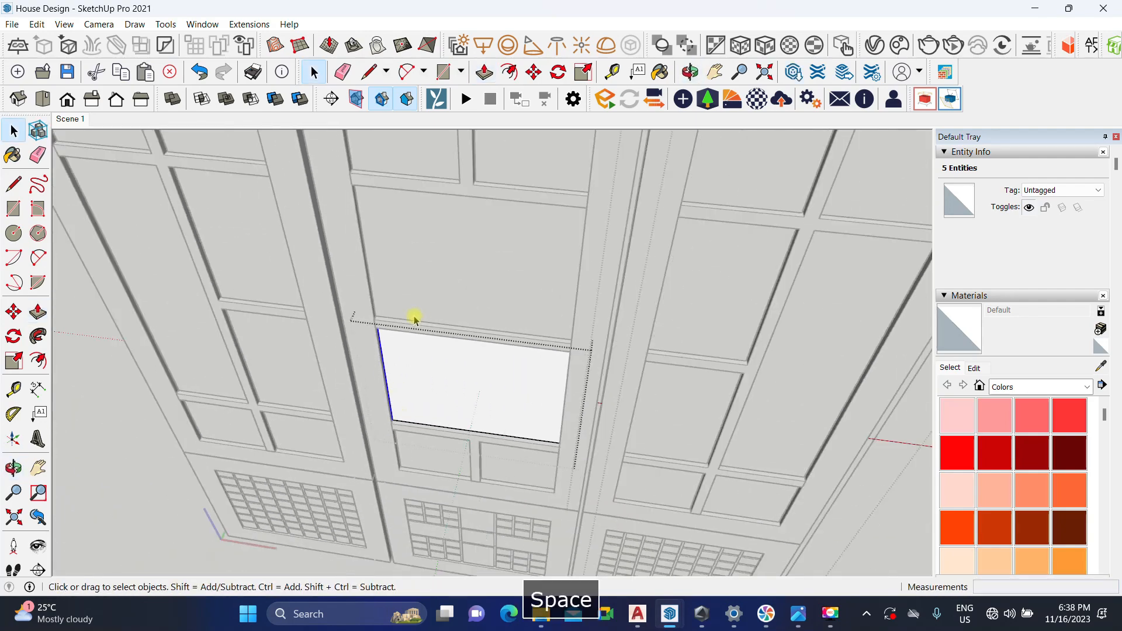
Step: Leave the window component, return to Scene 1 and examine the filled window in the house's front wall
middle_click_drag(315, 500, 535, 354)
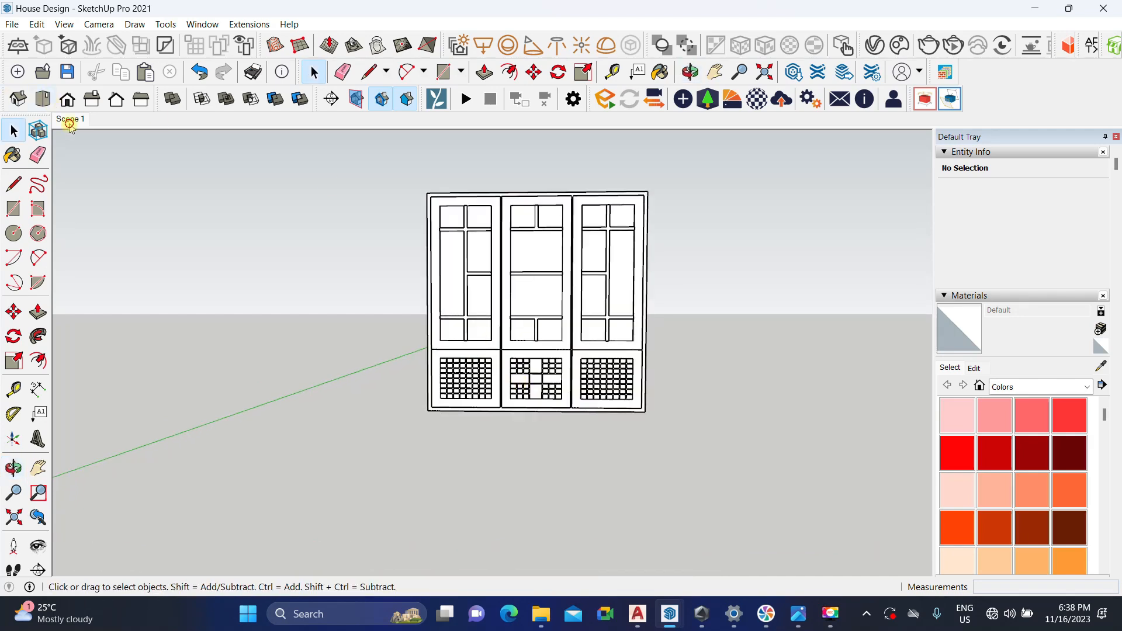
left_click(70, 121)
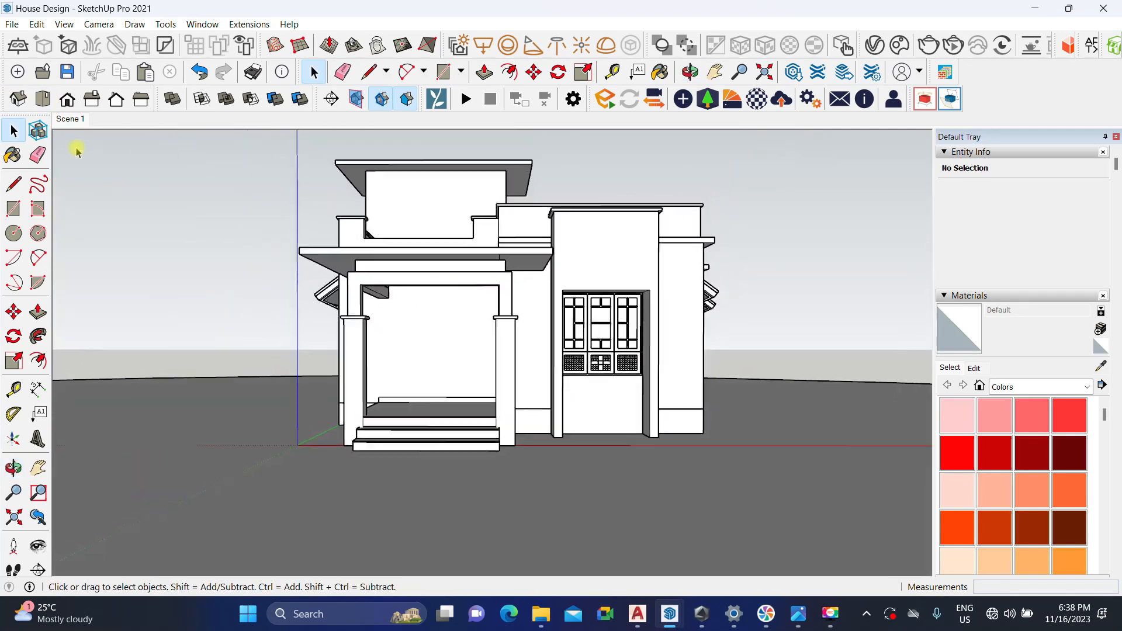
scroll(606, 349, "up", 8)
middle_click_drag(586, 332, 457, 388)
scroll(471, 324, "down", 2)
scroll(443, 339, "up", 2)
double_click(442, 274)
scroll(443, 272, "up", 2)
scroll(451, 257, "down", 3)
left_click(453, 267)
scroll(453, 267, "down", 6)
middle_click_drag(483, 296, 316, 409)
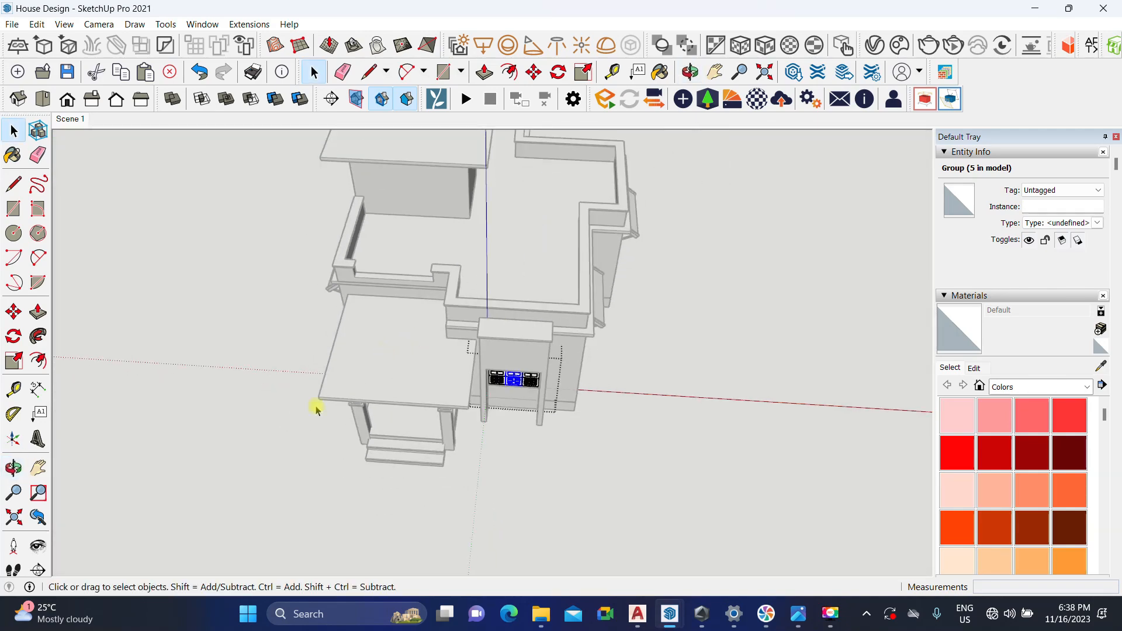
left_click(299, 374)
Step: Draw a 5 by 5 cm square at the left inner corner of the front roof parapet's gap and group it
middle_click_drag(357, 324, 305, 365)
scroll(361, 363, "up", 7)
key("r")
scroll(305, 365, "up", 3)
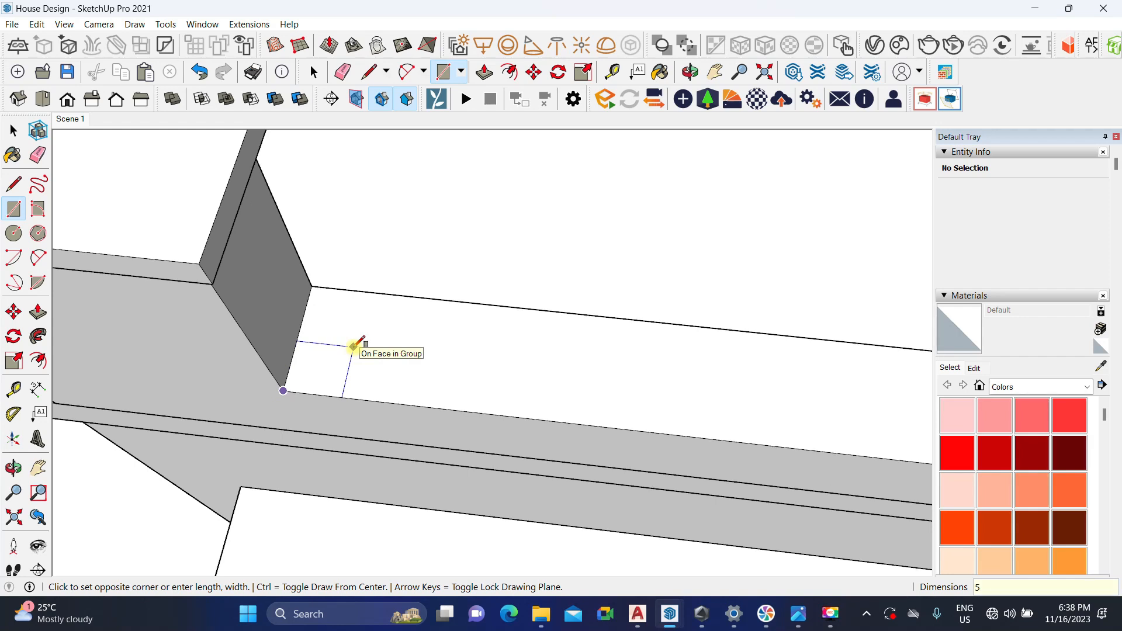
type("5,5")
key("Return")
key("space")
middle_click_drag(290, 325, 300, 381)
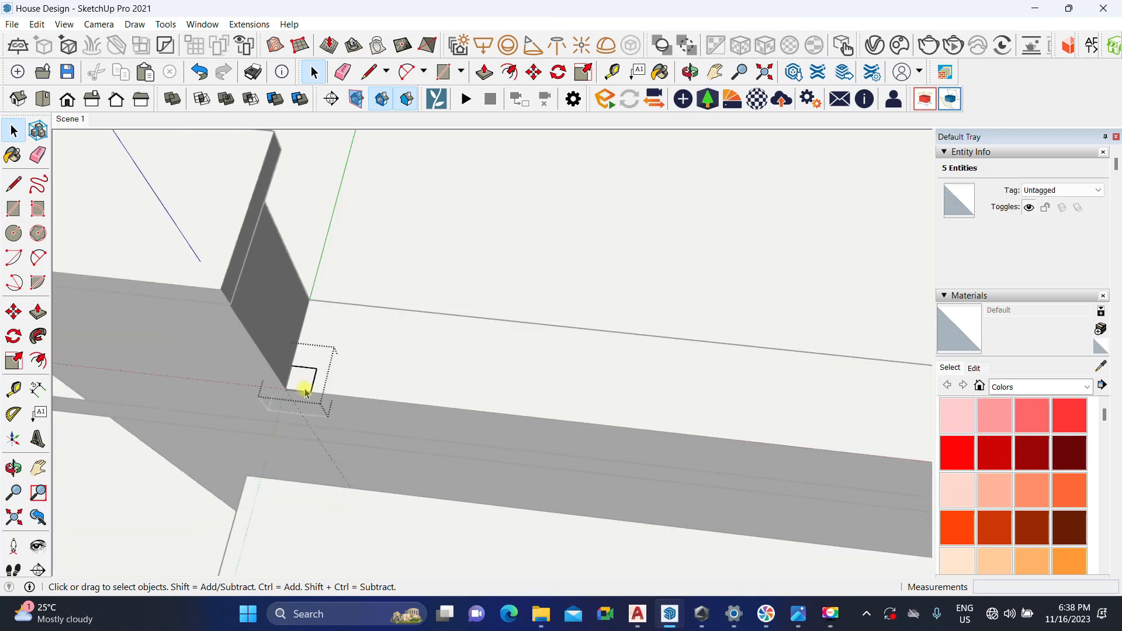
Step: Pull the square up 40 cm into a post reaching the underside of the parapet cap
key("p")
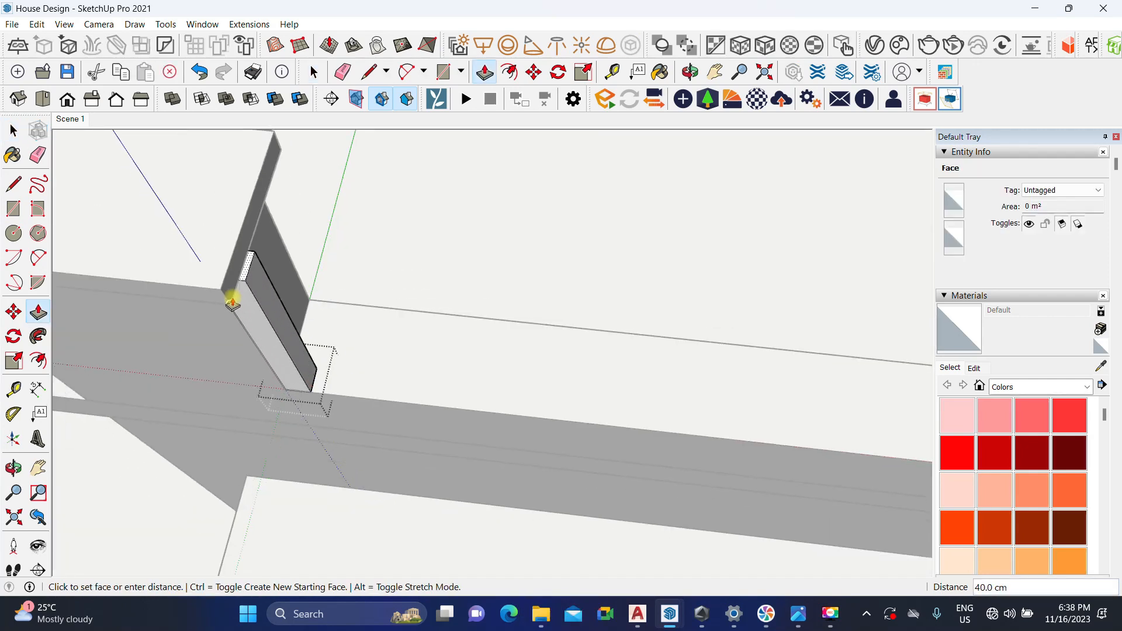
left_click(230, 304)
key("space")
Step: Copy the post from its bottom corner to the opposite end of the parapet gap
middle_click_drag(230, 304, 316, 375)
key("m")
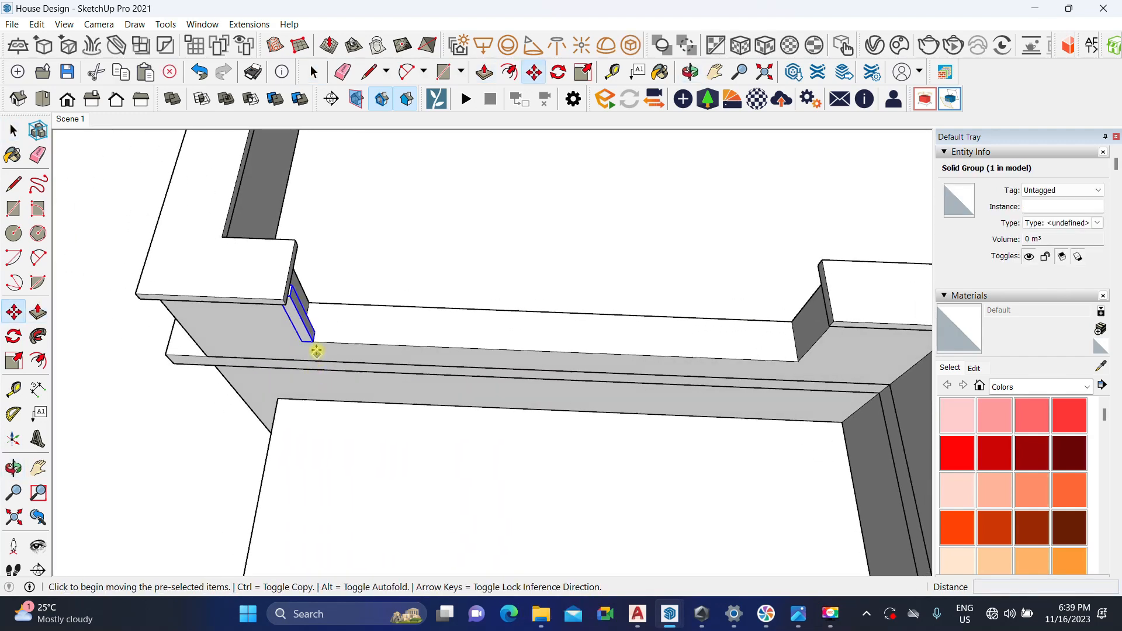
left_click(312, 345)
key("ctrl")
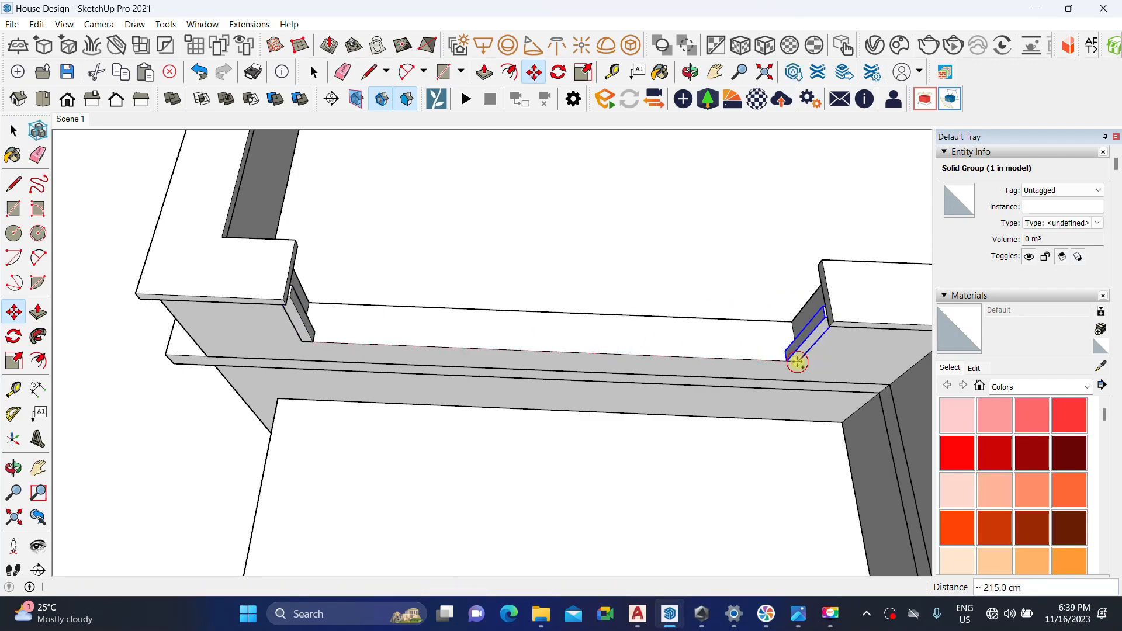
left_click(797, 361)
key("space")
Step: Group the two end posts of the parapet gap together
scroll(319, 335, "up", 2)
key("ctrl+g")
scroll(301, 352, "down", 4)
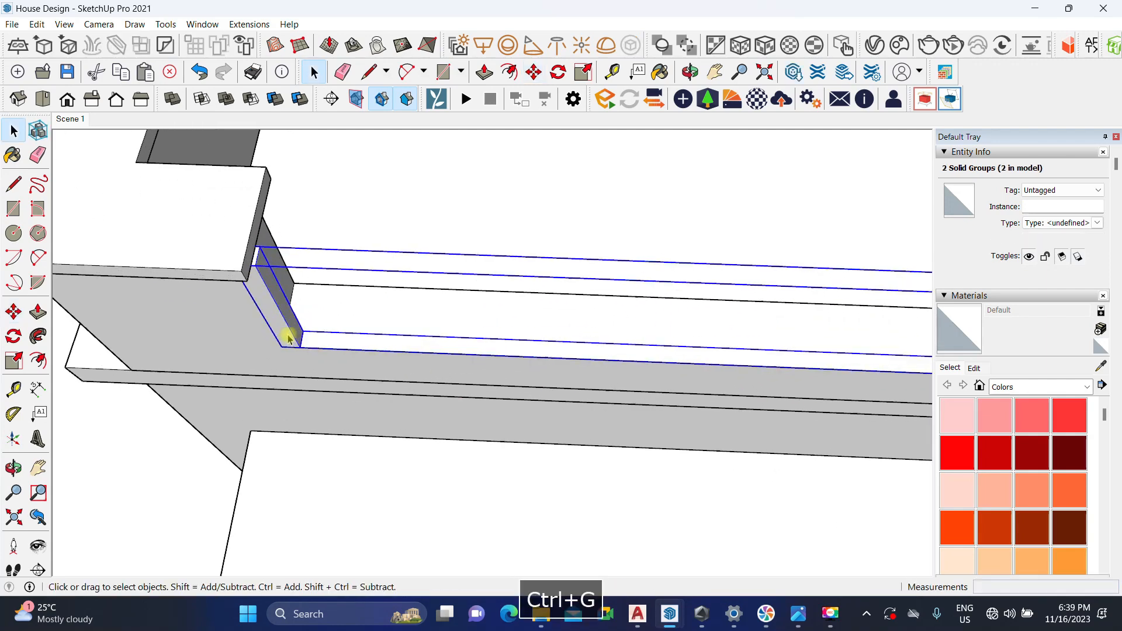
Step: Try to array the left post across the gap by copying it to the far end and dividing the distance
key("m")
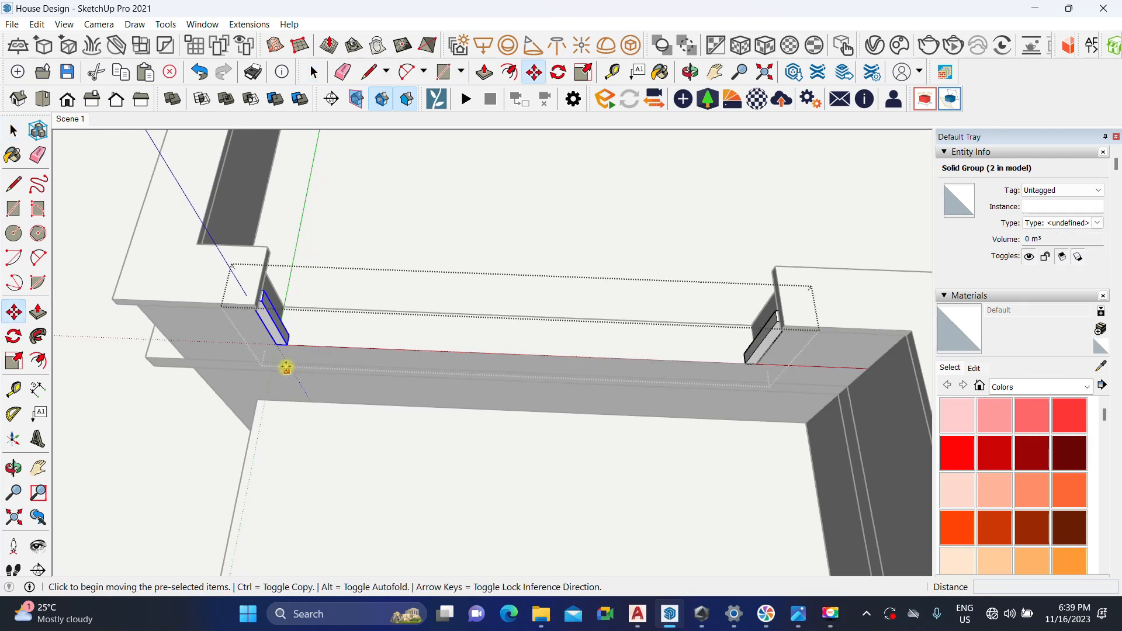
left_click(284, 344)
key("ctrl")
scroll(709, 344, "up", 3)
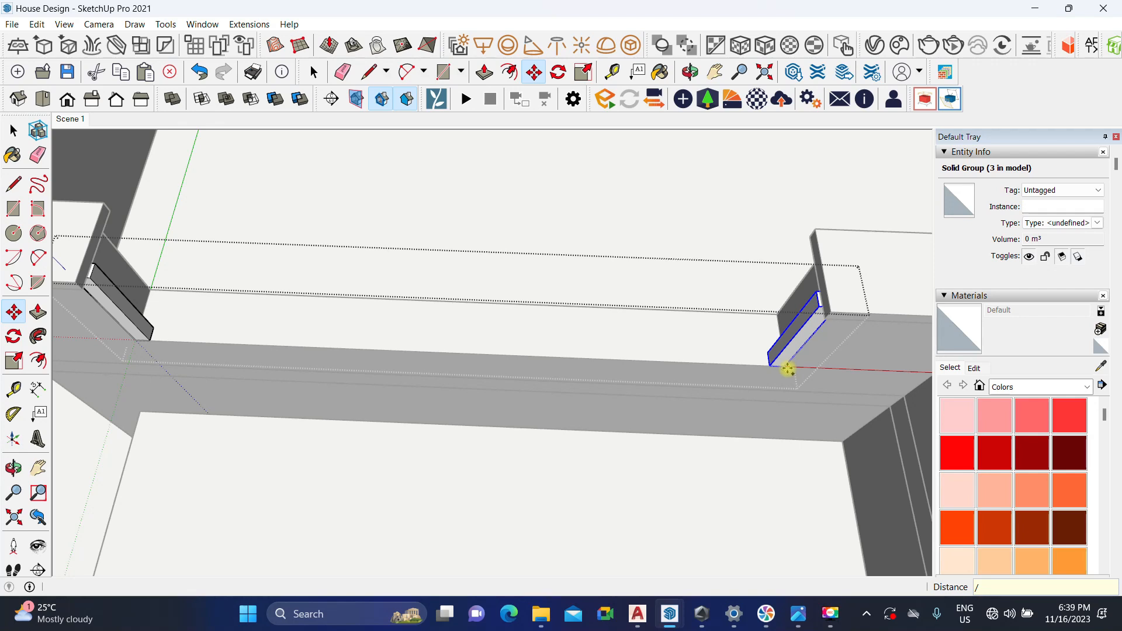
key("Return")
key("space")
Step: Check the arrayed posts along the parapet gap and undo the array
scroll(704, 414, "down", 2)
middle_click_drag(446, 433, 460, 228)
middle_click_drag(459, 227, 486, 383, "shift")
mouse_move(370, 350)
middle_mouse_down()
mouse_move(384, 283)
mouse_move(381, 331)
middle_mouse_up()
scroll(381, 332, "up", 1)
key("ctrl+z")
scroll(371, 415, "up", 5)
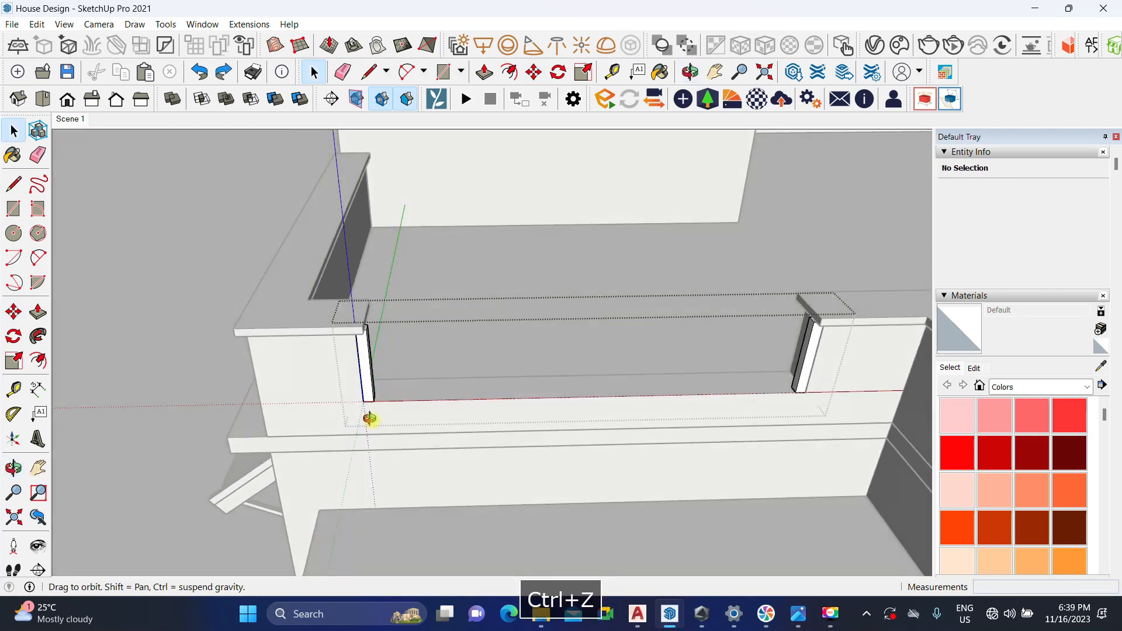
Step: Move the left post 5 cm sideways into the adjoining parapet wall
key("m")
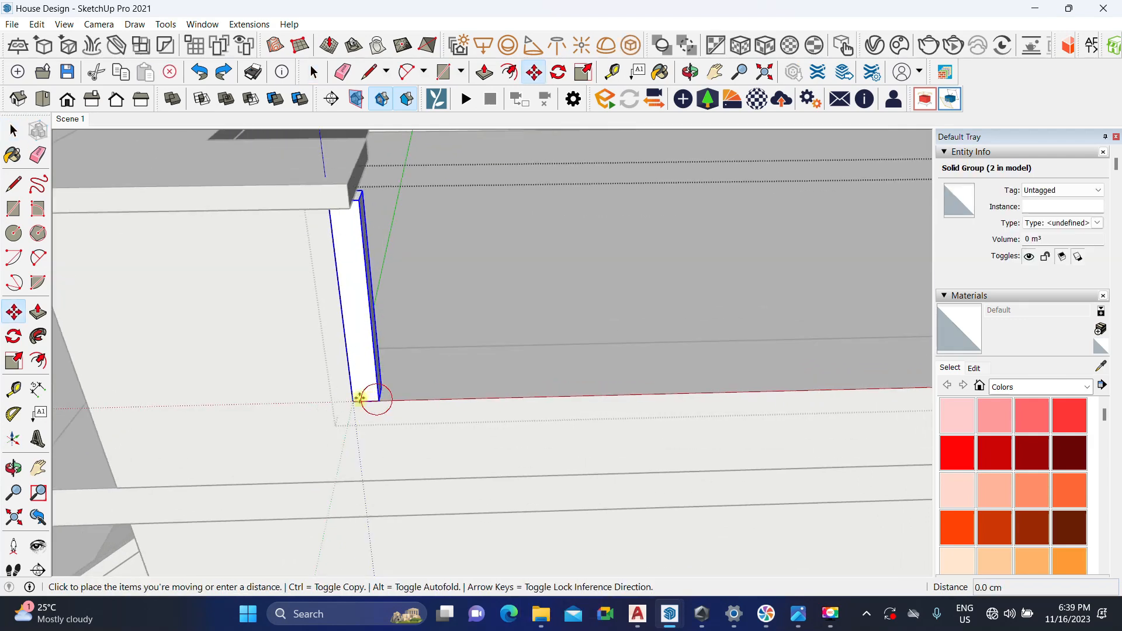
left_click(378, 400)
left_click(354, 401)
key("space")
scroll(233, 333, "down", 5)
Step: Move the right post 5 cm sideways into its adjoining parapet wall
scroll(696, 349, "up", 3)
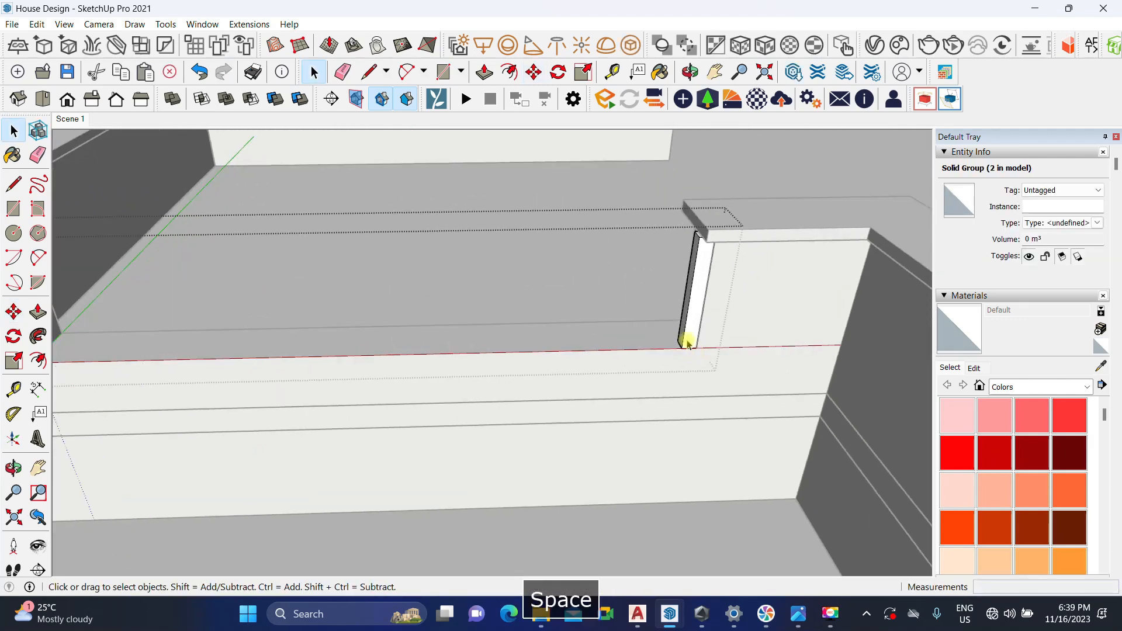
scroll(696, 364, "up", 2)
key("m")
left_click(693, 341)
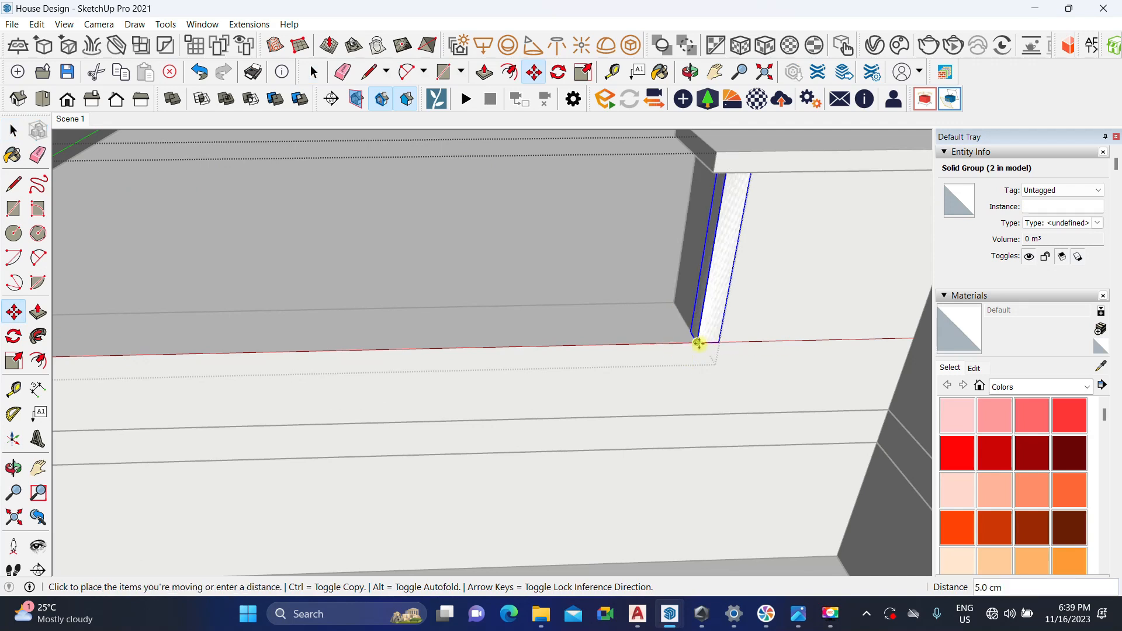
key("space")
Step: Delete the post at the right end of the parapet gap
scroll(687, 332, "down", 5)
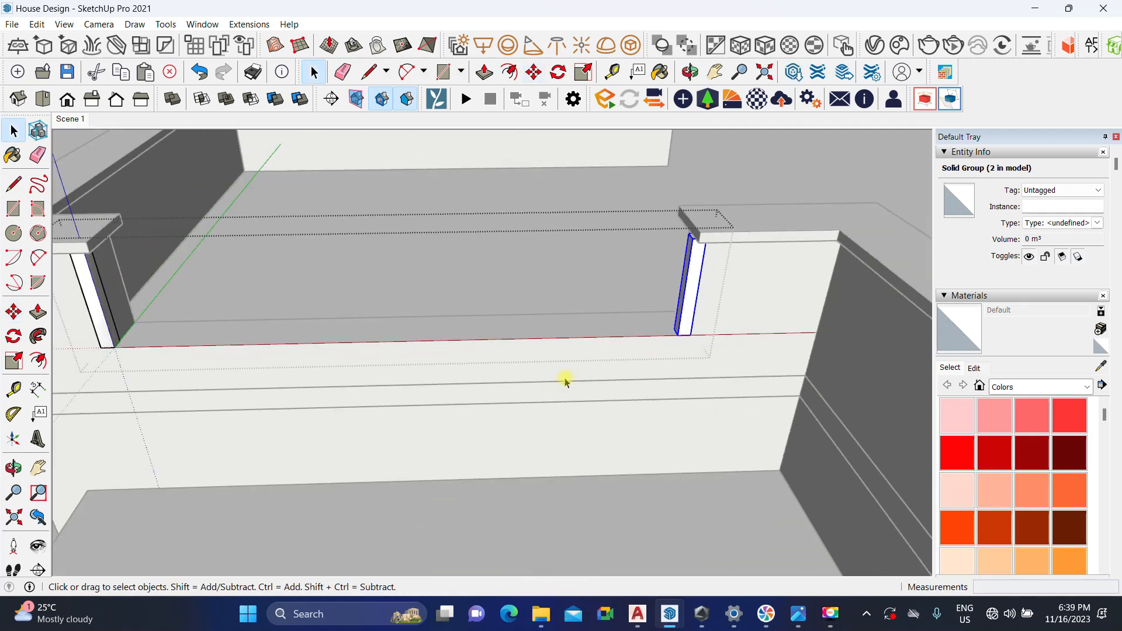
key("Delete")
scroll(351, 386, "down", 1)
scroll(113, 352, "up", 2)
Step: Copy the left end post to the opposite parapet wall and divide the span into 12 equal intervals with posts
left_click(99, 356)
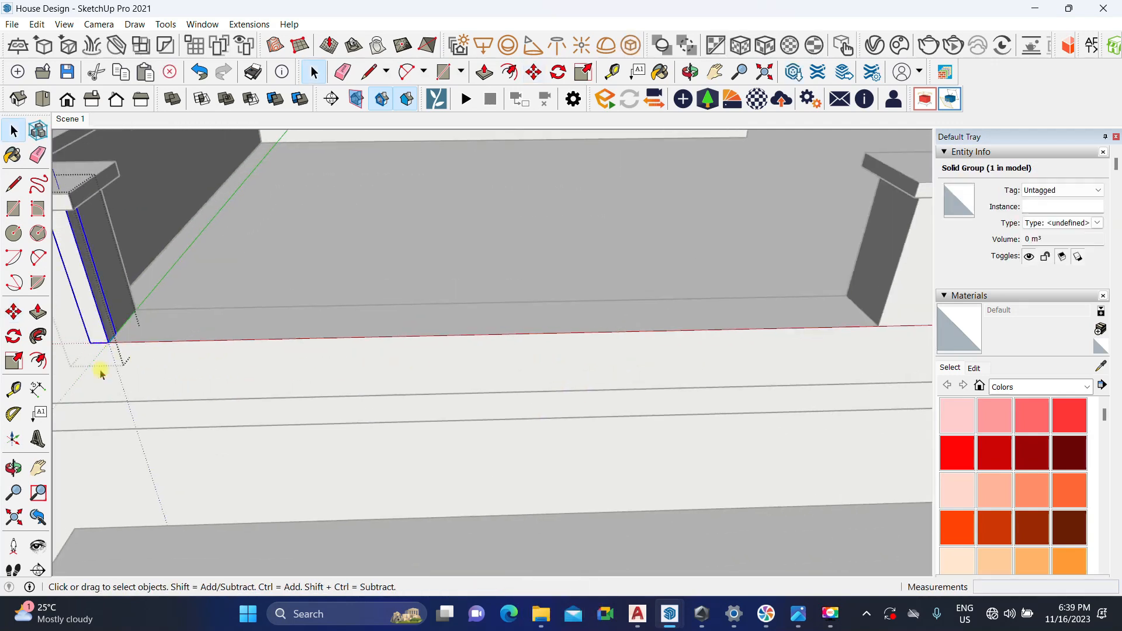
left_click(109, 342)
key("ctrl")
scroll(126, 371, "down", 1)
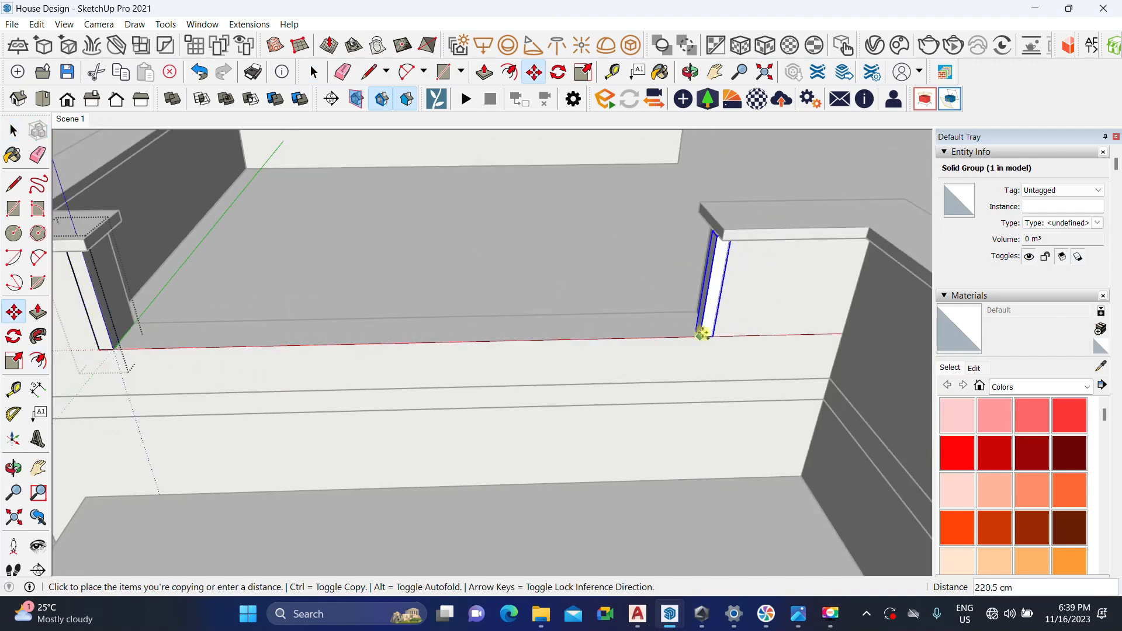
left_click(710, 334)
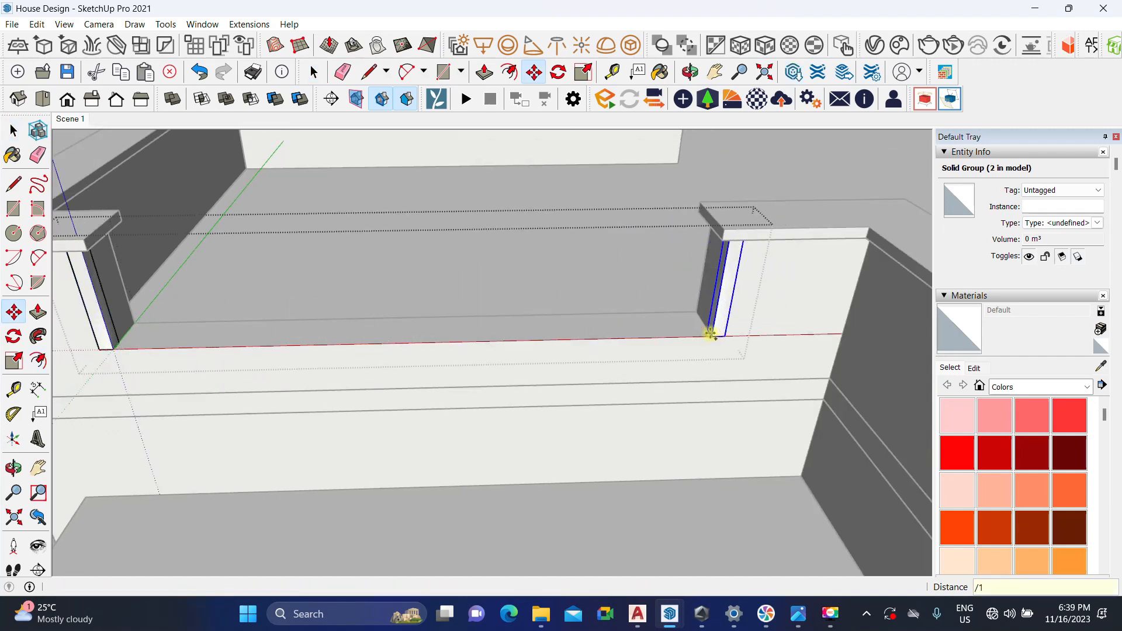
type("/12")
key("Return")
Step: Delete the two end posts embedded in the parapet walls
key("space")
middle_click_drag(741, 304, 402, 298)
key("Delete")
scroll(437, 327, "down", 3)
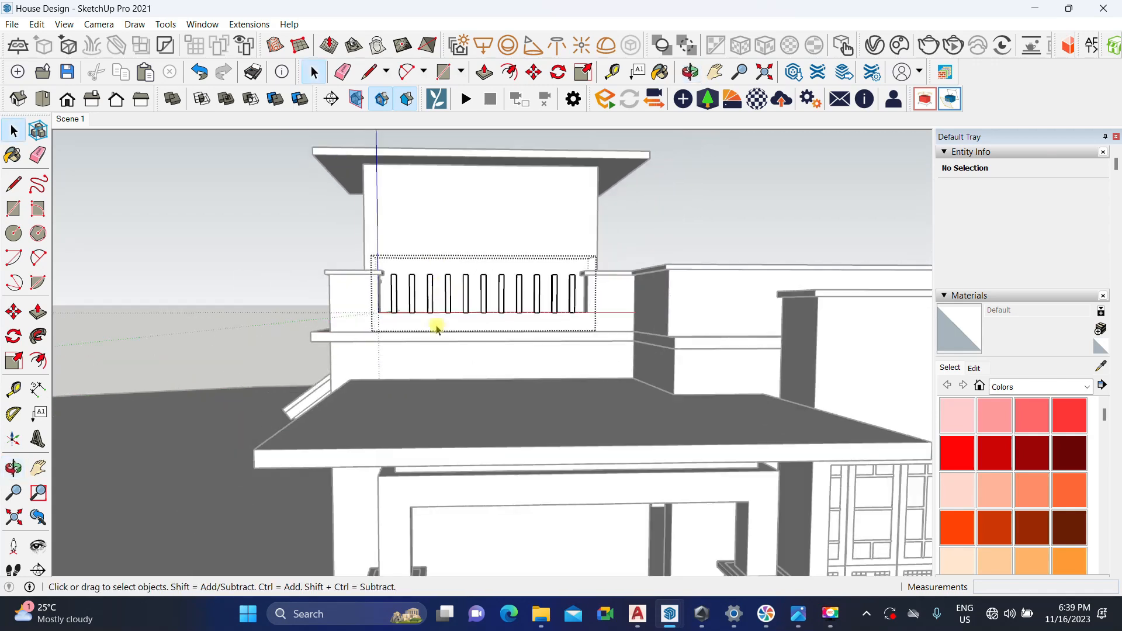
Step: Make a copy of the second post rotated 90° about its midpoint to form a horizontal bar
scroll(420, 251, "up", 3)
middle_click_drag(421, 251, 408, 396)
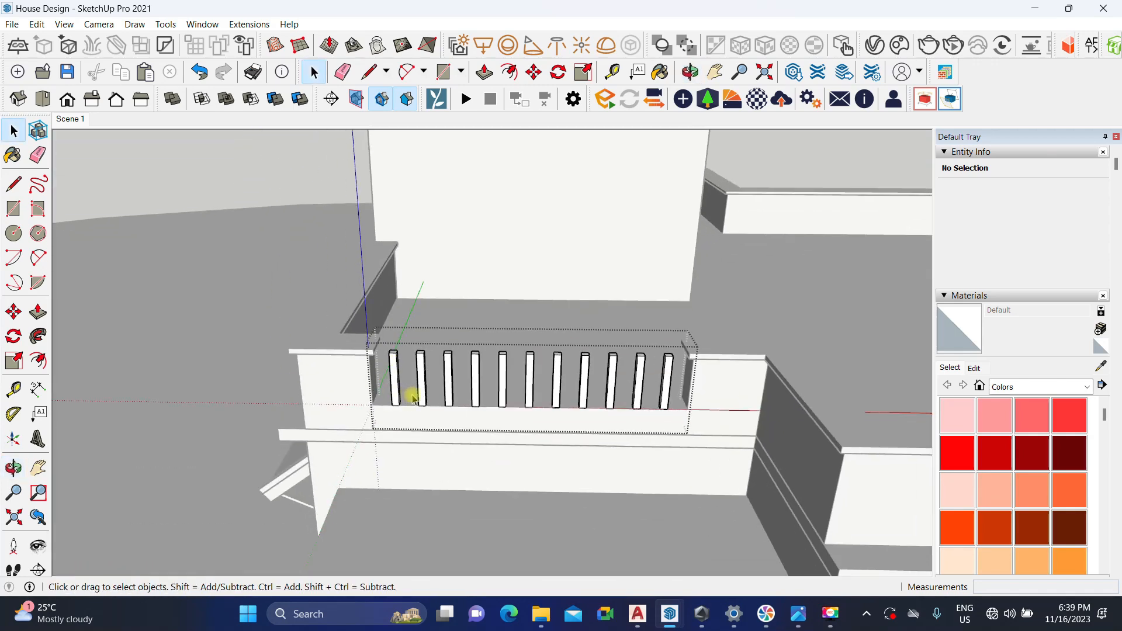
scroll(408, 395, "up", 4)
left_click(427, 386)
scroll(427, 386, "up", 5)
key("q")
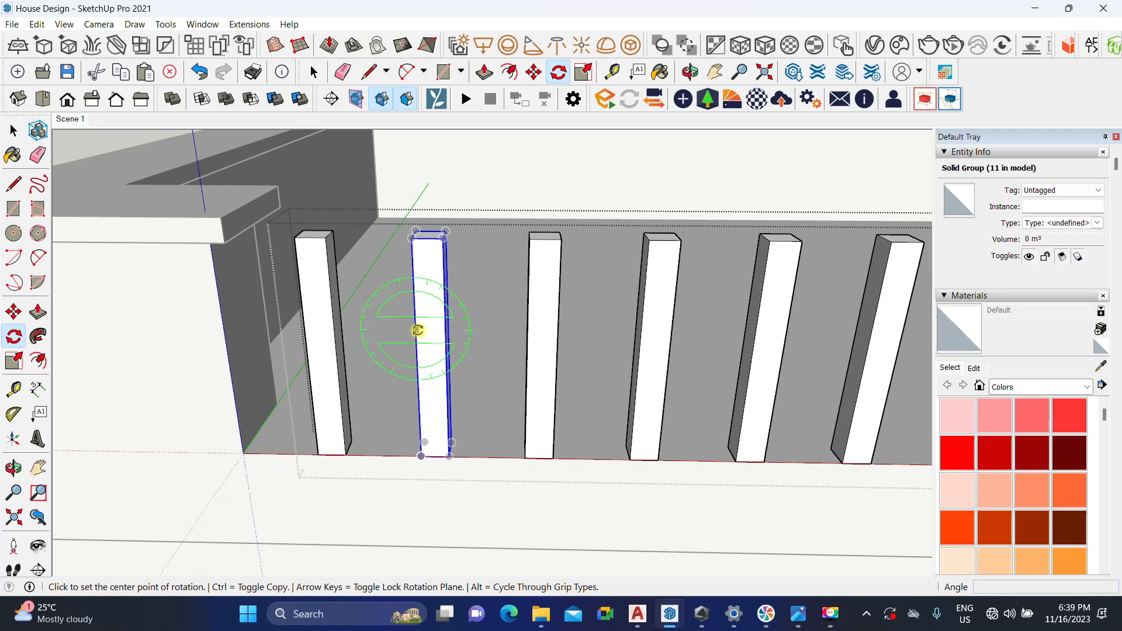
left_click(415, 282)
key("ctrl")
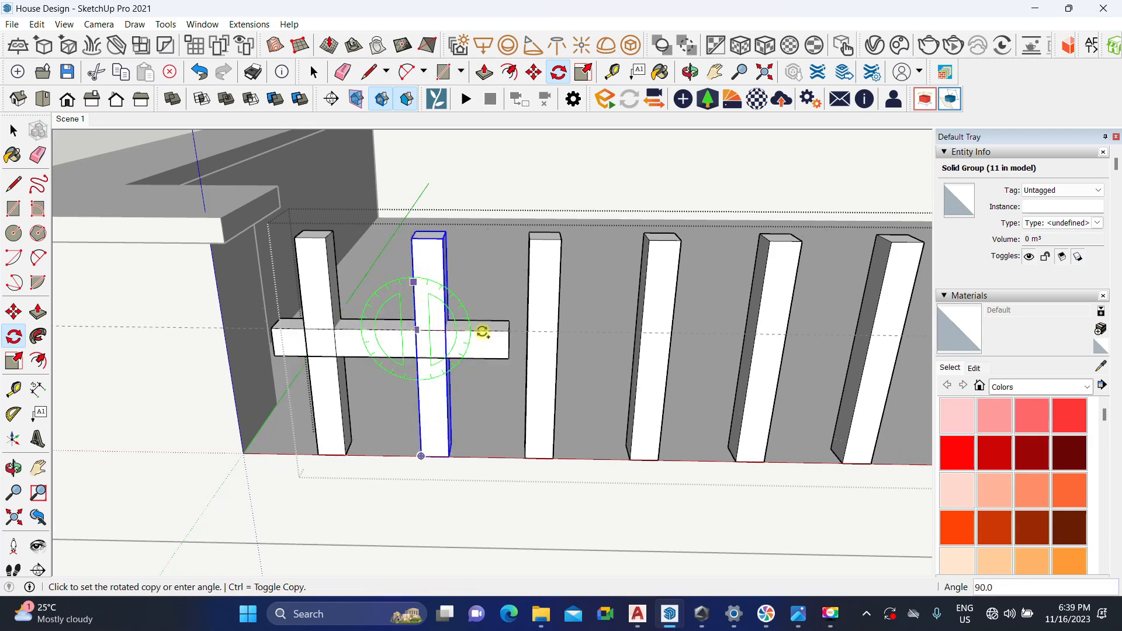
left_click(482, 331)
key("space")
Step: Move the horizontal bar onto the top of the first post as the start of the top rail
key("m")
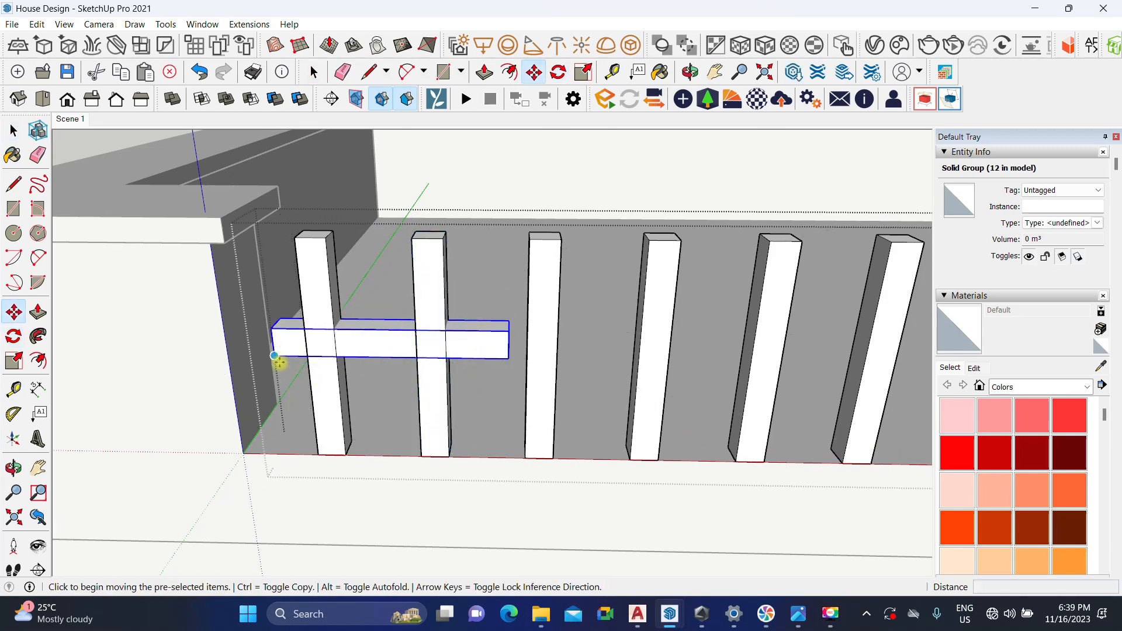
left_click(285, 351)
left_click(309, 245)
key("space")
middle_click_drag(309, 245, 339, 295)
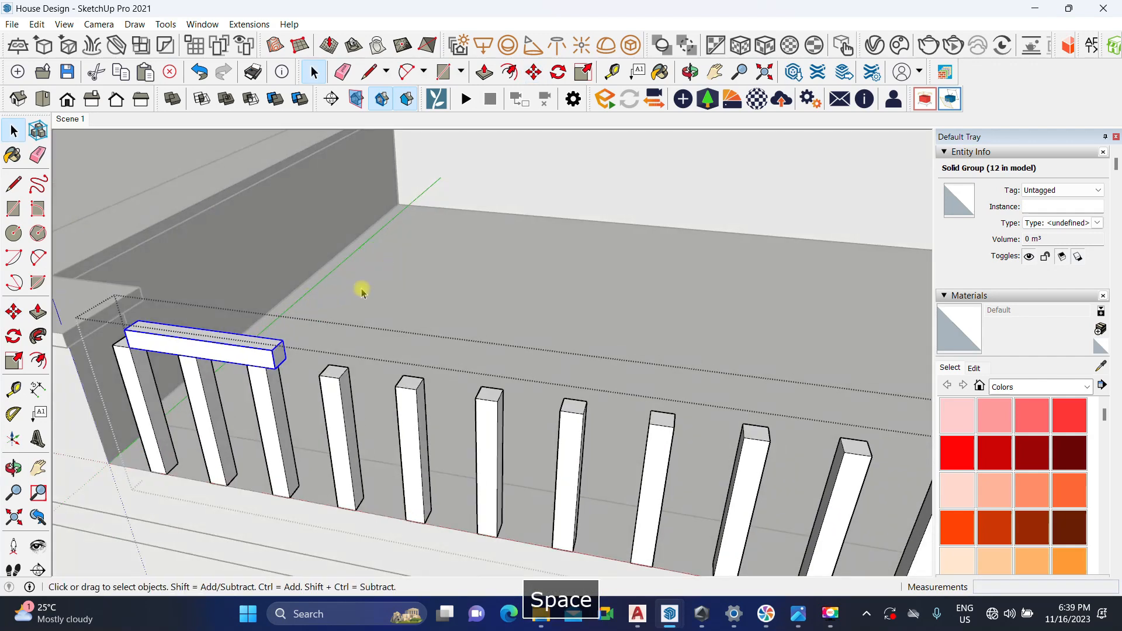
Step: Open the top rail group and extend its right end face across the posts to the right parapet wall
double_click(261, 354)
scroll(257, 352, "down", 4)
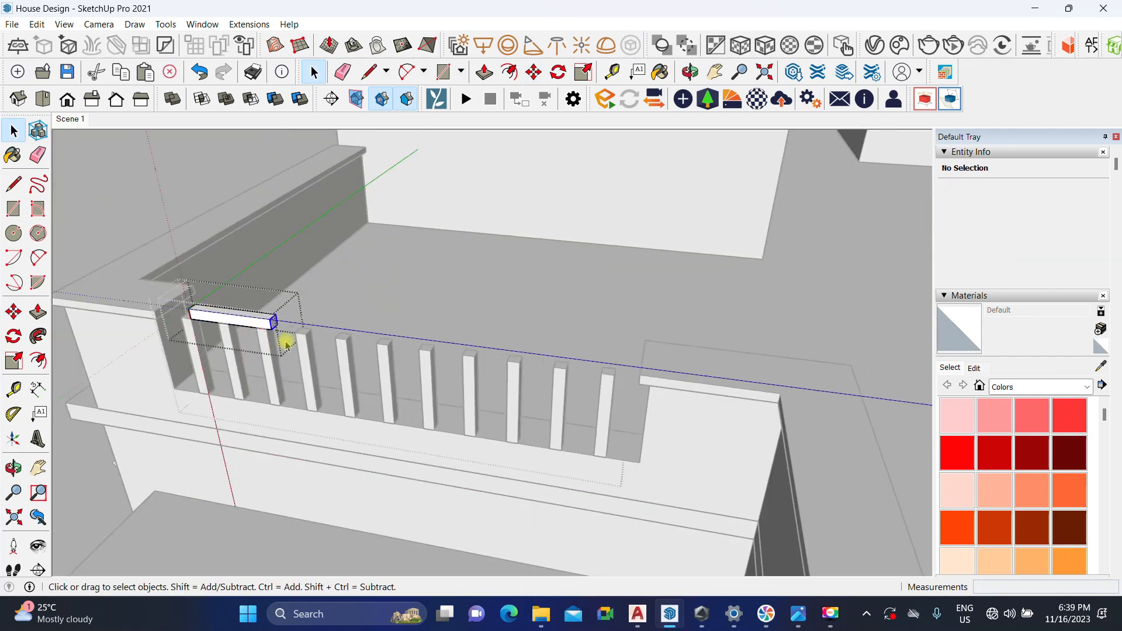
scroll(294, 335, "up", 3)
key("p")
left_click(264, 308)
scroll(304, 330, "down", 3)
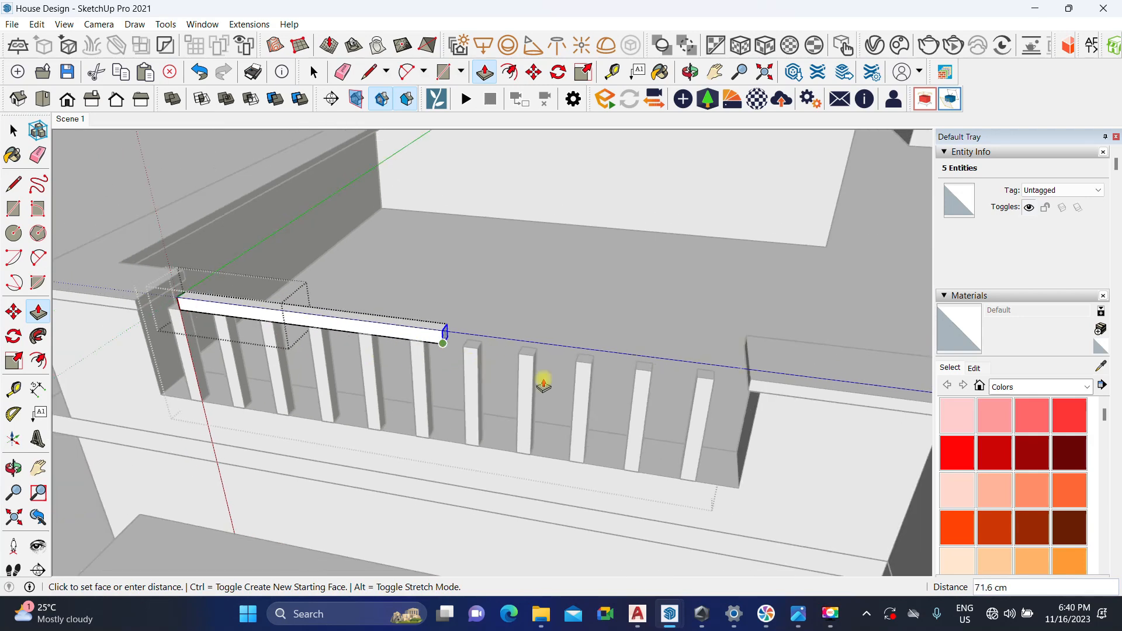
scroll(567, 379, "up", 2)
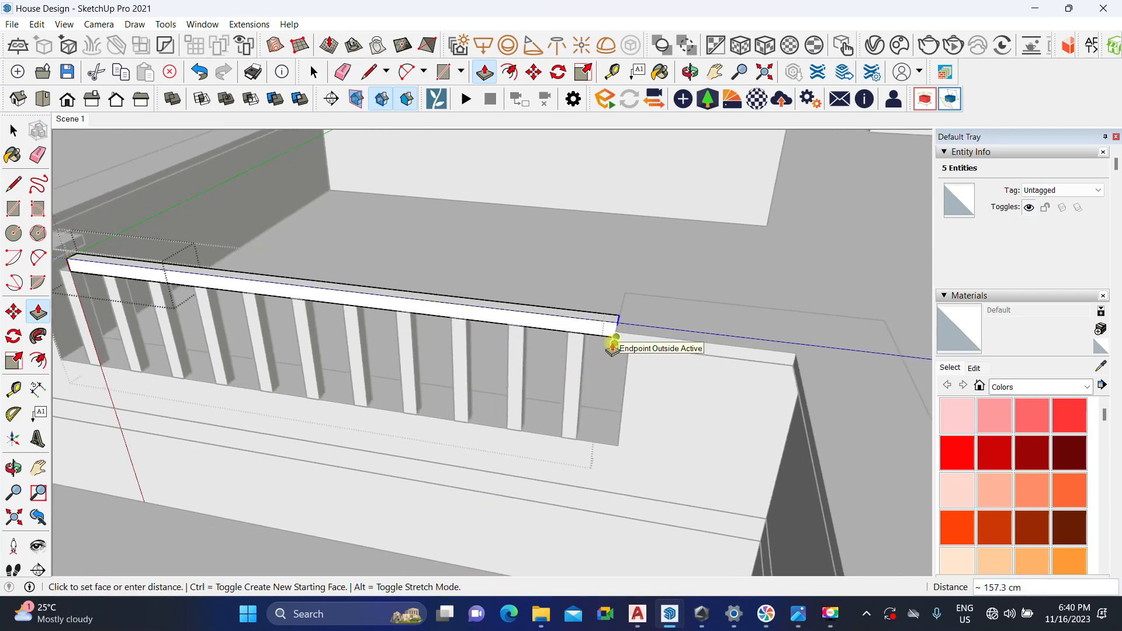
left_click(613, 344)
scroll(619, 336, "down", 3)
key("space")
Step: Extend the top rail's left end face to the left parapet wall and leave the railing group
scroll(318, 267, "up", 2)
middle_click_drag(331, 274, 584, 361, "shift")
scroll(584, 369, "up", 3)
left_click_drag(515, 379, 588, 316)
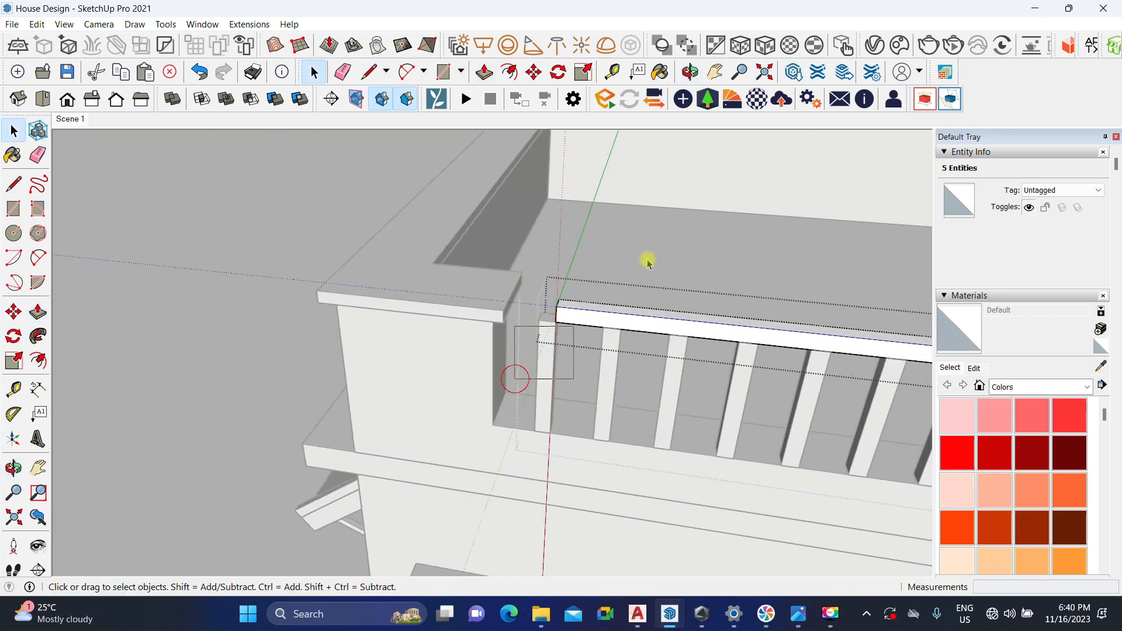
scroll(559, 315, "up", 4)
key("p")
left_click(558, 318)
left_click(447, 320)
key("space")
middle_click_drag(449, 285, 386, 381)
scroll(392, 317, "down", 2)
left_click(254, 310)
Step: Move the whole railing group down 1 cm to line up with the parapet cap's top edge
scroll(439, 297, "up", 3)
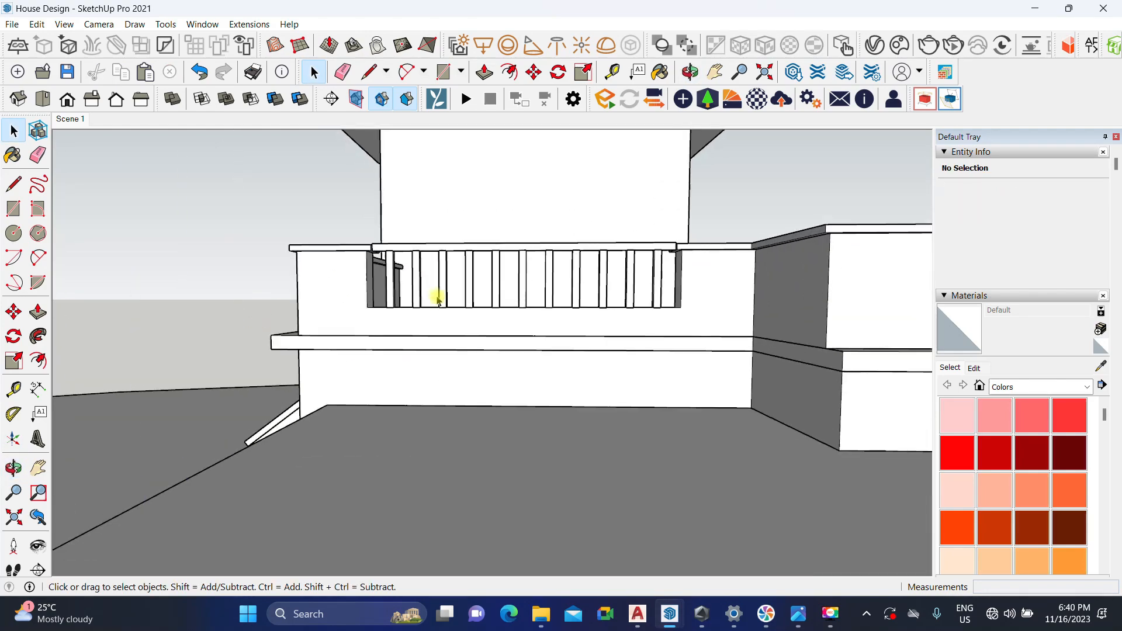
scroll(390, 261, "up", 2)
middle_click_drag(397, 267, 345, 488)
left_click(326, 370)
scroll(328, 371, "up", 5)
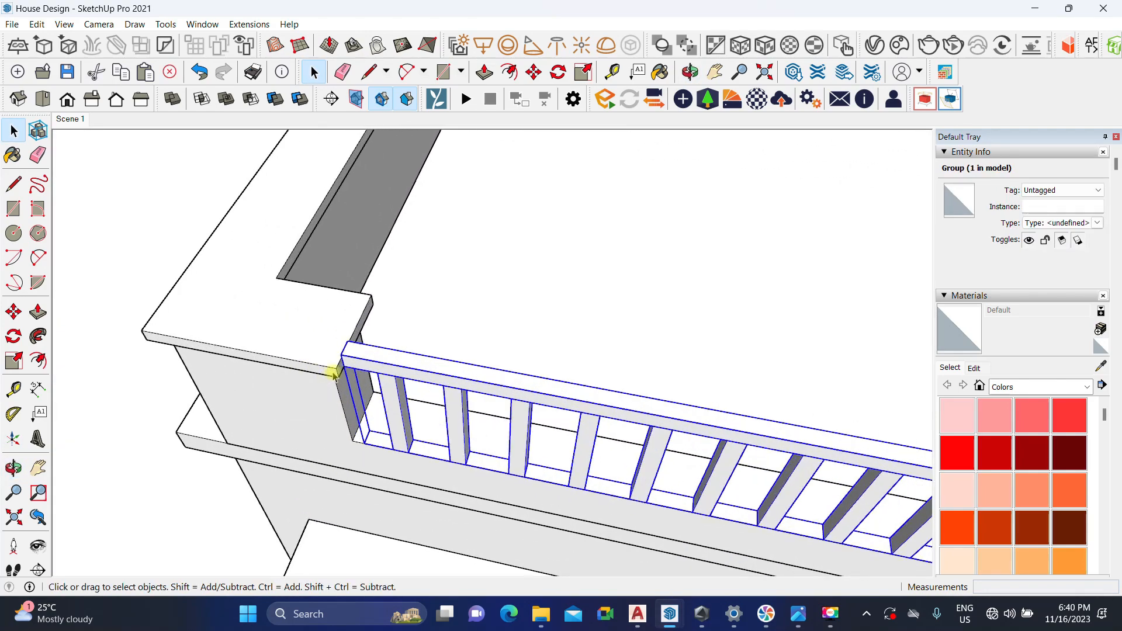
key("m")
left_click(342, 343)
scroll(356, 333, "up", 1)
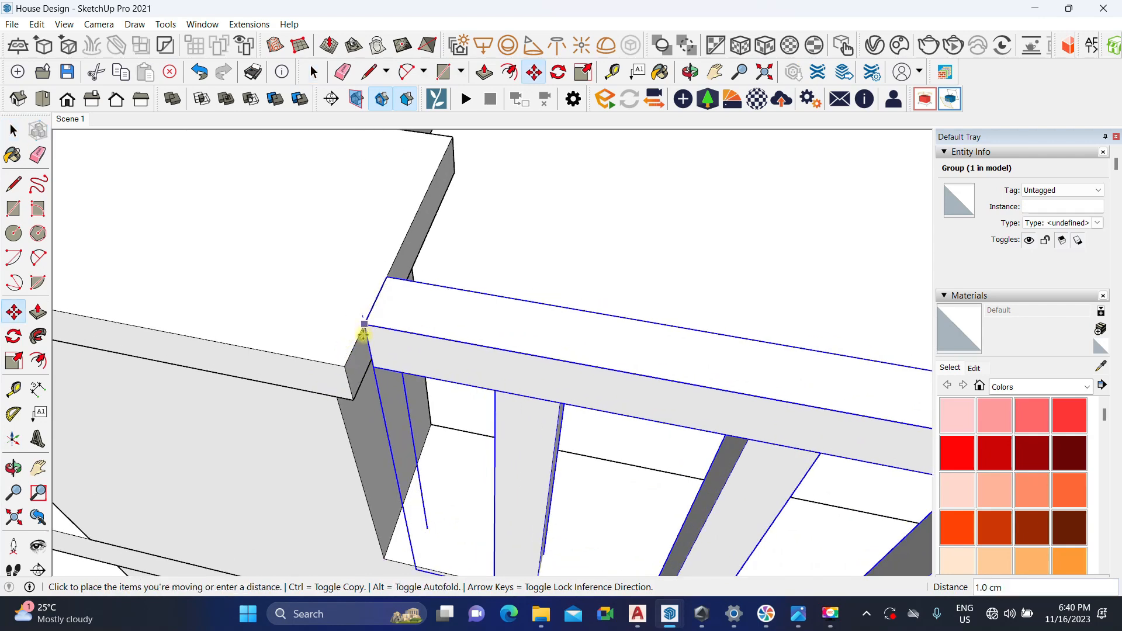
key("space")
Step: Try to set the railing group back from the parapet's front edge and undo the railing moves
middle_click_drag(368, 325, 380, 442)
scroll(462, 270, "down", 5)
scroll(381, 393, "up", 8)
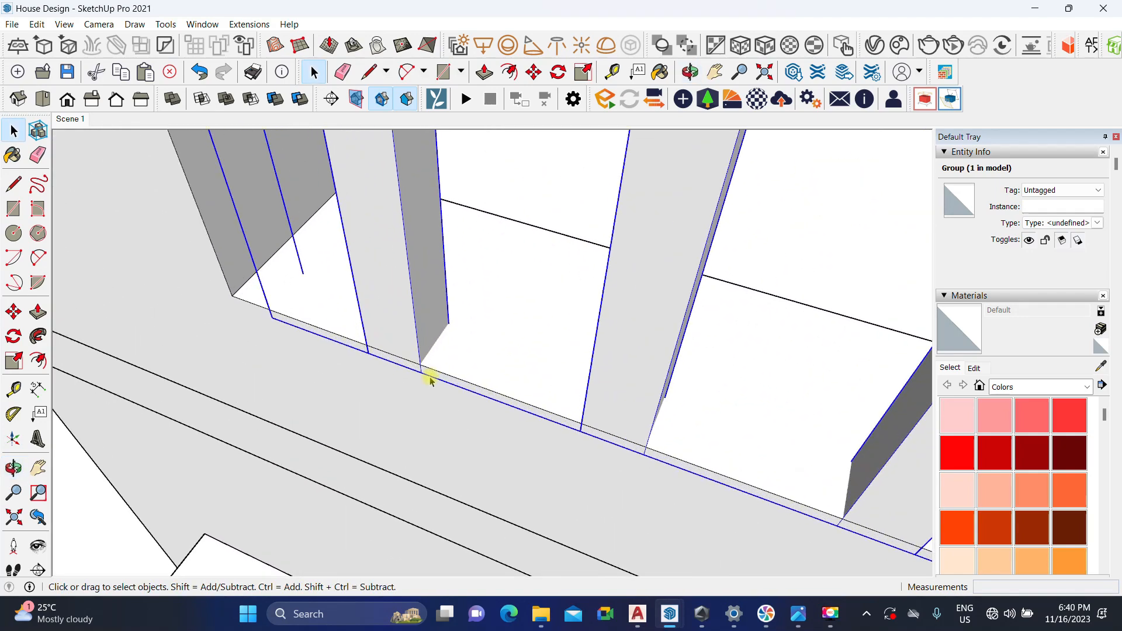
key("m")
left_click(419, 360)
key("space")
middle_click_drag(366, 343, 512, 379)
scroll(520, 346, "down", 5)
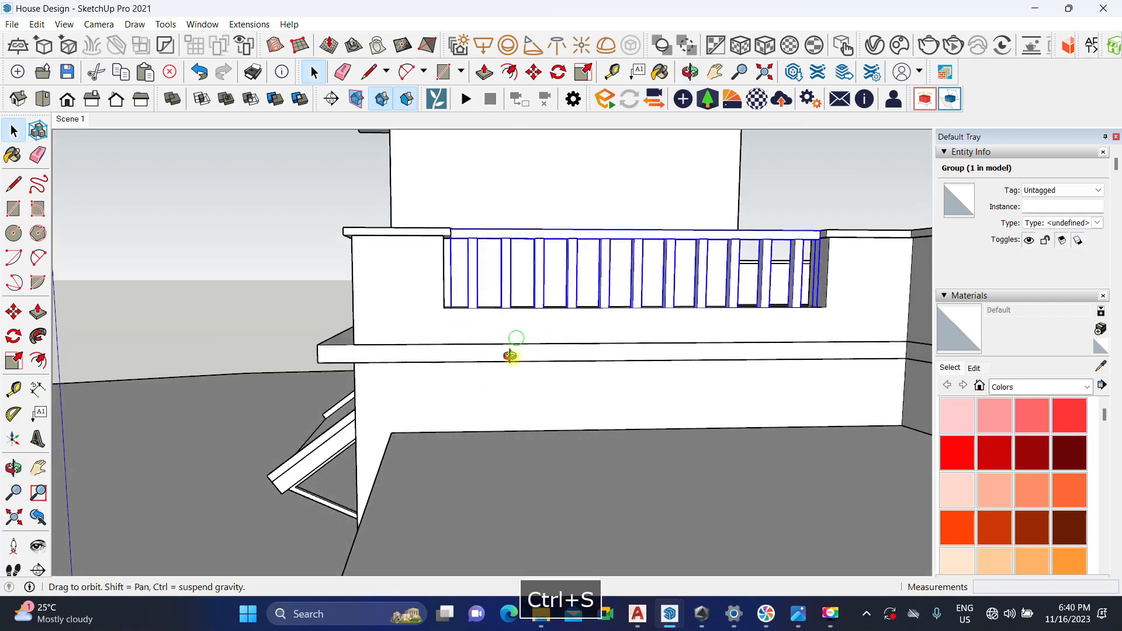
middle_click_drag(514, 343, 500, 406)
key("ctrl+z")
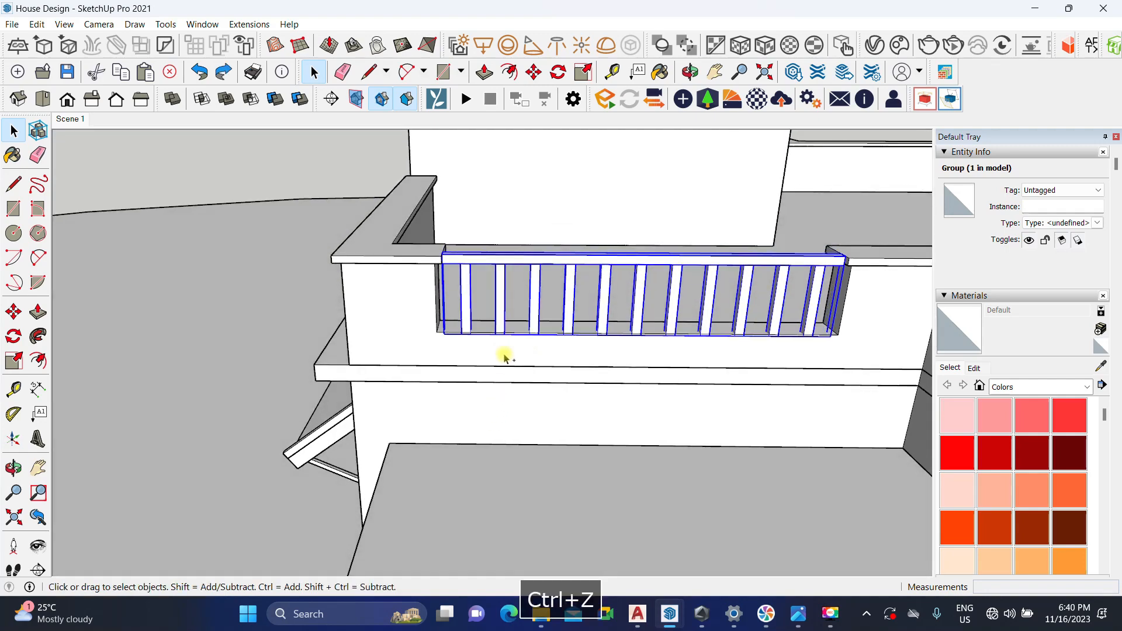
Step: Open the railing group and lower only its top rail 1 cm to the parapet cap's top edge
middle_click_drag(501, 357, 440, 431)
scroll(429, 321, "up", 3)
middle_click_drag(409, 325, 461, 284)
middle_click_drag(461, 284, 365, 334, "shift")
scroll(376, 299, "up", 2)
double_click(365, 331)
scroll(350, 307, "down", 5)
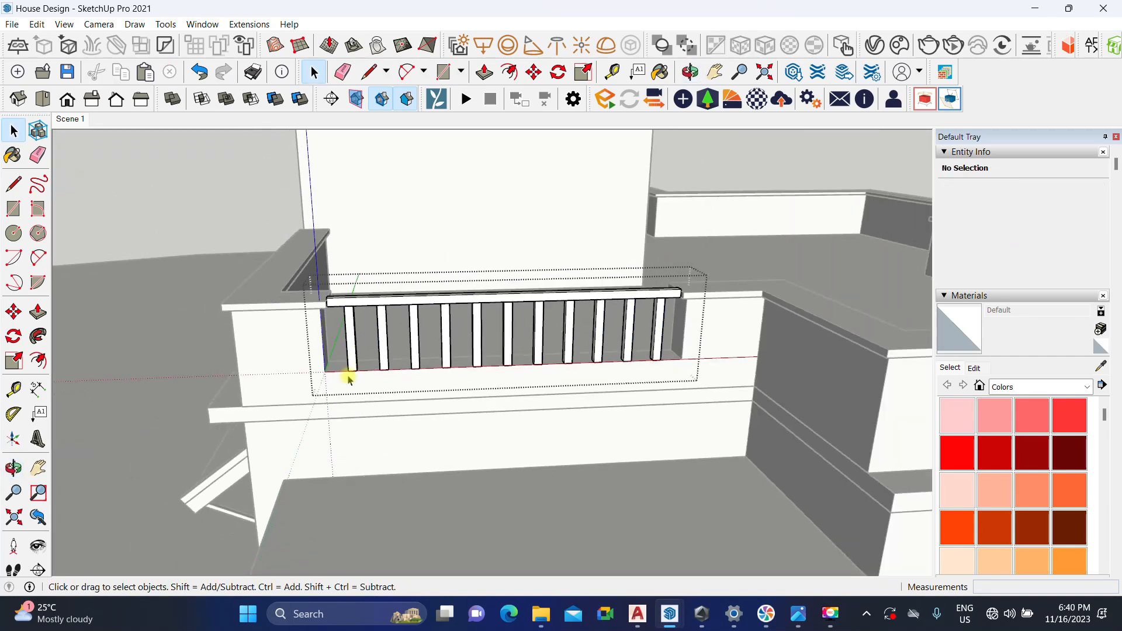
left_click_drag(725, 219, 713, 215)
middle_click_drag(713, 215, 363, 321)
scroll(309, 313, "up", 3)
scroll(310, 314, "up", 3)
left_click(308, 313)
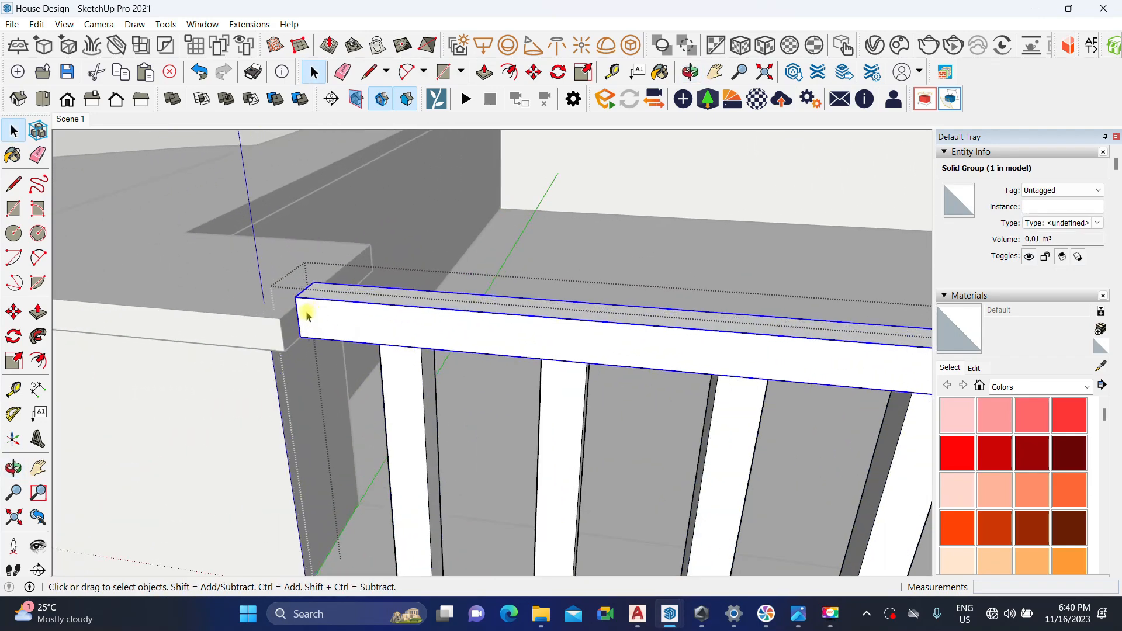
key("m")
left_click(298, 299)
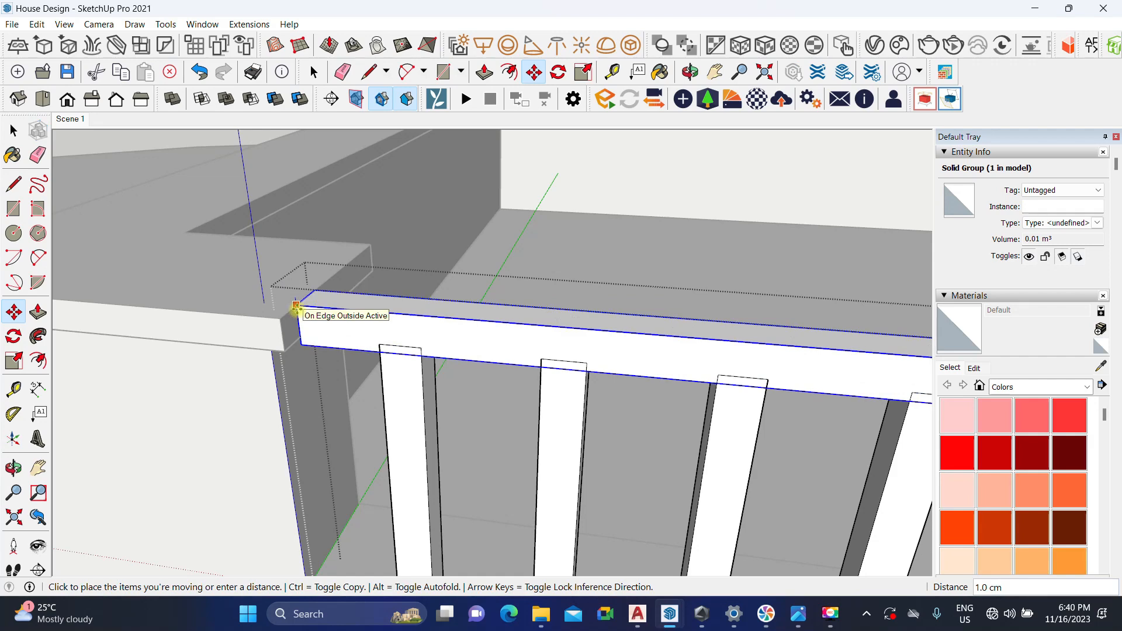
key("space")
scroll(374, 292, "down", 3)
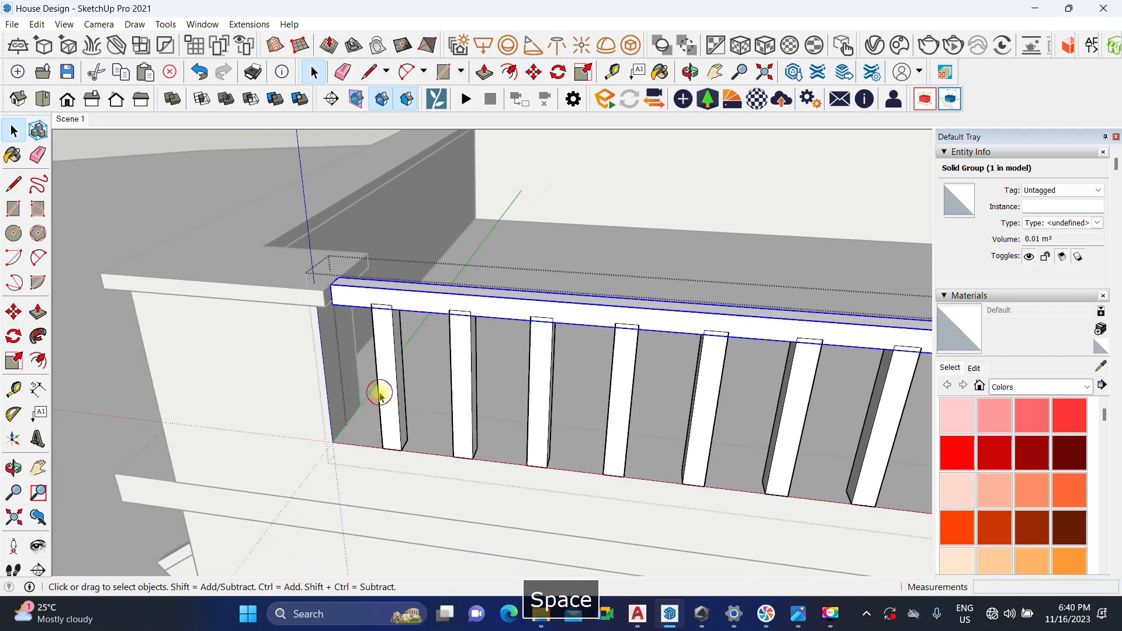
Step: Select all the railing posts, scale their height down to the underside of the top rail, and leave the group
left_click(381, 388)
scroll(444, 403, "down", 4)
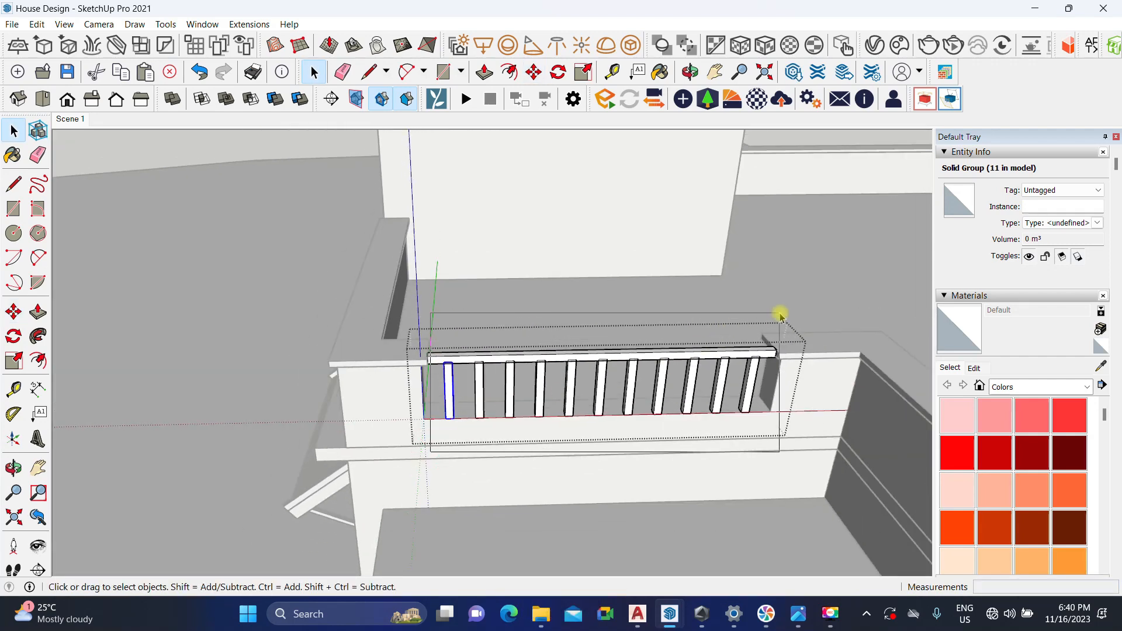
left_click_drag(773, 301, 782, 291)
middle_click_drag(708, 358, 579, 444)
scroll(514, 462, "up", 3)
middle_click_drag(429, 514, 453, 447)
key("s")
scroll(500, 391, "up", 5)
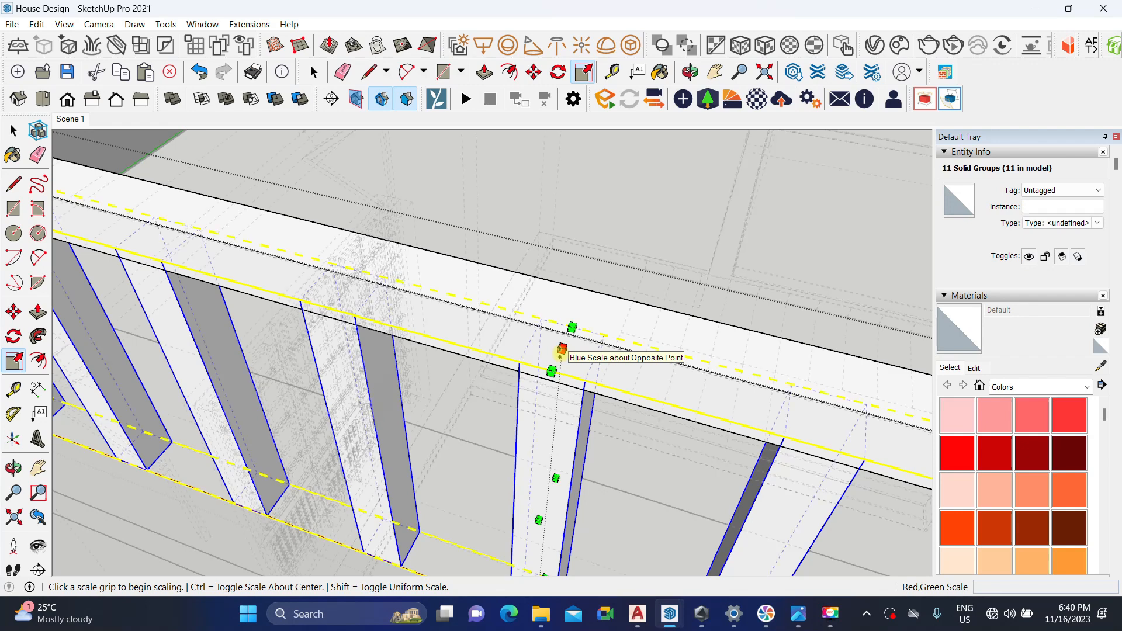
left_click(561, 350)
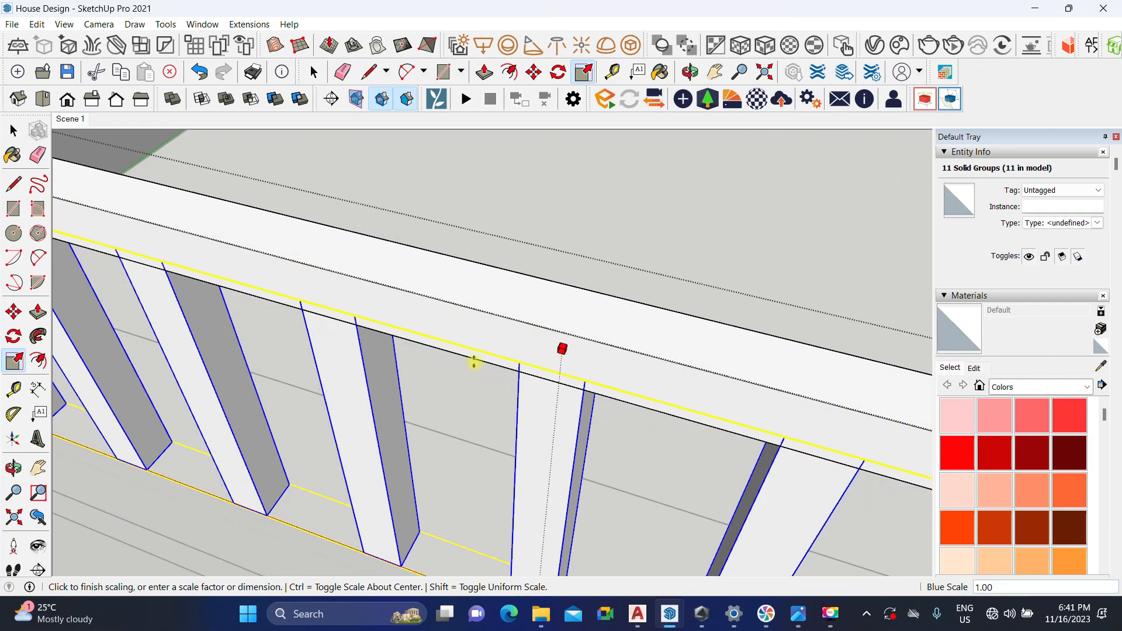
middle_click_drag(361, 325, 629, 331)
middle_click_drag(438, 355, 531, 282)
key("space")
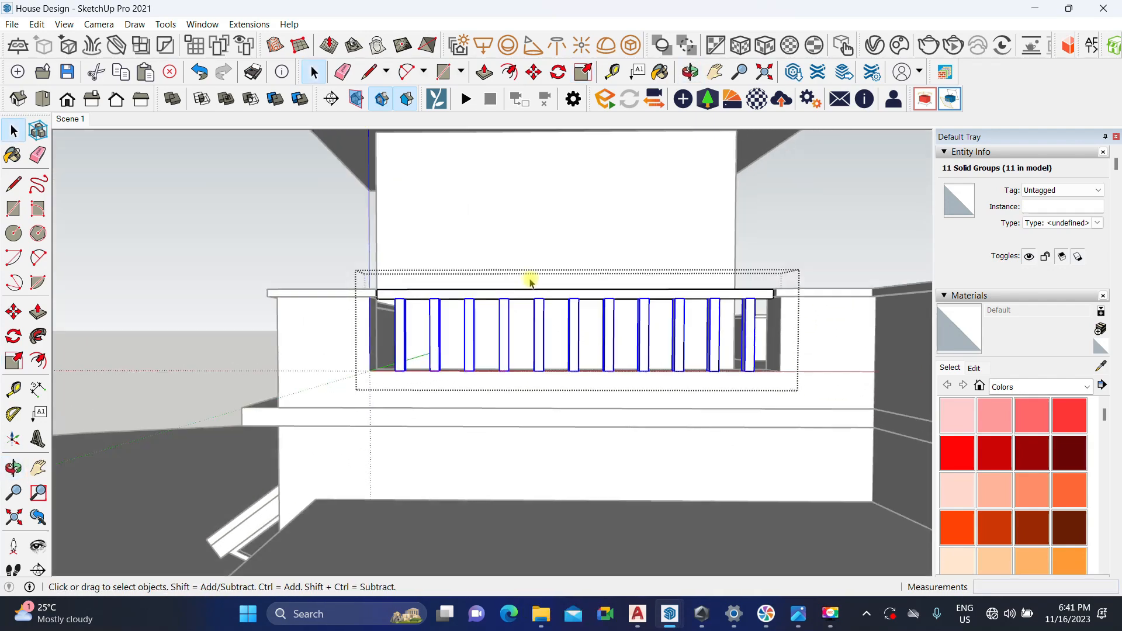
scroll(531, 282, "down", 4)
left_click(357, 284)
Step: Move the whole railing group back from the parapet wall's front edge
middle_click_drag(380, 310, 398, 516)
scroll(385, 465, "up", 3)
scroll(403, 438, "up", 3)
left_click(430, 466)
scroll(430, 466, "up", 2)
key("m")
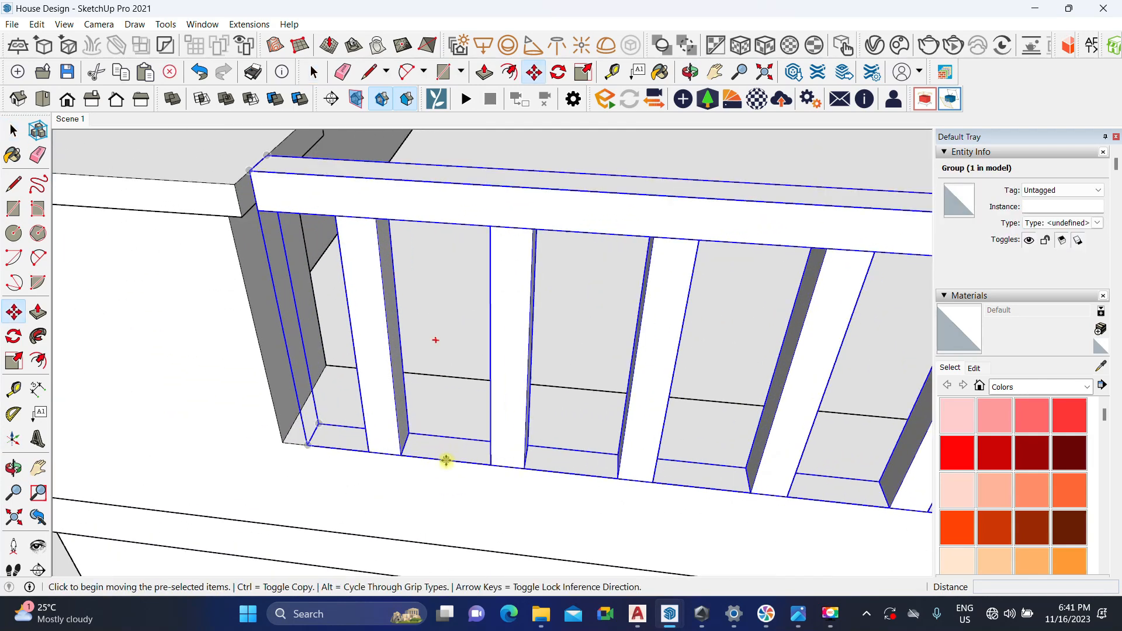
left_click(445, 460)
key("space")
Step: Examine the railing from the front with the whole house in view
scroll(326, 413, "down", 5)
middle_click_drag(326, 413, 510, 312)
scroll(510, 312, "down", 5)
middle_click_drag(426, 393, 488, 333)
key("o")
mouse_move(488, 333)
left_mouse_down()
mouse_move(514, 339)
mouse_move(477, 348)
left_mouse_up()
key("space")
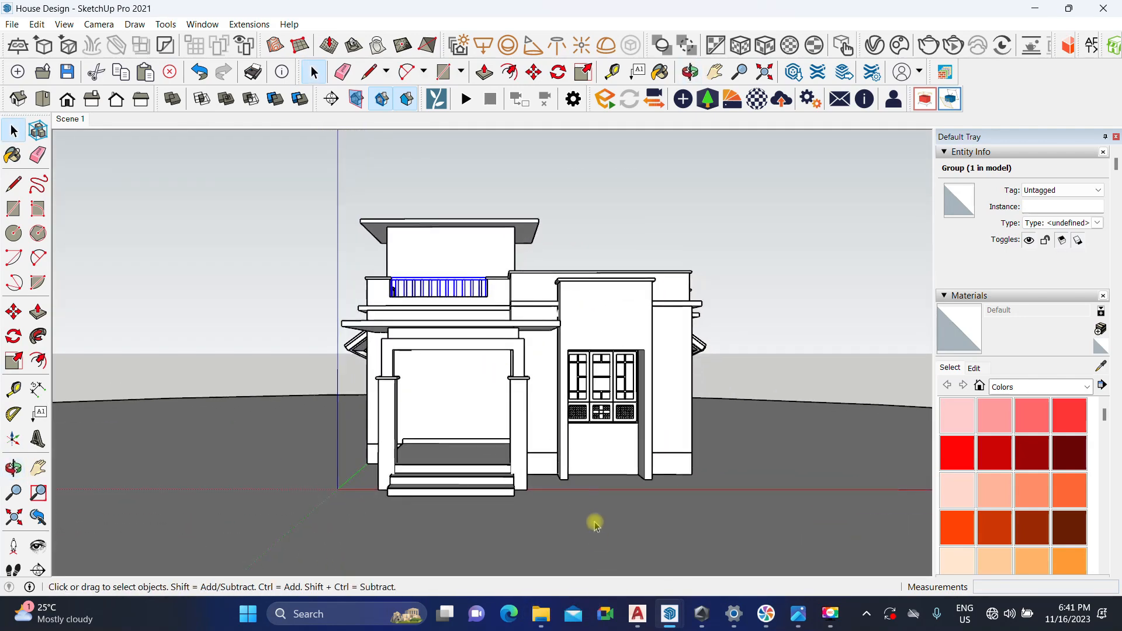
Step: Switch to the photo viewer, look at the door.jpeg reference photo, and return to the model
left_click(798, 612)
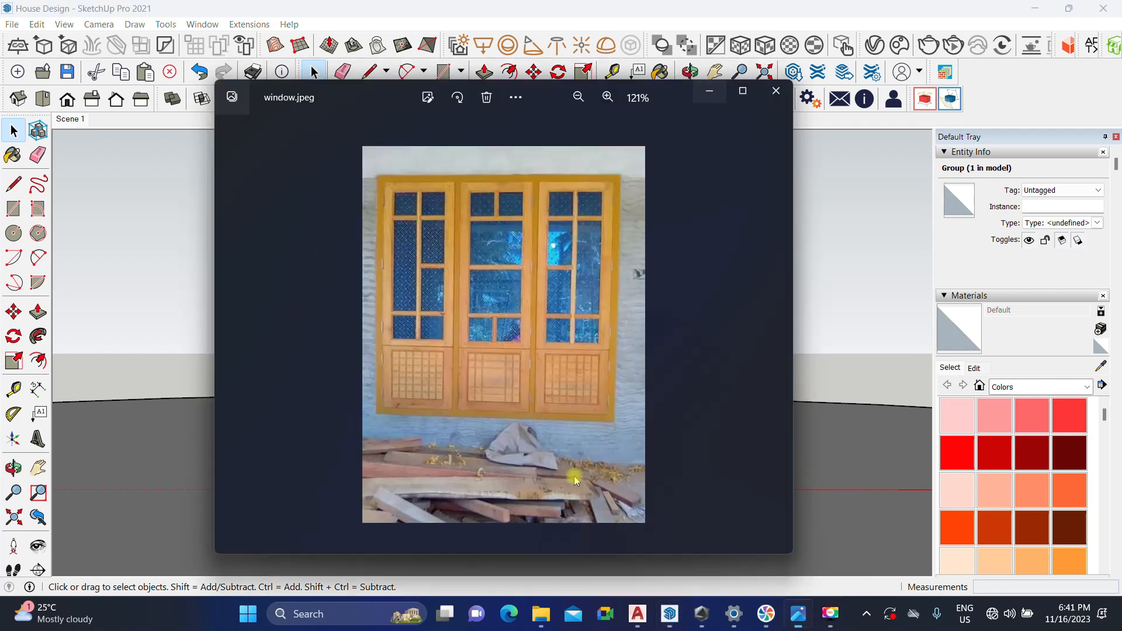
left_click(483, 522)
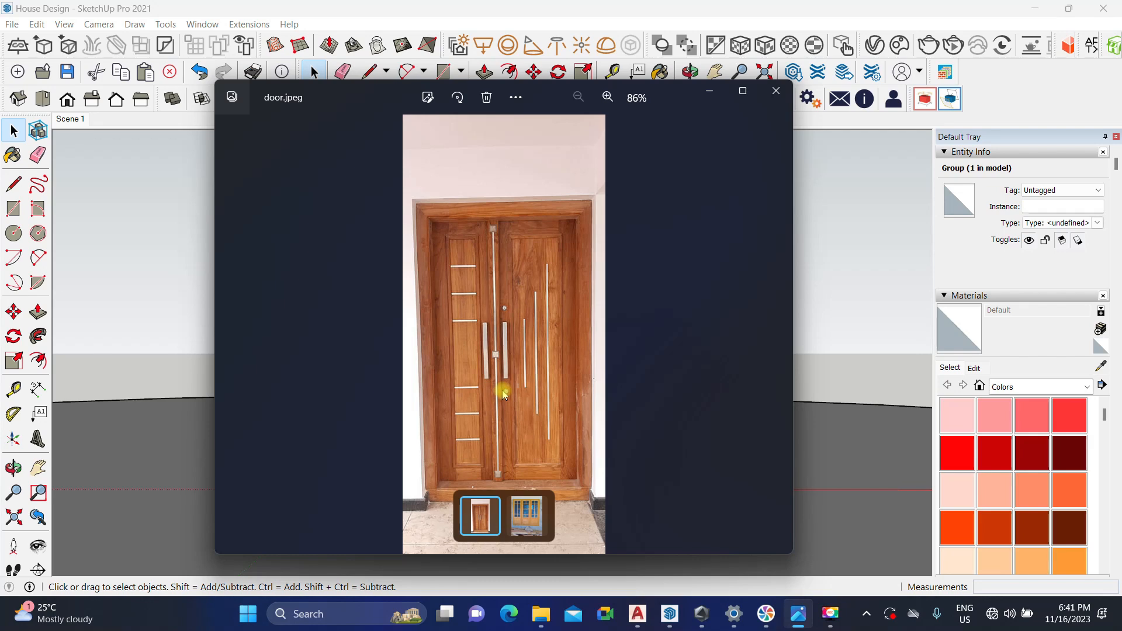
left_click(711, 95)
Step: Apply the Shaded with textures style from the Default Styles to the model
middle_click_drag(415, 330, 677, 304)
middle_click_drag(637, 341, 929, 348)
scroll(999, 351, "down", 10)
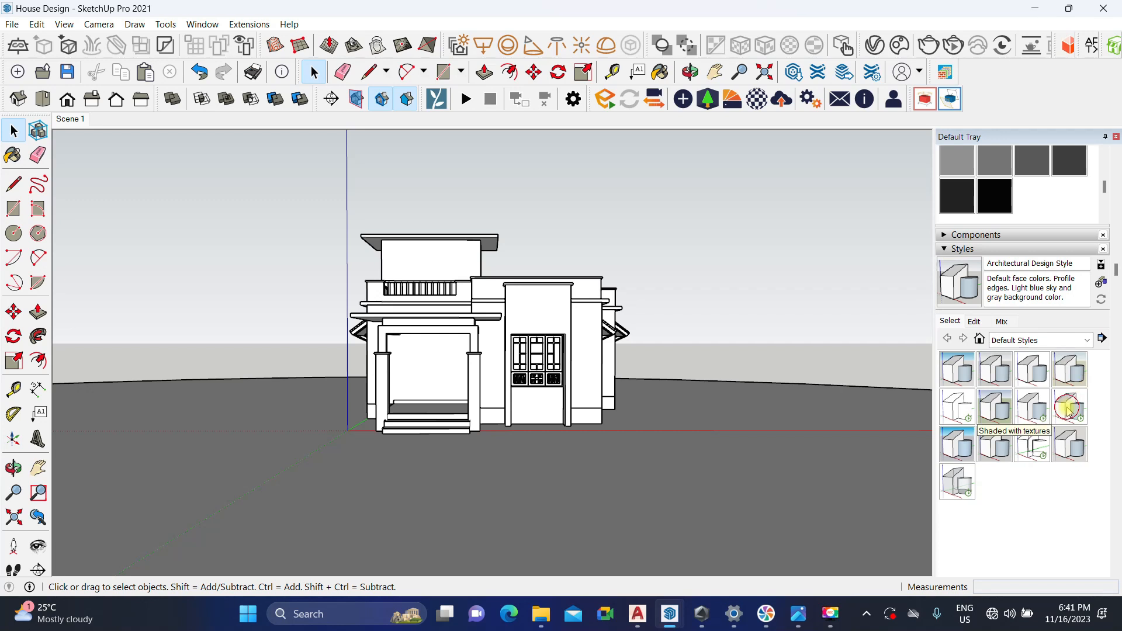
left_click(1067, 407)
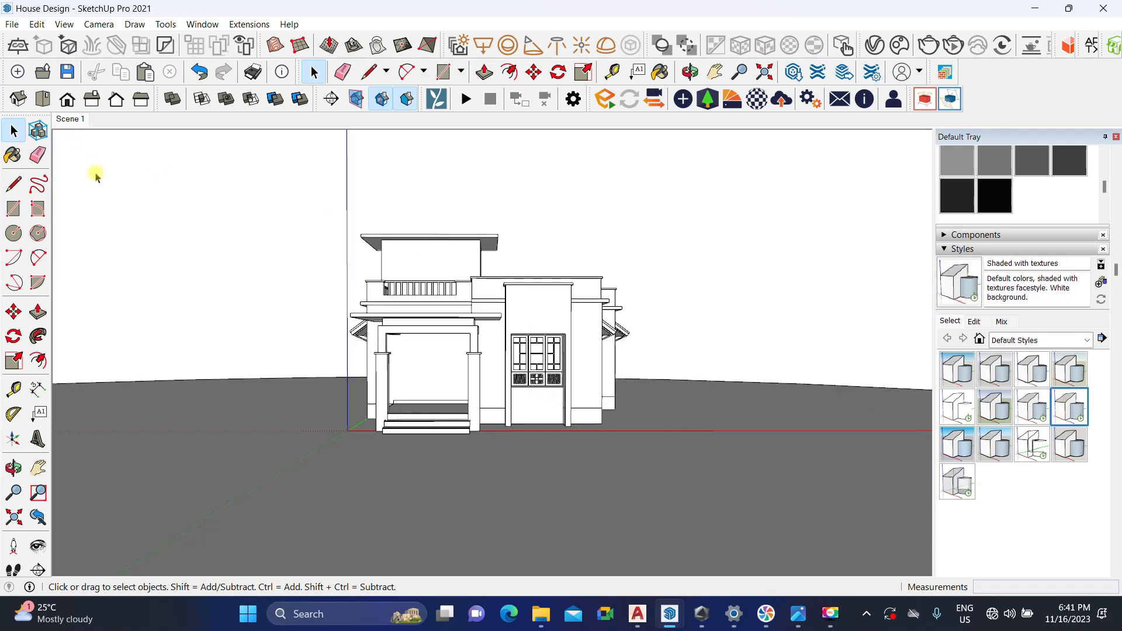
Step: Return to the saved Scene 1 view with its original style
middle_click_drag(484, 314, 483, 318)
scroll(483, 319, "up", 1)
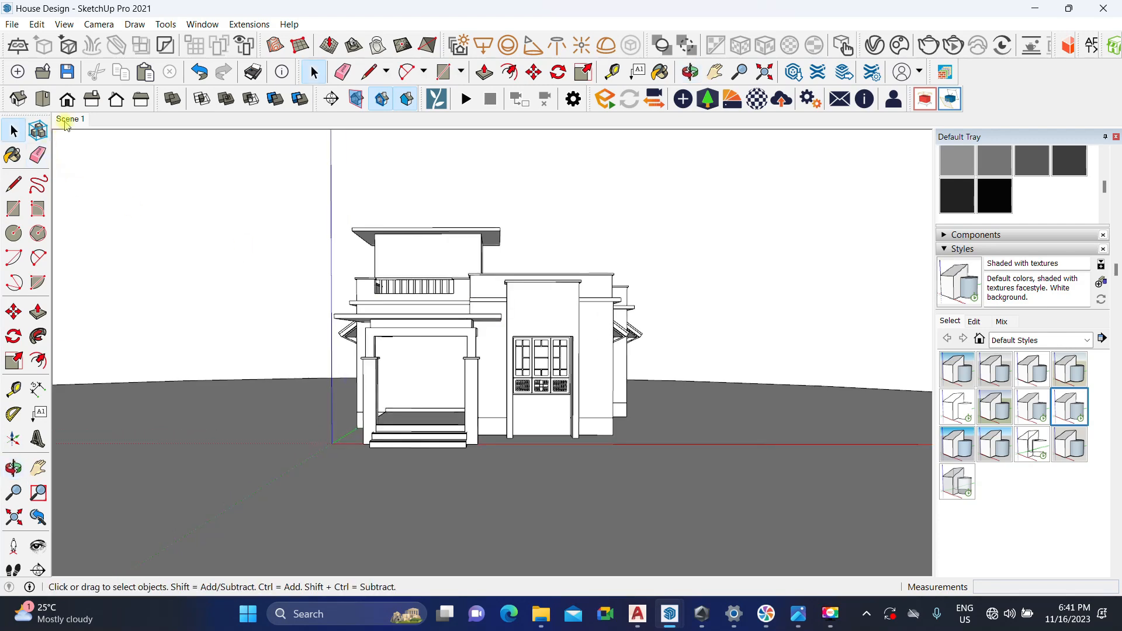
middle_click_drag(306, 269, 306, 468)
left_click(70, 119)
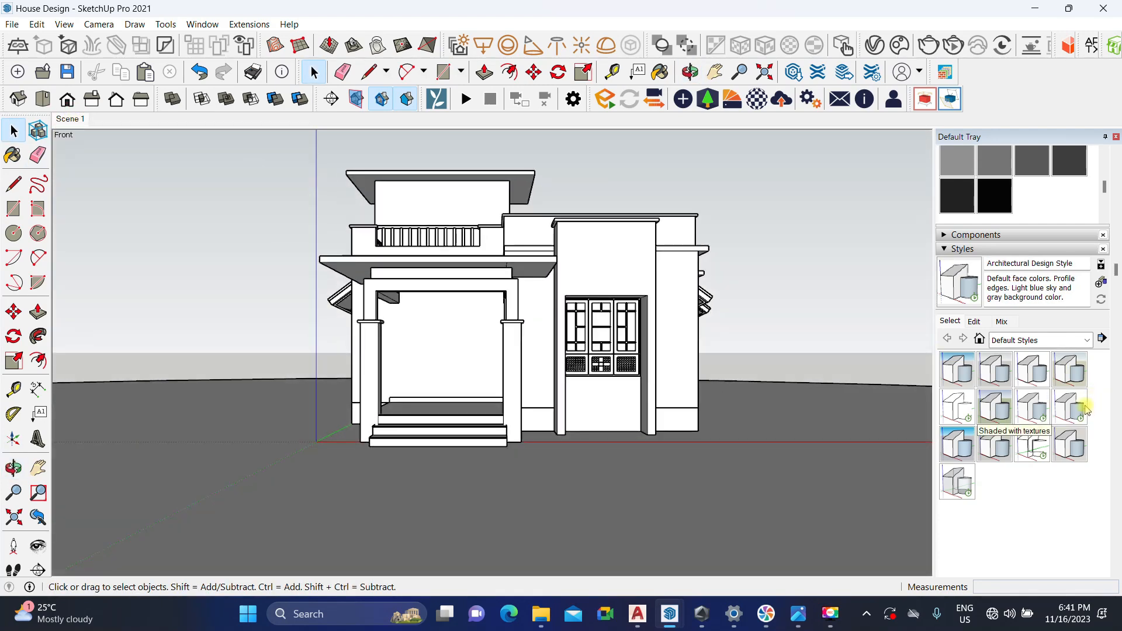
Step: Apply the Shaded with textures style to the model and update Scene 1 with it
left_click(1047, 401)
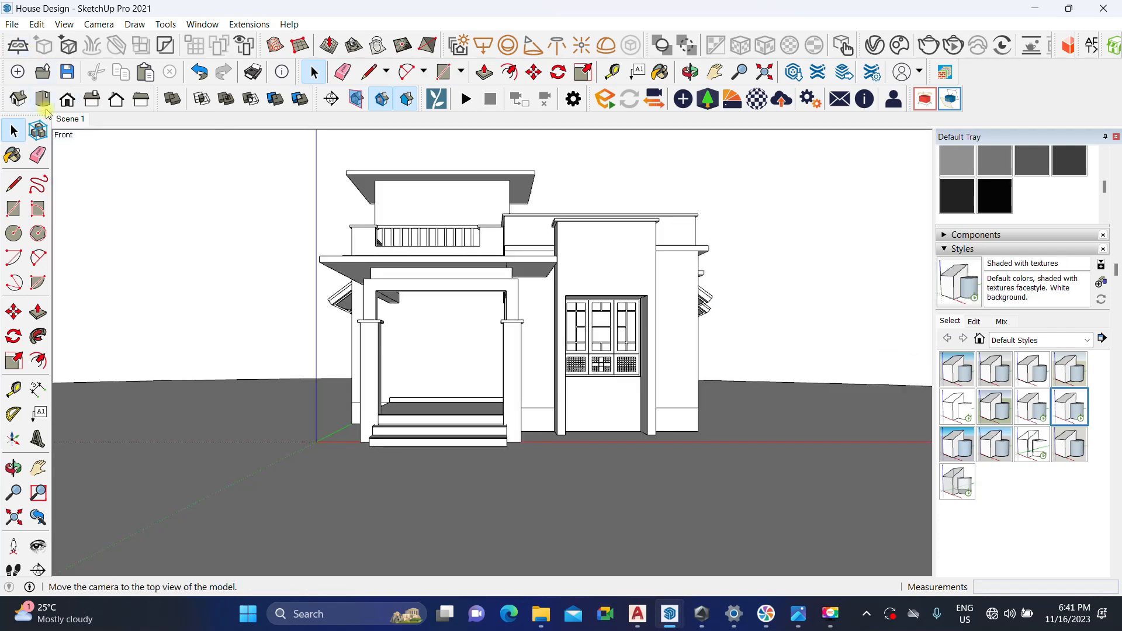
right_click(69, 119)
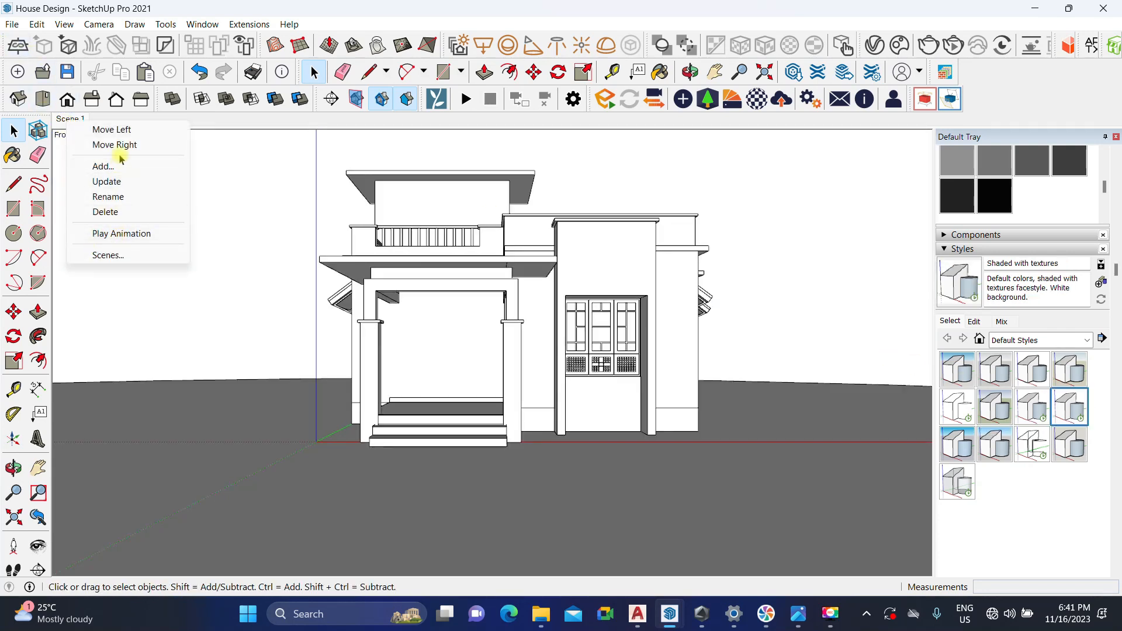
left_click(109, 183)
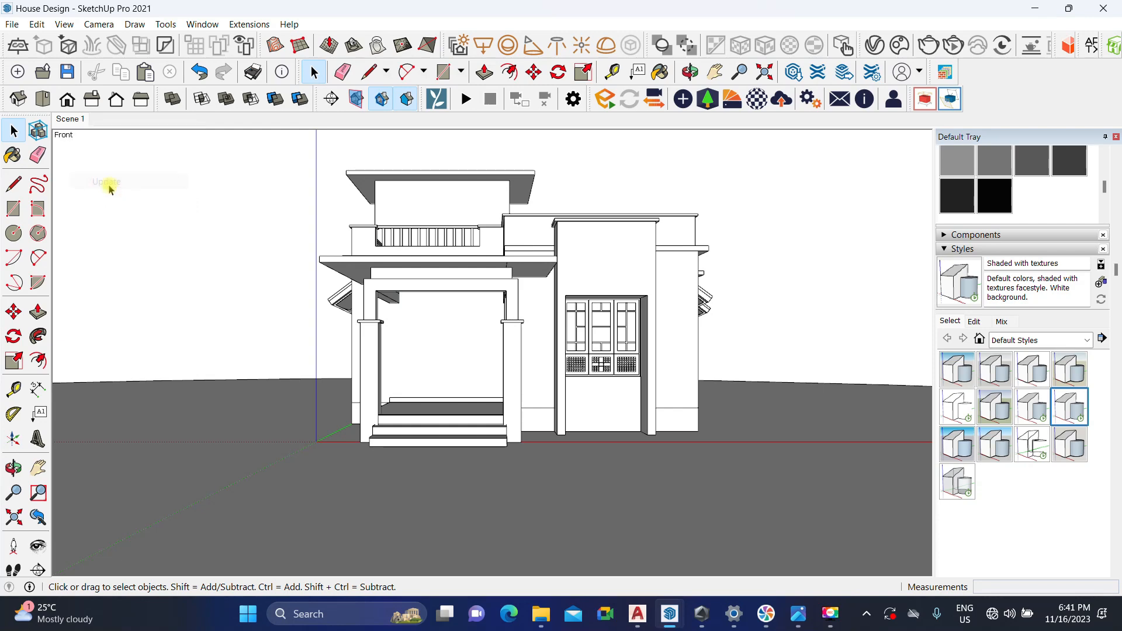
Step: Turn on the model's shadows and orbit around the front of the house to see them
scroll(985, 416, "down", 5)
left_click(948, 427)
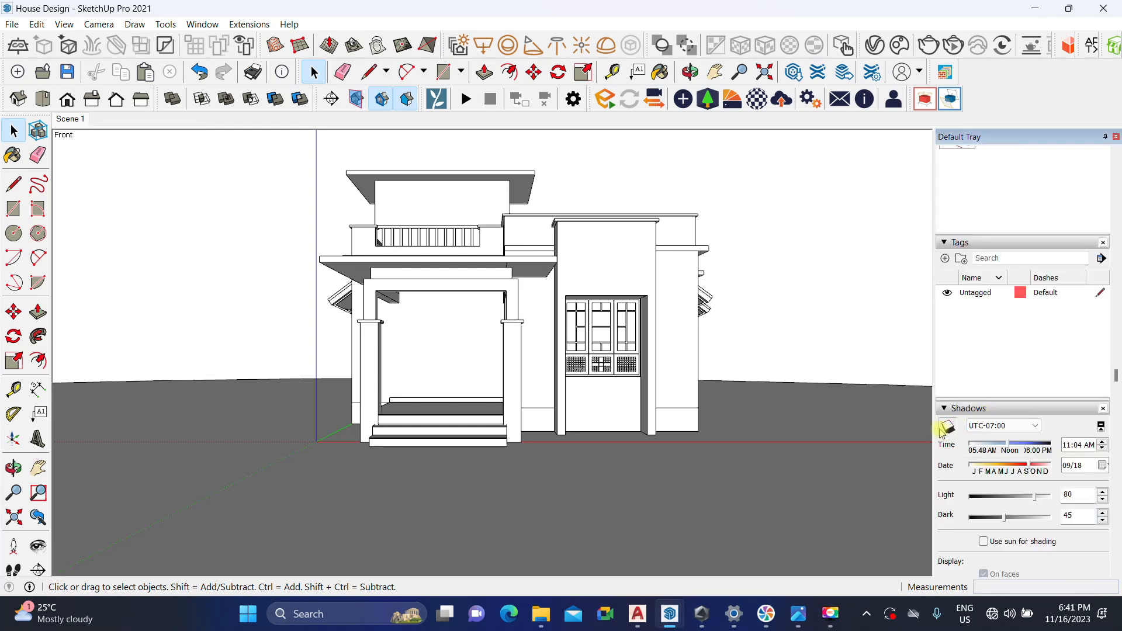
middle_click_drag(549, 416, 235, 430)
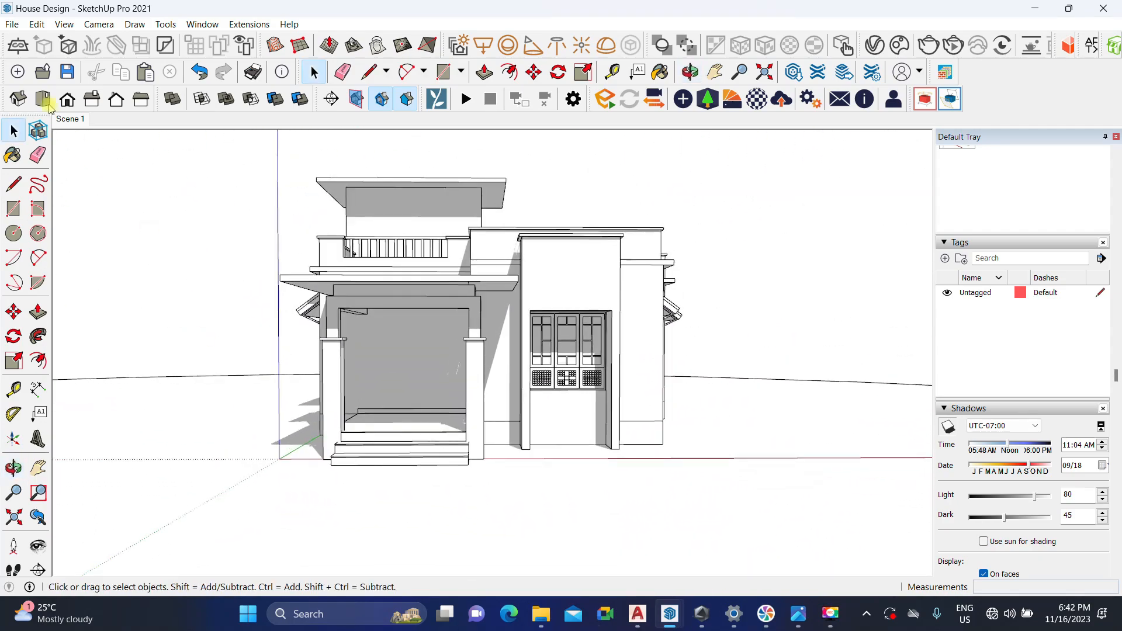
Step: Switch the camera to parallel projection and view the front elevation of the house
left_click(108, 24)
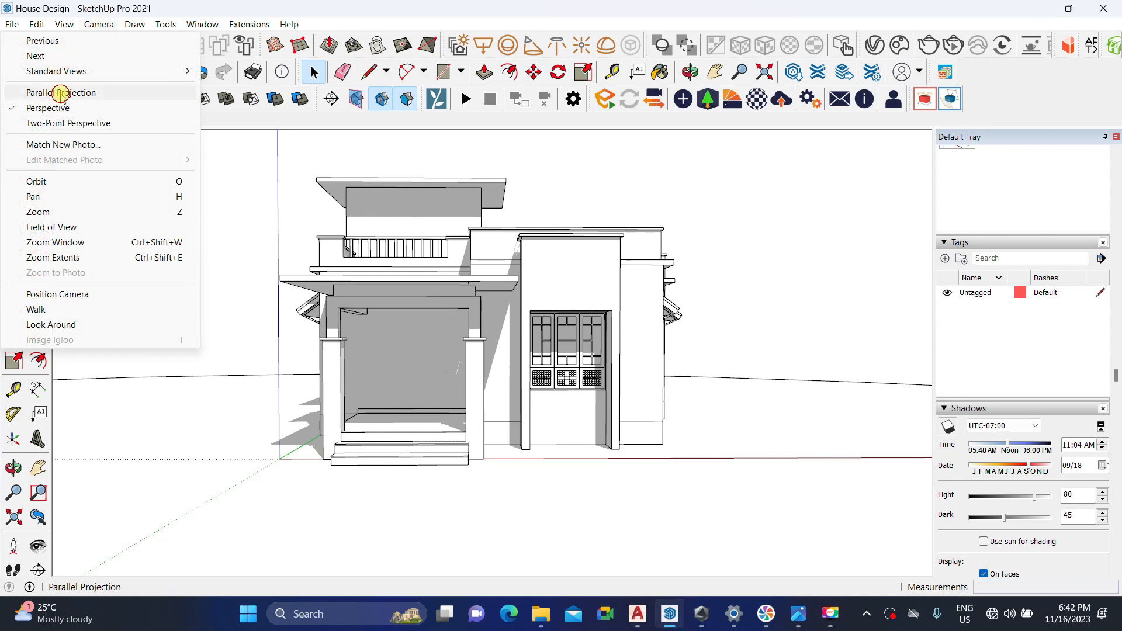
left_click(107, 92)
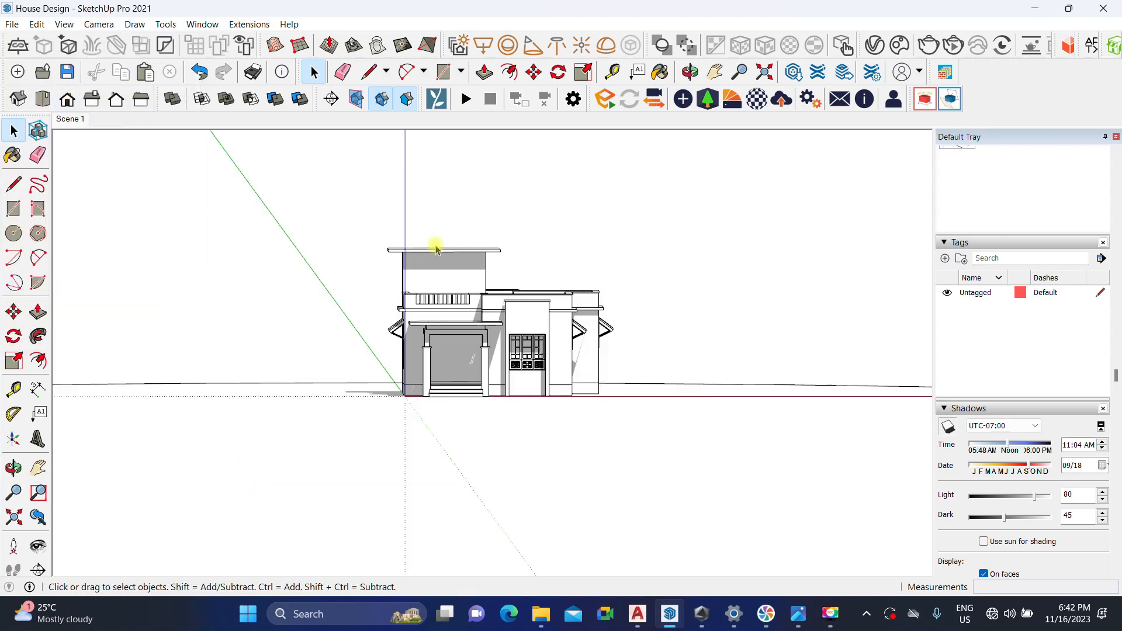
left_click(70, 103)
scroll(551, 489, "up", 3)
scroll(526, 425, "down", 1)
scroll(546, 334, "up", 2)
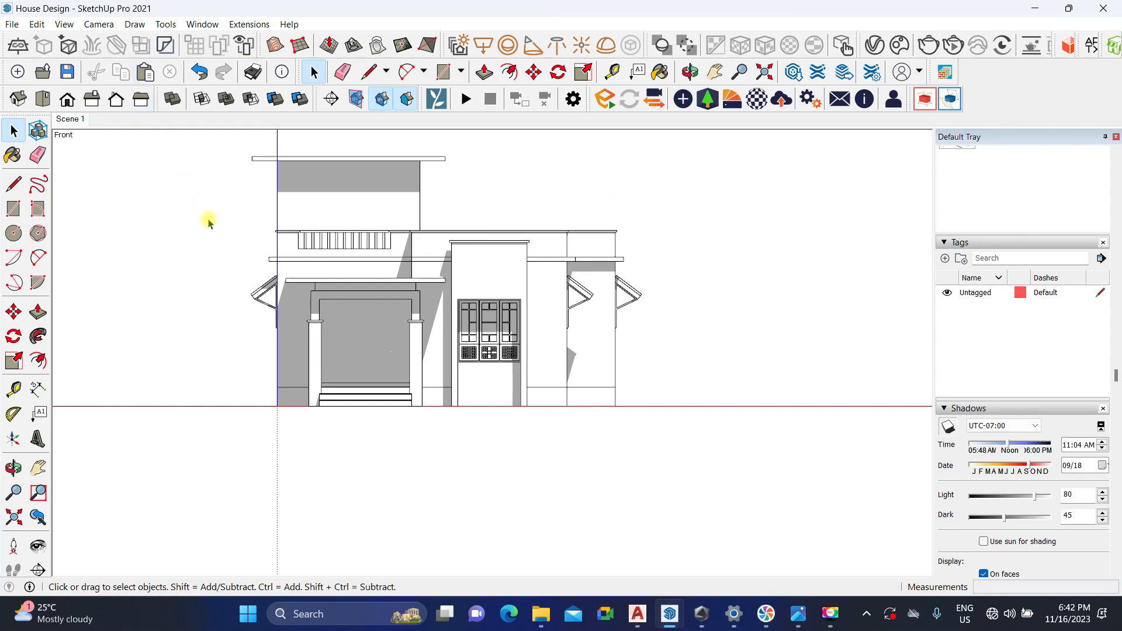
Step: Look through the right, back, left, top and isometric views of the house
left_click(90, 100)
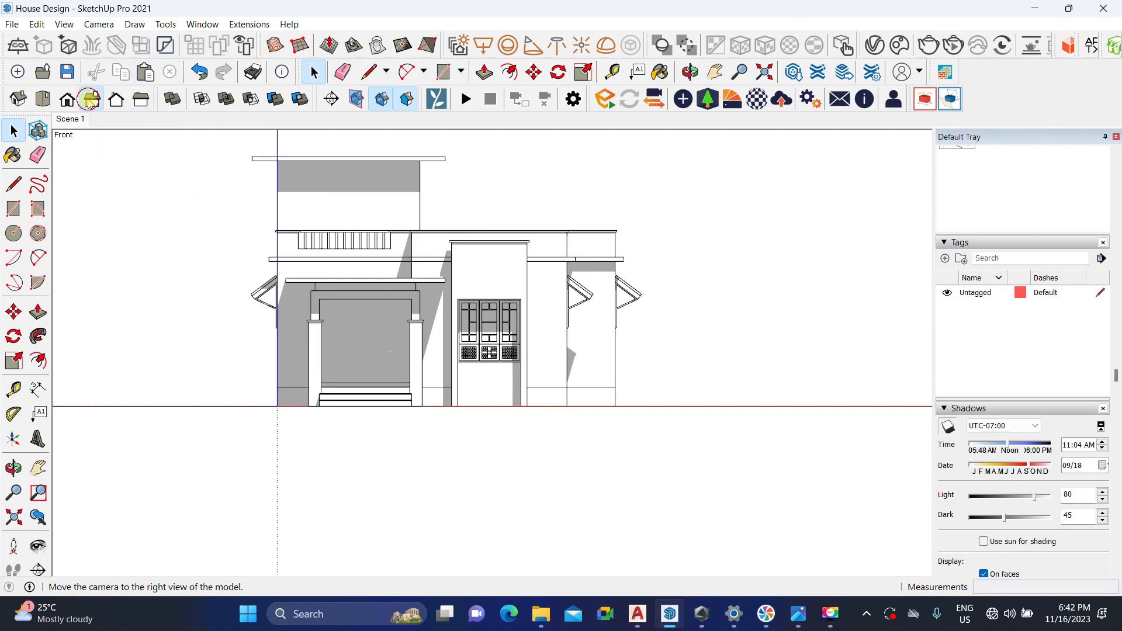
left_click(117, 102)
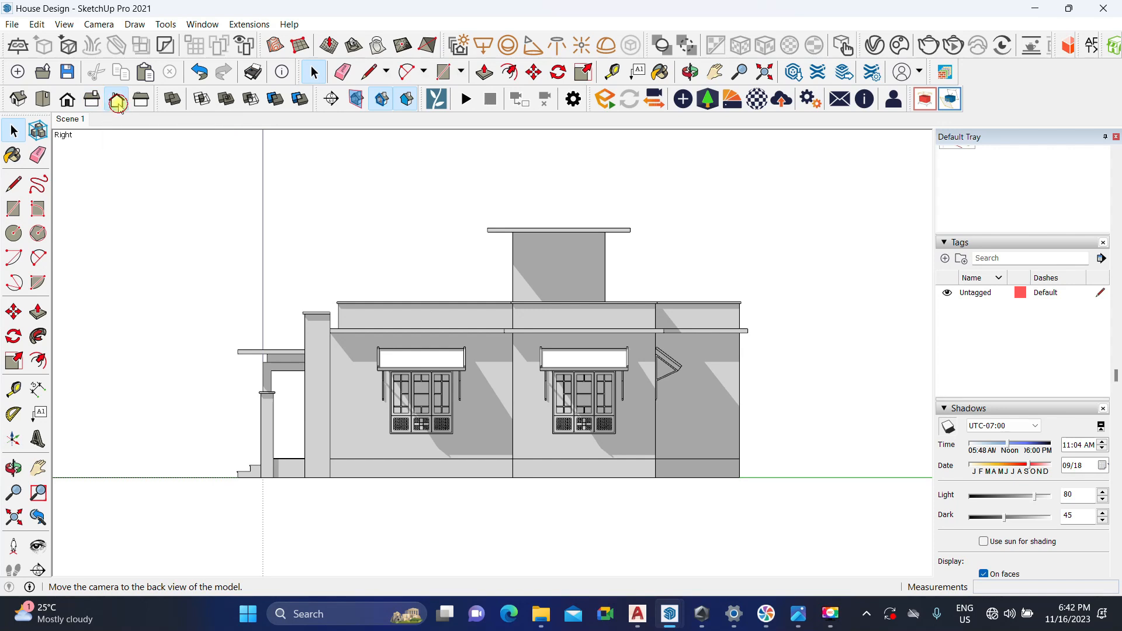
left_click(139, 105)
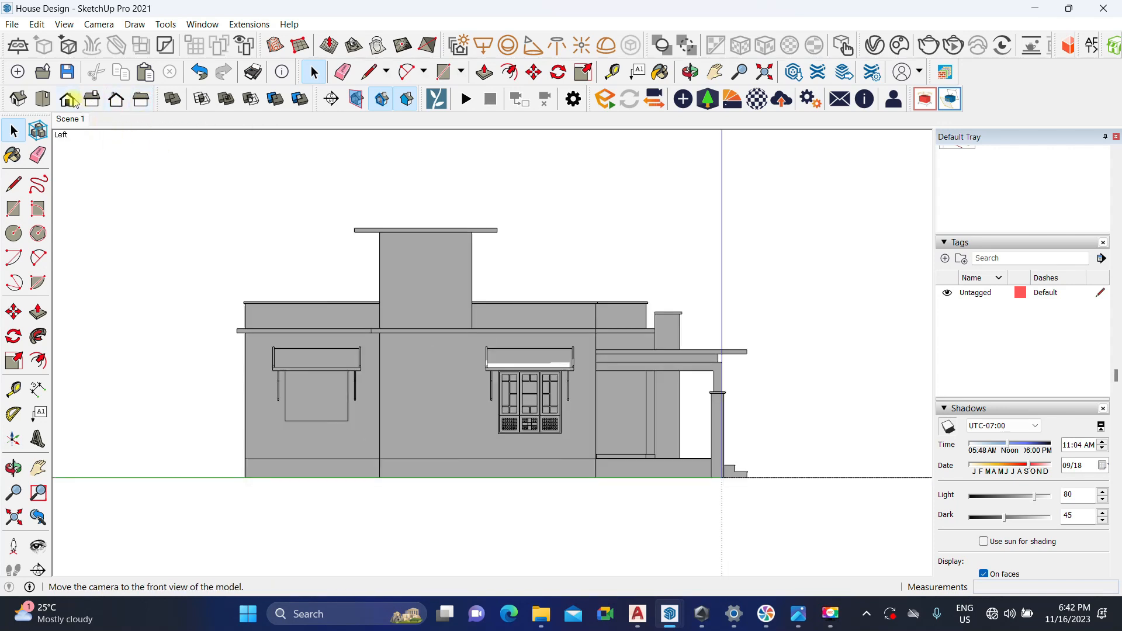
left_click(44, 100)
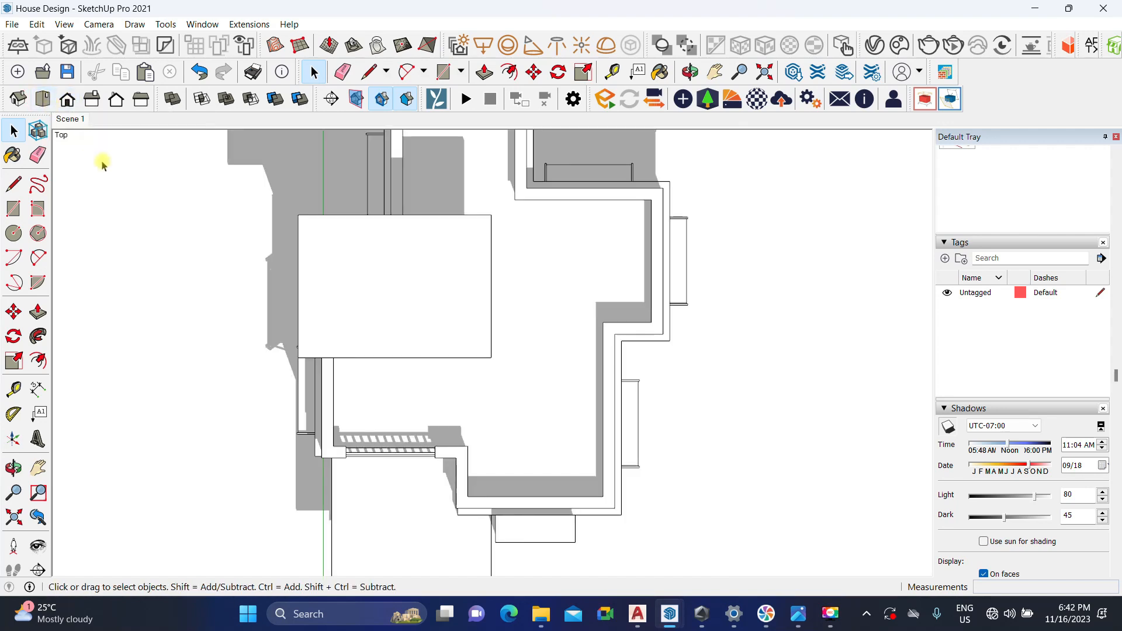
scroll(226, 325, "down", 5)
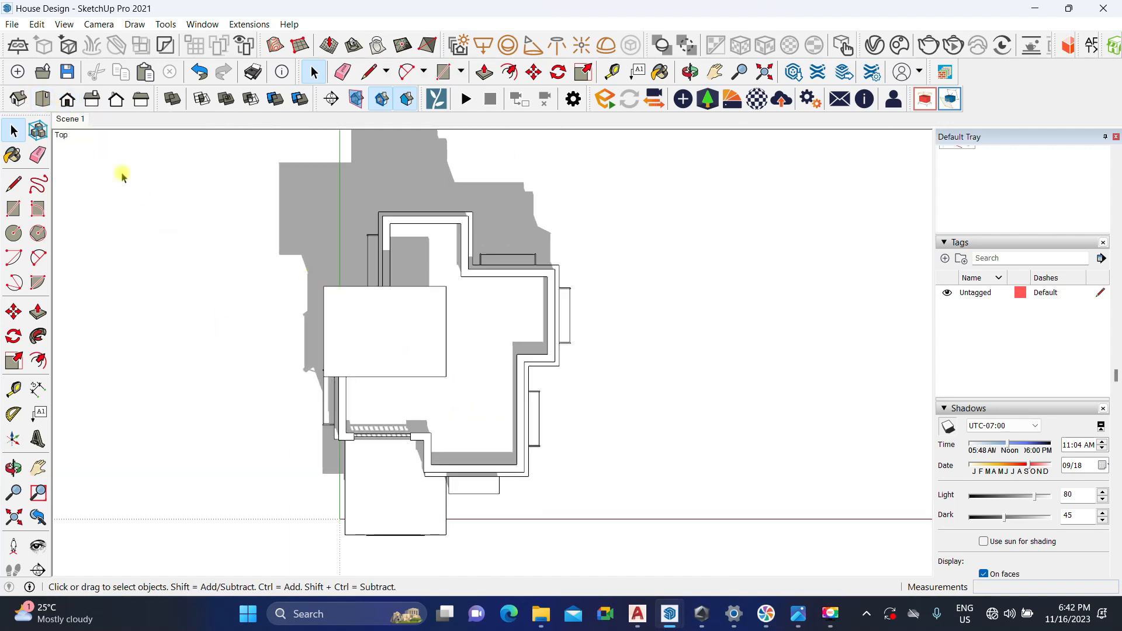
left_click(18, 99)
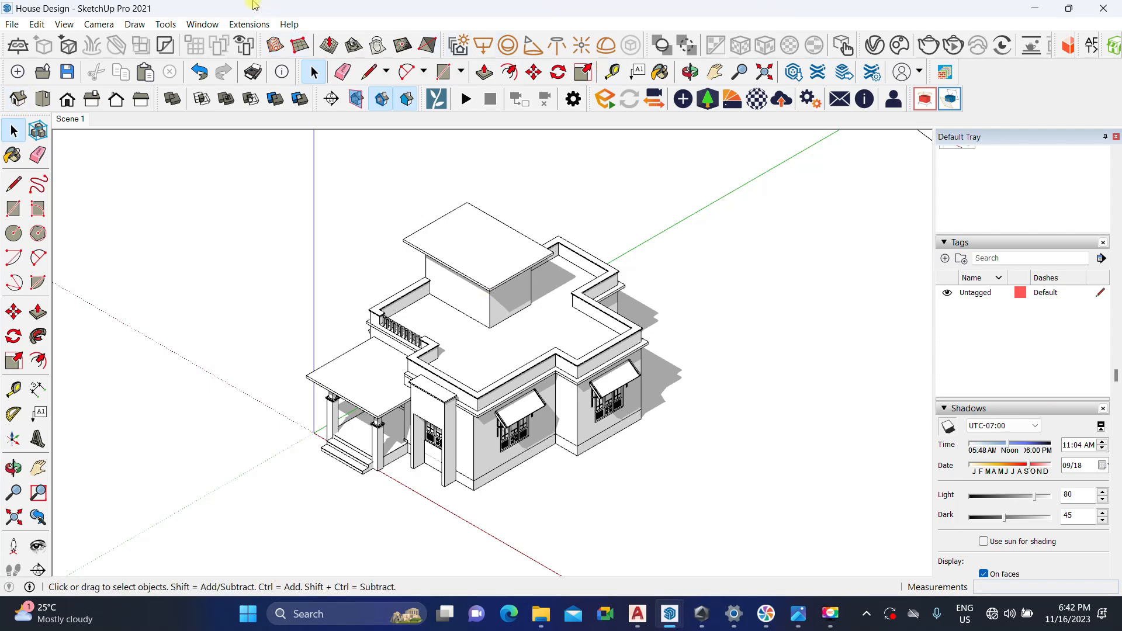
Step: Set the camera back to perspective and bring the front of the house into view
left_click(98, 24)
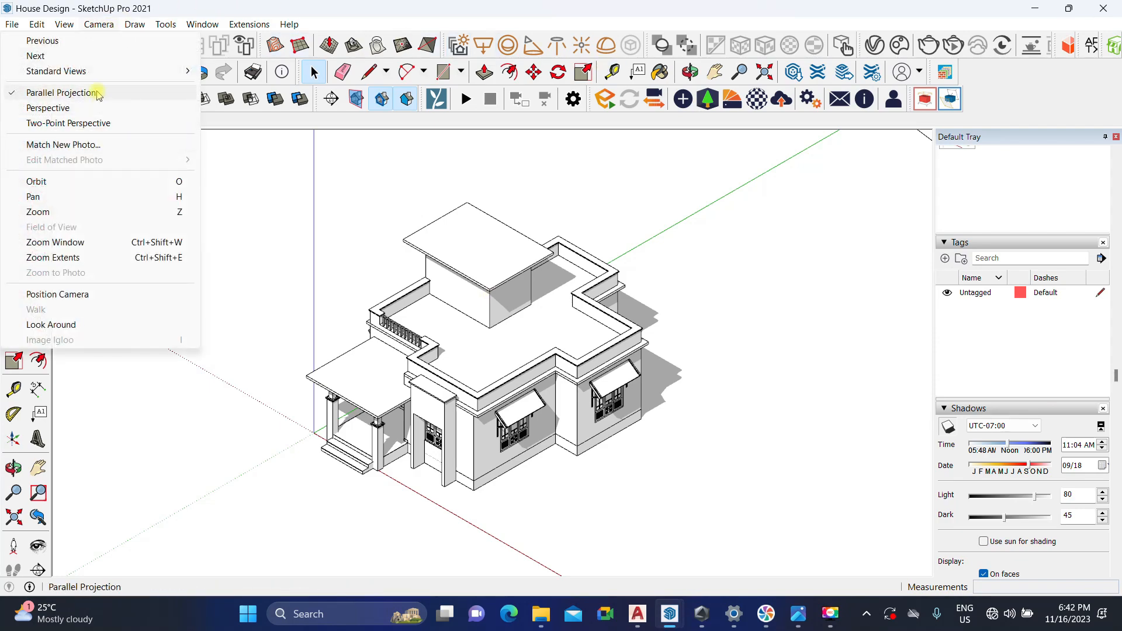
left_click(87, 109)
middle_click_drag(575, 393, 601, 342)
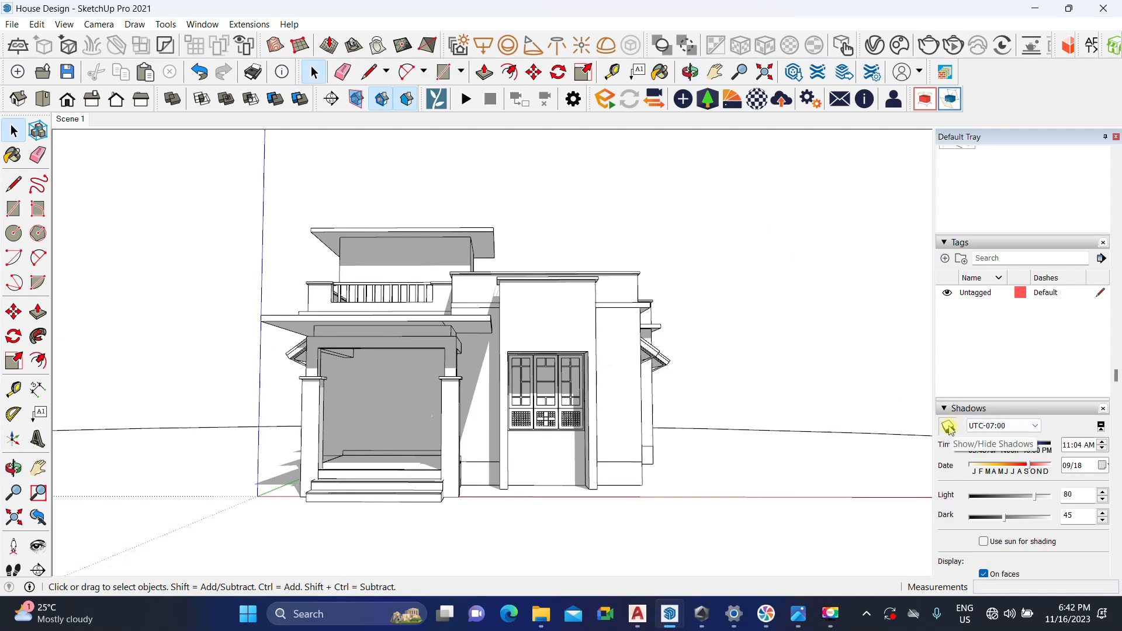
Step: Compare the house with and without shadows, and leave the shadows turned off
left_click(948, 429)
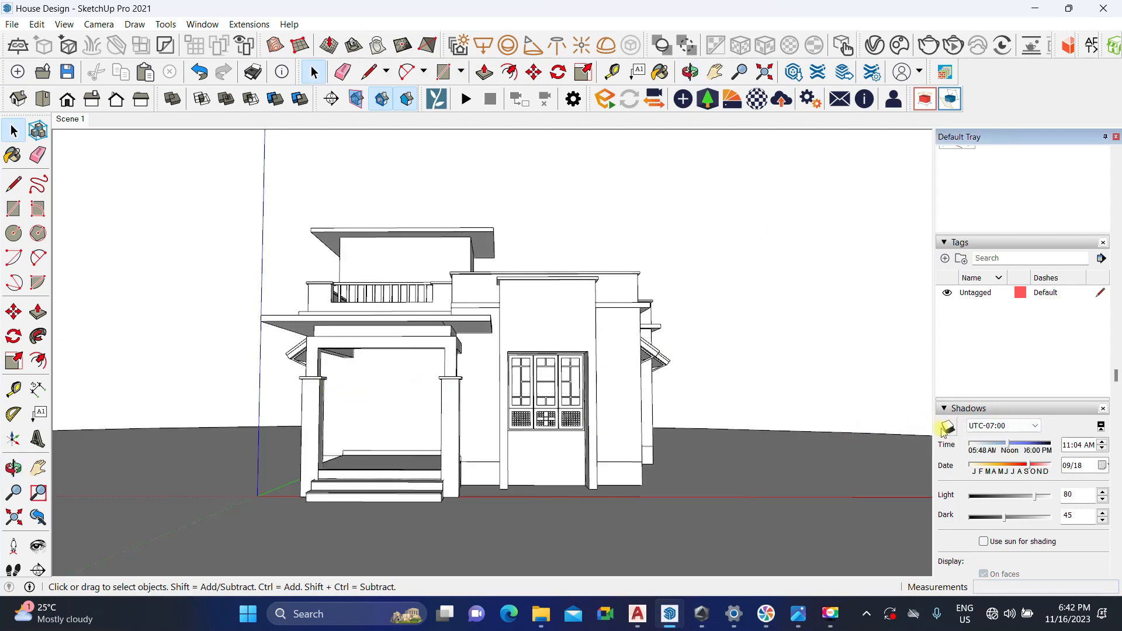
left_click(945, 428)
middle_click_drag(401, 384, 443, 345)
scroll(438, 405, "up", 3)
middle_click_drag(508, 417, 488, 375)
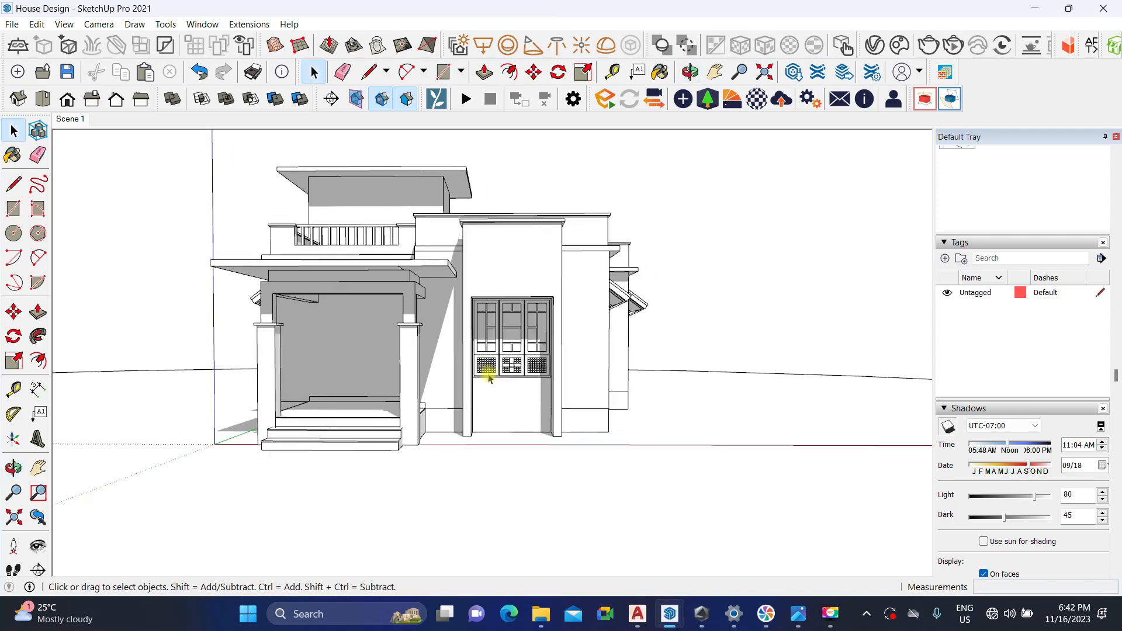
left_click(949, 429)
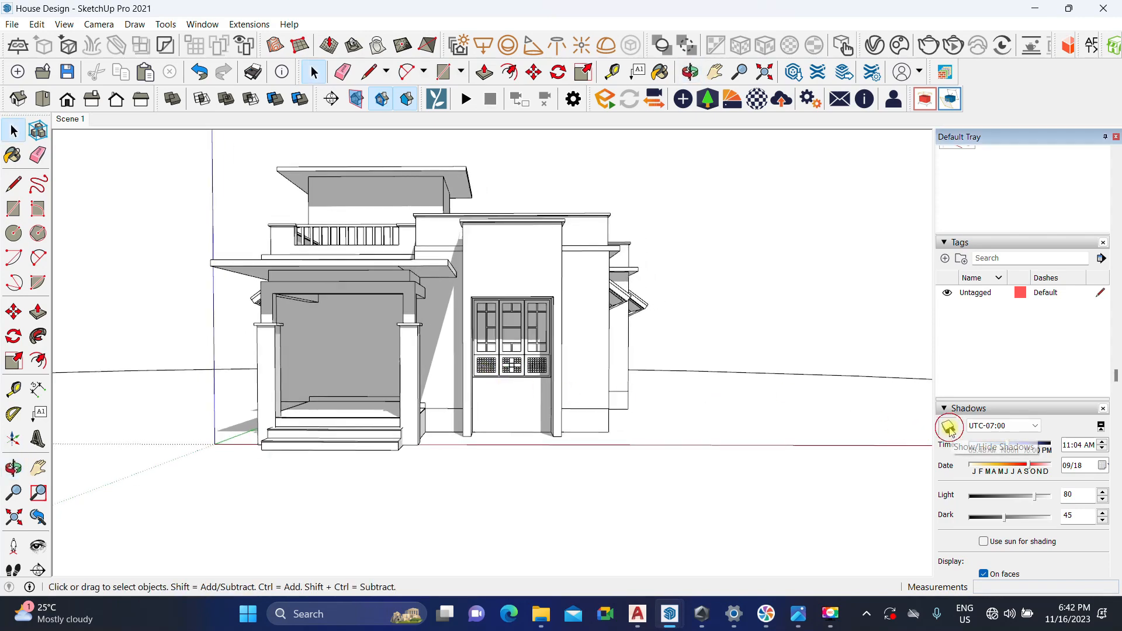
middle_click_drag(430, 313, 595, 401)
key("space")
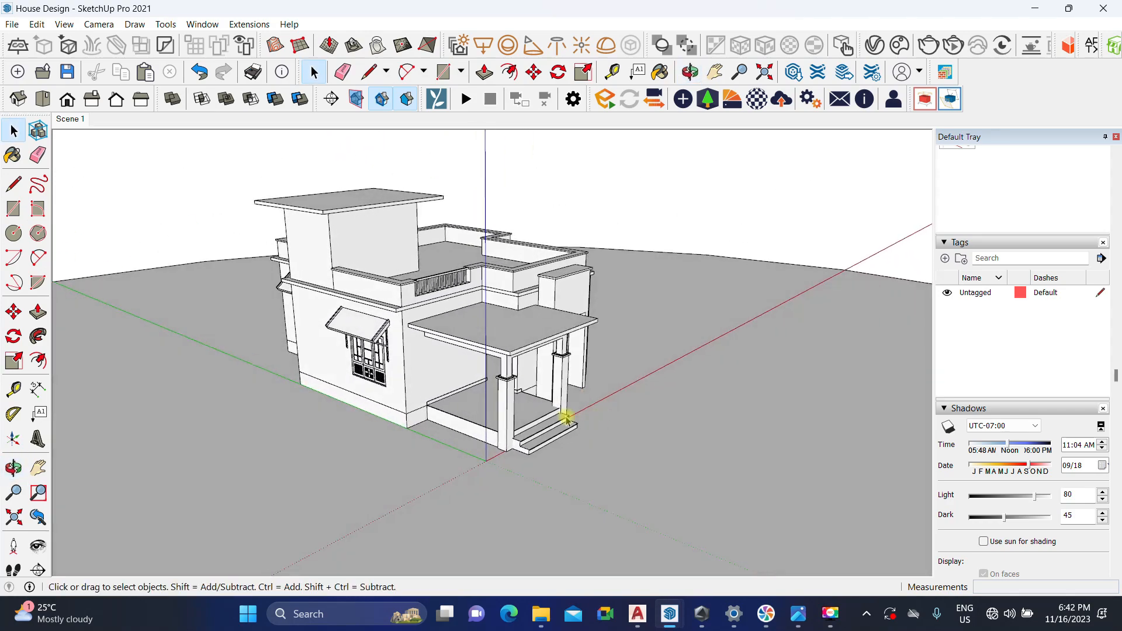
Step: Hide the porch roof slab and the thin floor layer on the porch to expose the door opening
scroll(490, 388, "up", 3)
middle_click_drag(491, 388, 477, 464)
left_click(448, 379)
key("ctrl+h")
scroll(446, 462, "up", 5)
scroll(447, 464, "up", 1)
scroll(531, 473, "up", 4)
scroll(417, 467, "up", 2)
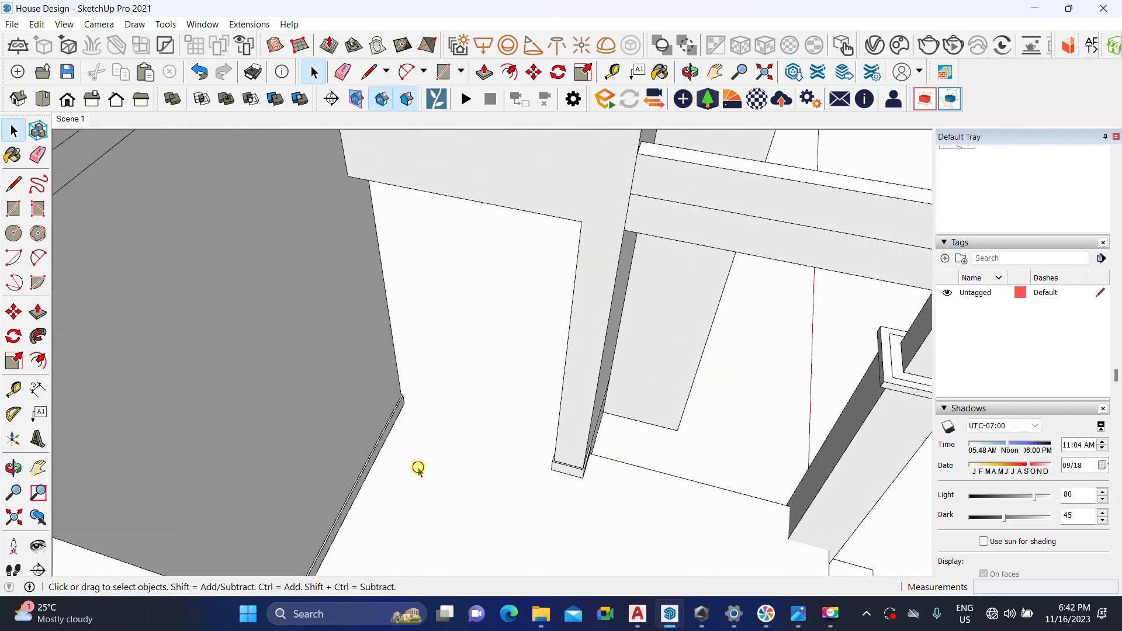
left_click(417, 469)
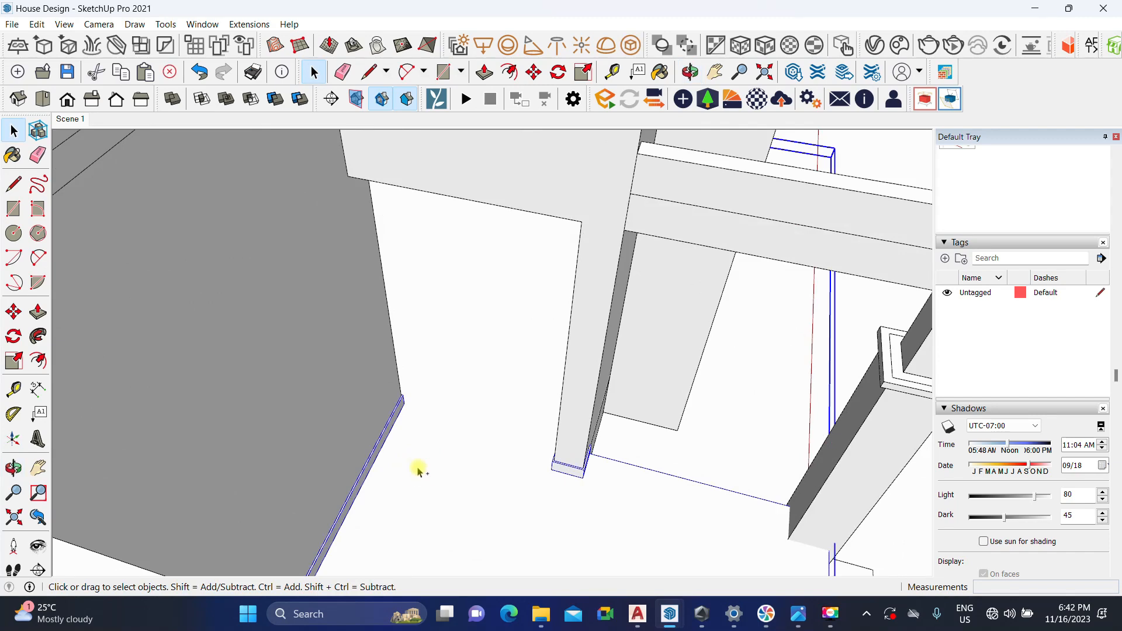
key("ctrl+h")
middle_click_drag(430, 420, 526, 420)
scroll(501, 429, "up", 3)
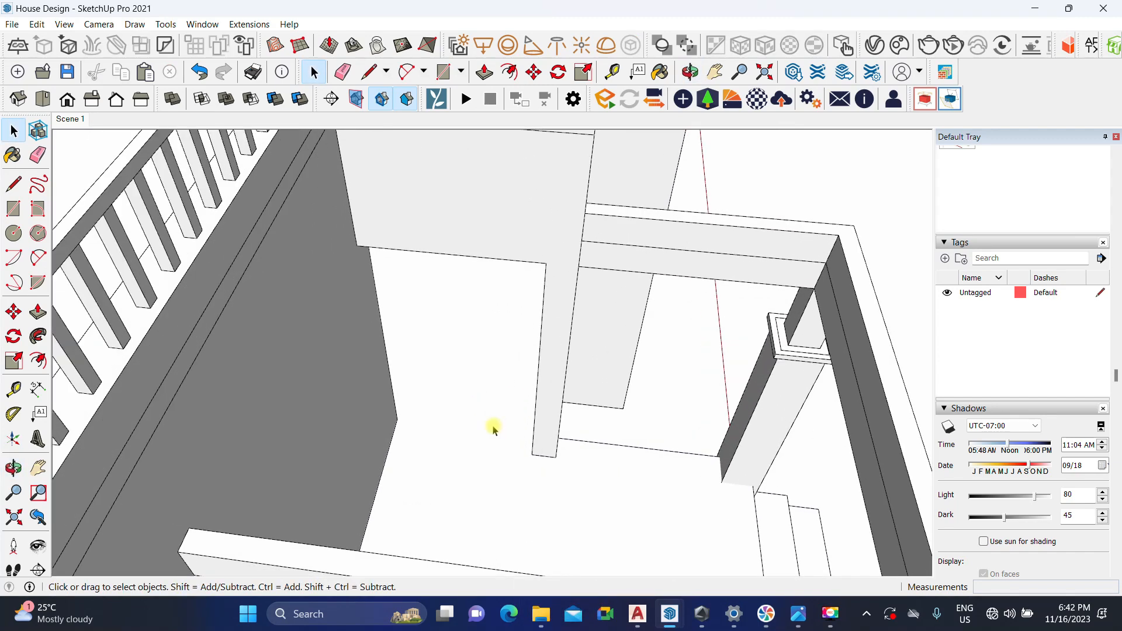
Step: Draw a 210 × 120 cm rectangle that fills the door opening in the wall under the porch
key("r")
left_click(358, 244)
scroll(537, 459, "up", 2)
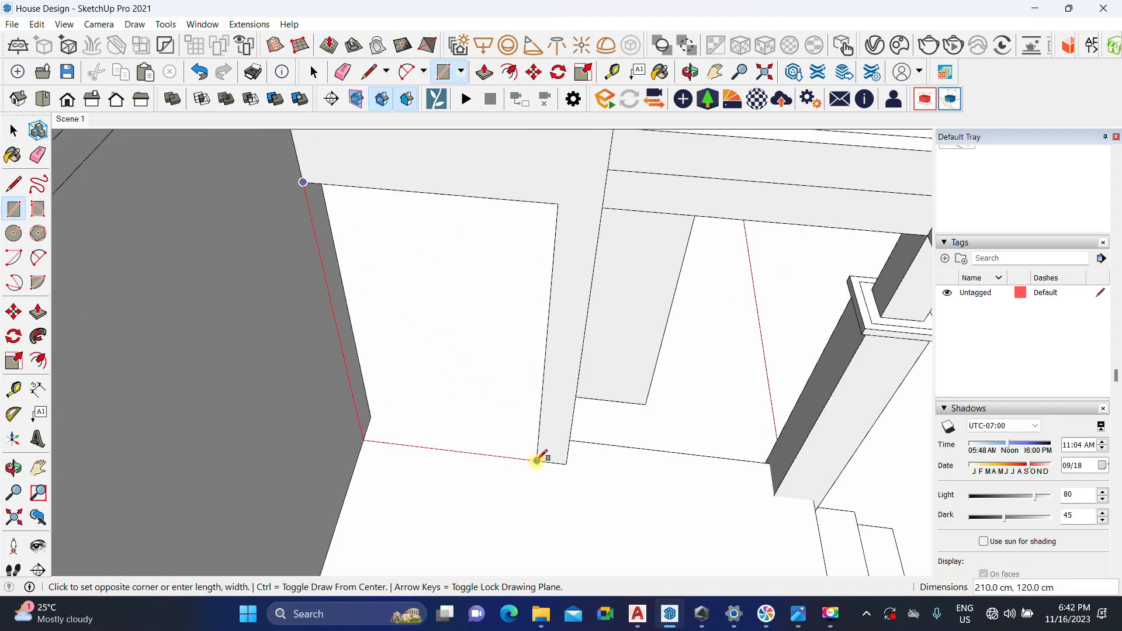
left_click(539, 461)
scroll(460, 394, "down", 3)
key("space")
Step: Group the new door rectangle and open the group for editing
scroll(423, 388, "up", 3)
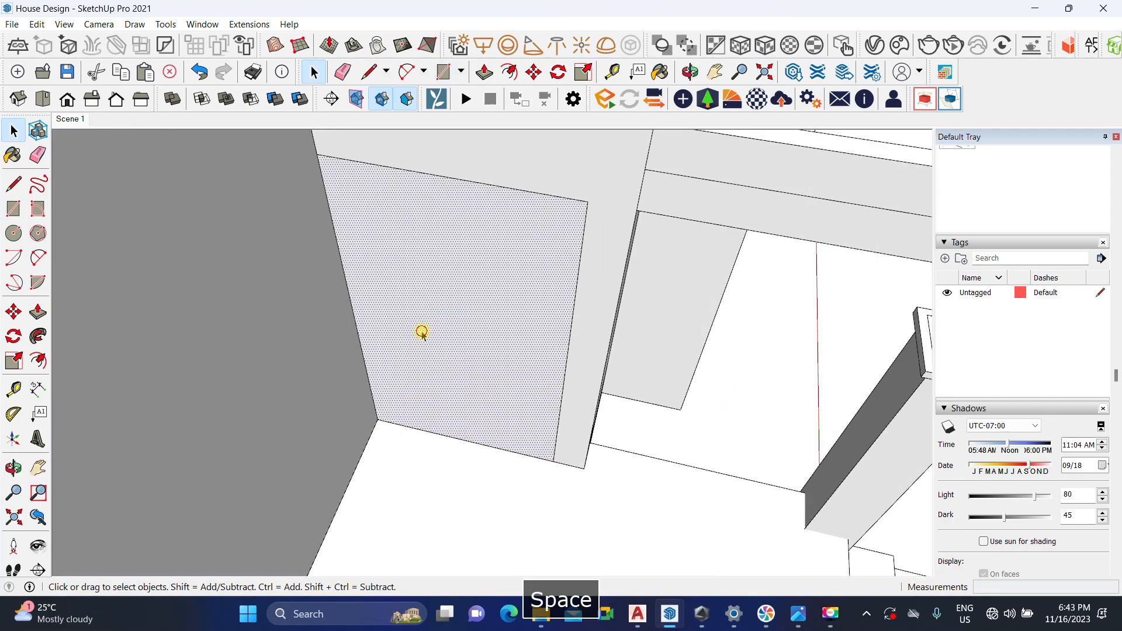
left_click(416, 345)
key("ctrl+g")
scroll(416, 345, "up", 2)
mouse_move(420, 300)
middle_mouse_down()
mouse_move(430, 313)
mouse_move(431, 294)
middle_mouse_up()
double_click(431, 294)
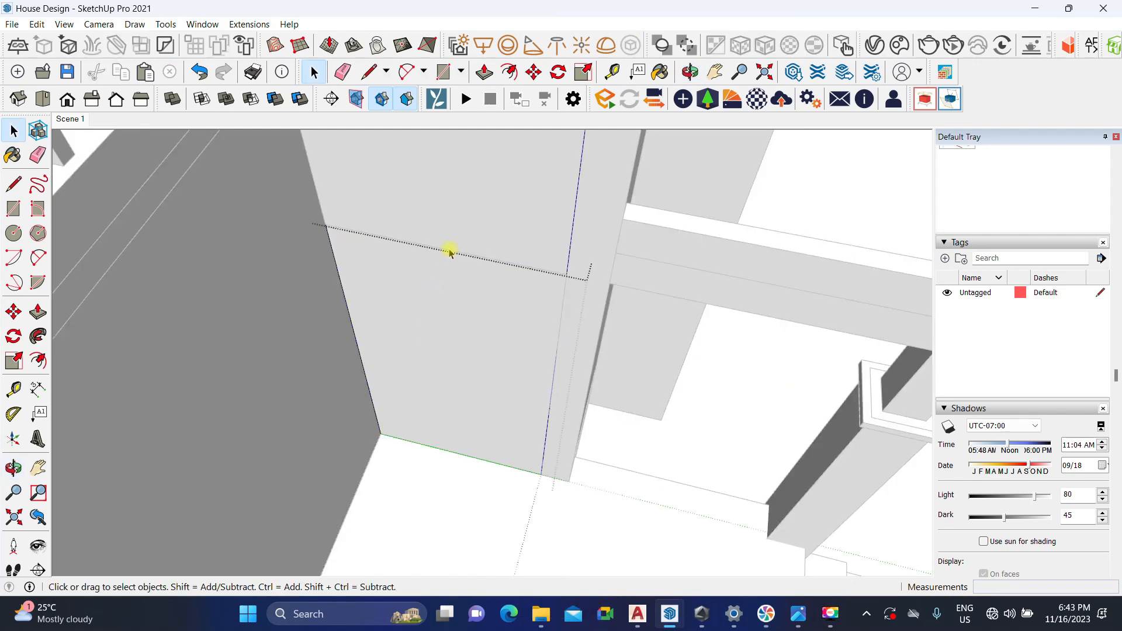
Step: Check the lengths of the door rectangle's top and side edges, and close the group
left_click(449, 253)
scroll(1054, 220, "up", 10)
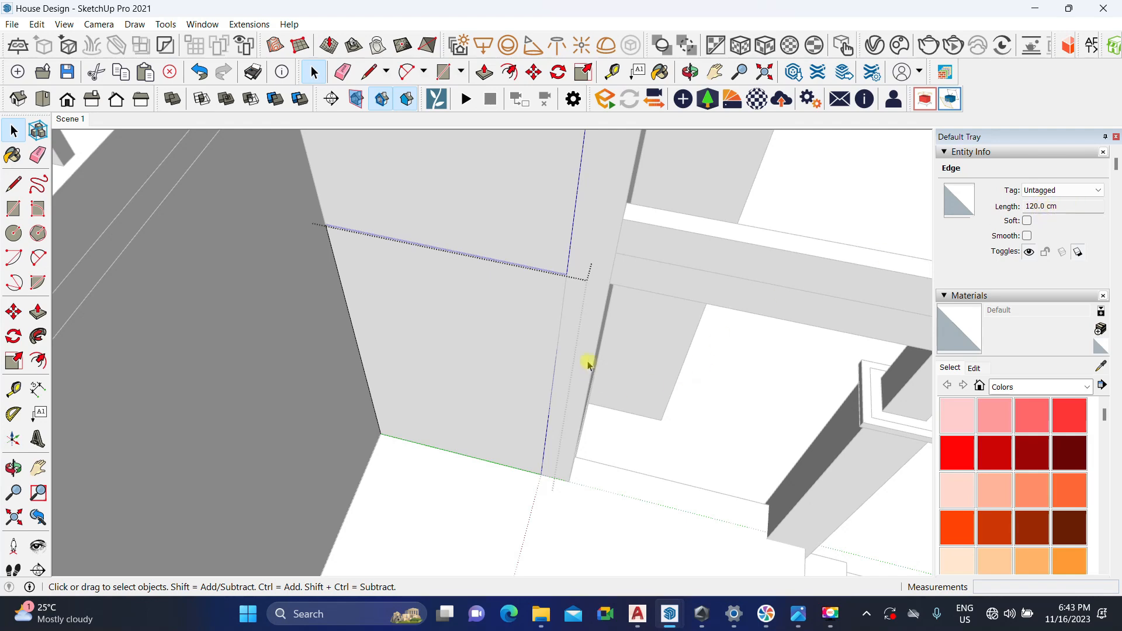
left_click(561, 310)
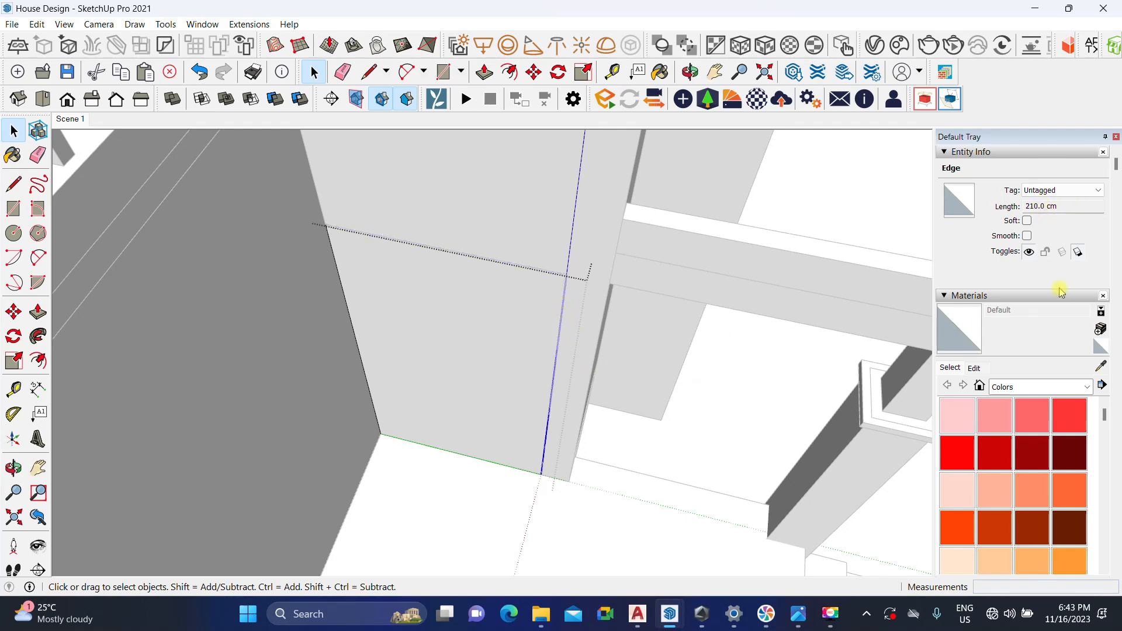
middle_click_drag(358, 407, 604, 395)
left_click(831, 299)
Step: Isolate the door rectangle by hiding every other object in the model
scroll(534, 404, "up", 4)
key("ctrl+a")
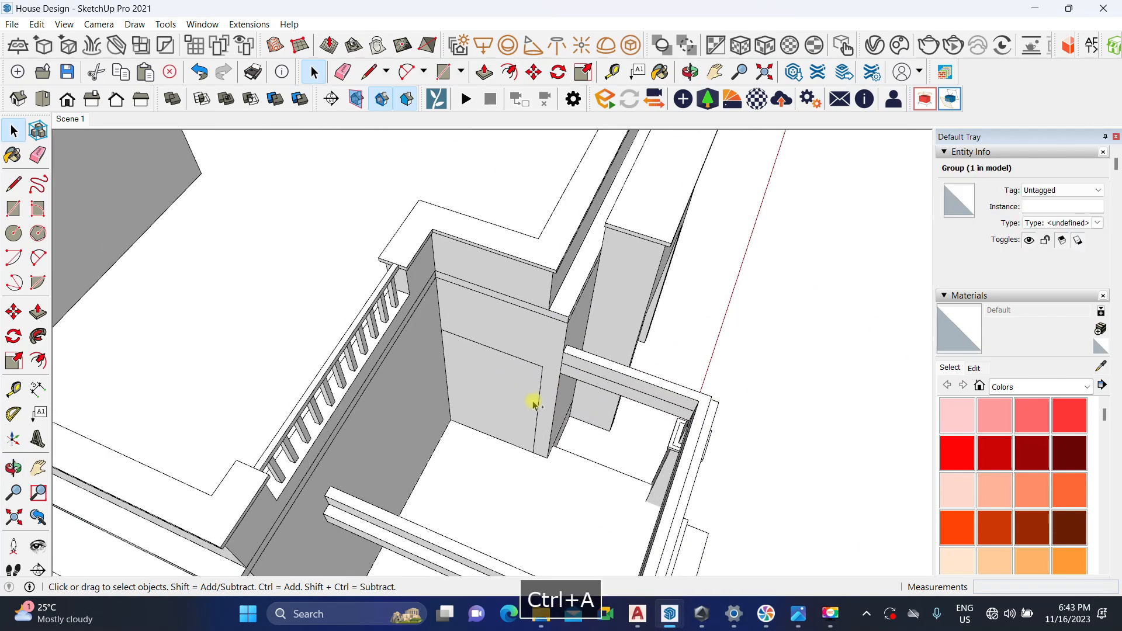
scroll(526, 402, "up", 3)
left_click(455, 353, "shift")
scroll(436, 435, "up", 4)
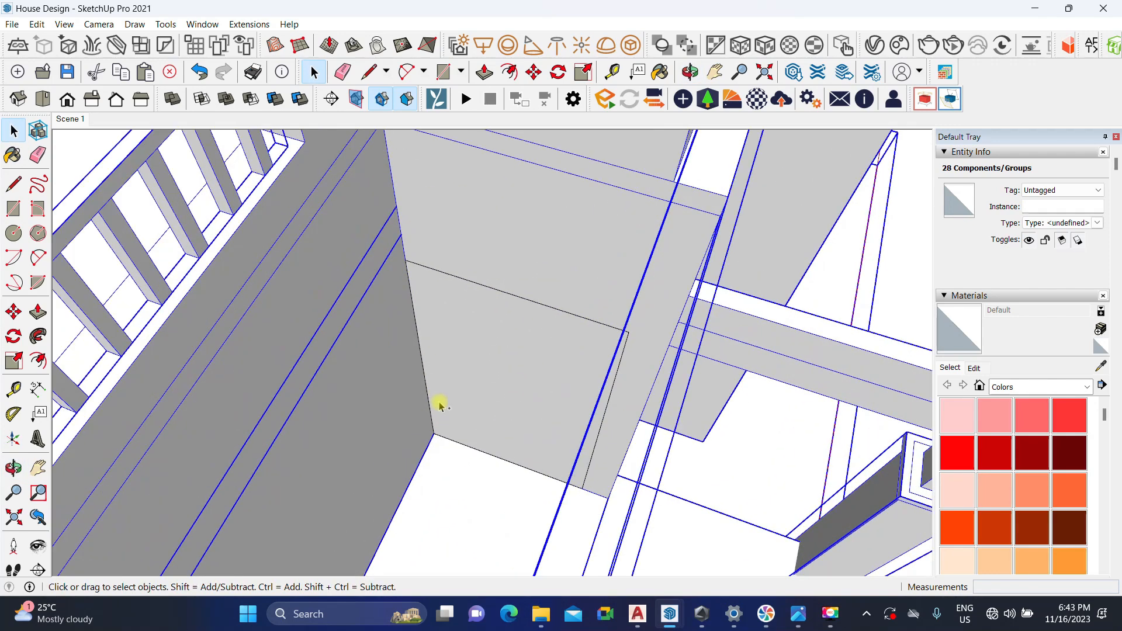
key("ctrl+h")
middle_click_drag(443, 408, 491, 439)
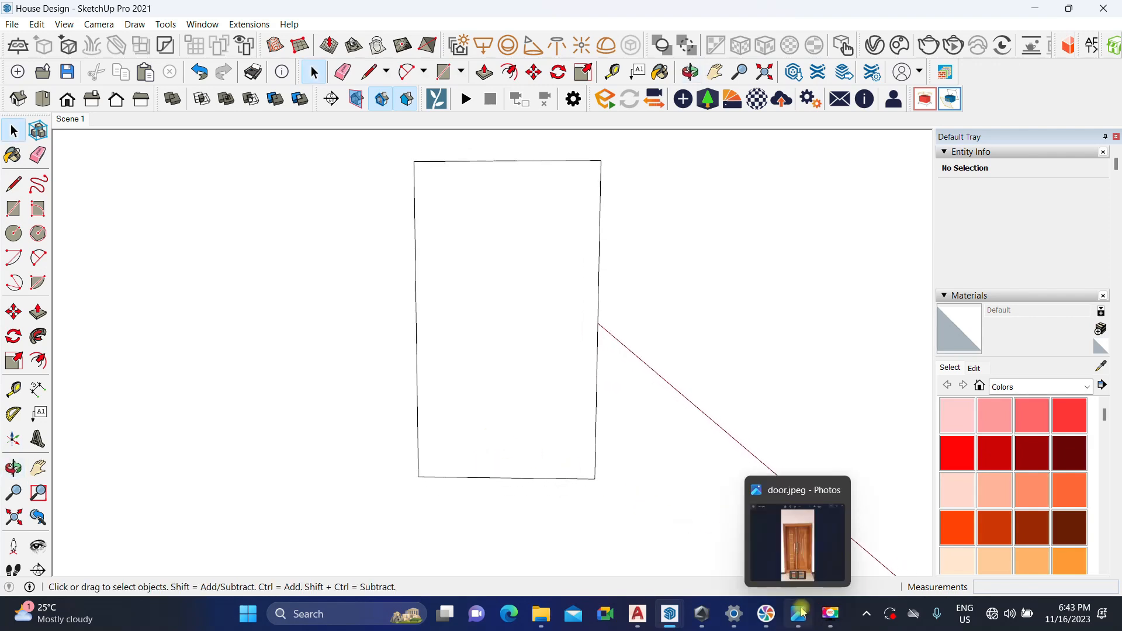
Step: Switch to Photos, examine the frame and panels in the door.jpeg reference, and return to the door rectangle in the model
left_click(801, 612)
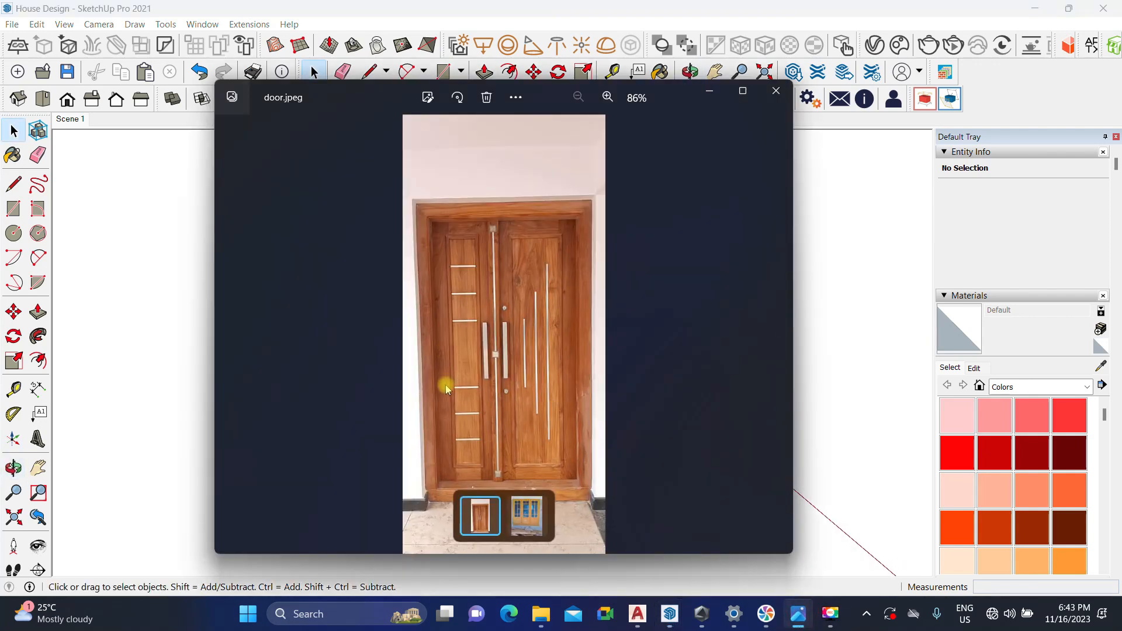
scroll(428, 478, "up", 3)
left_click_drag(439, 400, 468, 512)
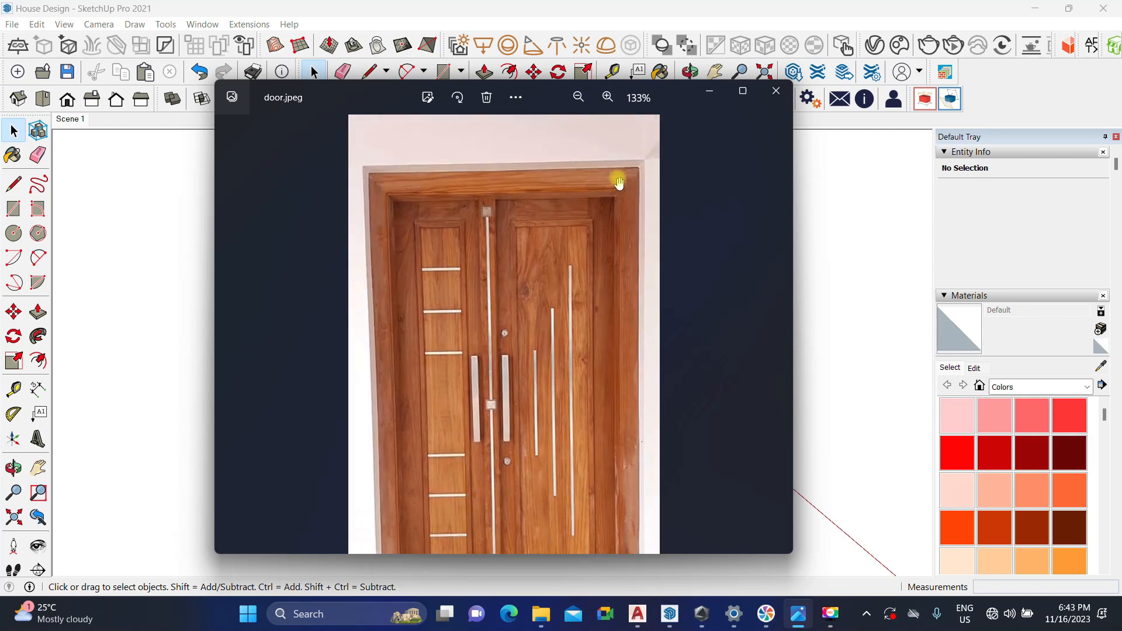
scroll(590, 347, "down", 2)
scroll(456, 435, "up", 1)
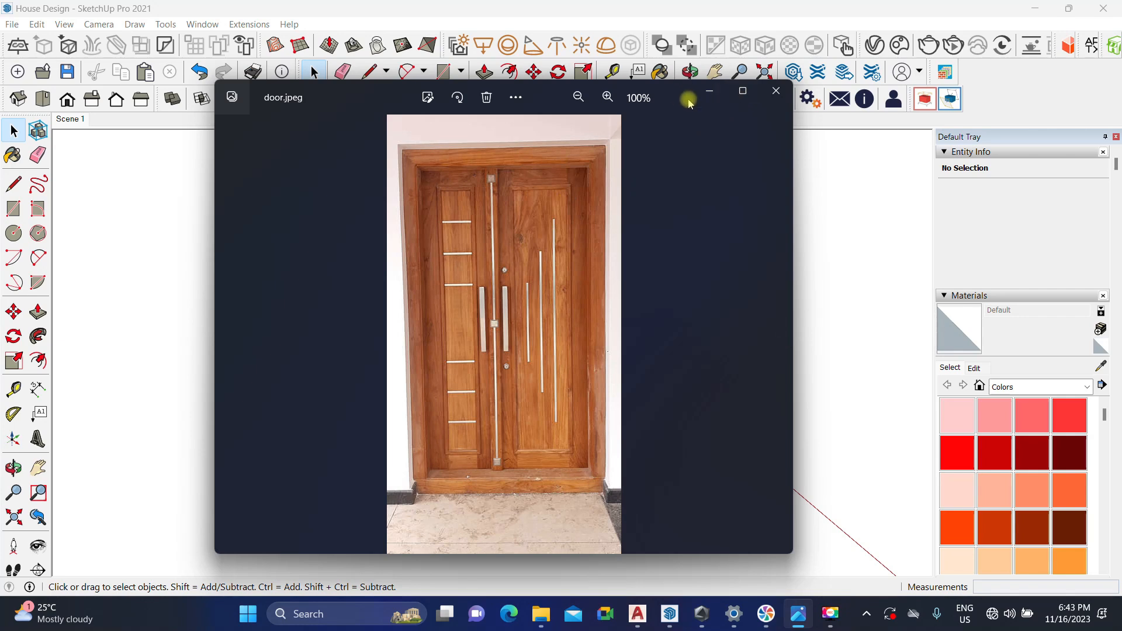
left_click(705, 97)
mouse_move(621, 210)
middle_mouse_down()
mouse_move(488, 458)
mouse_move(433, 433)
mouse_move(477, 359)
mouse_move(485, 428)
mouse_move(455, 371)
middle_mouse_up()
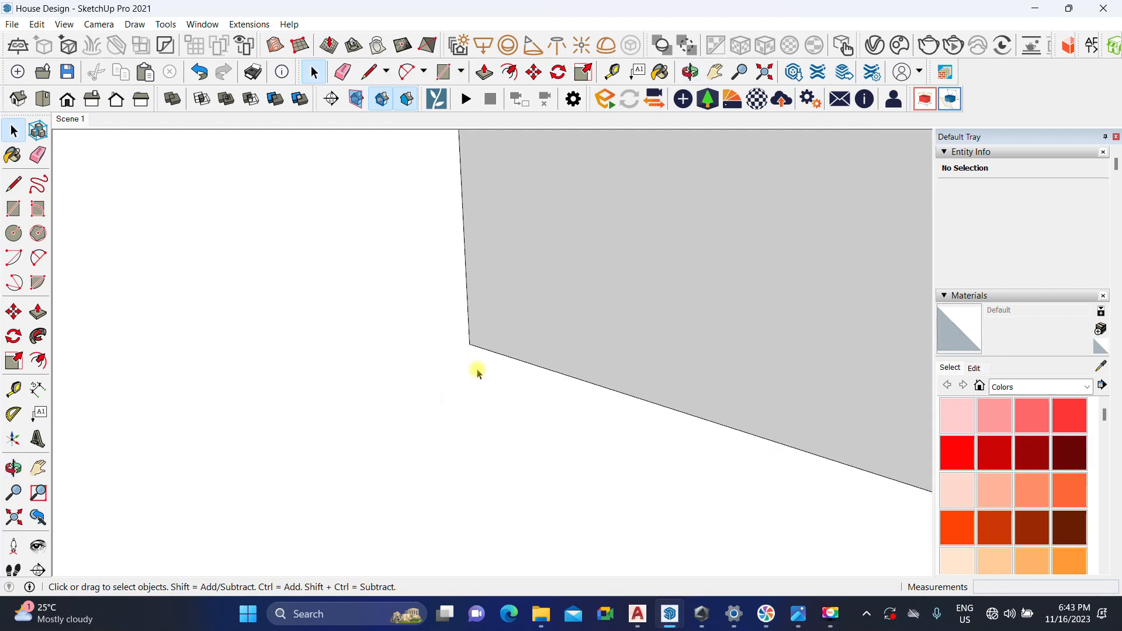
Step: Draw an 8 × 8 cm horizontal square starting from the door rectangle's lower corner
key("r")
left_click(469, 344)
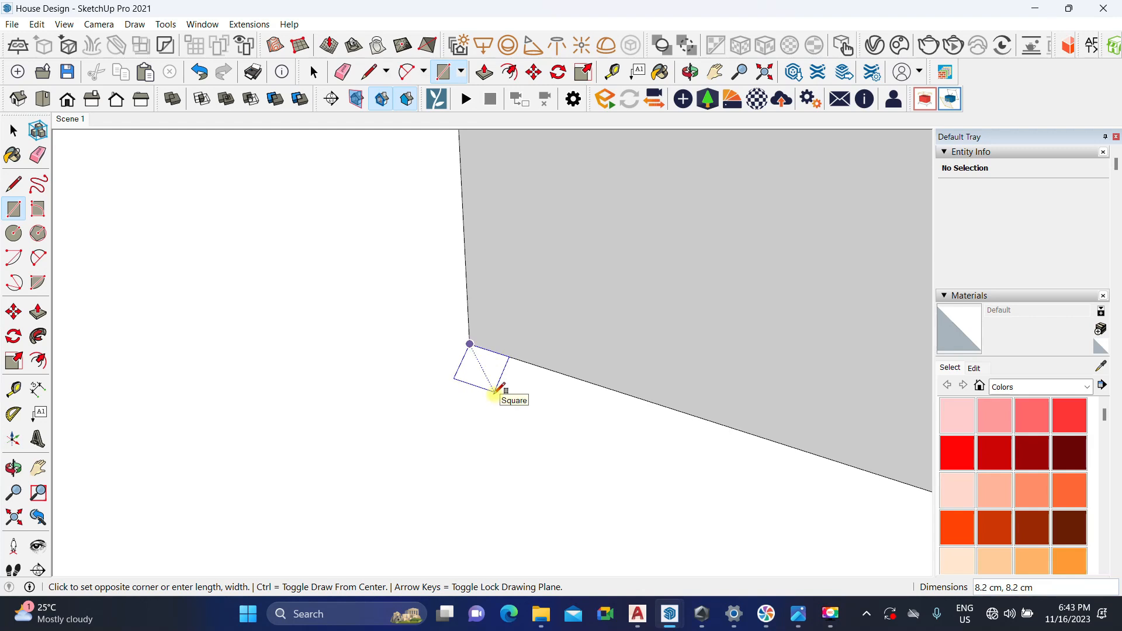
type("8,8")
key("Return")
key("space")
Step: Group the small square's face with its edges and open the group for editing
scroll(485, 377, "up", 1)
double_click(485, 376)
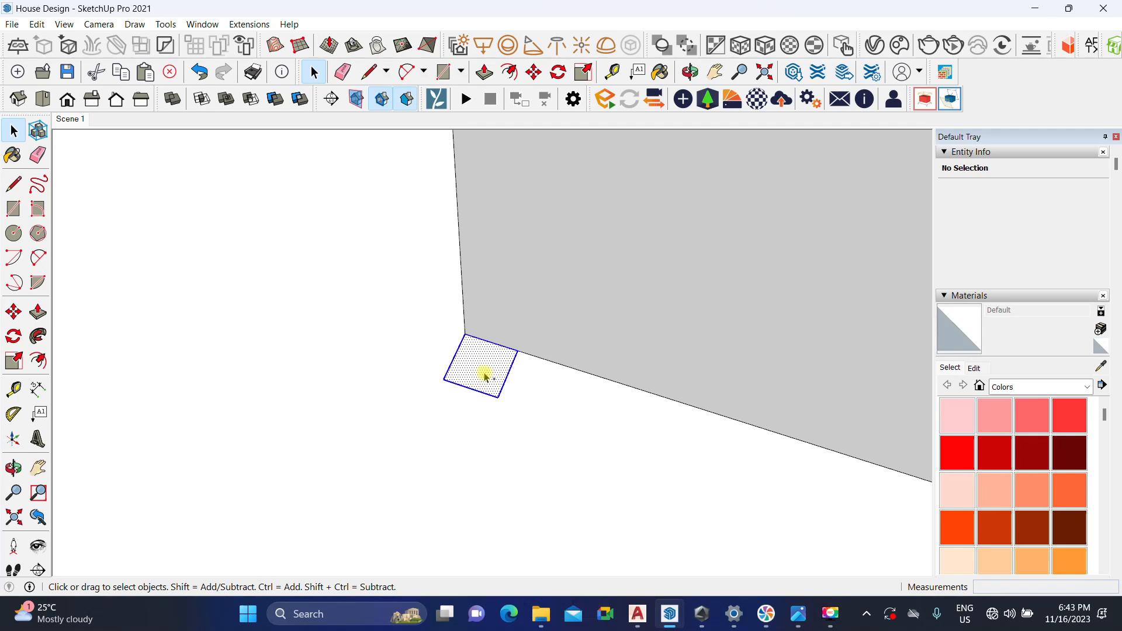
key("ctrl+g")
scroll(484, 377, "up", 3)
double_click(485, 377)
Step: Draw a six-segment line with three steps across one corner of the square, ending on the adjacent side
scroll(485, 381, "up", 2)
middle_click_drag(478, 403, 406, 422)
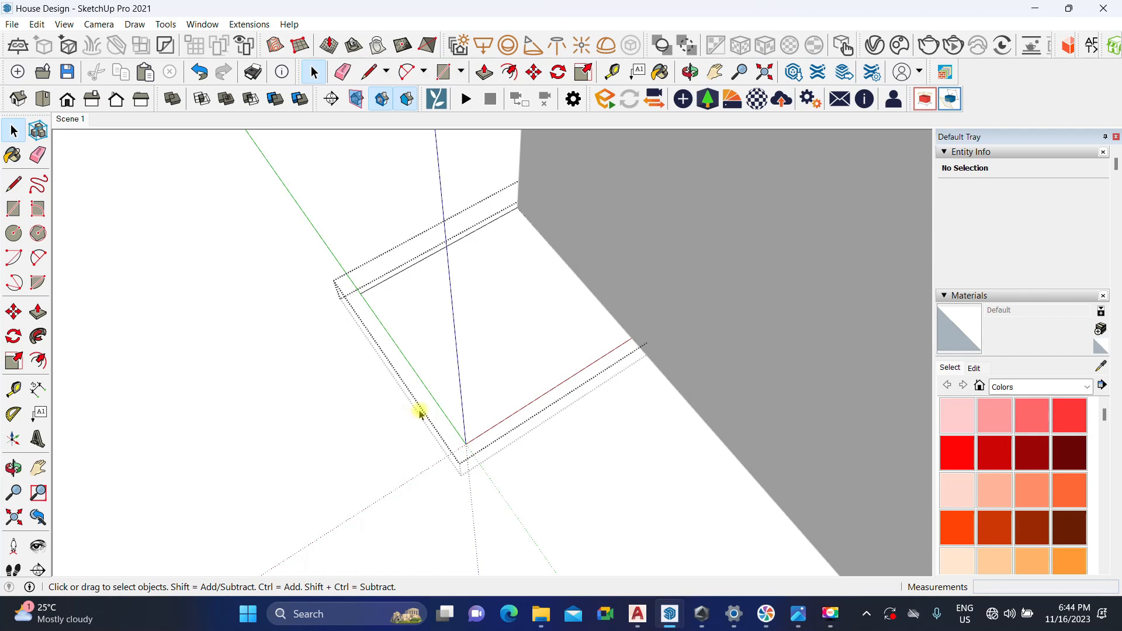
key("l")
middle_click_drag(418, 397, 315, 351)
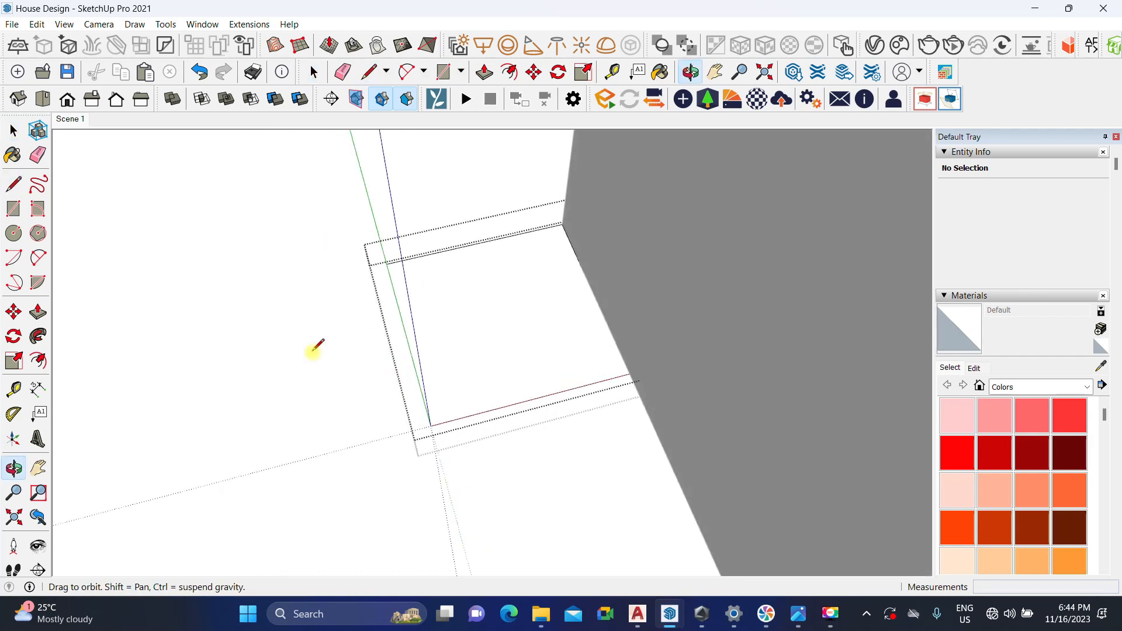
left_click(419, 379)
scroll(459, 368, "up", 2)
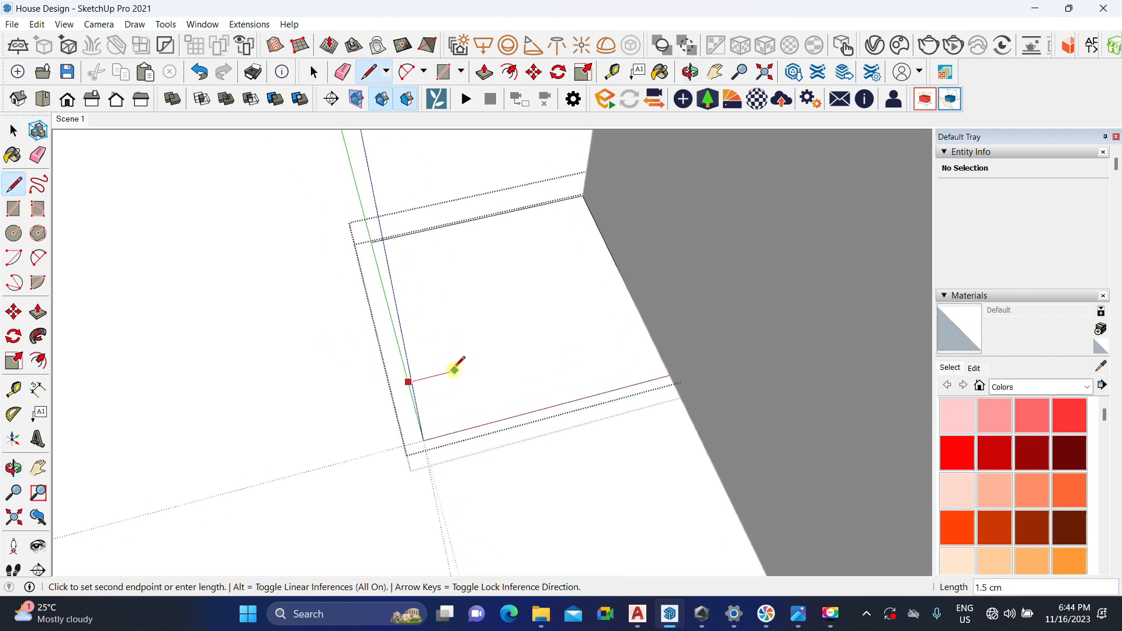
left_click(446, 373)
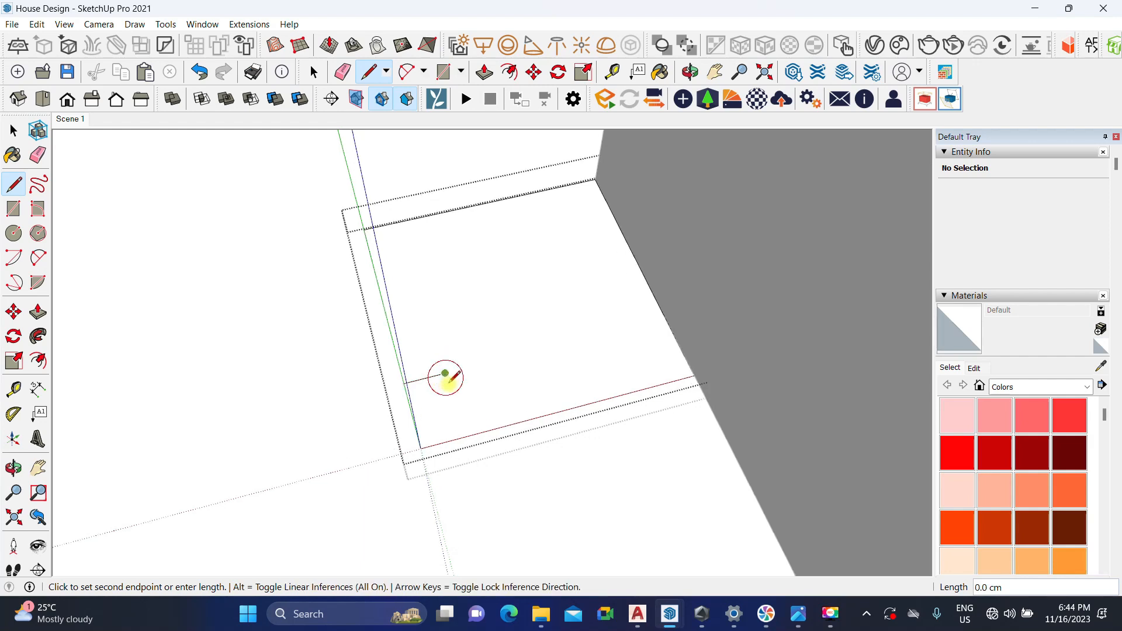
left_click(452, 396)
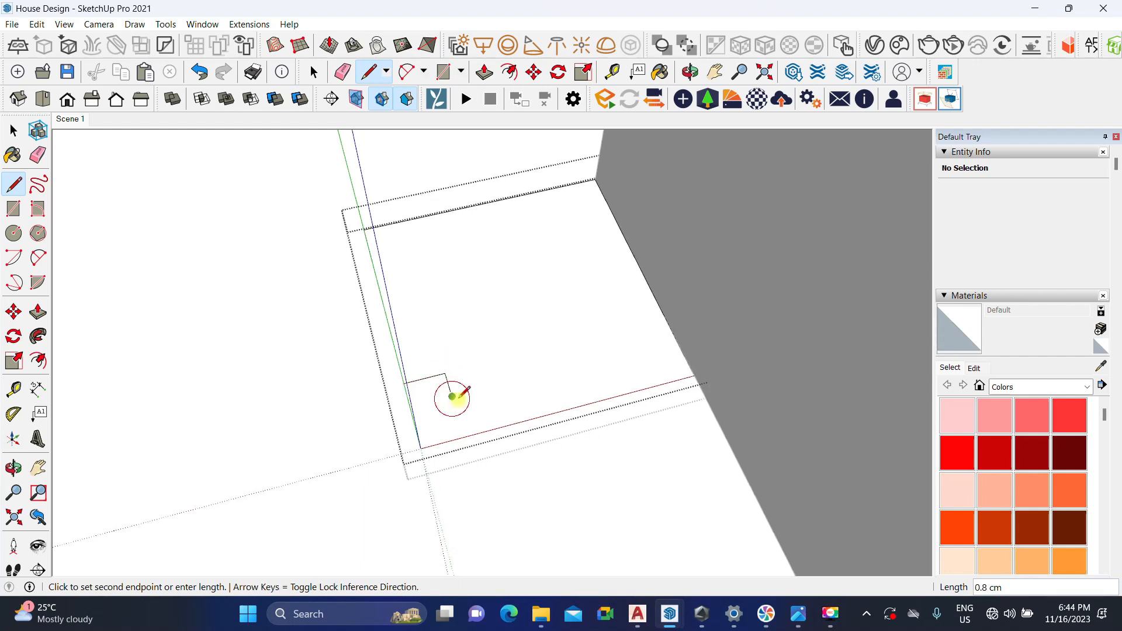
left_click(487, 388)
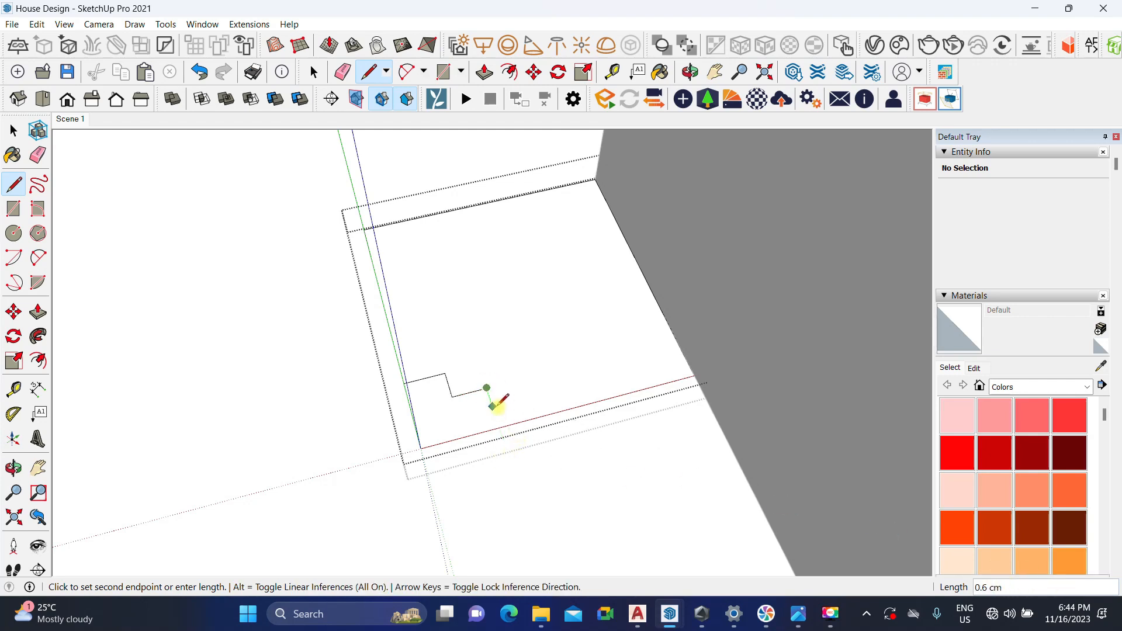
left_click(492, 406)
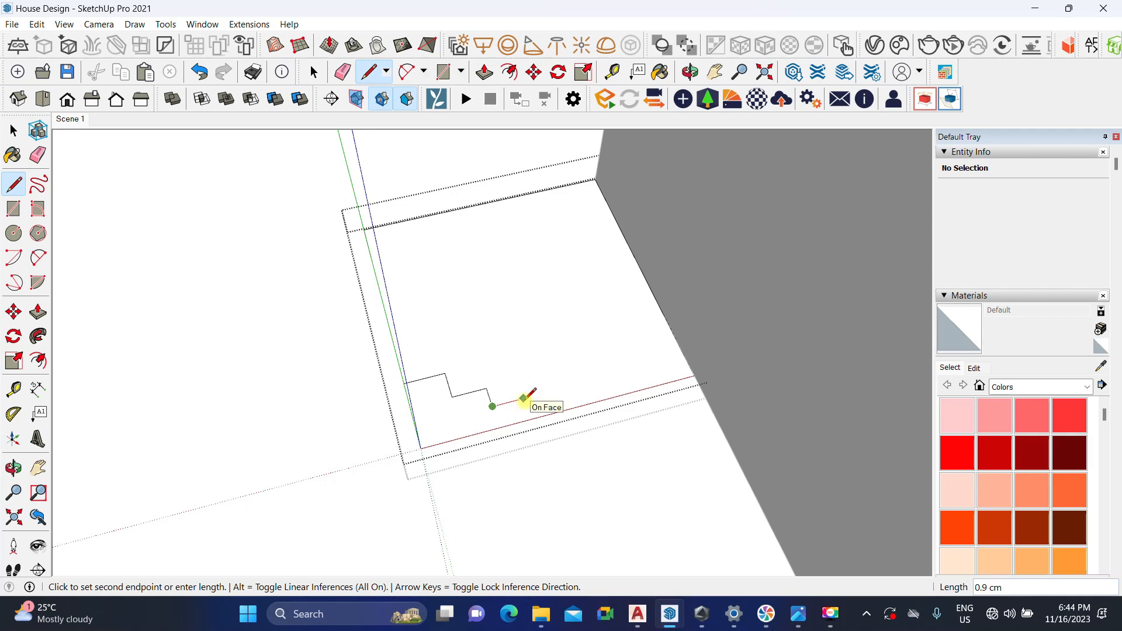
left_click(530, 420)
middle_click_drag(518, 442, 555, 464)
key("space")
Step: Round the first step's outer corner with an arc about 0.8 cm across and erase the leftover corner lines
scroll(444, 403, "up", 4)
middle_click_drag(435, 396, 428, 421)
key("a")
scroll(425, 395, "up", 2)
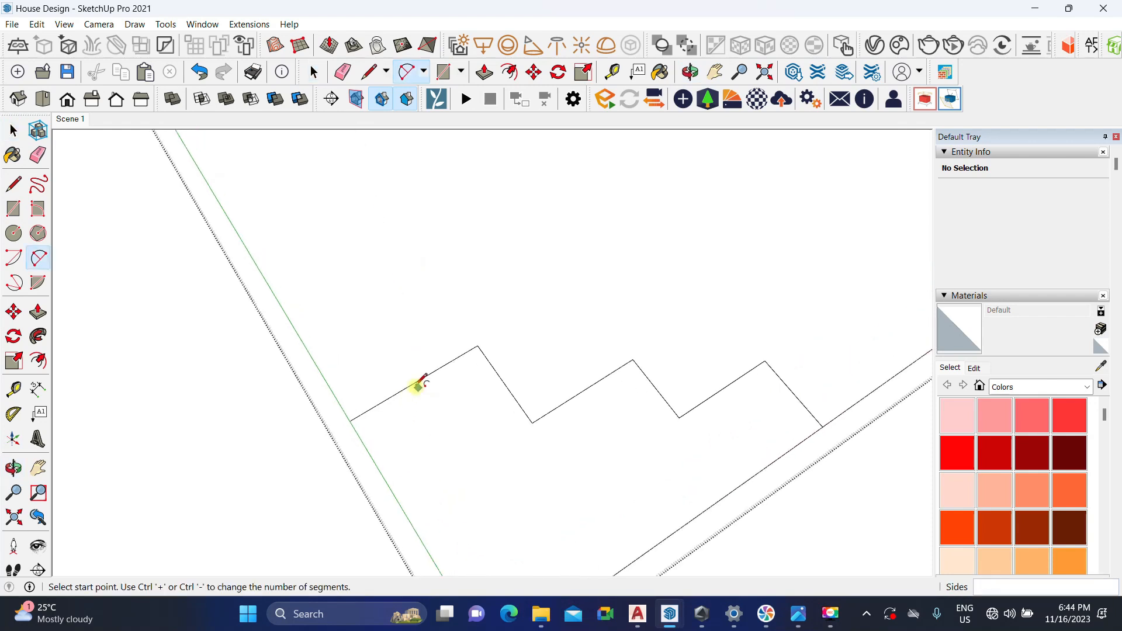
left_click(415, 382)
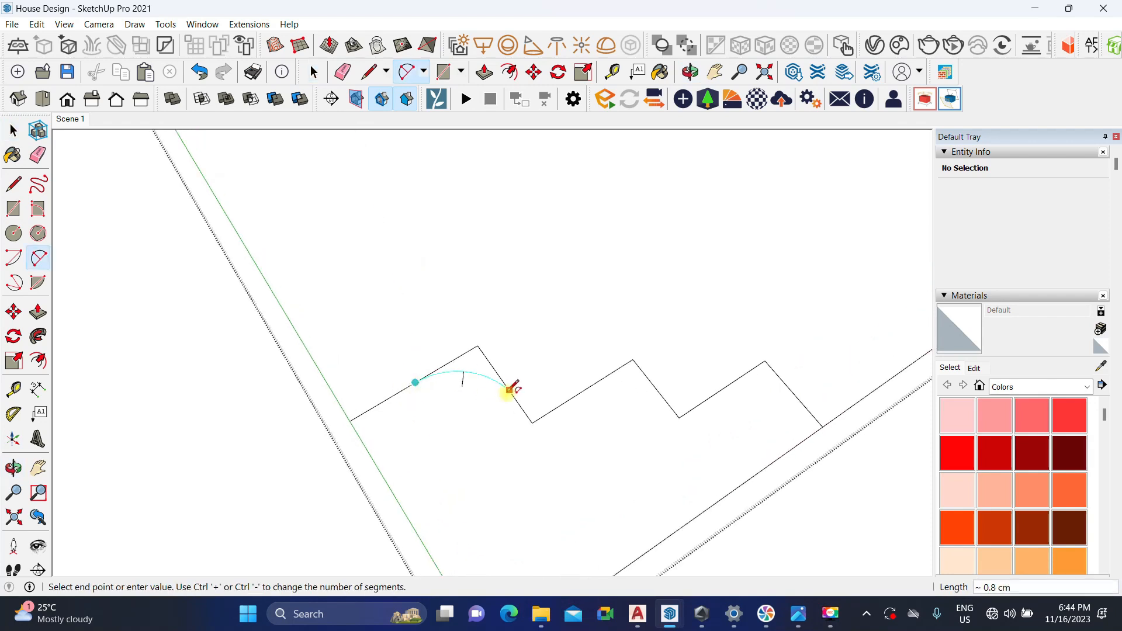
left_click(509, 389)
left_click(507, 391)
key("space")
middle_click_drag(503, 400, 458, 351)
scroll(457, 354, "down", 3)
scroll(473, 345, "up", 3)
key("e")
left_click_drag(472, 347, 494, 358)
Step: Select all edges of the stepped profile line and weld them into a single curve
scroll(456, 339, "down", 3)
mouse_move(431, 326)
middle_mouse_down()
mouse_move(514, 359)
mouse_move(499, 403)
mouse_move(509, 431)
mouse_move(535, 362)
middle_mouse_up()
key("space")
scroll(461, 376, "up", 3)
middle_click_drag(461, 375, 508, 280)
scroll(507, 327, "down", 3)
mouse_move(508, 376)
middle_mouse_down()
mouse_move(441, 503)
mouse_move(533, 396)
mouse_move(475, 428)
middle_mouse_up()
scroll(475, 428, "up", 5)
left_click_drag(413, 486, 618, 270)
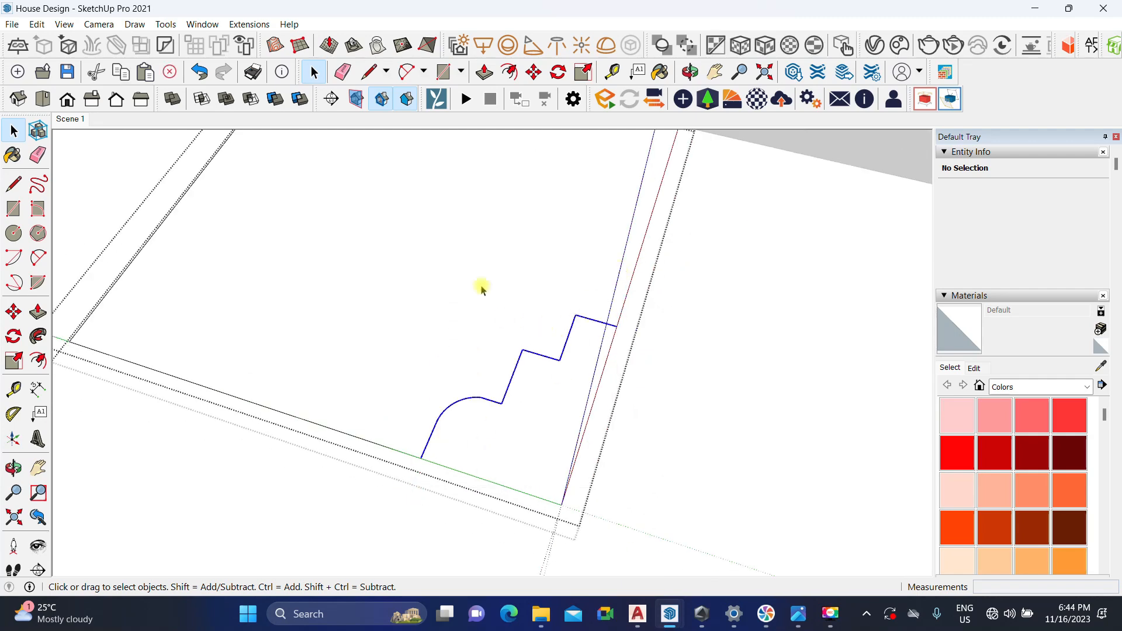
left_click(237, 24)
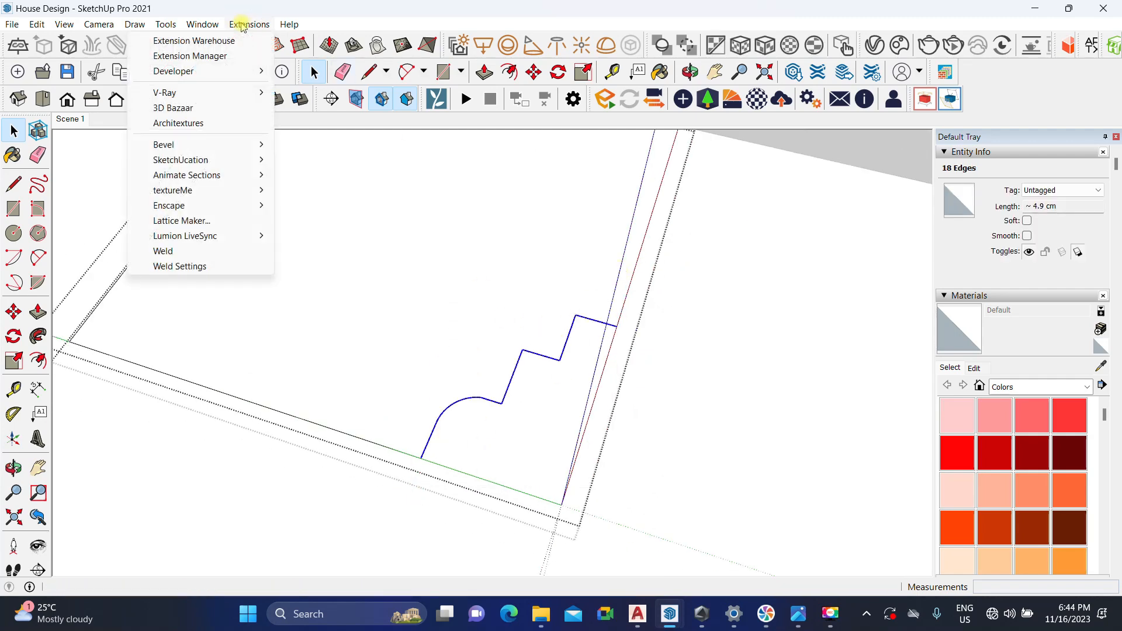
left_click(184, 250)
Step: Select the door rectangle's two side edges and top edge together and copy them
scroll(489, 353, "down", 10)
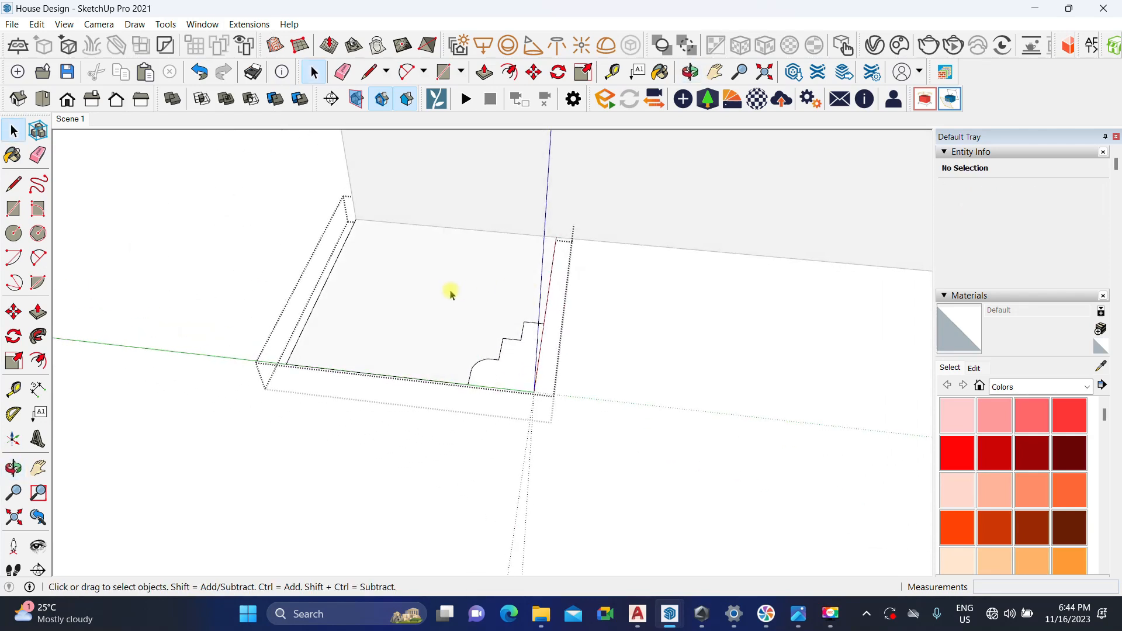
scroll(462, 313, "down", 6)
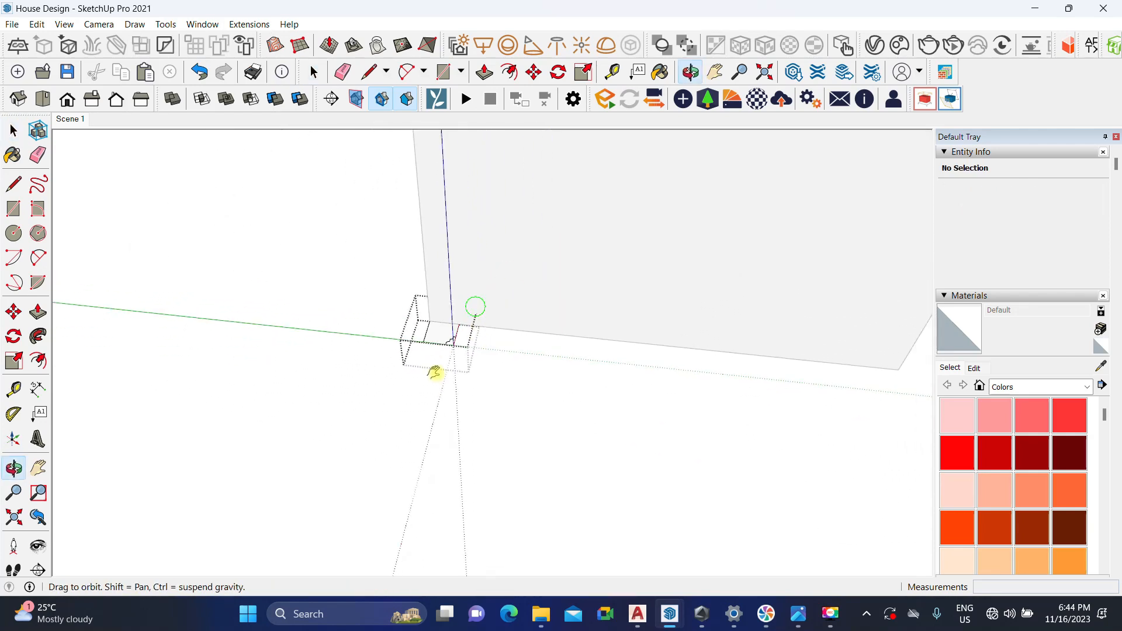
scroll(463, 370, "down", 5)
scroll(430, 318, "up", 6)
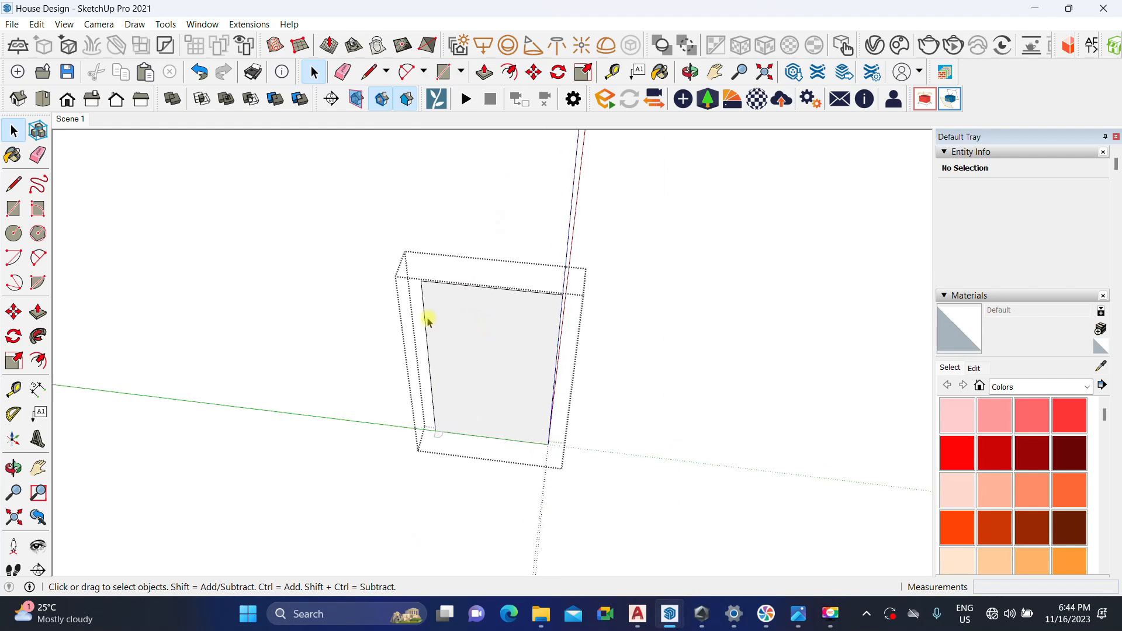
left_click(422, 304)
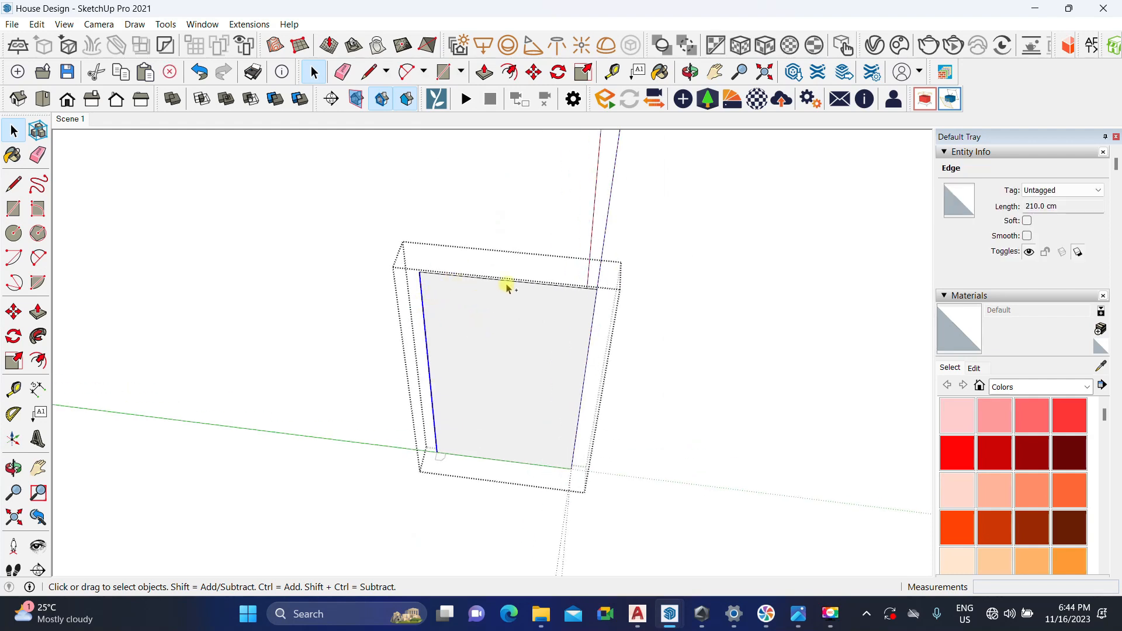
left_click(537, 284, "ctrl")
scroll(602, 323, "up", 1, "ctrl")
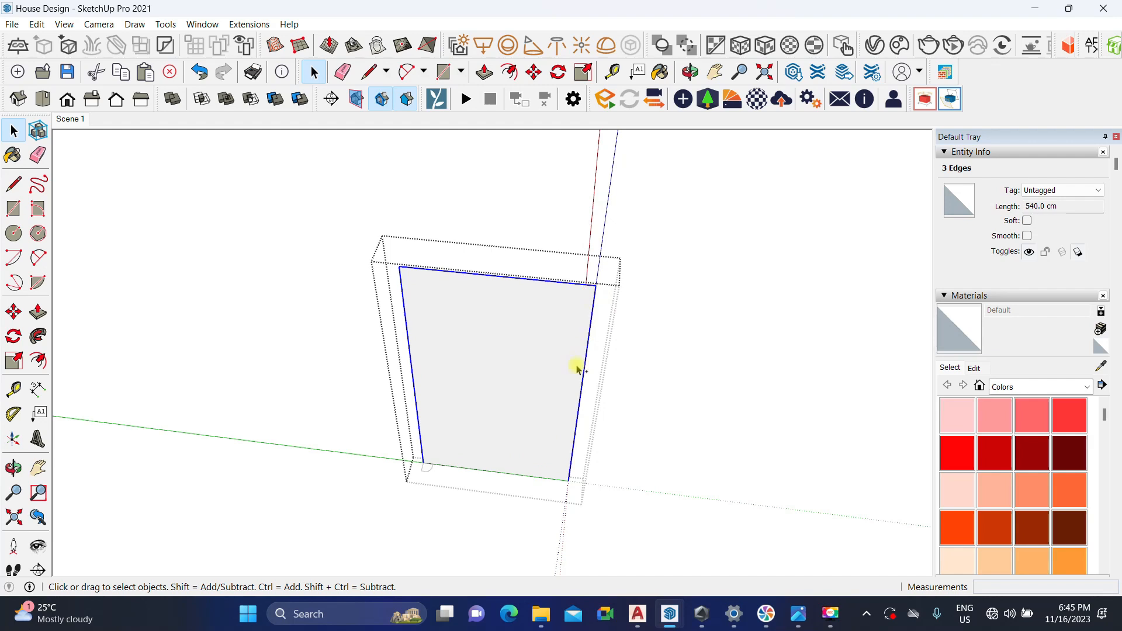
middle_click_drag(576, 367, 533, 415)
key("ctrl+c")
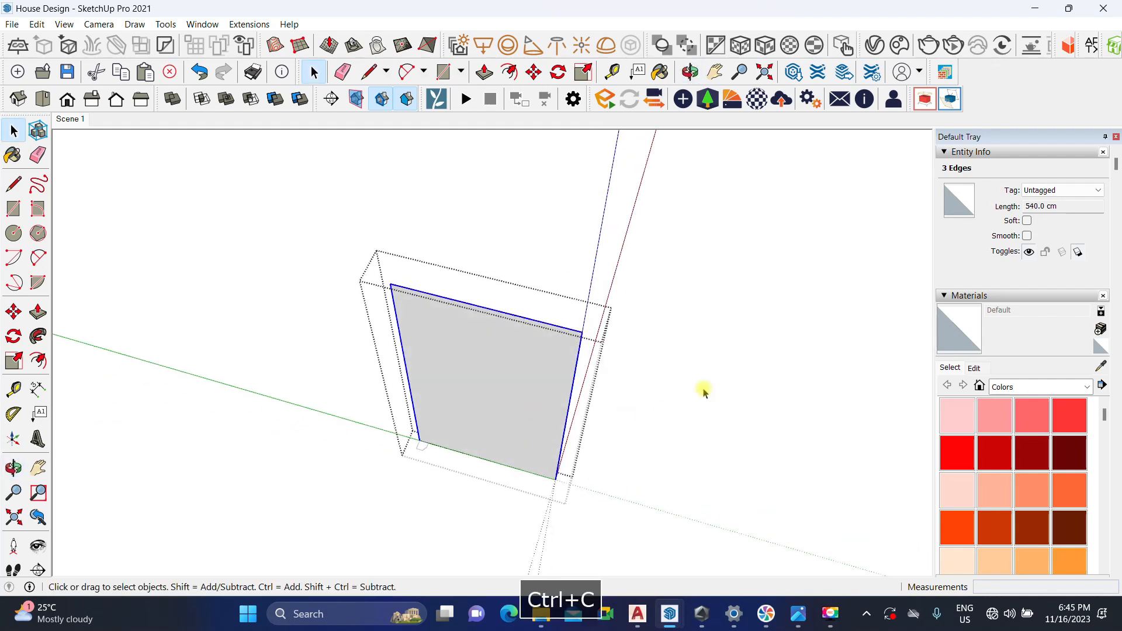
Step: Open the small frame profile group and paste the three copied opening edges in place inside it
left_click(688, 362)
scroll(421, 447, "up", 5)
double_click(413, 458)
left_click(37, 24)
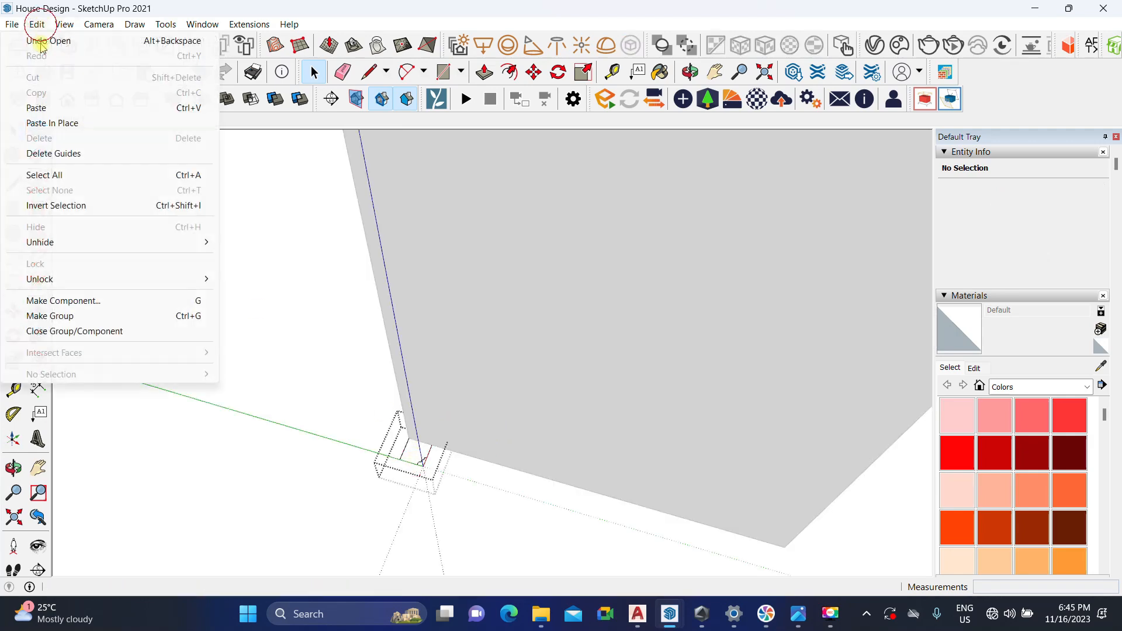
left_click(46, 122)
Step: Sweep the profile along the pasted edges with Follow Me to form the door frame
middle_click_drag(304, 371, 318, 388)
scroll(343, 429, "up", 2)
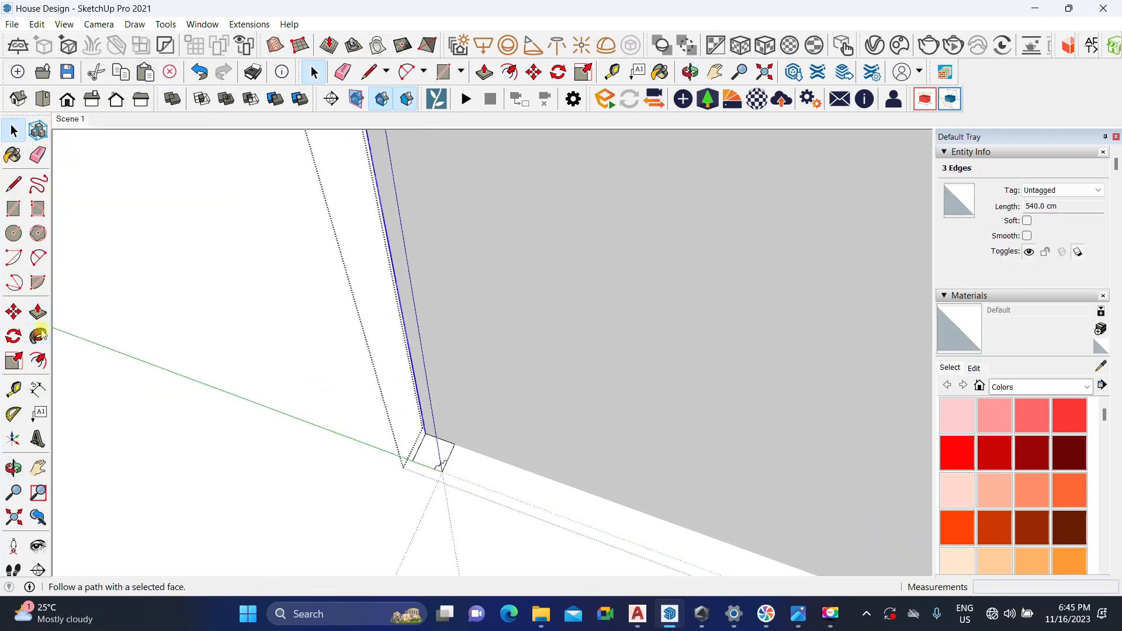
left_click(40, 337)
left_click(431, 459)
key("space")
scroll(386, 370, "down", 5)
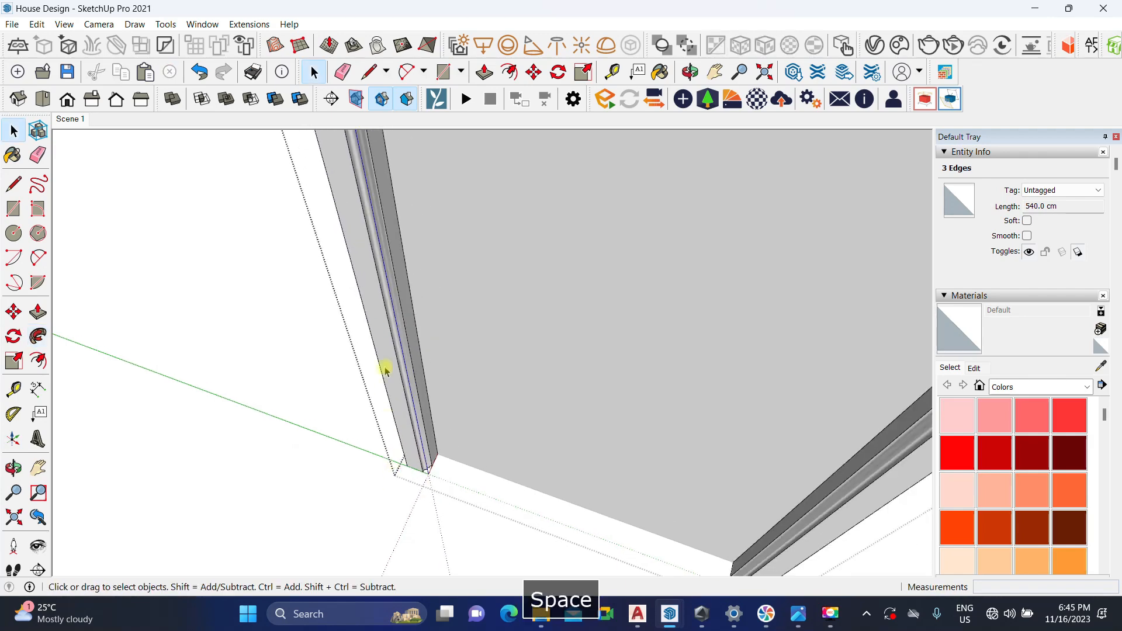
middle_click_drag(434, 374, 566, 271)
mouse_move(501, 428)
middle_mouse_down("shift")
mouse_move(501, 401)
mouse_move(485, 438)
middle_mouse_up("shift")
middle_click_drag(681, 406, 508, 468)
key("space")
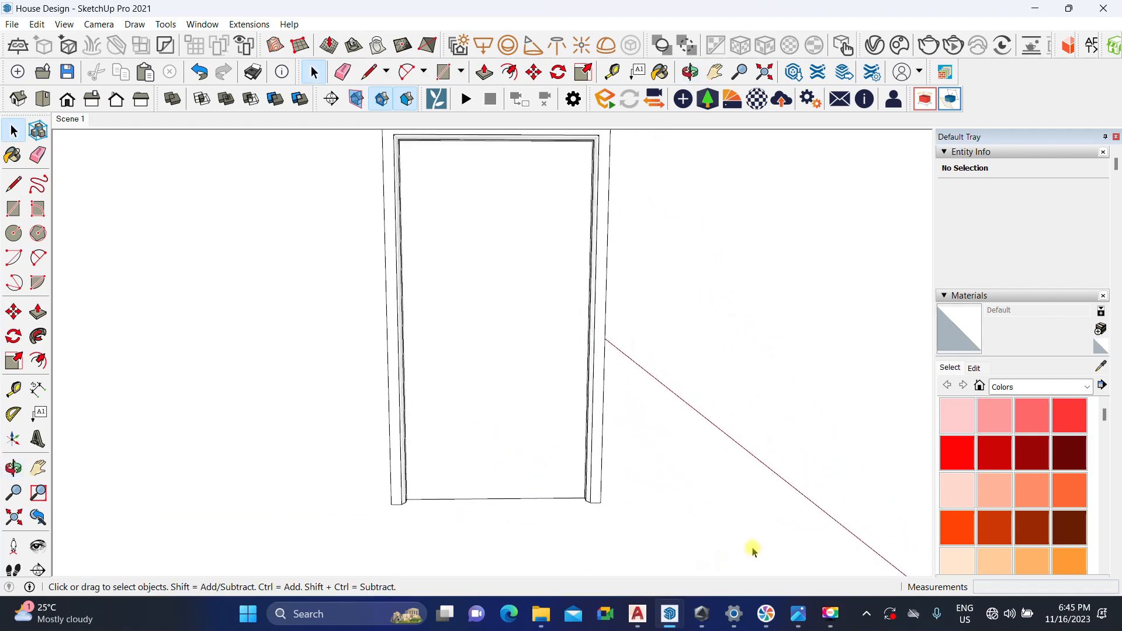
Step: Examine the reference photo door.jpeg for the frame, the threshold and the layout of the two unequal door leaves
left_click(797, 613)
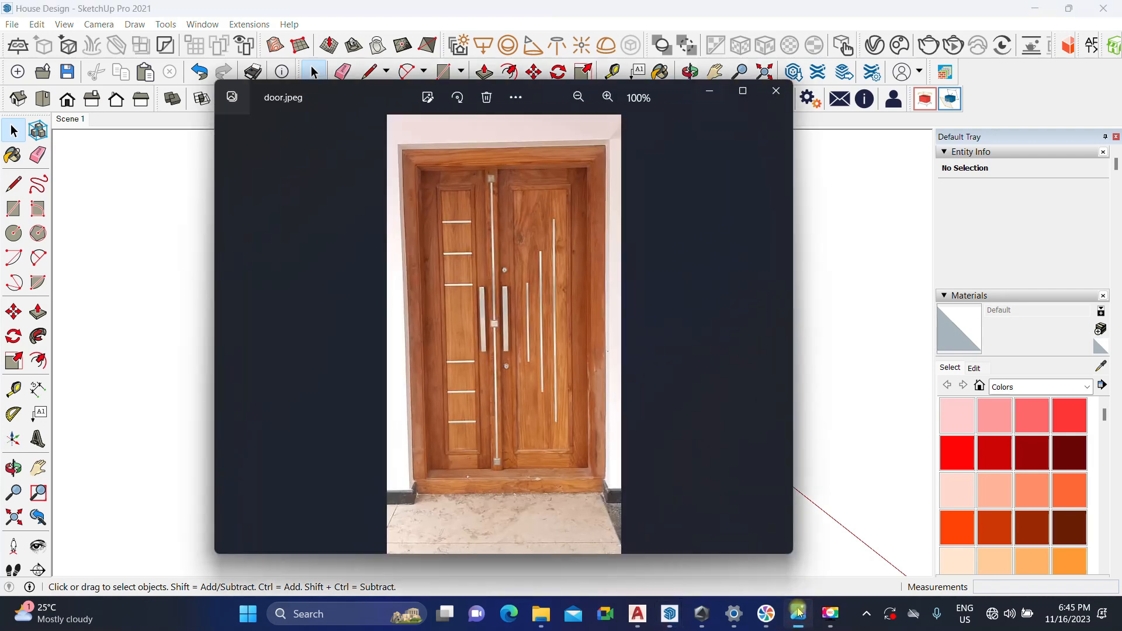
scroll(492, 260, "up", 5)
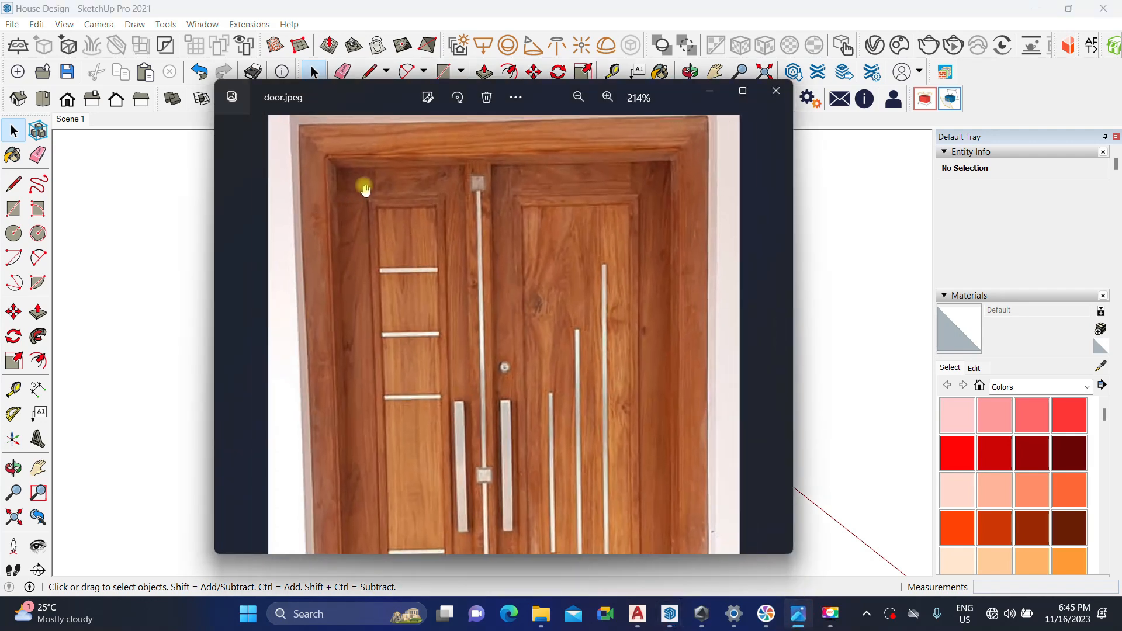
scroll(470, 282, "down", 6)
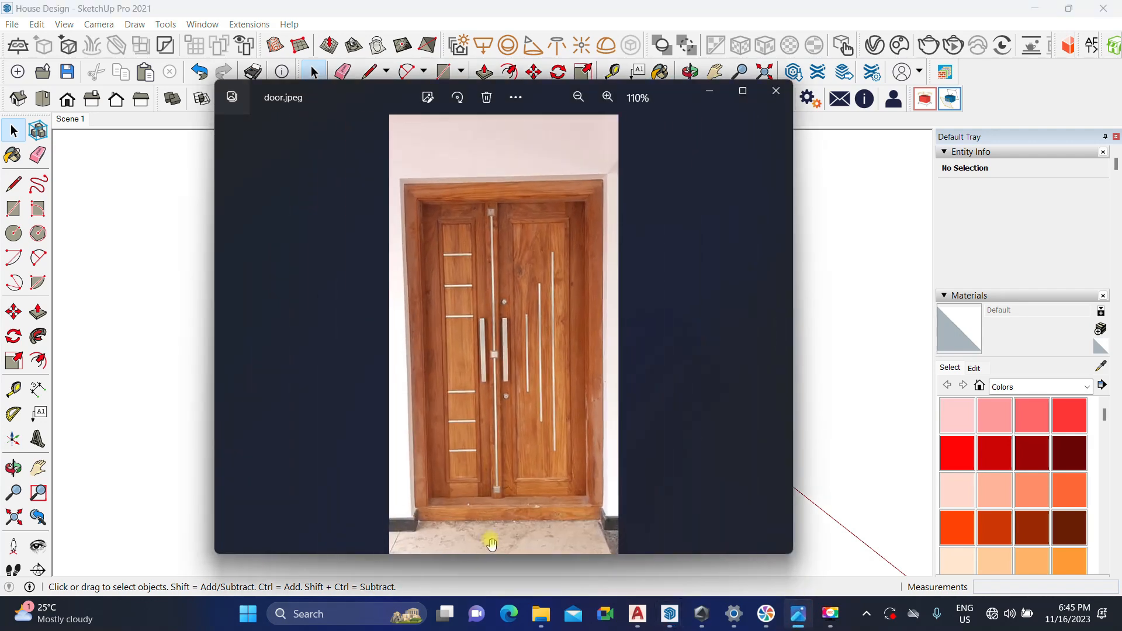
scroll(491, 526, "up", 5)
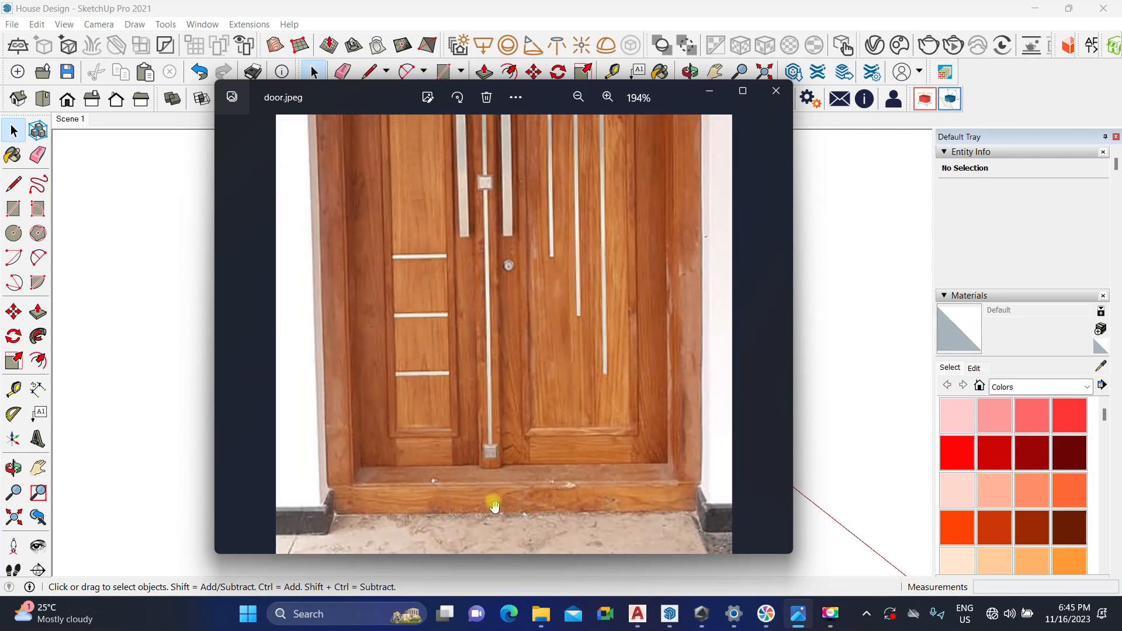
scroll(488, 491, "down", 2)
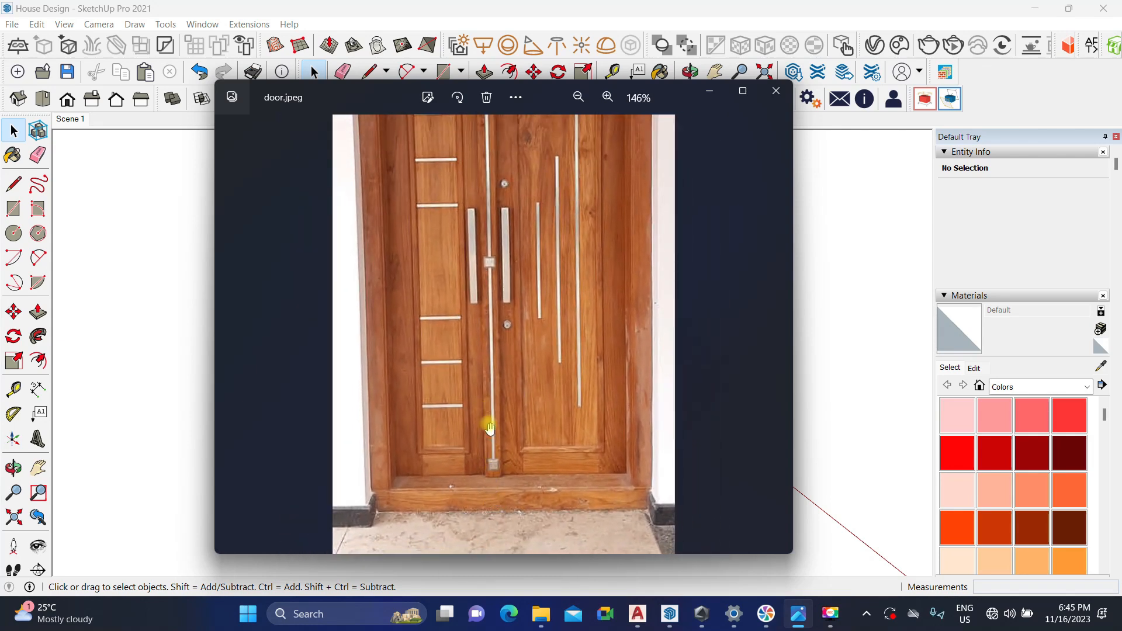
scroll(491, 438, "up", 2)
scroll(497, 476, "down", 4)
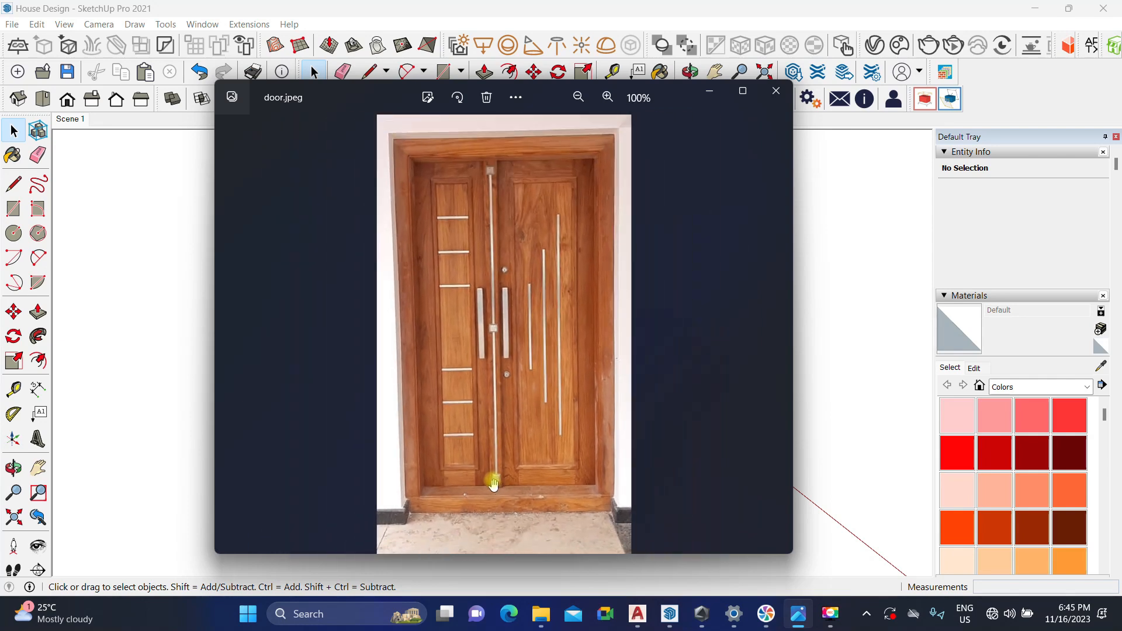
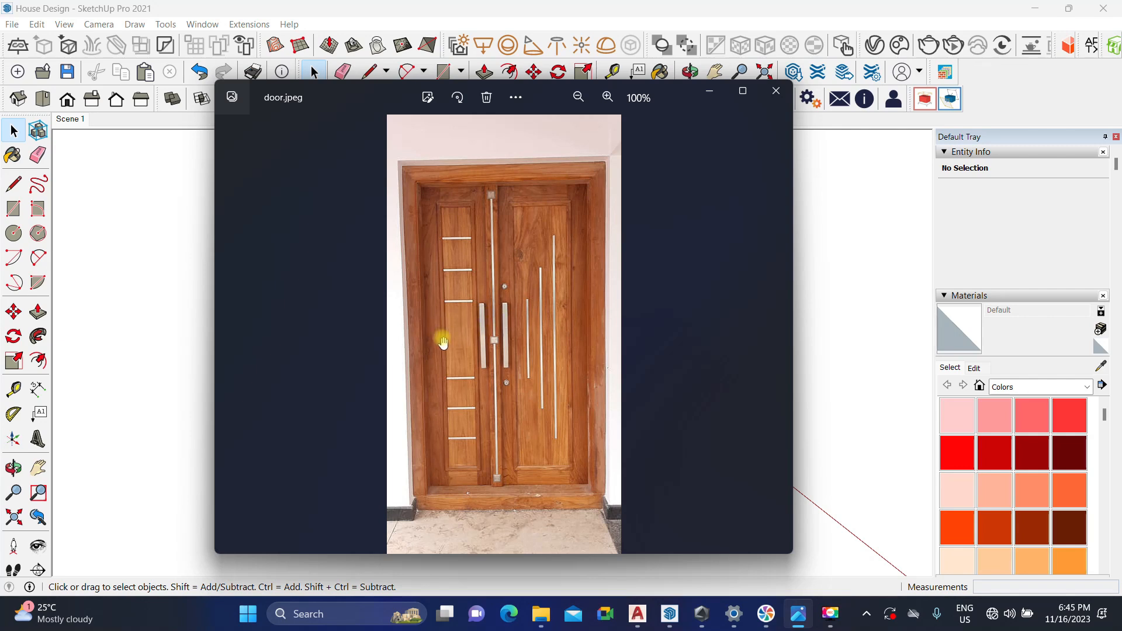
left_click(711, 95)
Step: Draw a rectangle over one half of the door opening, from the frame's inner upper corner to the midpoint of the bottom line
mouse_move(560, 233)
middle_mouse_down()
mouse_move(380, 413)
mouse_move(440, 426)
mouse_move(459, 404)
mouse_move(429, 331)
mouse_move(493, 343)
mouse_move(614, 393)
mouse_move(822, 401)
mouse_move(513, 288)
mouse_move(531, 343)
middle_mouse_up()
left_click(431, 299)
scroll(431, 299, "up", 1)
left_click(432, 301)
scroll(616, 210, "up", 4)
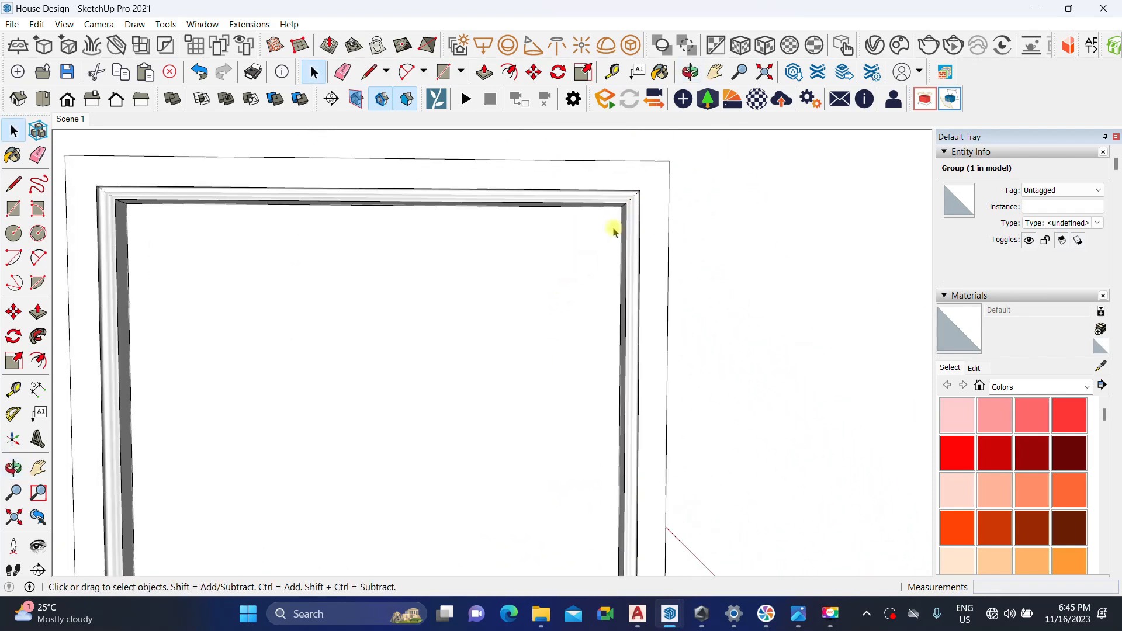
scroll(613, 231, "up", 2)
key("r")
left_click(628, 193)
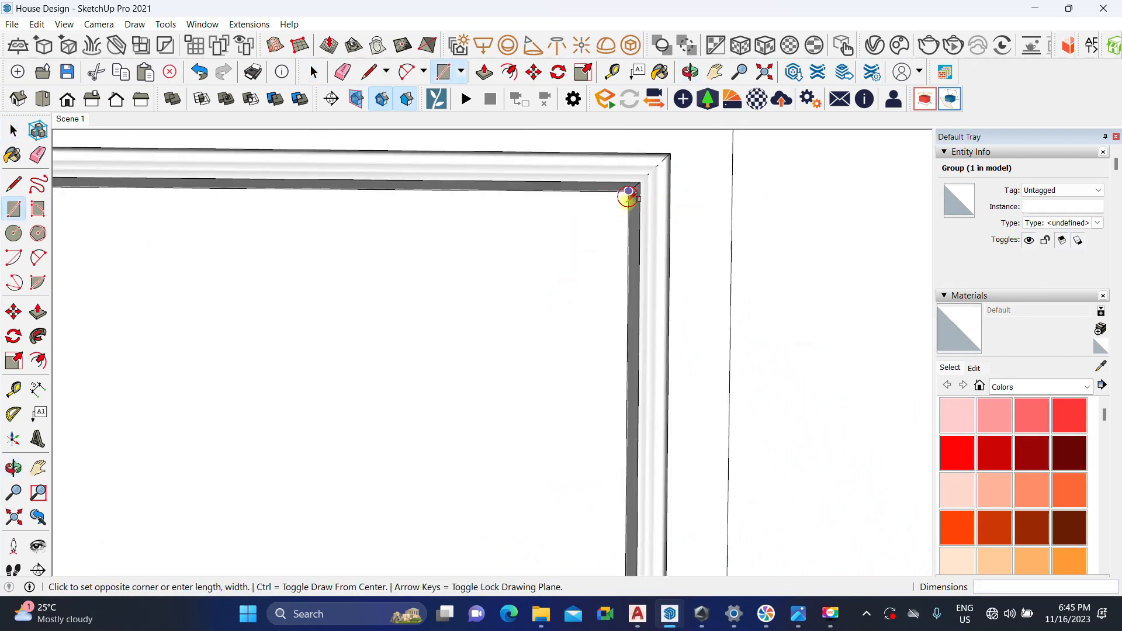
scroll(514, 475, "down", 3)
scroll(520, 429, "up", 2)
scroll(522, 429, "down", 5)
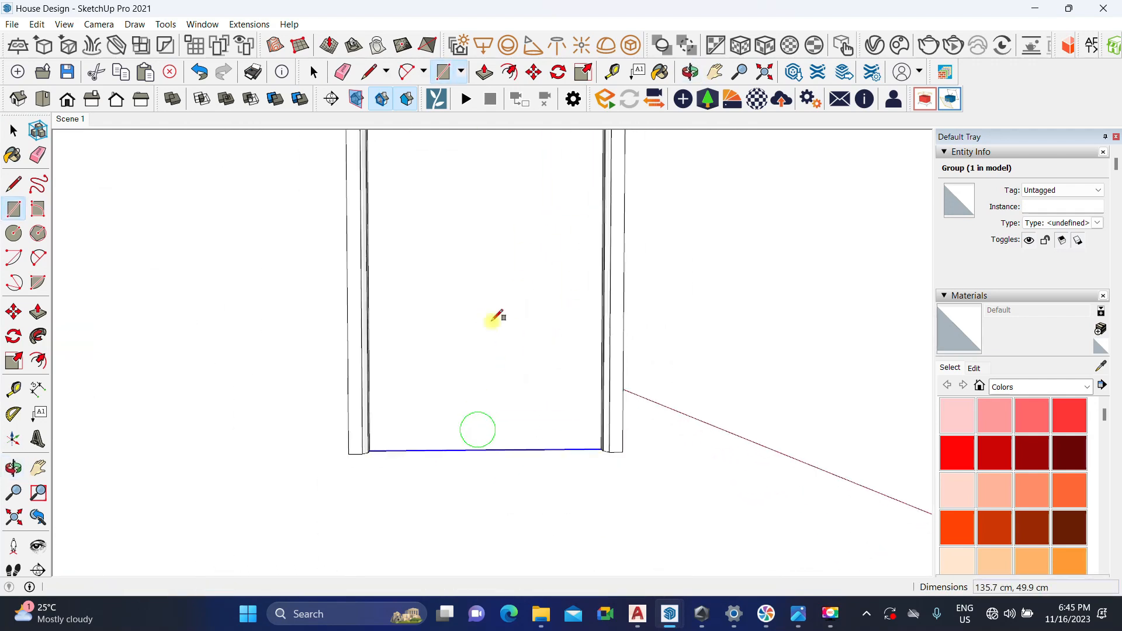
left_click(485, 448)
scroll(476, 524, "down", 3)
key("space")
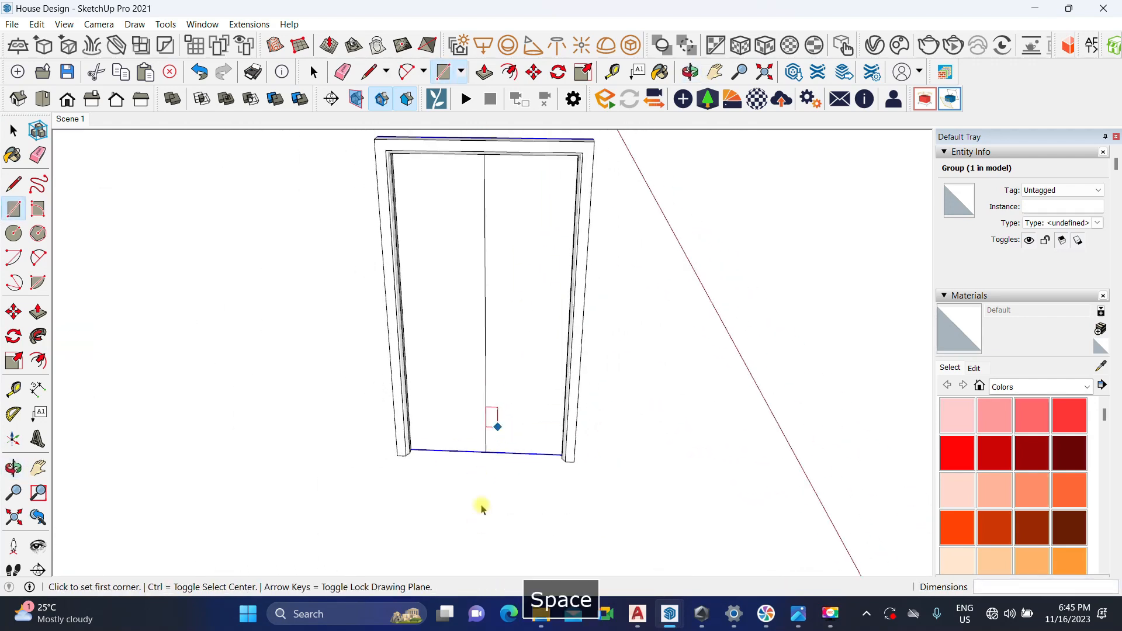
Step: Select the new rectangle with its edges and make it a group
scroll(521, 356, "down", 2)
left_click(515, 358)
scroll(500, 447, "up", 4)
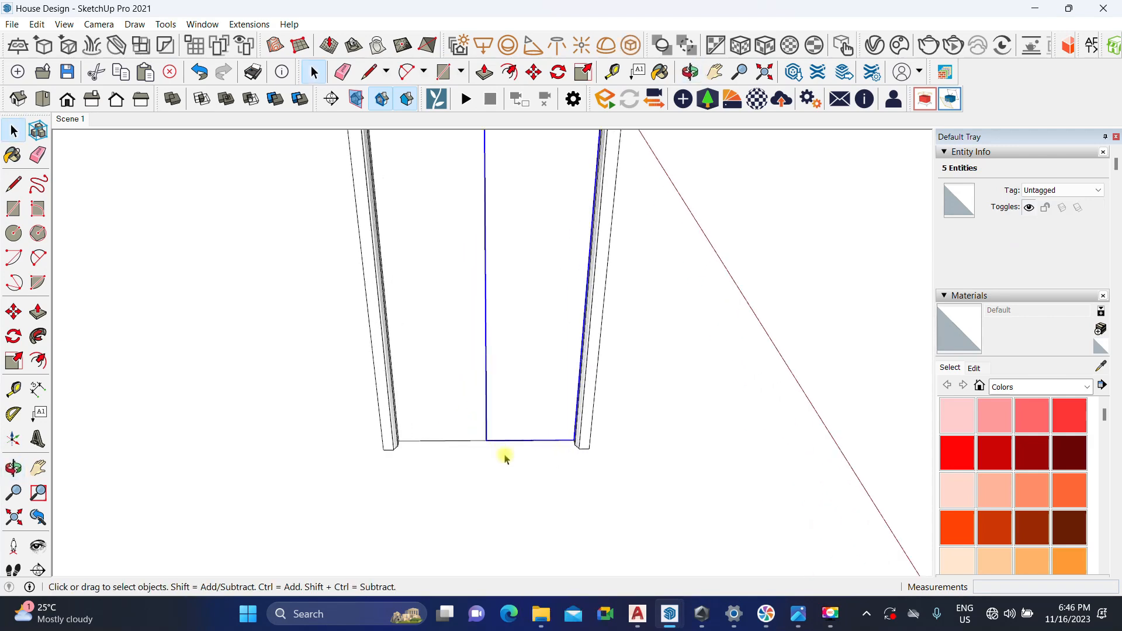
scroll(488, 424, "up", 1)
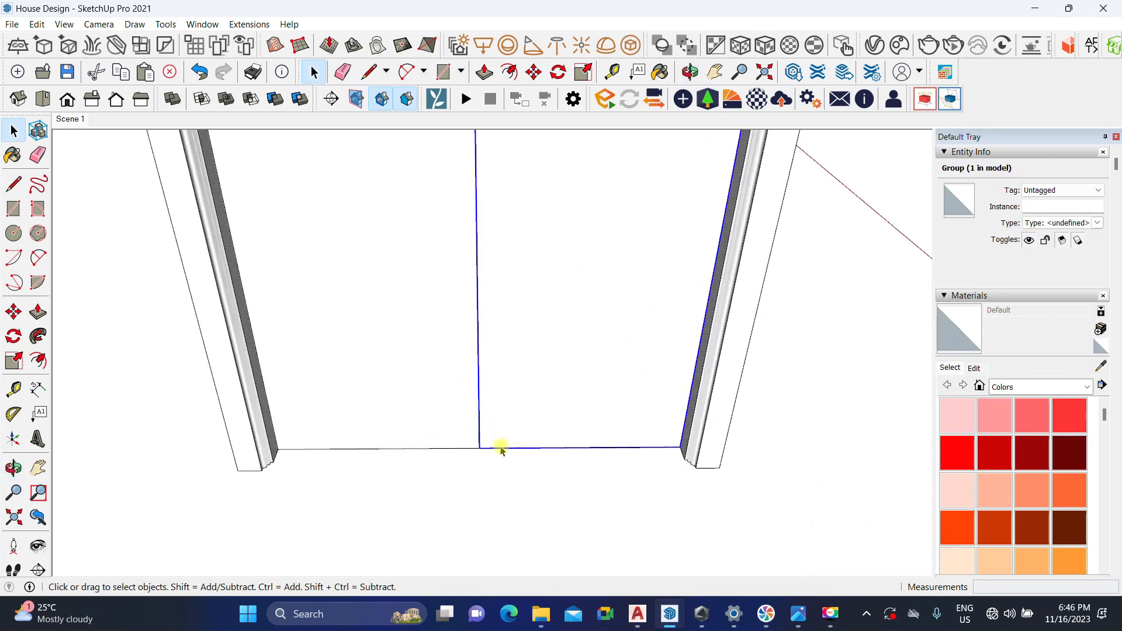
Step: Check the leaf rectangle's bottom edge length, then calculate 52 × 2 and subtract 70 from the result in Calculator
double_click(499, 448)
left_click(503, 449)
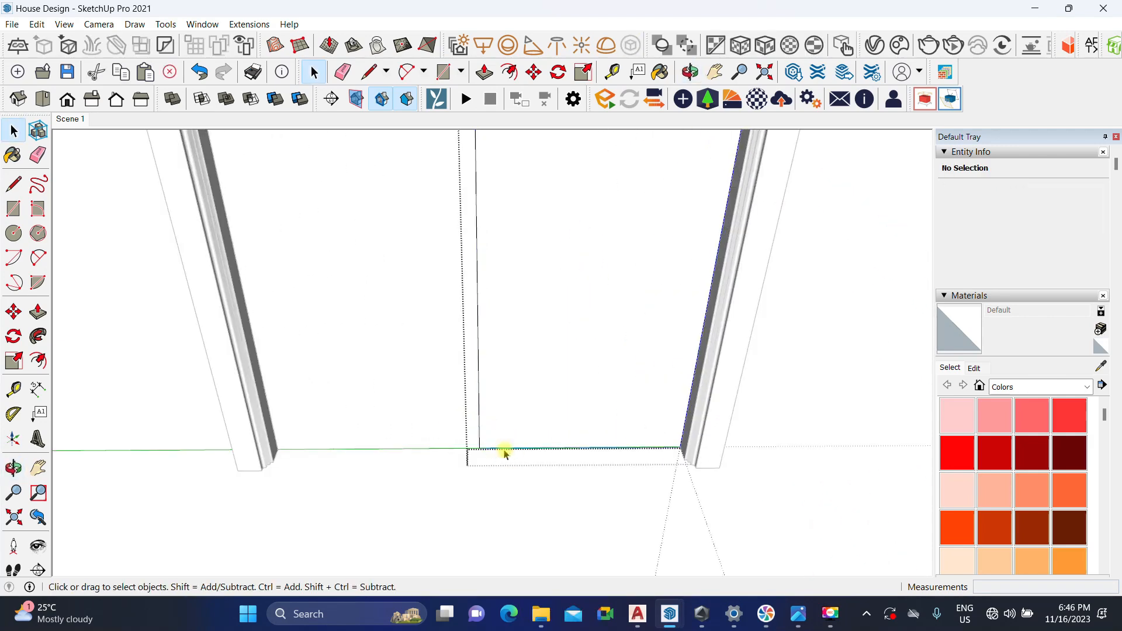
scroll(503, 447, "down", 2)
middle_click_drag(512, 491, 506, 540)
key("XF86Calculator")
type("52 × 2 =")
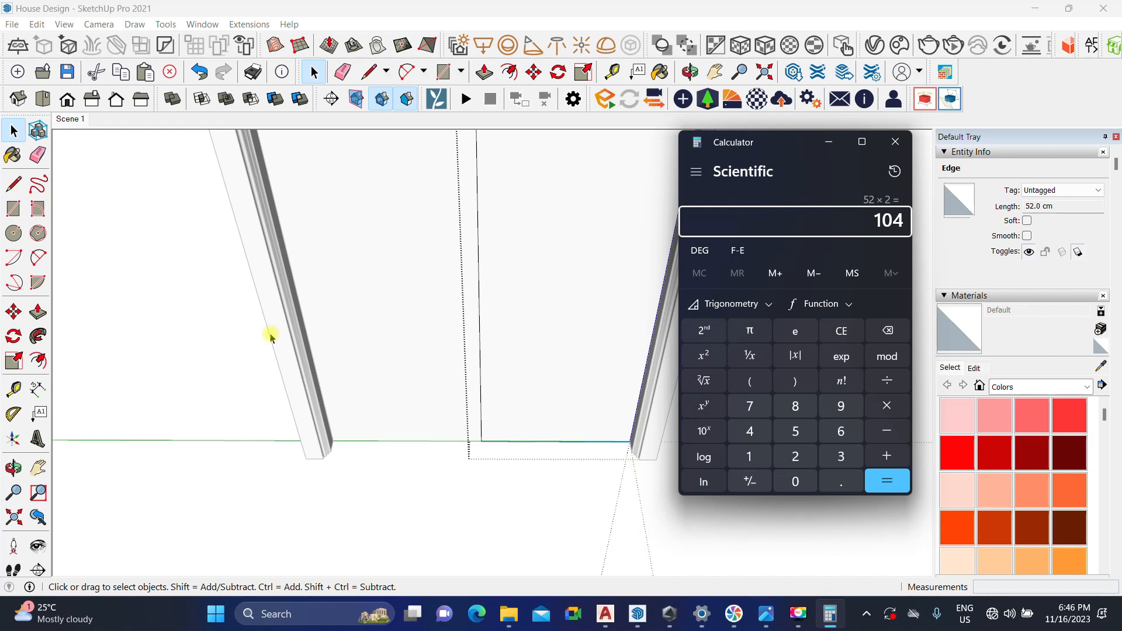
type("0")
key("Return")
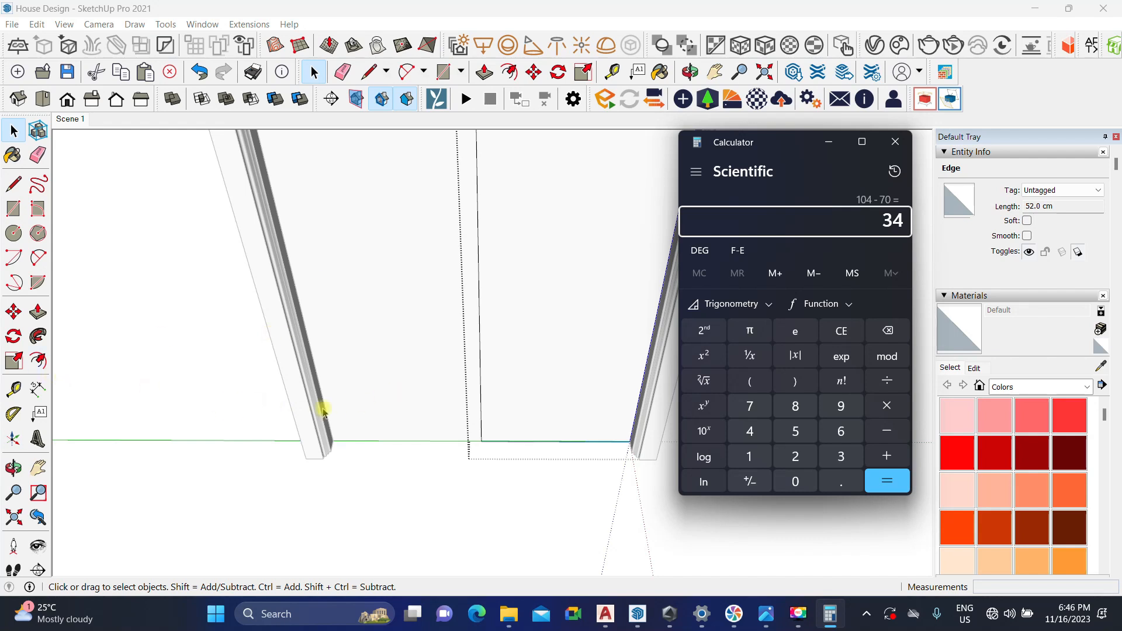
scroll(402, 417, "down", 1)
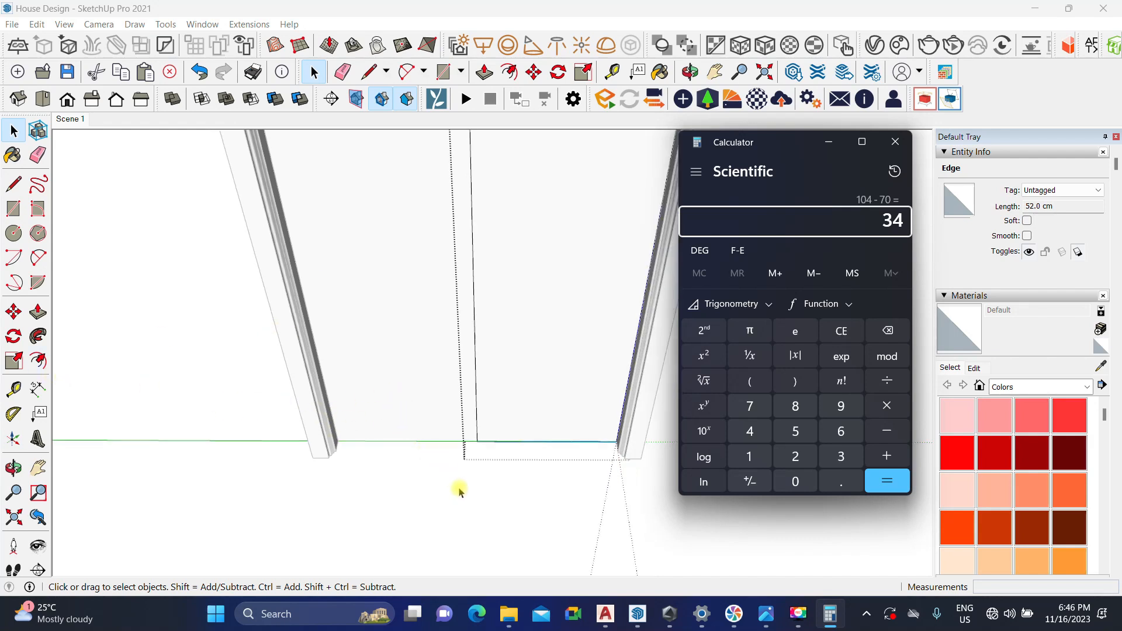
Step: Leave the leaf group and calculate 52 - 70 in Calculator to find how far its edge must shift
left_click(458, 487)
scroll(458, 471, "down", 2)
mouse_move(475, 411)
middle_mouse_down()
mouse_move(468, 428)
mouse_move(475, 332)
mouse_move(467, 488)
middle_mouse_up()
scroll(475, 332, "down", 2)
left_click(830, 614)
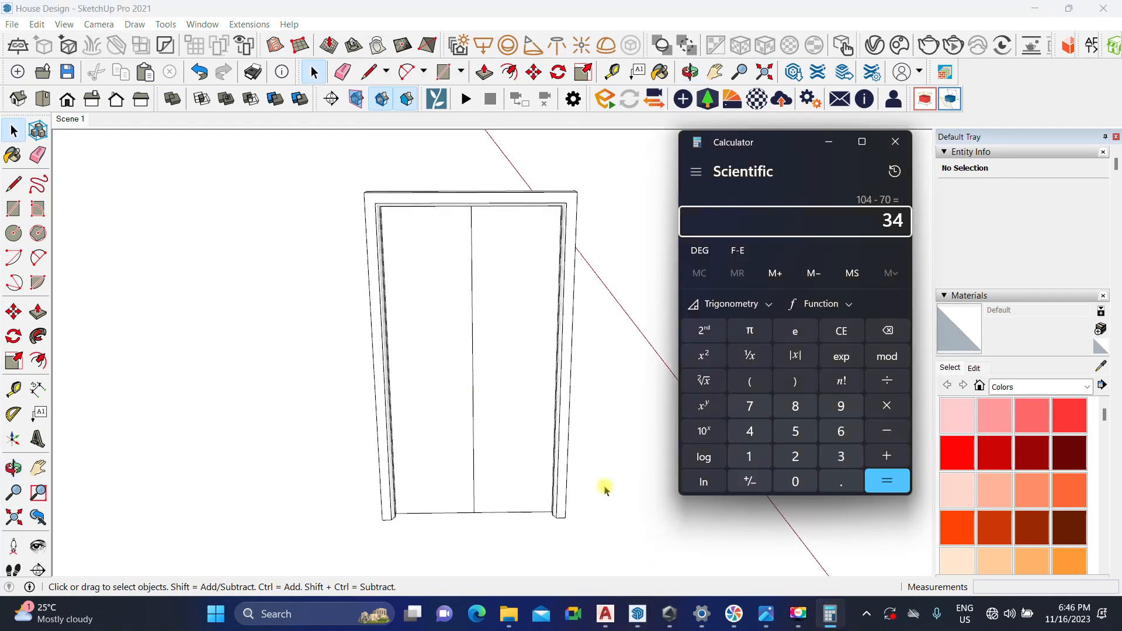
key("Escape")
type("52 - 70")
key("Return")
Step: Inside the leaf group, move the inner vertical edge outward by 18 cm to widen the leaf
left_click(511, 445)
scroll(491, 416, "up", 2)
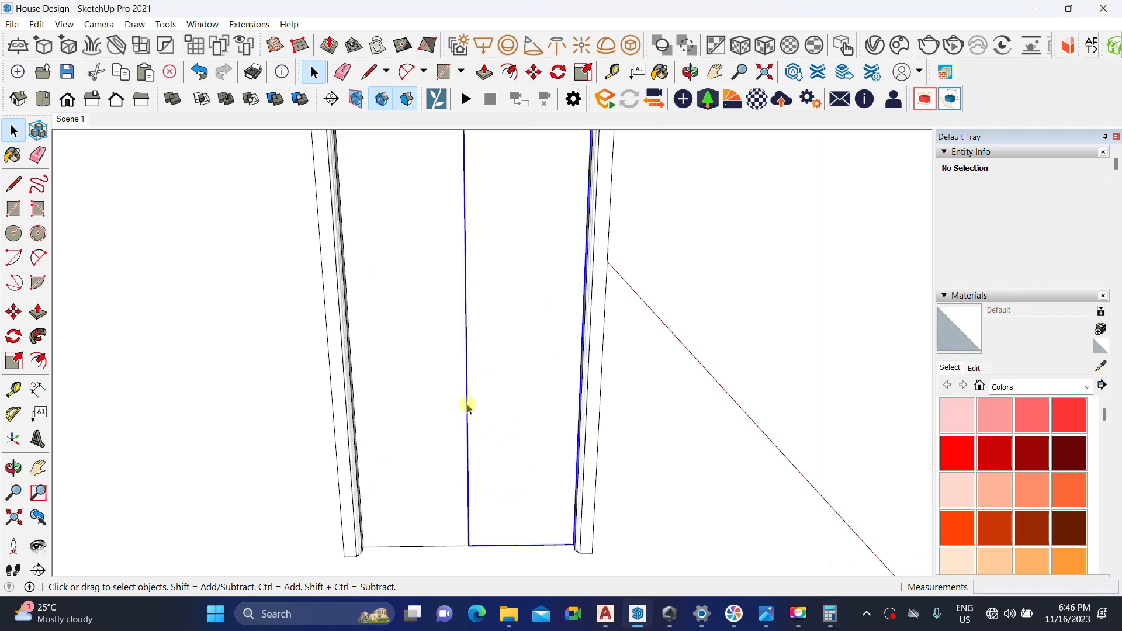
double_click(467, 400)
double_click(467, 400)
middle_click_drag(467, 400, 476, 474)
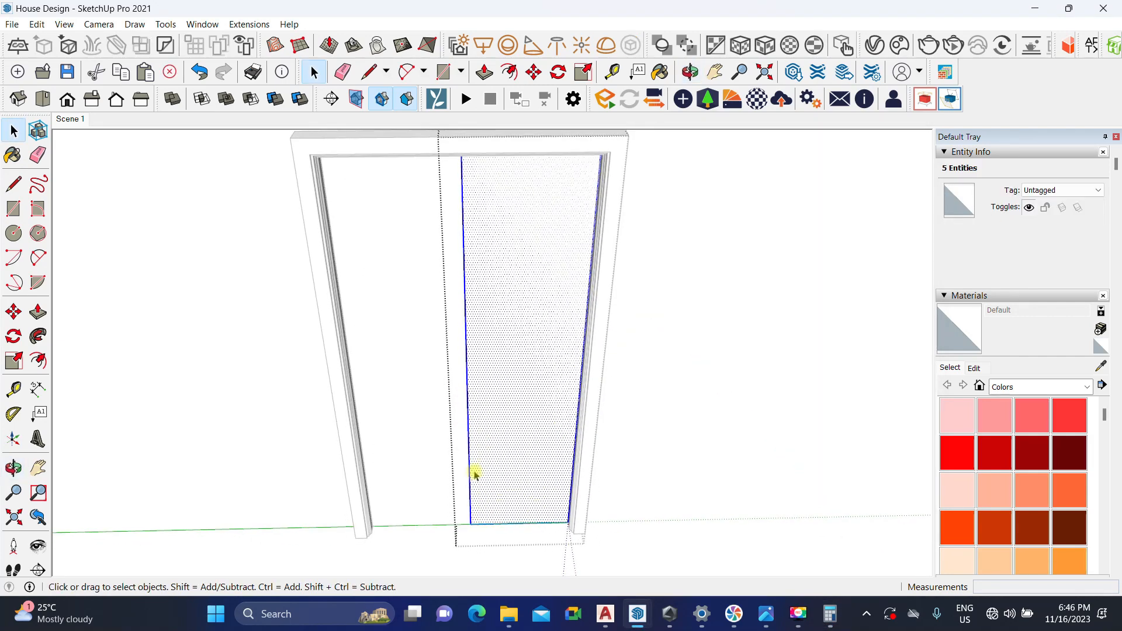
scroll(471, 467, "up", 1)
left_click(469, 465)
middle_click_drag(469, 519, 513, 577)
scroll(545, 509, "up", 2)
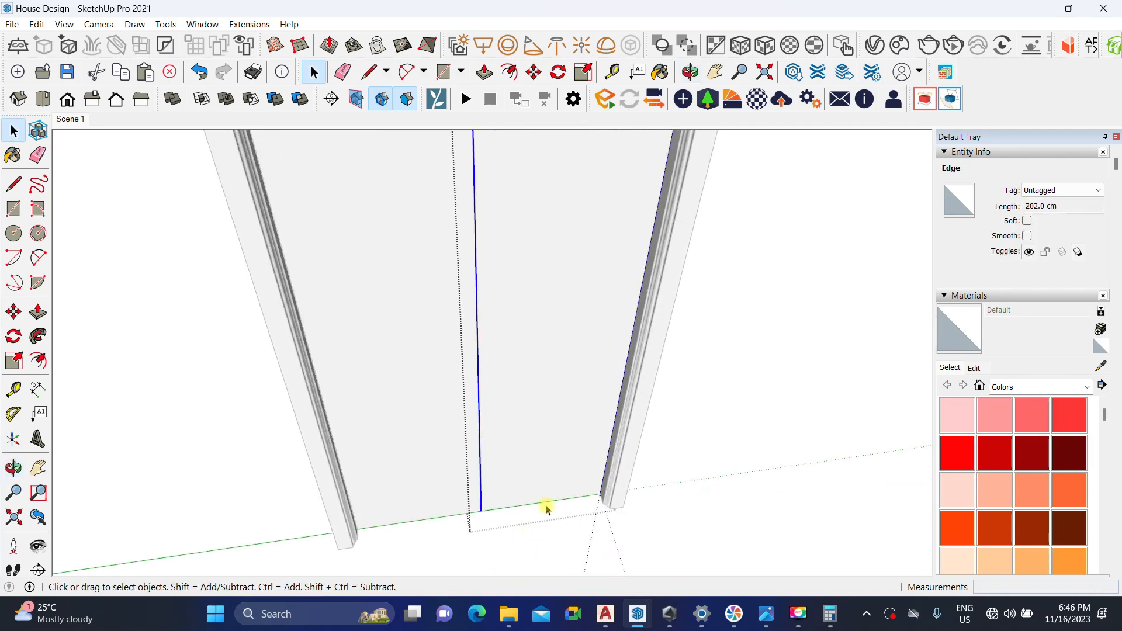
key("m")
left_click(553, 434)
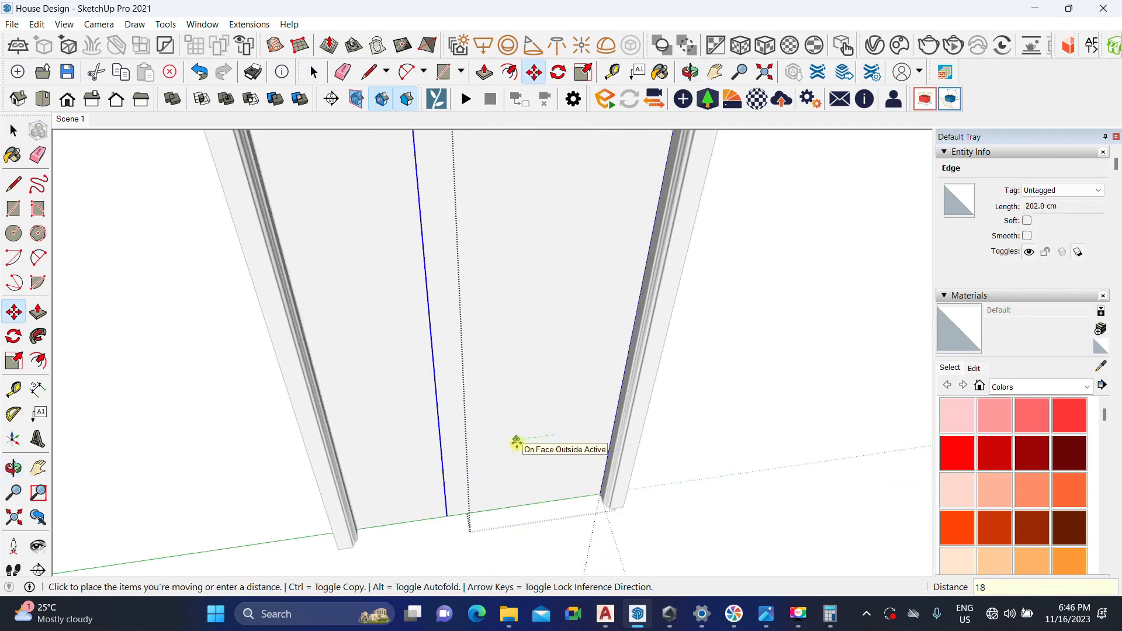
key("space")
Step: Extrude the widened leaf face 4 cm with Push/Pull
scroll(513, 444, "down", 4)
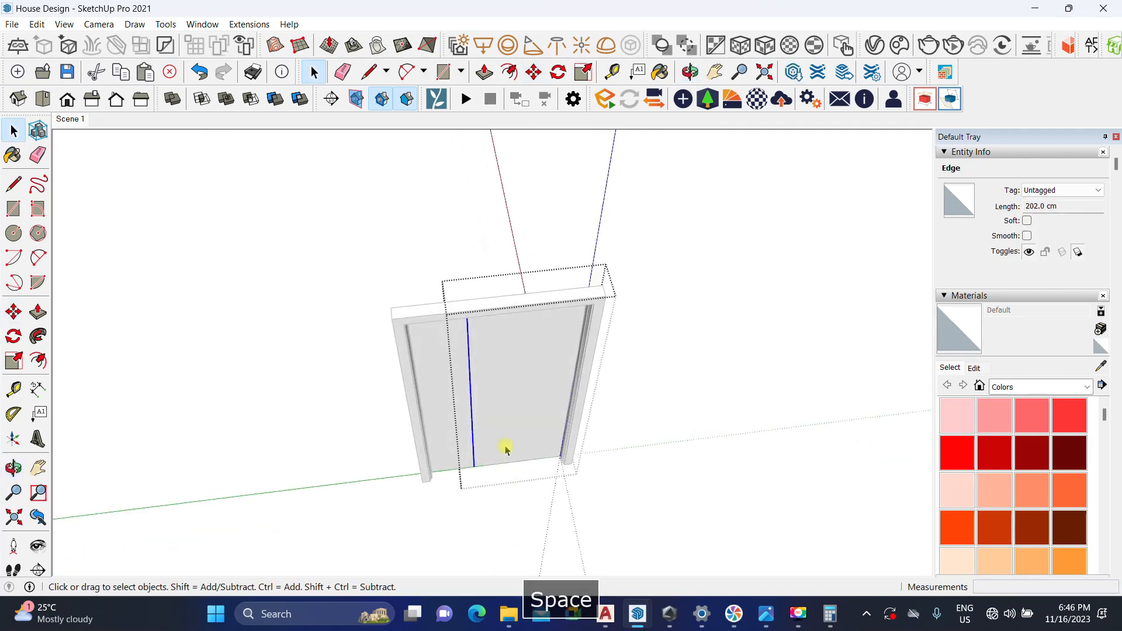
scroll(507, 453, "up", 3)
scroll(499, 443, "down", 3)
middle_click_drag(498, 444, 474, 414)
key("p")
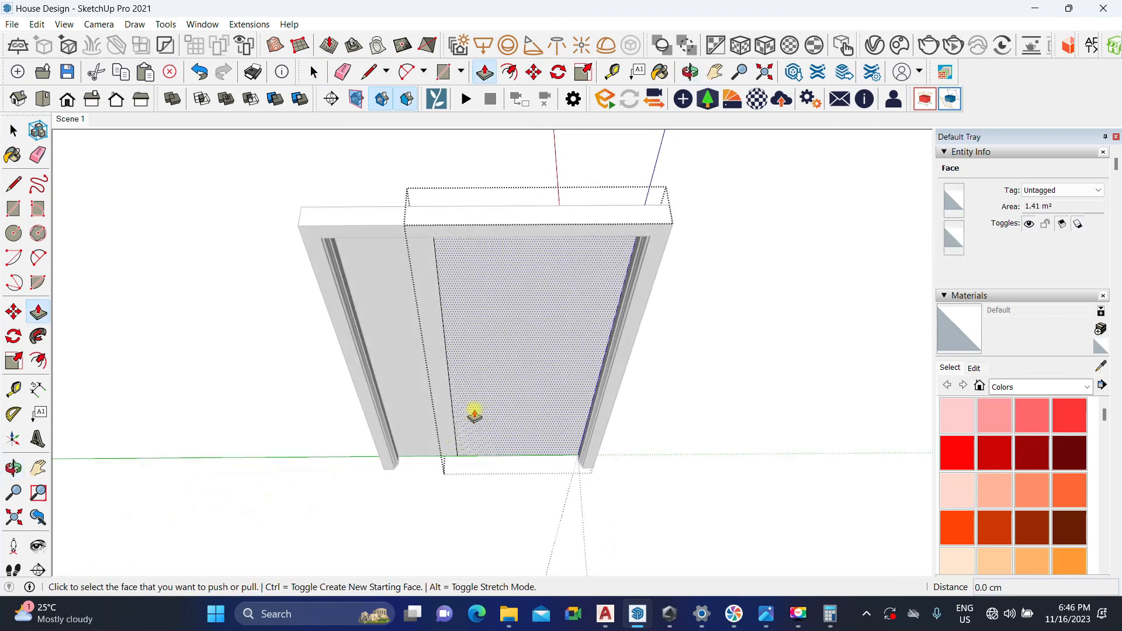
left_click(474, 415)
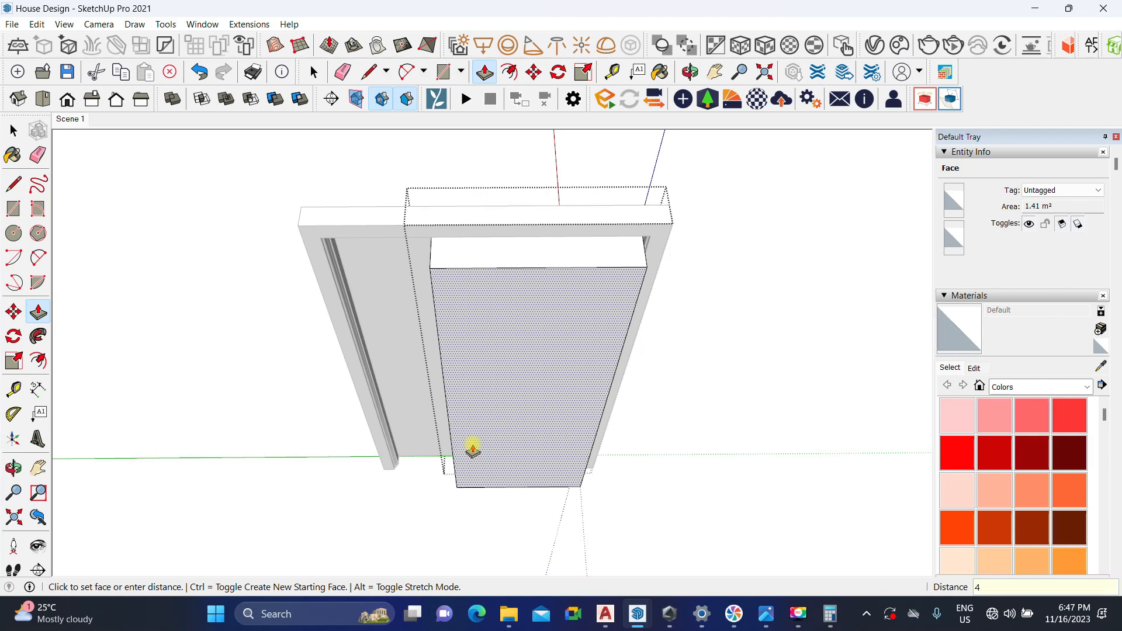
key("Return")
key("space")
Step: Leave the leaf group and delete the flat face filling the door opening behind it
scroll(469, 461, "down", 3)
middle_click_drag(468, 468, 643, 471)
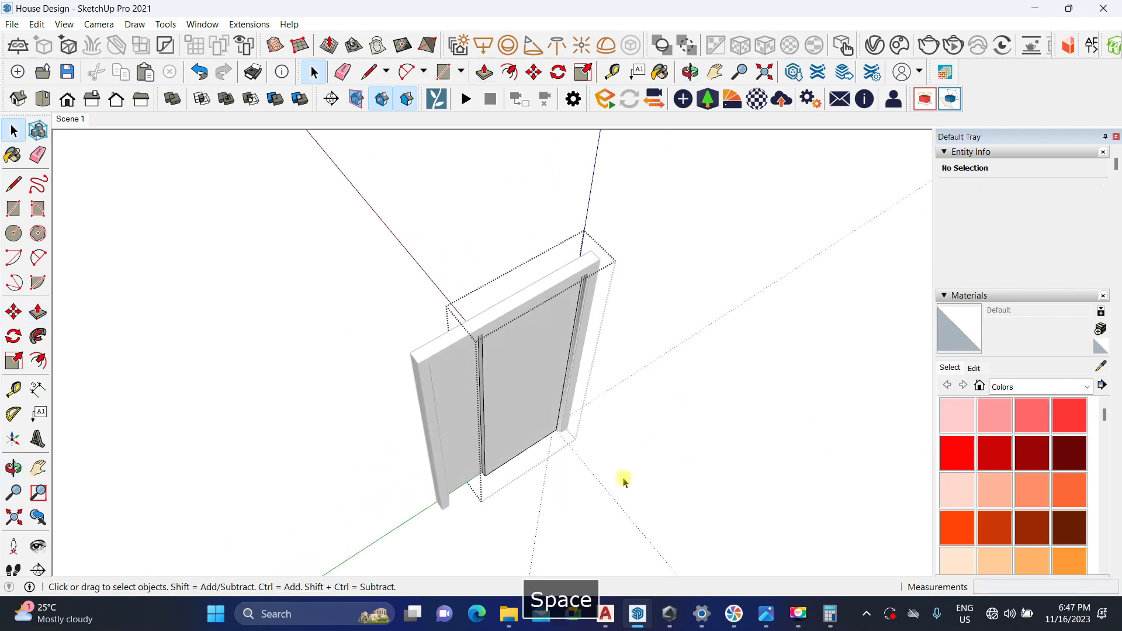
scroll(462, 494, "up", 3)
middle_click_drag(460, 495, 443, 458)
left_click(484, 366)
scroll(462, 385, "up", 2)
middle_click_drag(456, 393, 539, 395)
key("Delete")
Step: Copy the door leaf sideways so the copy starts at the original leaf's inner edge
left_click(538, 395)
middle_click_drag(431, 446, 463, 444)
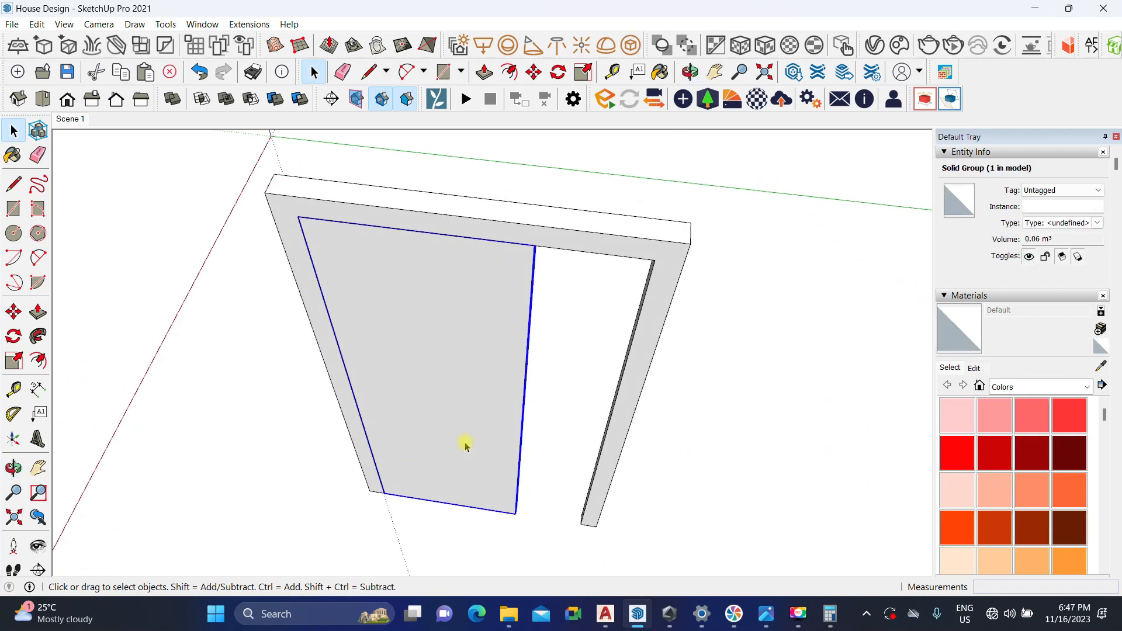
key("m")
left_click(296, 221)
key("ctrl")
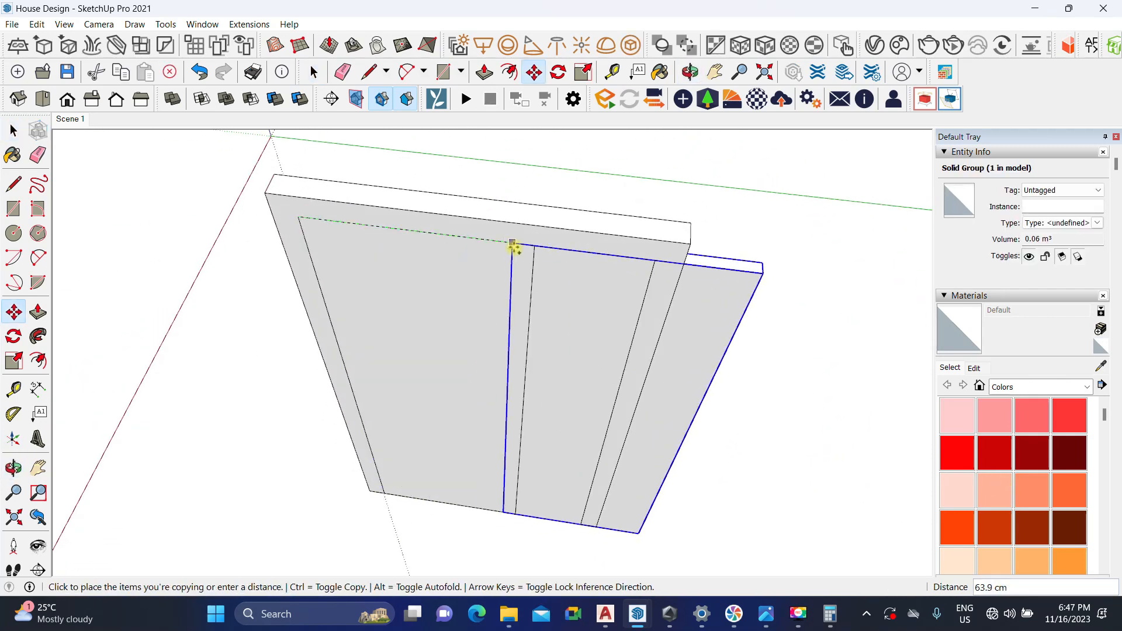
left_click(534, 248)
key("space")
Step: Inside the copied leaf, push its outer side face in 36 cm so it ends at the frame's inner edge
scroll(475, 302, "down", 2)
middle_click_drag(476, 303, 526, 368)
double_click(526, 368)
scroll(607, 420, "up", 3)
key("p")
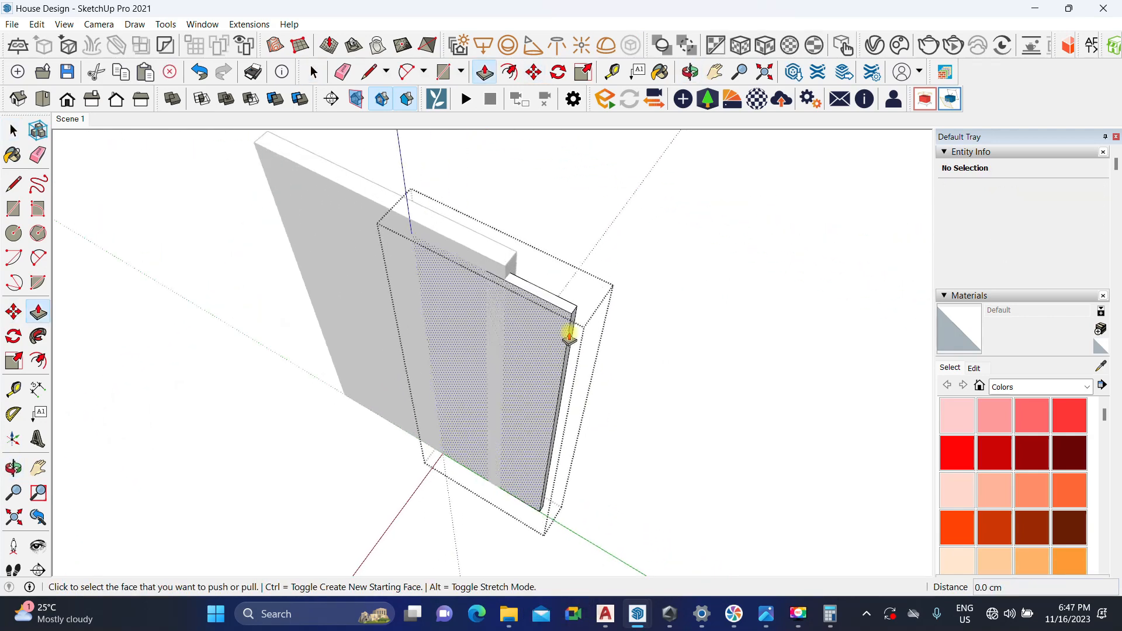
left_click(573, 326)
middle_click_drag(572, 326, 461, 283)
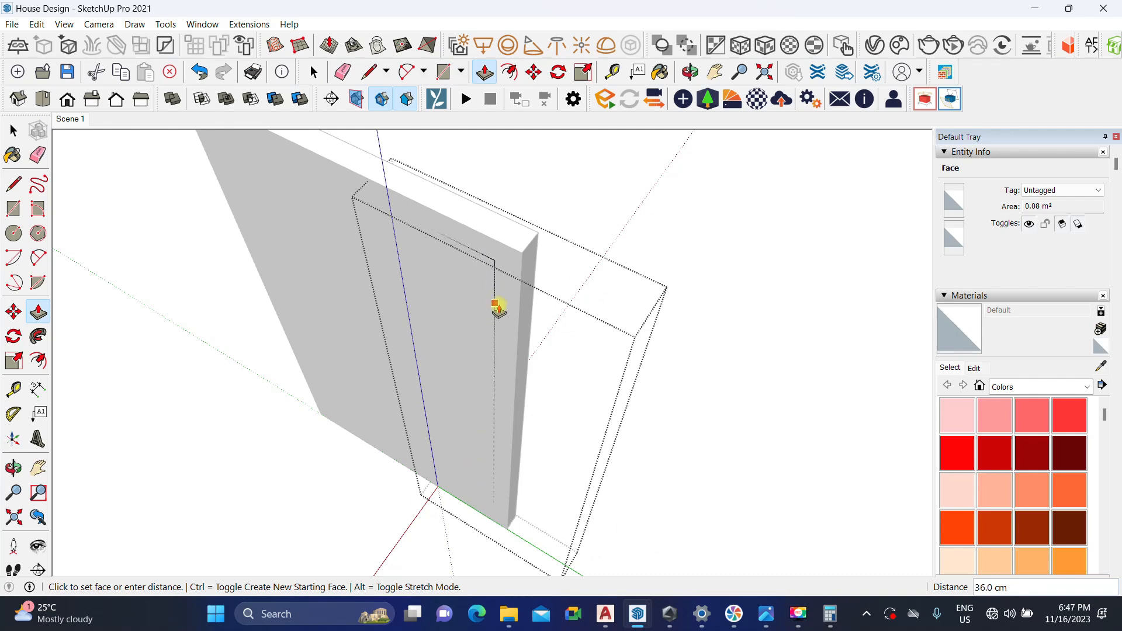
left_click(495, 305)
mouse_move(533, 310)
middle_mouse_down()
mouse_move(401, 353)
mouse_move(573, 423)
mouse_move(458, 176)
mouse_move(474, 200)
mouse_move(444, 483)
mouse_move(445, 368)
mouse_move(483, 526)
mouse_move(430, 420)
mouse_move(395, 380)
mouse_move(474, 460)
mouse_move(576, 258)
middle_mouse_up()
key("space")
Step: Inspect the frame and both door leaves from several sides, including the joint between the leaves near the bottom
scroll(430, 419, "up", 2)
scroll(506, 433, "down", 1)
scroll(477, 388, "down", 3)
middle_click_drag(476, 388, 462, 313)
middle_click_drag(488, 436, 503, 419)
scroll(481, 393, "down", 3)
scroll(488, 398, "up", 1)
scroll(491, 461, "up", 2)
middle_click_drag(491, 461, 616, 276)
scroll(488, 319, "down", 5)
middle_click_drag(488, 321, 480, 332)
scroll(479, 331, "up", 4)
scroll(487, 349, "up", 5)
middle_click_drag(496, 415, 498, 437)
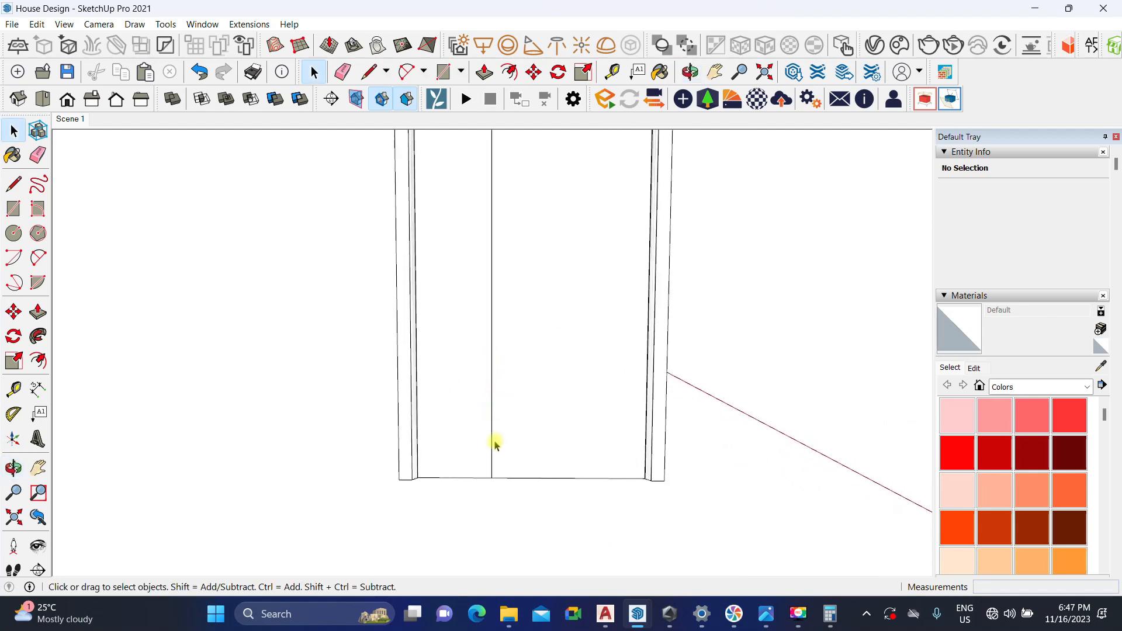
Step: Inside the wide leaf, push its bottom face up 8 cm and pull it back down 2 cm
scroll(494, 444, "up", 3)
middle_click_drag(413, 471, 496, 446)
left_click_drag(427, 501, 796, 323)
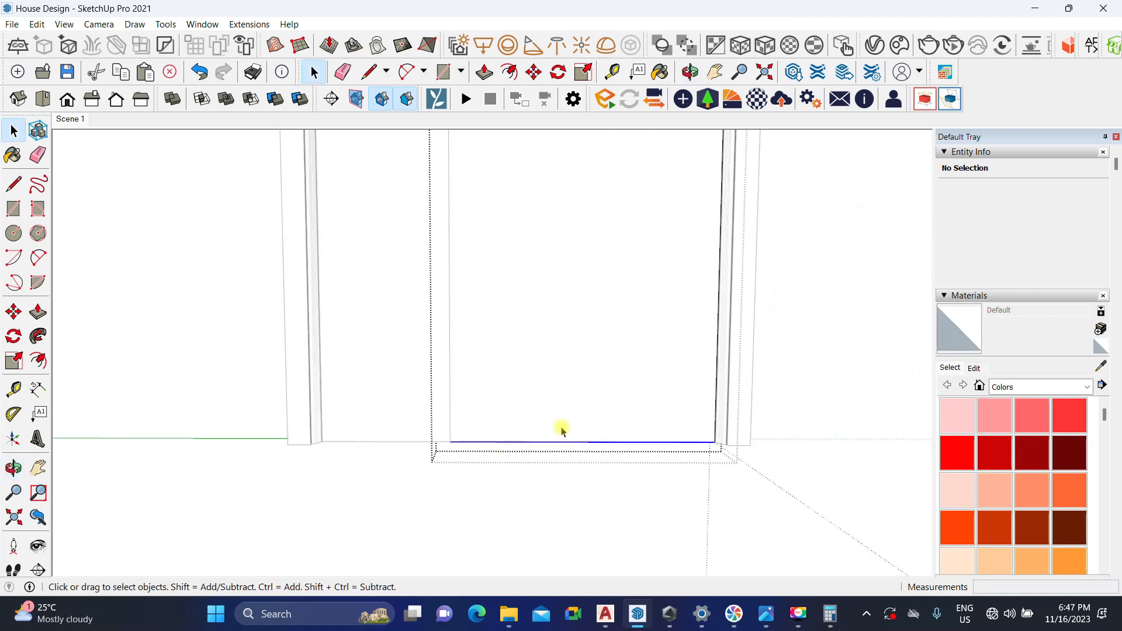
scroll(523, 444, "up", 2)
key("p")
left_click(517, 447)
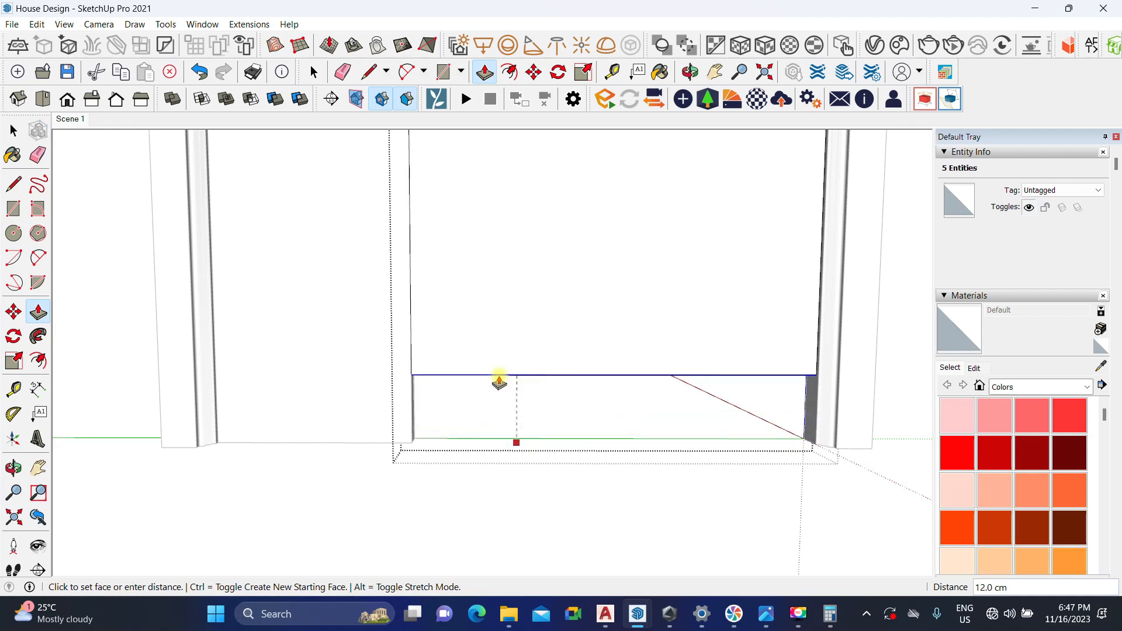
key("Return")
scroll(486, 438, "down", 2)
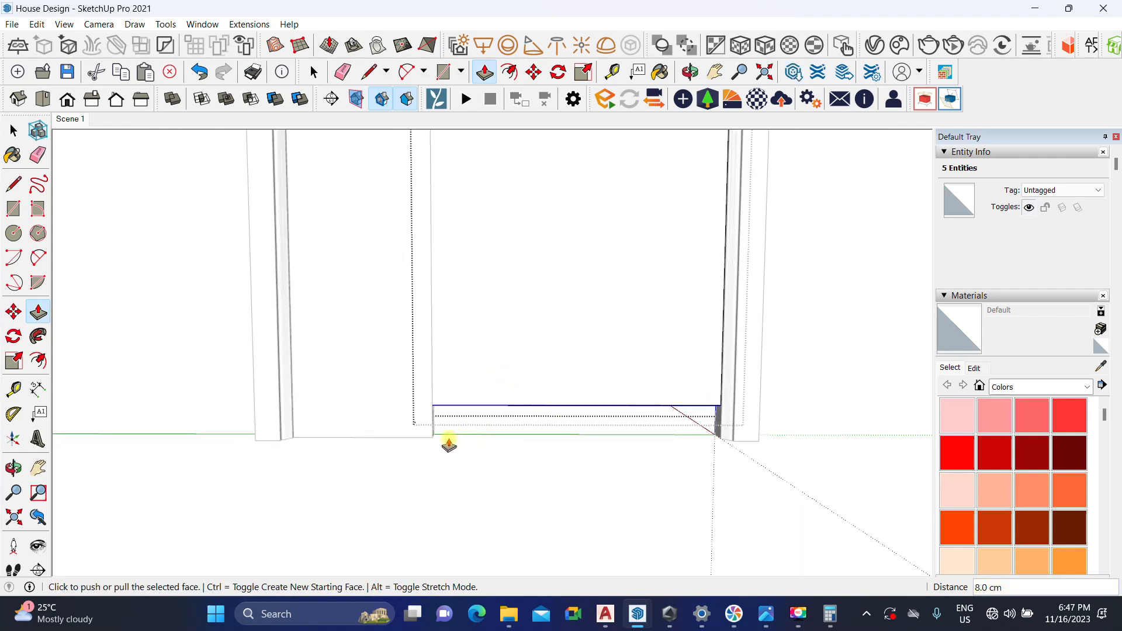
left_click(459, 408)
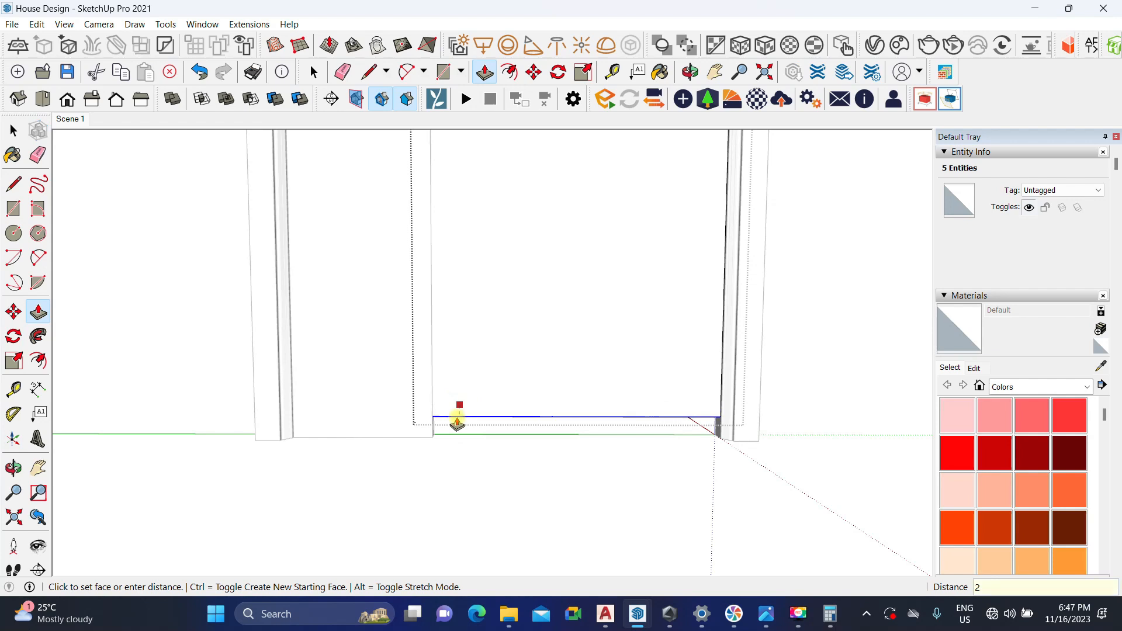
key("Return")
Step: Push the narrow leaf's bottom face up to the level of the wide leaf's bottom edge and leave editing
key("space")
scroll(384, 431, "up", 2)
left_click_drag(228, 490, 531, 340)
key("p")
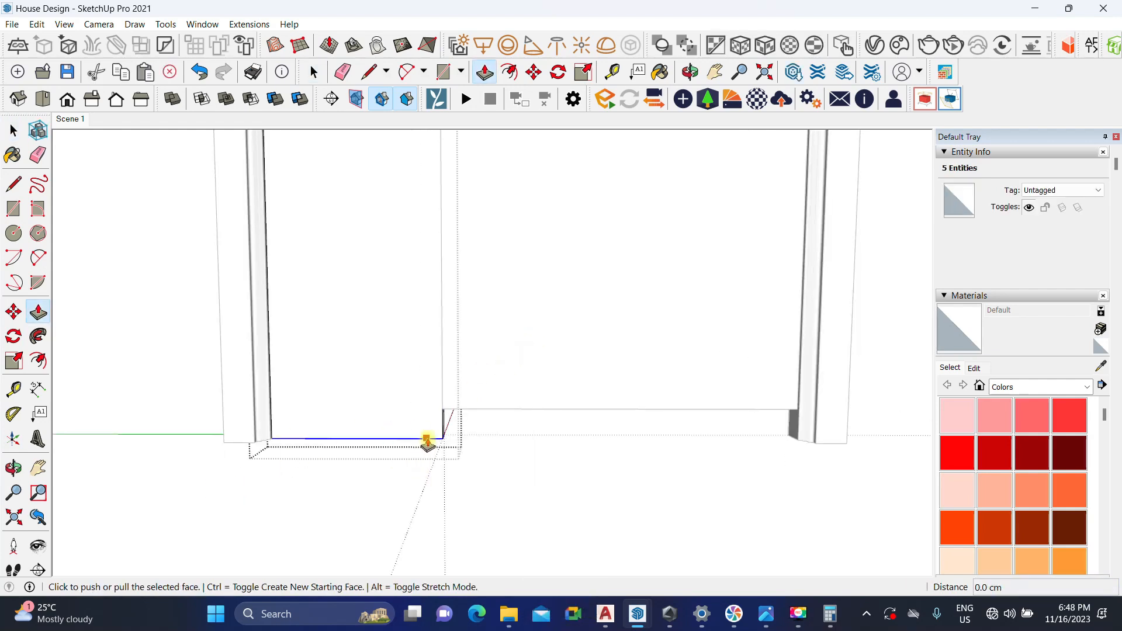
left_click_drag(427, 442, 508, 404)
left_click(446, 435)
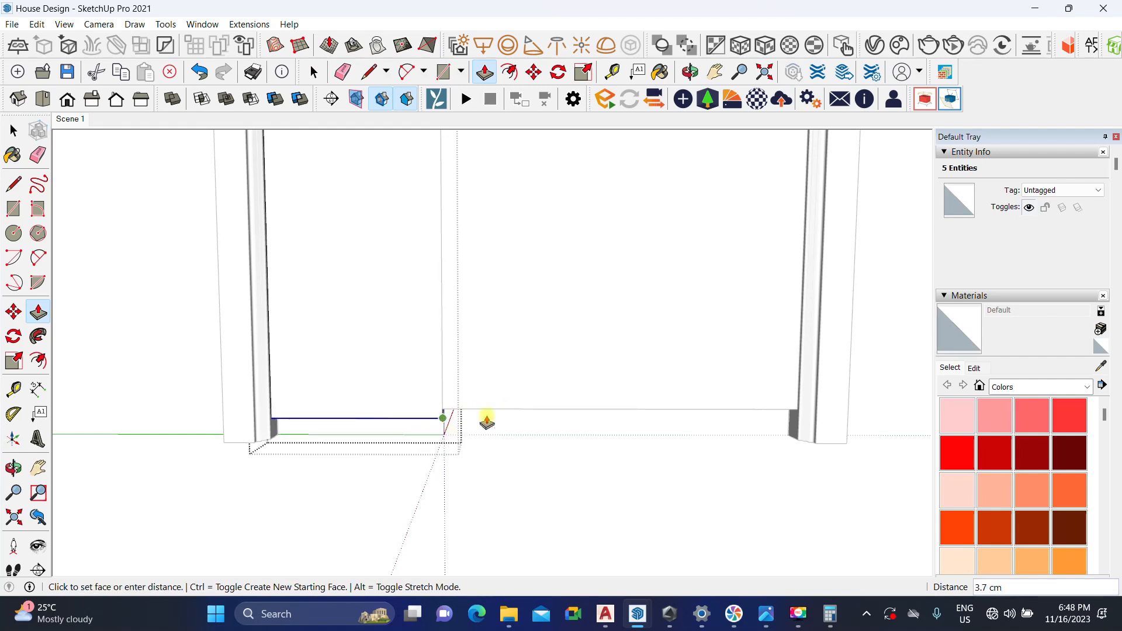
key("space")
scroll(444, 436, "down", 3)
scroll(536, 393, "down", 6)
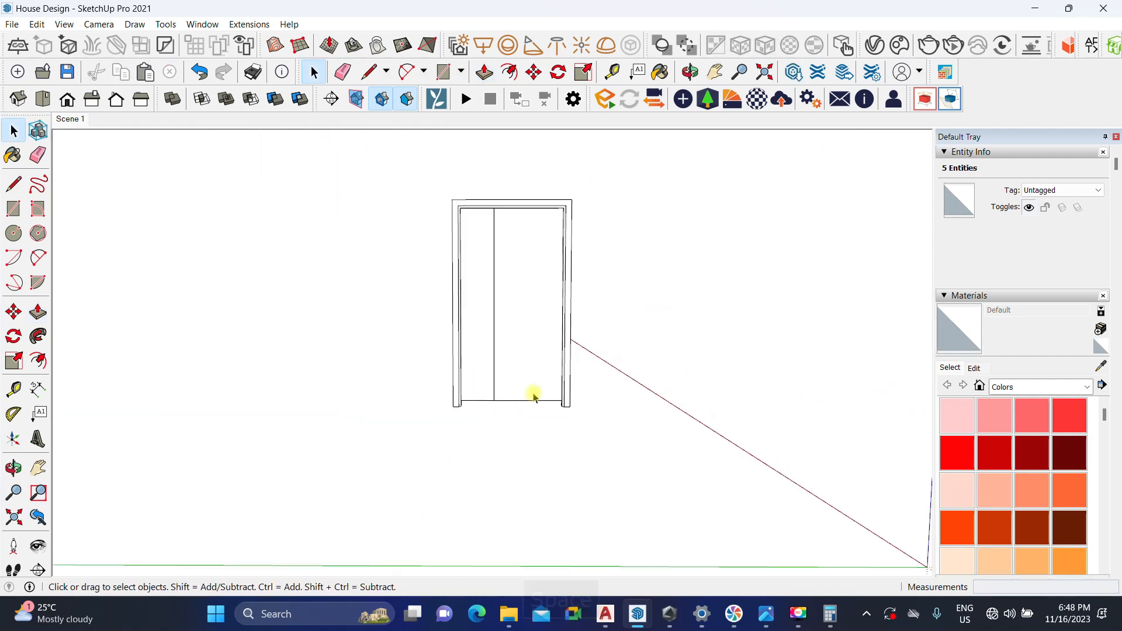
left_click(538, 394)
scroll(516, 335, "up", 4)
middle_click(496, 339)
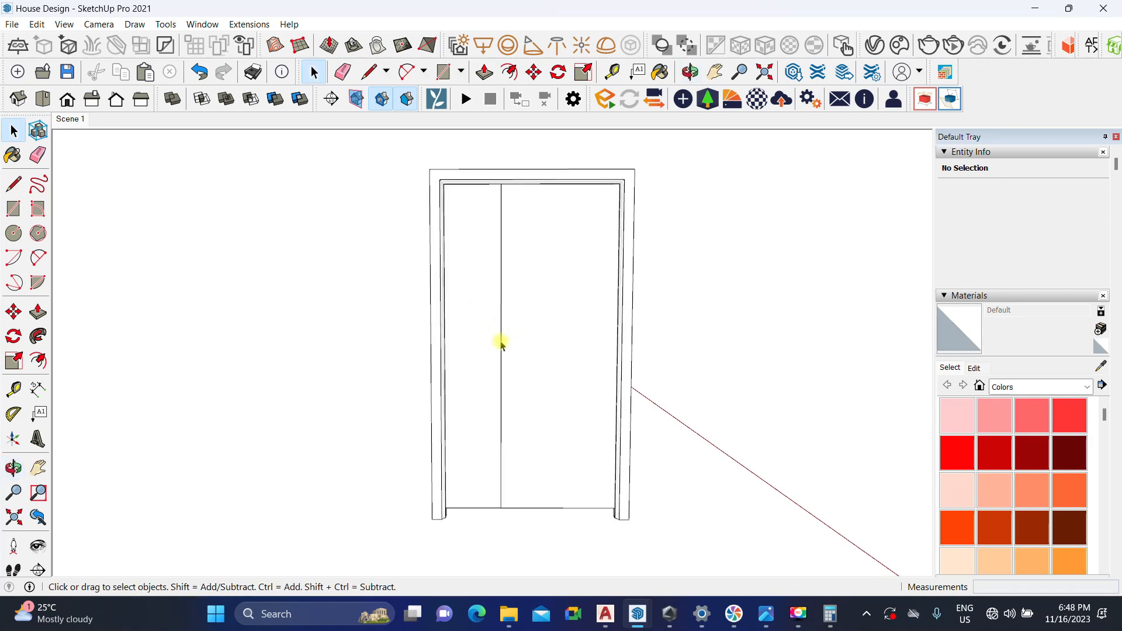
Step: Switch to the door.jpeg photo and examine the panel mouldings, leaf borders and threshold of both leaves
scroll(327, 318, "down", 5)
middle_click_drag(391, 318, 669, 617)
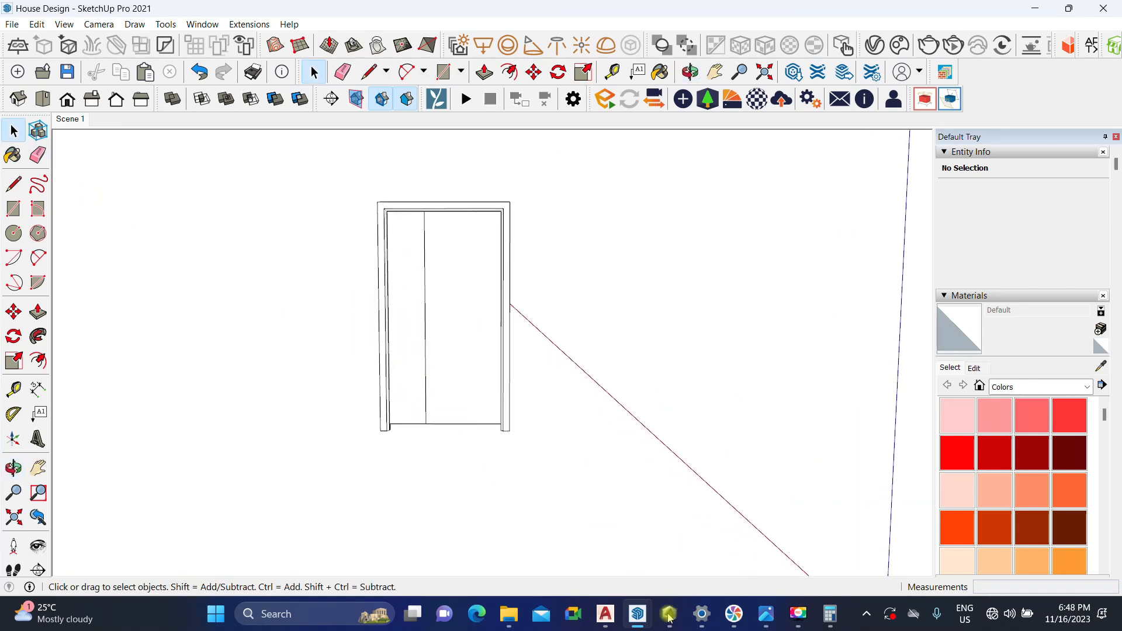
left_click(764, 616)
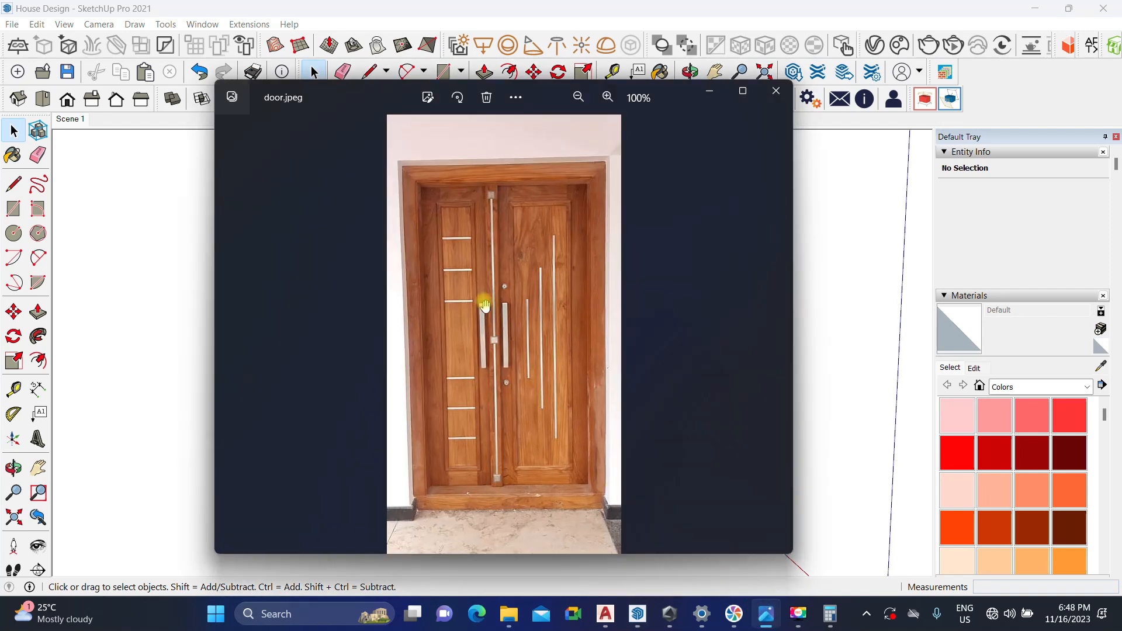
scroll(461, 227, "up", 3)
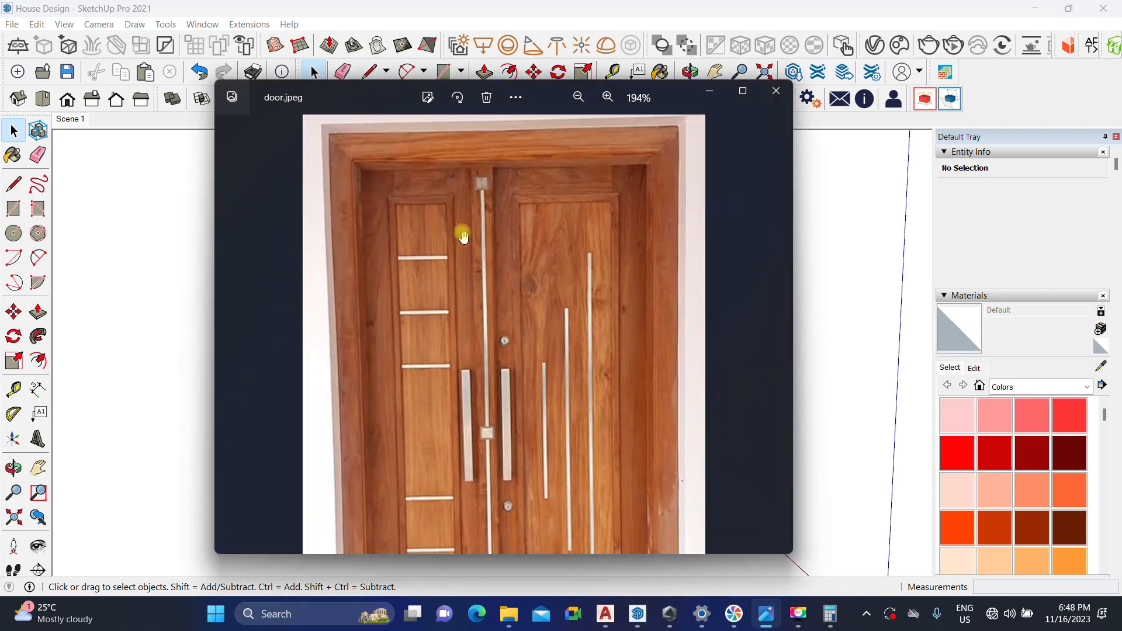
scroll(470, 241, "down", 4)
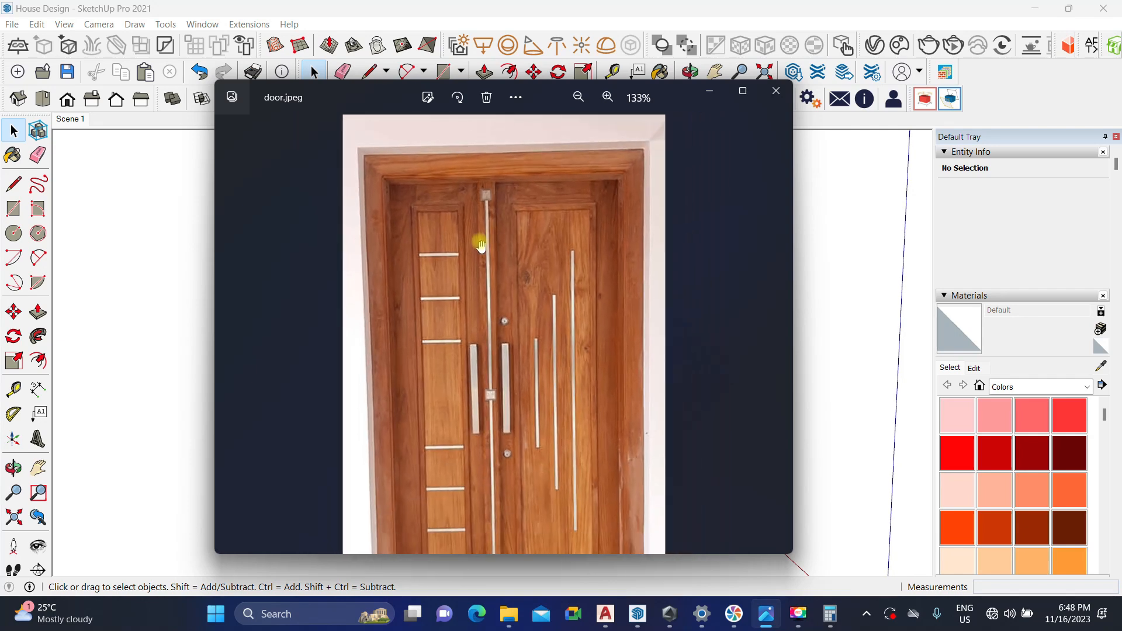
scroll(483, 517, "up", 5)
scroll(483, 496, "down", 3)
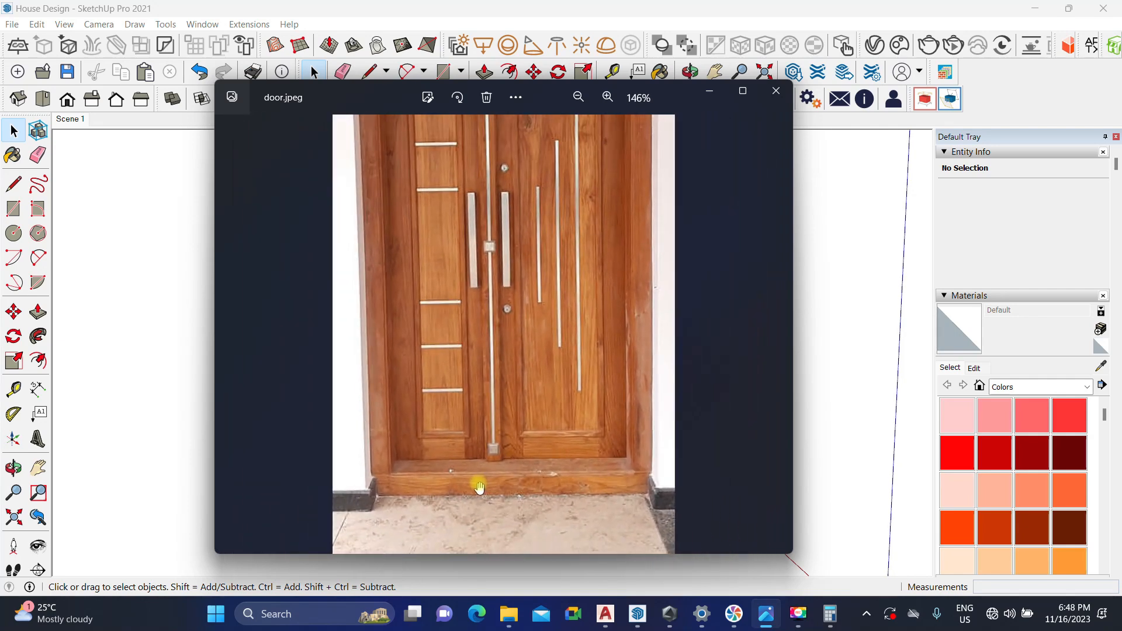
scroll(479, 487, "down", 3)
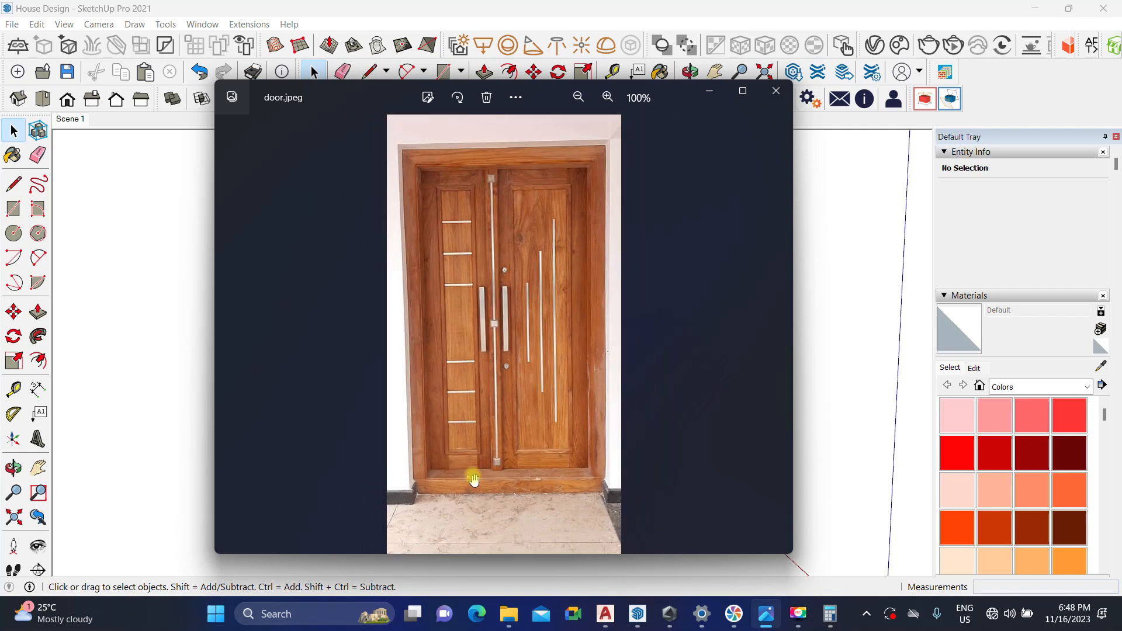
scroll(565, 204, "up", 4)
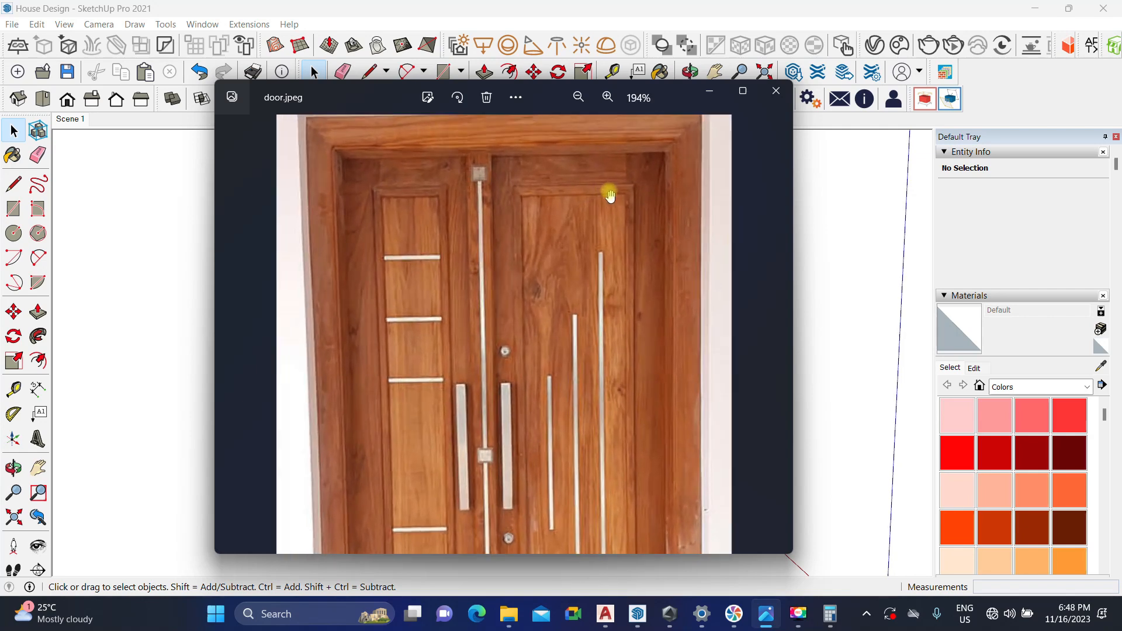
scroll(504, 322, "down", 2)
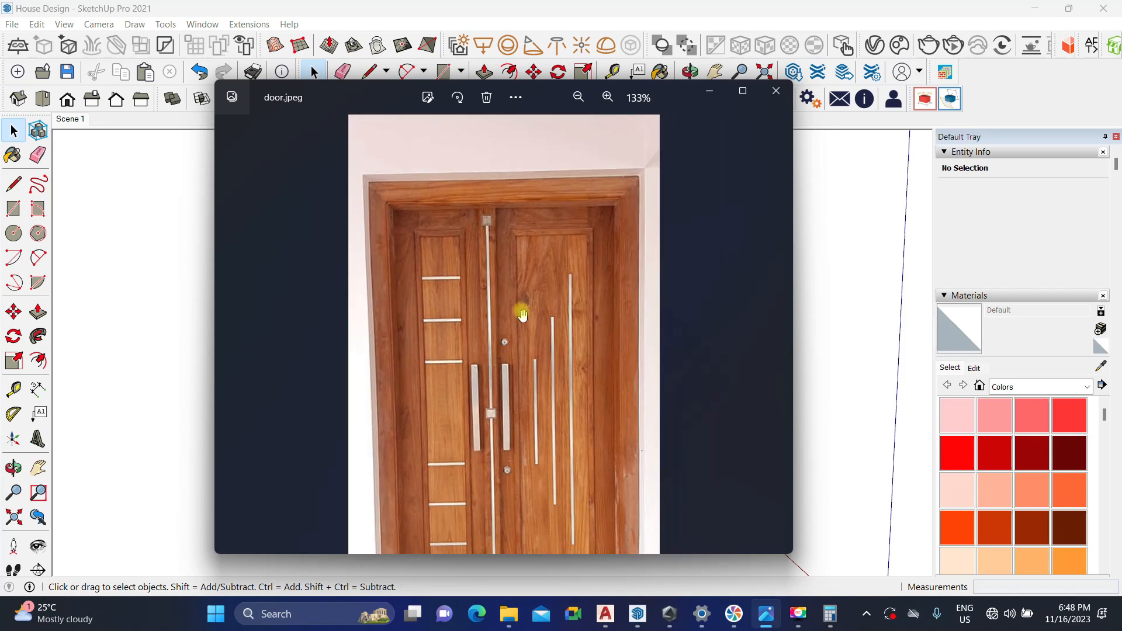
scroll(515, 330, "up", 4)
scroll(539, 308, "down", 2)
scroll(547, 212, "up", 3)
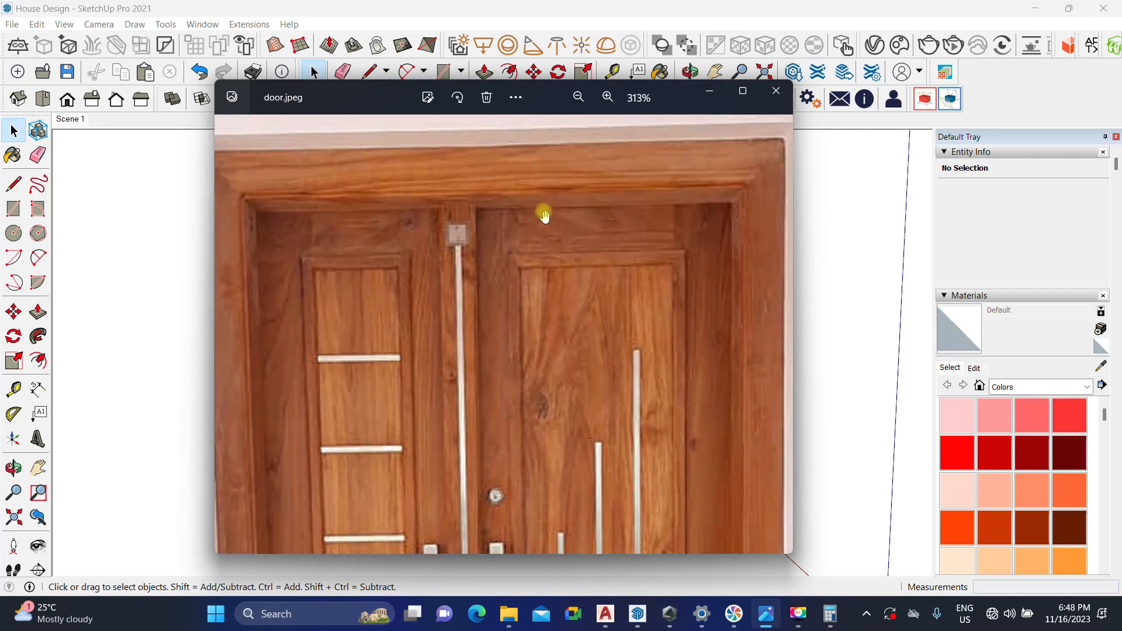
left_click(708, 93)
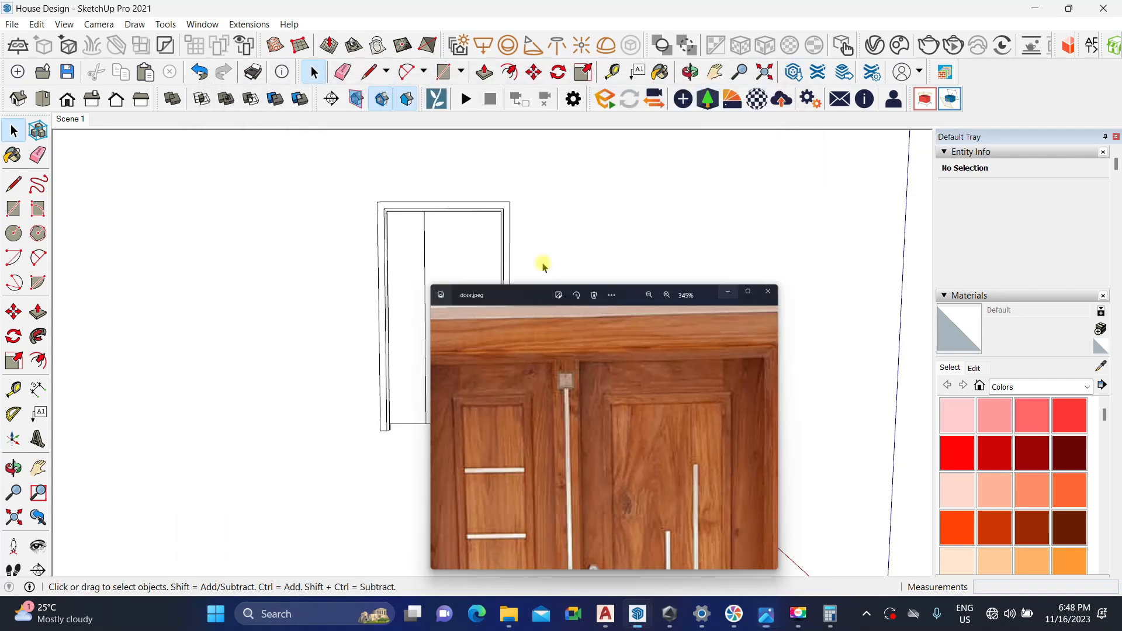
scroll(503, 280, "up", 4)
middle_click_drag(512, 247, 458, 310)
scroll(569, 388, "up", 2)
scroll(506, 413, "up", 4)
key("m")
left_click(553, 412)
key("ctrl")
left_click(421, 397)
key("space")
scroll(395, 409, "down", 3)
Step: Open the wide leaf's group for editing
double_click(448, 271)
scroll(426, 261, "up", 2)
scroll(433, 276, "down", 2)
scroll(437, 280, "up", 2)
Step: Try a 6 cm inward offset on the wide leaf's front face and undo it
key("f")
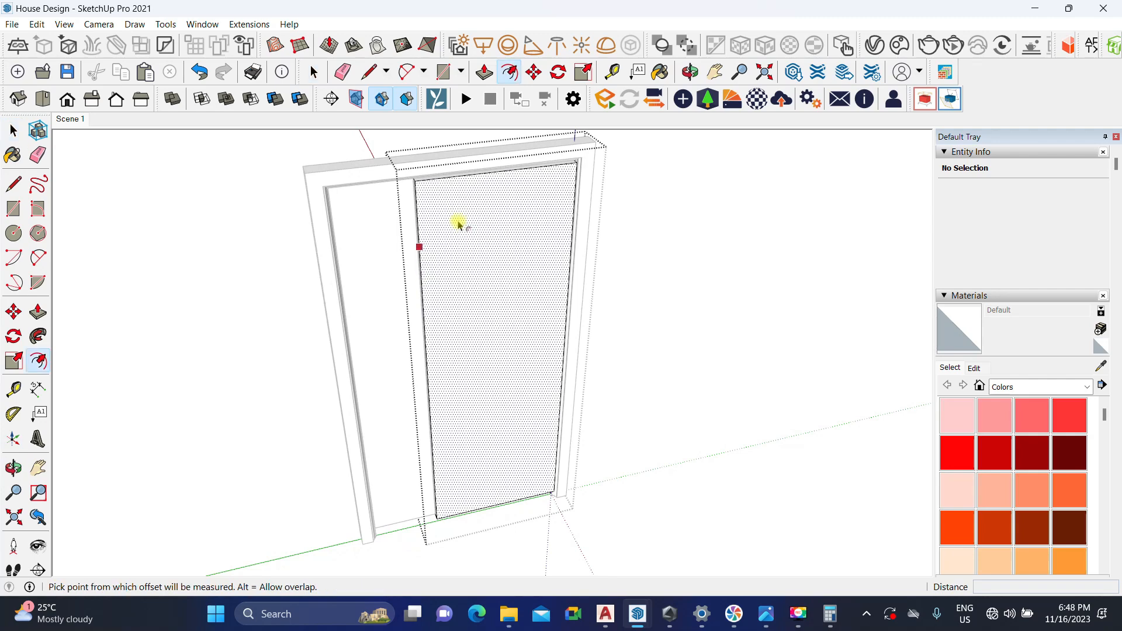
left_click(449, 186)
type("6")
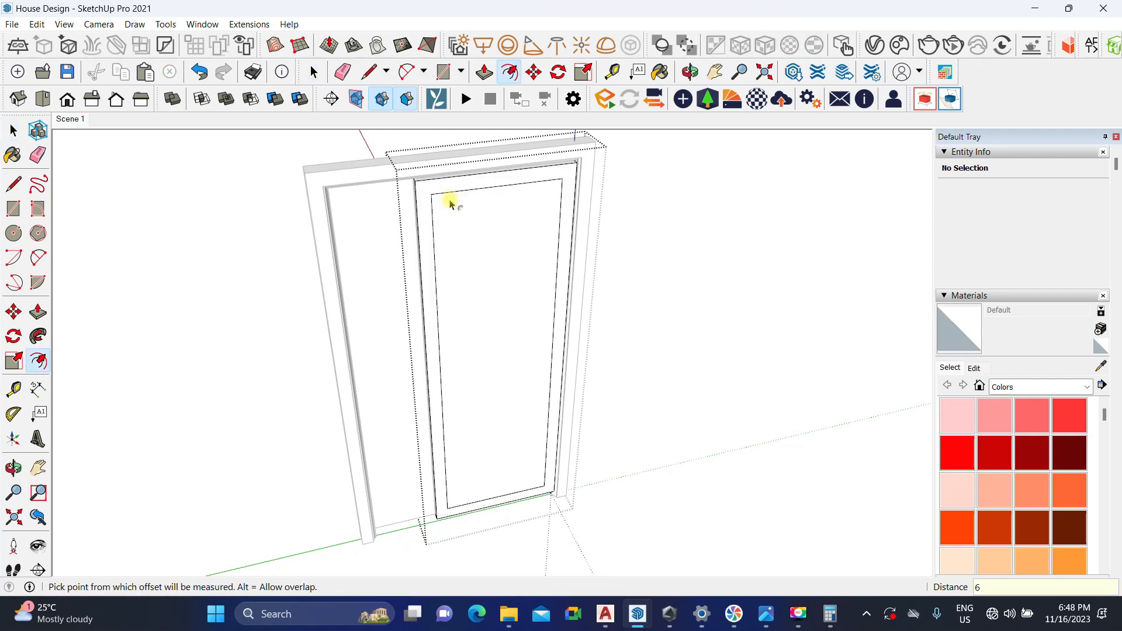
type("0")
key("ctrl+z")
Step: Offset the outline of the wide leaf's front face 6 cm inward
key("space")
scroll(454, 234, "up", 3)
scroll(454, 231, "down", 3)
key("f")
left_click(450, 196)
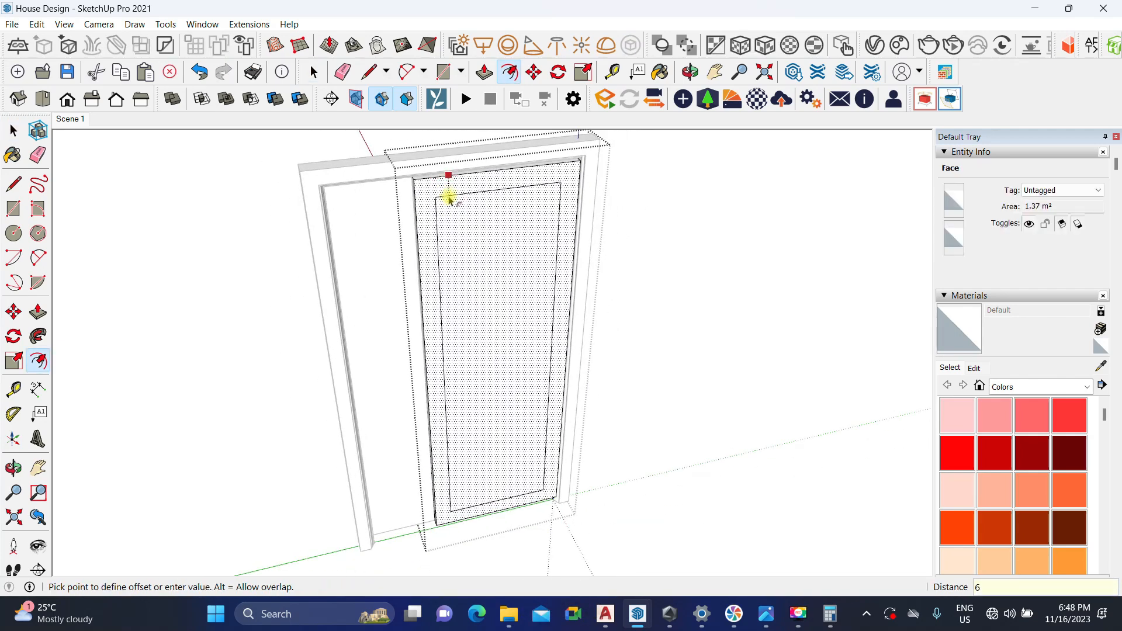
key("Return")
key("space")
Step: Push back the border face around the wide leaf's inner panel so the panel stands proud of it
middle_click_drag(407, 263, 491, 405)
scroll(492, 403, "up", 3)
key("p")
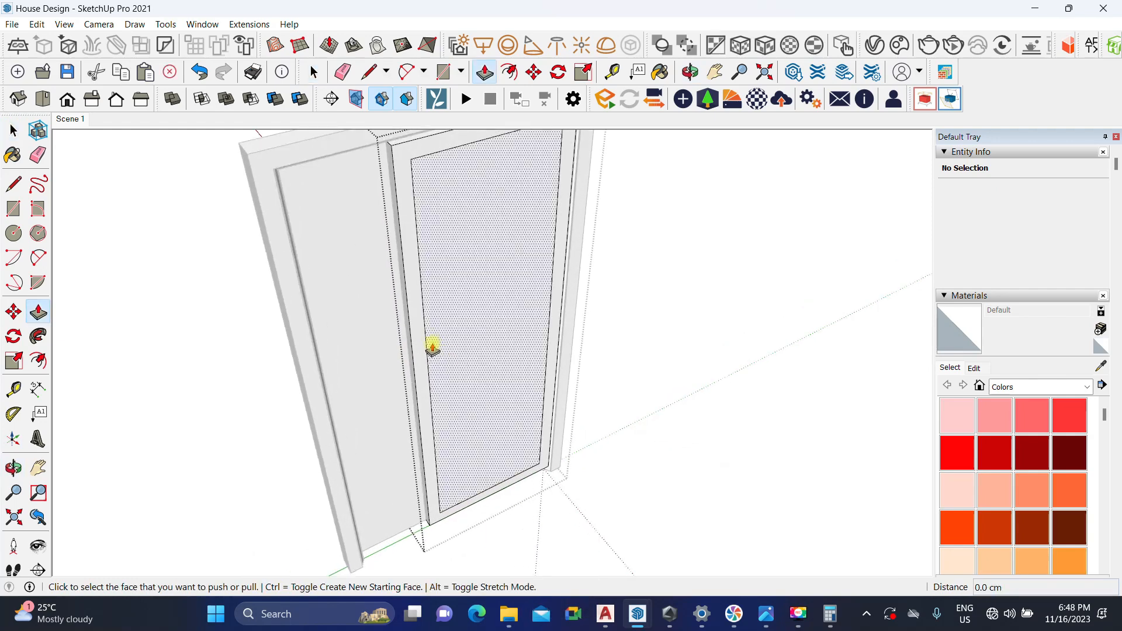
scroll(432, 352, "up", 2)
left_click(408, 299)
left_click(395, 284)
scroll(397, 297, "down", 3)
middle_click_drag(400, 314, 309, 375)
Step: Offset the edge of the wide leaf's raised panel face 2 cm inward
key("space")
scroll(398, 295, "down", 1)
scroll(400, 293, "up", 2)
key("f")
left_click(425, 194)
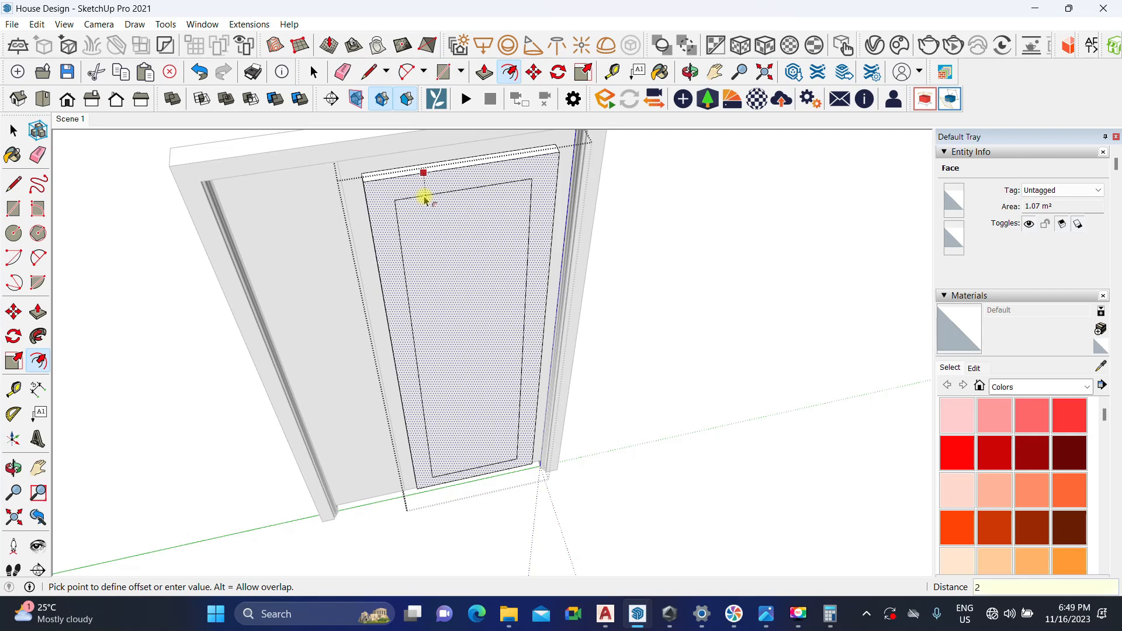
key("Return")
key("space")
Step: Try pushing the wide leaf's inner panel face back 4 cm, and undo the push
scroll(426, 202, "down", 2)
middle_click_drag(429, 292, 443, 317)
scroll(454, 319, "up", 2)
key("p")
left_click(456, 320)
left_click(418, 281)
scroll(426, 295, "down", 2)
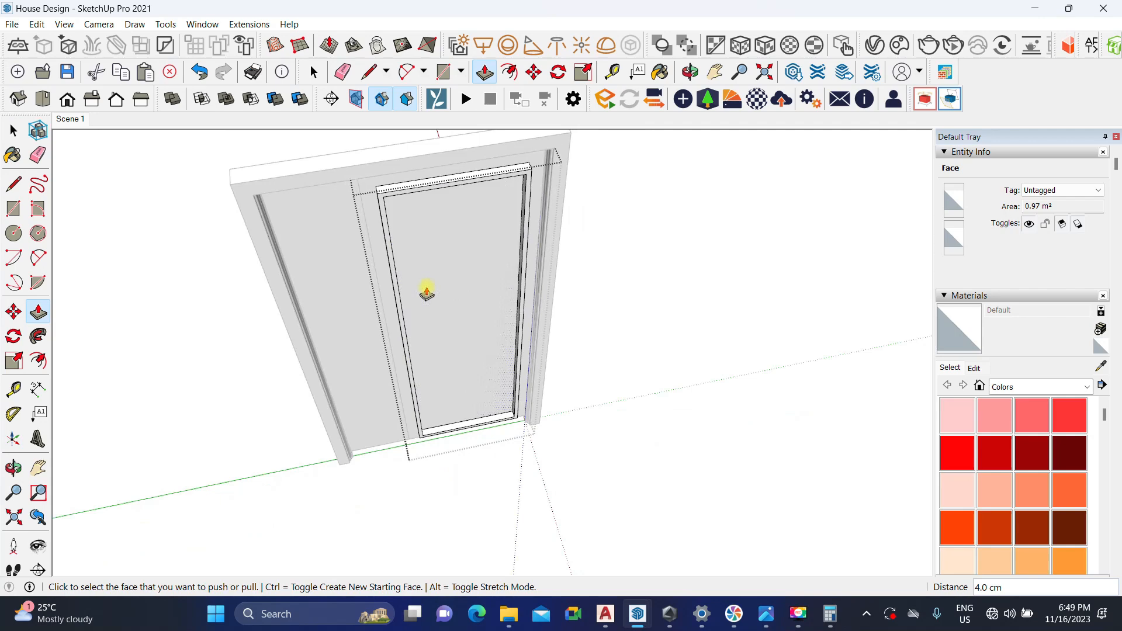
scroll(447, 320, "up", 2)
key("ctrl+z")
Step: Push the wide leaf's inner panel face back behind its raised rim and delete the recessed face
left_click(452, 315)
left_click(416, 268)
key("space")
scroll(421, 280, "down", 2)
scroll(450, 346, "up", 1)
left_click(450, 347)
scroll(451, 362, "down", 3)
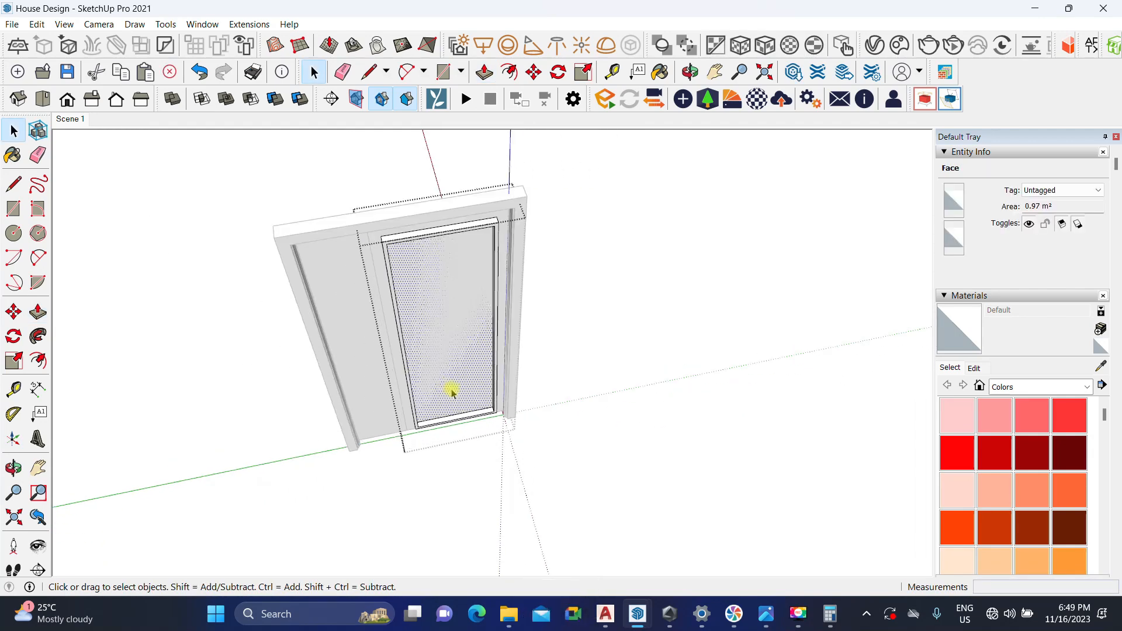
key("Delete")
Step: Push the raised rim around the wide leaf's panel in 2 cm
middle_click_drag(450, 393, 333, 421)
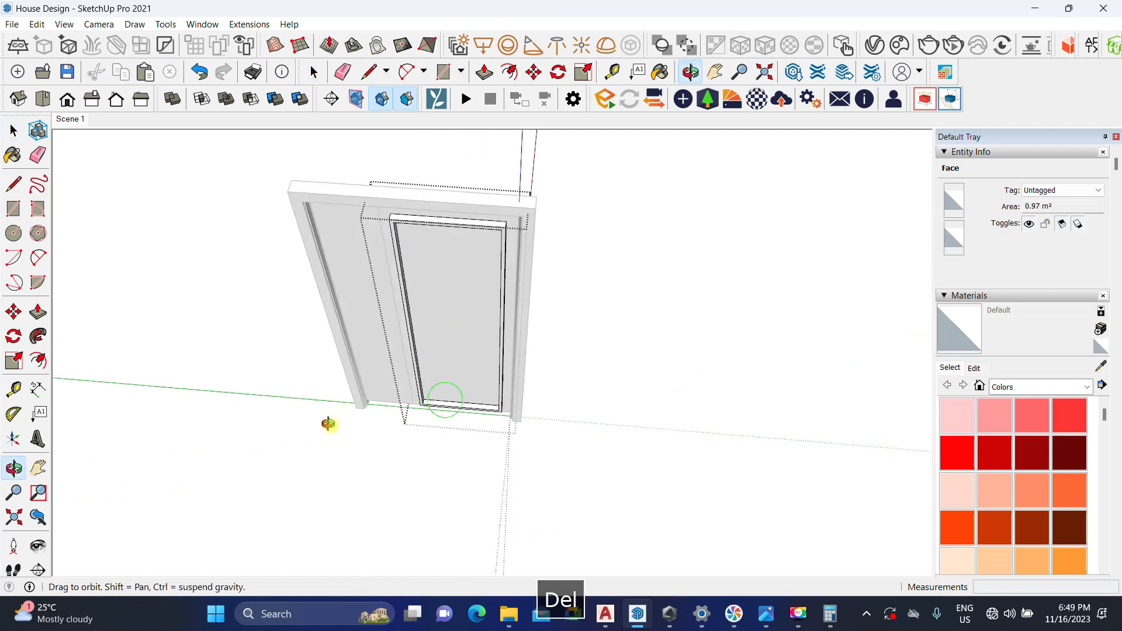
scroll(413, 351, "up", 4)
scroll(422, 363, "up", 3)
key("p")
scroll(430, 371, "up", 2)
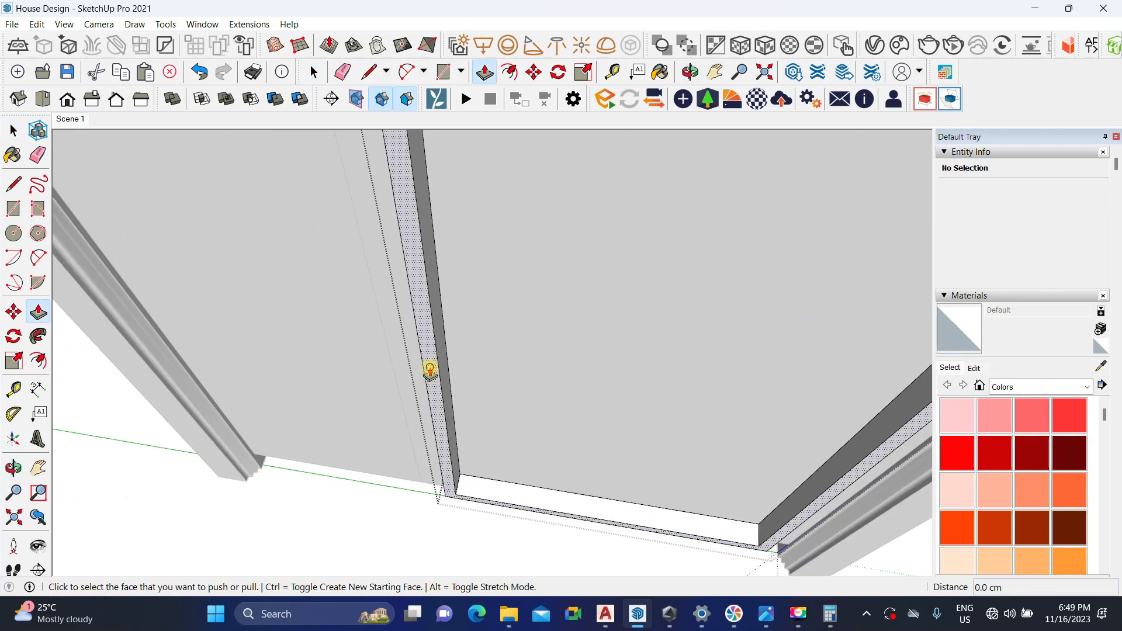
left_click(426, 348)
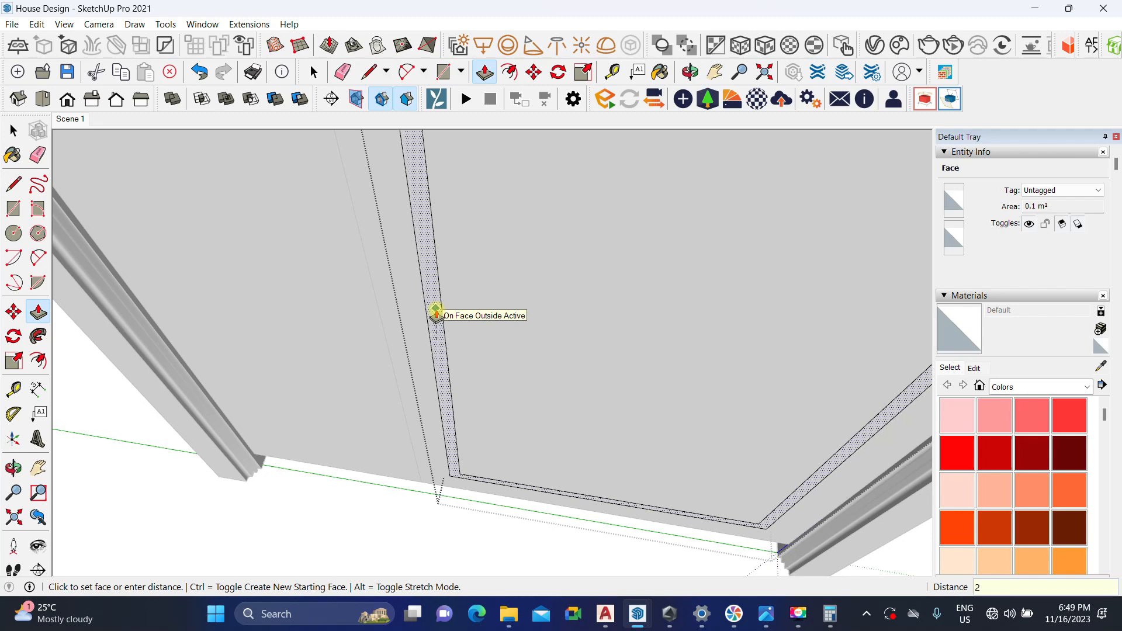
scroll(436, 310, "down", 2)
key("space")
Step: Check the panel moulding in the door.jpeg photo and Push/Pull the wide leaf's raised panel rim by 1 cm
middle_click_drag(436, 366, 547, 432)
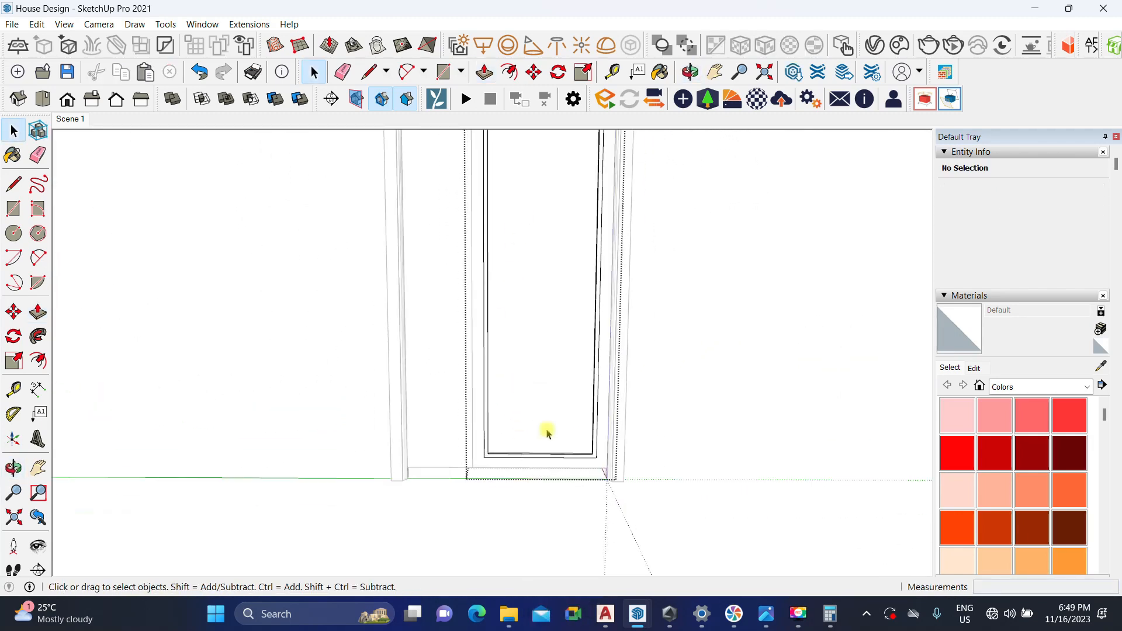
left_click(772, 617)
scroll(559, 371, "down", 3)
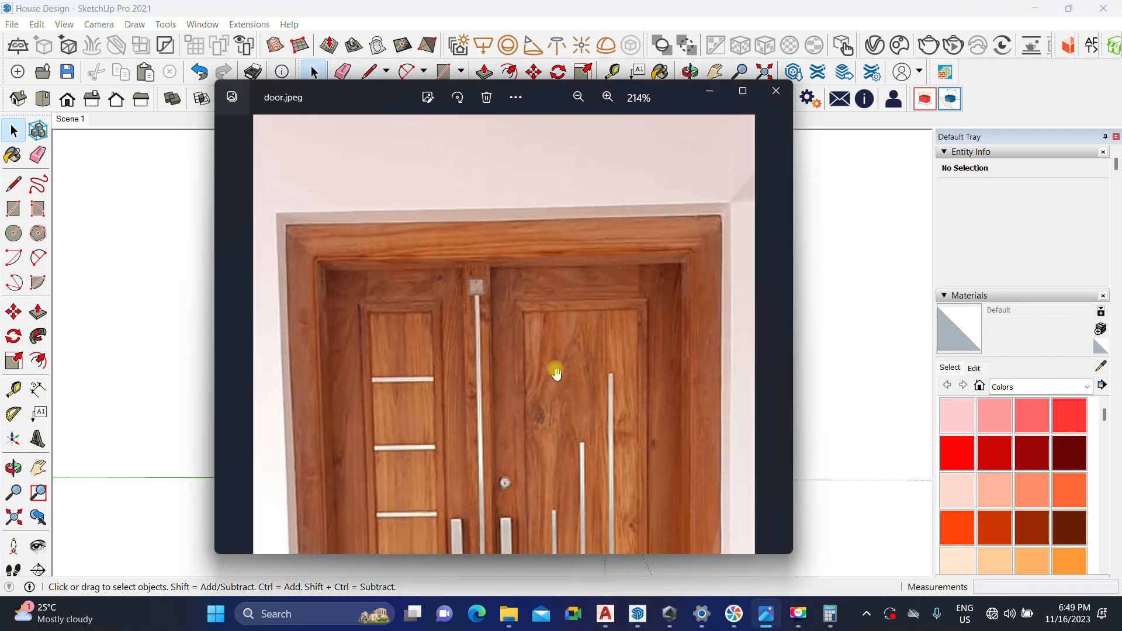
scroll(560, 371, "down", 3)
left_click(841, 305)
middle_click_drag(497, 494, 560, 308)
scroll(559, 308, "up", 10)
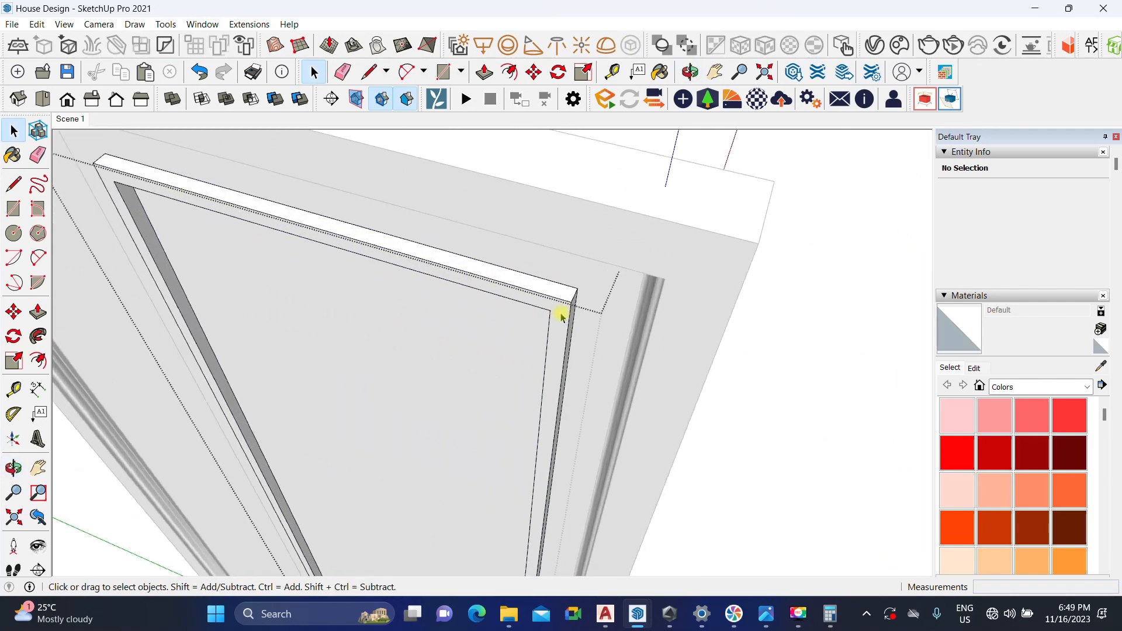
key("p")
left_click(559, 307)
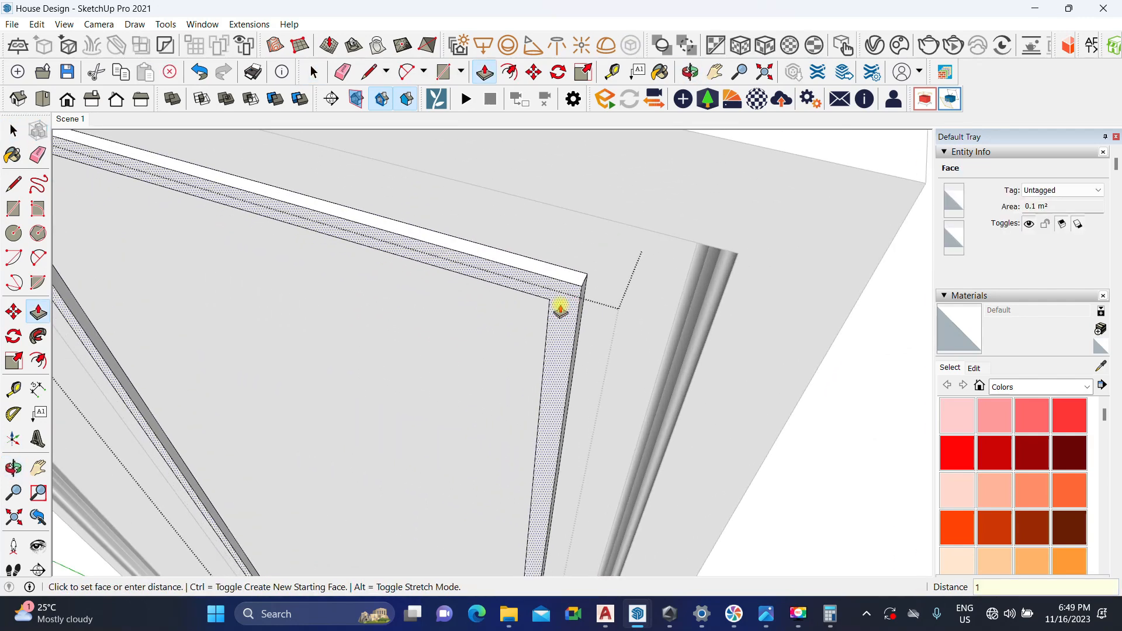
key("Return")
key("space")
Step: Leave the wide leaf's group and open the narrow leaf's group for editing
scroll(554, 342, "down", 6)
middle_click_drag(520, 353, 601, 251)
scroll(523, 355, "down", 3)
left_click(643, 243)
scroll(515, 341, "down", 4)
middle_click_drag(519, 340, 626, 199, "shift")
scroll(513, 344, "down", 3)
middle_click_drag(513, 344, 556, 356)
middle_click_drag(498, 304, 480, 358)
scroll(491, 333, "up", 3)
scroll(480, 297, "up", 4)
double_click(480, 297)
middle_click_drag(487, 285, 478, 349)
scroll(483, 304, "up", 5)
scroll(483, 296, "down", 3)
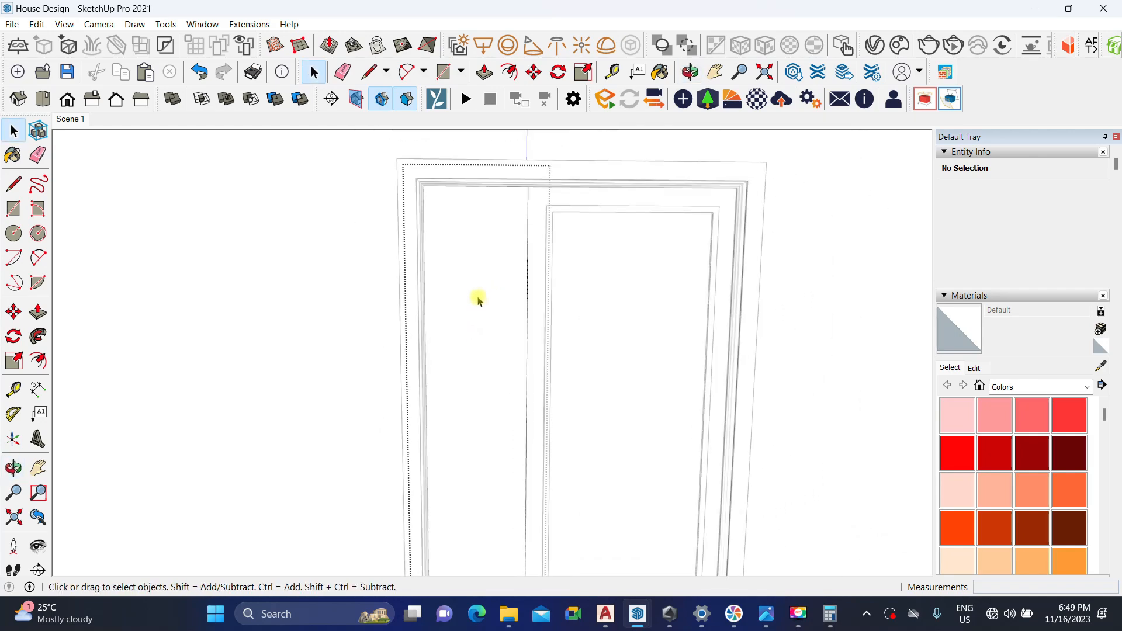
Step: Try offsetting the narrow leaf's front face inward using the wide leaf's panel corner as reference, and undo it
left_click(478, 300)
key("f")
left_click(466, 227)
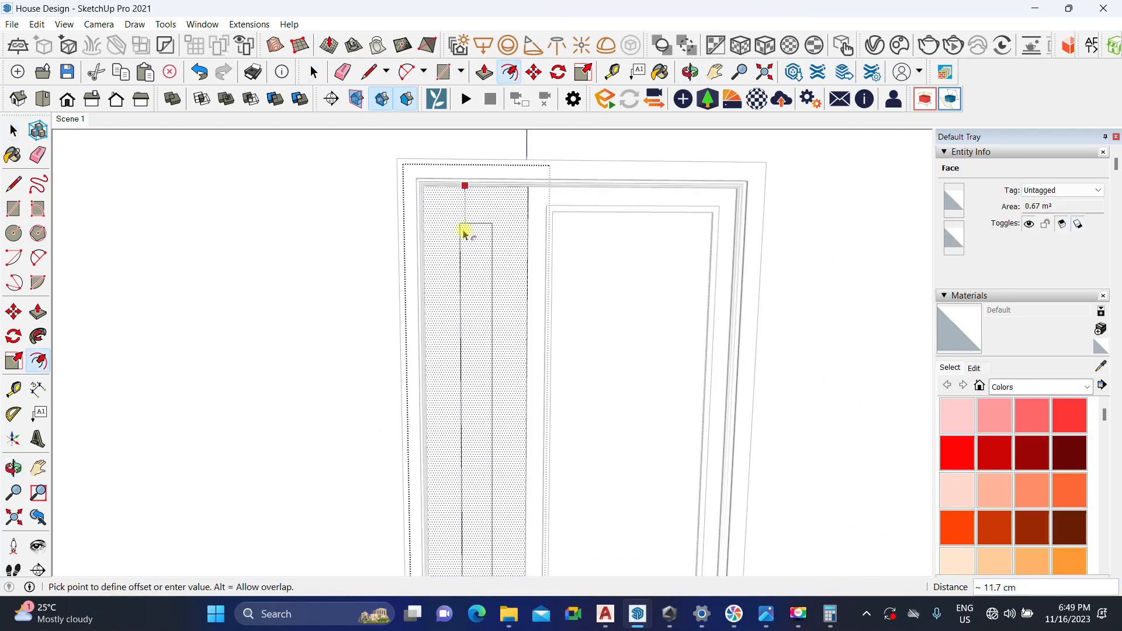
left_click(553, 208)
key("space")
scroll(421, 333, "down", 3)
key("ctrl+z")
key("ctrl+z")
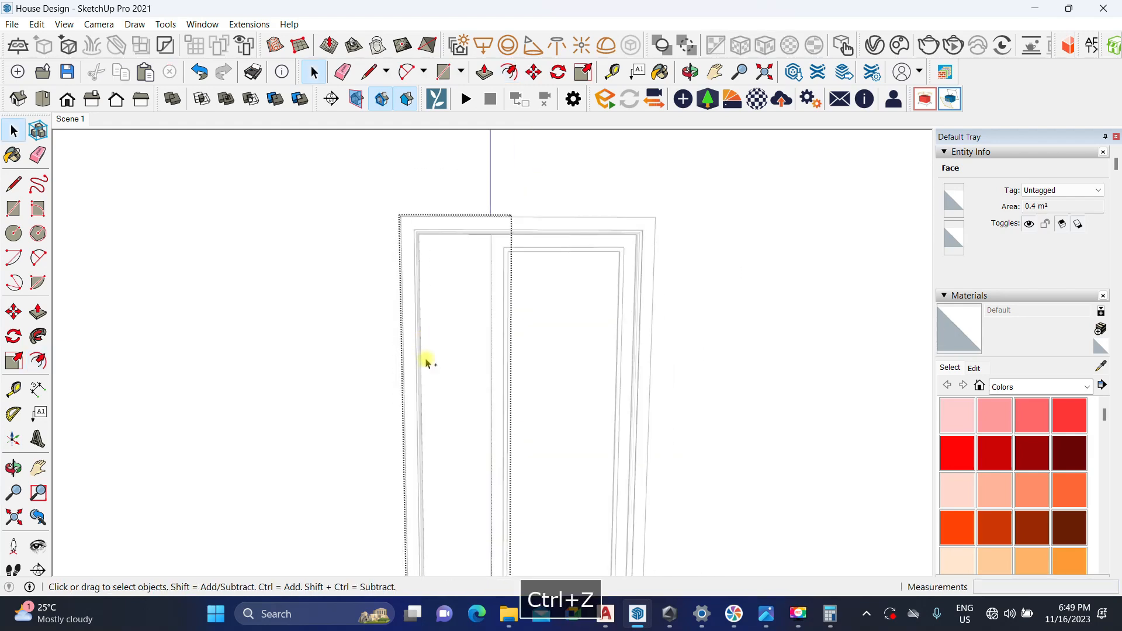
Step: Paste the copied panel face in place on the narrow leaf, group it and open the new group for editing
left_click(35, 26)
left_click(58, 124)
key("ctrl+g")
middle_click_drag(438, 325, 419, 485)
scroll(441, 301, "up", 1)
double_click(442, 293)
scroll(450, 274, "up", 4)
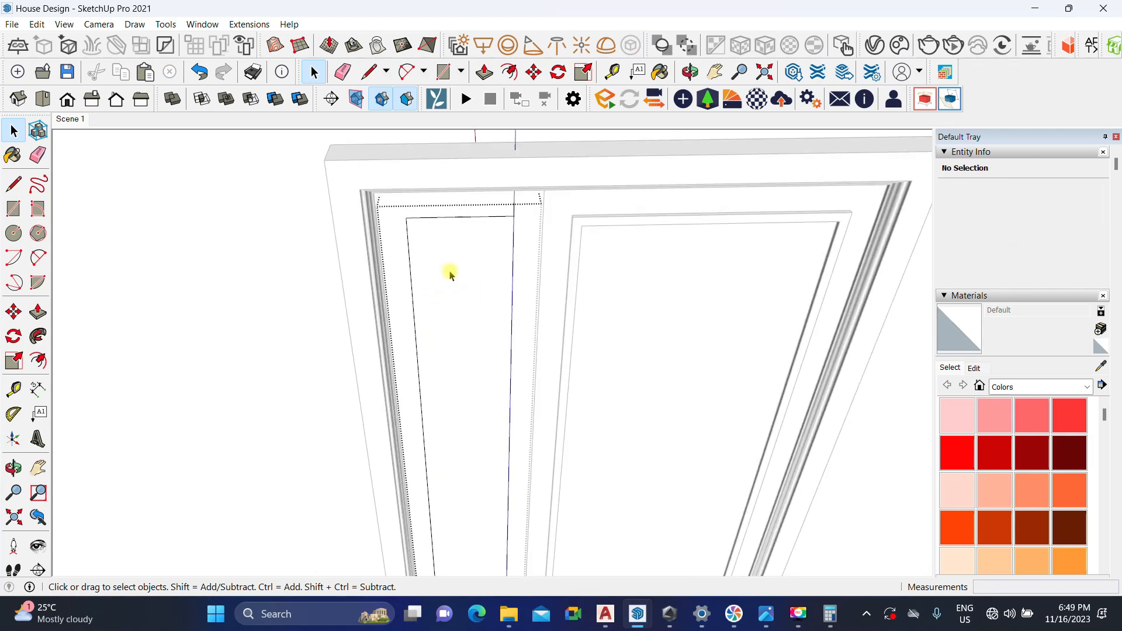
Step: Offset the narrow leaf's panel outline inward to match the wide leaf's rim width, and delete the inner face
scroll(450, 274, "up", 1)
key("f")
left_click(445, 197)
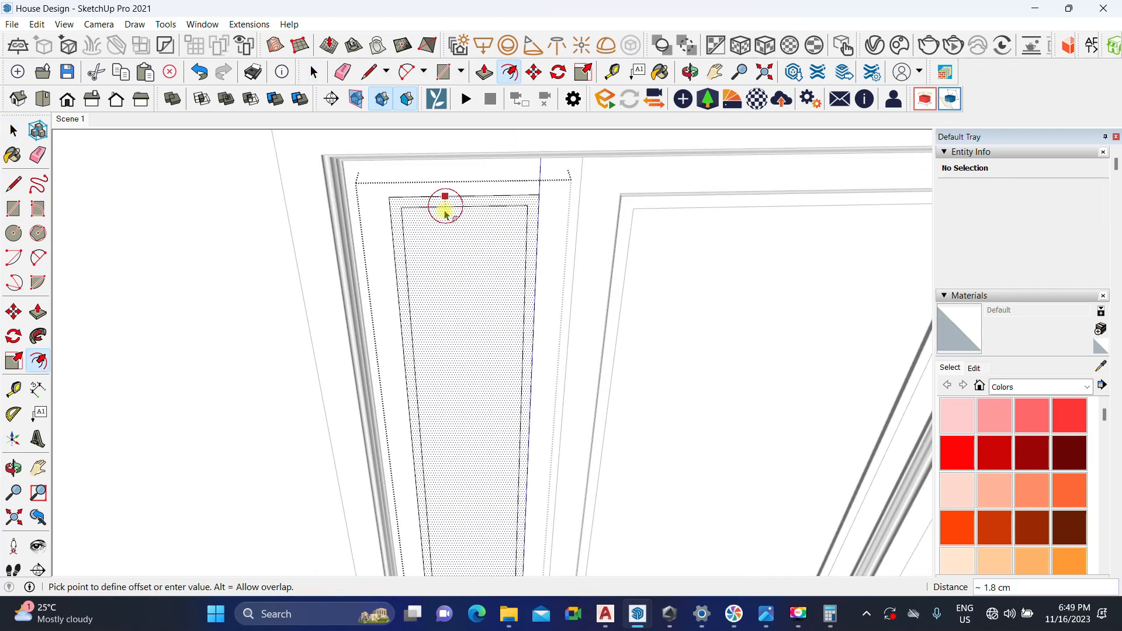
left_click(635, 211)
scroll(490, 251, "down", 4)
middle_click_drag(481, 296, 367, 347)
scroll(491, 270, "up", 3)
key("space")
left_click(498, 269)
scroll(447, 309, "down", 3)
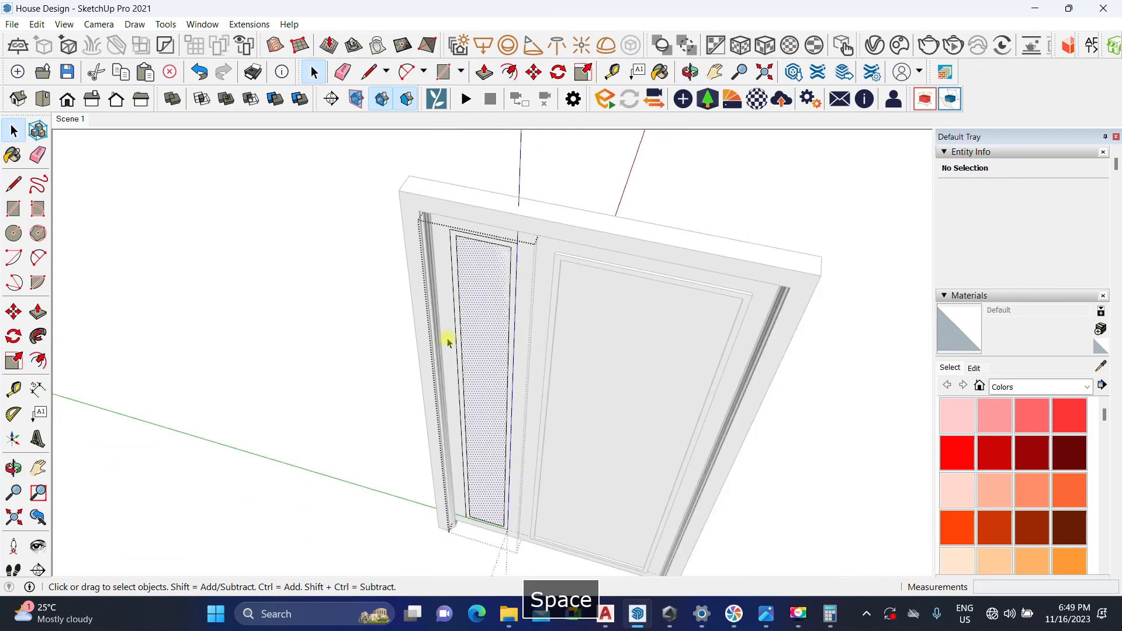
key("Delete")
Step: Push/Pull the narrow leaf's panel rim to the same height as the wide leaf's rim and leave the group
scroll(458, 265, "up", 5)
key("p")
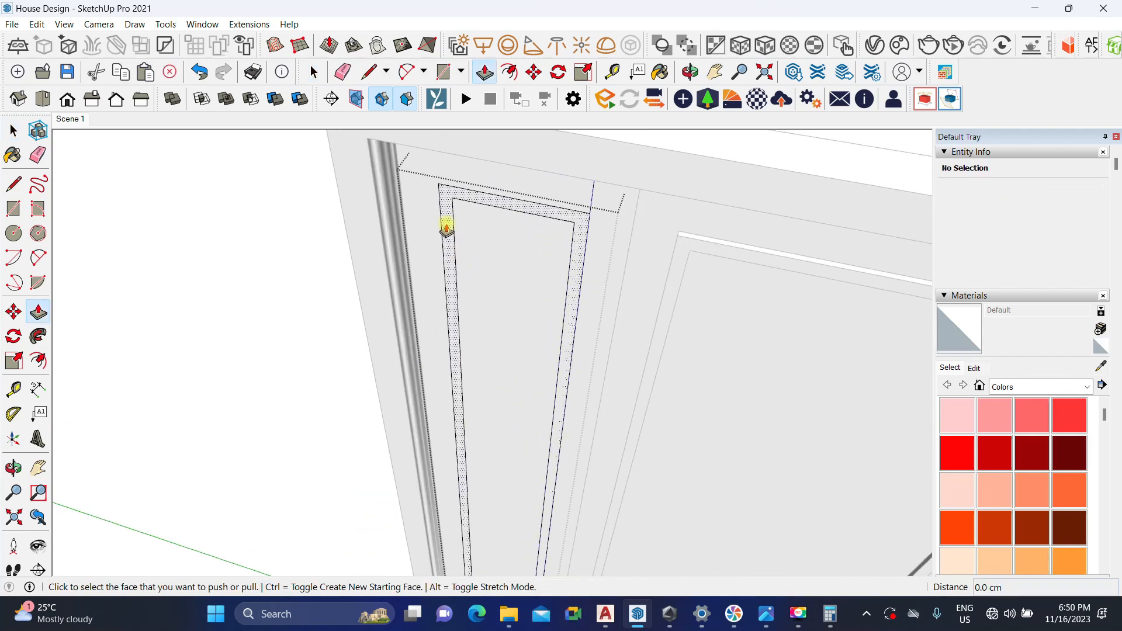
left_click(447, 231)
left_click(741, 253)
scroll(430, 253, "down", 5)
key("space")
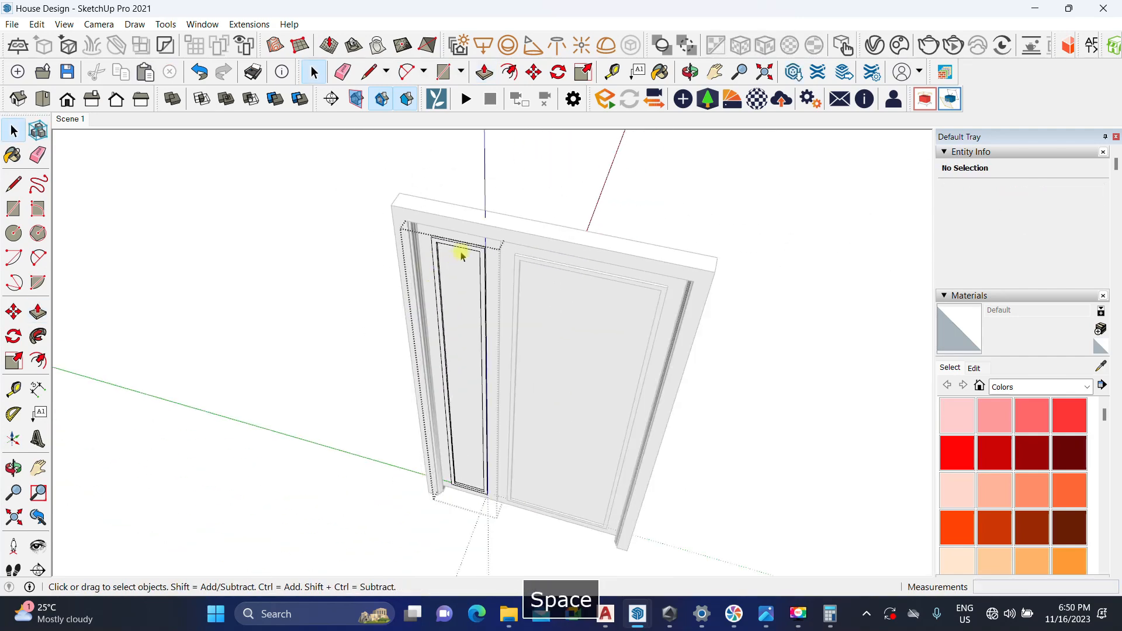
scroll(461, 256, "down", 3)
left_click(611, 231)
Step: Examine the metal strips and handles on both door leaves in the door.jpeg reference photo
middle_click_drag(506, 336, 621, 201)
middle_click_drag(503, 323, 492, 279)
middle_click_drag(543, 409, 517, 395)
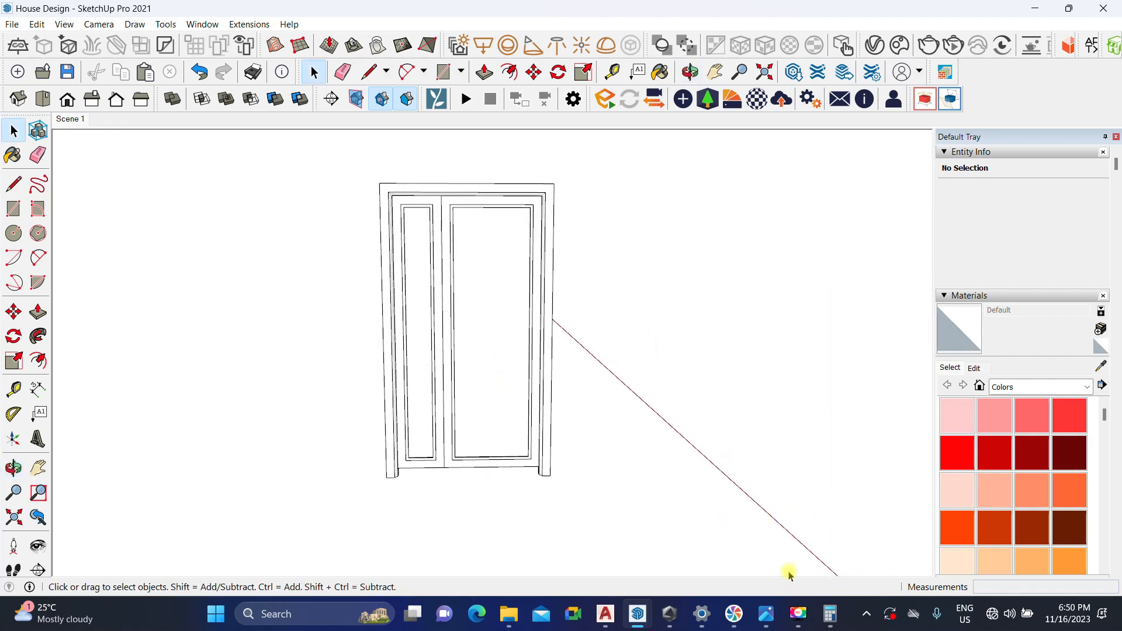
left_click(765, 613)
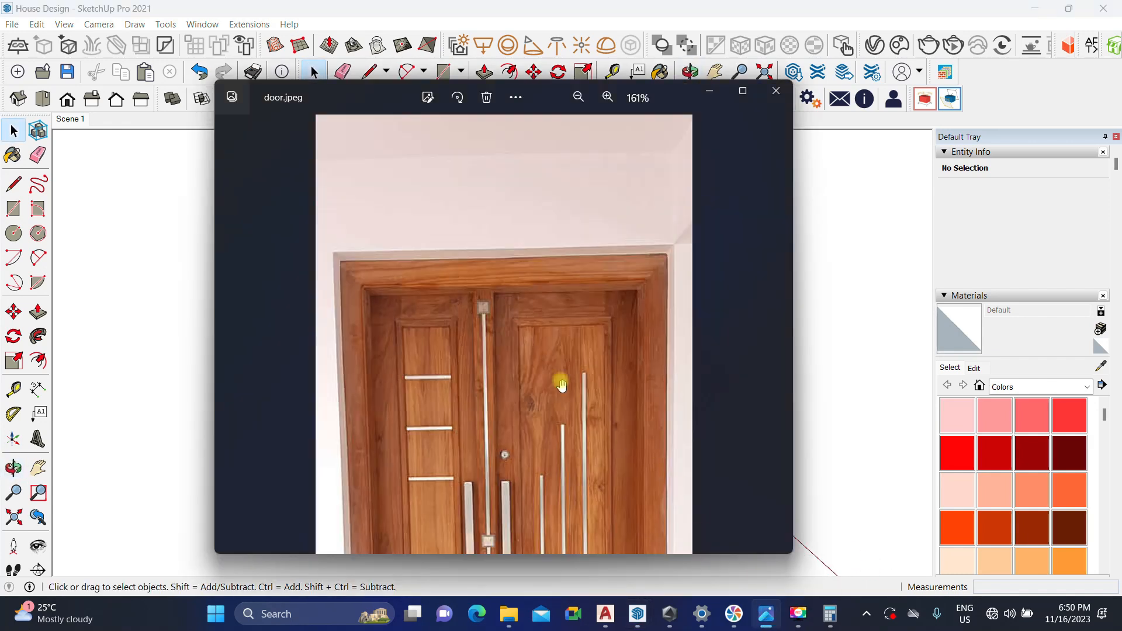
scroll(490, 362, "down", 3)
scroll(518, 442, "up", 3)
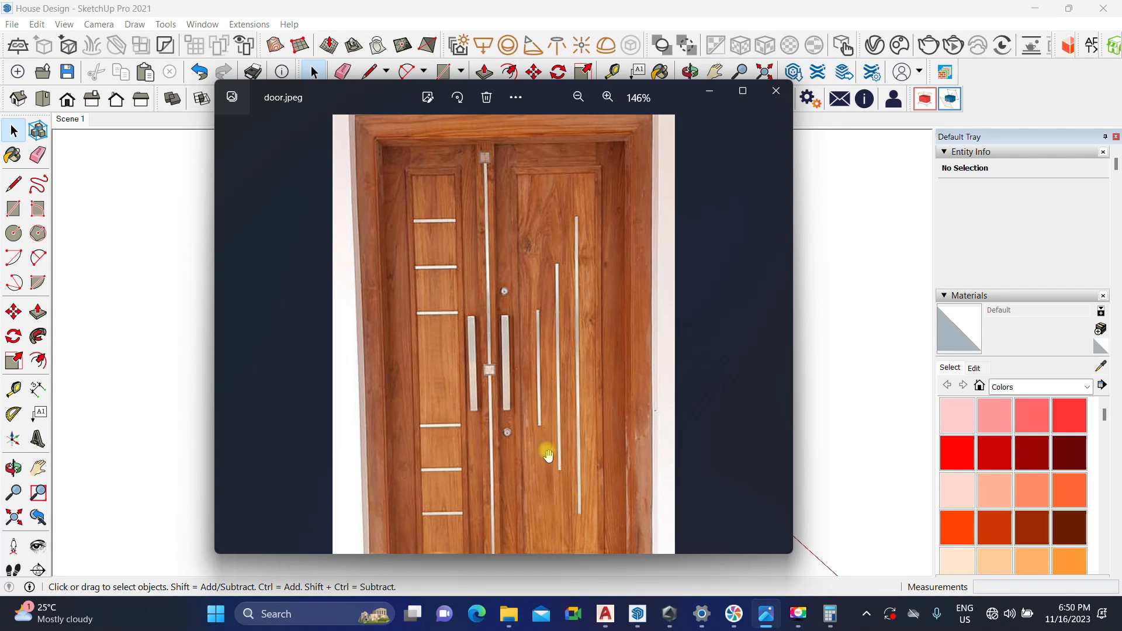
Step: Copy the narrow inner side face of the wide leaf's raised panel rim
left_click(823, 244)
mouse_move(476, 343)
middle_mouse_down()
mouse_move(469, 414)
mouse_move(615, 525)
middle_mouse_up()
scroll(469, 414, "up", 3)
scroll(528, 333, "up", 10)
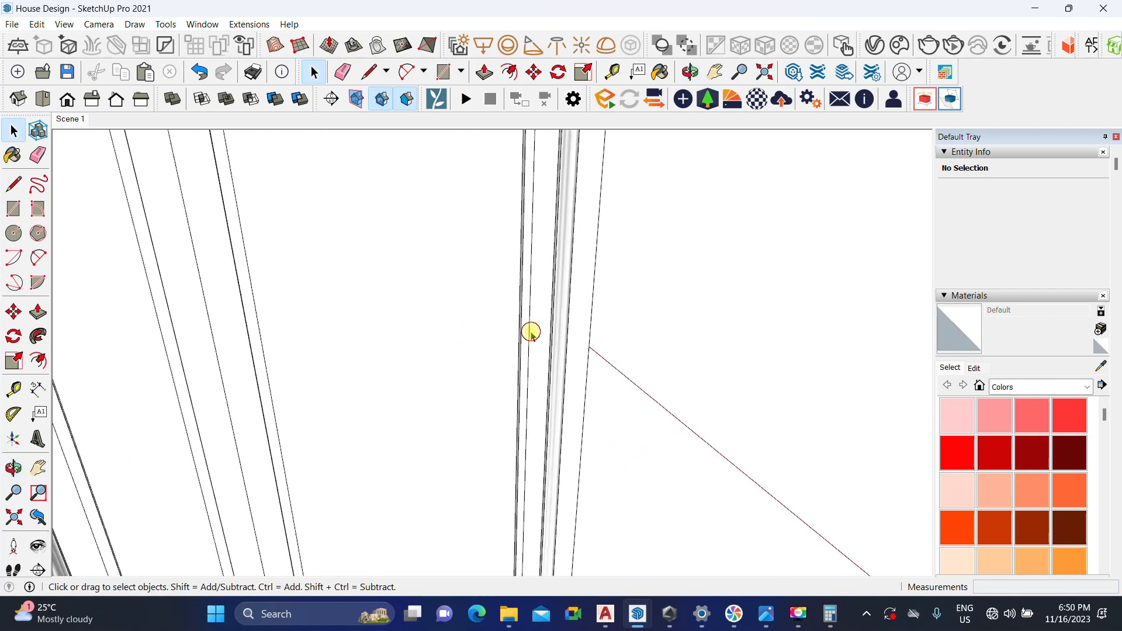
left_click(532, 350)
scroll(532, 350, "up", 4)
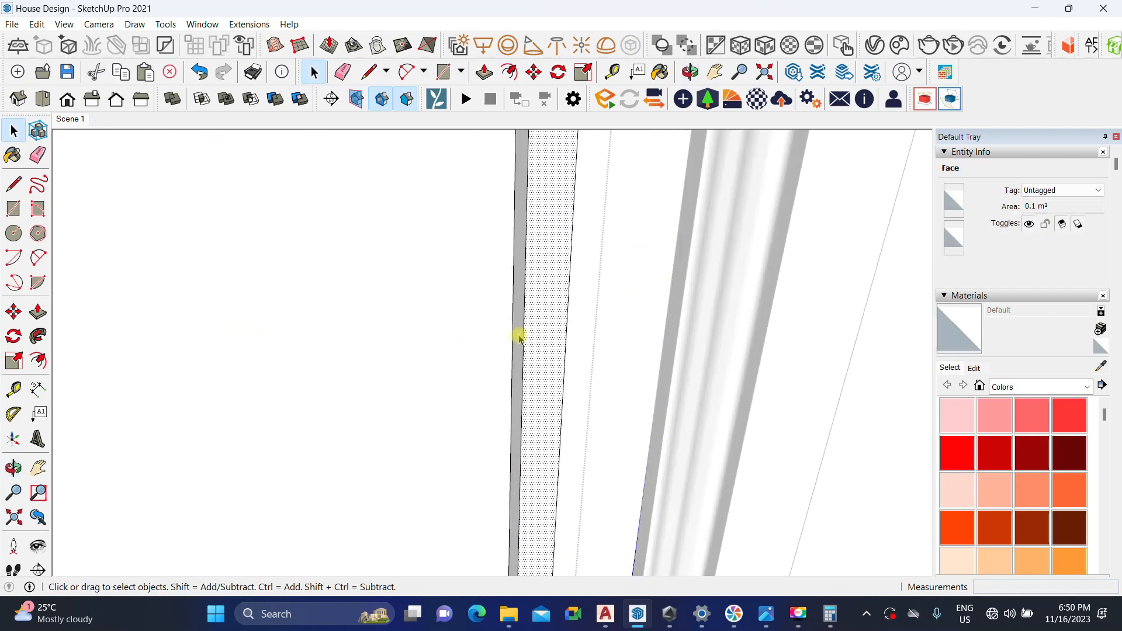
left_click(518, 271)
scroll(485, 309, "down", 5)
scroll(465, 324, "down", 10)
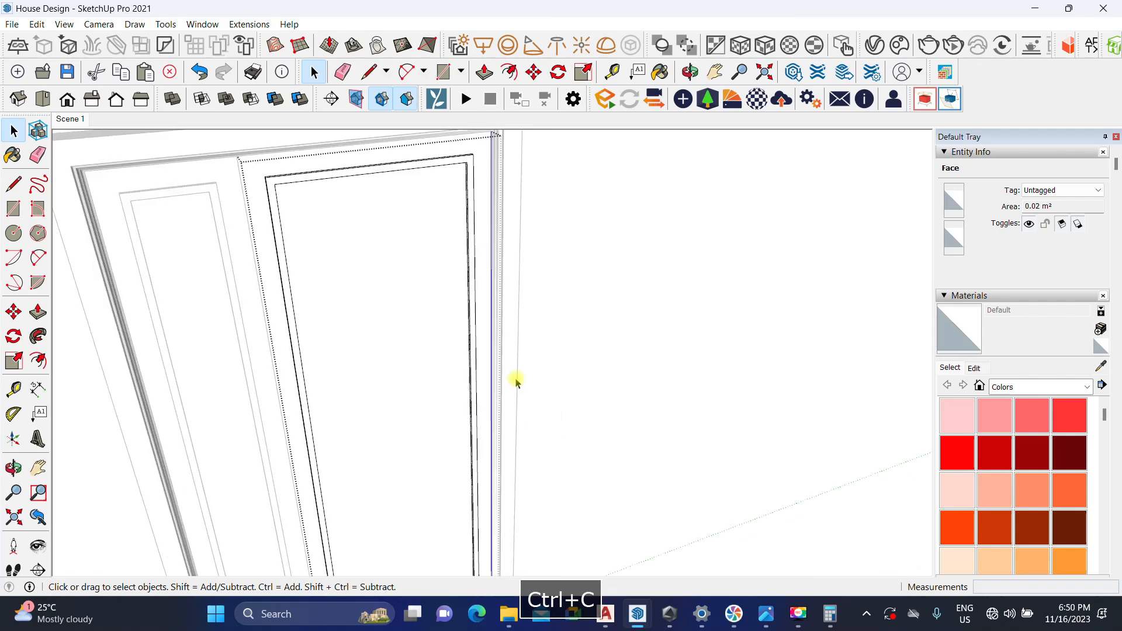
Step: Leave the rim's group, paste the copied side face in place and make it a separate group
left_click(657, 292)
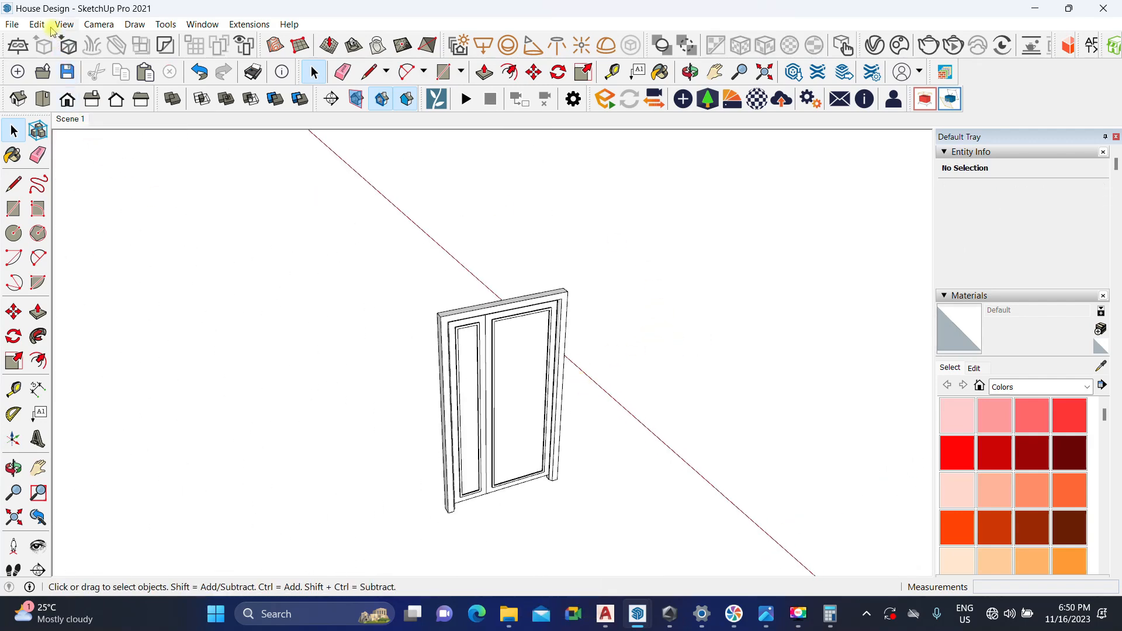
left_click(40, 26)
left_click(33, 121)
scroll(519, 396, "up", 3)
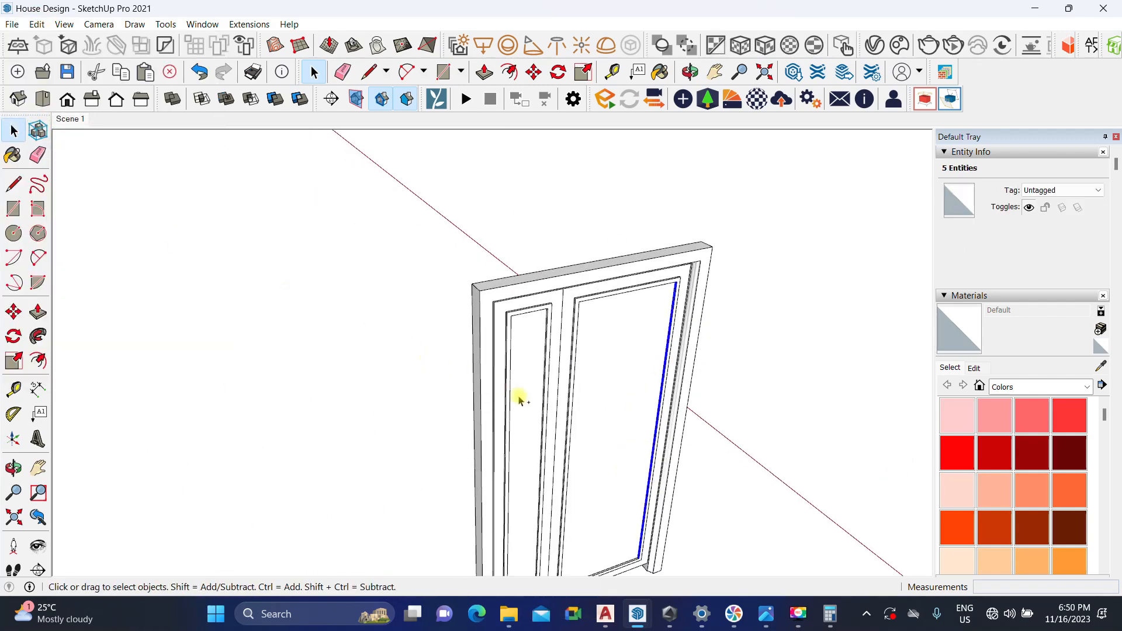
key("ctrl+g")
Step: Move the strip group inward from the rim across the wide leaf's panel
scroll(643, 443, "up", 5)
key("m")
left_click(651, 410)
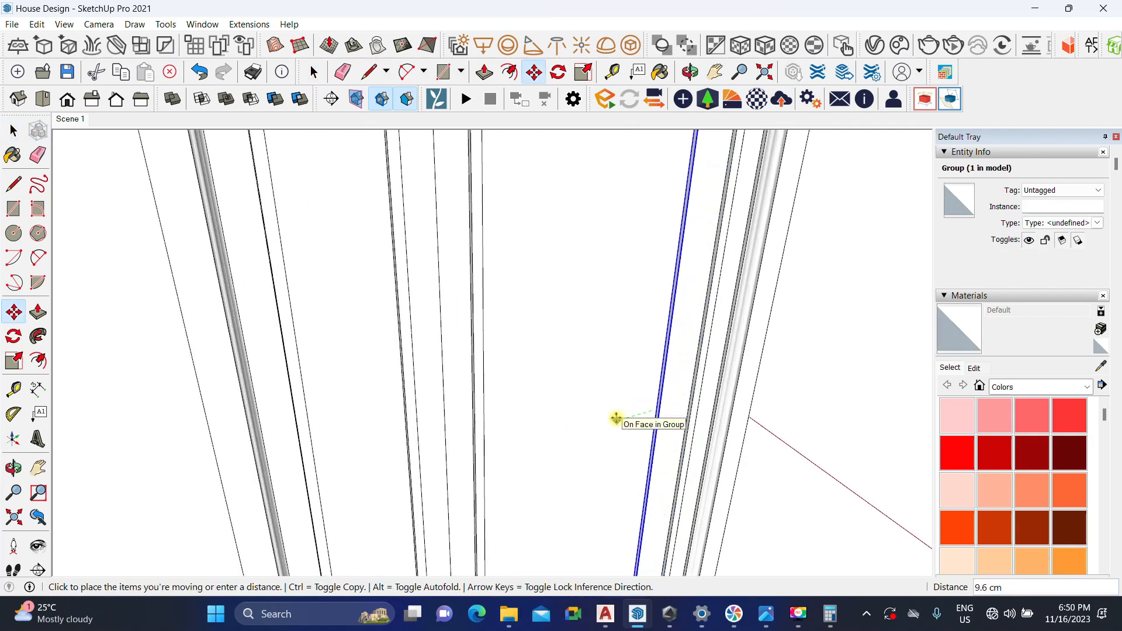
key("Return")
scroll(616, 432, "down", 3)
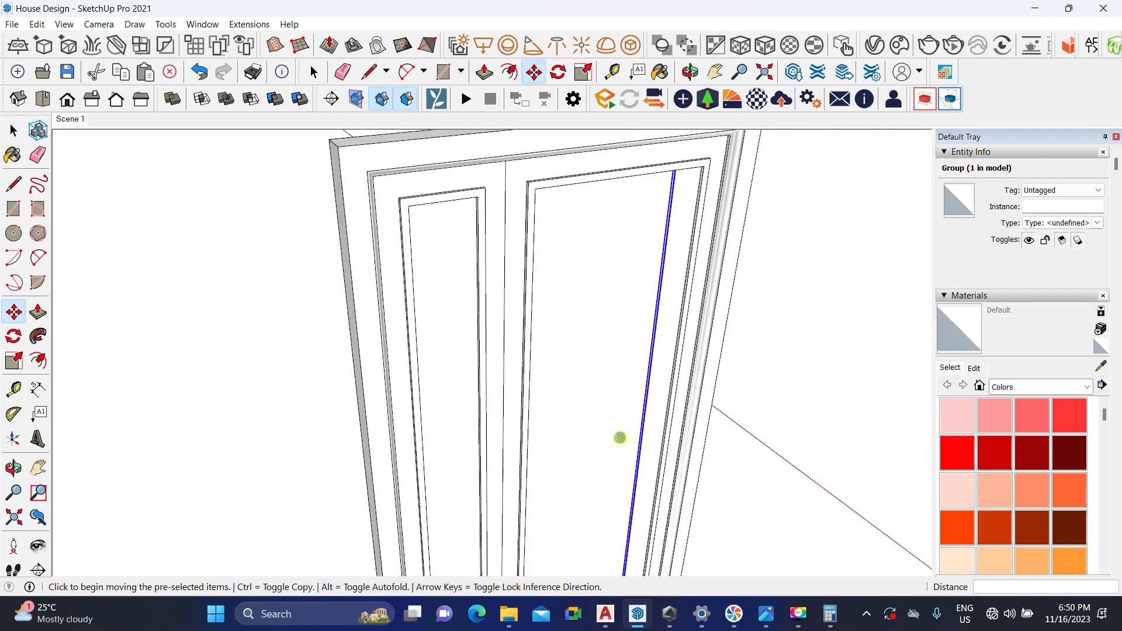
Step: Open the strip group and Push/Pull its face by 1 cm to give it thickness
scroll(638, 418, "up", 3)
key("space")
scroll(661, 409, "up", 2)
double_click(662, 409)
key("p")
left_click(655, 403)
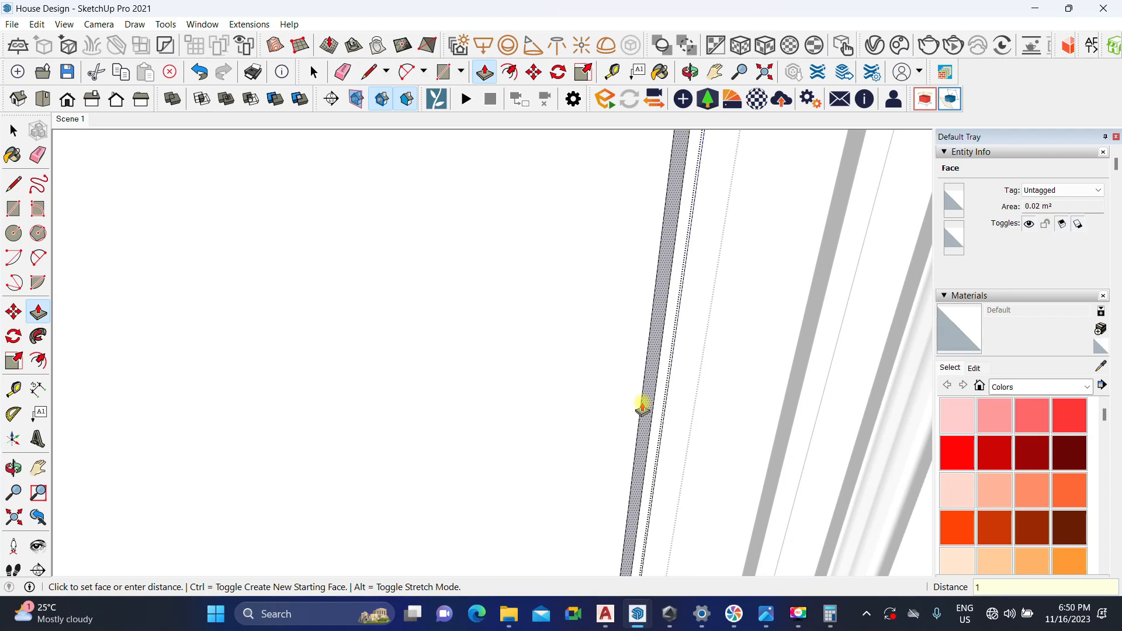
left_click(642, 406)
middle_click_drag(642, 406, 408, 438)
Step: Shorten the vertical strip by pushing its top end down with Push/Pull
key("space")
scroll(409, 439, "down", 1)
scroll(526, 305, "up", 3)
scroll(476, 355, "up", 1)
double_click(477, 355)
middle_click_drag(477, 355, 490, 378)
scroll(490, 378, "up", 3)
key("p")
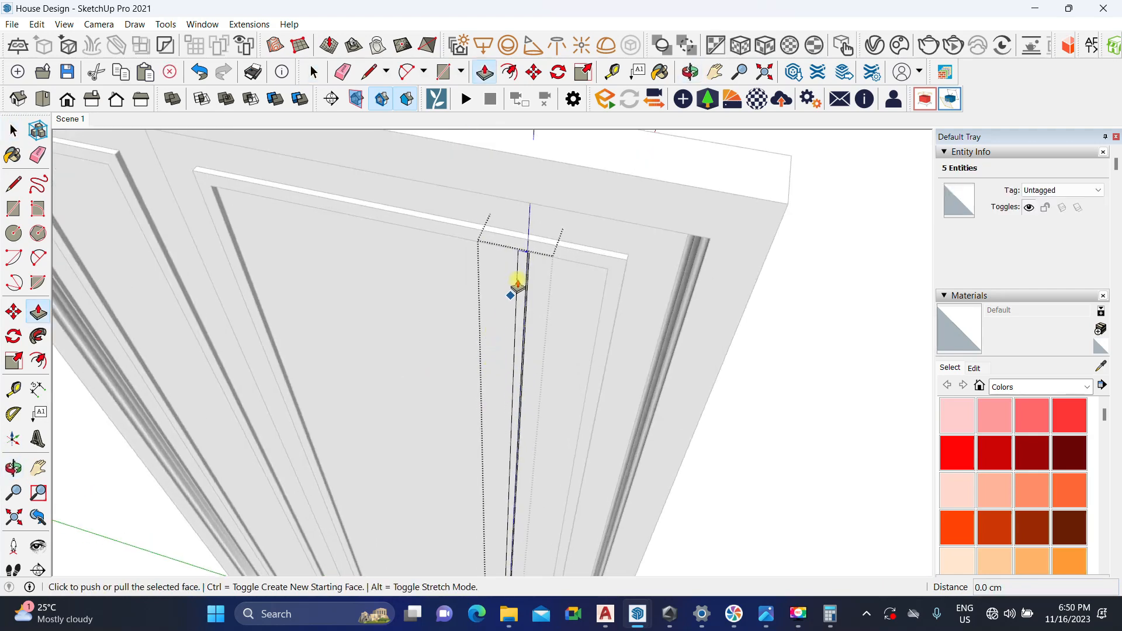
left_click(525, 253)
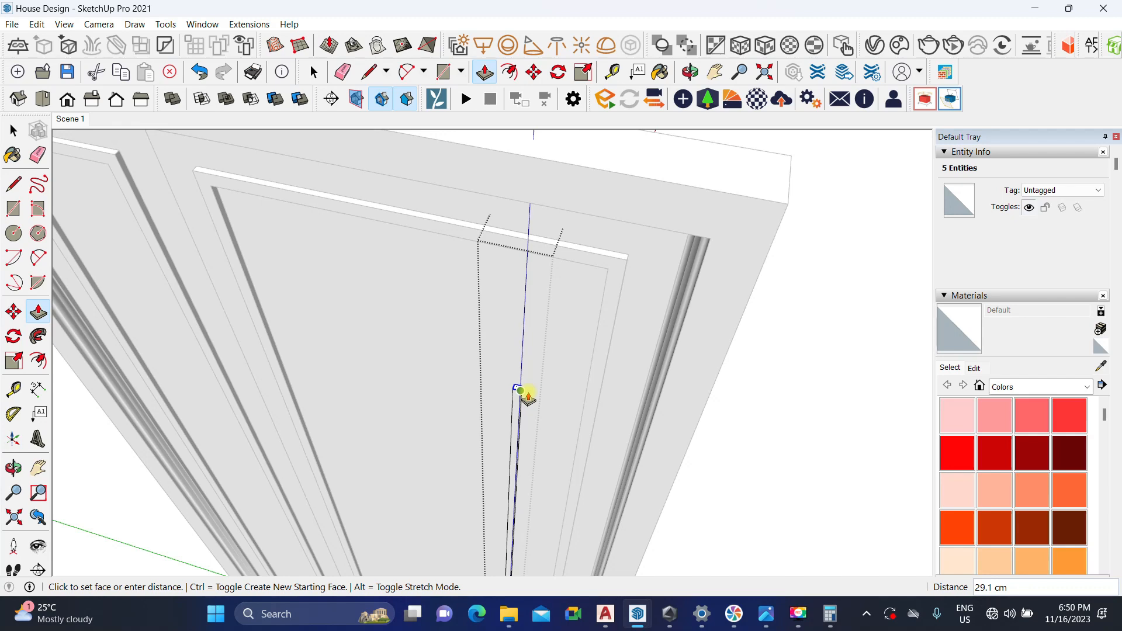
key("space")
scroll(466, 412, "down", 5)
Step: Shorten the vertical strip from below by pushing its bottom end up, and leave the group
middle_click_drag(458, 454, 479, 443)
left_click_drag(622, 372, 622, 372)
scroll(515, 451, "up", 2)
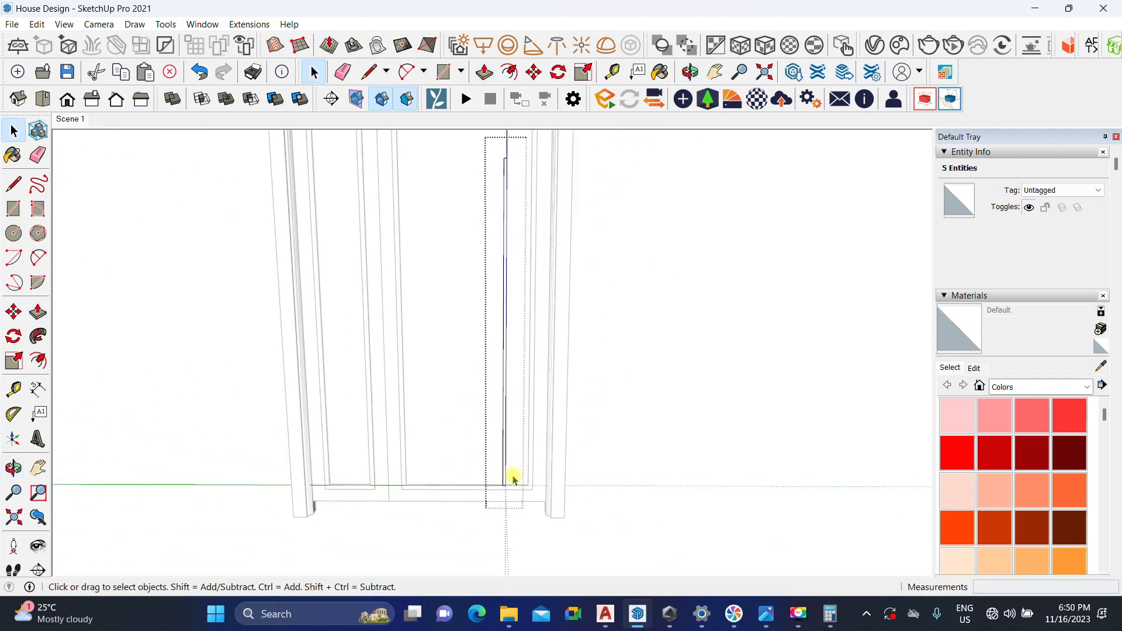
key("p")
left_click(500, 493)
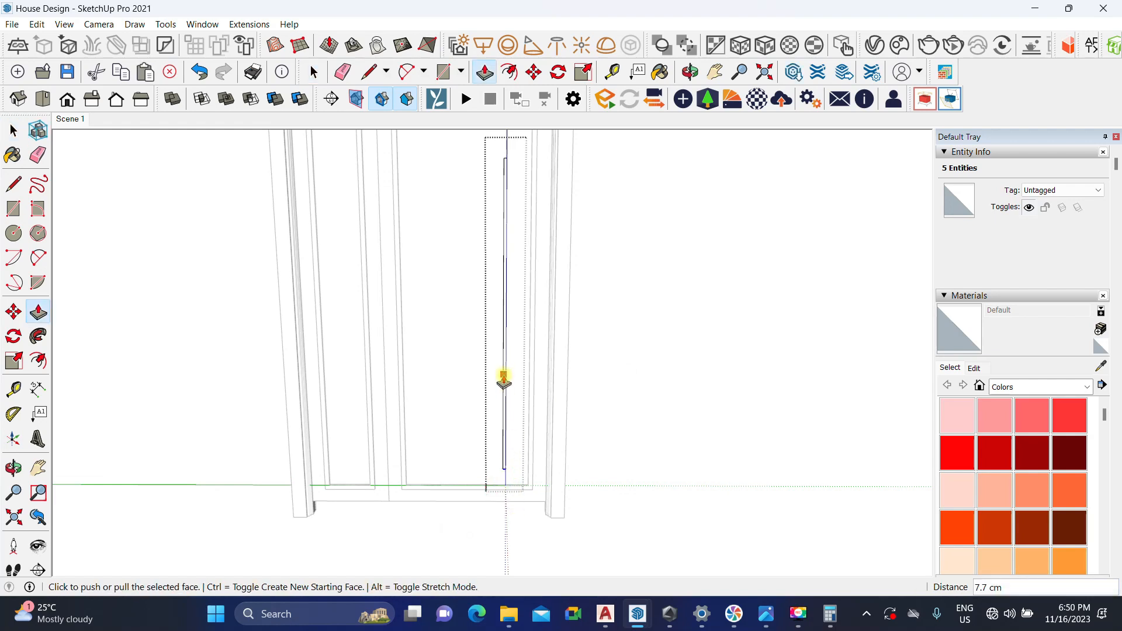
key("Return")
key("space")
scroll(651, 370, "down", 1)
middle_click_drag(651, 371, 599, 348)
left_click(626, 357)
Step: Copy the strip about 32 cm across the wide leaf's panel toward the narrow leaf and divide the spacing with /2
scroll(514, 392, "up", 2)
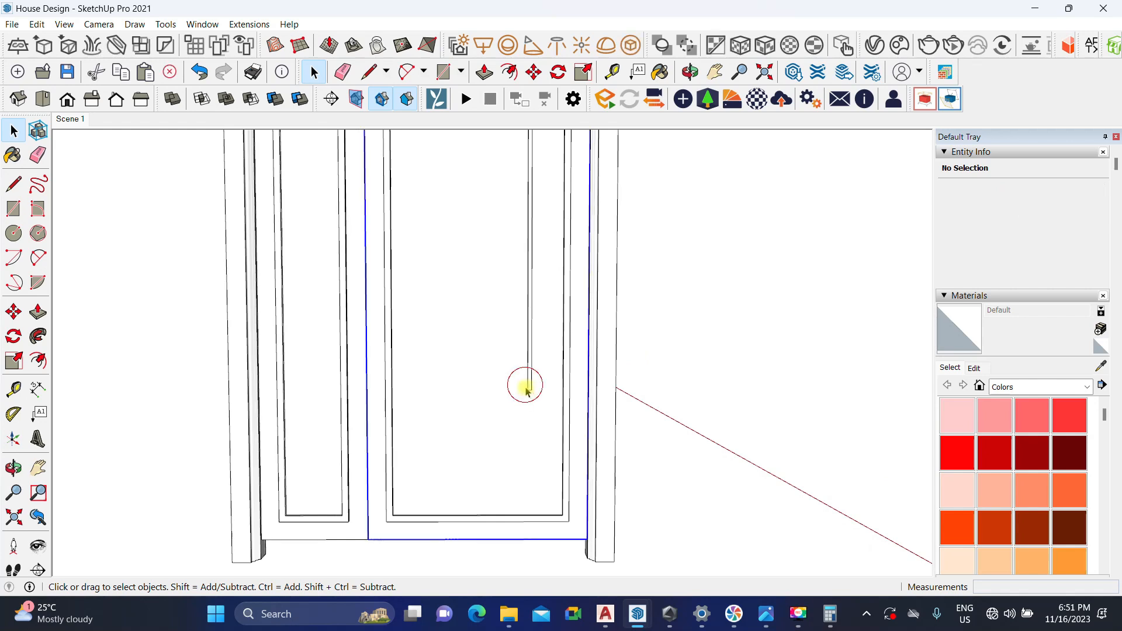
left_click(525, 383)
scroll(525, 397, "up", 2)
middle_click_drag(516, 426, 553, 474)
scroll(535, 481, "up", 2)
key("m")
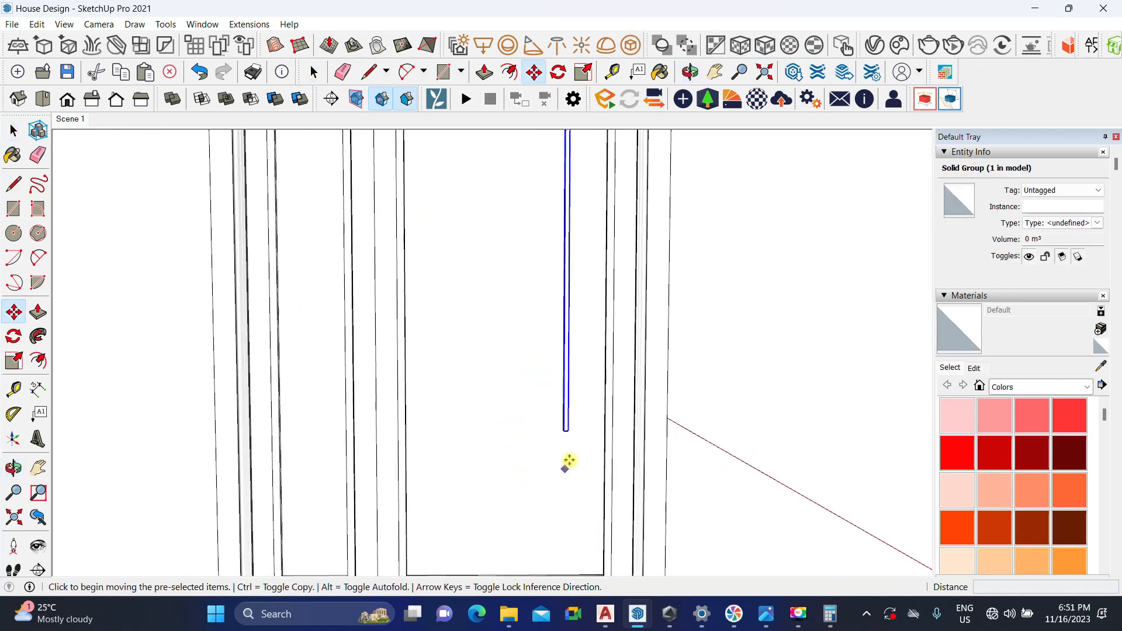
scroll(560, 455, "down", 2)
left_click(562, 459)
key("ctrl")
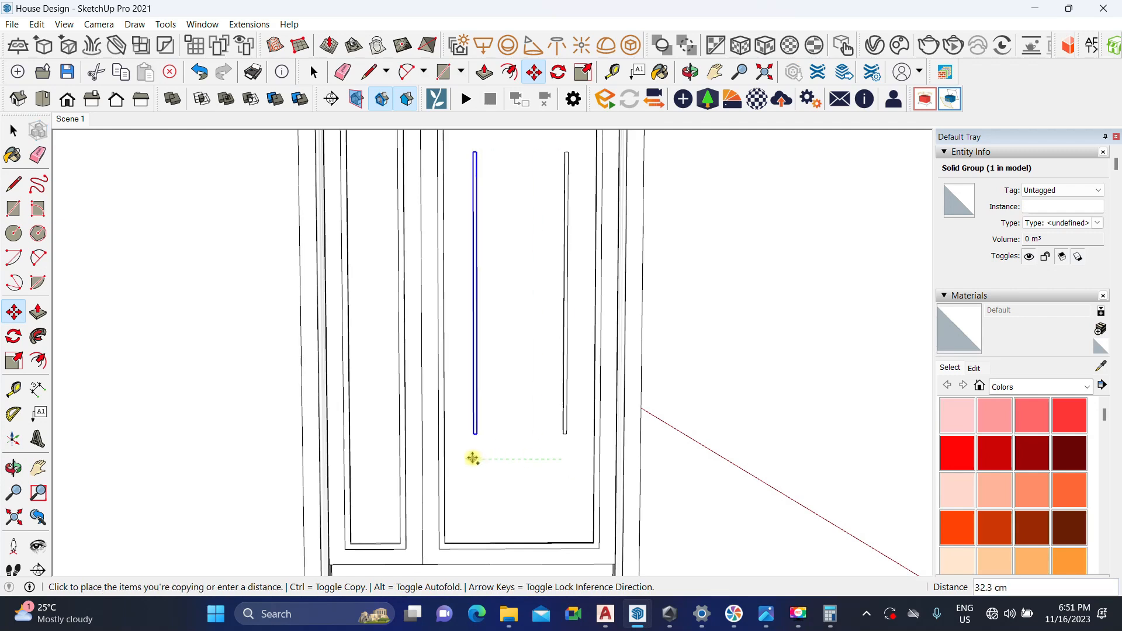
left_click(472, 458)
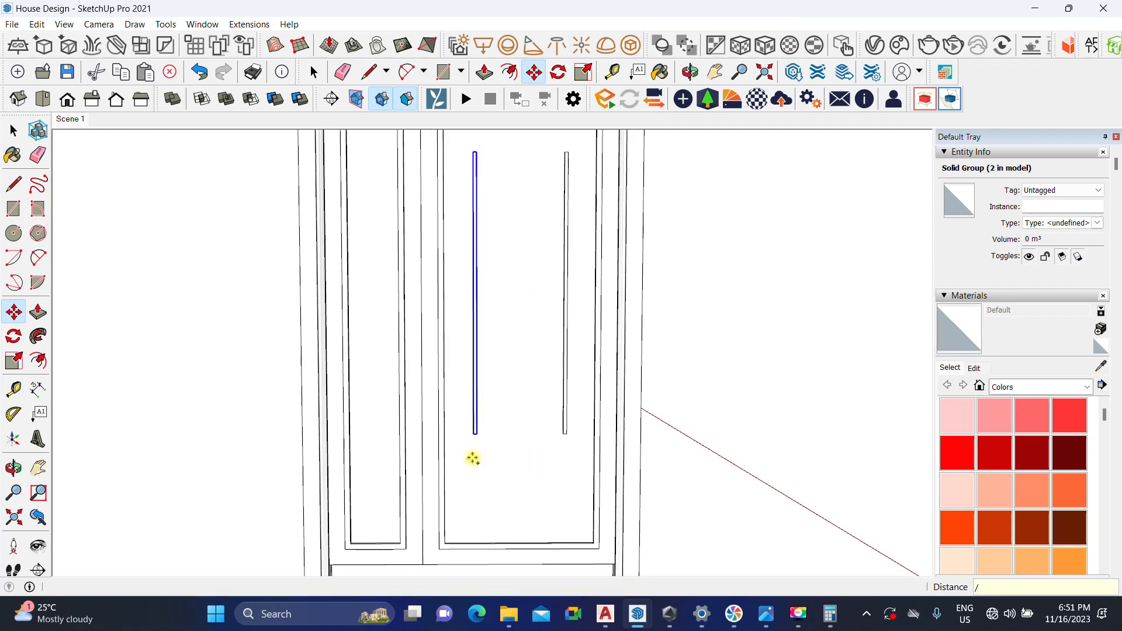
key("Return")
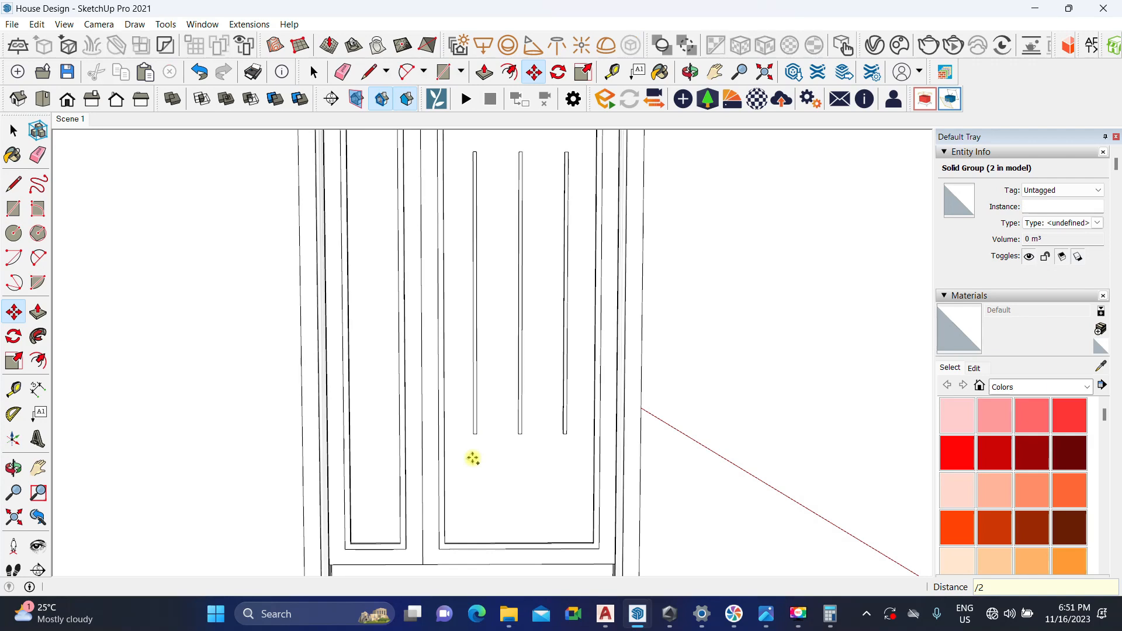
Step: Open the middle strip's group and push its top end down by 15 cm
key("space")
scroll(473, 461, "down", 2)
scroll(518, 358, "up", 2)
middle_click_drag(519, 358, 489, 369, "shift")
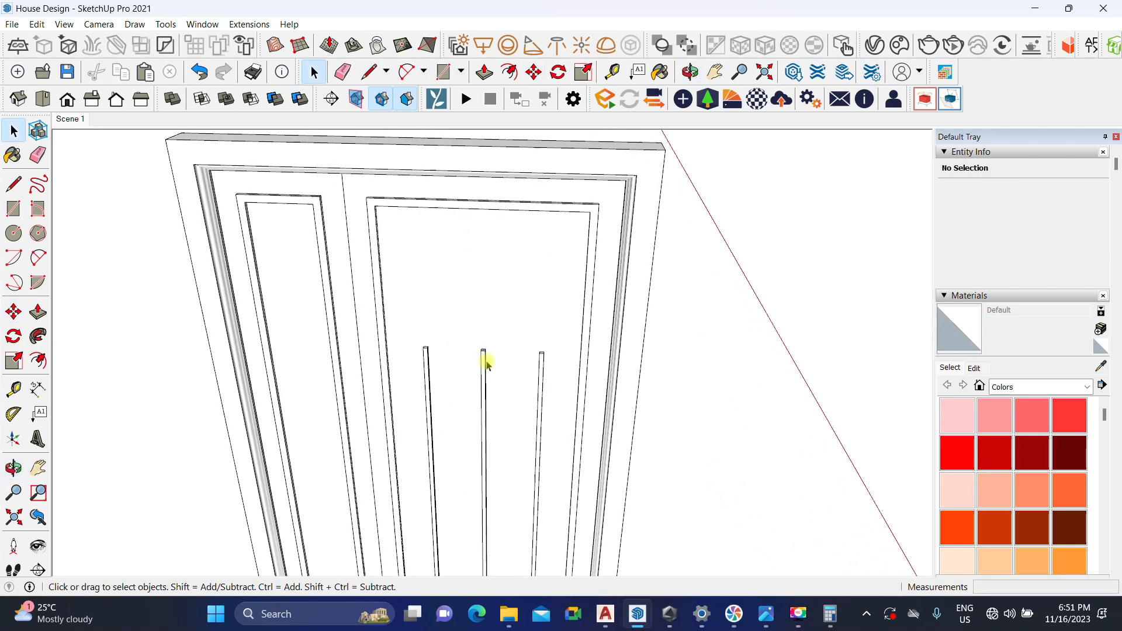
double_click(482, 360)
scroll(538, 270, "up", 3)
double_click(488, 373)
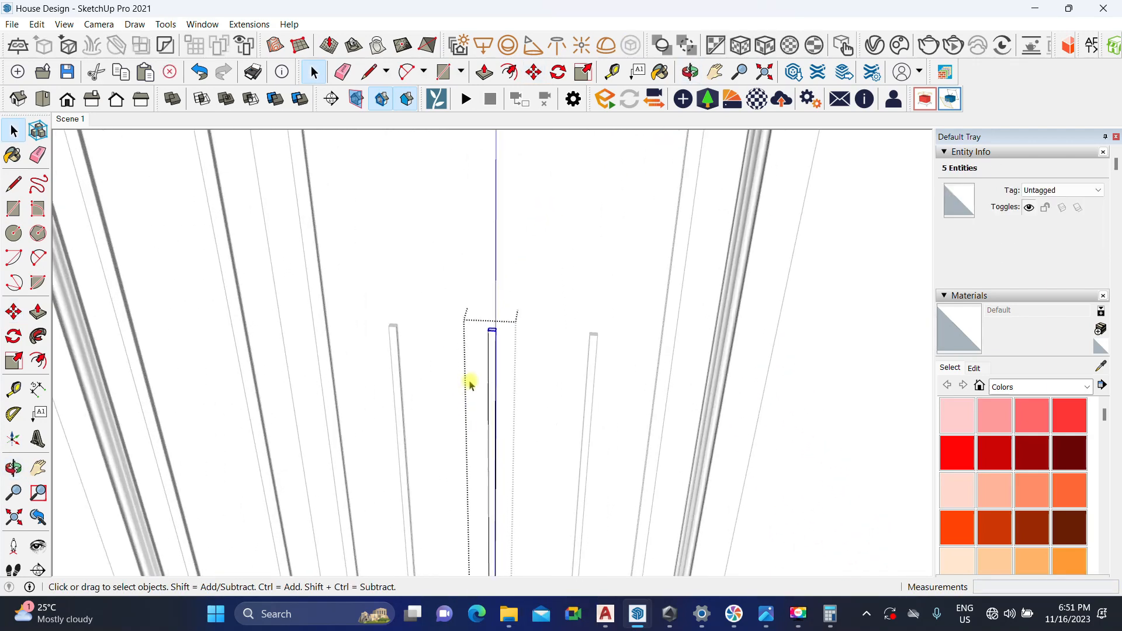
key("p")
left_click(498, 325)
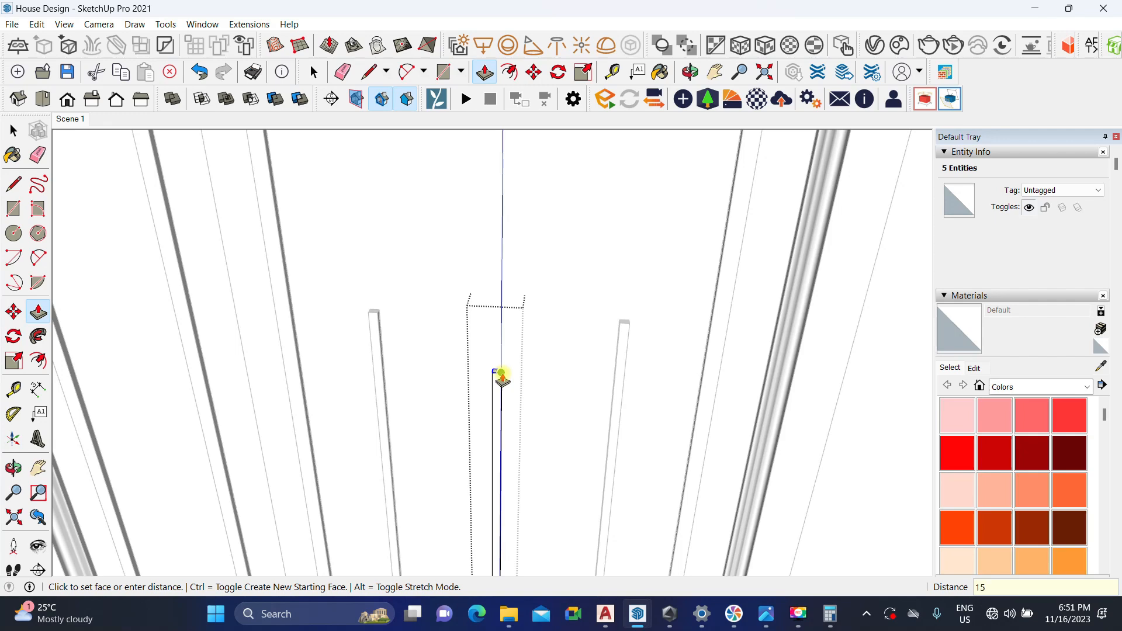
key("Return")
middle_click_drag(501, 378, 450, 406)
key("space")
Step: Push the top end of the strip nearest the narrow leaf down by 30 cm
middle_click_drag(425, 350, 386, 387)
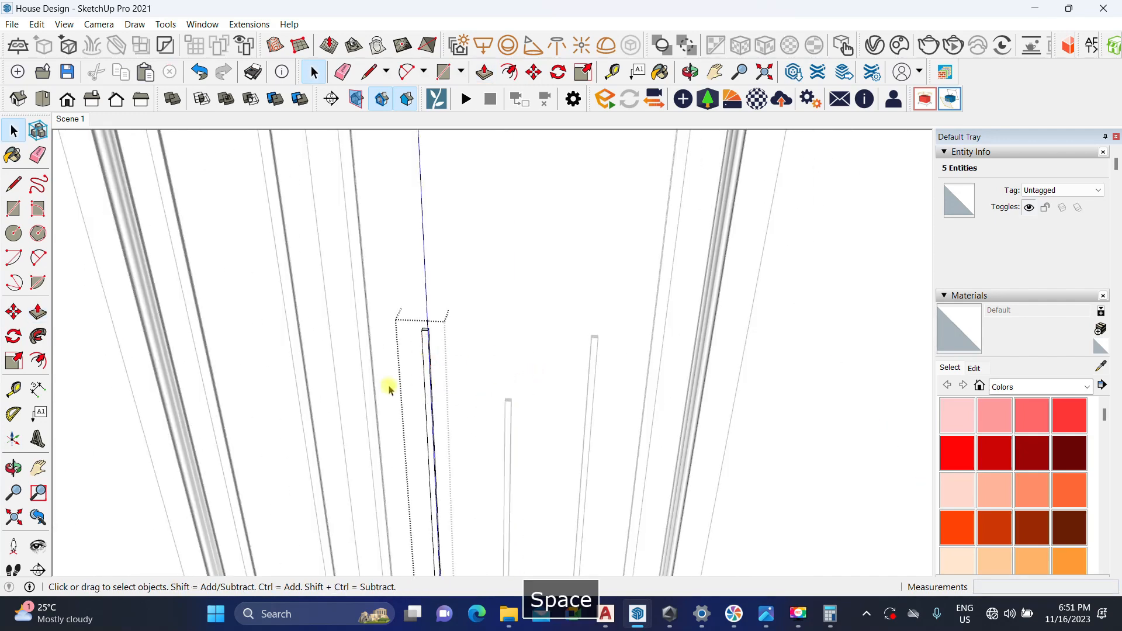
middle_click_drag(451, 333, 438, 371)
key("p")
left_click(424, 315)
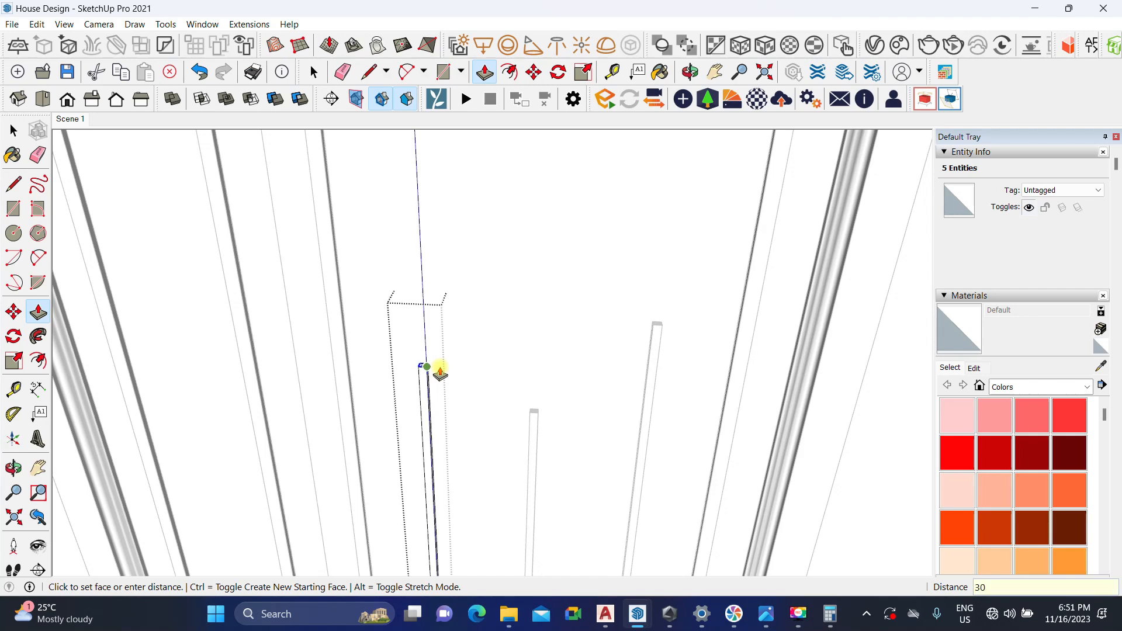
key("space")
Step: Push the middle strip's bottom end upward to shorten it from below
mouse_move(438, 368)
middle_mouse_down()
mouse_move(553, 415)
mouse_move(541, 158)
mouse_move(512, 368)
mouse_move(531, 318)
middle_mouse_up()
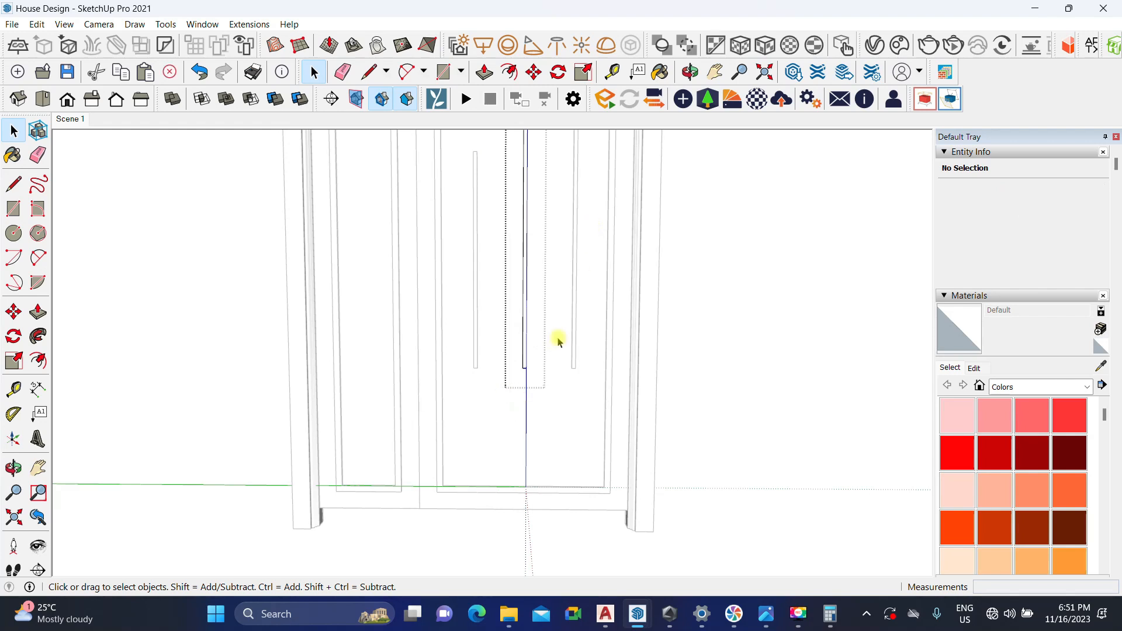
scroll(529, 436, "up", 2)
key("p")
left_click_drag(522, 369, 531, 264)
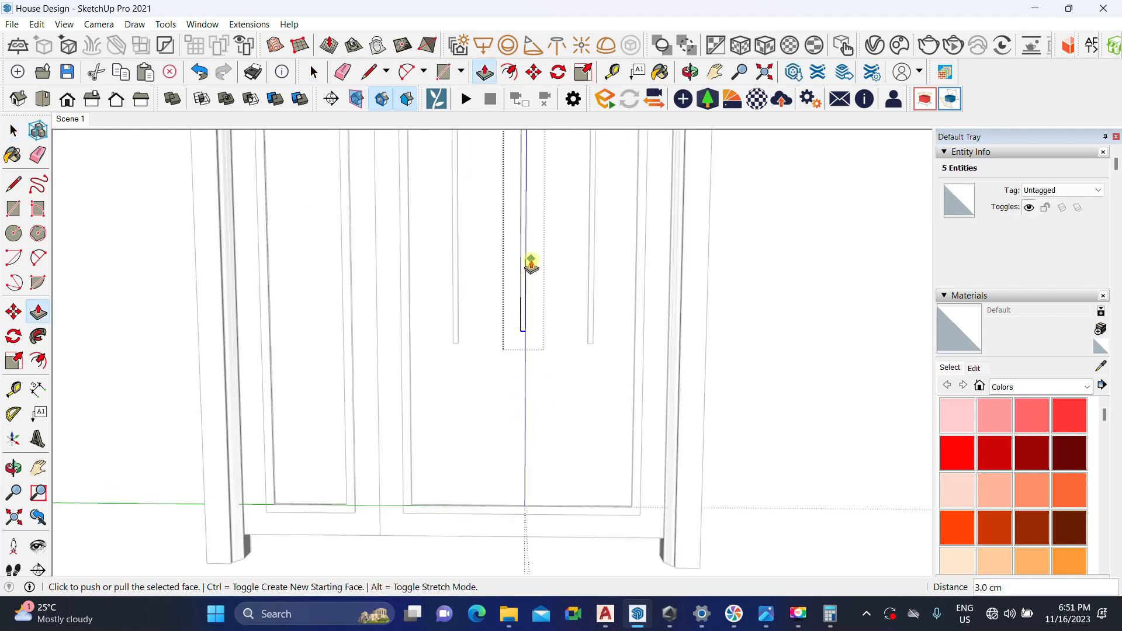
key("space")
scroll(467, 350, "down", 1)
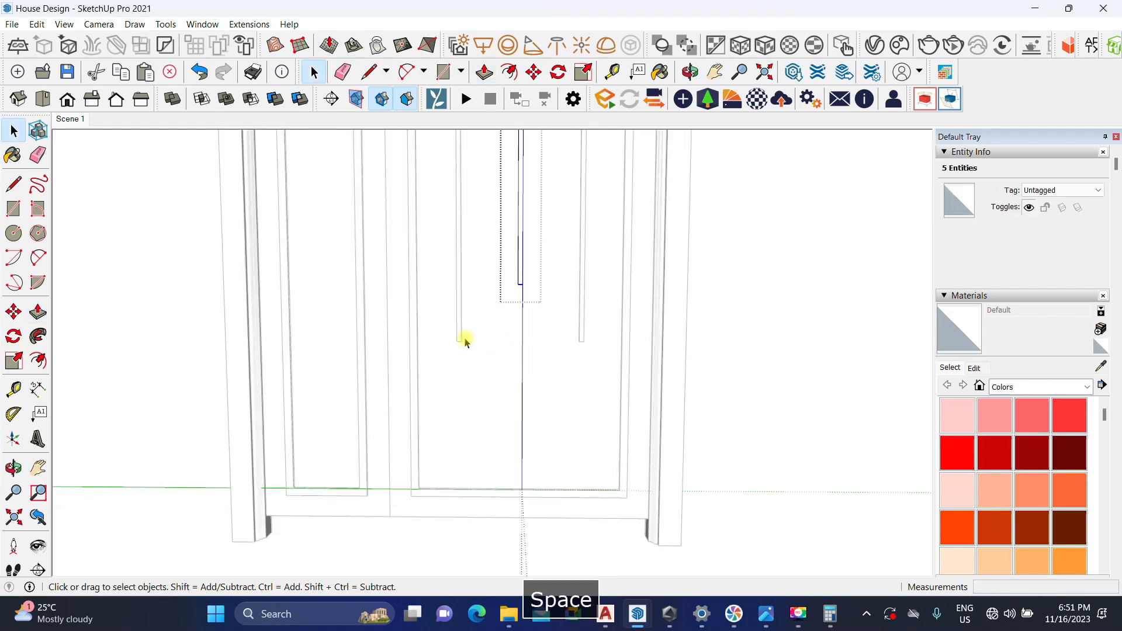
Step: Open the strip nearest the narrow leaf and push its bottom end up by 30 cm
double_click(459, 320)
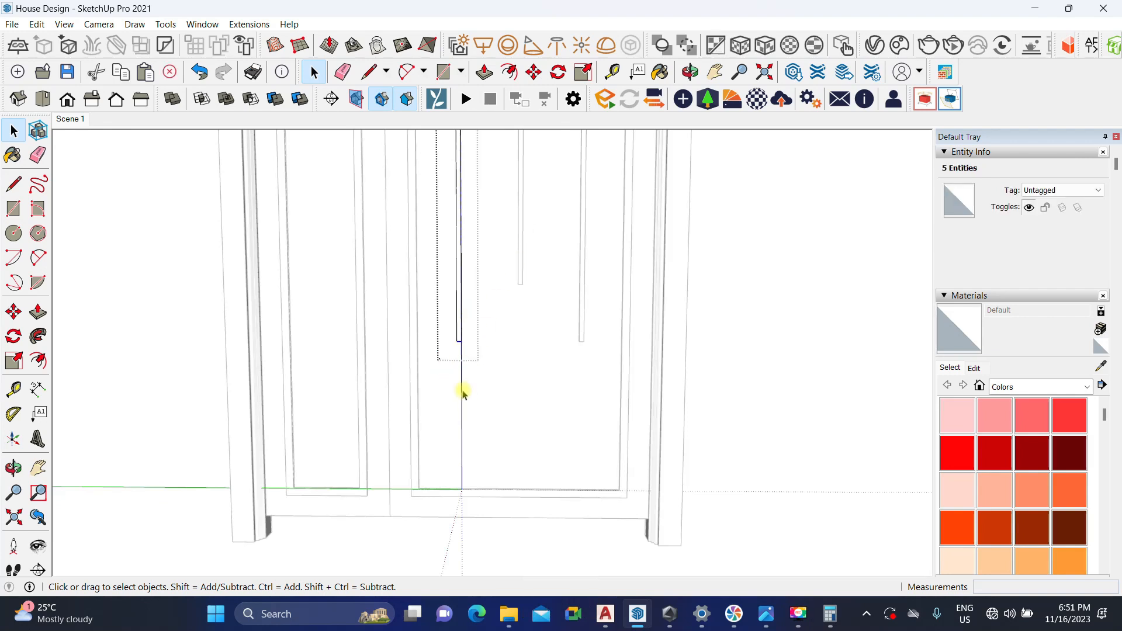
key("p")
left_click(458, 345)
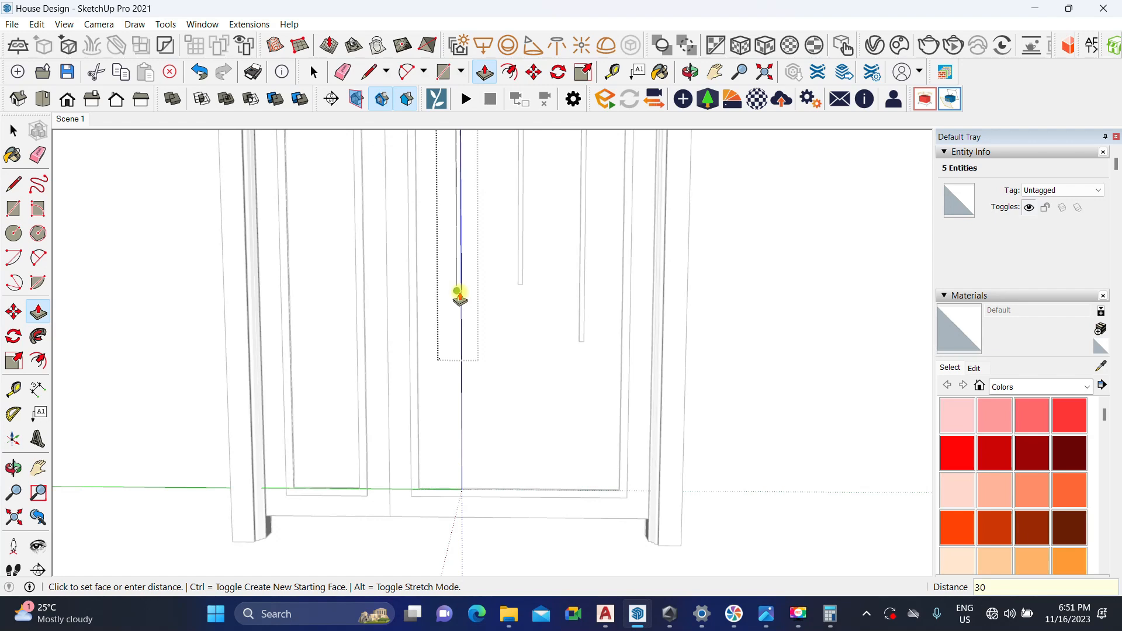
key("space")
scroll(470, 351, "down", 1)
scroll(742, 352, "down", 8)
middle_click_drag(590, 378, 580, 344)
scroll(578, 340, "up", 4)
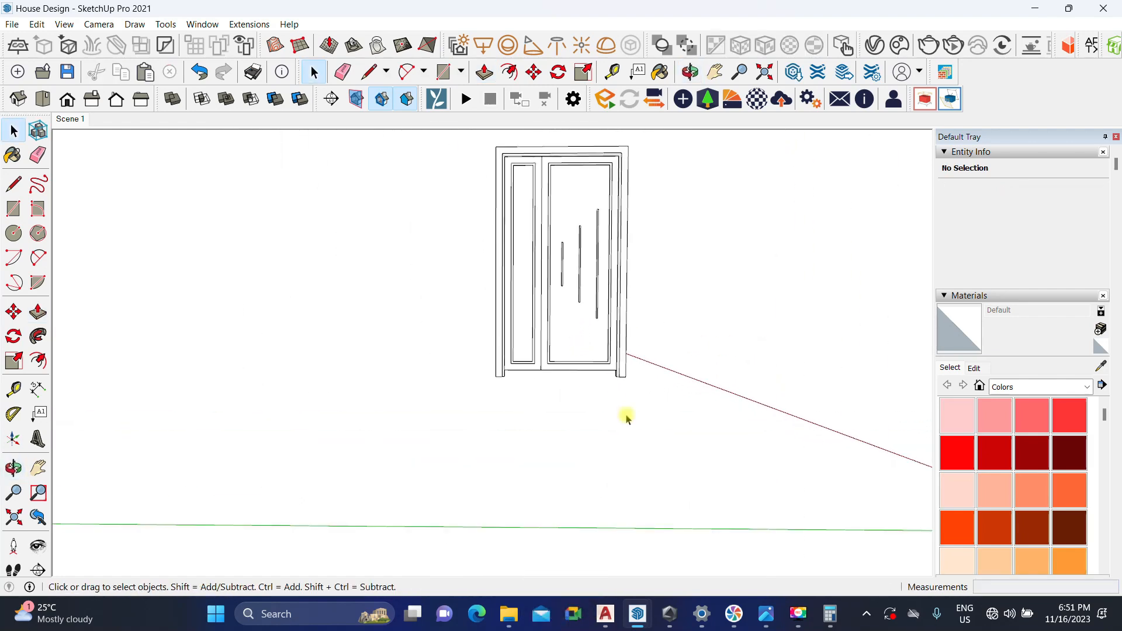
Step: Check the horizontal strips in the door.jpeg reference and make a copy of the shortest strip rotated 90° to horizontal
left_click(768, 622)
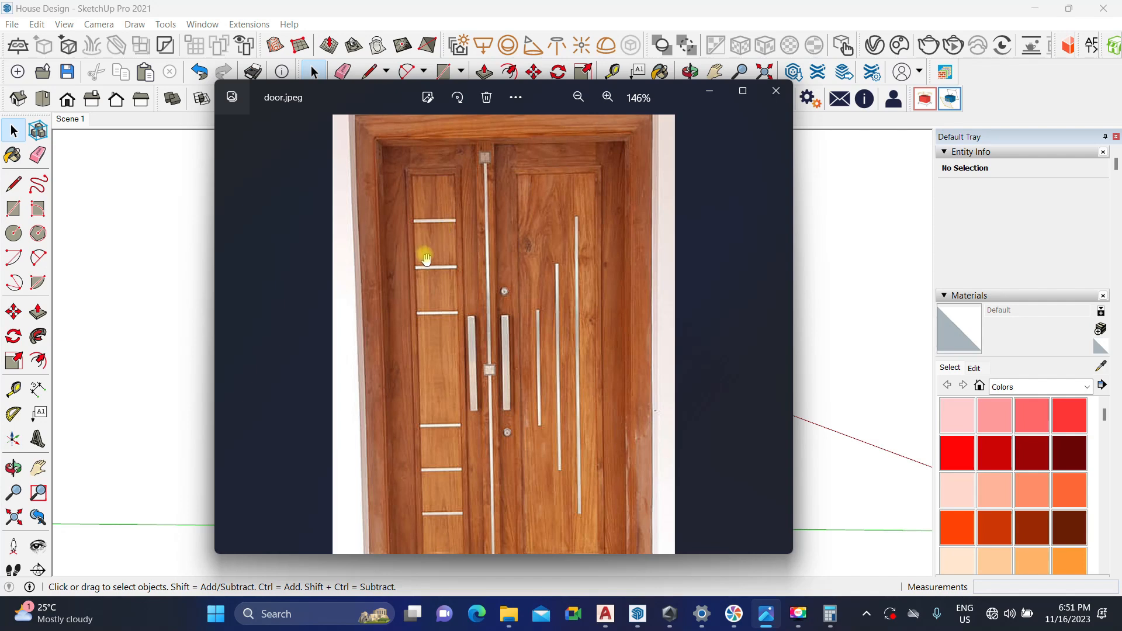
left_click(708, 95)
scroll(583, 243, "up", 5)
left_click(554, 294)
middle_click_drag(550, 317, 528, 357)
scroll(528, 363, "up", 3)
scroll(533, 386, "down", 2)
scroll(537, 372, "up", 1)
key("q")
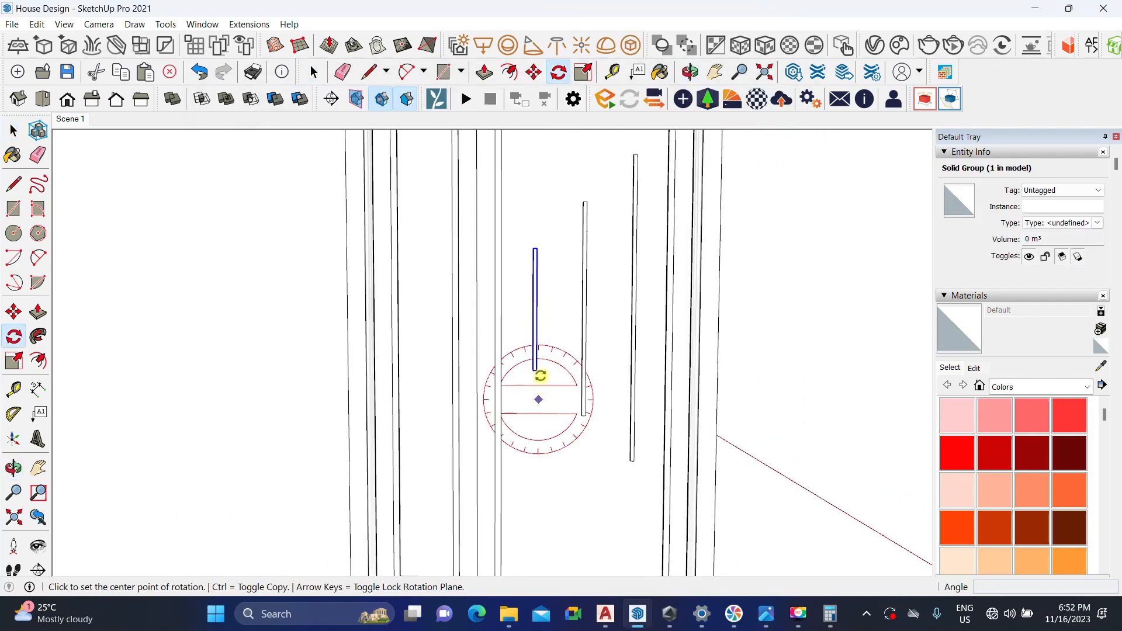
scroll(518, 313, "up", 4)
left_click(519, 311)
left_click(514, 245)
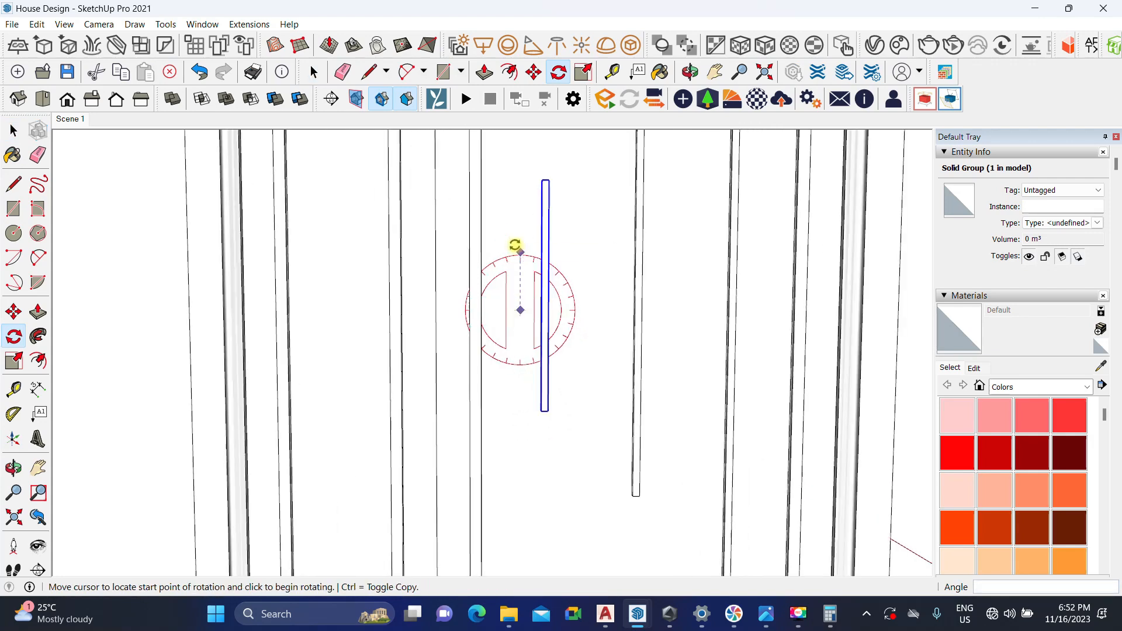
left_click(614, 314)
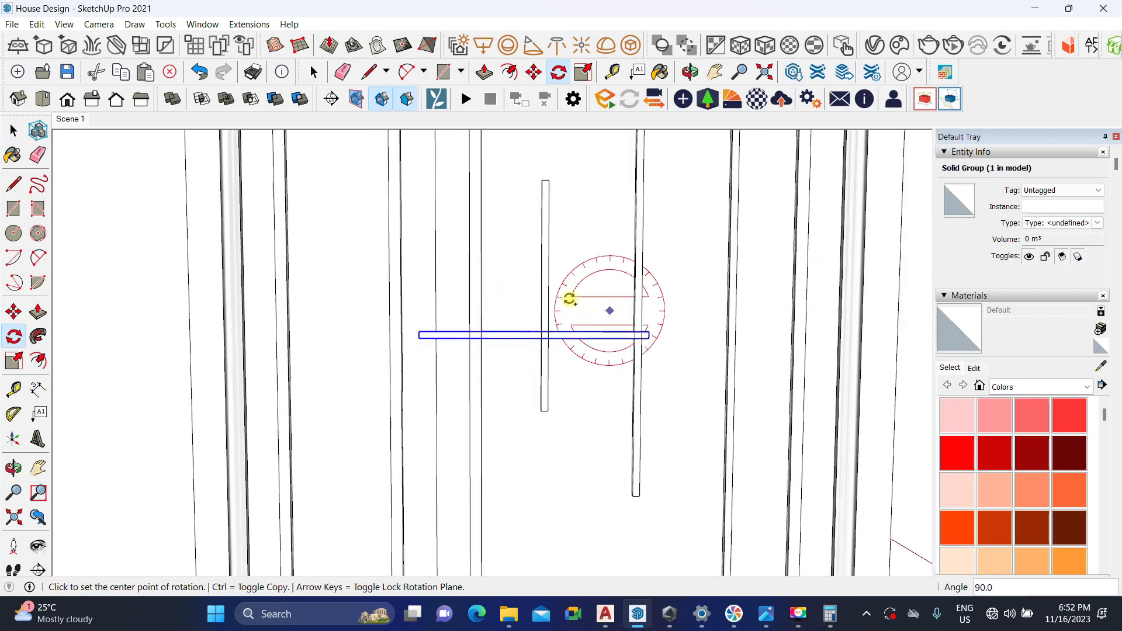
key("space")
scroll(463, 350, "down", 2)
middle_click_drag(463, 351, 548, 436)
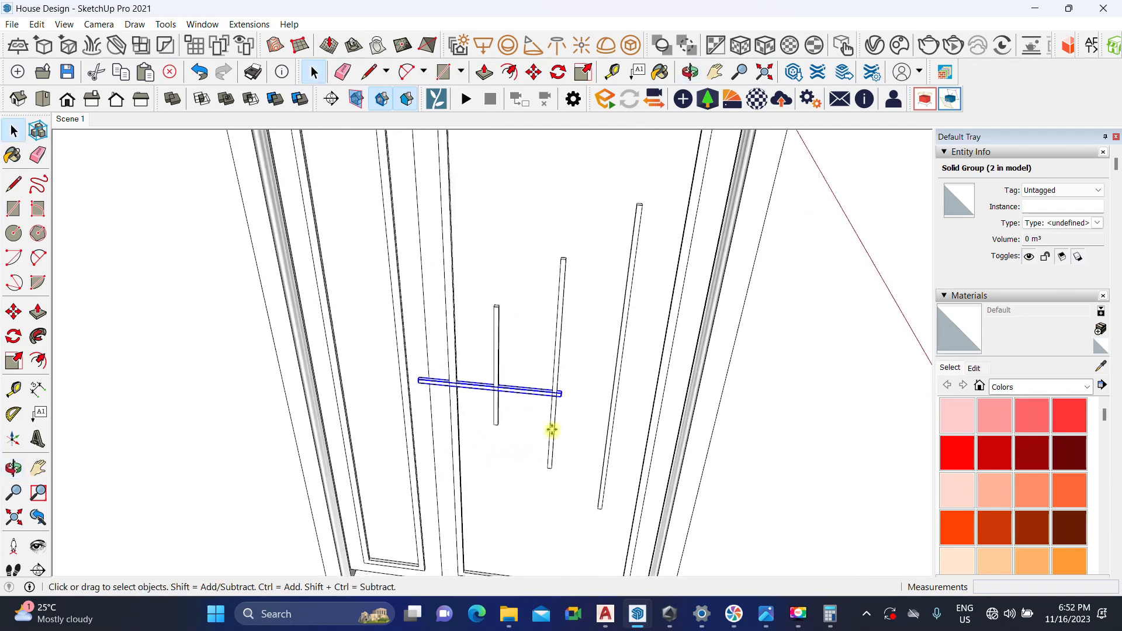
Step: Move the horizontal strip onto the upper part of the narrow leaf's panel, with its end at the inner panel edge
key("m")
scroll(569, 386, "up", 4)
left_click(565, 381)
scroll(549, 374, "down", 3)
middle_click_drag(387, 335, 559, 391, "shift")
middle_click_drag(502, 281, 534, 374, "shift")
middle_click_drag(562, 255, 498, 403, "shift")
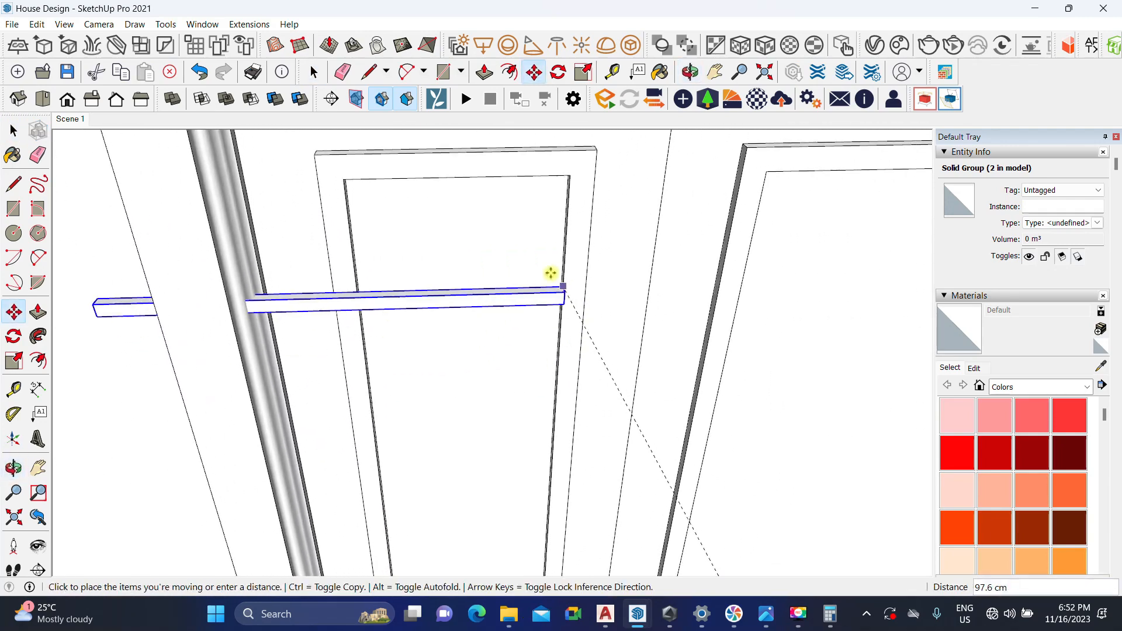
scroll(552, 275, "up", 3)
left_click(573, 283)
Step: Nudge the horizontal strip by its end corner to seat it against the narrow panel's inner edge
middle_click_drag(573, 283, 590, 313)
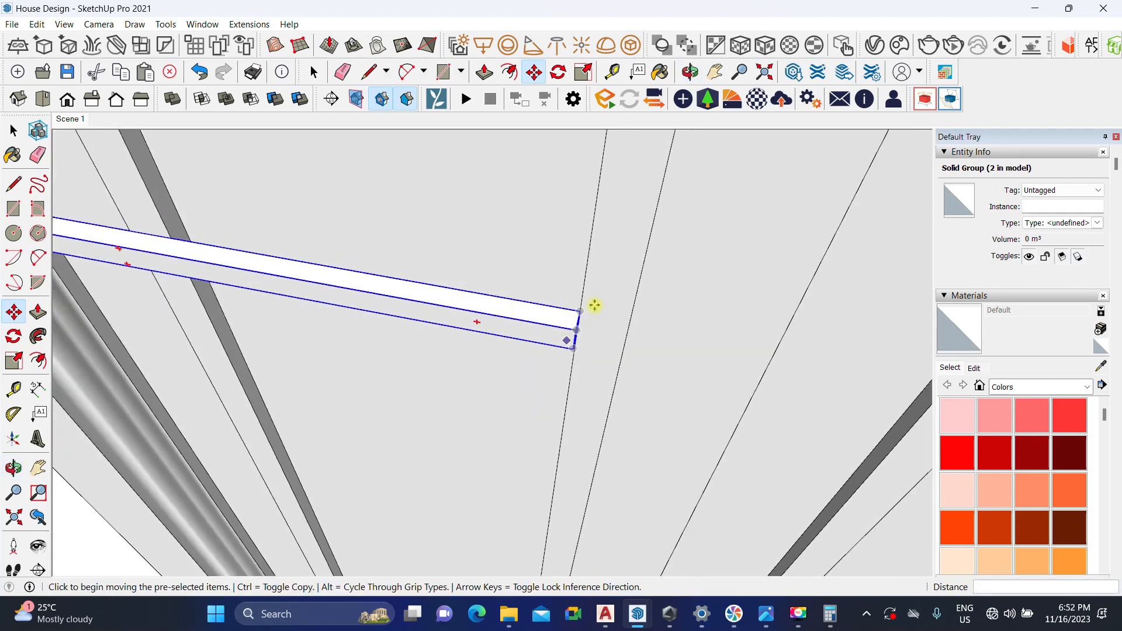
scroll(591, 313, "up", 2)
left_click(571, 337)
left_click(574, 310)
scroll(571, 292, "down", 5)
key("space")
Step: Open the horizontal strip and push its overhanging end back to the narrow panel's opposite inner edge
middle_click_drag(444, 318, 476, 325, "shift")
scroll(467, 322, "up", 2)
double_click(458, 319)
scroll(404, 344, "down", 2)
left_click_drag(221, 388, 304, 231)
scroll(284, 307, "up", 2)
key("p")
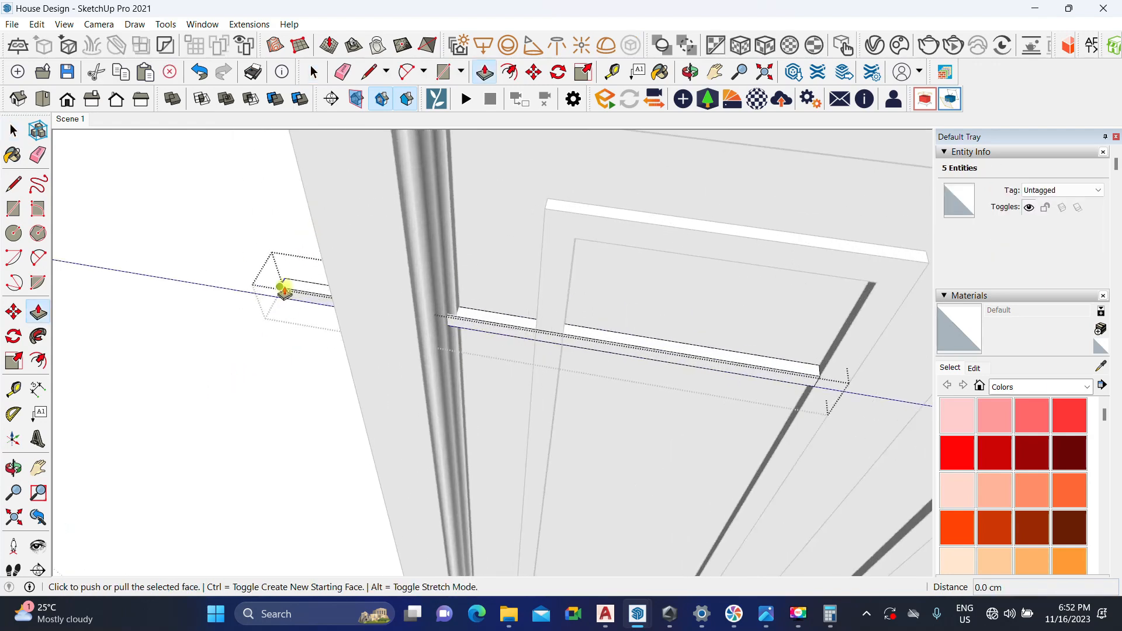
left_click(282, 288)
left_click(563, 337)
key("space")
scroll(520, 335, "down", 3)
middle_click_drag(521, 335, 491, 244)
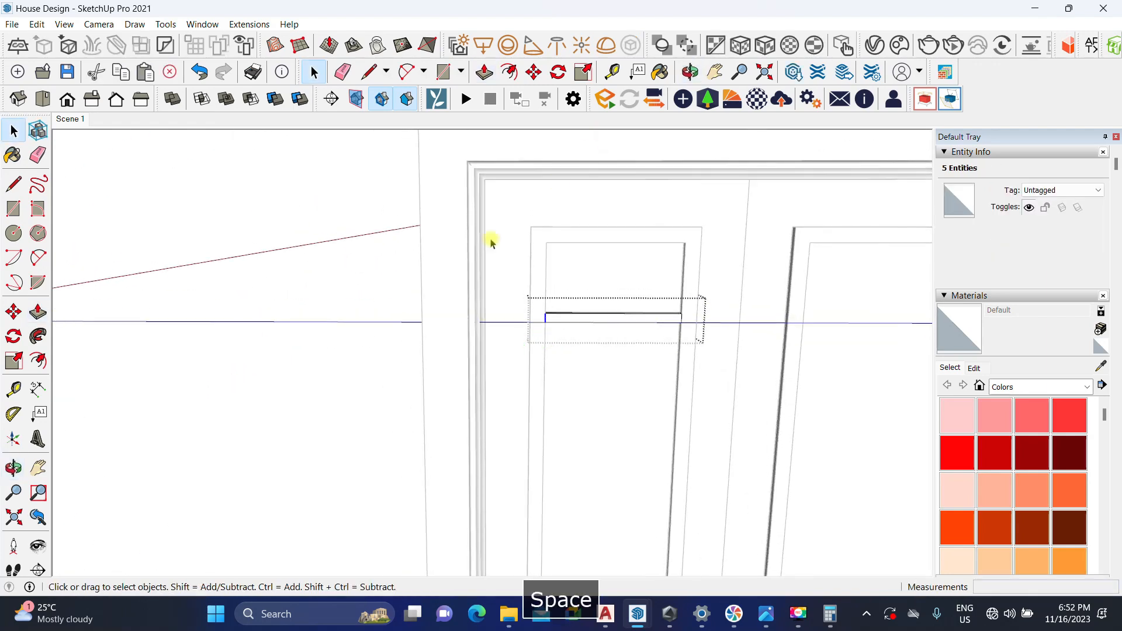
scroll(490, 243, "down", 2)
left_click(345, 273)
Step: Copy the horizontal strip about 28 cm down the narrow panel and divide the distance to make three evenly spaced strips
middle_click_drag(374, 246, 453, 275)
scroll(454, 263, "up", 4)
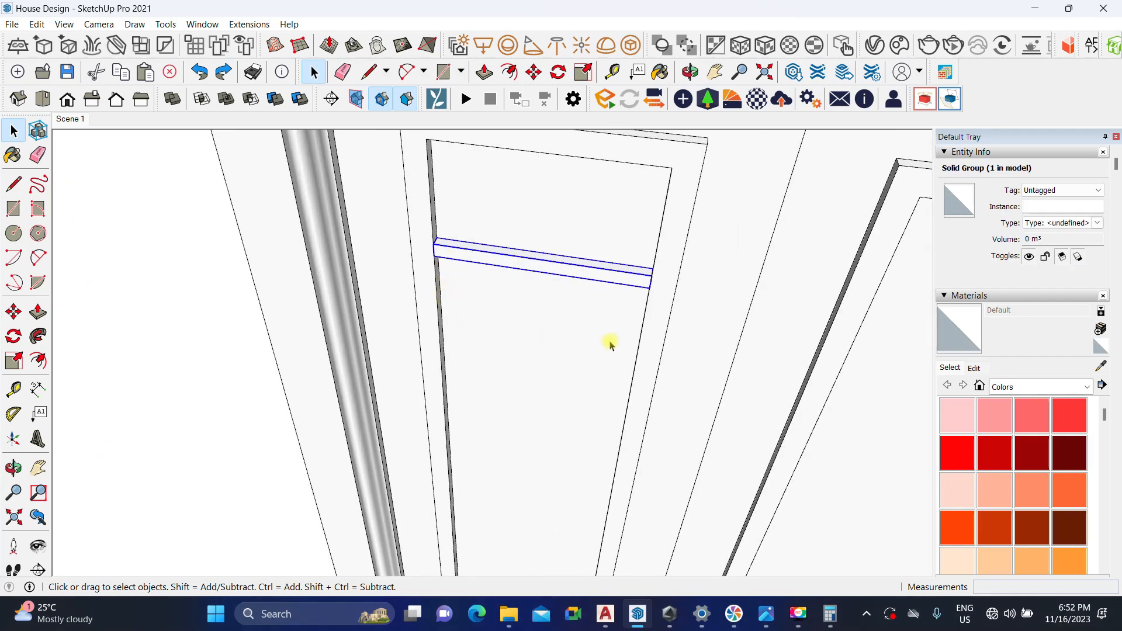
key("m")
left_click(647, 294)
key("ctrl")
scroll(596, 351, "down", 3)
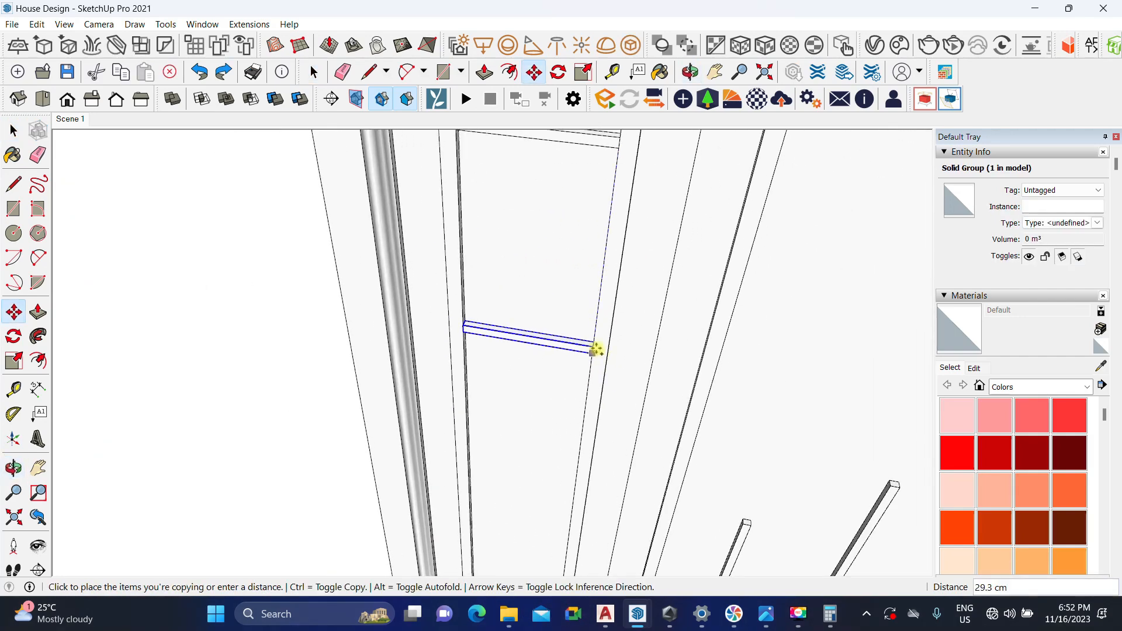
left_click(595, 348)
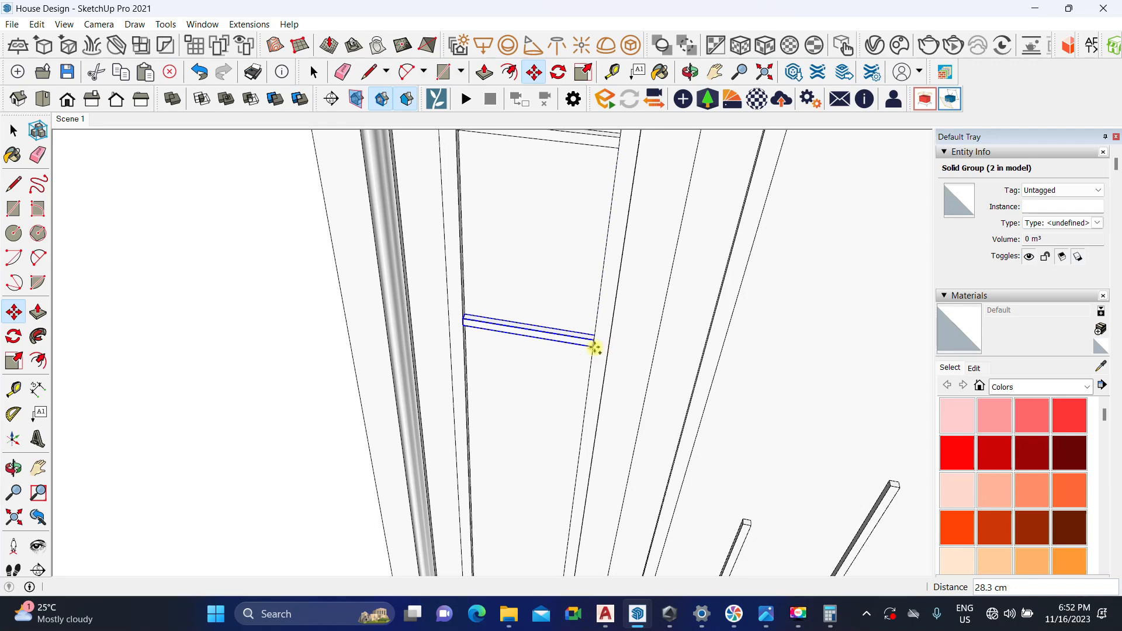
key("Return")
key("space")
Step: Select the three horizontal strips and copy them about 131 cm down to the lower part of the narrow panel
middle_click_drag(593, 346, 554, 328)
scroll(554, 328, "down", 2)
left_click_drag(643, 220, 643, 220)
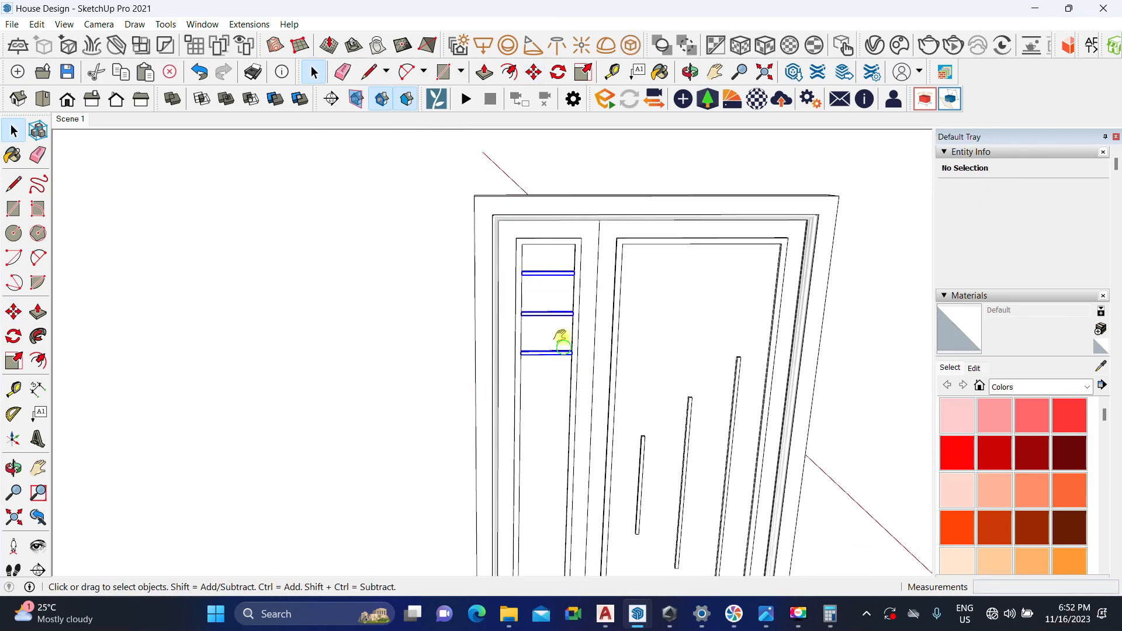
middle_click_drag(564, 340, 512, 260)
key("m")
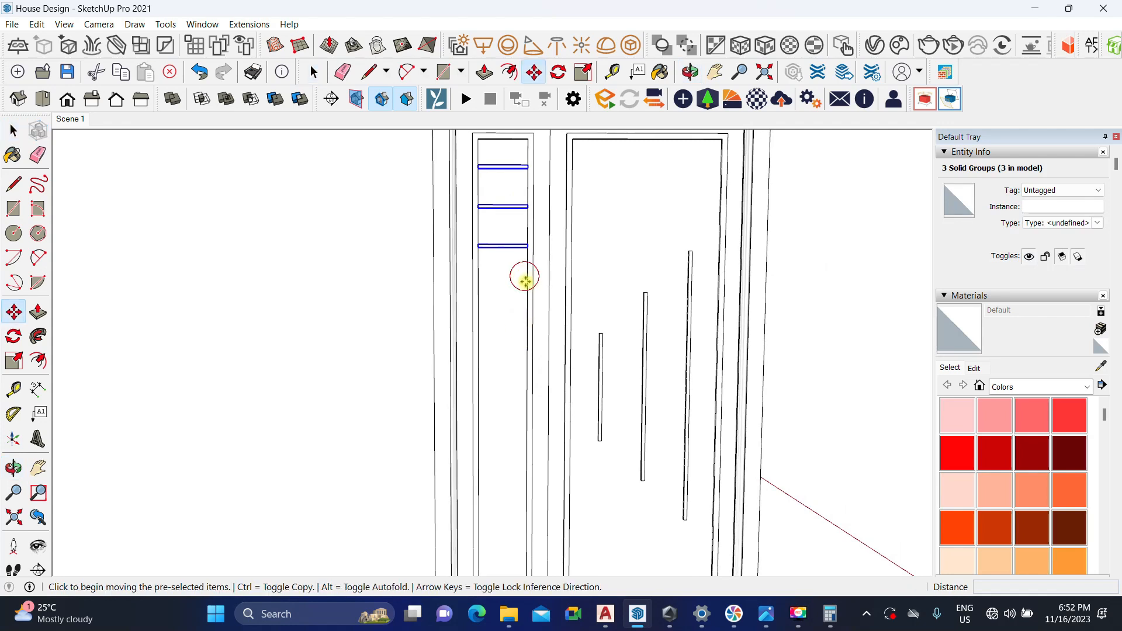
scroll(524, 276, "down", 2)
key("ctrl")
left_click(524, 280)
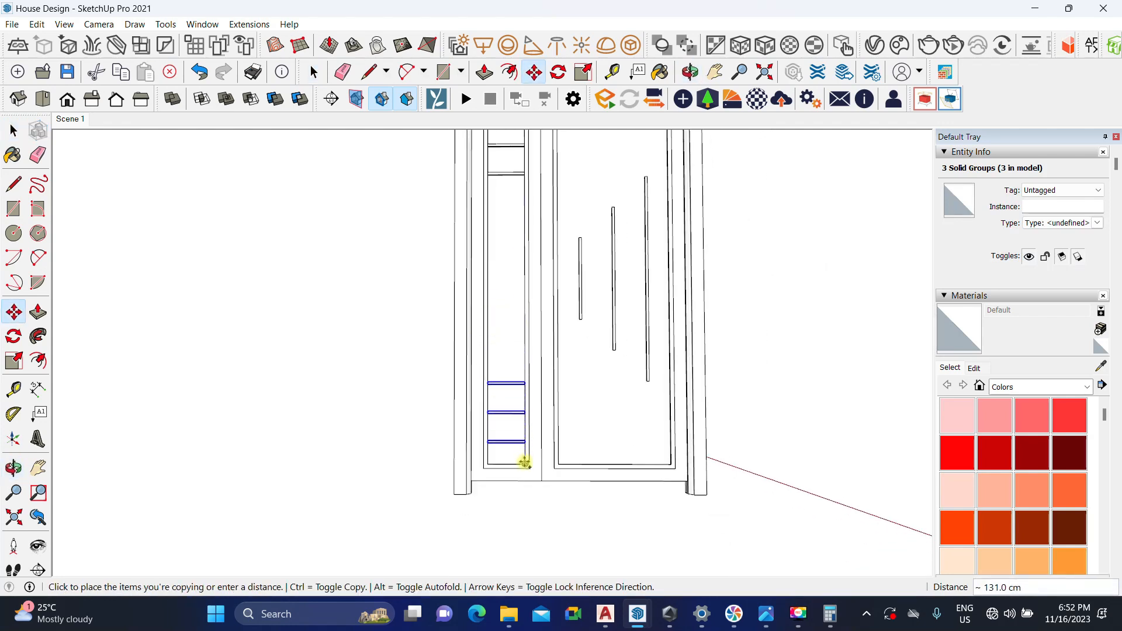
left_click(525, 463)
Step: Move the three lower strips down until the lowest one rests on the narrow panel's bottom inner edge
middle_click_drag(528, 334, 533, 280)
scroll(520, 388, "up", 2)
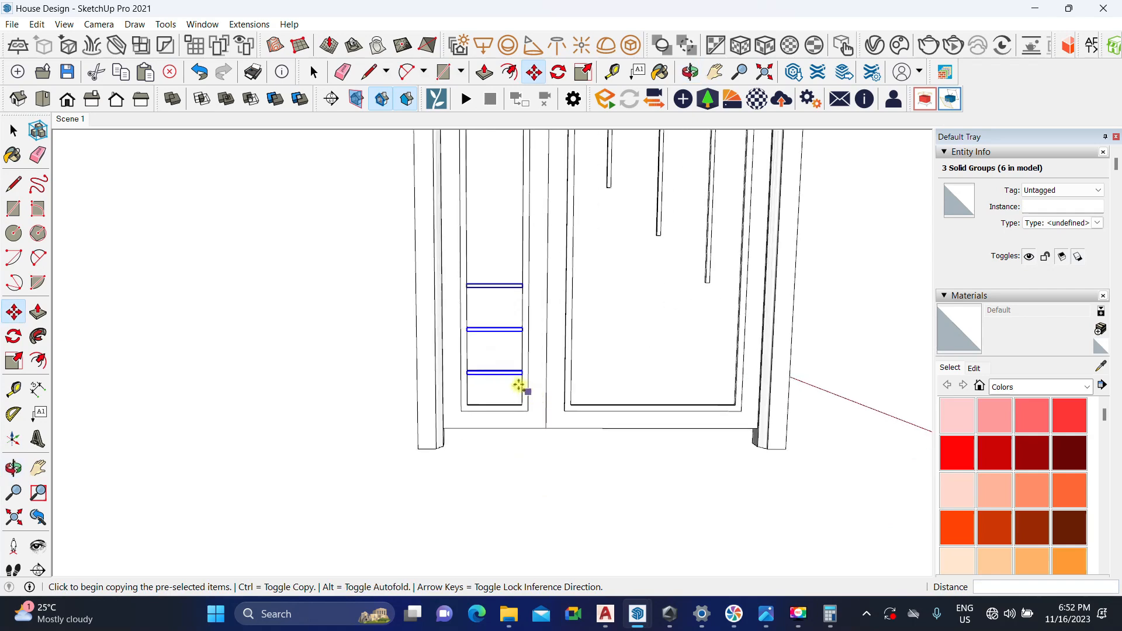
scroll(520, 388, "up", 1)
left_click(524, 370)
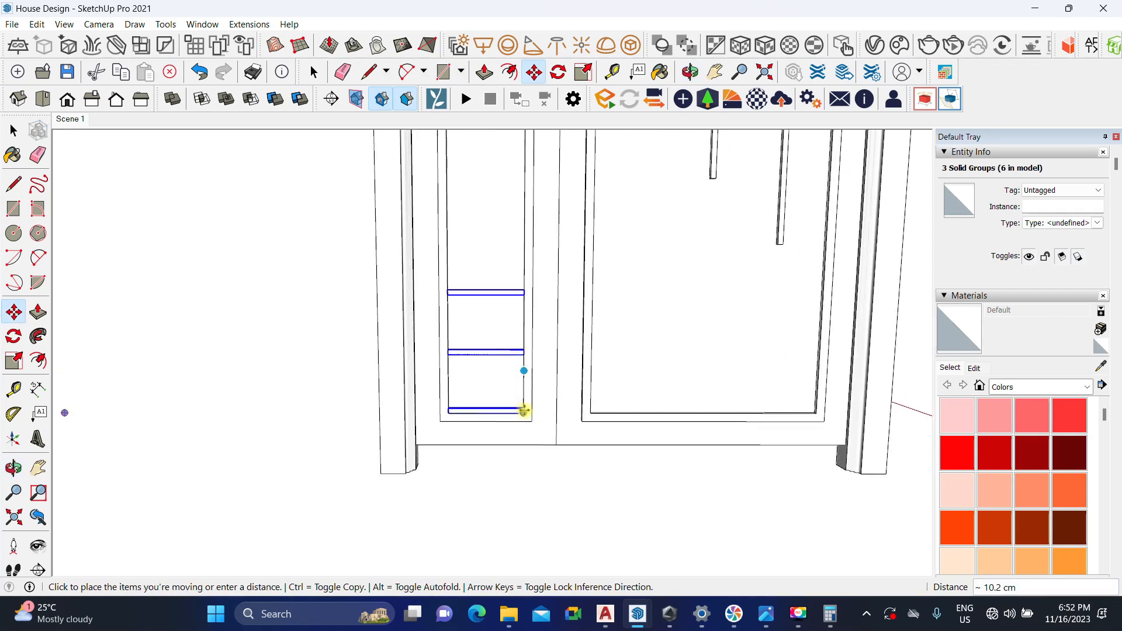
left_click(524, 412)
Step: Move the three lower strips up by the gap between the topmost strip and the panel's top inner edge
scroll(504, 362, "down", 2)
middle_click_drag(498, 292, 515, 563)
middle_click_drag(528, 222, 526, 301)
scroll(529, 246, "up", 2)
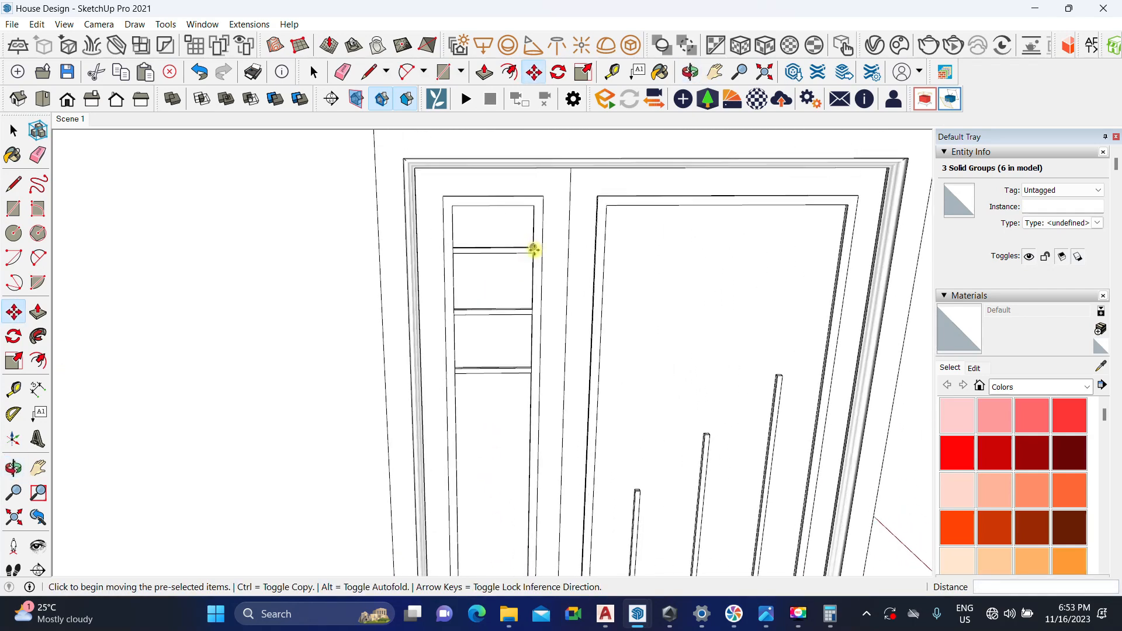
left_click(533, 247)
left_click(533, 206)
key("space")
scroll(493, 301, "down", 3)
middle_click_drag(490, 376, 488, 220, "shift")
Step: Compare the modelled door with the door.jpeg reference, examining the handles and the vertical joint between the two leaves
left_click(765, 613)
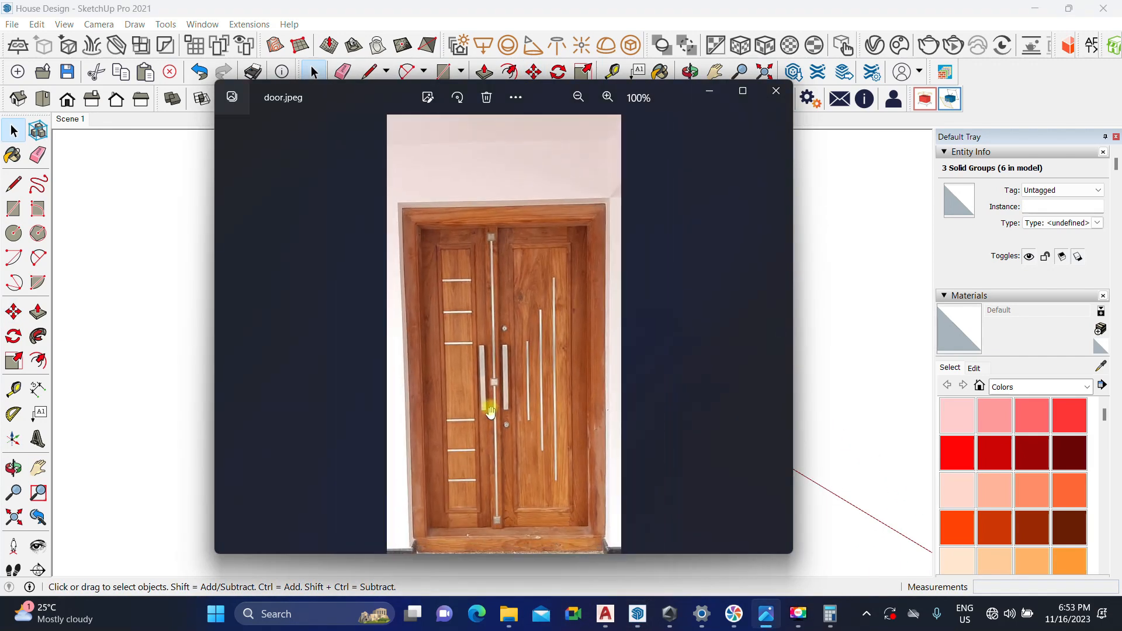
scroll(490, 411, "up", 1)
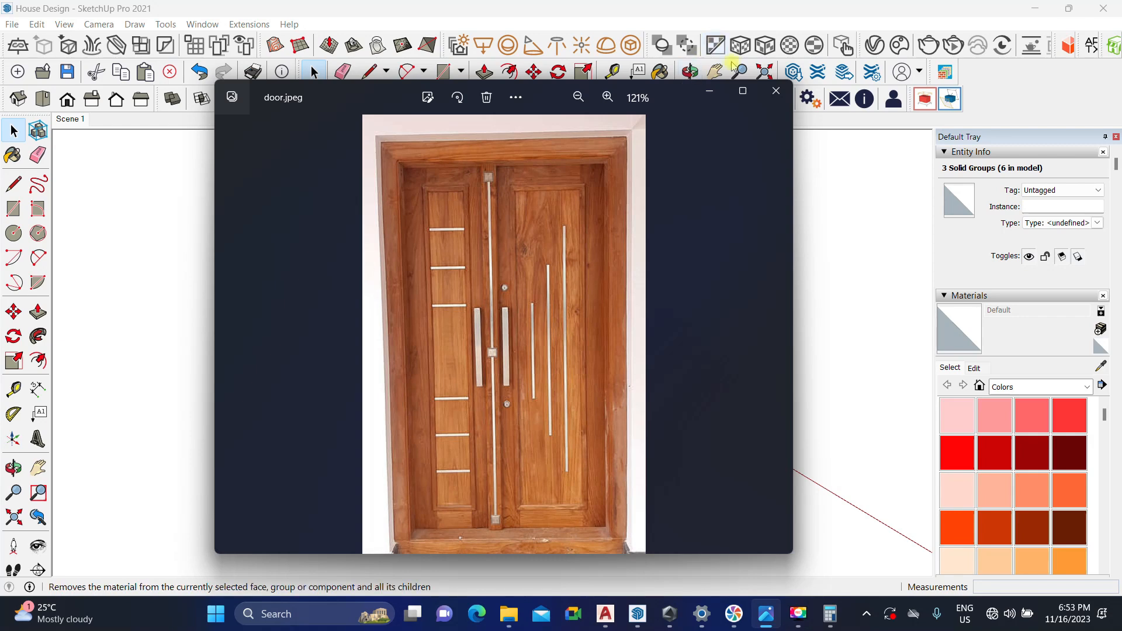
left_click(709, 96)
key("space")
scroll(466, 394, "down", 2)
scroll(504, 414, "up", 3)
scroll(479, 431, "down", 1)
middle_click_drag(479, 431, 455, 340)
scroll(461, 312, "down", 2)
scroll(447, 322, "up", 3)
scroll(438, 306, "up", 2)
middle_click_drag(435, 300, 388, 485)
scroll(440, 363, "down", 2)
middle_click_drag(446, 290, 454, 403)
scroll(432, 269, "up", 8)
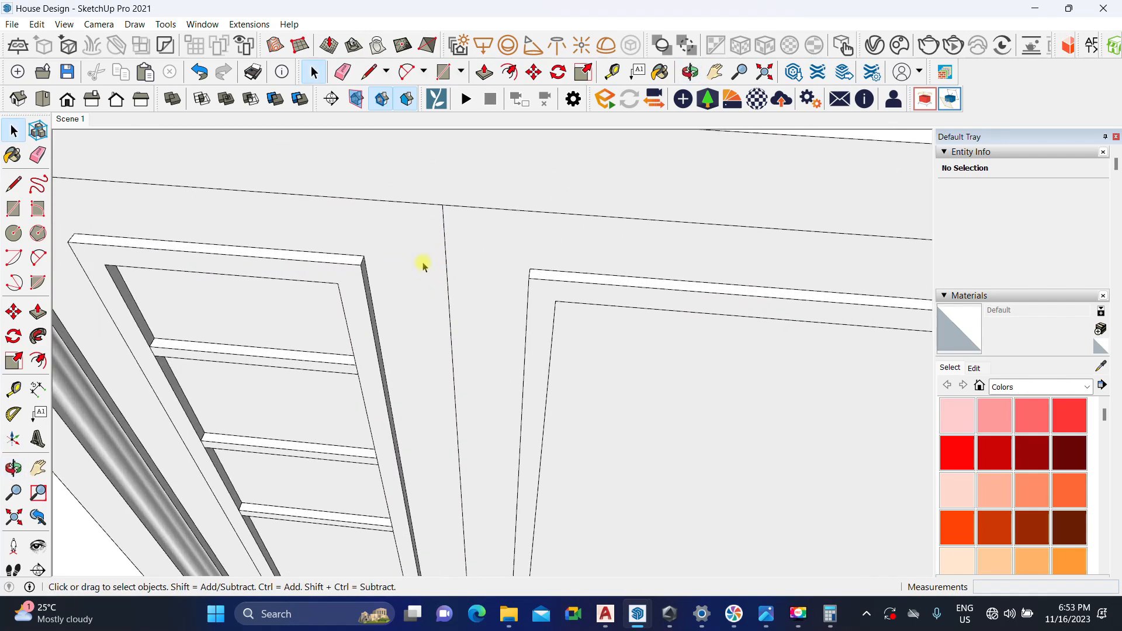
scroll(451, 263, "down", 3)
middle_click_drag(450, 307, 475, 376)
scroll(485, 263, "up", 3)
scroll(489, 227, "down", 2)
middle_click_drag(476, 300, 510, 445)
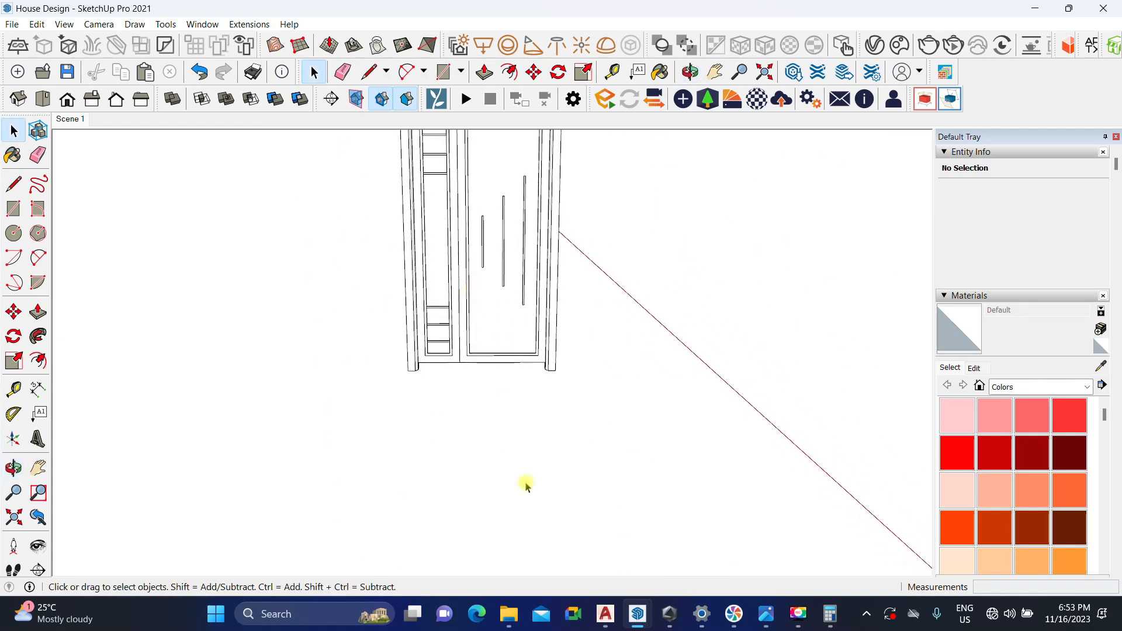
scroll(459, 170, "up", 5)
middle_click_drag(462, 158, 477, 218)
scroll(486, 238, "down", 5)
middle_click_drag(493, 345, 481, 325)
scroll(485, 323, "down", 4)
Step: Draw a rectangle 196 cm by about 5.9 cm along the wide leaf's edge beside the narrow leaf and group it
scroll(465, 288, "up", 4)
scroll(448, 181, "up", 6)
mouse_move(446, 190)
middle_mouse_down()
mouse_move(459, 120)
mouse_move(468, 193)
middle_mouse_up()
key("r")
scroll(450, 160, "up", 2)
left_click(451, 160)
middle_click_drag(458, 380, 464, 514)
scroll(485, 269, "down", 3)
scroll(465, 521, "up", 2)
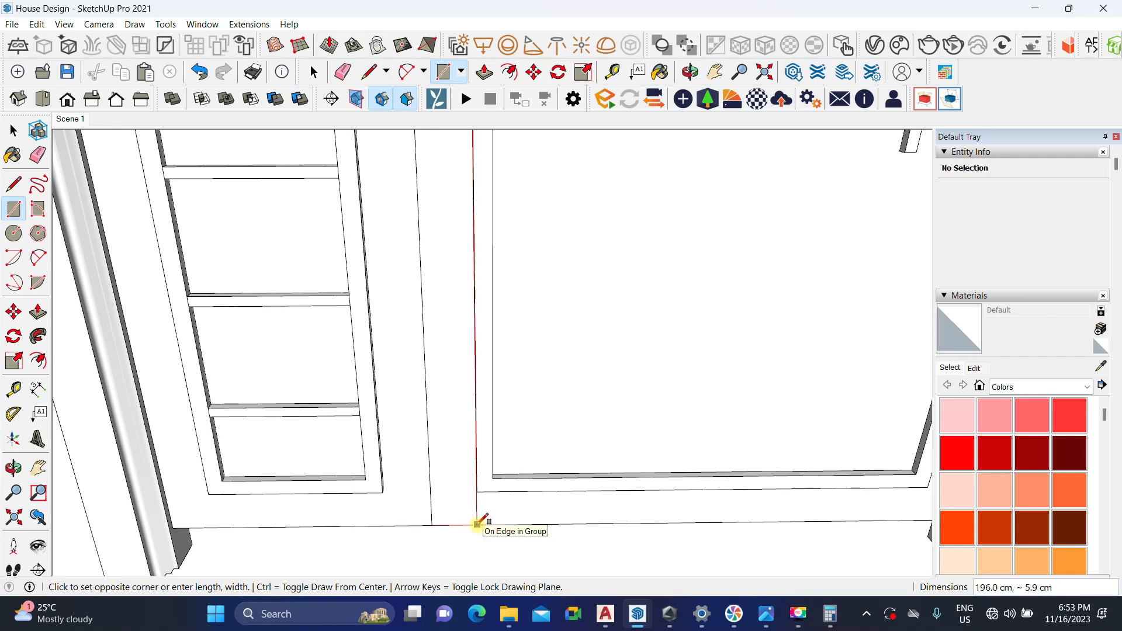
left_click(476, 522)
key("space")
scroll(467, 458, "down", 3)
left_click(467, 457)
scroll(459, 456, "down", 6)
key("ctrl+g")
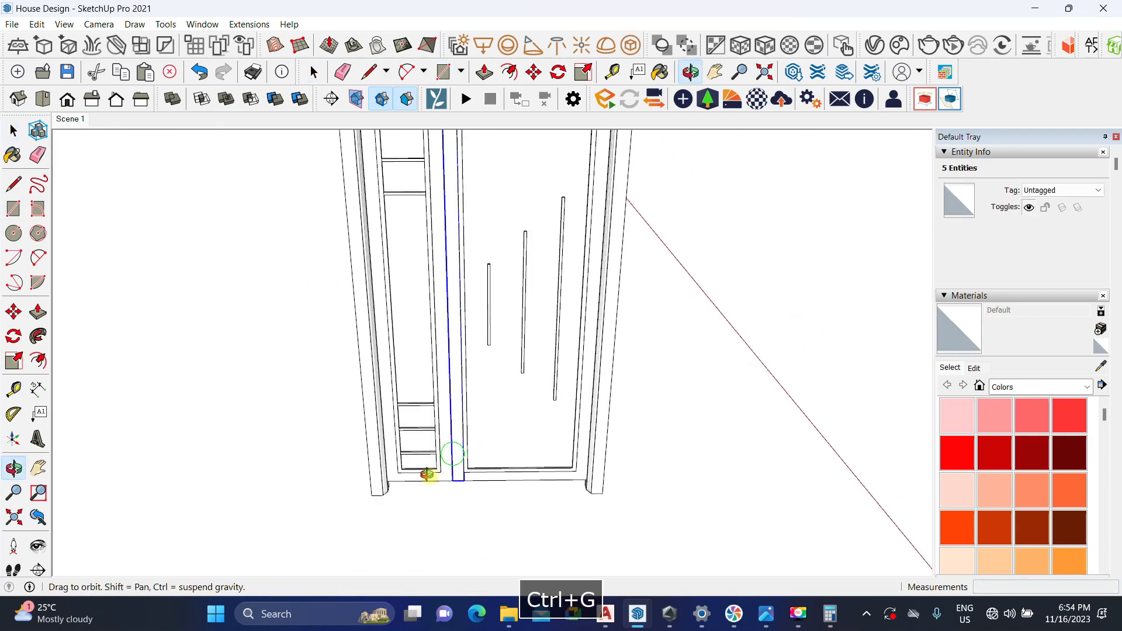
Step: Open the wide leaf's panel frame and move its vertical side nearest the narrow leaf inward by 6 cm
middle_click_drag(461, 371, 481, 340)
scroll(471, 310, "up", 5)
double_click(449, 280)
scroll(442, 374, "down", 4)
scroll(450, 423, "down", 2)
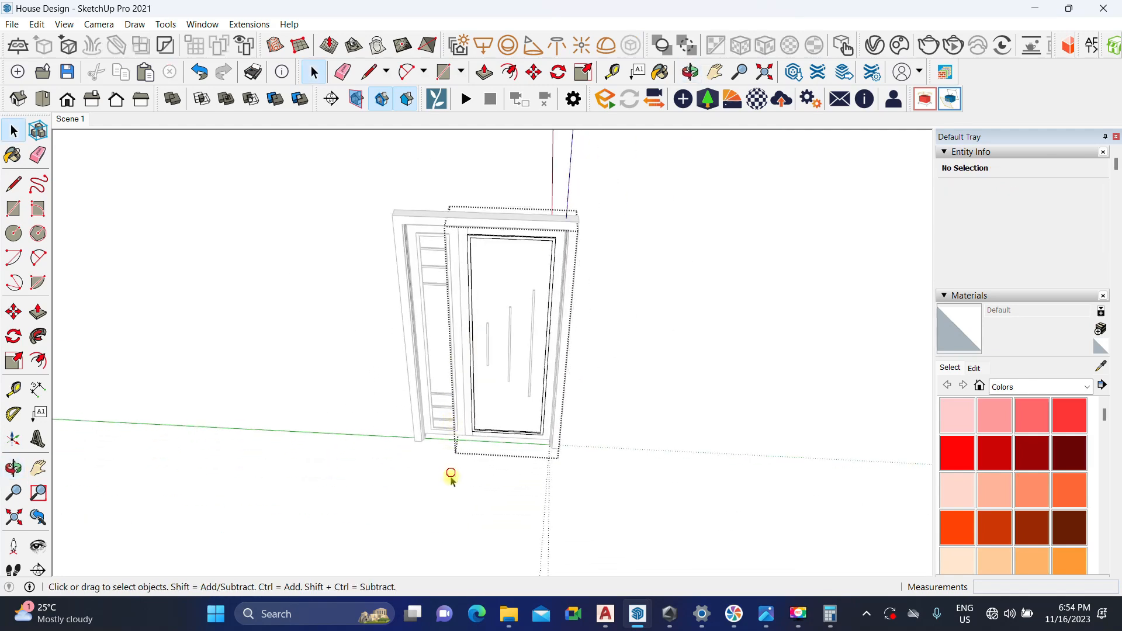
left_click_drag(501, 209, 499, 211)
scroll(492, 248, "up", 3)
key("m")
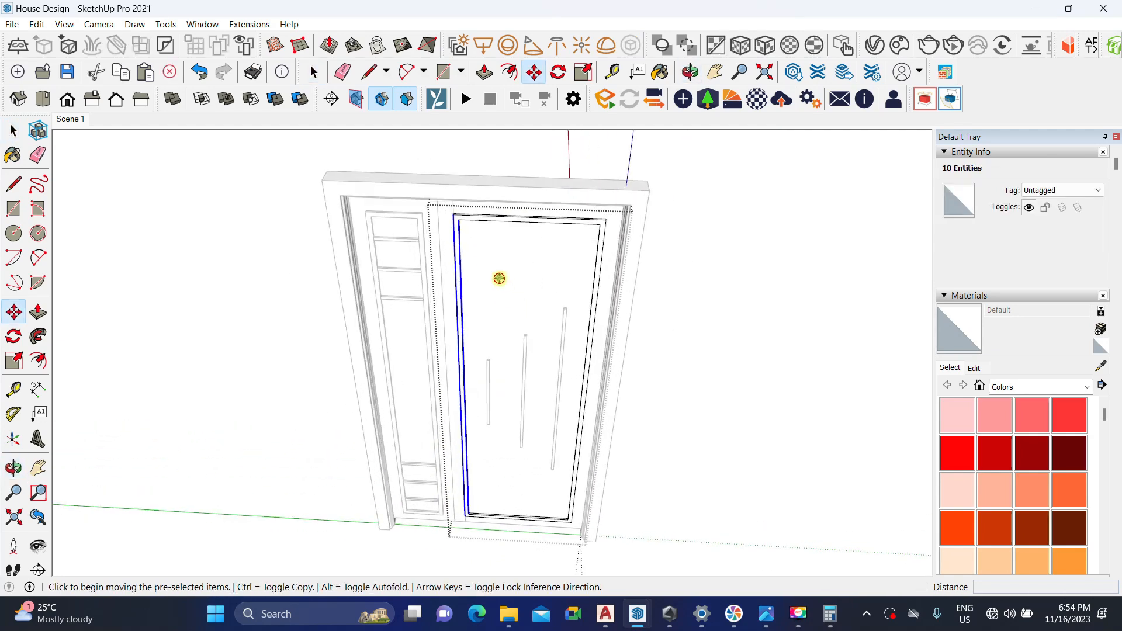
left_click(499, 279)
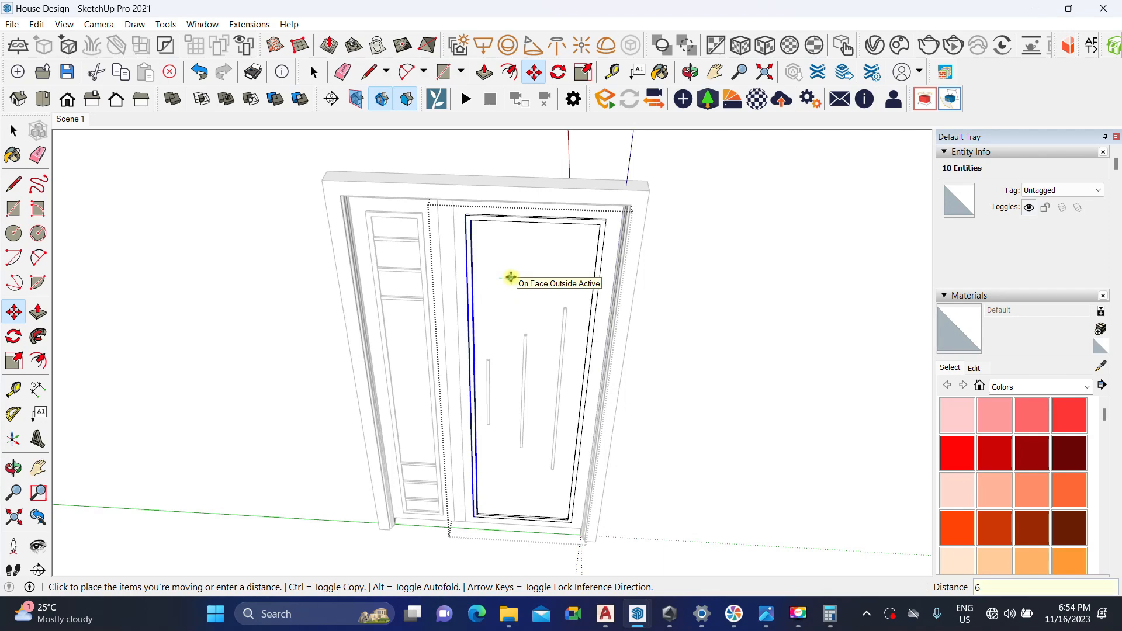
type("6")
key("Return")
key("space")
middle_click_drag(511, 275, 460, 221)
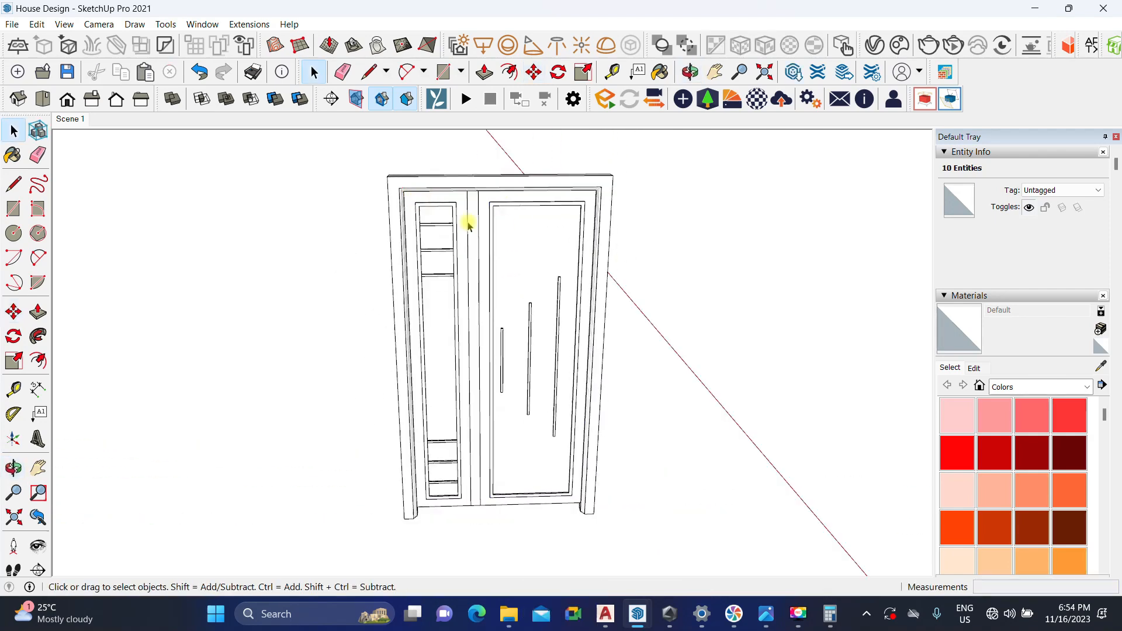
Step: Open the wide leaf's slab and push its side edge back about 6 cm to the new vertical strip
scroll(467, 219, "up", 2)
scroll(431, 258, "down", 3)
scroll(464, 412, "down", 2)
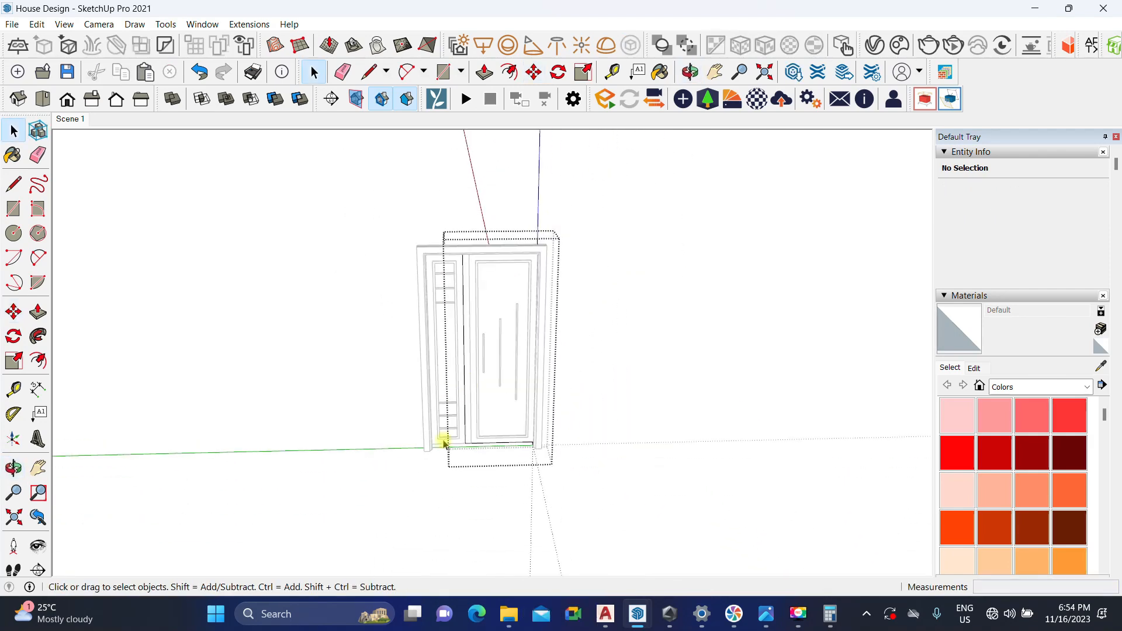
left_click_drag(507, 196, 493, 222)
scroll(464, 295, "up", 4)
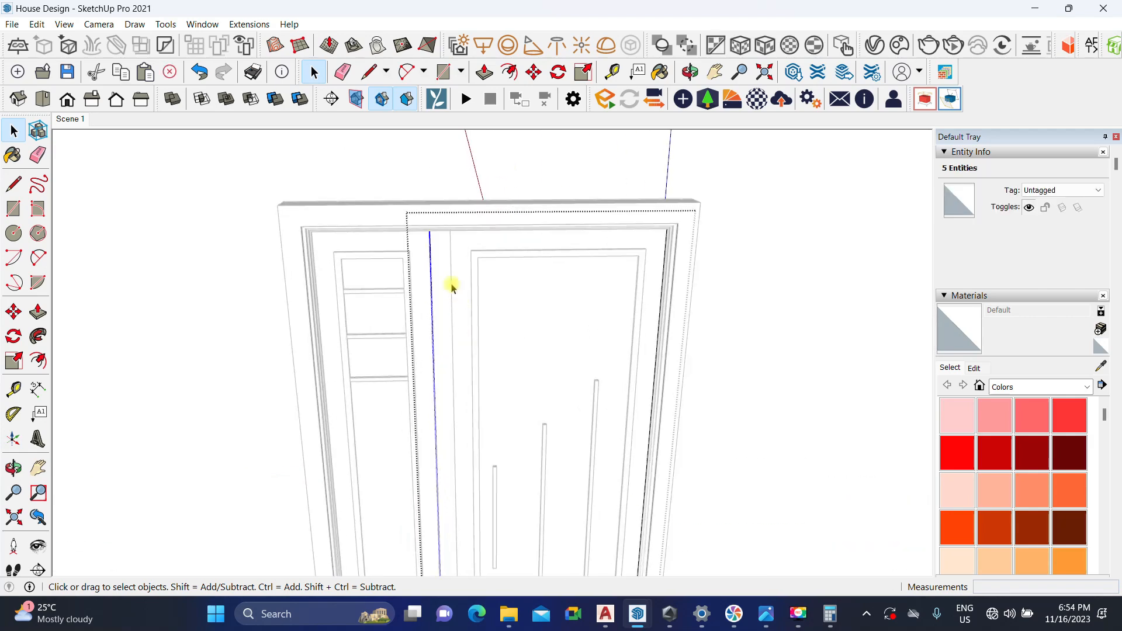
key("p")
left_click(431, 242)
left_click(450, 283)
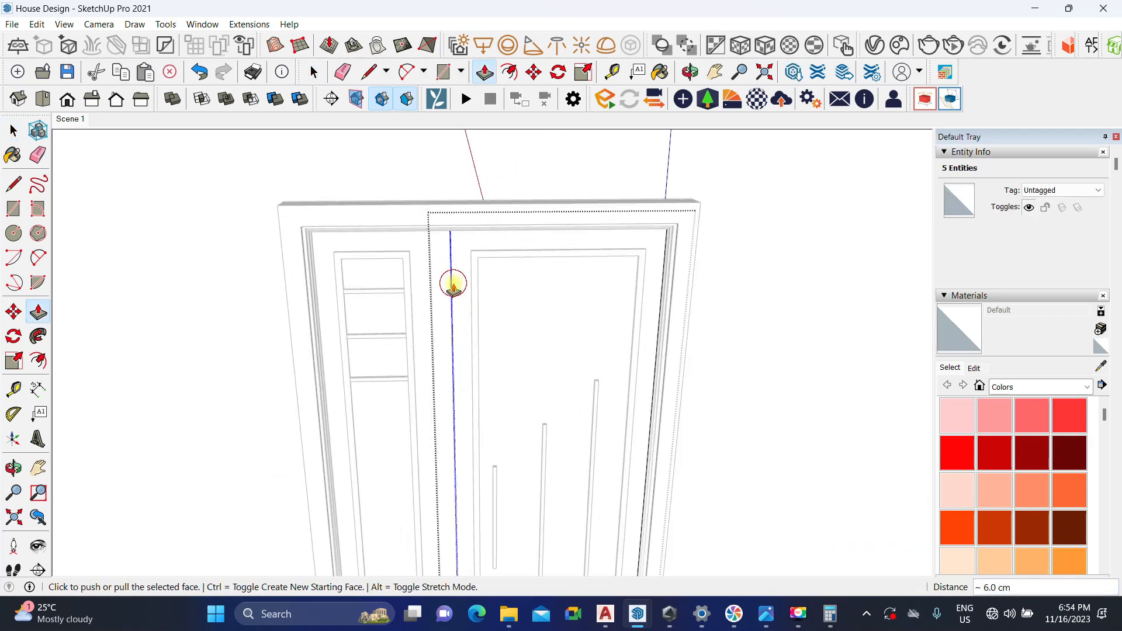
key("space")
scroll(432, 275, "down", 2)
scroll(433, 275, "down", 2)
left_click(358, 203)
middle_click_drag(478, 400, 452, 372)
scroll(453, 371, "up", 4)
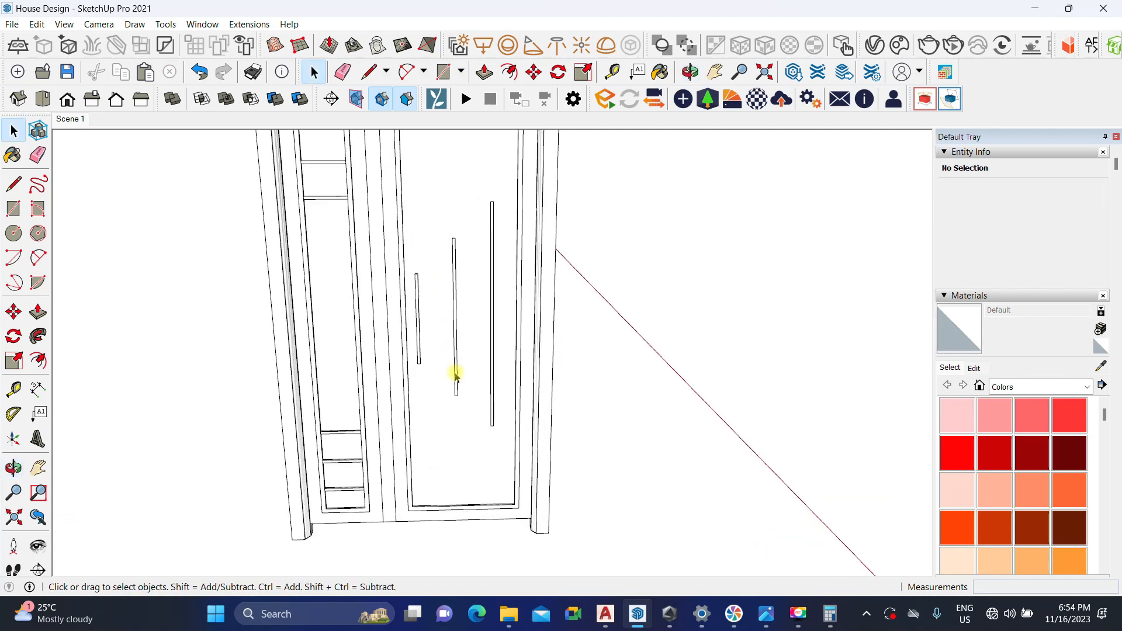
Step: Move the wide leaf's two shorter vertical decorative strips 3 cm towards the longest strip
left_click(458, 358)
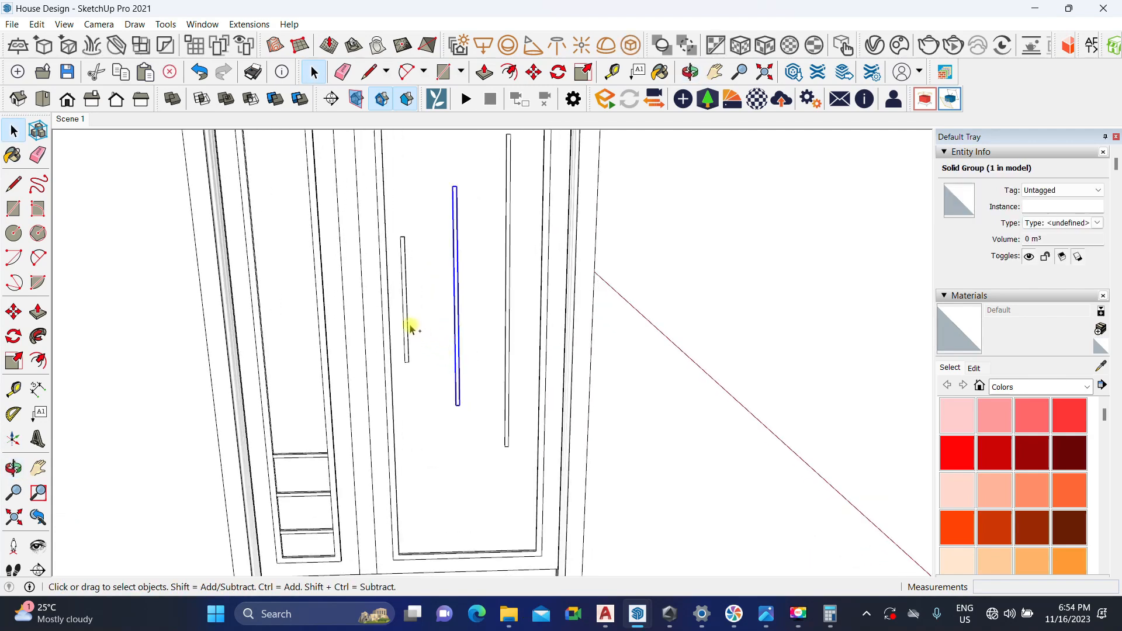
key("m")
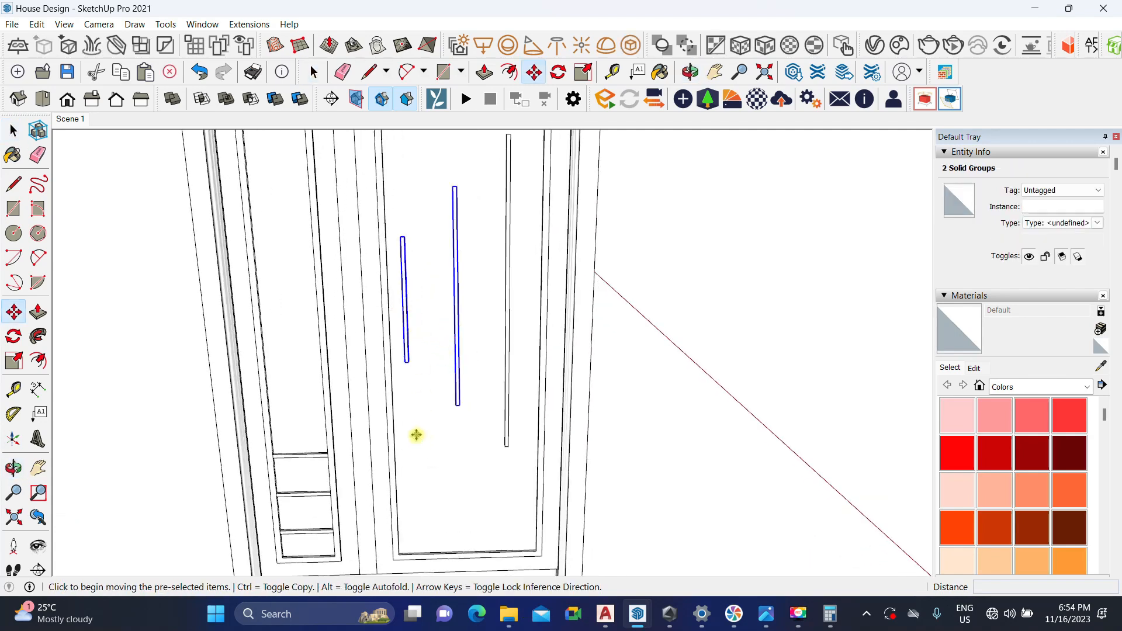
left_click(415, 433)
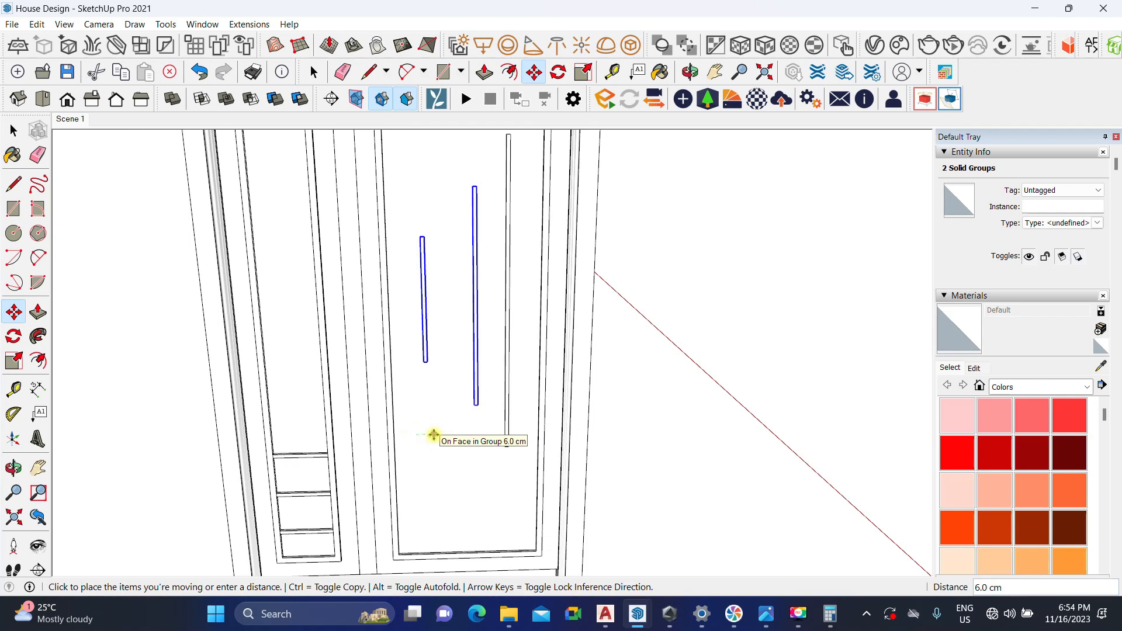
type("3")
key("Return")
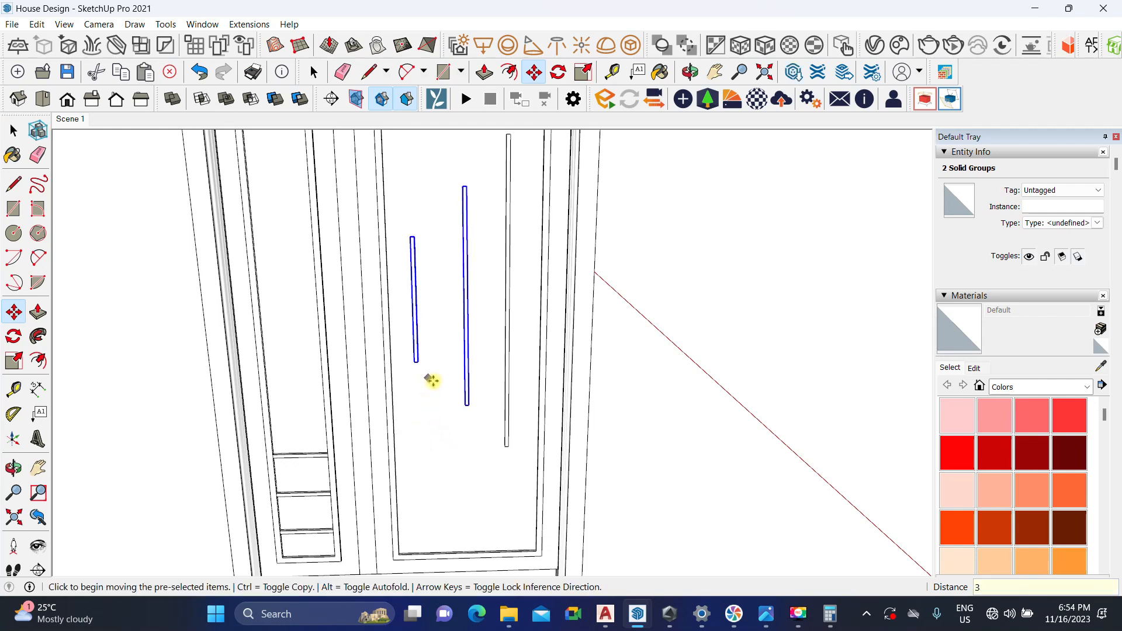
left_click(418, 429)
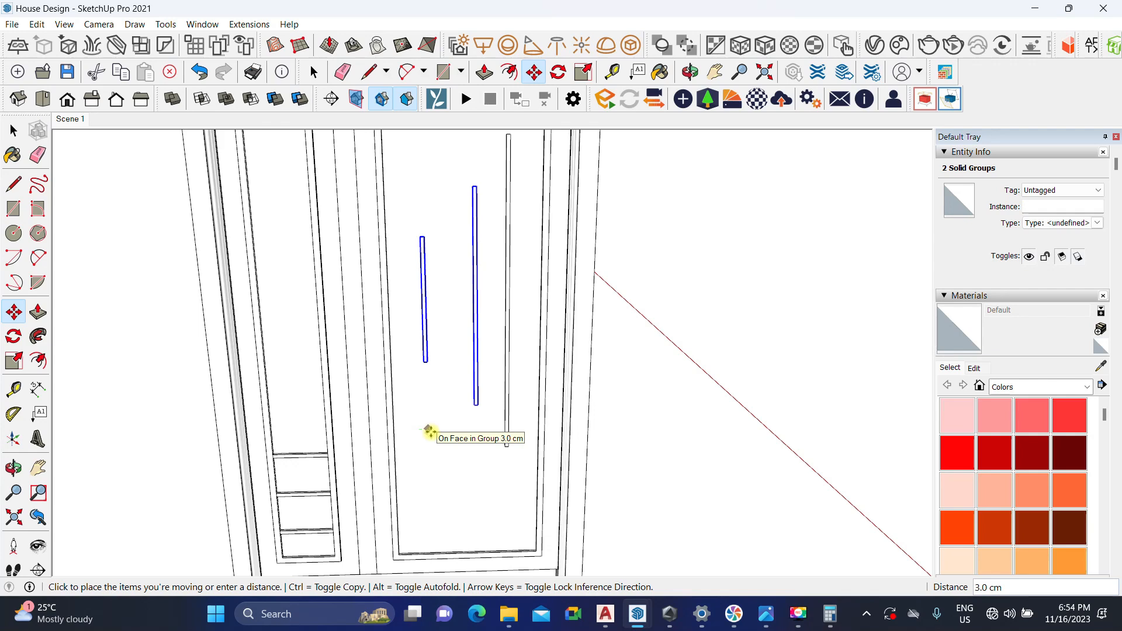
key("space")
Step: Move only the shortest vertical strip a further 3 cm towards the middle one
scroll(418, 352, "up", 3)
left_click(415, 348)
key("m")
left_click(406, 456)
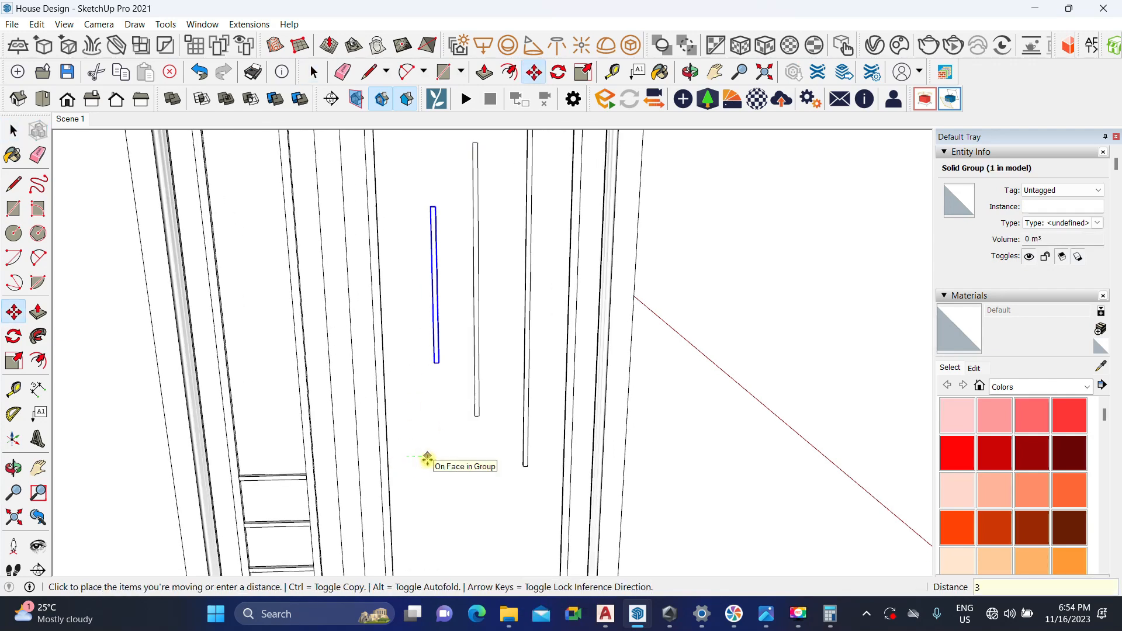
key("Return")
key("space")
Step: Group the three vertical decorative strips on the wide leaf together
scroll(463, 355, "down", 5)
scroll(465, 283, "down", 3)
middle_click_drag(486, 325, 511, 368)
scroll(510, 365, "down", 1)
scroll(503, 373, "up", 2)
scroll(494, 329, "down", 2)
middle_click_drag(471, 306, 459, 390)
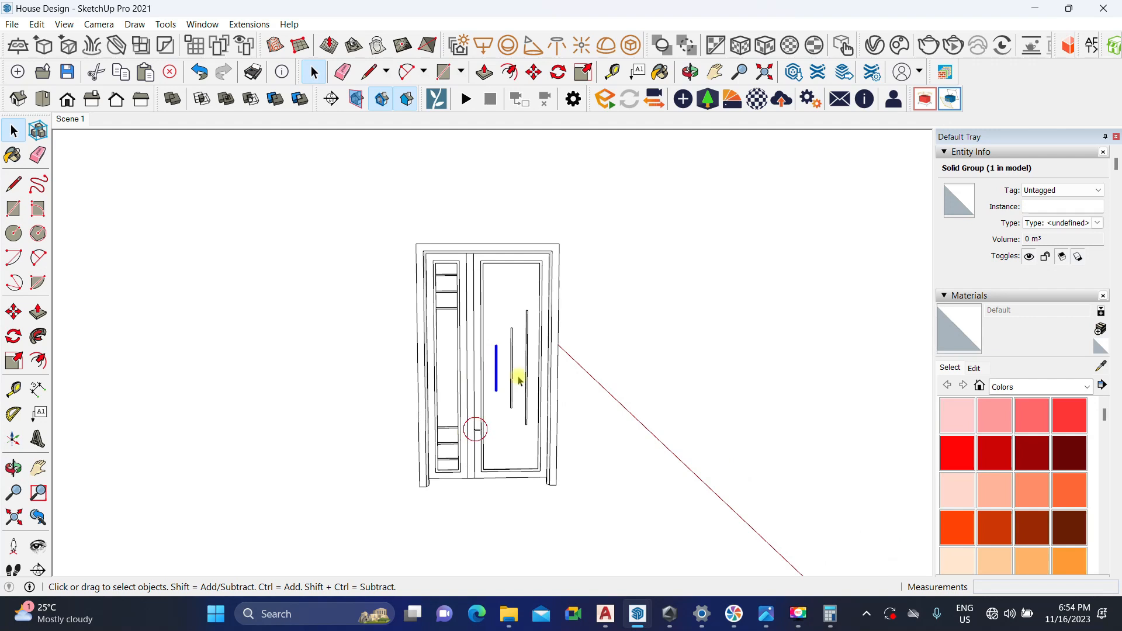
key("ctrl+g")
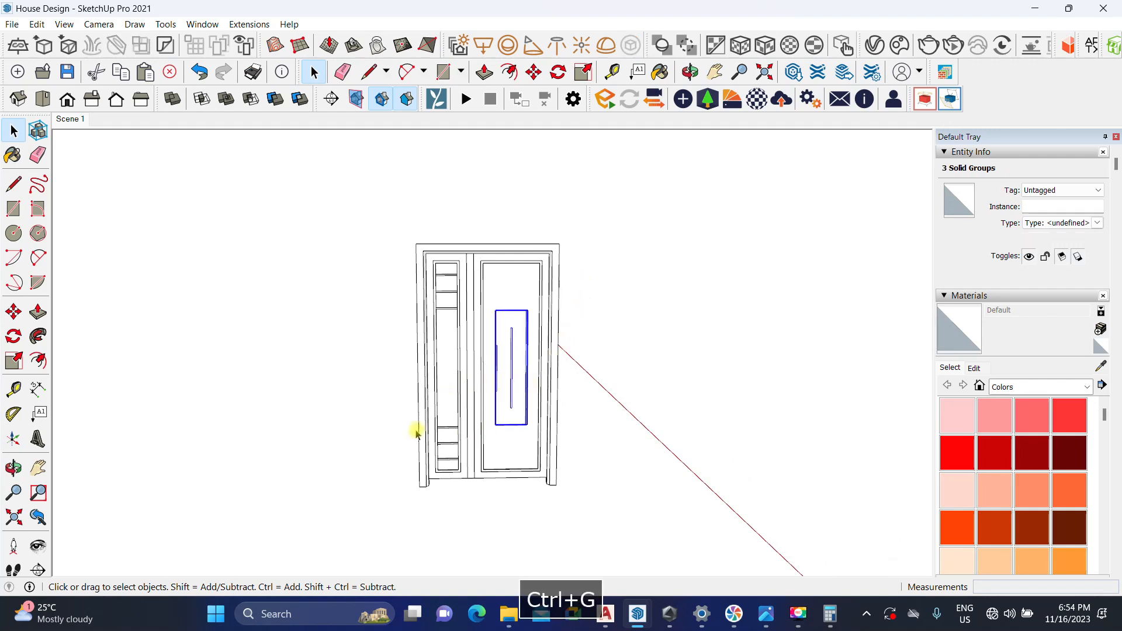
Step: Group the narrow leaf's panel frame together with its horizontal decorative strips
left_click_drag(407, 497, 449, 395)
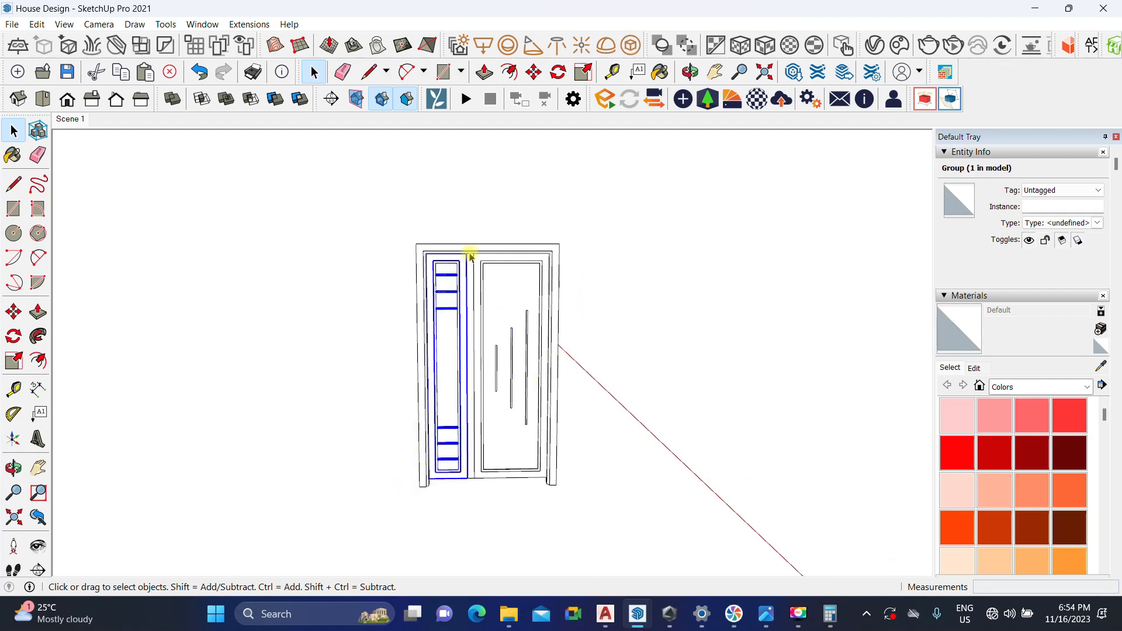
scroll(459, 298, "up", 3)
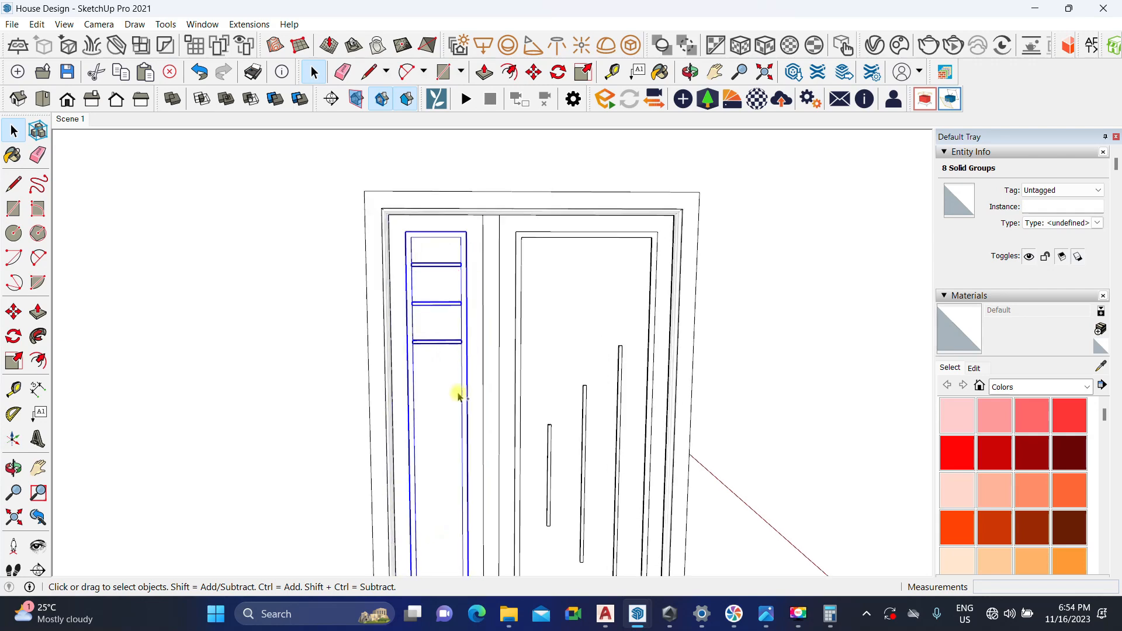
key("ctrl+g")
Step: Open the central vertical strip's group and extrude its front face outward with Push/Pull
scroll(426, 288, "down", 3)
middle_click_drag(428, 297, 476, 338)
scroll(476, 304, "up", 2)
scroll(468, 297, "up", 2)
right_click(457, 281)
left_click(493, 377)
scroll(462, 333, "up", 2)
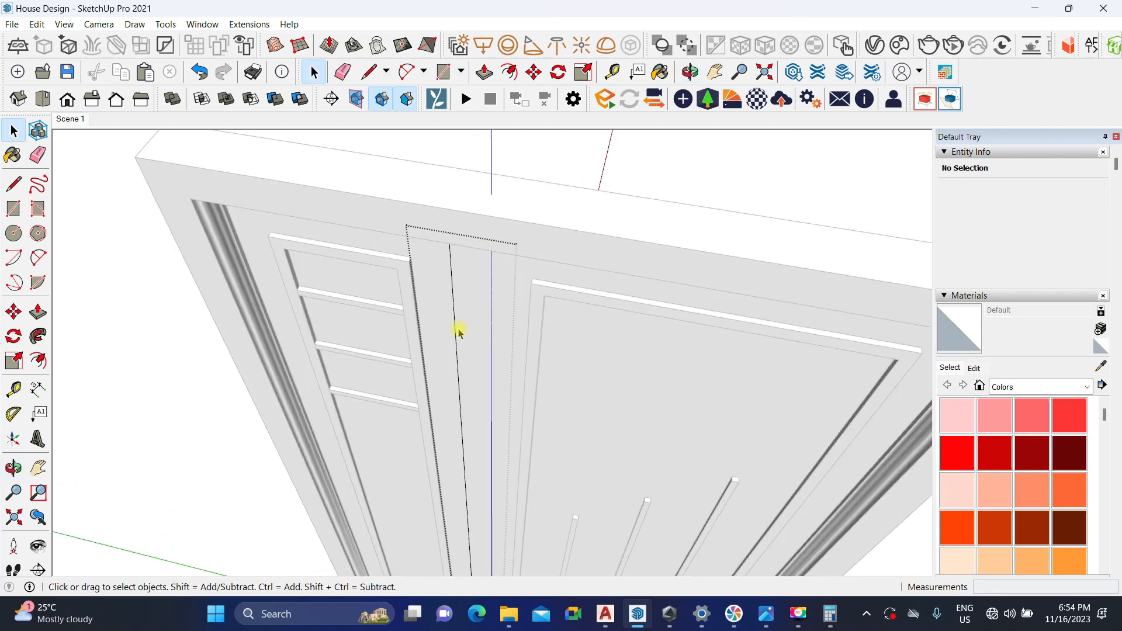
key("p")
left_click(462, 280)
left_click(445, 234)
key("space")
Step: Switch to the door.jpeg reference and examine the central strip's profile and its lower end
scroll(429, 293, "down", 2)
middle_click_drag(430, 292, 416, 400)
scroll(454, 333, "up", 3)
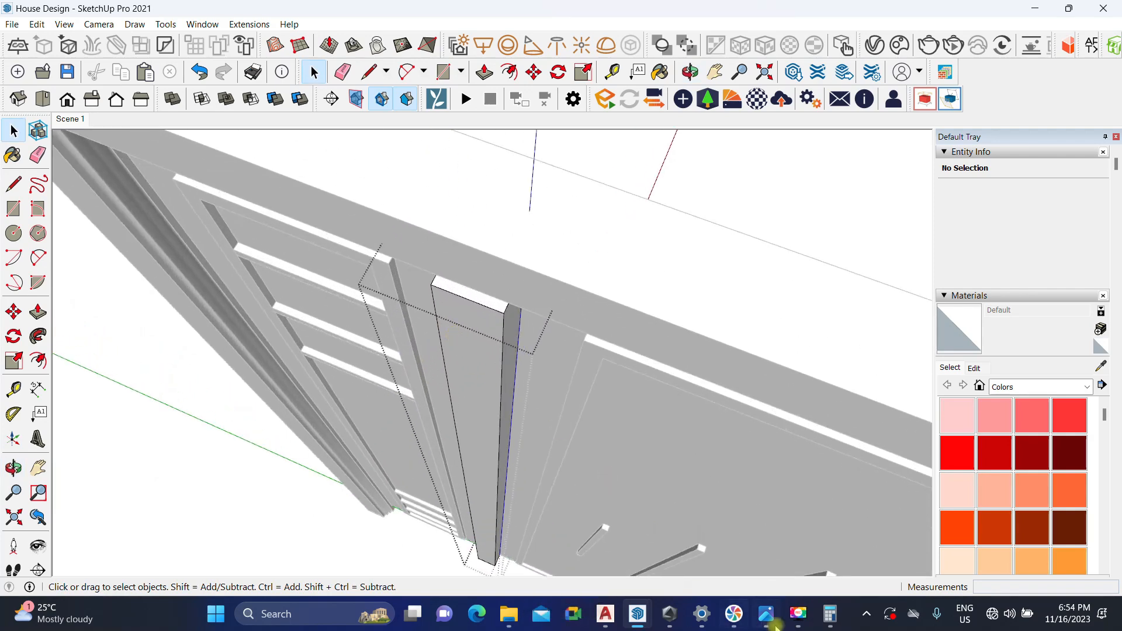
mouse_move(765, 613)
left_click(759, 537)
scroll(492, 204, "up", 2)
scroll(481, 176, "down", 2)
scroll(526, 283, "down", 2)
scroll(505, 518, "up", 5)
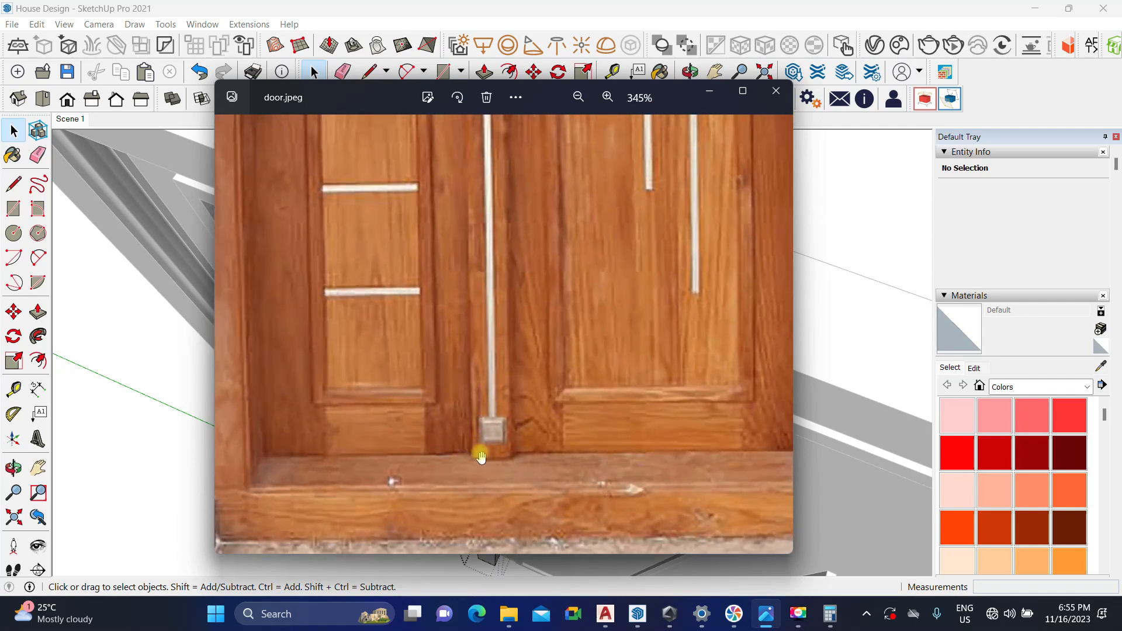
left_click(714, 92)
Step: Draw a rounding arc across one front corner of the central strip's top face
mouse_move(556, 347)
middle_mouse_down()
mouse_move(518, 403)
mouse_move(488, 401)
mouse_move(518, 320)
mouse_move(471, 271)
mouse_move(489, 274)
mouse_move(472, 317)
middle_mouse_up()
scroll(516, 323, "up", 3)
scroll(493, 286, "up", 3)
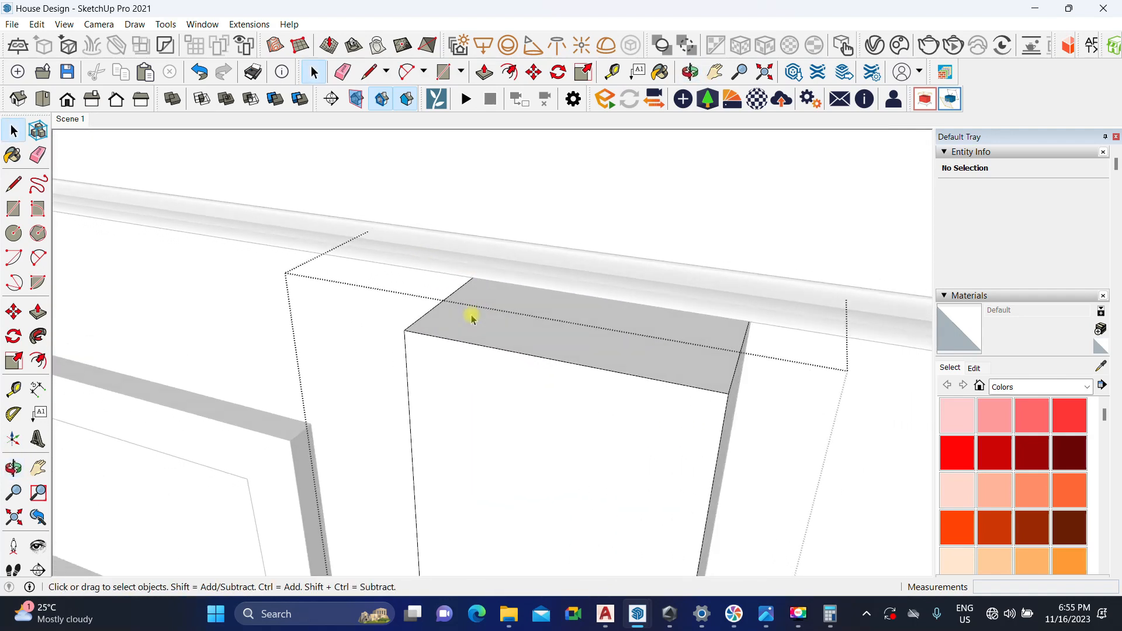
key("a")
left_click(451, 293)
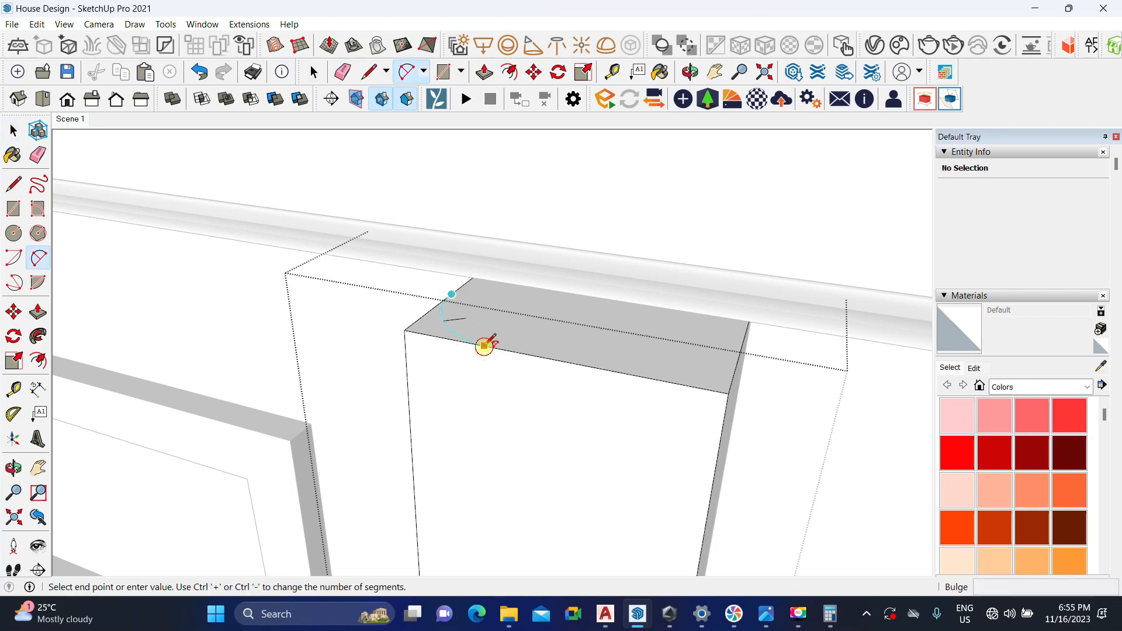
key("space")
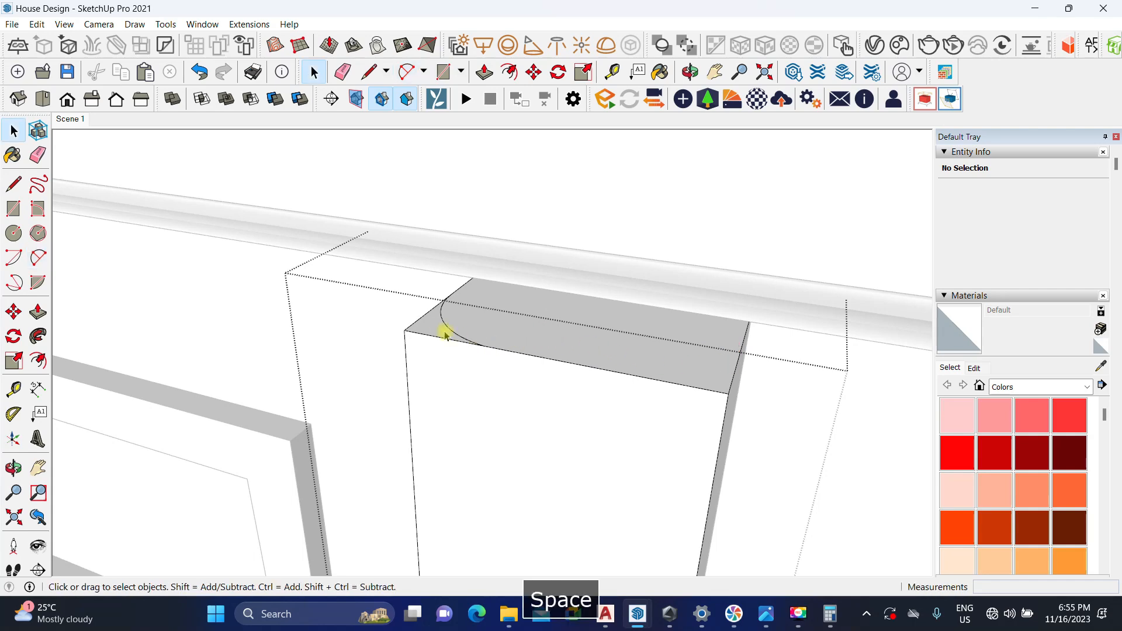
Step: Copy the corner piece cut off by the arc, flip it along the green direction and place it on the opposite front corner
scroll(416, 304, "down", 2)
middle_click_drag(405, 359, 461, 395)
key("m")
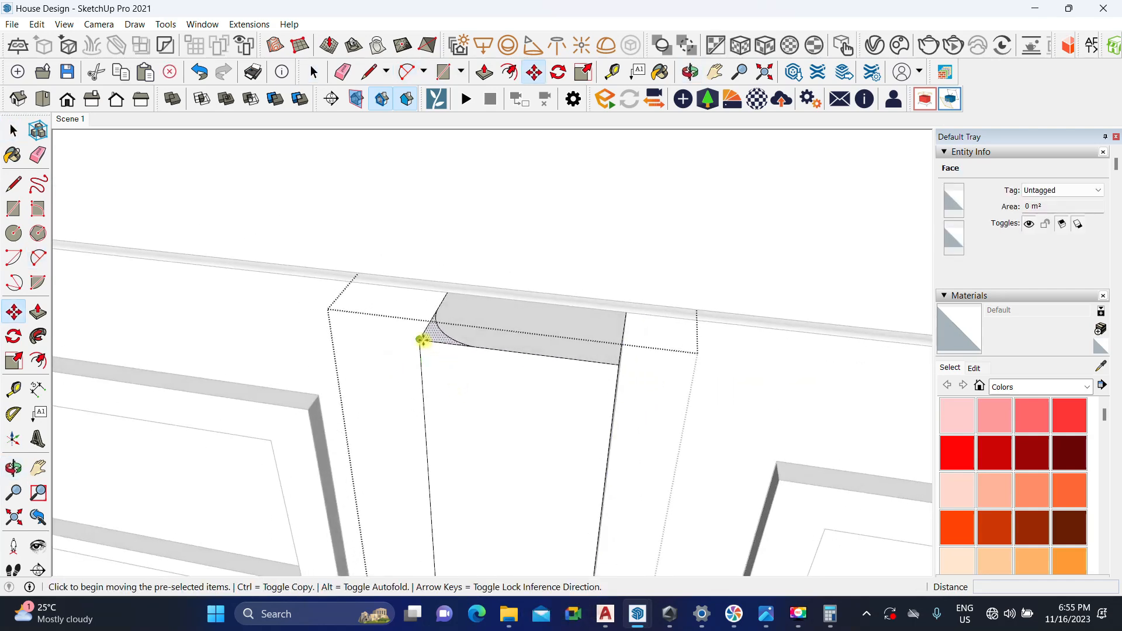
left_click(422, 340)
key("ctrl")
scroll(688, 380, "up", 2)
key("space")
right_click(705, 371)
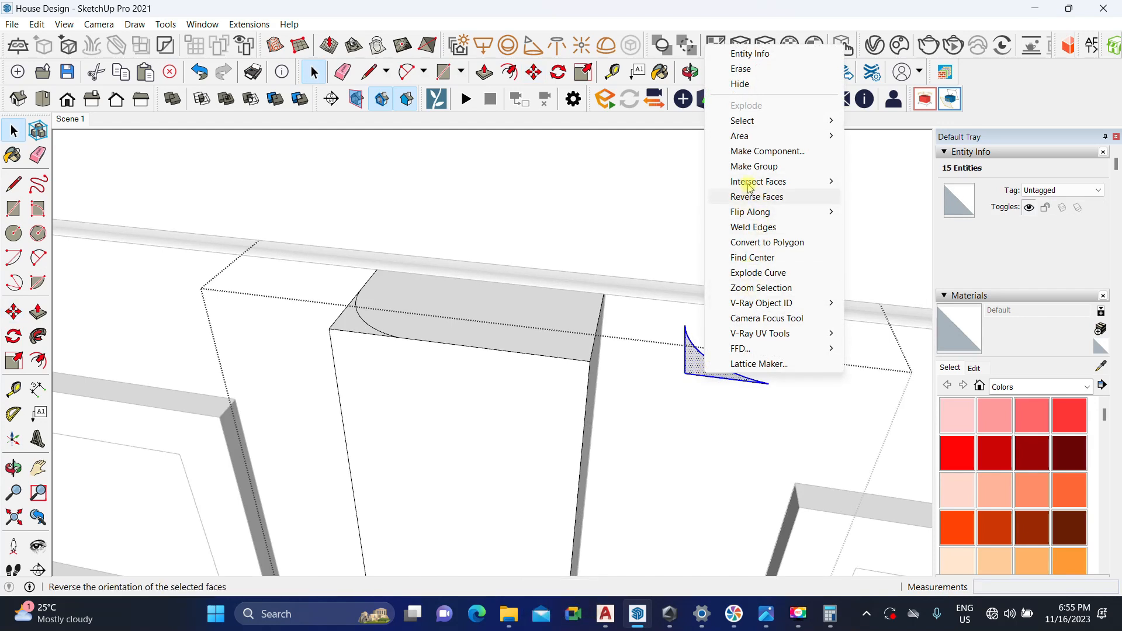
left_click(630, 231)
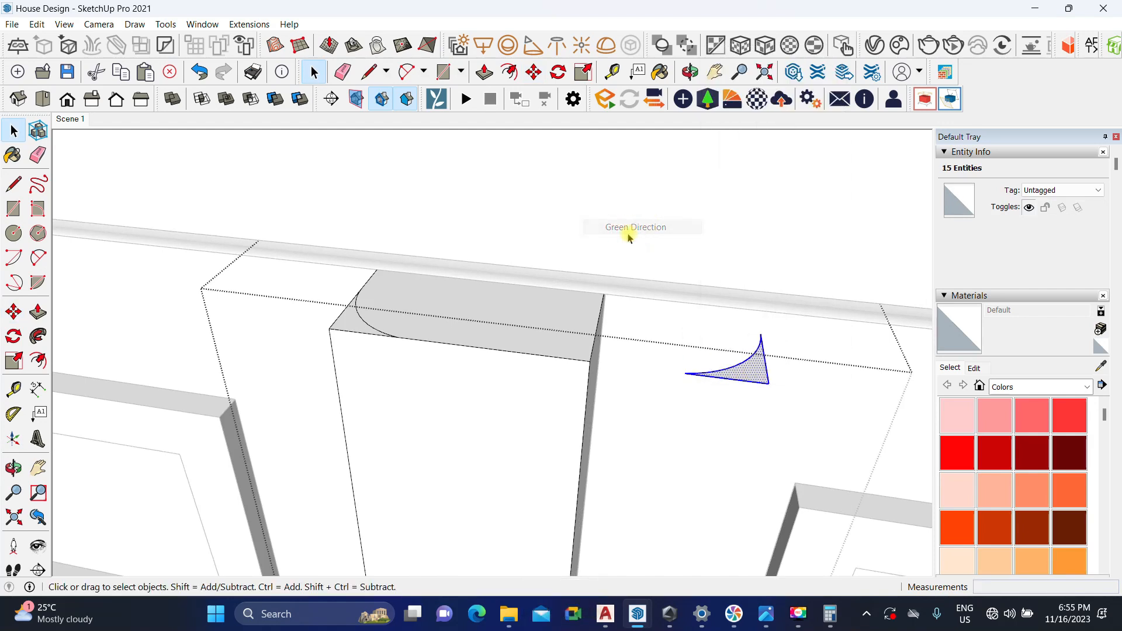
key("m")
left_click(765, 383)
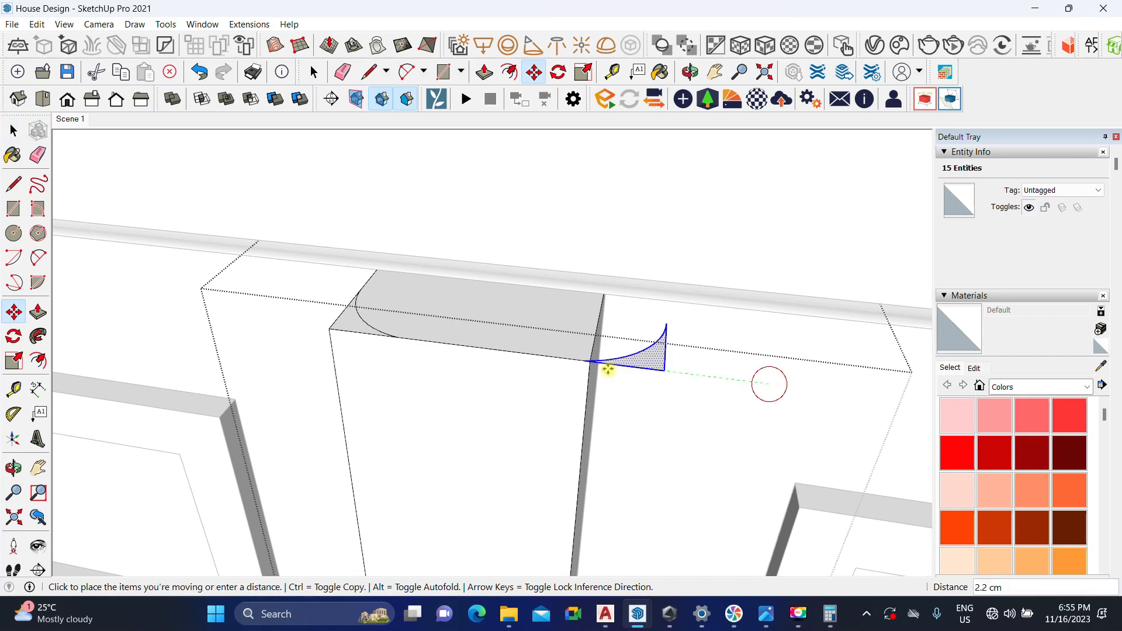
key("space")
Step: Push both corner pieces down the strip's full 196 cm height to round its two front edges
scroll(536, 320, "down", 3)
key("p")
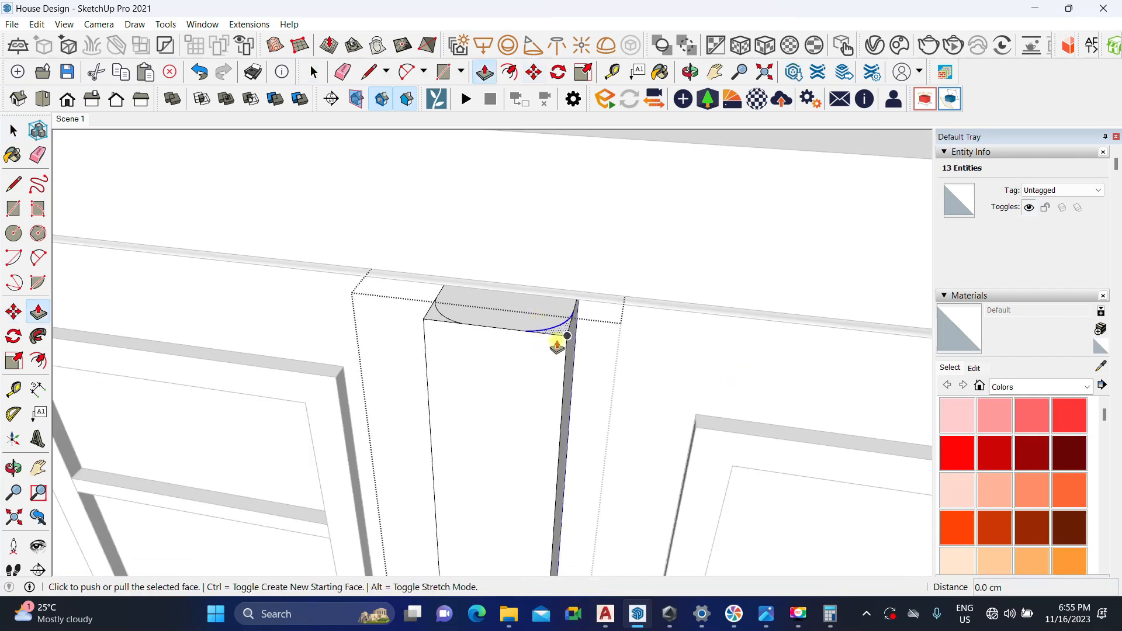
left_click(559, 336)
scroll(534, 483, "down", 10)
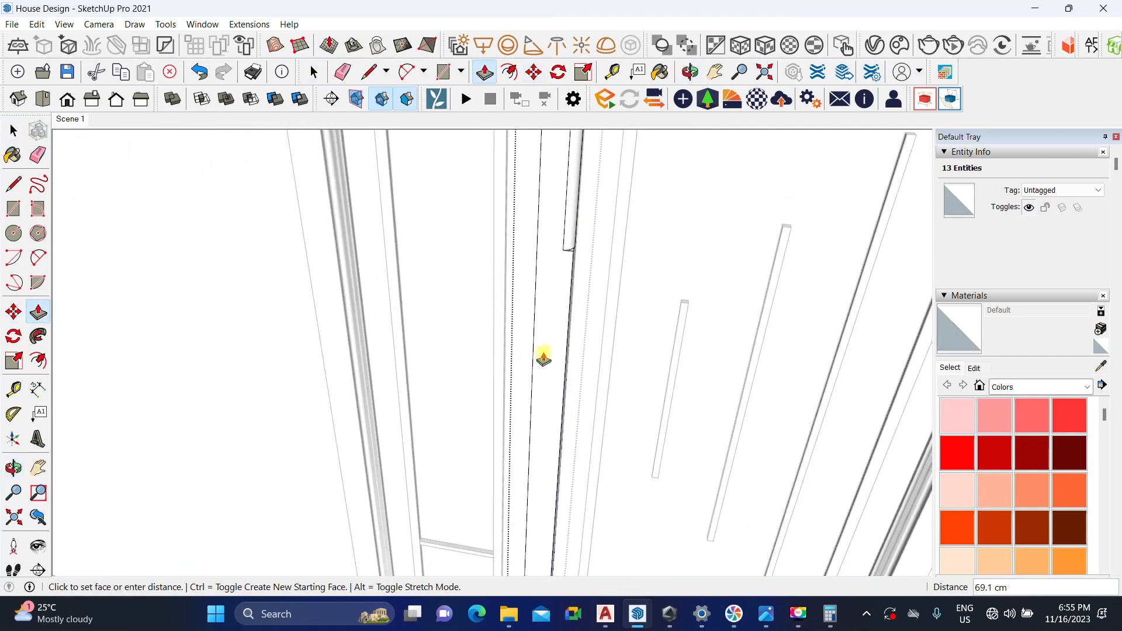
left_click(522, 436)
middle_click_drag(514, 431, 556, 211)
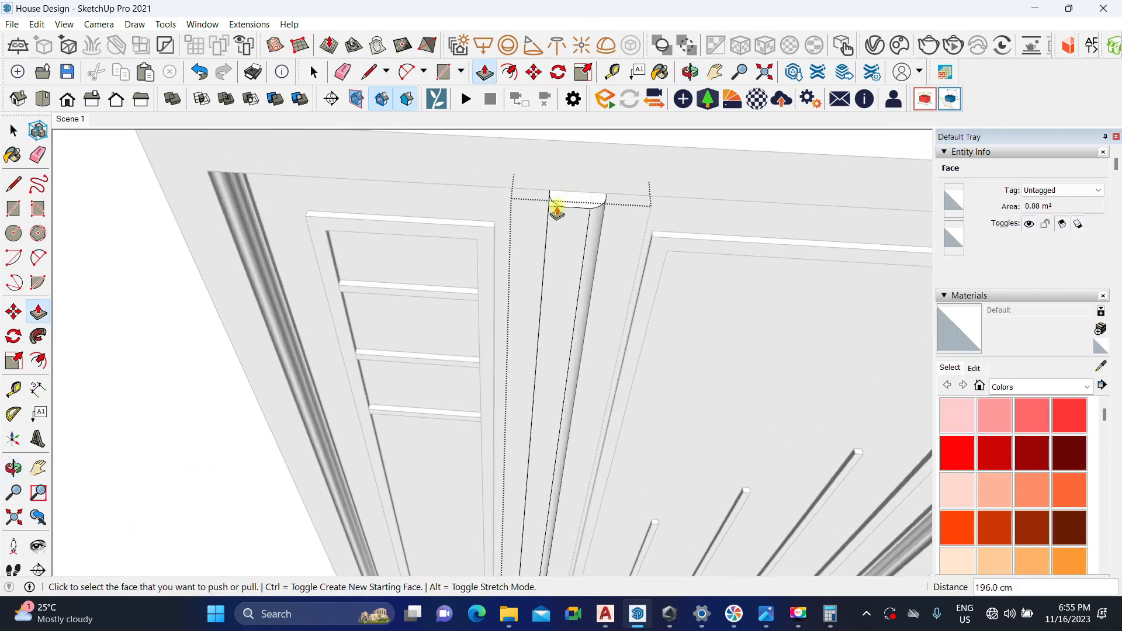
left_click(551, 205)
scroll(514, 403, "down", 6)
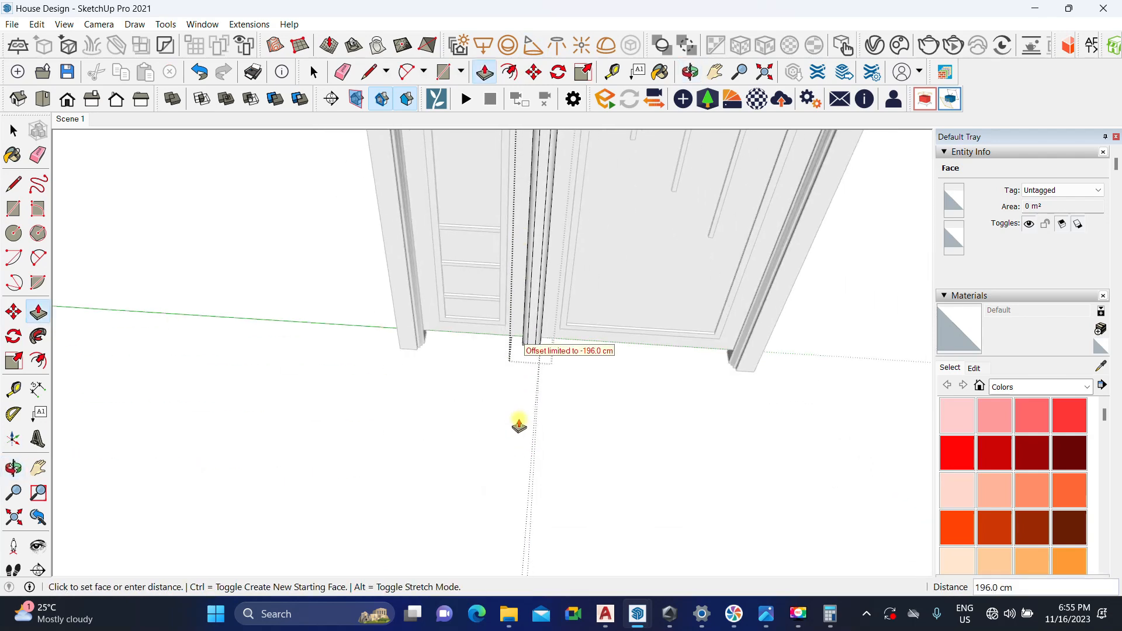
left_click(513, 403)
key("space")
Step: Draw a rectangle about 4.9 cm by 6 cm against the frame leg's foot below the narrow leaf, group it and open the group
middle_click_drag(571, 321, 501, 415)
scroll(608, 440, "up", 8)
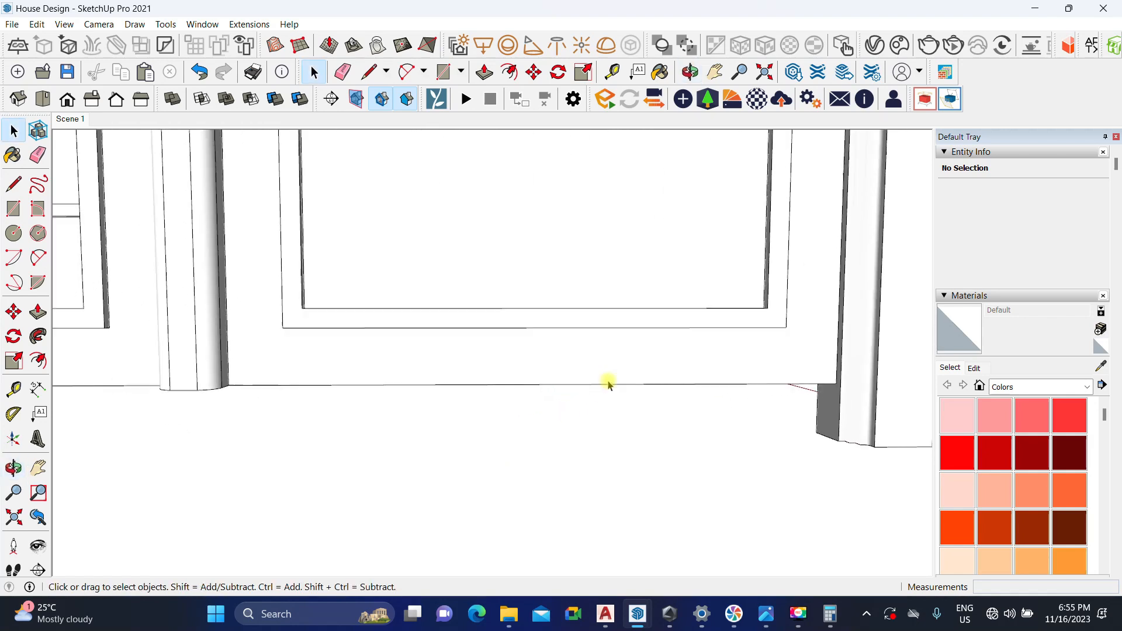
scroll(607, 383, "down", 10)
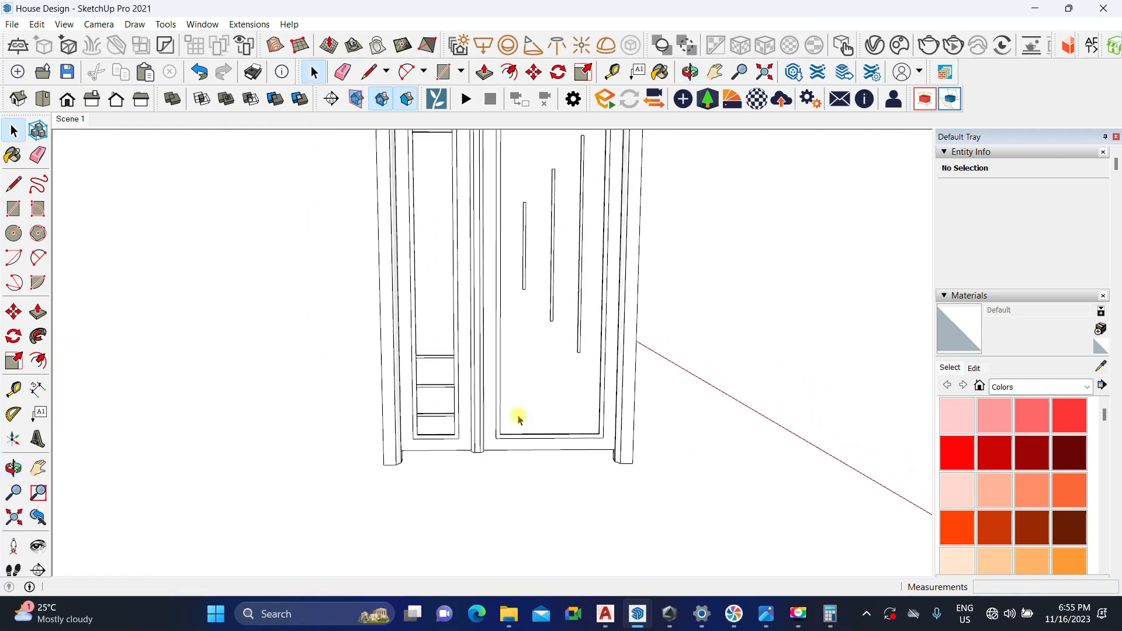
scroll(518, 416, "down", 5)
middle_click_drag(508, 391, 500, 366)
scroll(512, 387, "up", 6)
middle_click_drag(495, 426, 334, 513)
scroll(440, 440, "up", 7)
middle_click_drag(483, 393, 456, 239)
key("r")
left_click(462, 374)
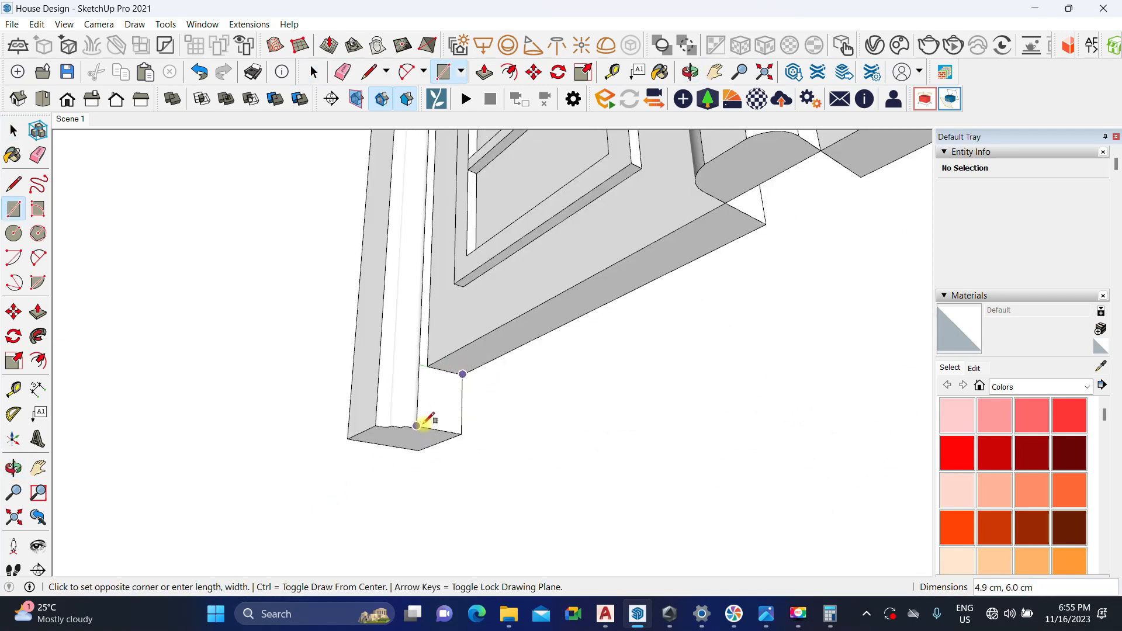
left_click(417, 425)
key("space")
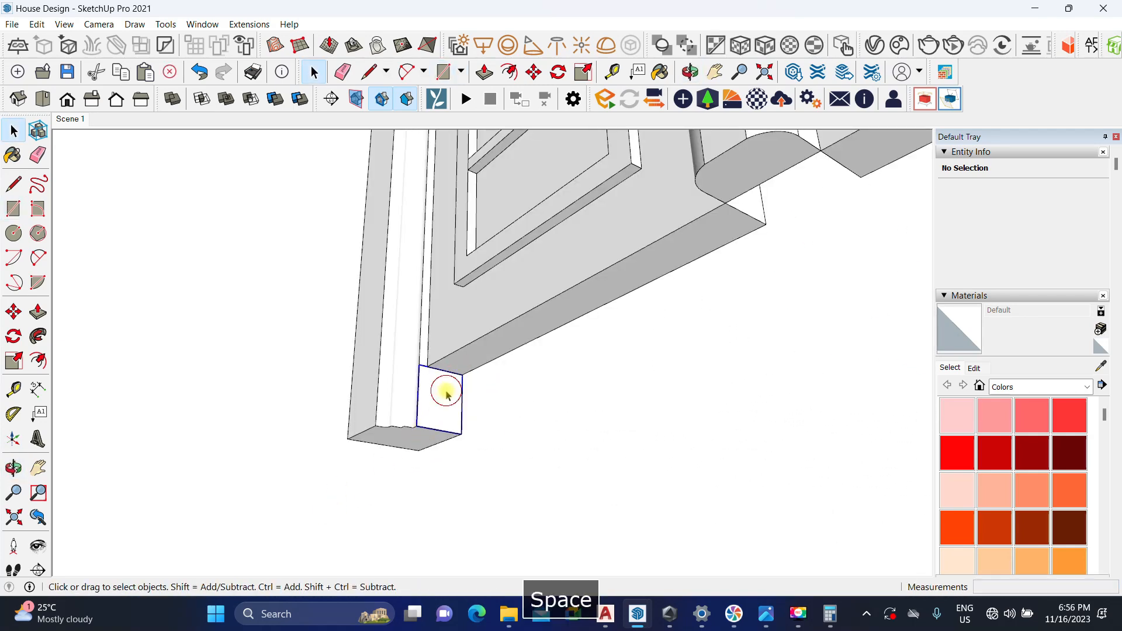
double_click(446, 393)
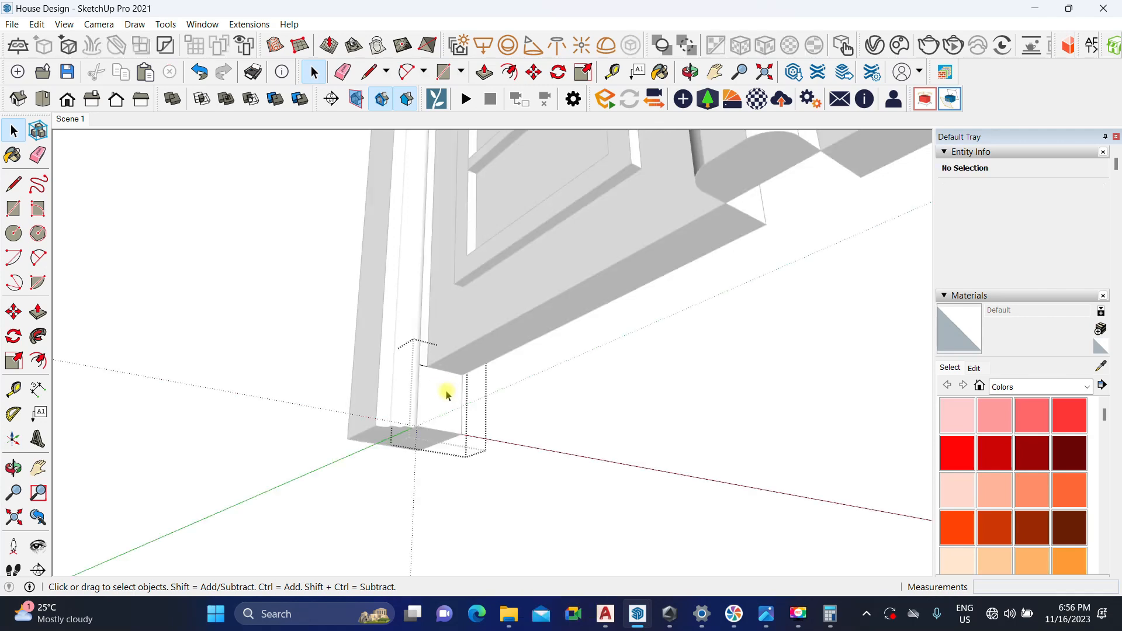
Step: Extrude the rectangle about 103.8 cm across to the opposite frame leg as the door's bottom rail
key("p")
left_click(447, 393)
middle_click_drag(518, 343, 689, 523)
middle_click_drag(784, 443, 234, 401, "shift")
middle_click_drag(689, 399, 204, 396, "shift")
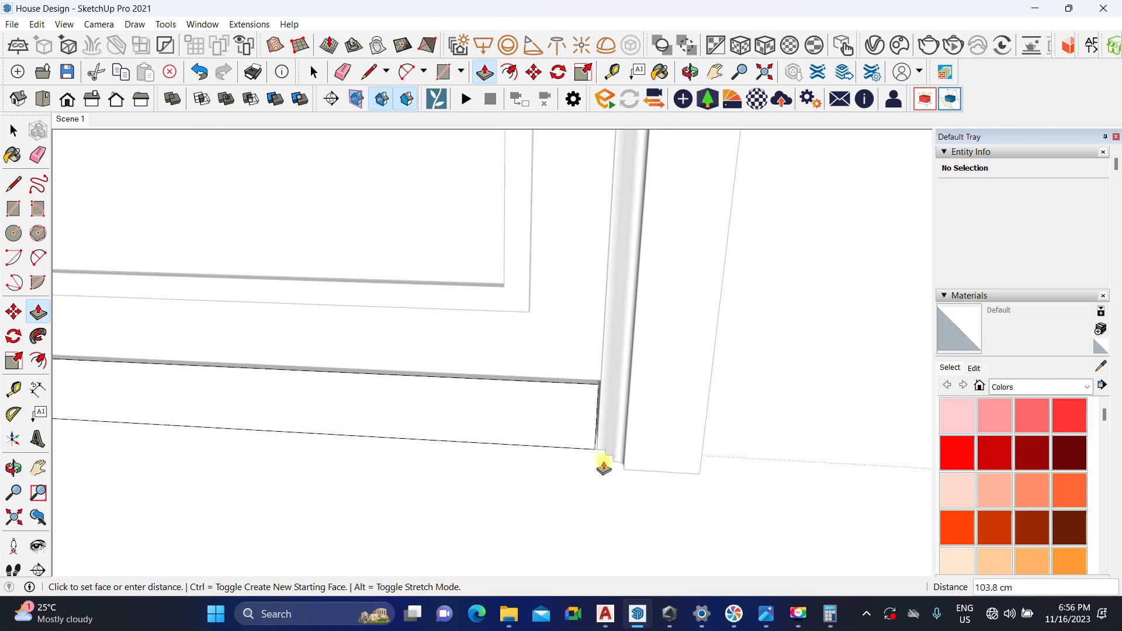
left_click(594, 449)
scroll(572, 368, "down", 3)
middle_click_drag(571, 363, 450, 456)
key("space")
Step: Select the complete door with its frame and bottom rail and group everything
scroll(462, 438, "down", 5)
middle_click_drag(580, 425, 436, 437)
scroll(426, 363, "down", 3)
middle_click_drag(431, 368, 436, 405, "shift")
left_click(575, 358)
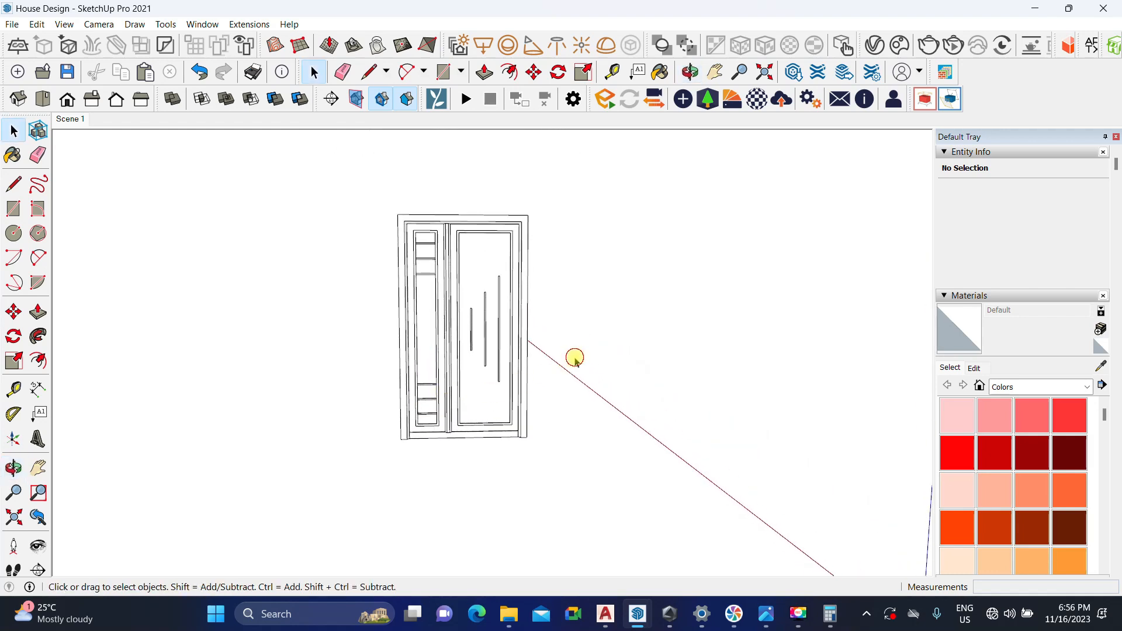
left_click_drag(575, 182, 574, 185)
middle_click_drag(573, 186, 339, 457)
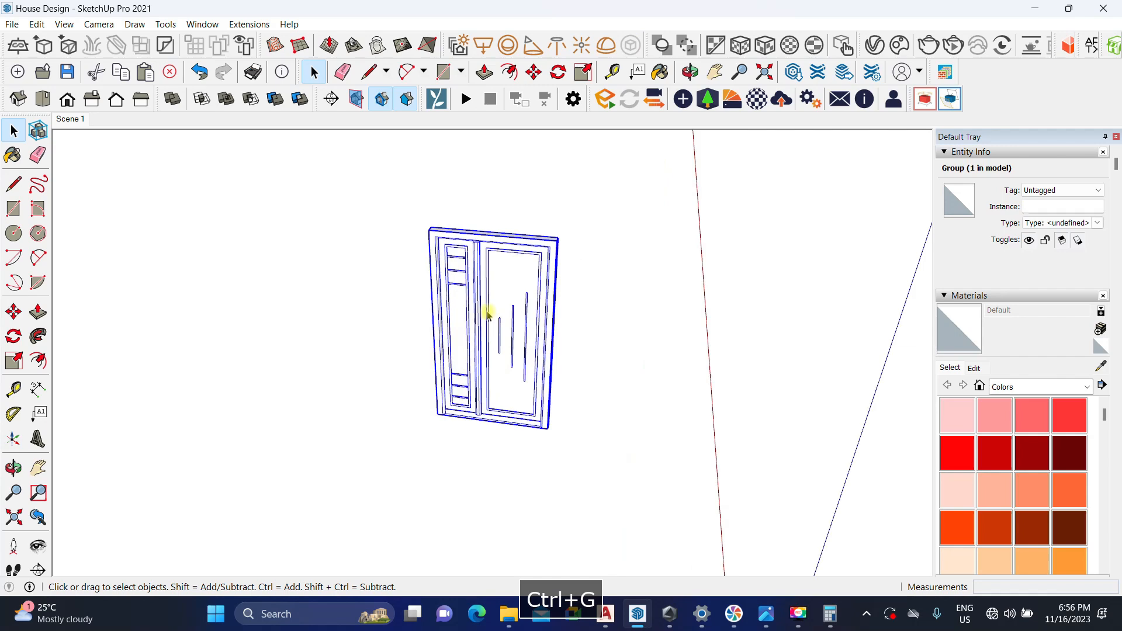
Step: Compare the grouped door with the door.jpeg reference, examining the central strip, its metal bar and the handles
scroll(488, 313, "up", 3)
middle_click_drag(472, 308, 495, 241)
scroll(496, 241, "down", 2)
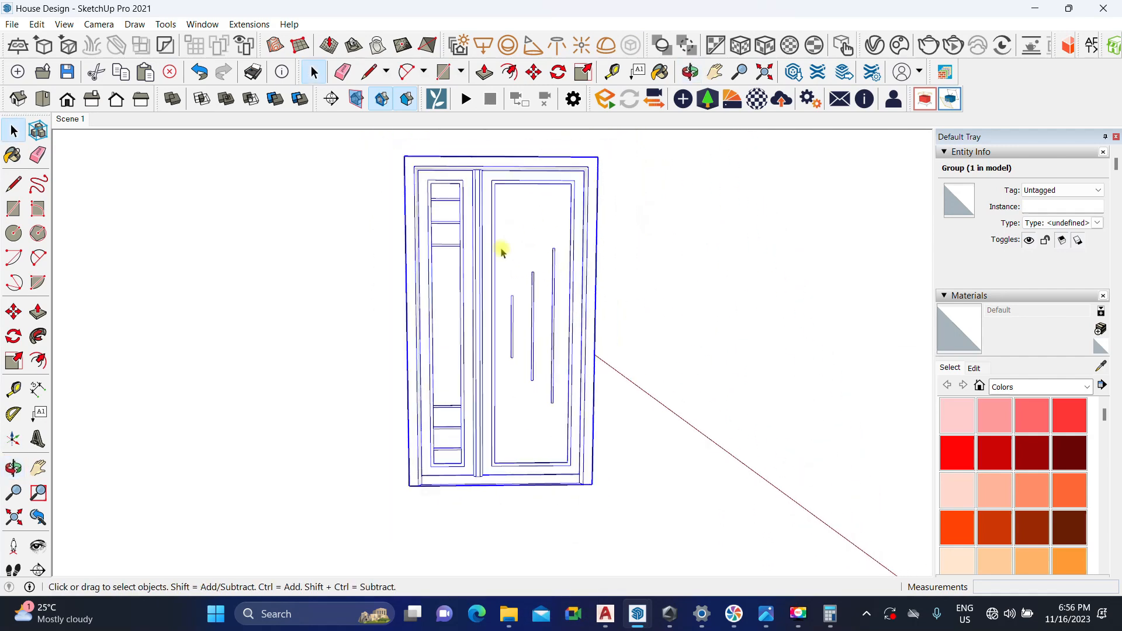
scroll(498, 155, "up", 5)
middle_click_drag(509, 170, 501, 346)
key("alt+Tab")
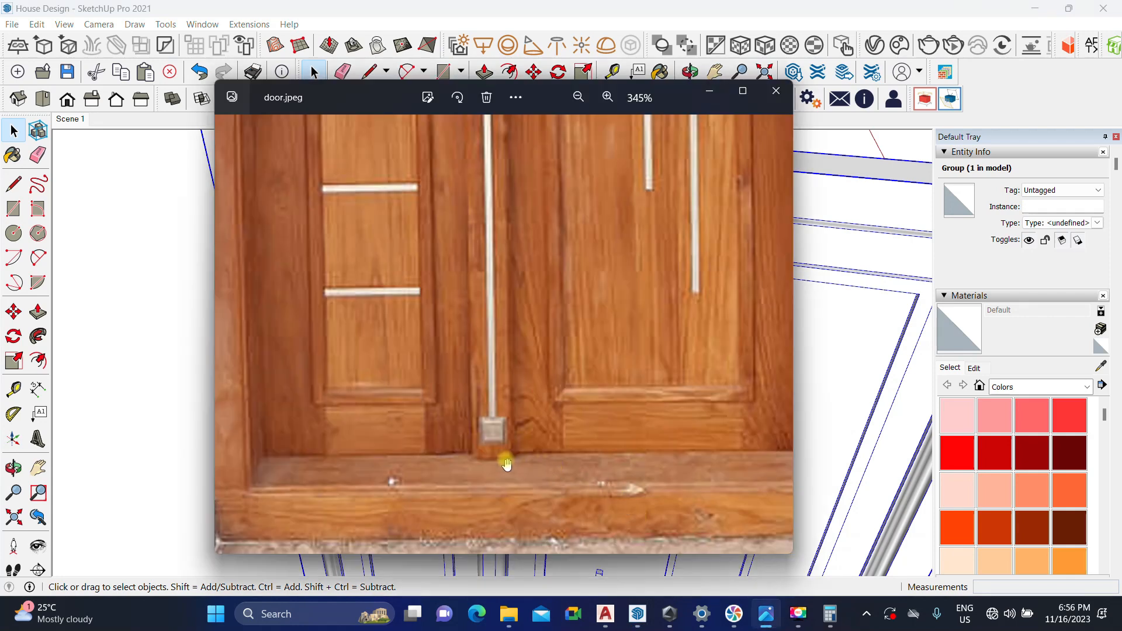
scroll(506, 465, "down", 6)
scroll(429, 491, "up", 2)
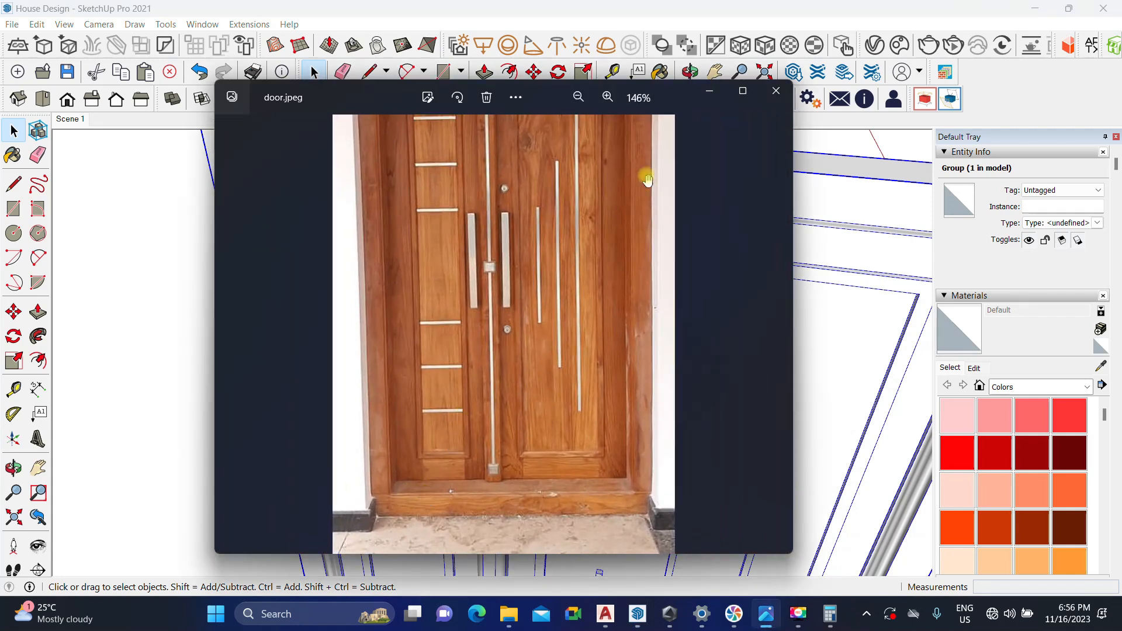
Step: Open the door's bottom rail for editing and push or pull its faces toward the foot of the frame leg
left_click(707, 92)
mouse_move(401, 321)
middle_mouse_down()
mouse_move(358, 326)
mouse_move(355, 433)
mouse_move(438, 471)
mouse_move(411, 389)
mouse_move(432, 426)
mouse_move(421, 394)
mouse_move(480, 403)
mouse_move(479, 413)
middle_mouse_up()
scroll(381, 457, "up", 4)
scroll(422, 410, "up", 5)
double_click(428, 418)
scroll(470, 416, "up", 3)
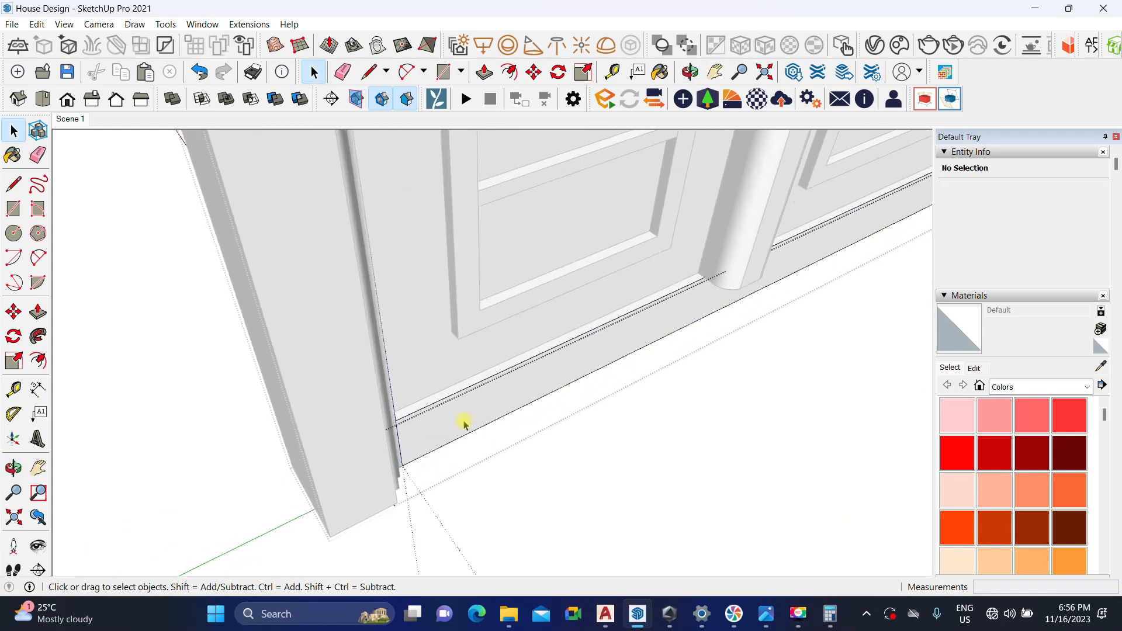
left_click(425, 446)
left_click(355, 496)
middle_click_drag(412, 465, 238, 453)
scroll(427, 469, "up", 2)
left_click(411, 485)
left_click(398, 544)
Step: Set the bottom rail's front face flush with the foot of the central strip and close the rail group
scroll(433, 439, "down", 2)
middle_click_drag(456, 430, 15, 400, "shift")
middle_click_drag(497, 430, 202, 418, "shift")
scroll(625, 409, "up", 3)
left_click(659, 377)
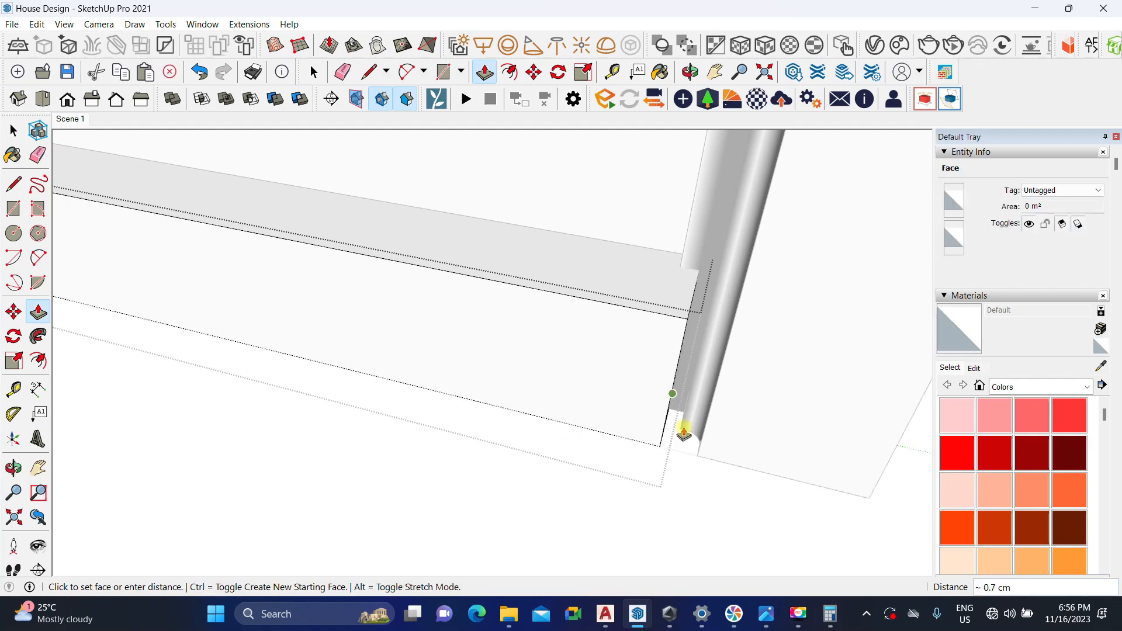
left_click(696, 457)
scroll(582, 423, "down", 7)
key("space")
left_click(804, 397)
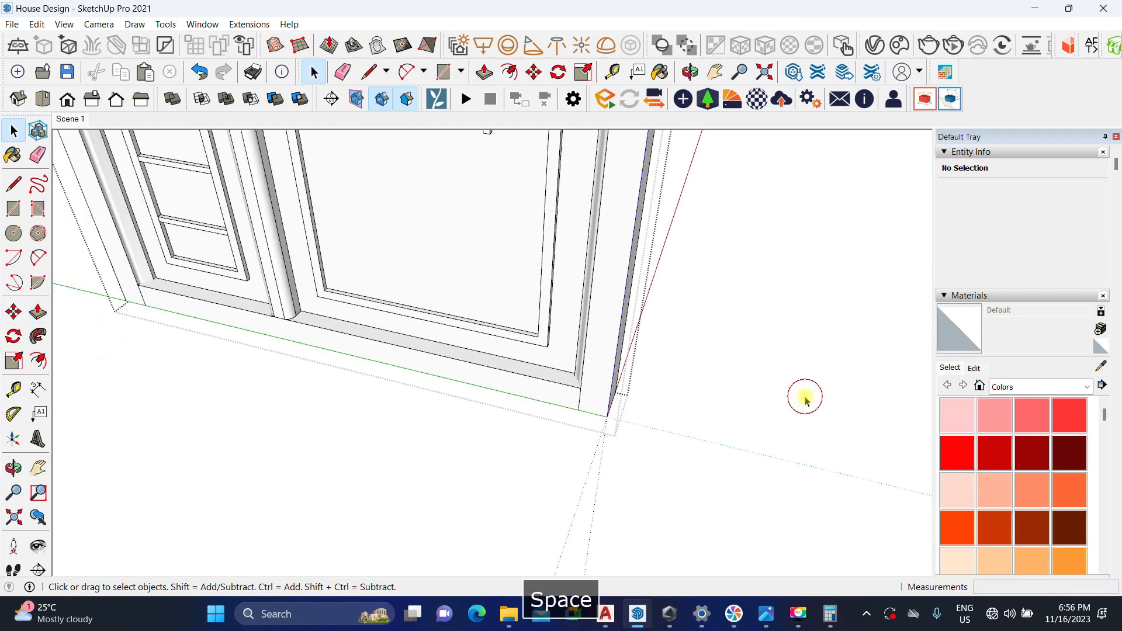
Step: Inspect the finished rail and examine the central metal bar and its square end plates in door.jpeg
scroll(637, 368, "down", 5)
middle_click_drag(609, 366, 530, 497)
scroll(672, 274, "down", 4)
left_click(690, 310)
scroll(584, 310, "down", 3)
mouse_move(583, 308)
middle_mouse_down()
mouse_move(595, 285)
mouse_move(592, 303)
middle_mouse_up()
scroll(528, 358, "up", 3)
scroll(527, 361, "up", 3)
middle_click_drag(518, 318, 419, 468)
scroll(511, 301, "up", 3)
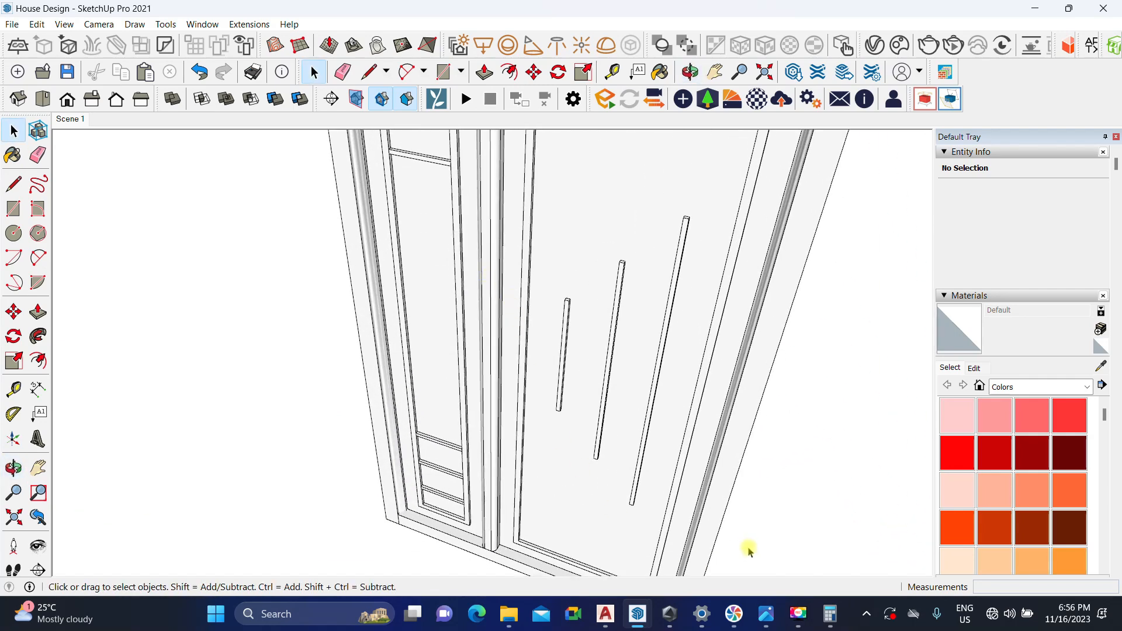
mouse_move(765, 613)
left_click(766, 514)
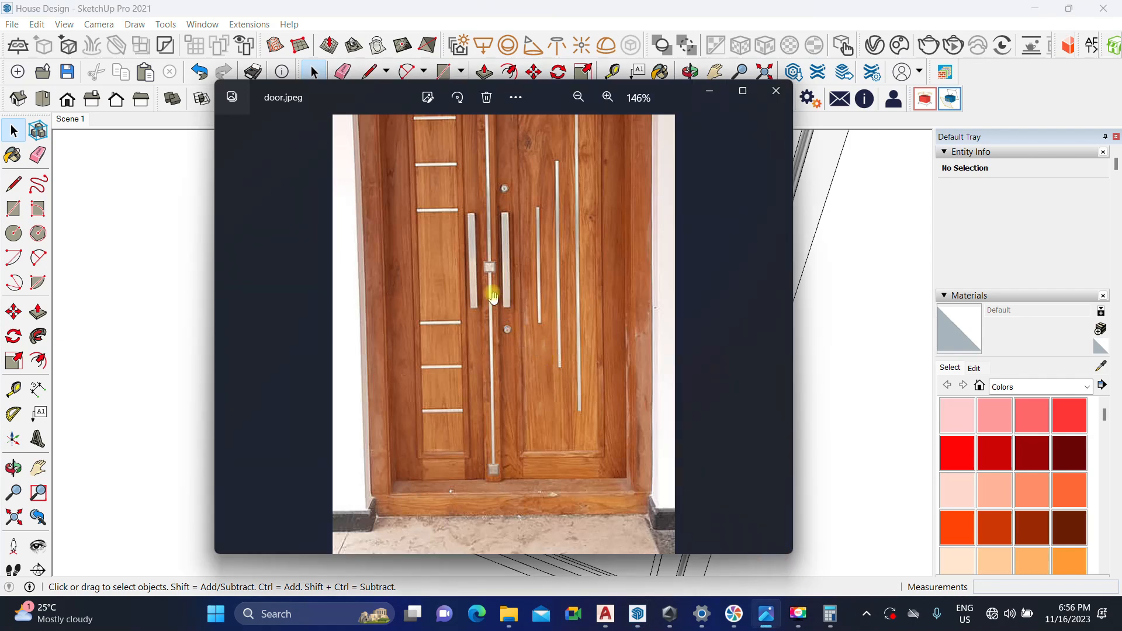
scroll(485, 389, "down", 3)
scroll(499, 227, "up", 4)
scroll(498, 227, "up", 3)
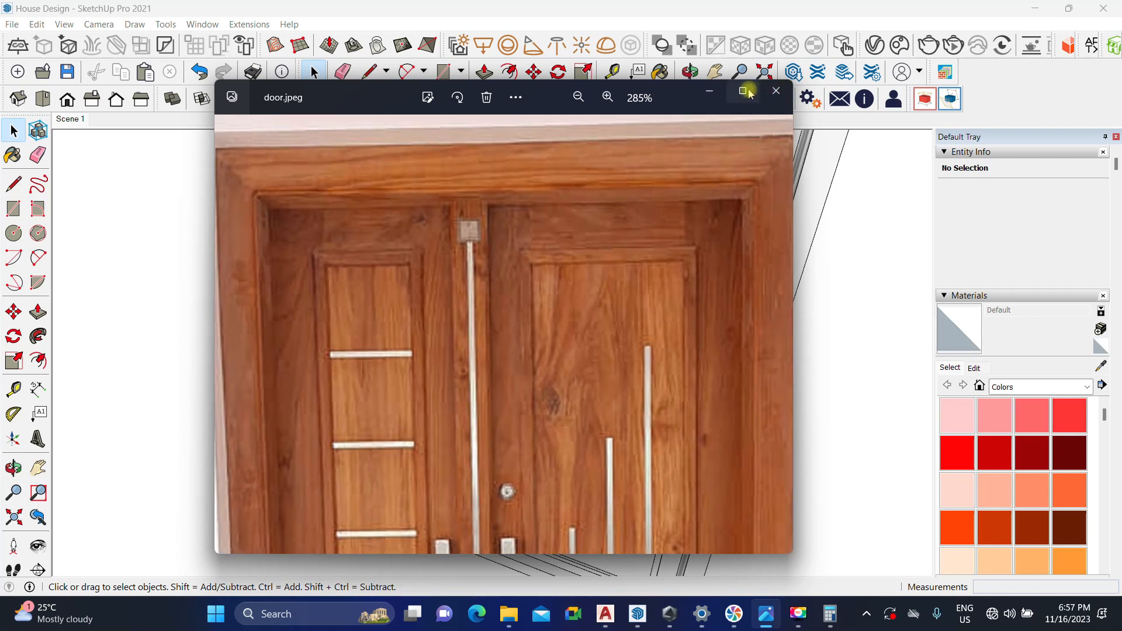
left_click(707, 92)
Step: Copy the longest decorative strip from the wide leaf's strip group and paste it in place within the door group
scroll(493, 323, "down", 3)
middle_click_drag(496, 342, 600, 261)
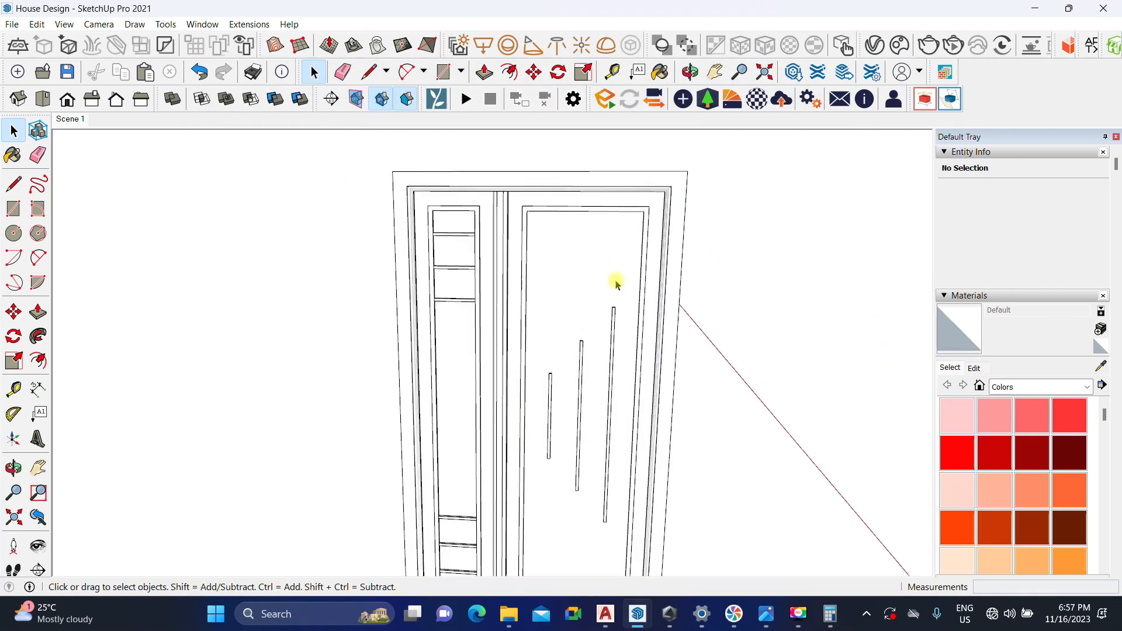
double_click(612, 328)
left_click(610, 326)
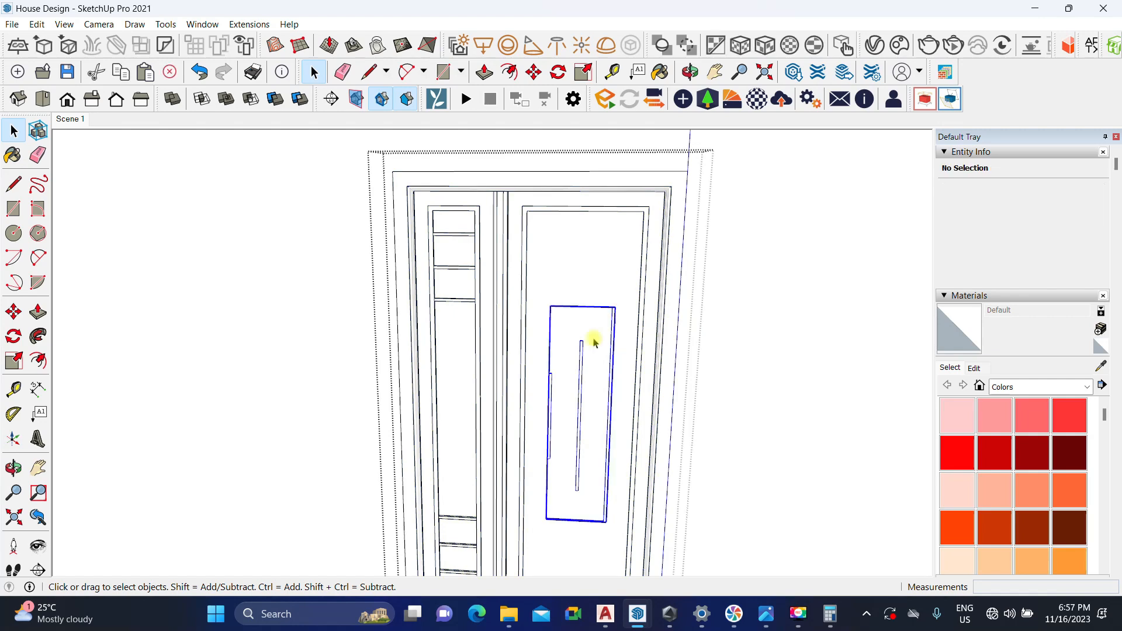
scroll(609, 328, "down", 4)
scroll(597, 362, "up", 4)
double_click(607, 357)
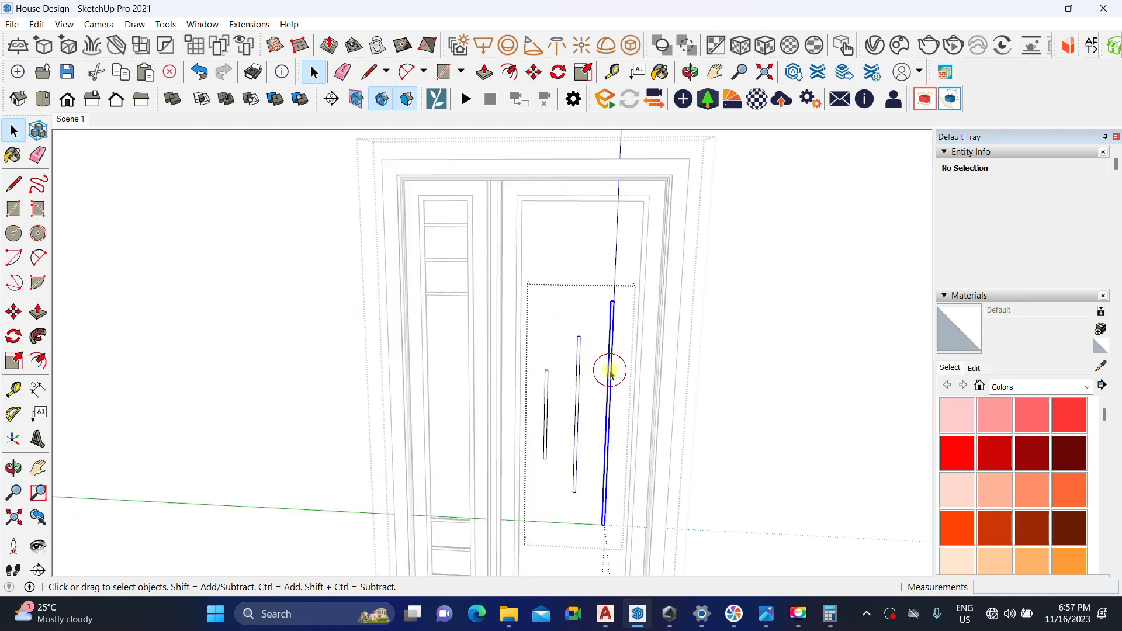
left_click(773, 249)
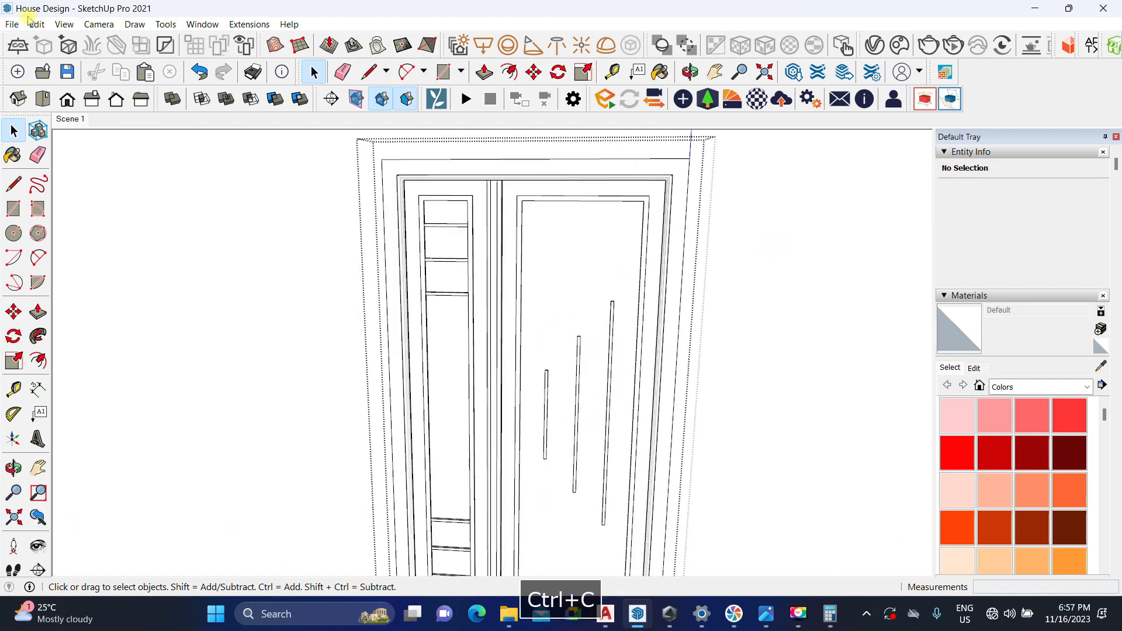
left_click(38, 25)
left_click(49, 124)
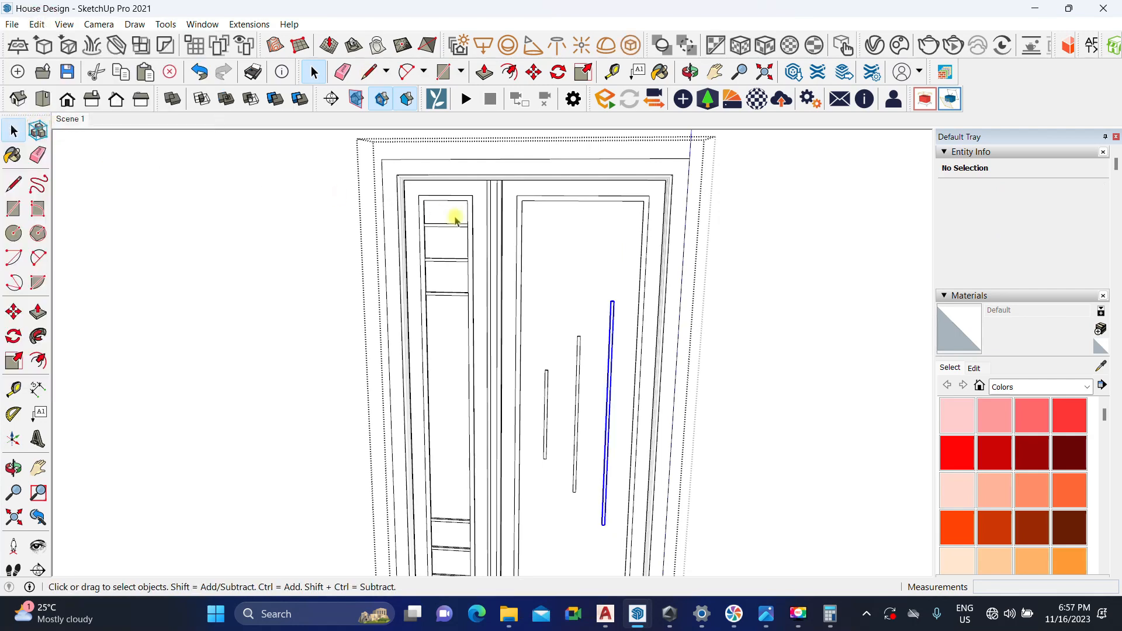
Step: Try to move the copied strip by its top end to the top of the central strip
scroll(444, 213, "up", 2)
middle_click_drag(597, 312, 584, 413)
key("m")
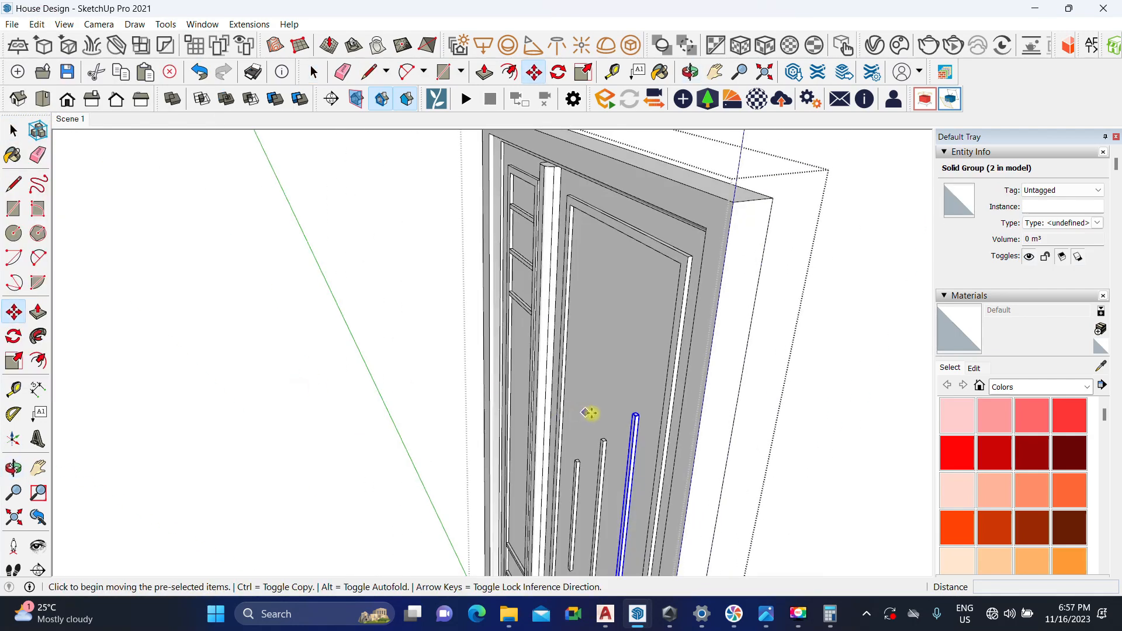
scroll(667, 421, "up", 2)
left_click(642, 411)
middle_click_drag(393, 163, 596, 363)
scroll(651, 190, "up", 3)
left_click(665, 188)
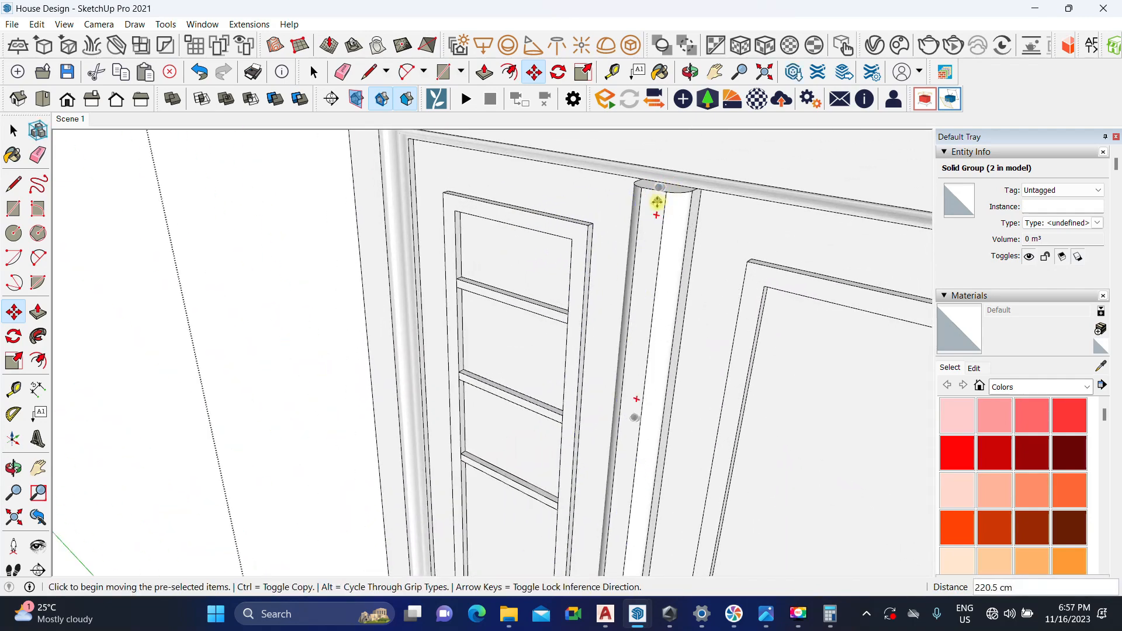
scroll(614, 212, "down", 4)
key("ctrl+z")
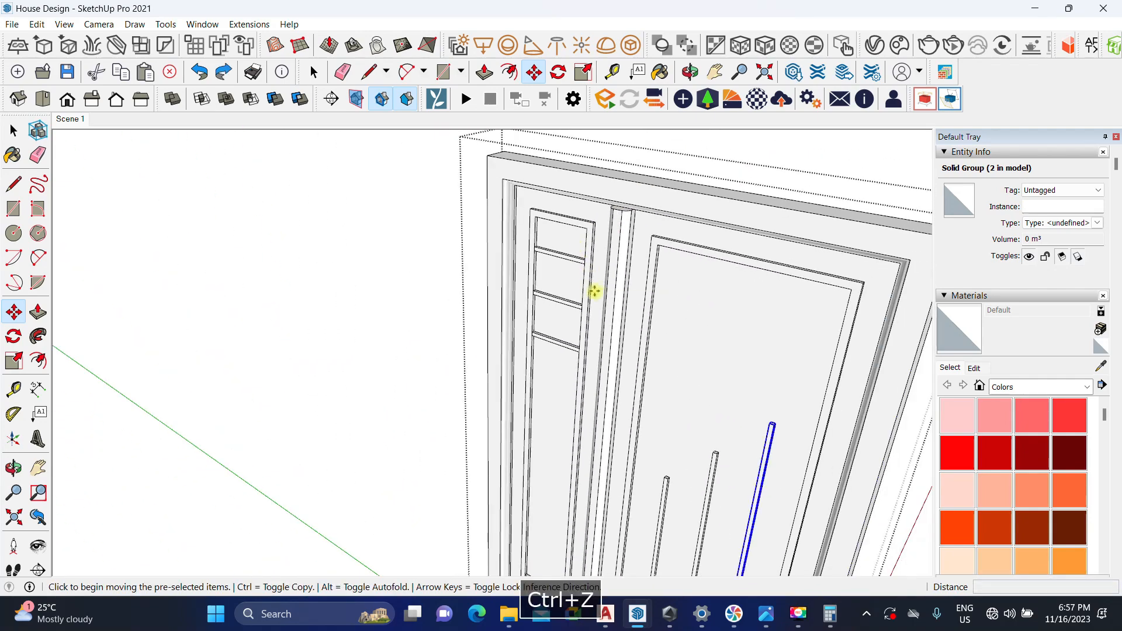
Step: Move the copied strip about 68.3 cm by its top edge onto the flat front at the central strip's top
scroll(701, 438, "down", 2)
scroll(744, 396, "up", 5)
scroll(678, 355, "up", 4)
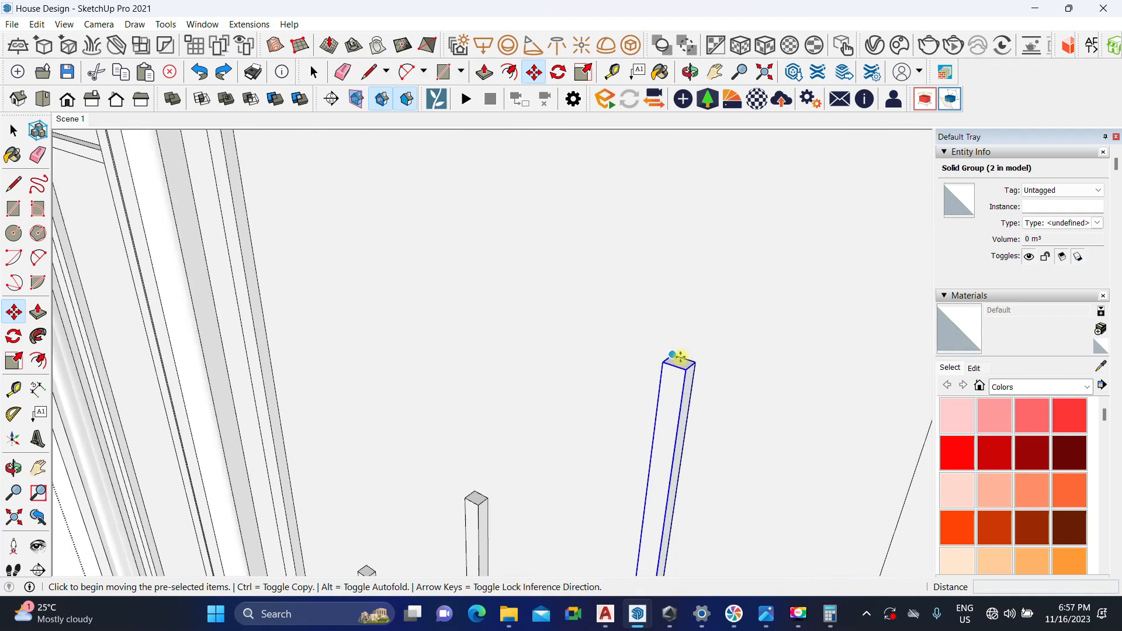
left_click(685, 360)
scroll(473, 427, "down", 4)
middle_click_drag(195, 272, 392, 502)
scroll(520, 307, "up", 3)
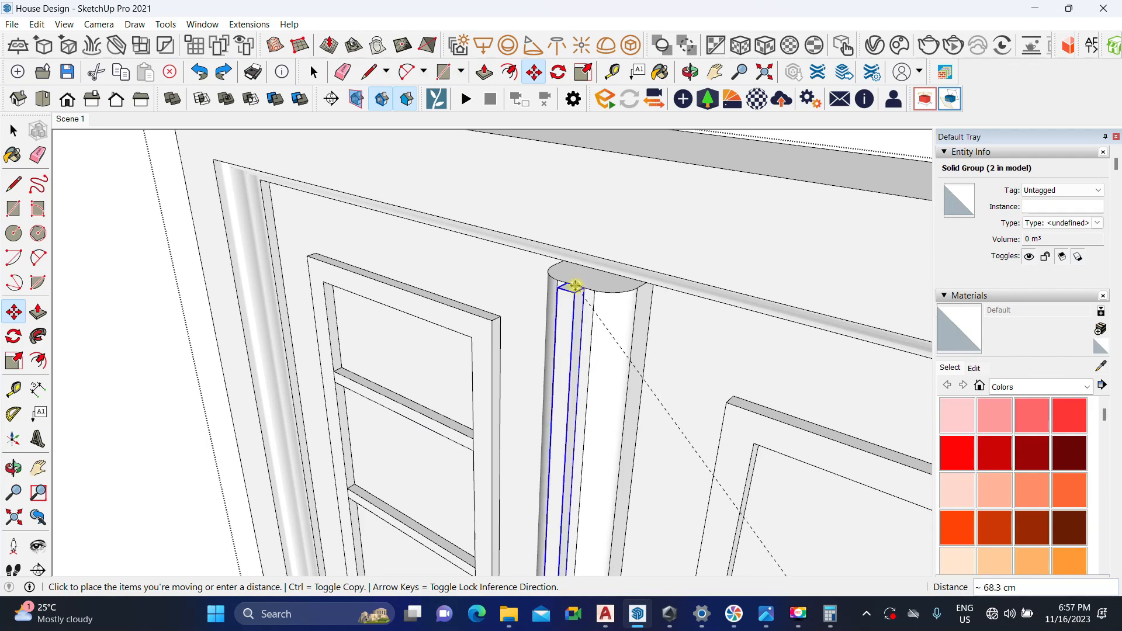
left_click(578, 285)
key("space")
Step: Open the bar on the central strip and push its top face down 20 cm
scroll(541, 292, "down", 3)
middle_click_drag(541, 293, 603, 397)
scroll(498, 321, "up", 5)
double_click(554, 307)
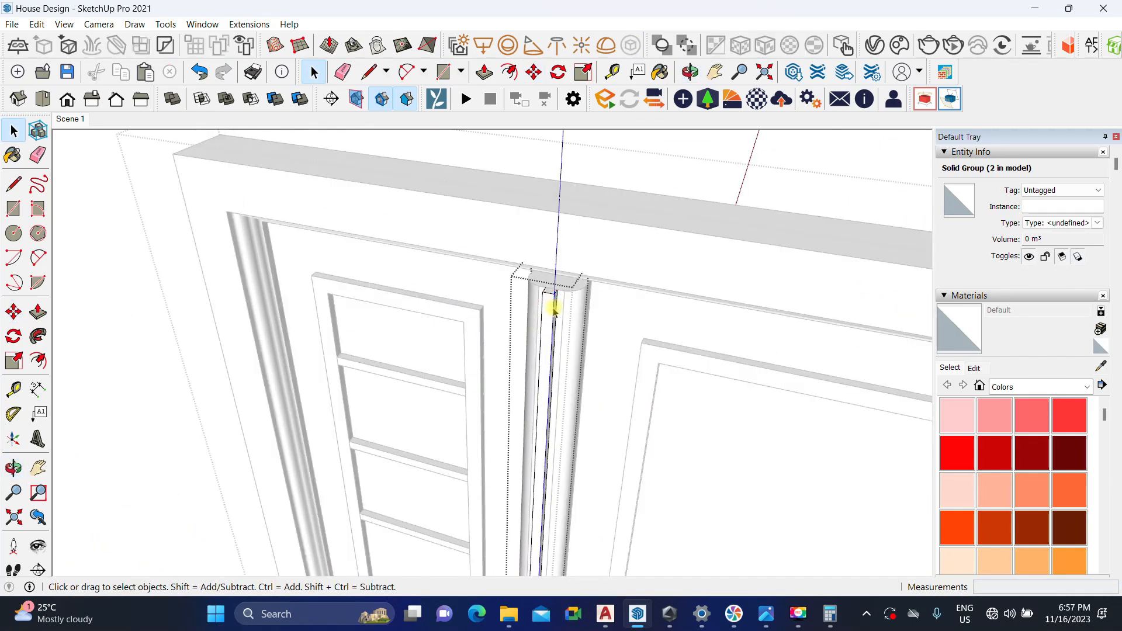
middle_click_drag(553, 307, 498, 368)
scroll(534, 308, "up", 3)
key("p")
left_click(533, 307)
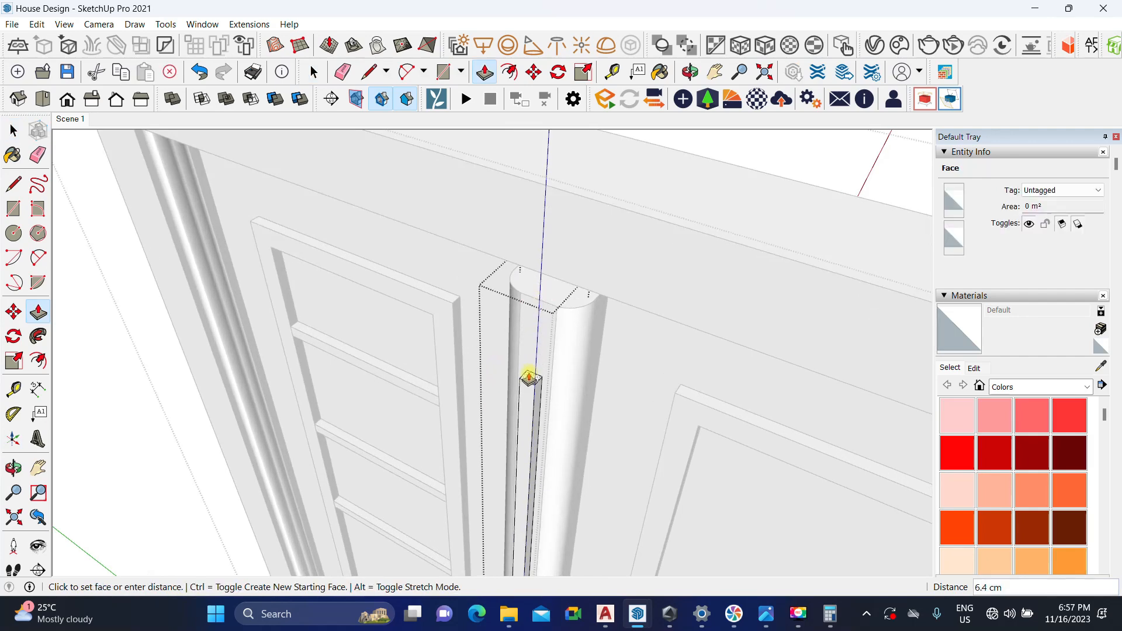
key("Return")
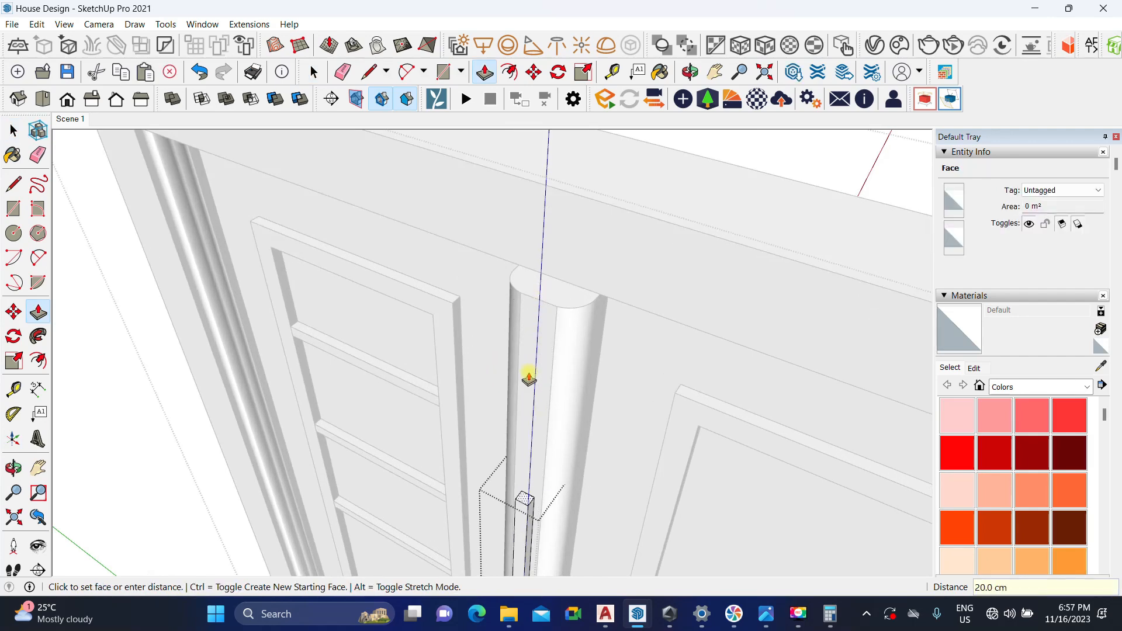
Step: Select the bar's top face and pull it back up 5 cm
key("space")
scroll(531, 353, "down", 2)
middle_click_drag(510, 511, 573, 305)
left_click_drag(542, 272, 631, 210)
scroll(578, 245, "up", 2)
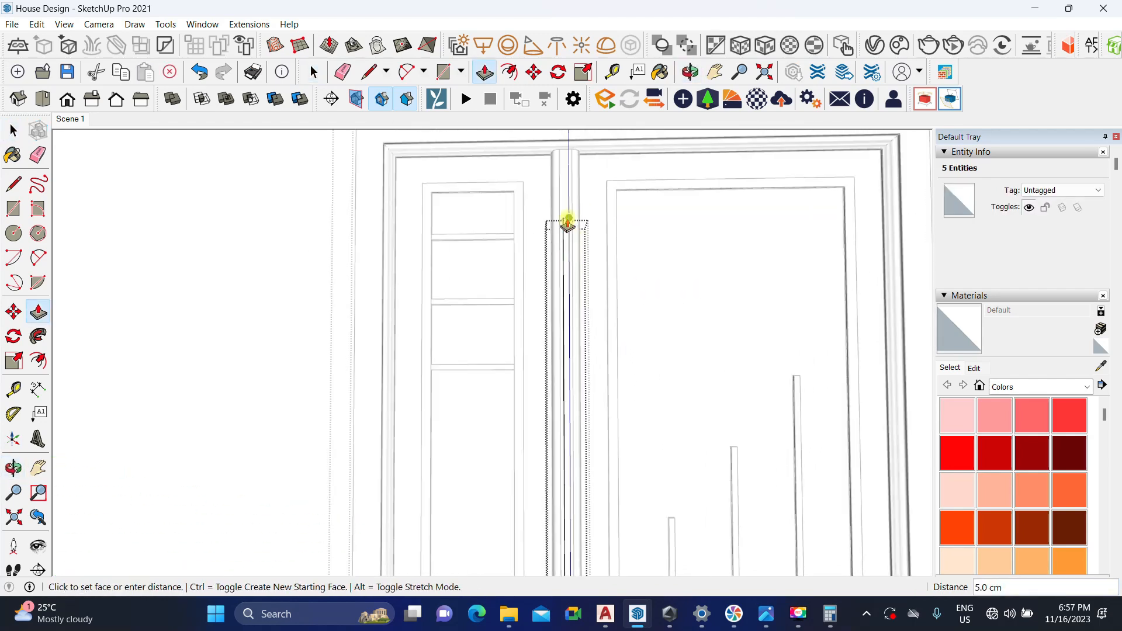
Step: Extend the bar's bottom face 96 cm down to the foot of the central strip
key("space")
scroll(586, 298, "down", 2)
middle_click_drag(586, 298, 543, 501)
key("p")
scroll(564, 495, "up", 3)
scroll(603, 438, "up", 2)
Step: Push the bar's bottom end up about 6.1 cm from the central strip's foot, following door.jpeg, and close the bar group
mouse_move(673, 618)
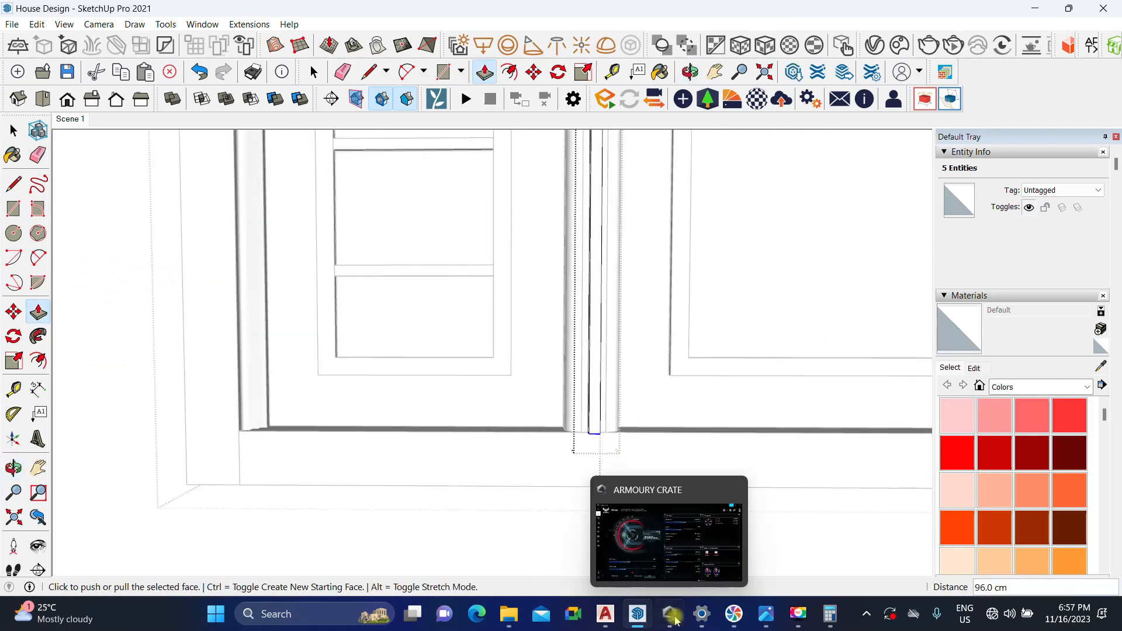
left_click(765, 615)
scroll(546, 266, "down", 3)
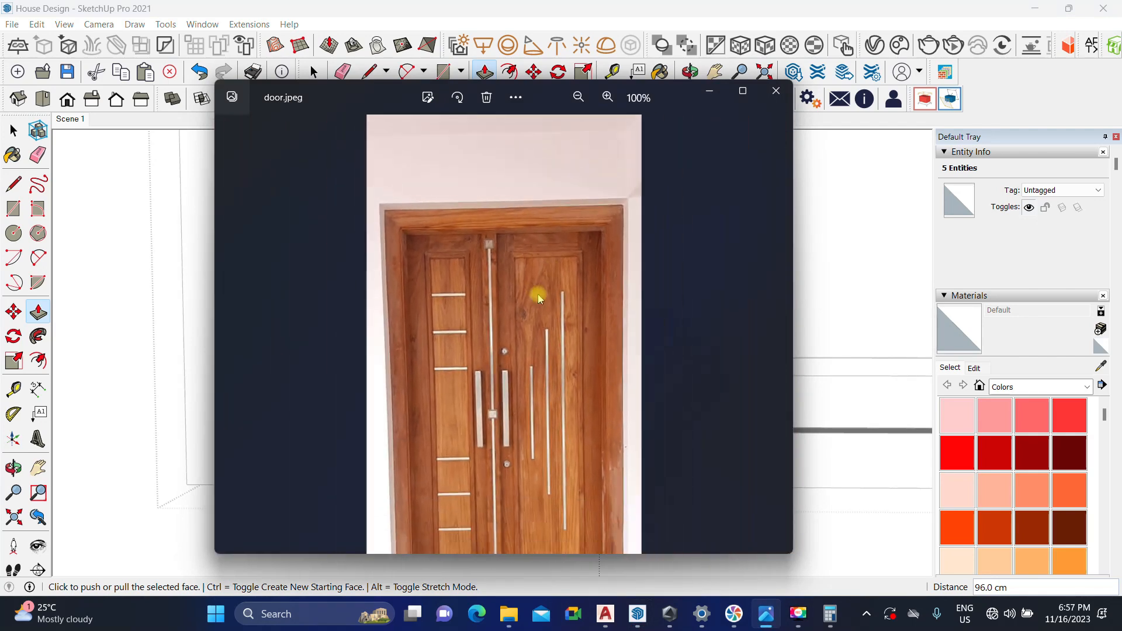
left_click(708, 91)
scroll(626, 450, "up", 4)
left_click(606, 447)
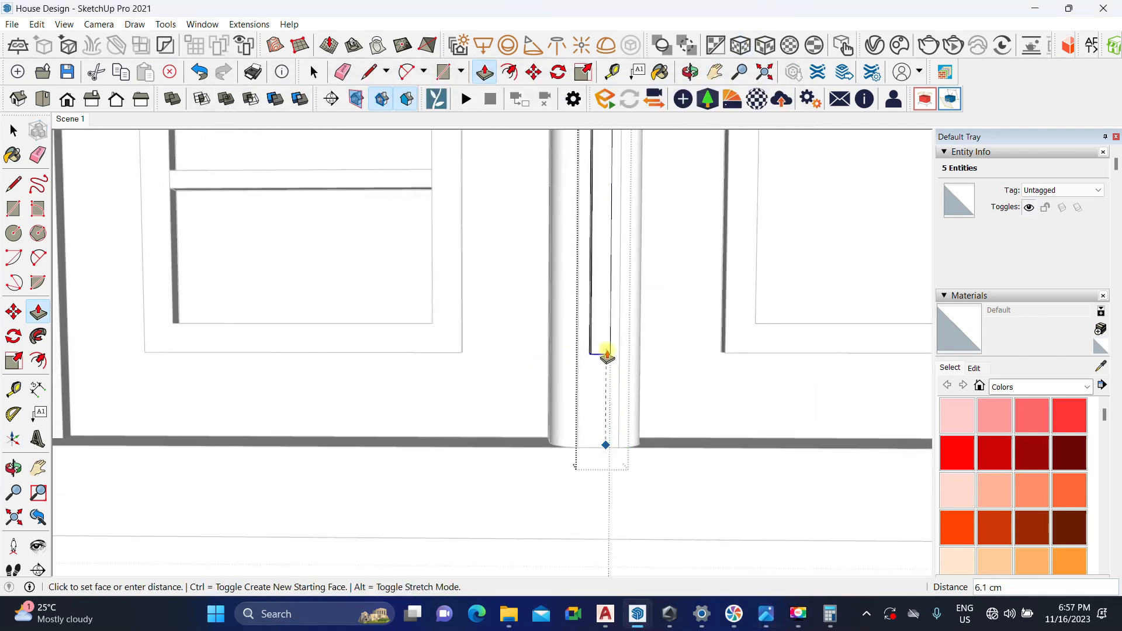
key("space")
scroll(598, 344, "down", 2)
middle_click_drag(616, 329, 498, 403)
scroll(500, 402, "down", 5)
middle_click_drag(505, 358, 513, 415)
key("Escape")
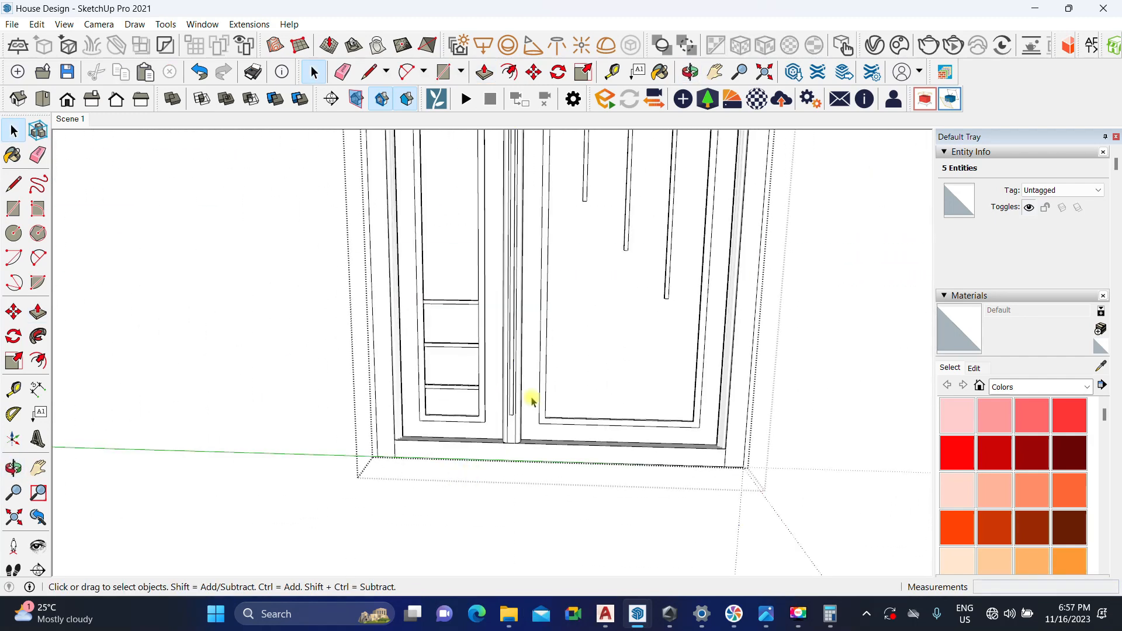
Step: Draw a rectangle about 2.2 cm by 2.7 cm on the central strip's flat front directly below the bar, group it and open the group
scroll(509, 432, "up", 6)
scroll(524, 275, "up", 6)
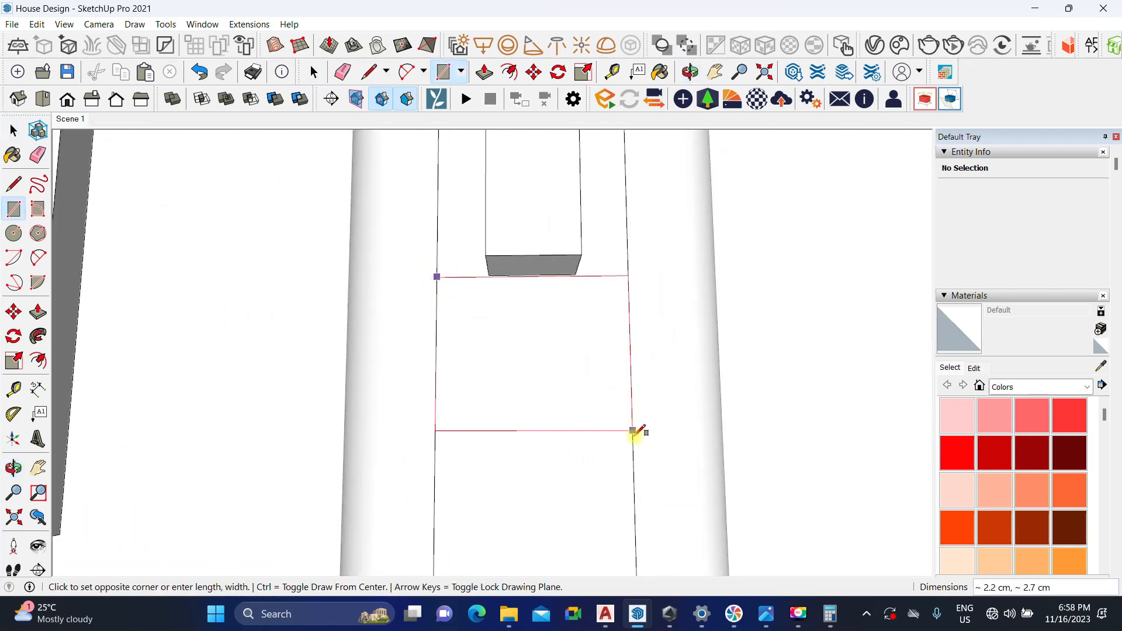
key("space")
middle_click_drag(632, 440, 531, 368)
double_click(531, 368)
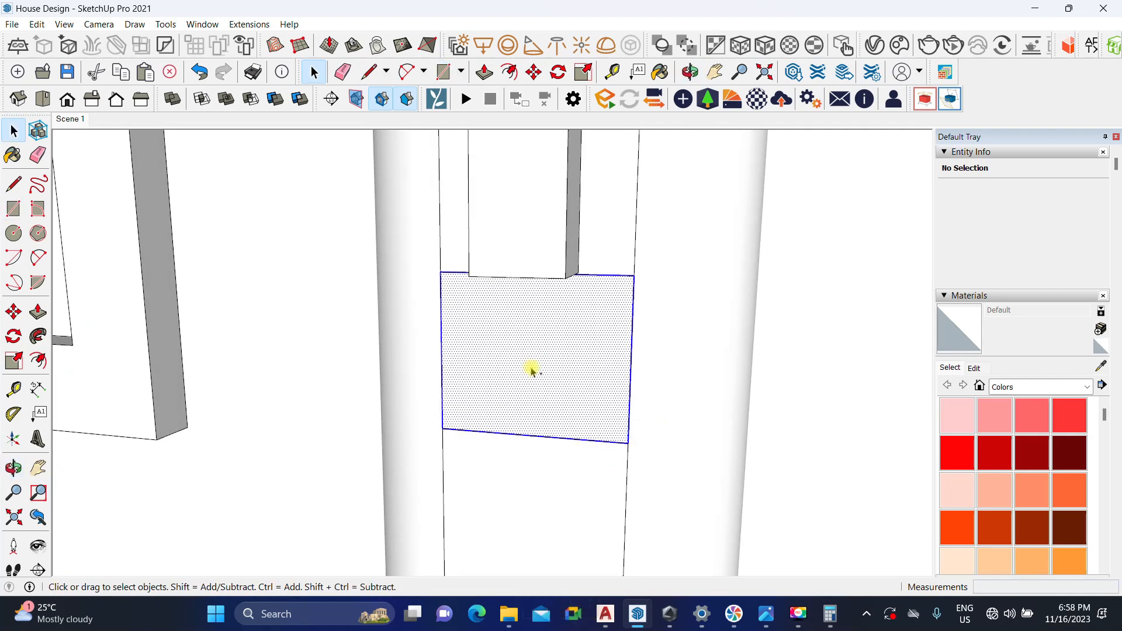
key("ctrl+g")
double_click(532, 371)
Step: Extrude the rectangle about 0.8 cm to the bar's front face and group the resulting block with the bar
key("p")
left_click(533, 357)
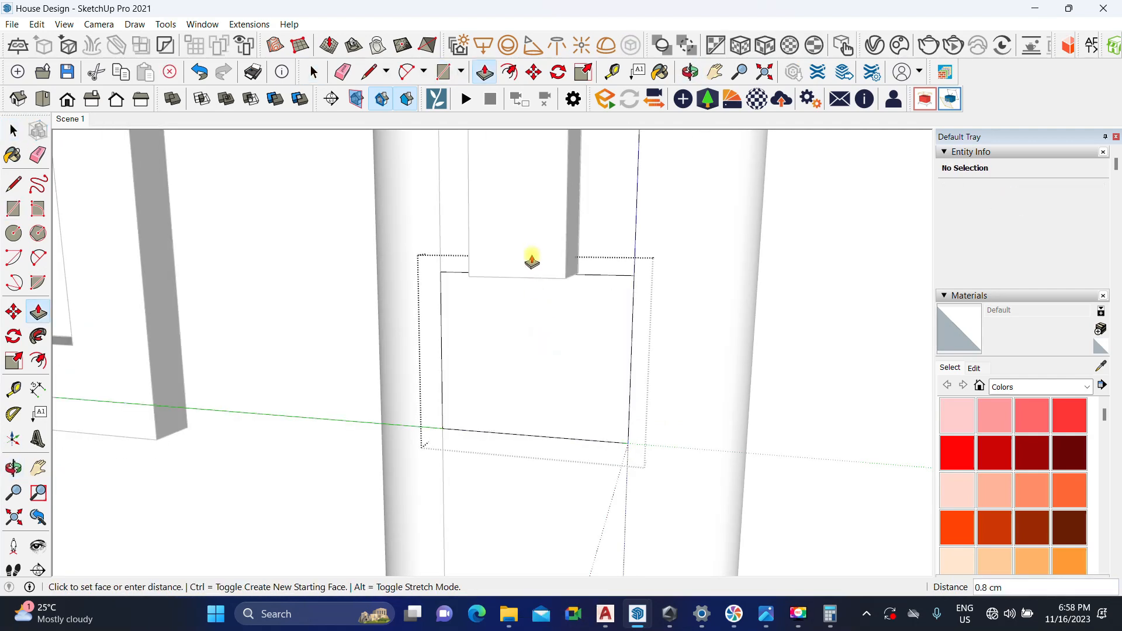
left_click(526, 230)
key("space")
middle_click_drag(526, 230, 595, 411)
left_click(595, 411)
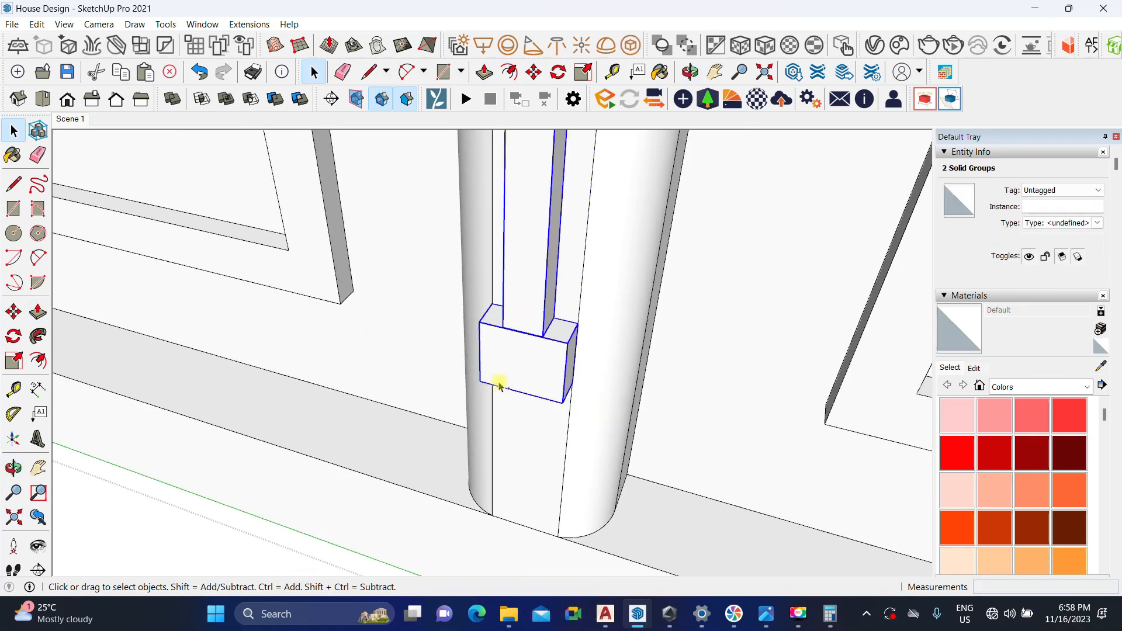
key("ctrl+g")
Step: Open the block inside the new group and adjust its top face to the bar's lower front corner
double_click(509, 354)
left_click(522, 379)
scroll(504, 380, "up", 2)
scroll(545, 292, "up", 4)
middle_click_drag(569, 347, 632, 309)
left_click(634, 299)
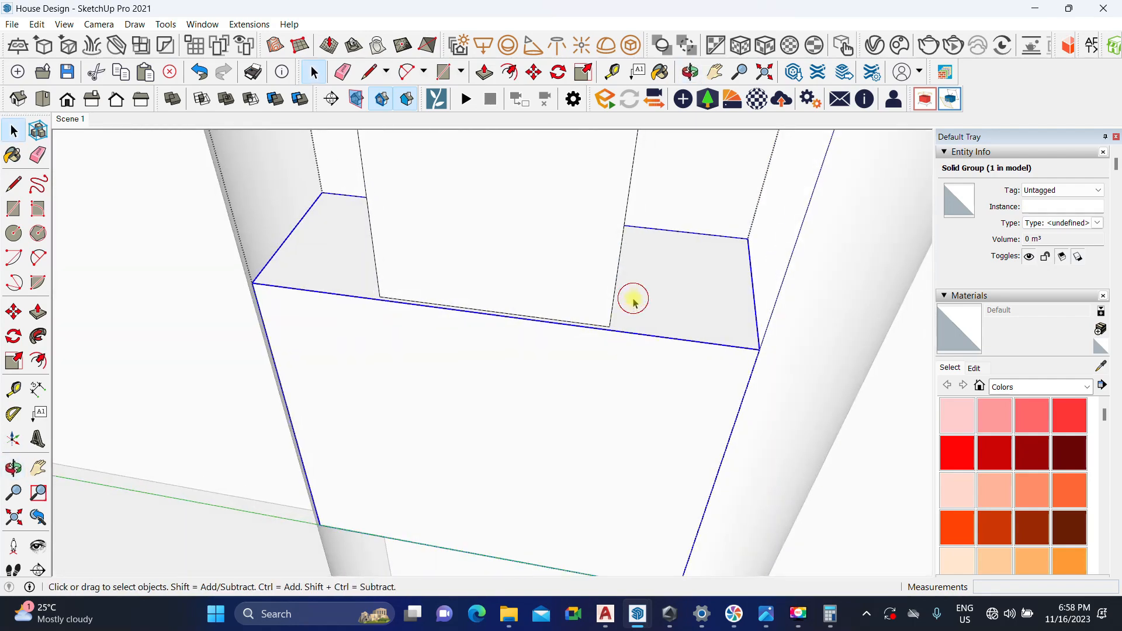
double_click(633, 299)
scroll(618, 321, "up", 2)
key("p")
left_click(620, 303)
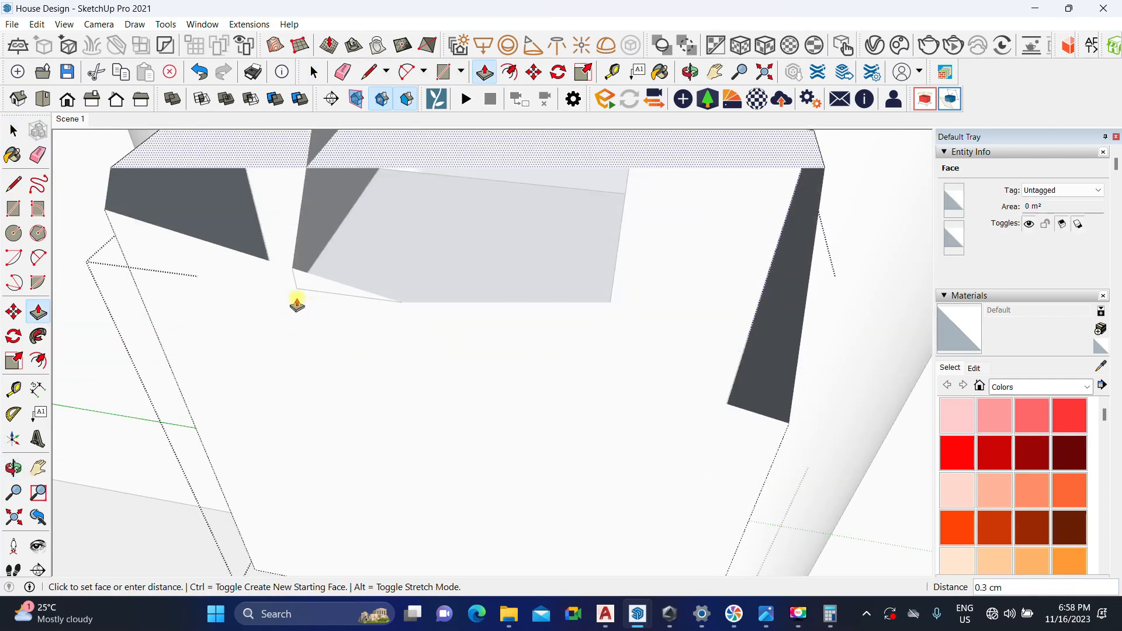
left_click(300, 293)
key("space")
Step: Copy the end block straight up along the central strip to the bar's top end
scroll(353, 303, "down", 3)
scroll(448, 395, "down", 2)
scroll(459, 397, "up", 3)
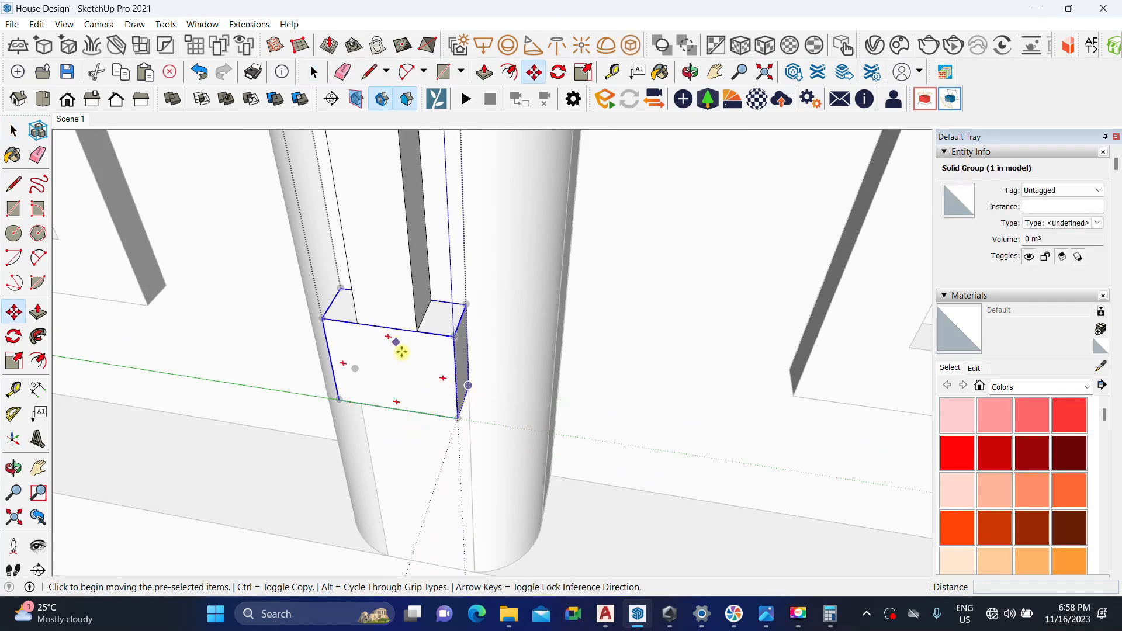
left_click(400, 409)
key("ctrl")
scroll(428, 371, "down", 6)
middle_click_drag(431, 303, 454, 567)
scroll(453, 566, "down", 4)
middle_click_drag(453, 418, 431, 275)
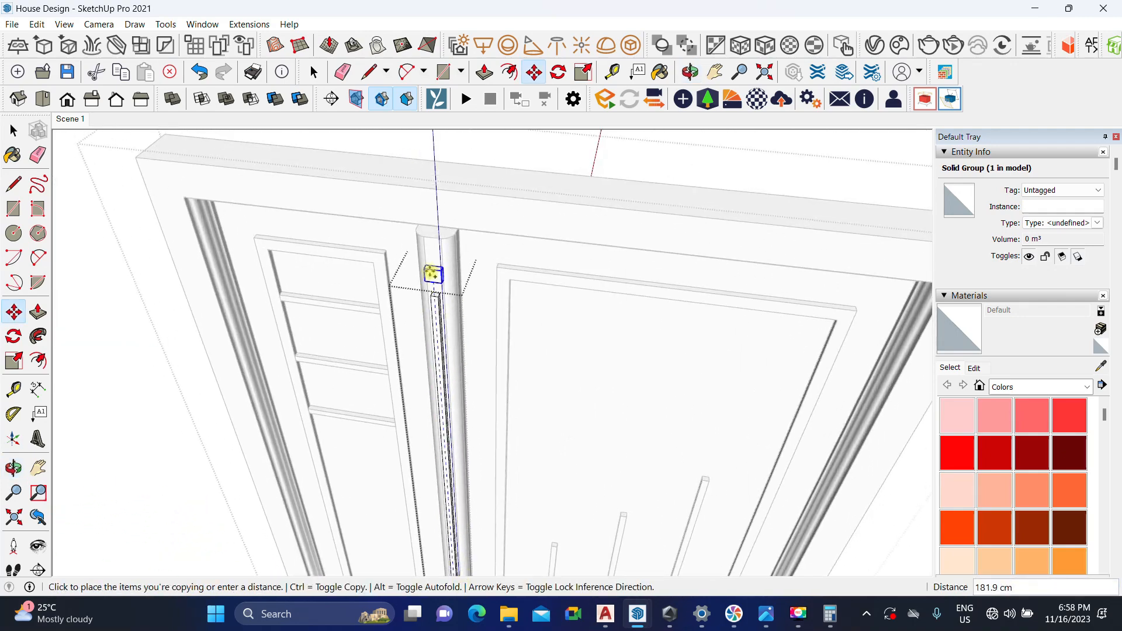
scroll(440, 295, "up", 4)
left_click(433, 310)
key("space")
scroll(443, 352, "down", 3)
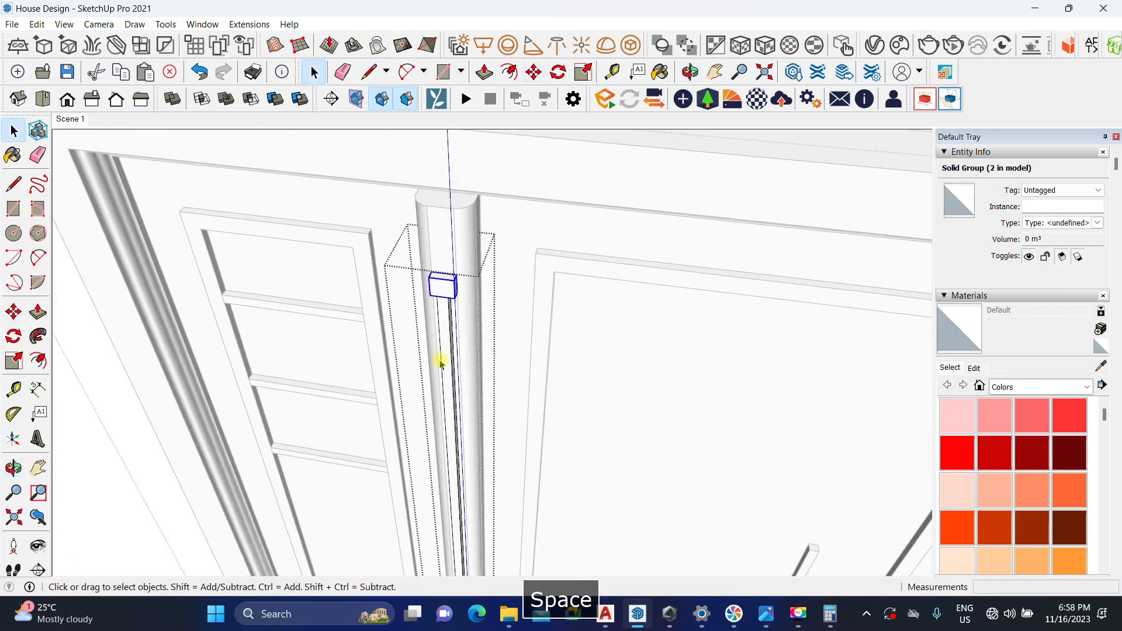
Step: Close the open groups and examine the whole door with its central bar and end blocks
scroll(530, 195, "down", 2)
scroll(446, 211, "up", 1)
scroll(447, 213, "down", 4)
middle_click_drag(481, 304, 468, 166)
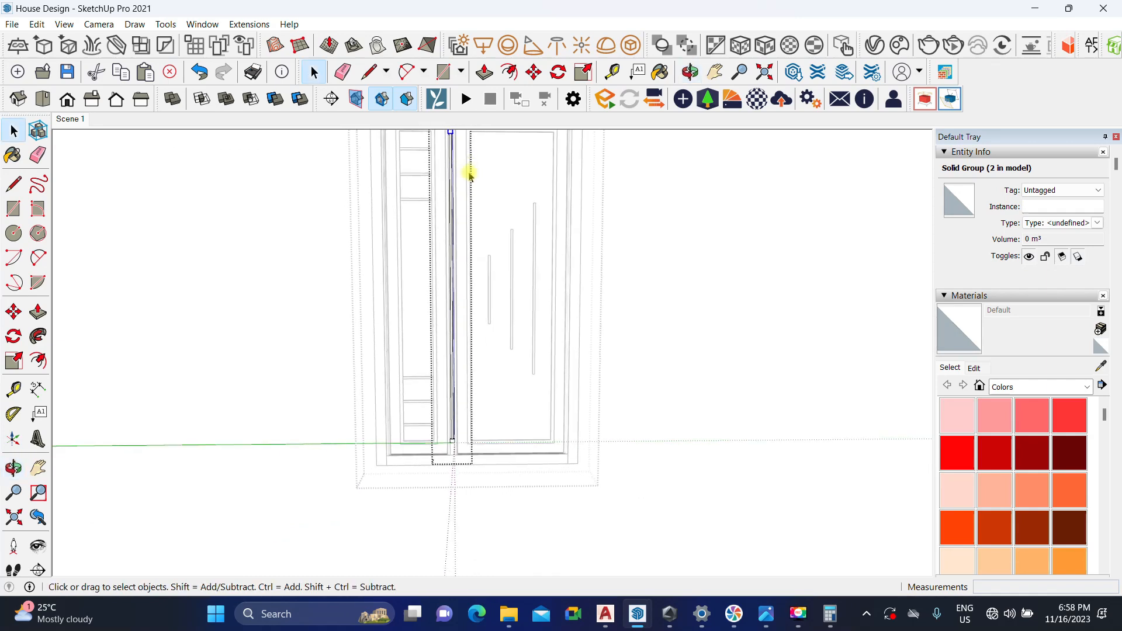
left_click(597, 327)
middle_click_drag(513, 299, 543, 395)
scroll(470, 306, "up", 1)
scroll(545, 395, "down", 1)
scroll(655, 368, "down", 1)
left_click(703, 353)
middle_click_drag(703, 353, 583, 457)
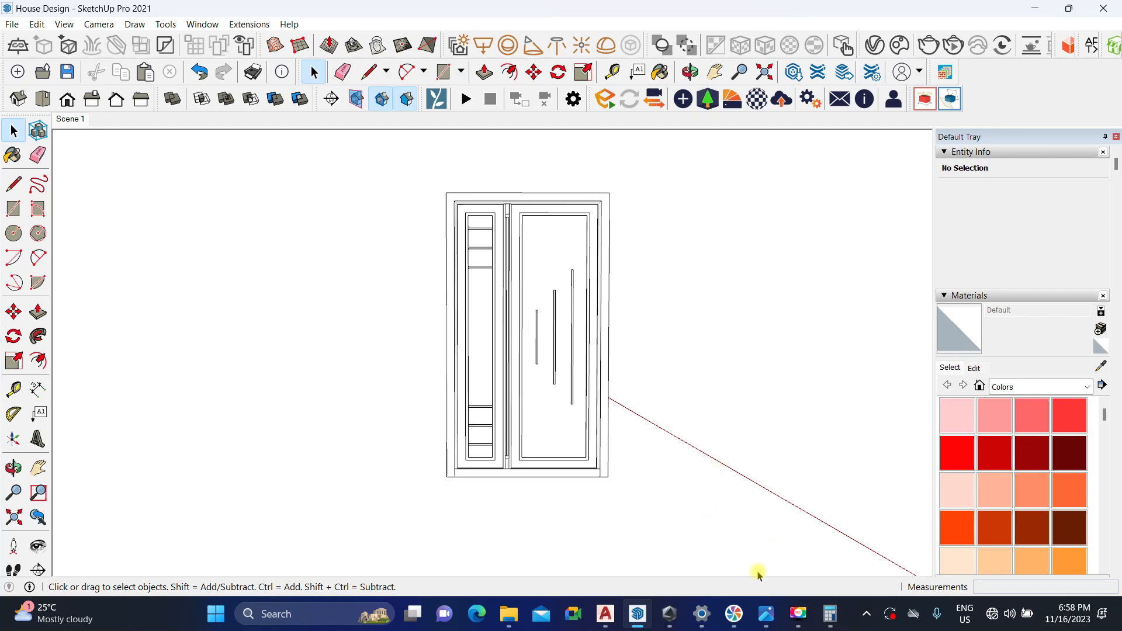
Step: Check the door.jpeg reference and copy the bar's upper end block straight down about 88 cm to the middle of the bar
left_click(765, 613)
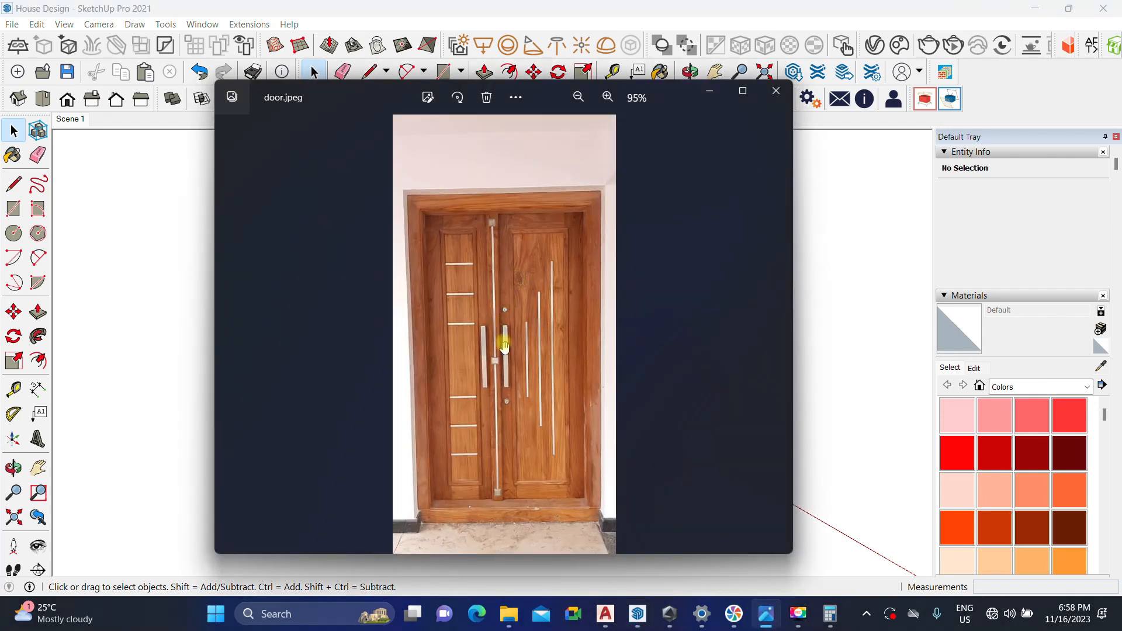
left_click(719, 96)
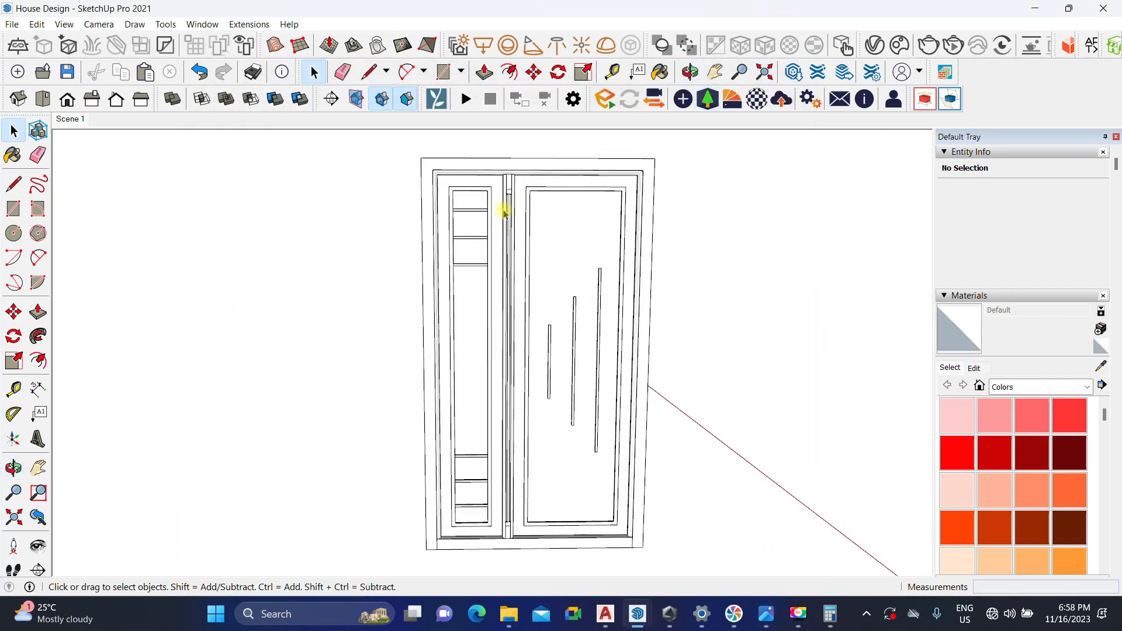
scroll(511, 193, "up", 2)
scroll(511, 193, "up", 6)
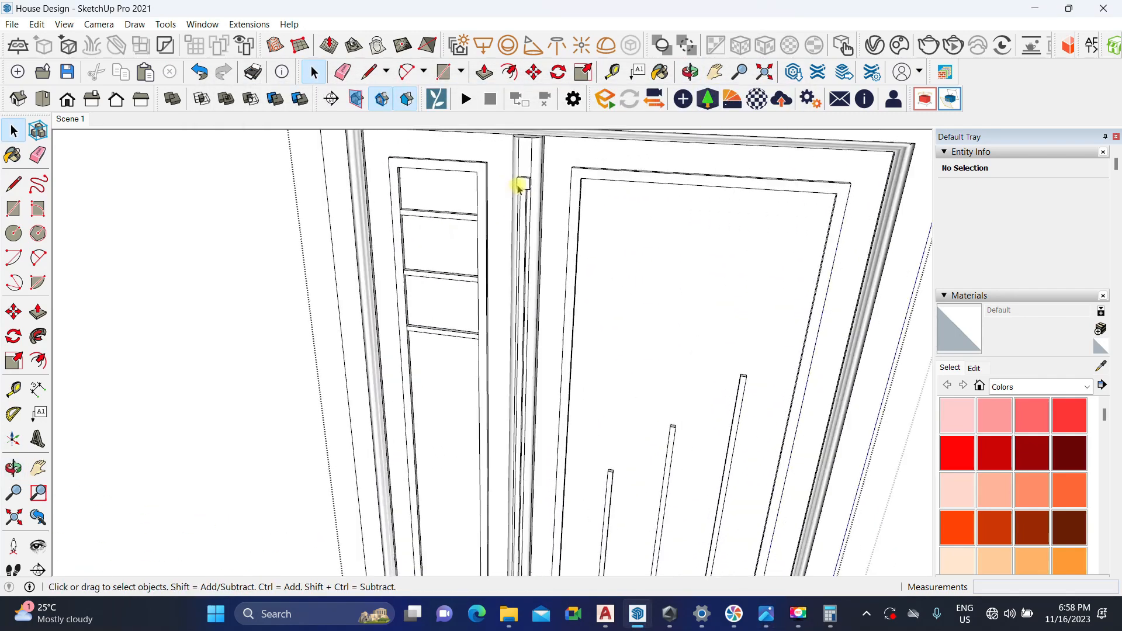
double_click(525, 183)
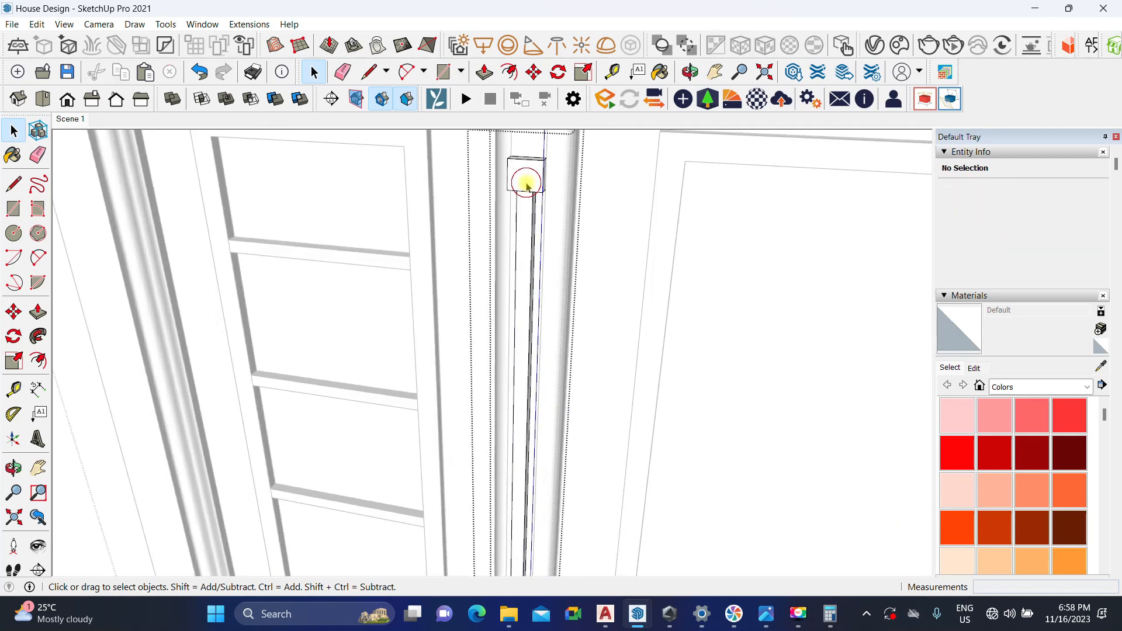
left_click(518, 211)
key("m")
scroll(520, 193, "down", 4)
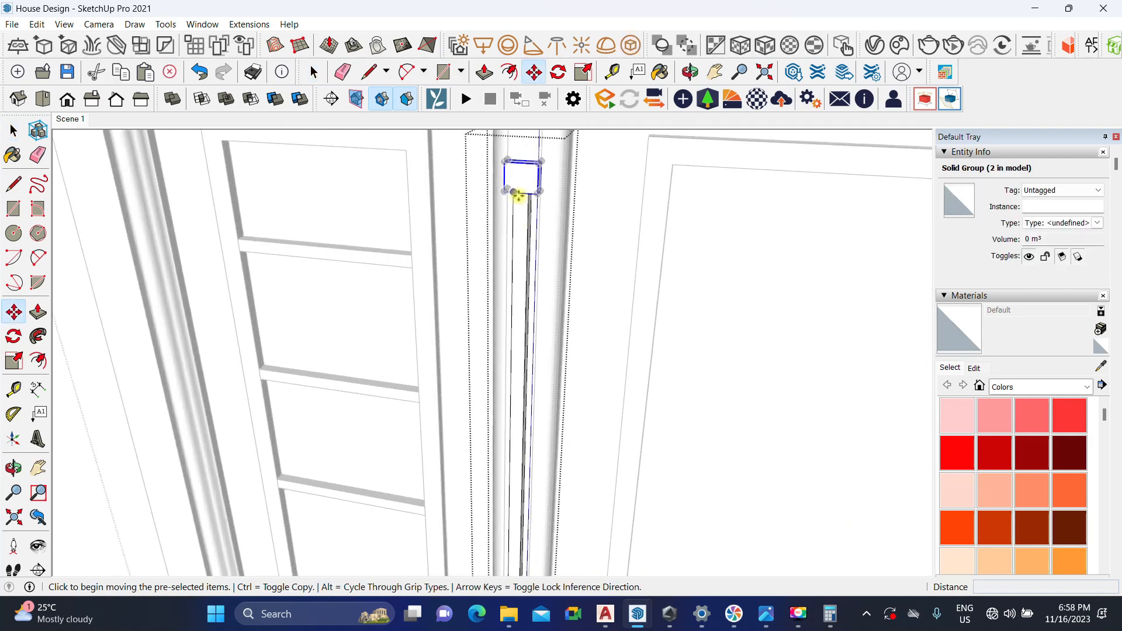
left_click(524, 195)
key("ctrl")
middle_click_drag(529, 369, 578, 466)
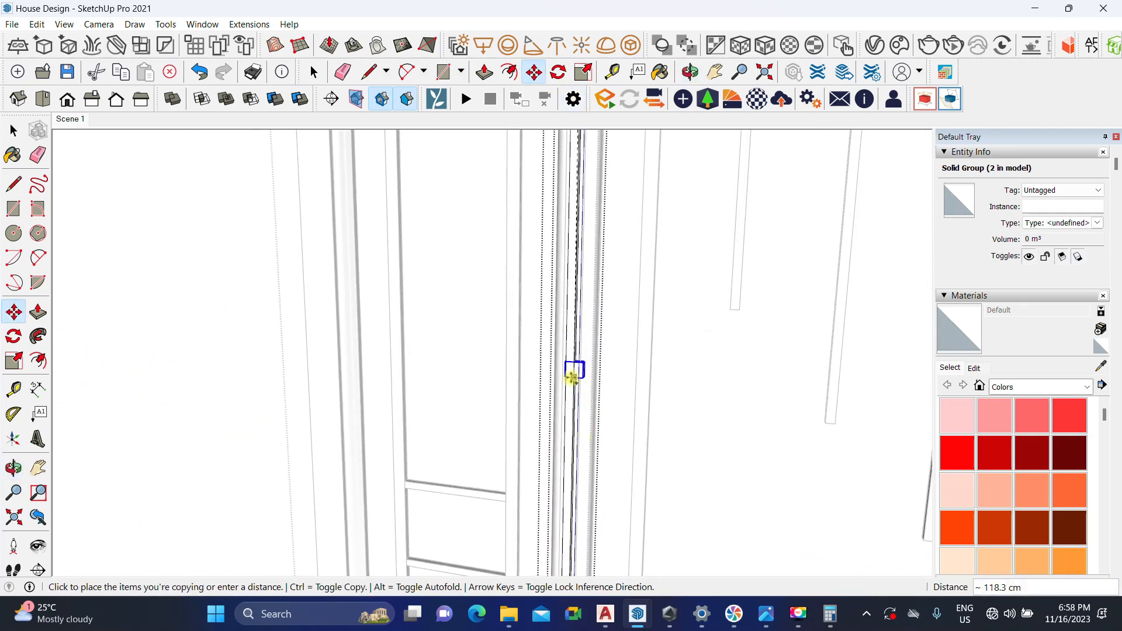
scroll(571, 402, "down", 2)
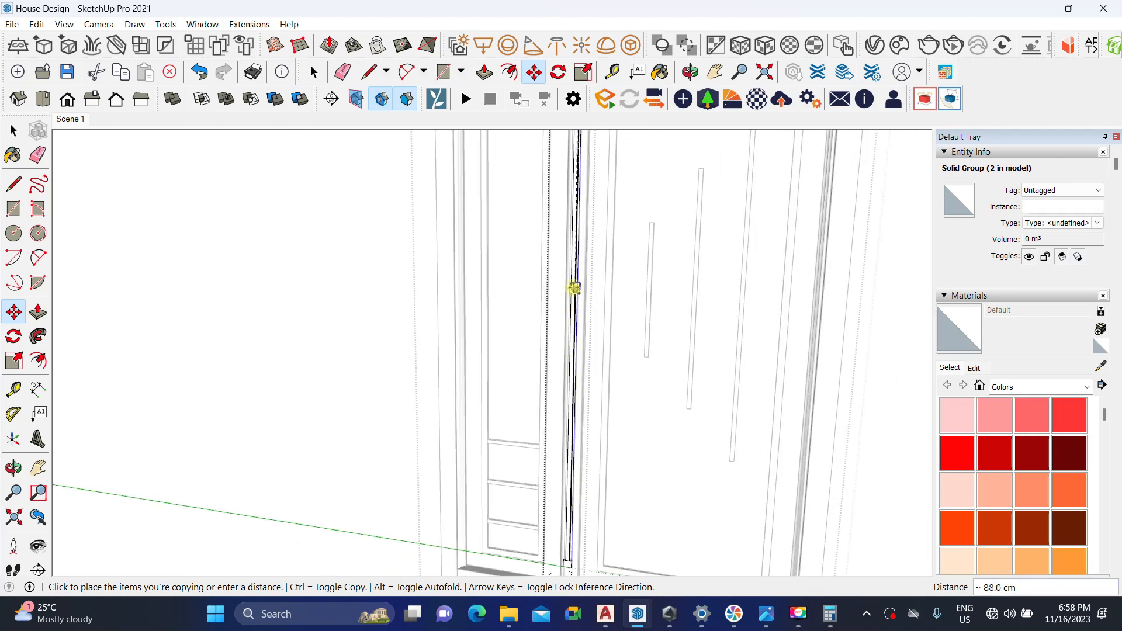
left_click(575, 288)
Step: Move the middle block about 1.3 cm sideways on the central bar
scroll(574, 287, "up", 5)
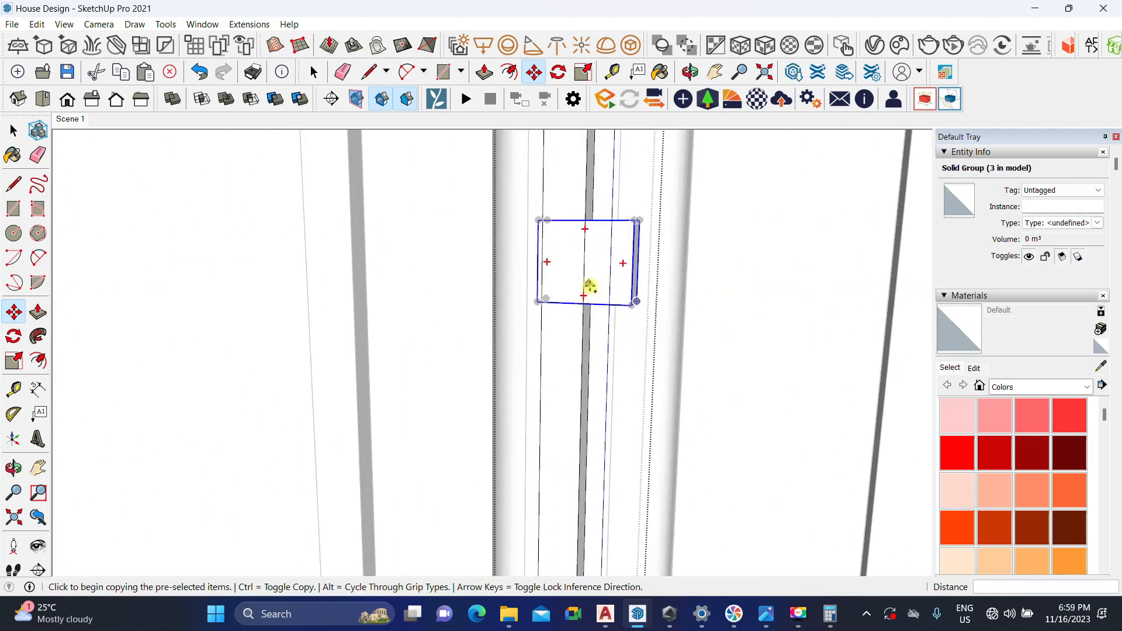
scroll(589, 285, "up", 2)
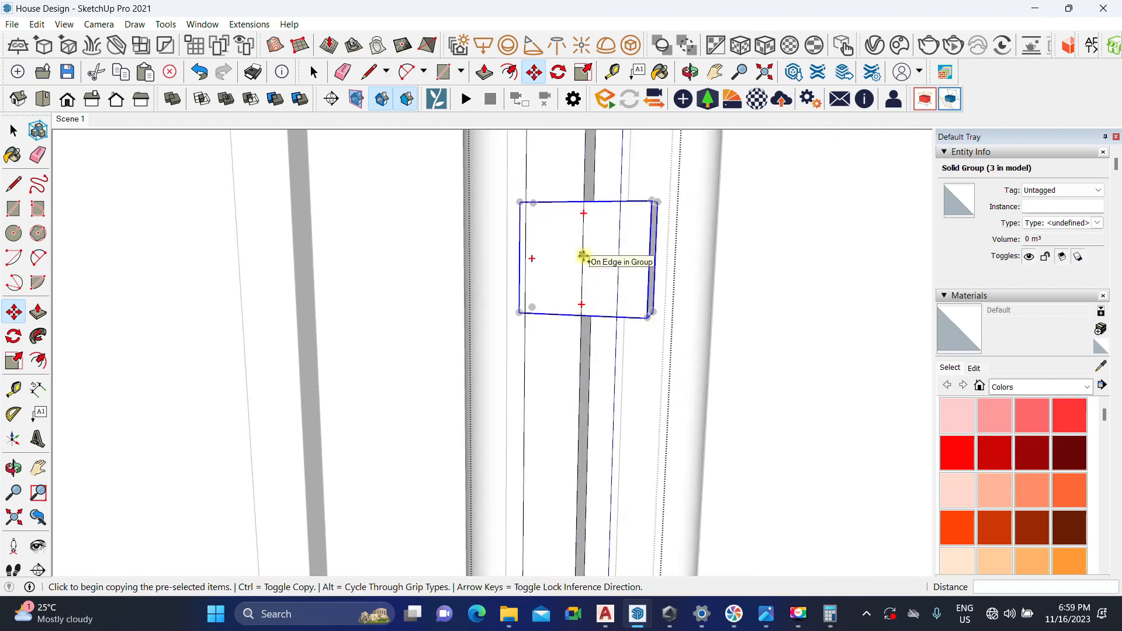
left_click(647, 258)
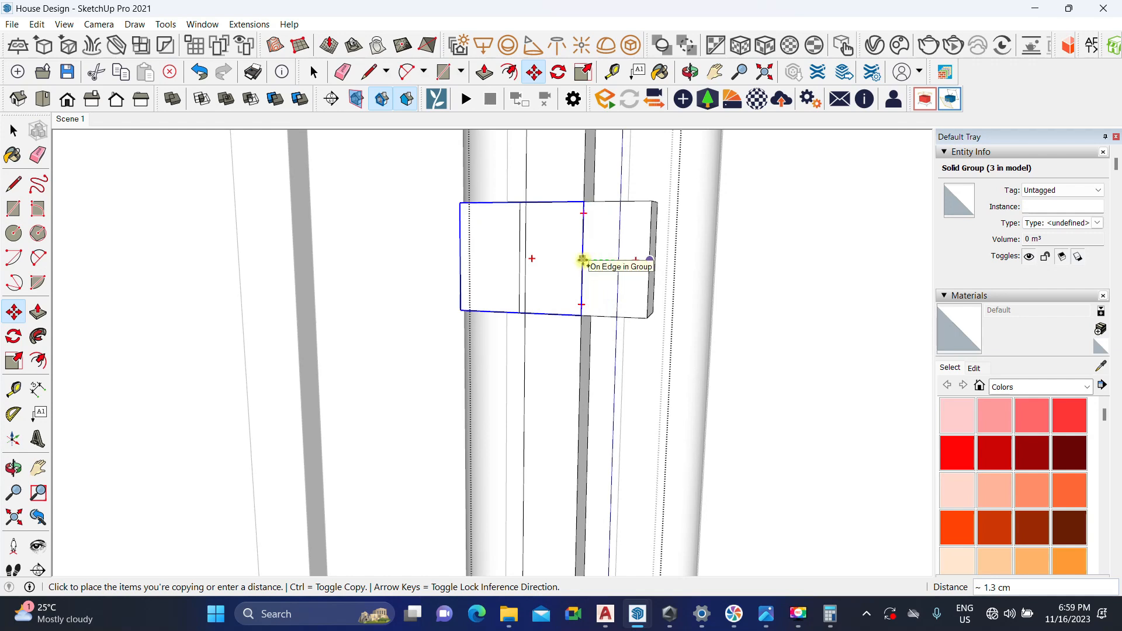
key("Escape")
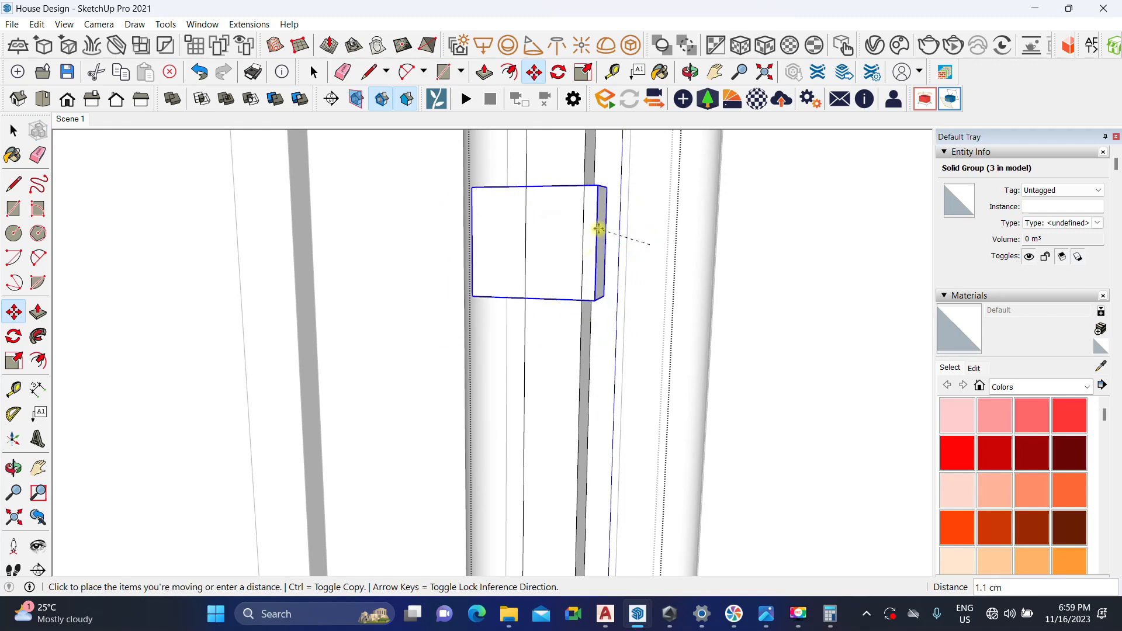
left_click(584, 242)
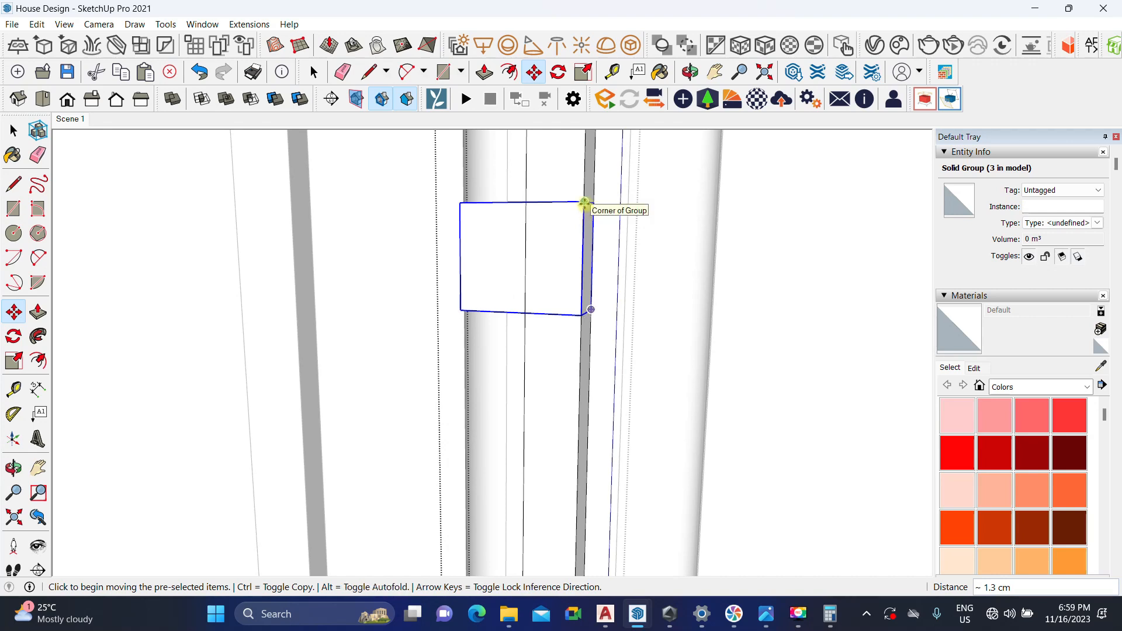
left_click(581, 261)
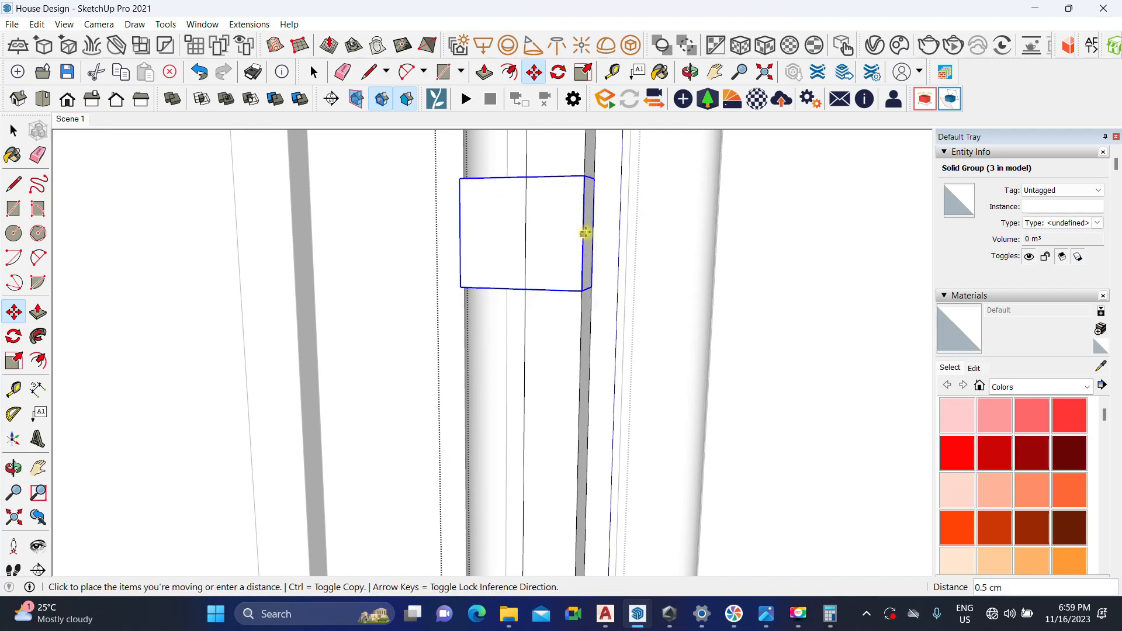
key("space")
Step: Measure the distances from the middle block to the lower and upper end blocks
scroll(582, 257, "down", 2)
middle_click_drag(586, 290, 653, 378)
scroll(595, 313, "down", 8)
scroll(556, 330, "down", 3)
middle_click_drag(564, 368, 591, 215)
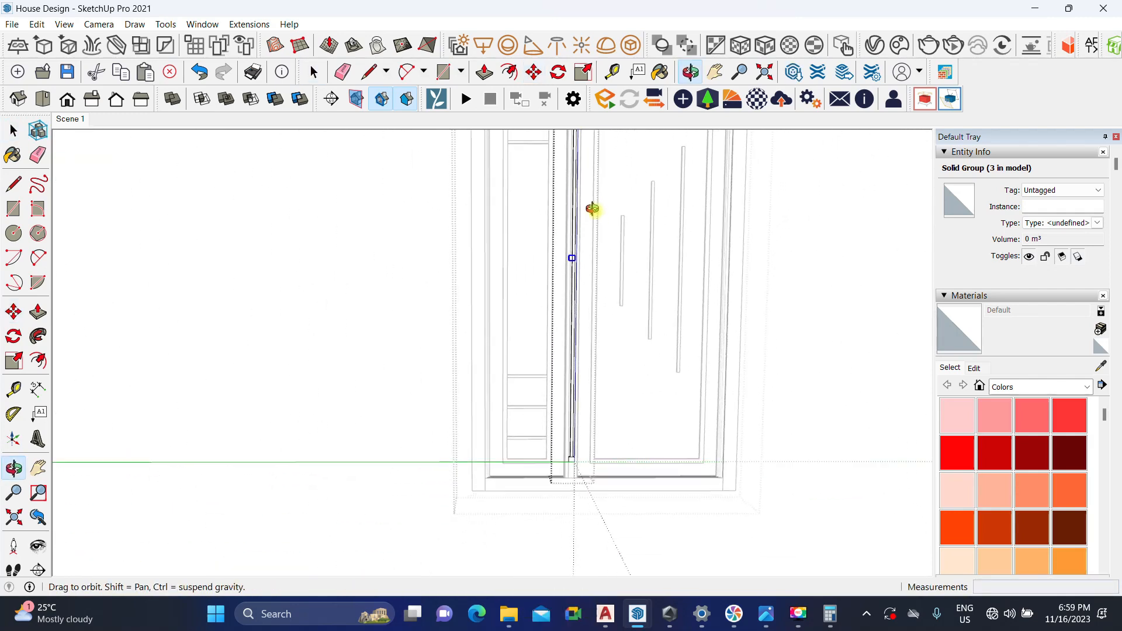
scroll(555, 283, "down", 3)
middle_click_drag(551, 309, 553, 415, "shift")
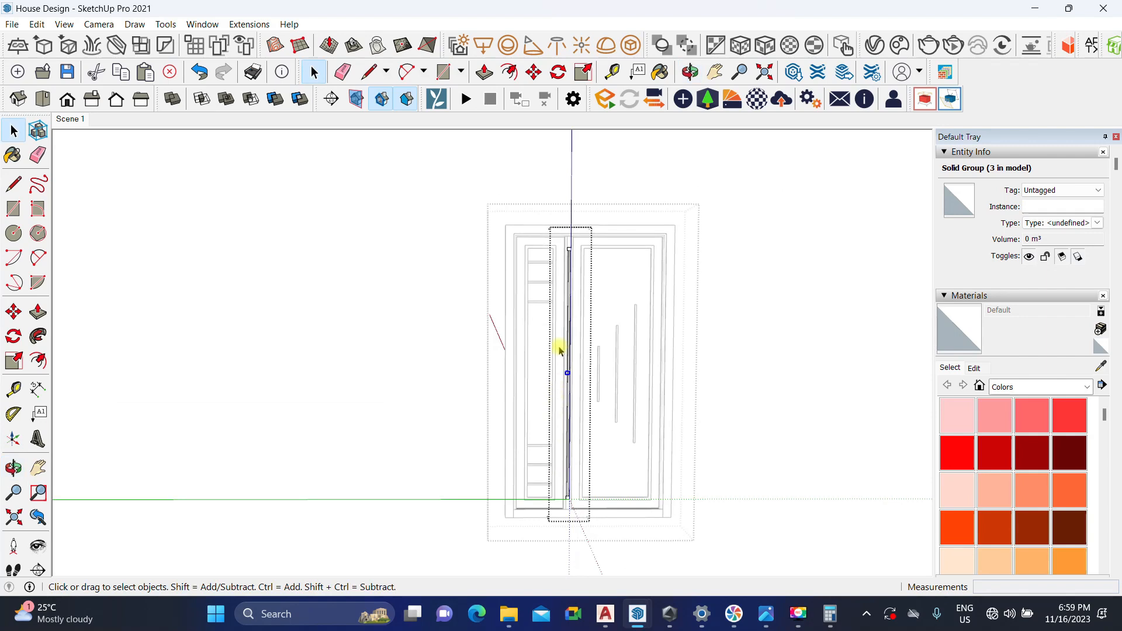
scroll(559, 351, "down", 1)
scroll(561, 459, "up", 5)
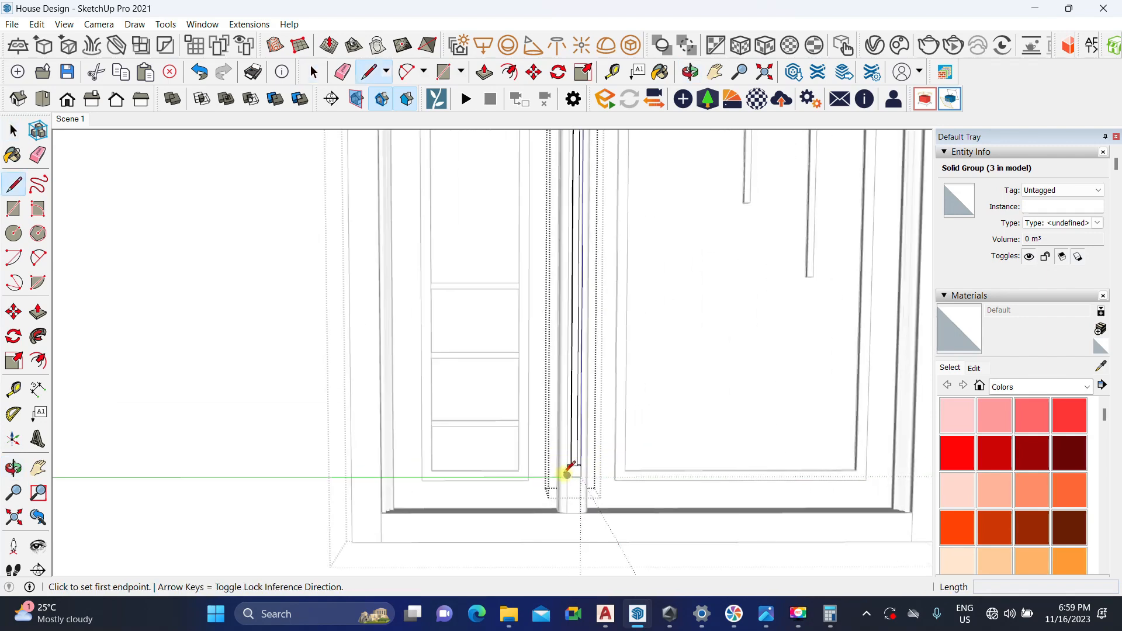
left_click(567, 464)
scroll(548, 538, "down", 1)
scroll(555, 268, "up", 6)
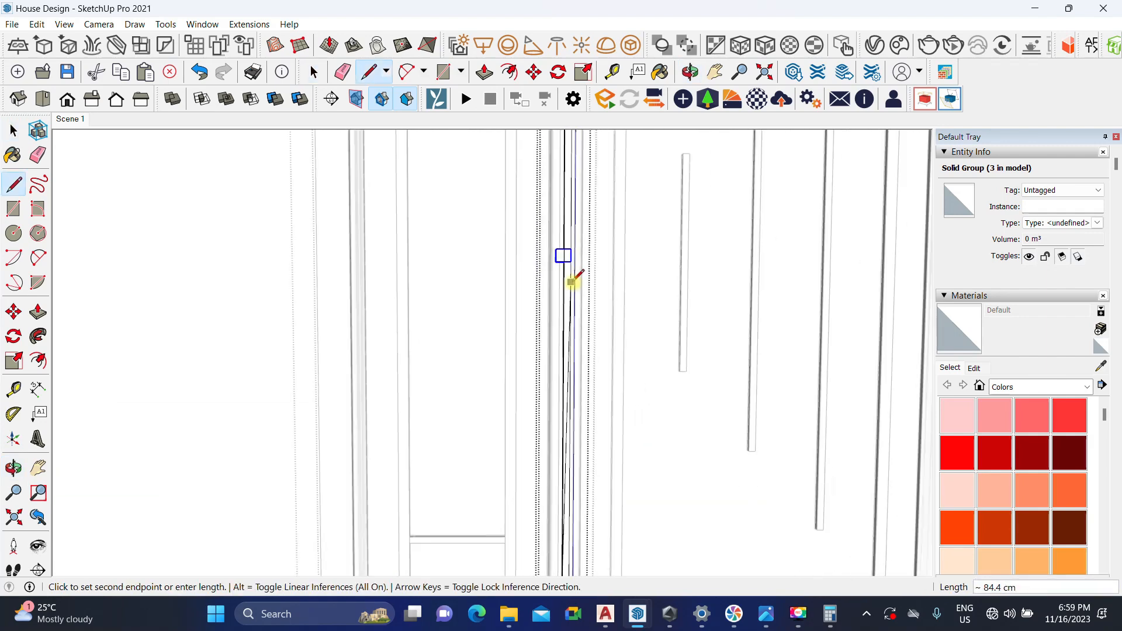
scroll(555, 258, "up", 1)
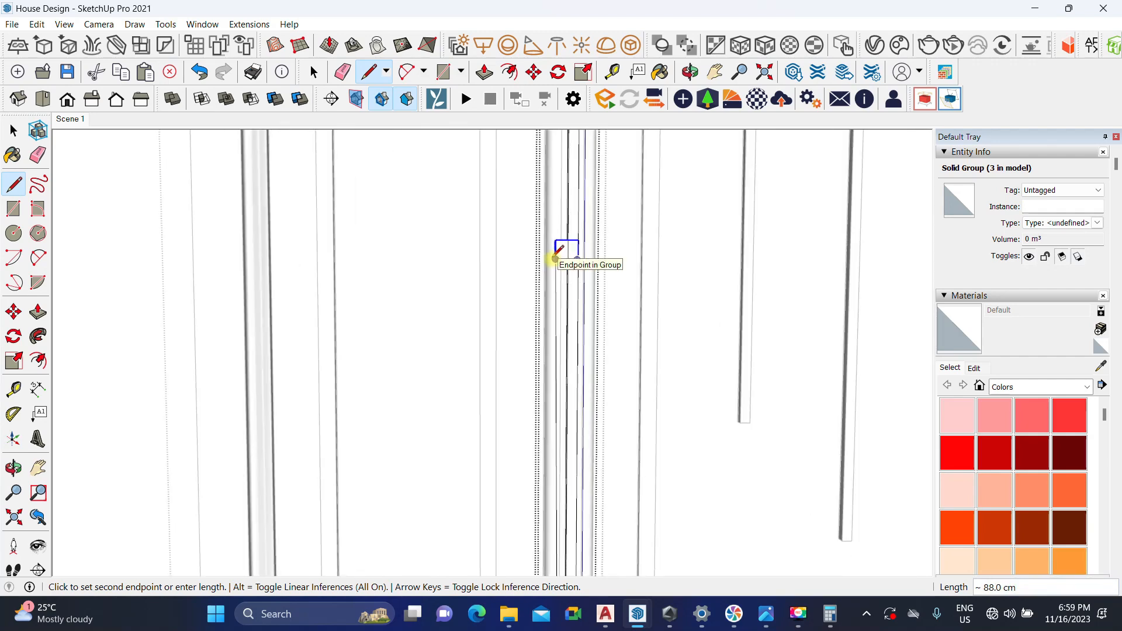
scroll(548, 322, "down", 3)
key("Escape")
scroll(552, 304, "up", 4)
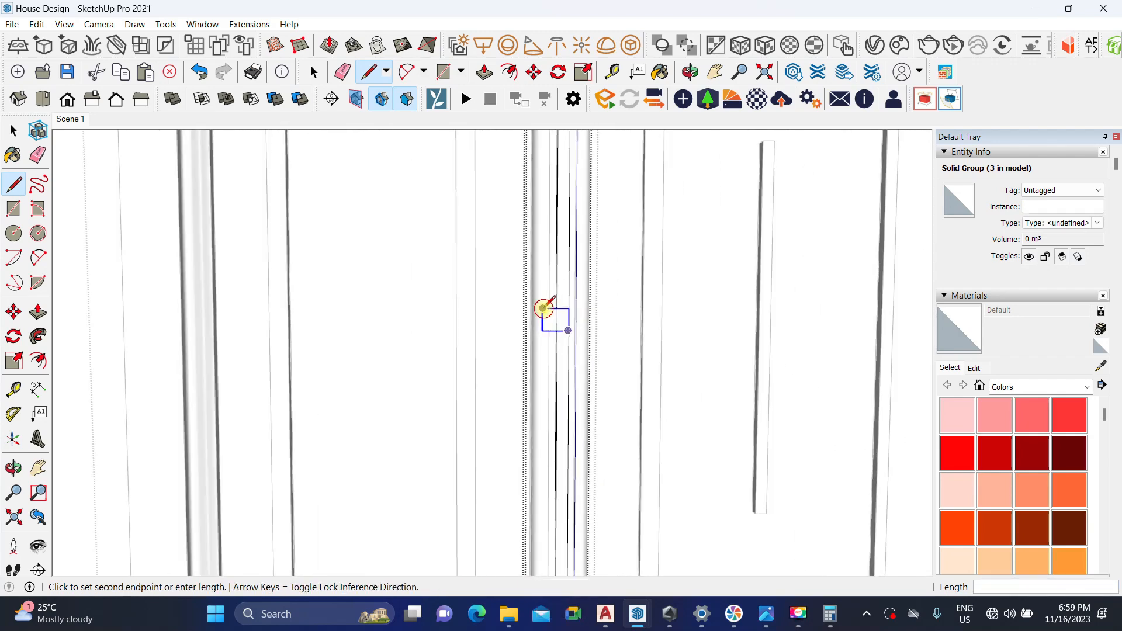
left_click(543, 308)
scroll(556, 338, "down", 4)
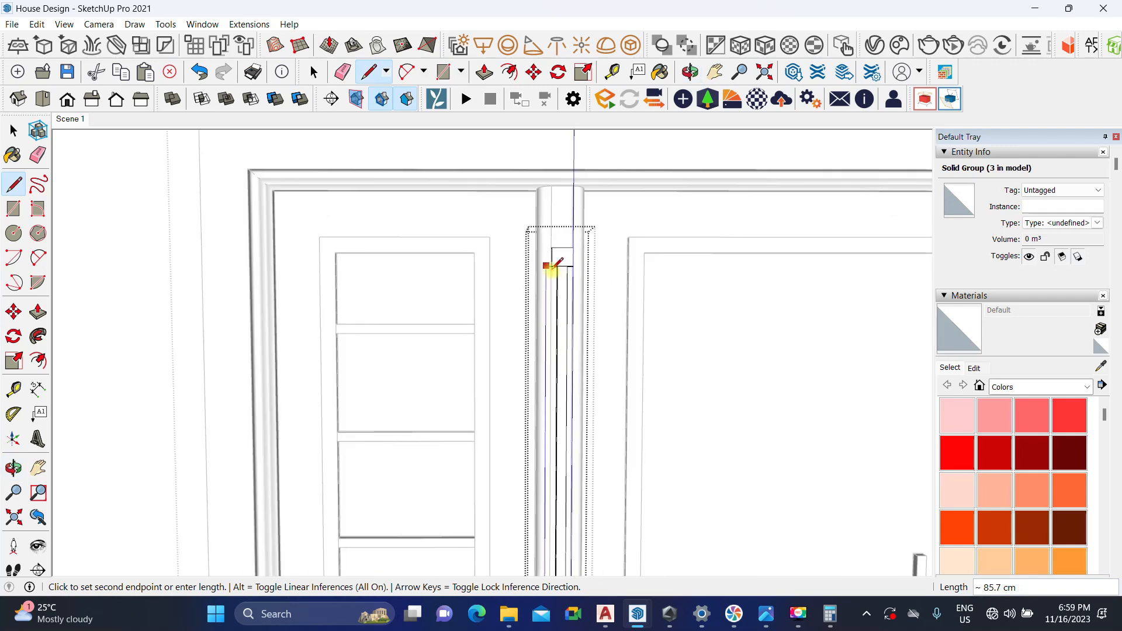
key("space")
scroll(526, 310, "up", 6)
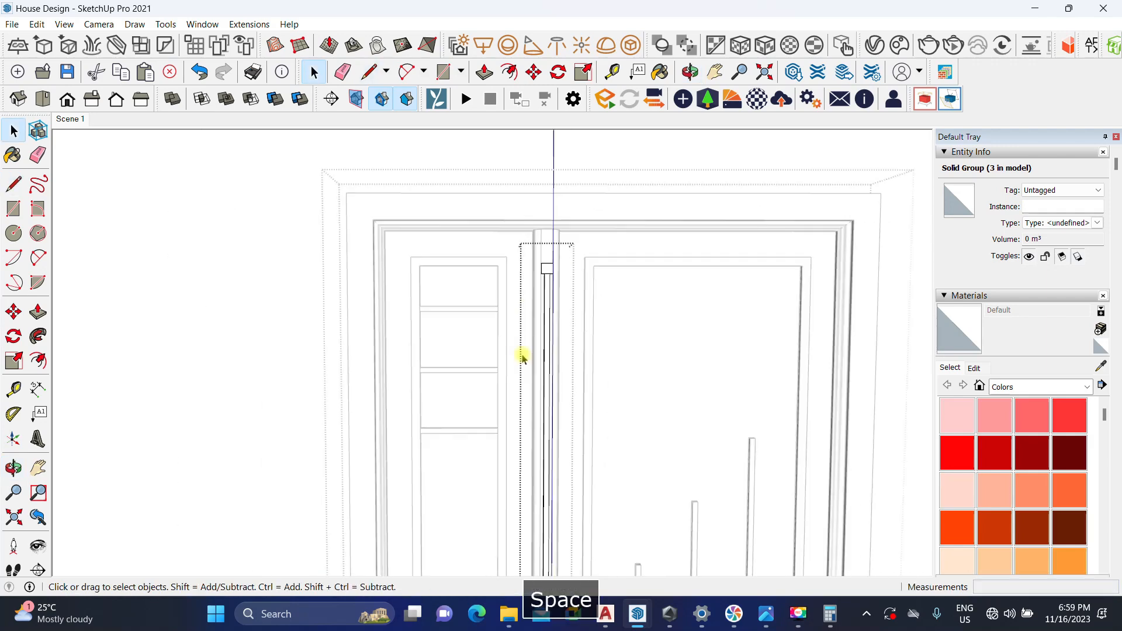
Step: Shift the middle block about 0.7 cm sideways so that it straddles the central bar
scroll(548, 524, "up", 4)
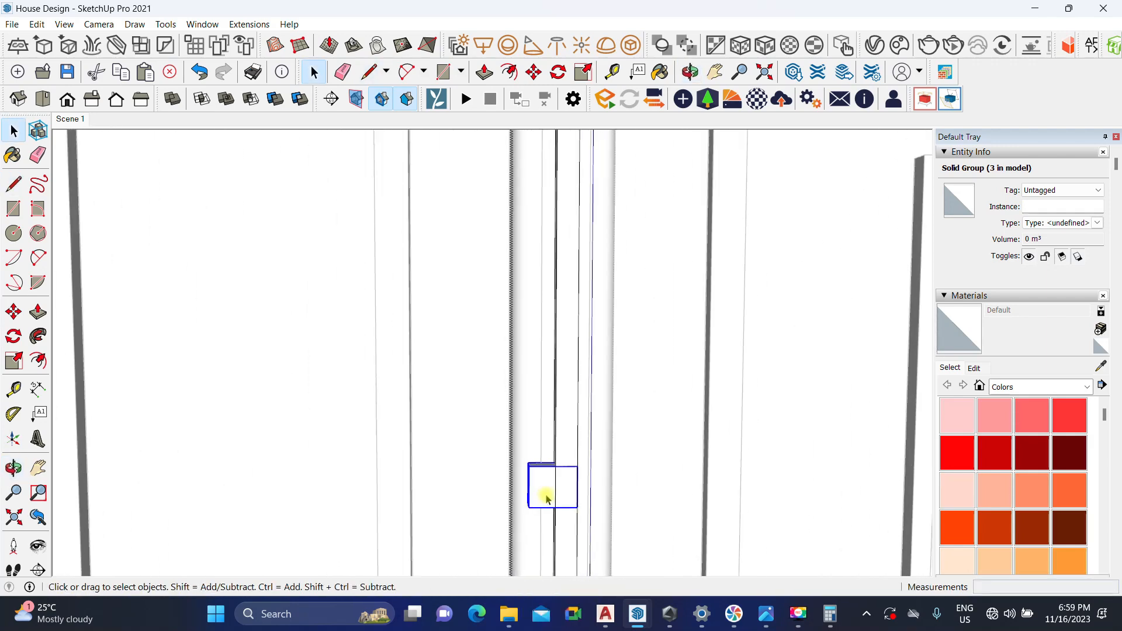
key("m")
scroll(549, 496, "up", 3)
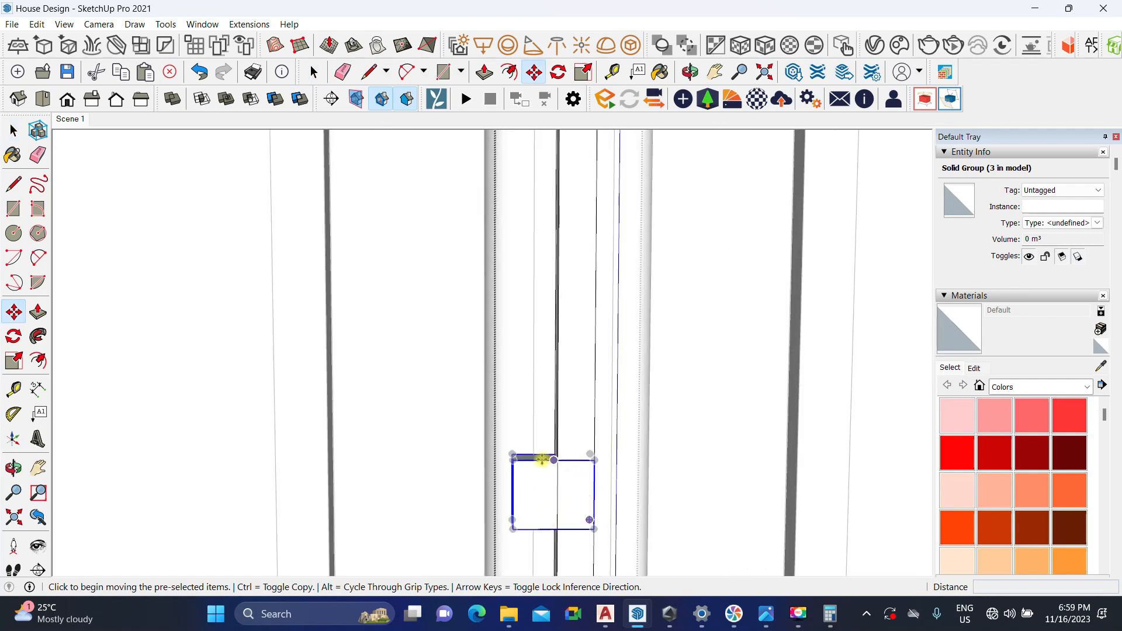
left_click(535, 459)
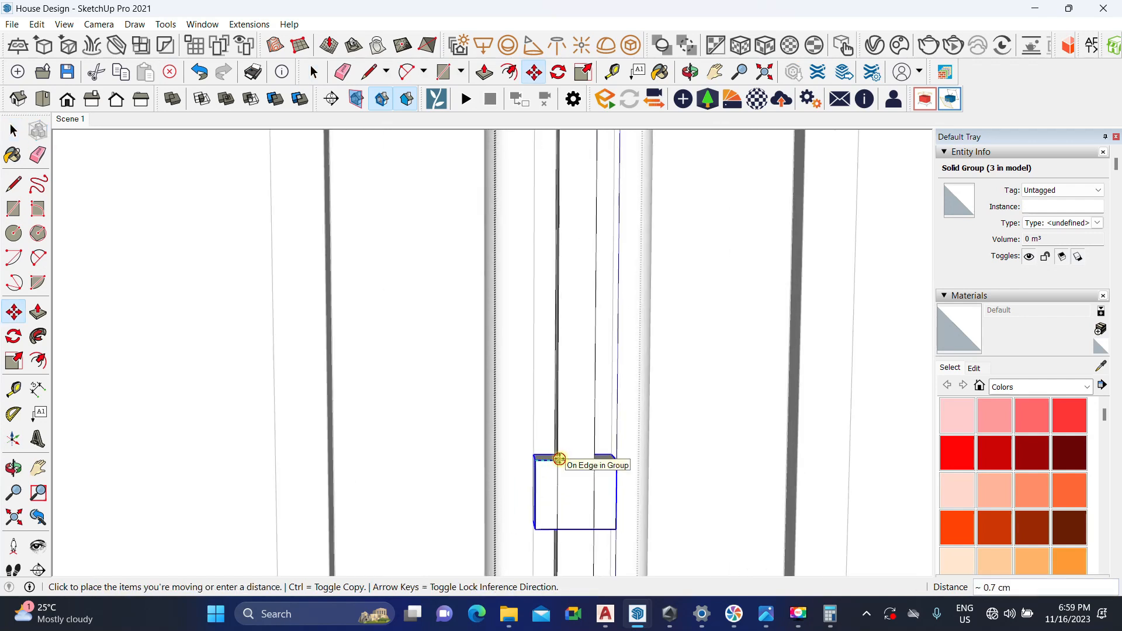
key("space")
Step: Remeasure the spans above and below the middle block and enter 86.85 - 88 in Calculator to compare them
scroll(566, 463, "up", 1)
key("l")
left_click(577, 460)
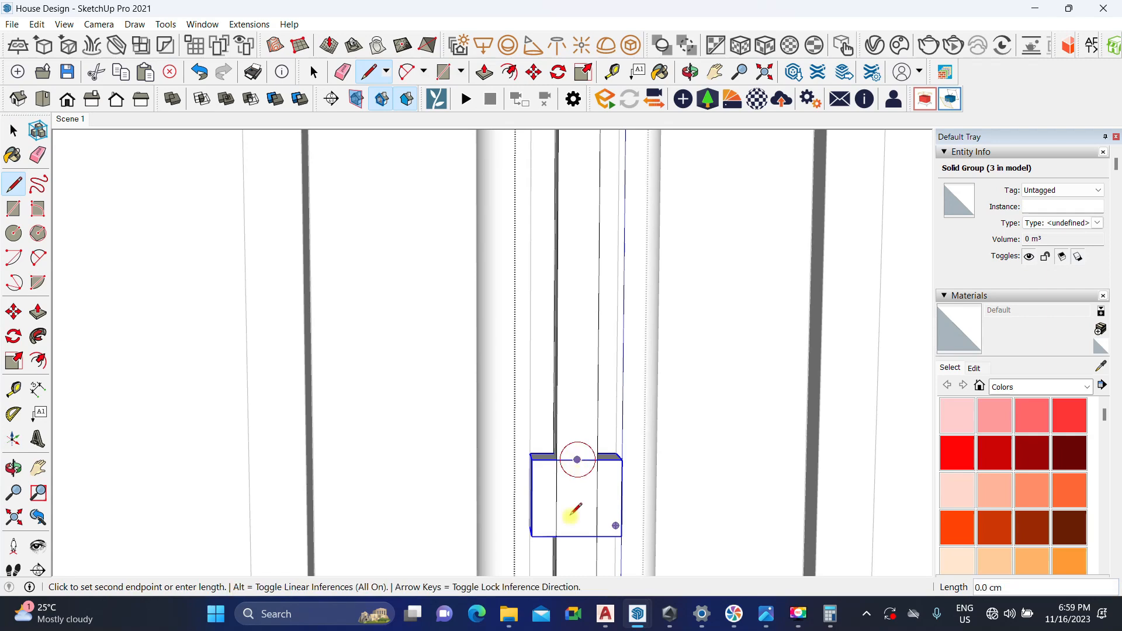
scroll(577, 471, "down", 8)
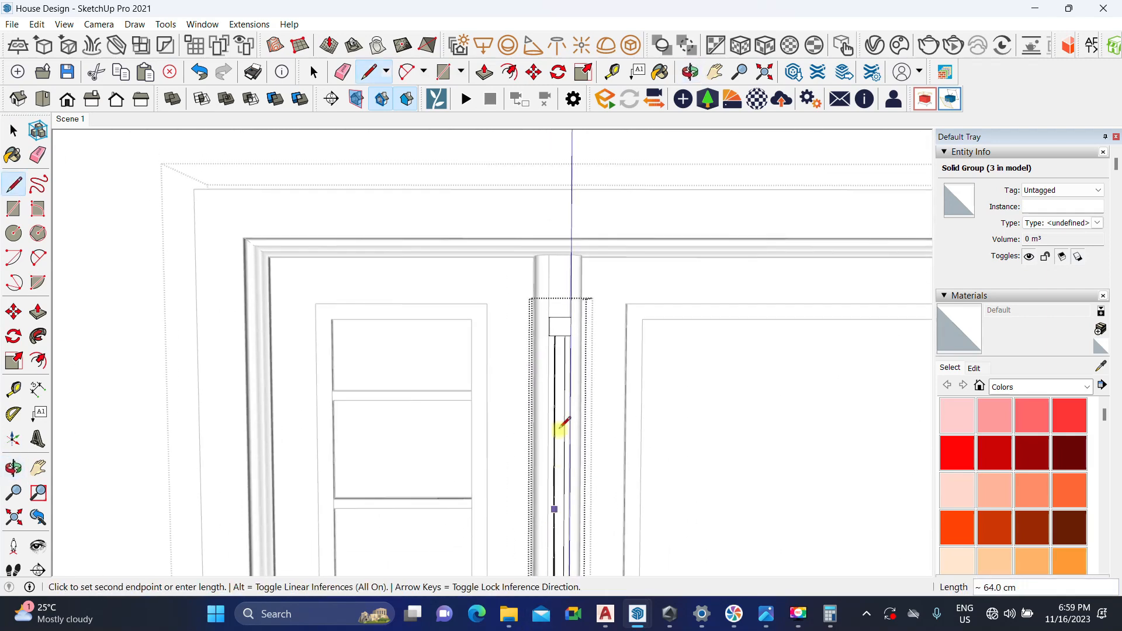
scroll(561, 357, "up", 2)
key("Escape")
middle_click_drag(559, 313, 586, 416)
left_click(568, 267)
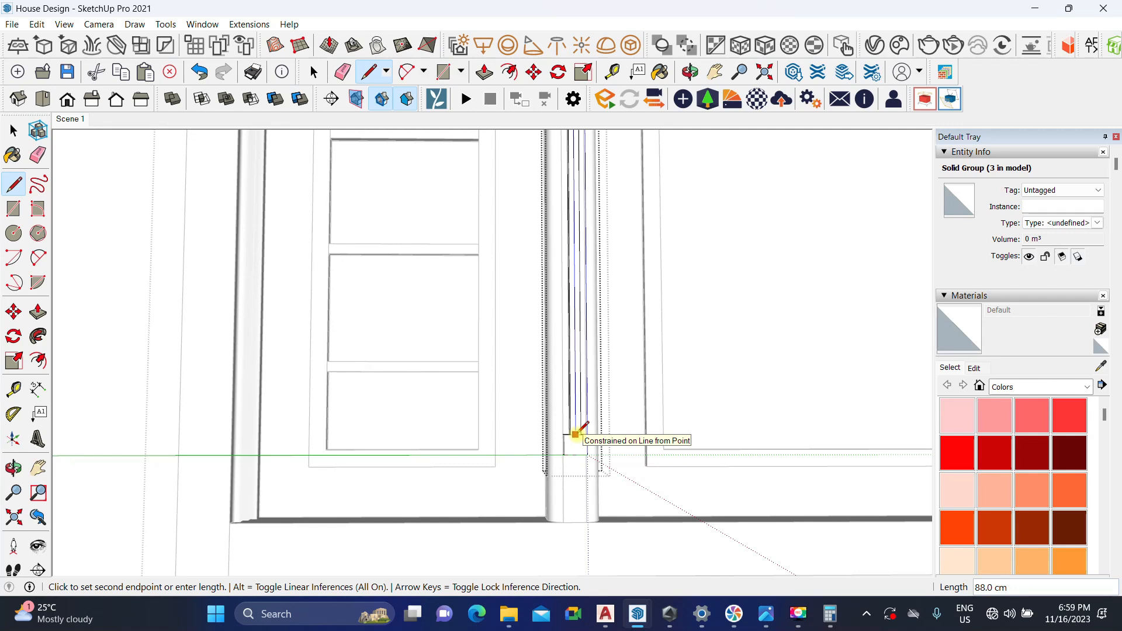
key("space")
left_click(829, 613)
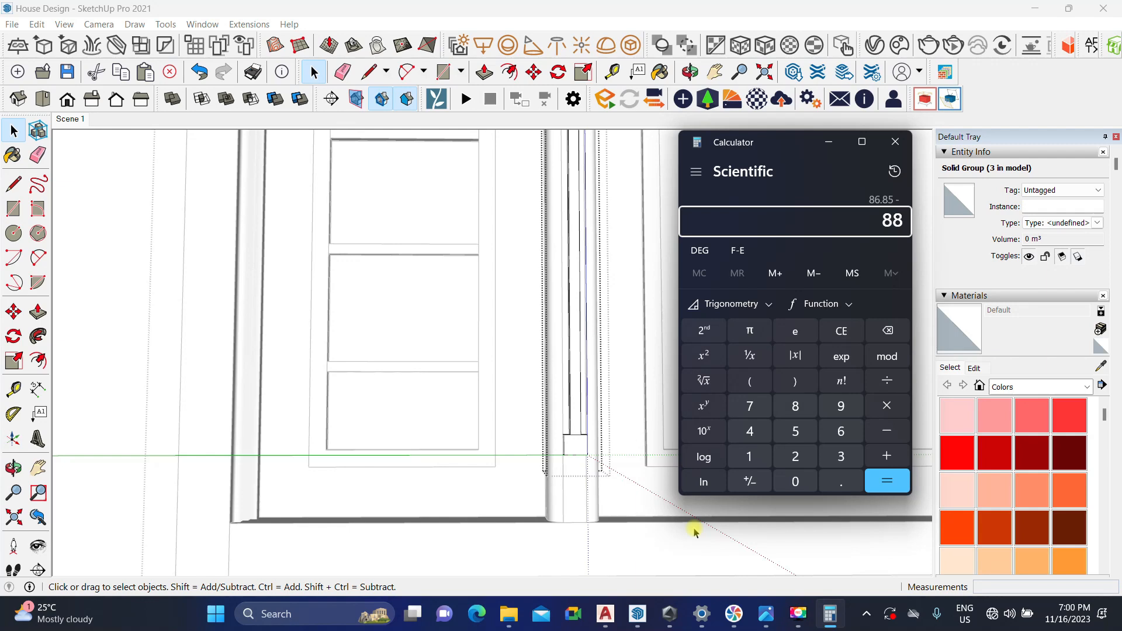
left_click(826, 144)
Step: Inspect the middle block on the bar and measure from its upper edge to the upper end block
middle_click_drag(370, 440, 428, 433)
scroll(445, 343, "up", 5)
mouse_move(496, 318)
middle_mouse_down()
mouse_move(443, 366)
mouse_move(485, 333)
middle_mouse_up()
scroll(453, 353, "down", 6)
scroll(476, 330, "up", 3)
middle_click_drag(478, 398, 462, 430)
scroll(461, 431, "down", 2)
scroll(464, 412, "up", 2)
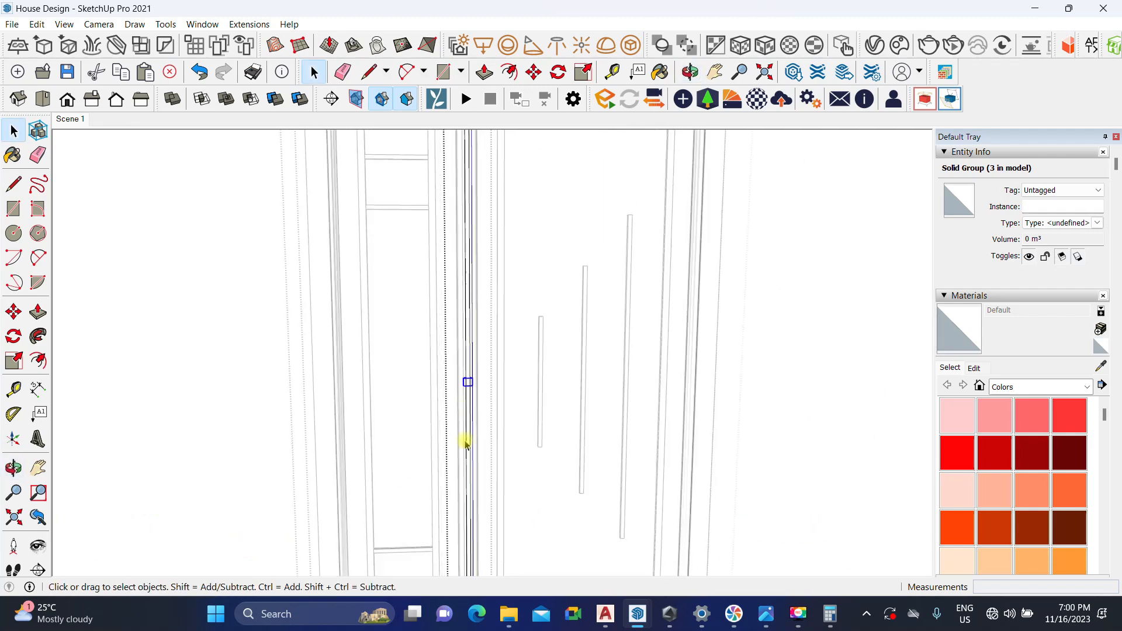
scroll(464, 412, "down", 2)
key("l")
left_click(464, 399)
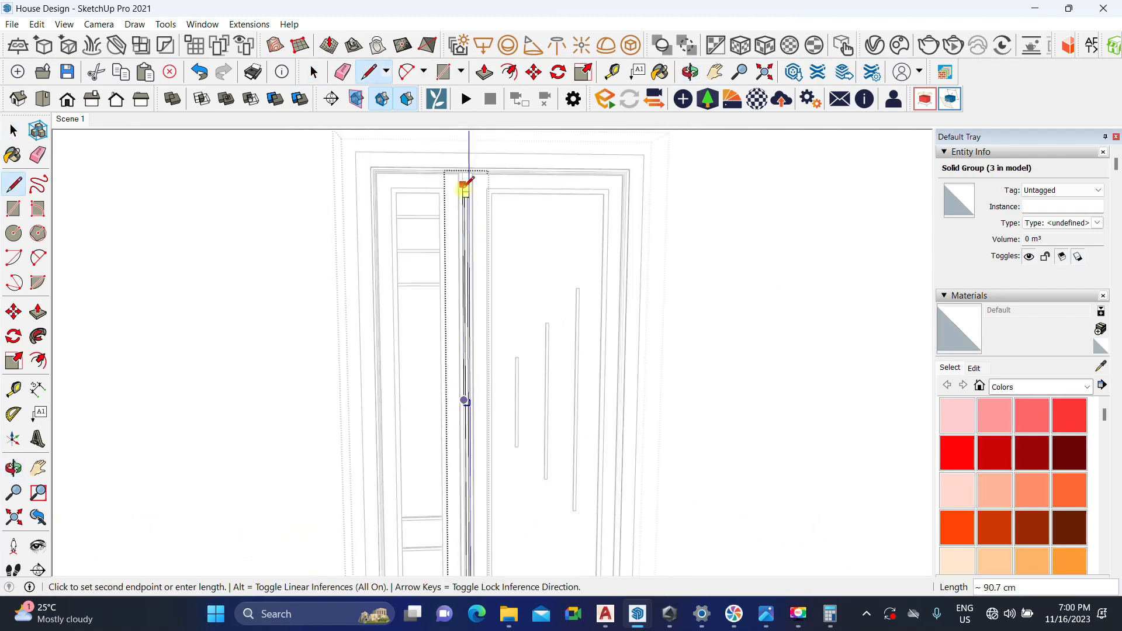
key("Escape")
scroll(470, 479, "up", 5)
key("space")
scroll(466, 462, "up", 1)
key("m")
scroll(464, 412, "up", 1)
left_click(465, 425)
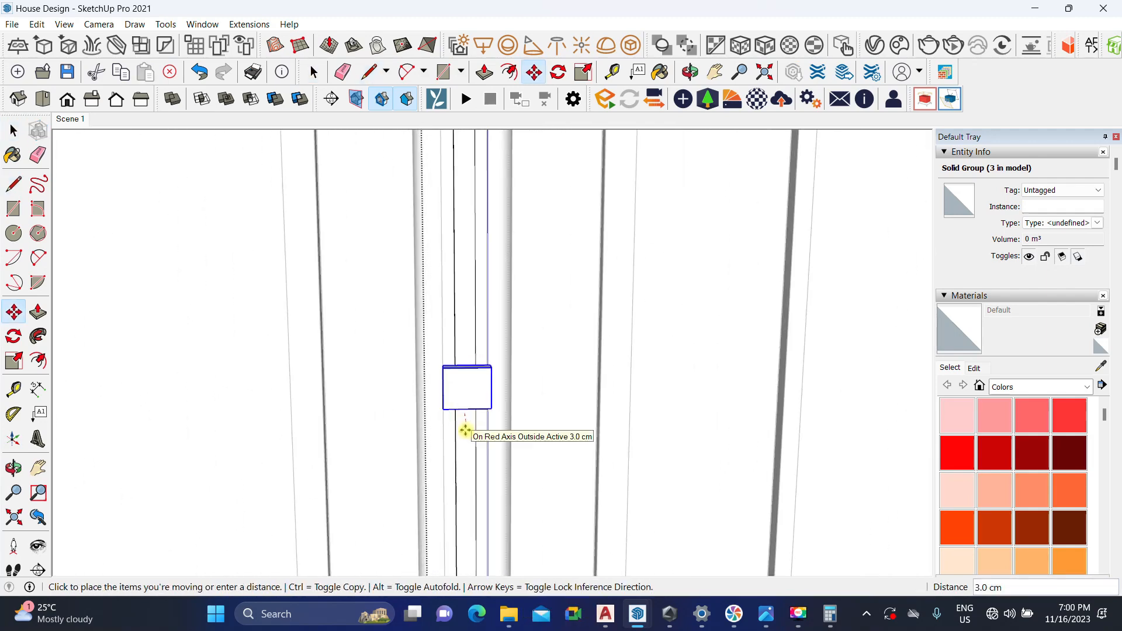
middle_click_drag(467, 449, 474, 397)
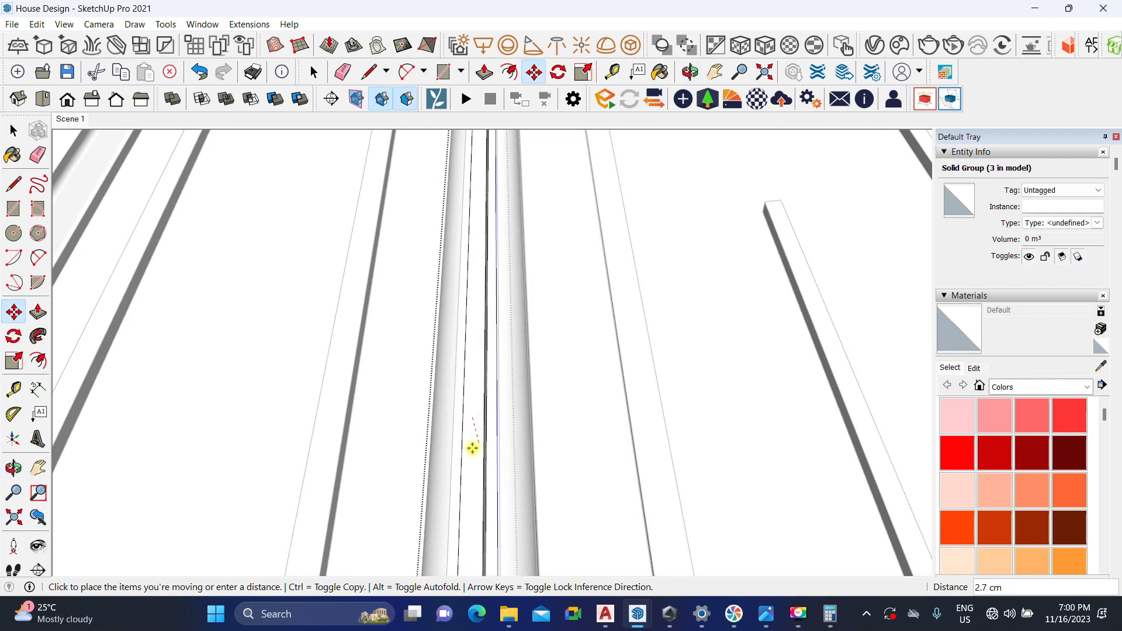
middle_click_drag(470, 458, 482, 416)
key("space")
scroll(482, 416, "up", 6)
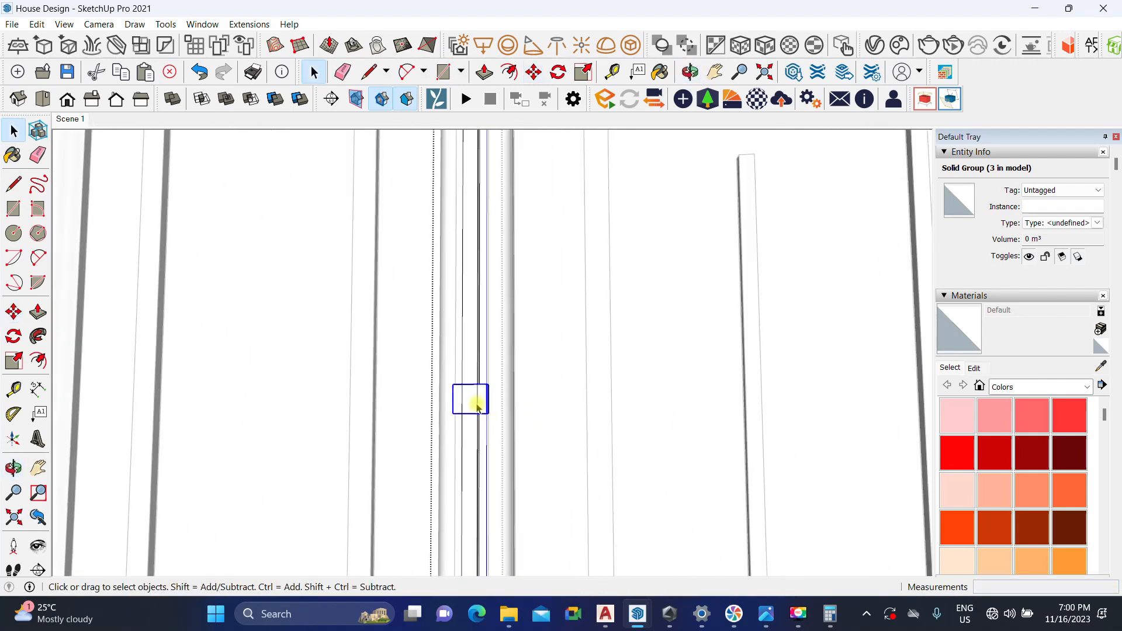
Step: Union the central bar with its middle block and with the upper and lower end blocks
scroll(502, 393, "down", 8)
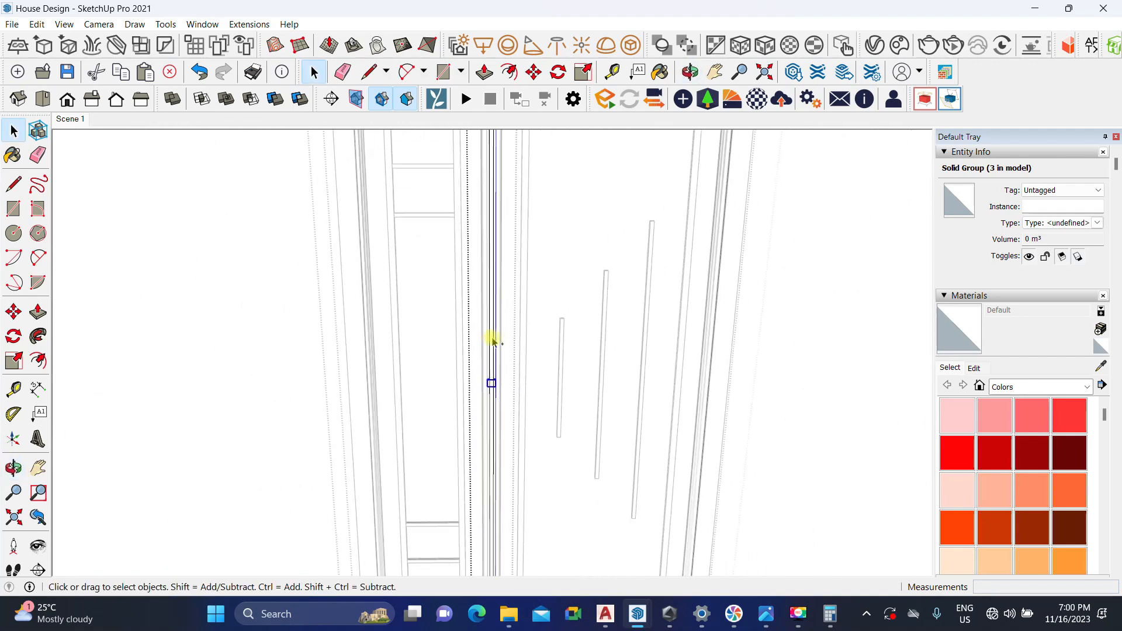
left_click(225, 102)
scroll(458, 401, "down", 6)
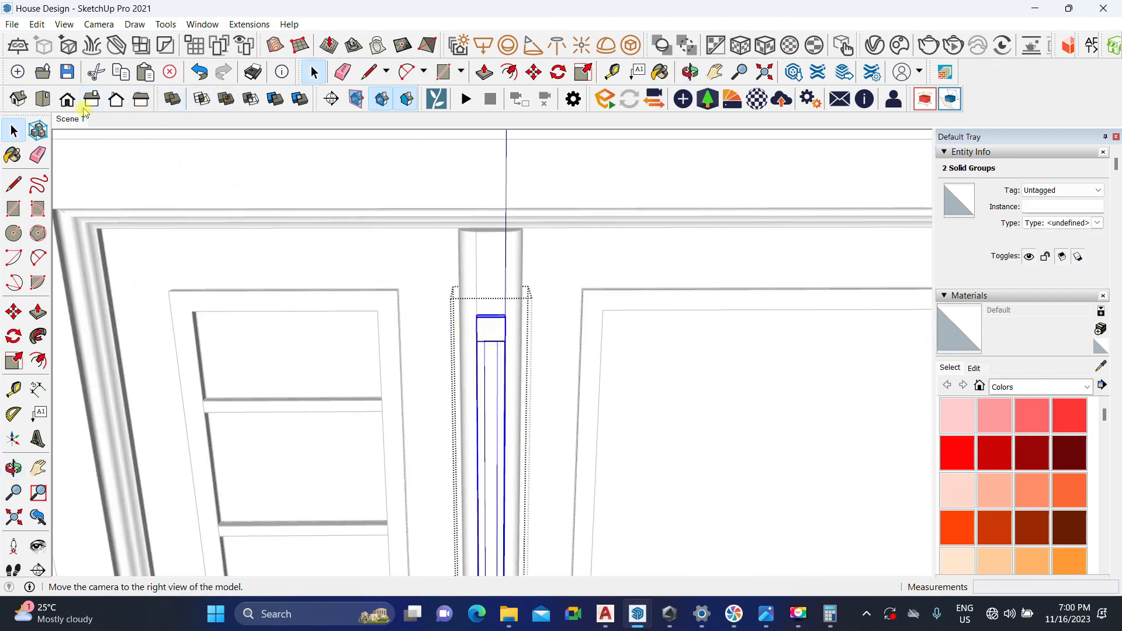
scroll(450, 308, "down", 4)
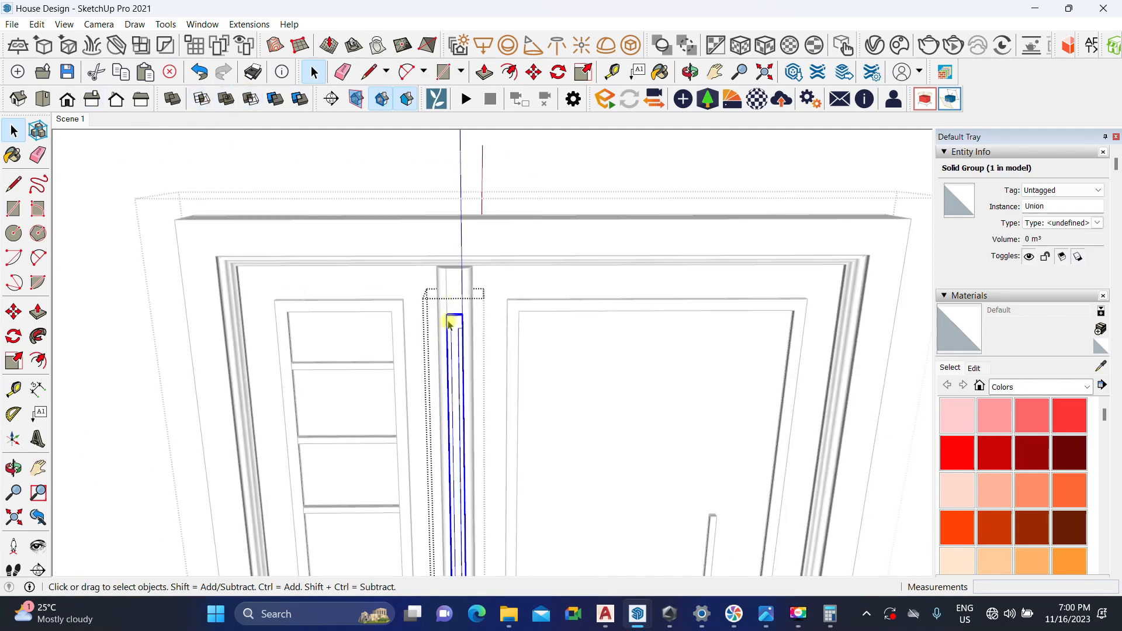
middle_click_drag(450, 308, 451, 8, "shift")
middle_click_drag(460, 362, 458, 70, "shift")
scroll(475, 301, "up", 3)
scroll(475, 301, "up", 2)
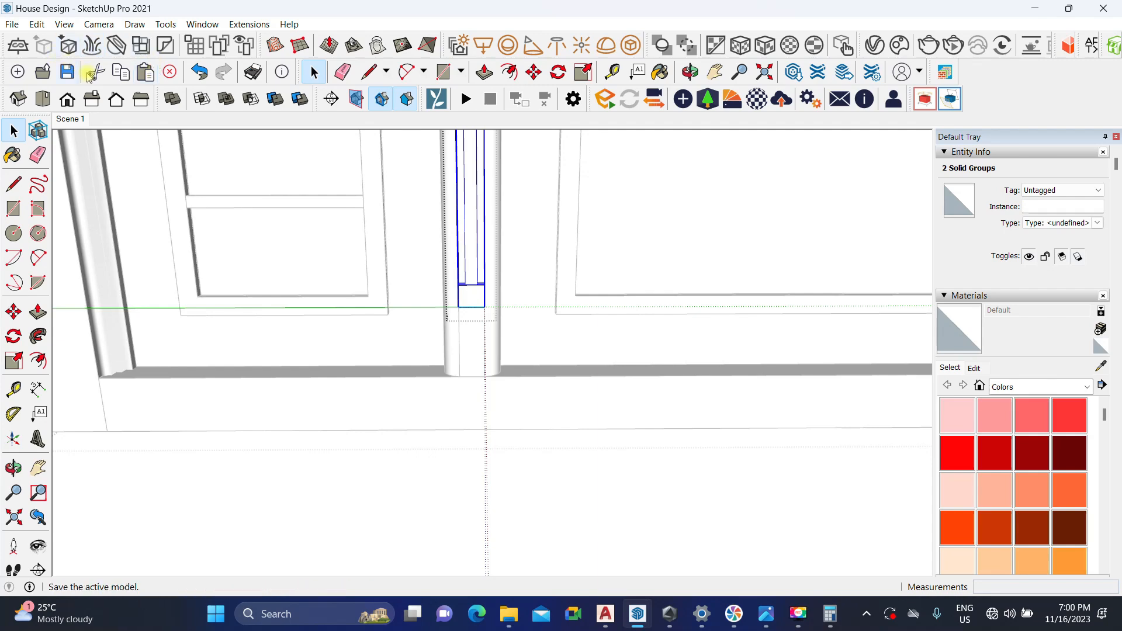
scroll(380, 456, "down", 2)
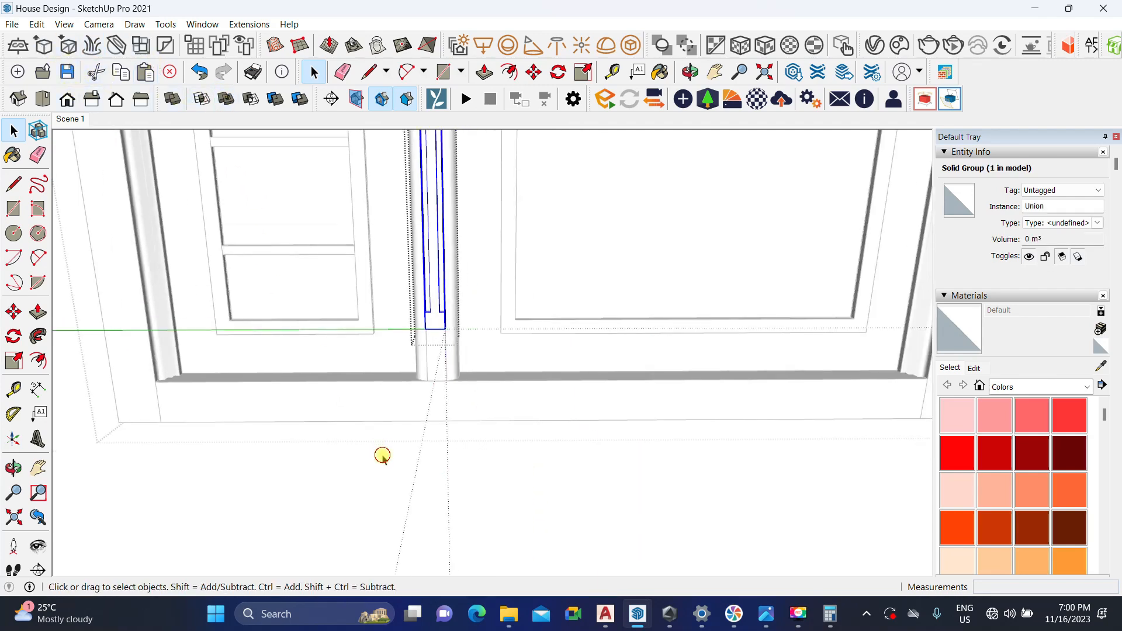
left_click(380, 455)
Step: Inspect the merged central bar and check the handles' shape and position in the door.jpeg reference photo
scroll(476, 393, "down", 6)
middle_click_drag(488, 308, 480, 473)
scroll(484, 412, "up", 3)
middle_click_drag(485, 410, 431, 488)
scroll(451, 403, "up", 6)
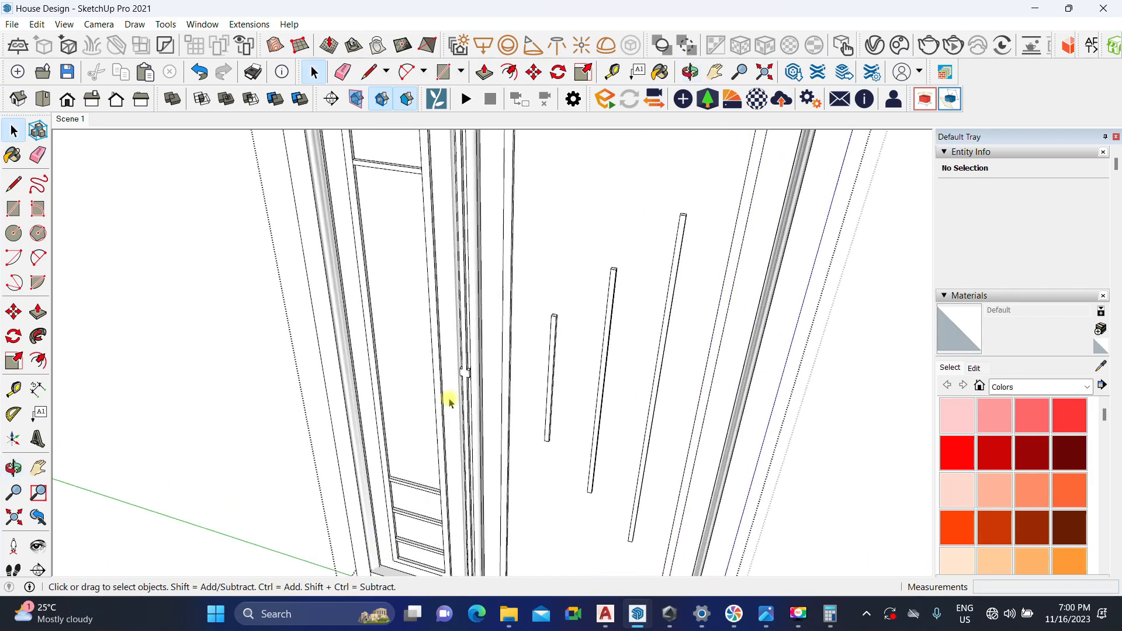
middle_click_drag(469, 365, 571, 280)
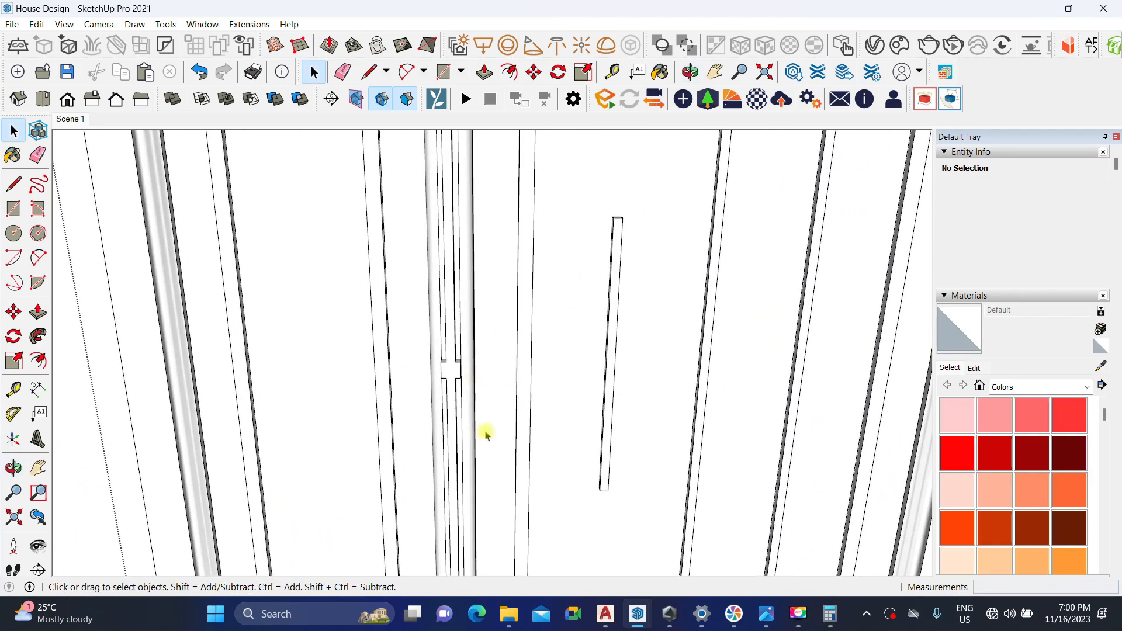
mouse_move(770, 616)
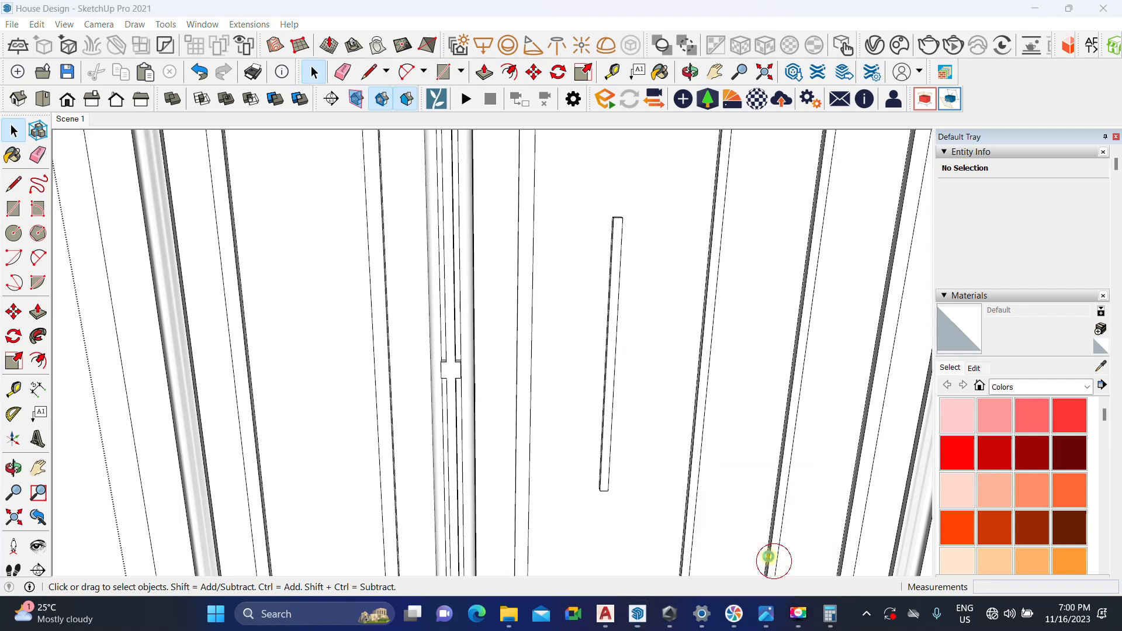
left_click(762, 538)
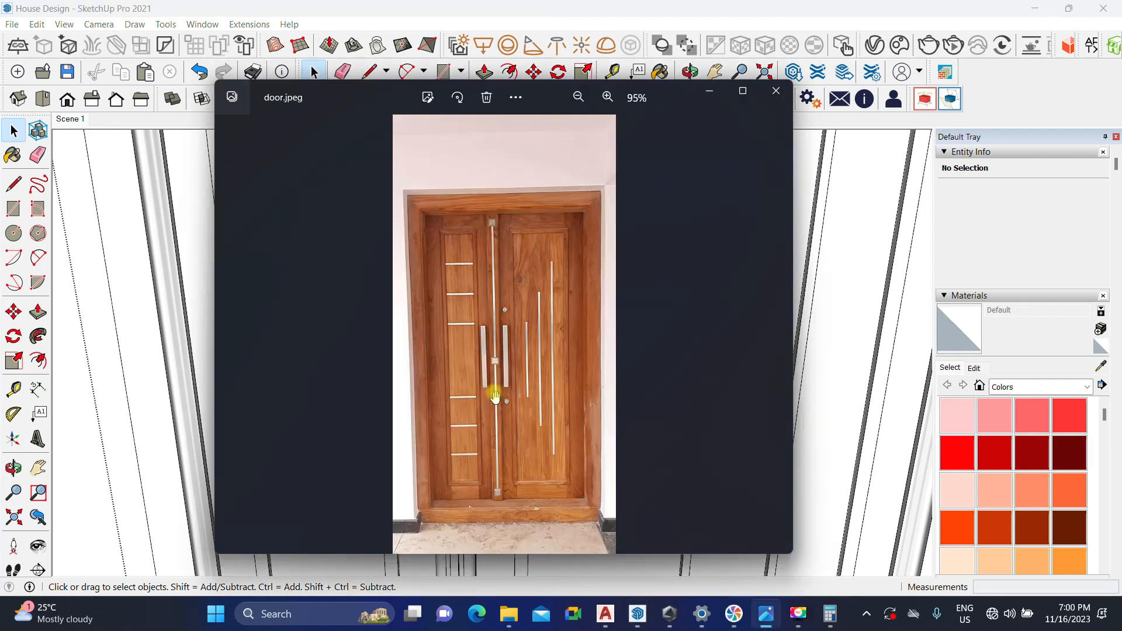
left_click(707, 93)
Step: Gauge the handle height with a trial line rising vertically from the door's bottom edge
scroll(514, 258, "down", 5)
mouse_move(478, 365)
middle_mouse_down()
mouse_move(509, 308)
mouse_move(501, 317)
middle_mouse_up()
scroll(491, 487, "up", 1)
key("l")
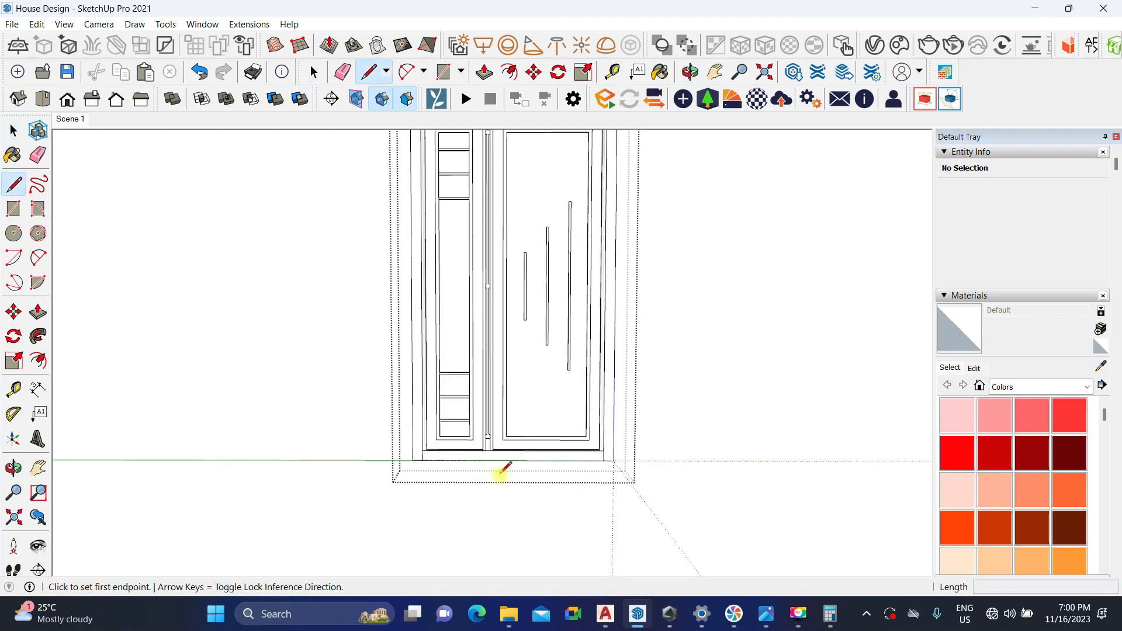
left_click(499, 460)
scroll(496, 273, "up", 1)
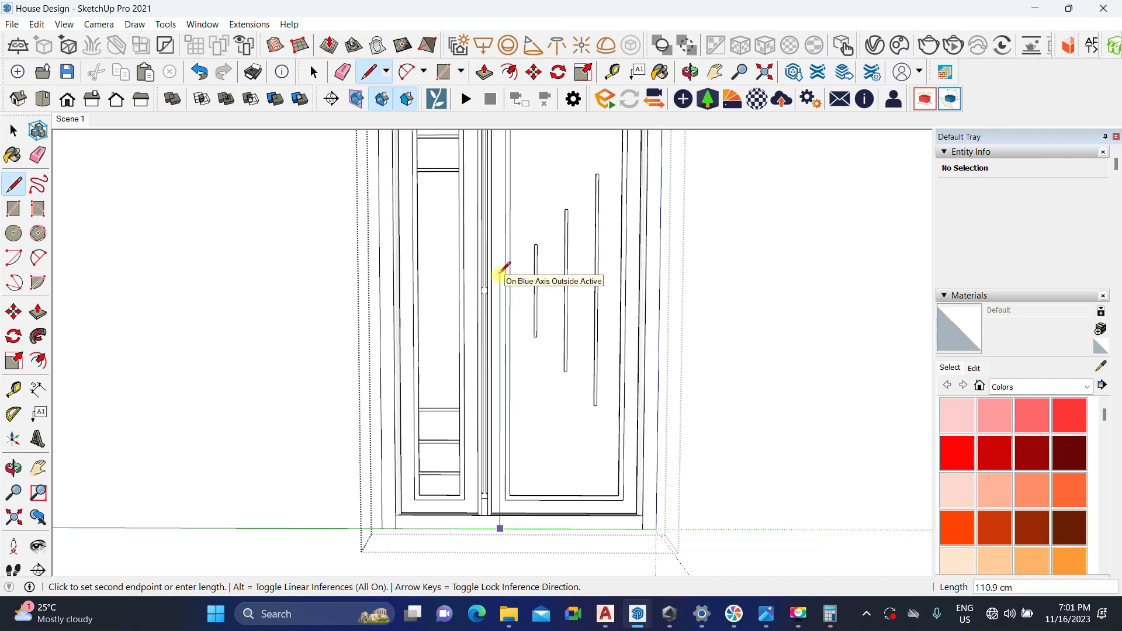
key("space")
Step: Copy the shortest vertical strip out of its group and paste it in place at door level
middle_click_drag(501, 326, 530, 300)
double_click(531, 298)
left_click(530, 298)
scroll(465, 372, "down", 2)
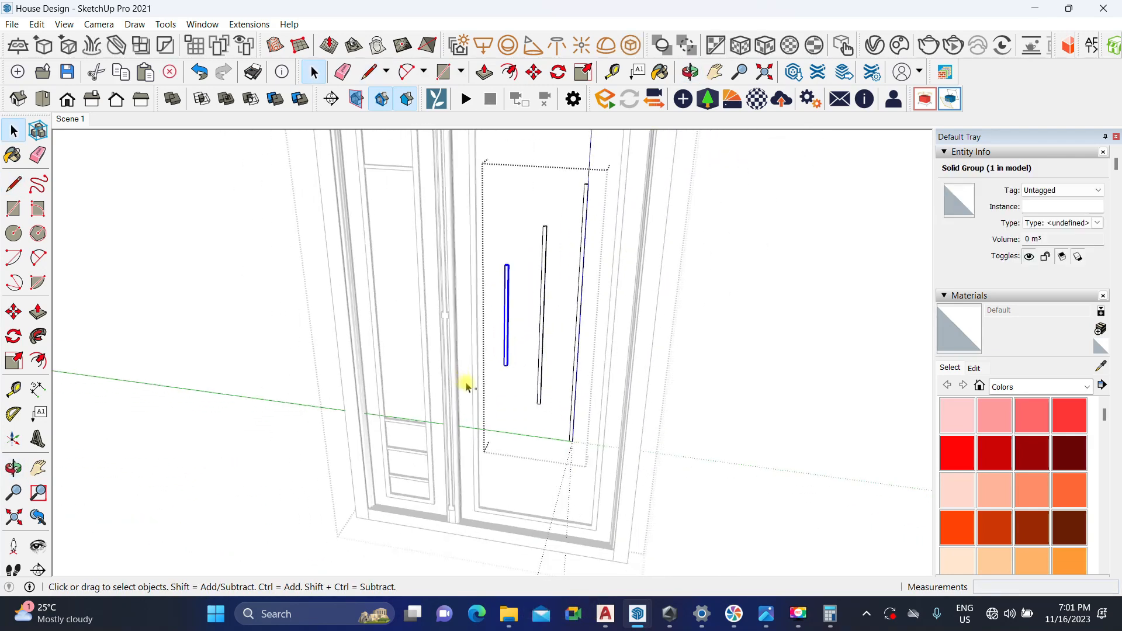
key("ctrl+c")
left_click(438, 425)
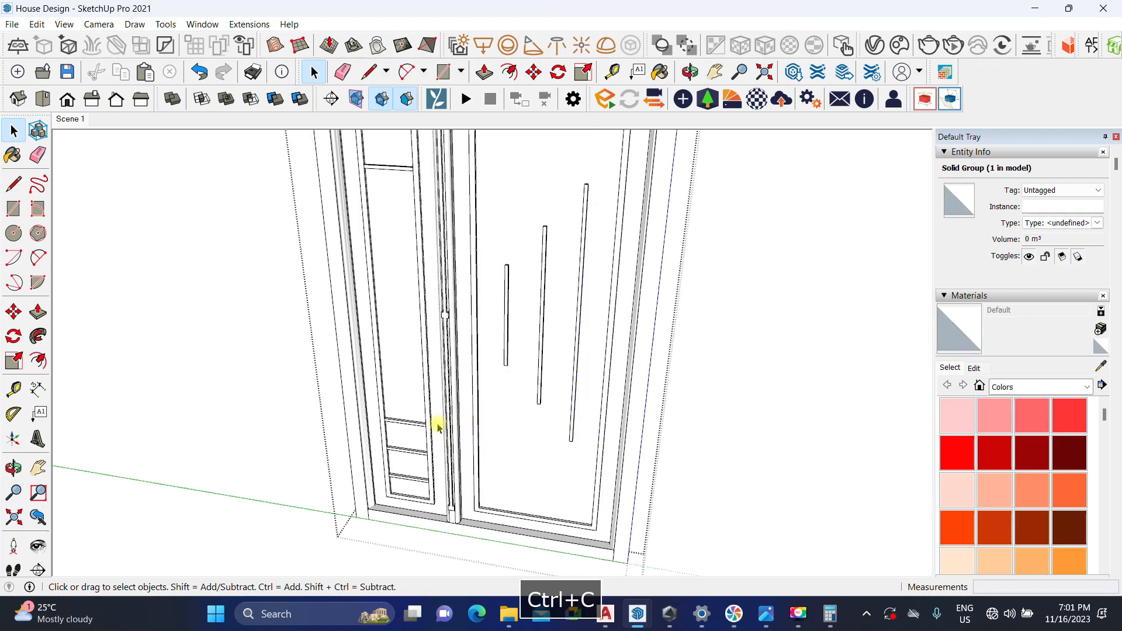
left_click(37, 24)
left_click(50, 123)
scroll(478, 333, "up", 3)
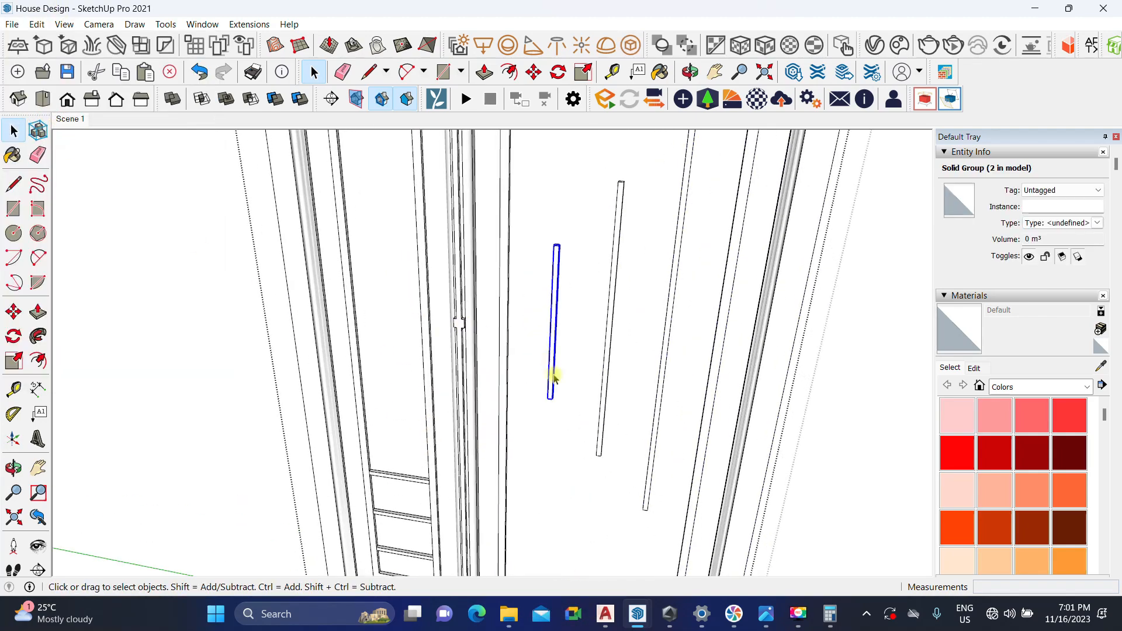
Step: Move the pasted strip sideways to the wide leaf's stile, between the central bar and the raised panel
key("m")
scroll(549, 399, "up", 4)
left_click(535, 398)
middle_click_drag(436, 383, 528, 406)
left_click(527, 405)
key("space")
scroll(529, 380, "down", 4)
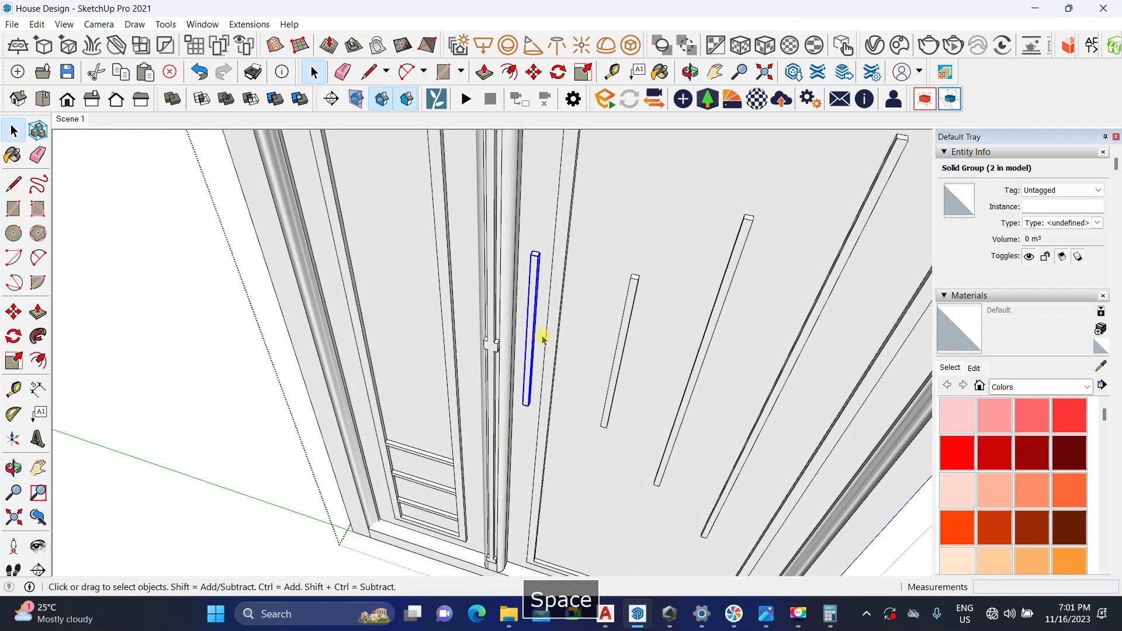
Step: Open the moved strip for editing and pull its side face out 2 cm to widen it into a handle
middle_click_drag(543, 339, 485, 346)
scroll(484, 345, "up", 1)
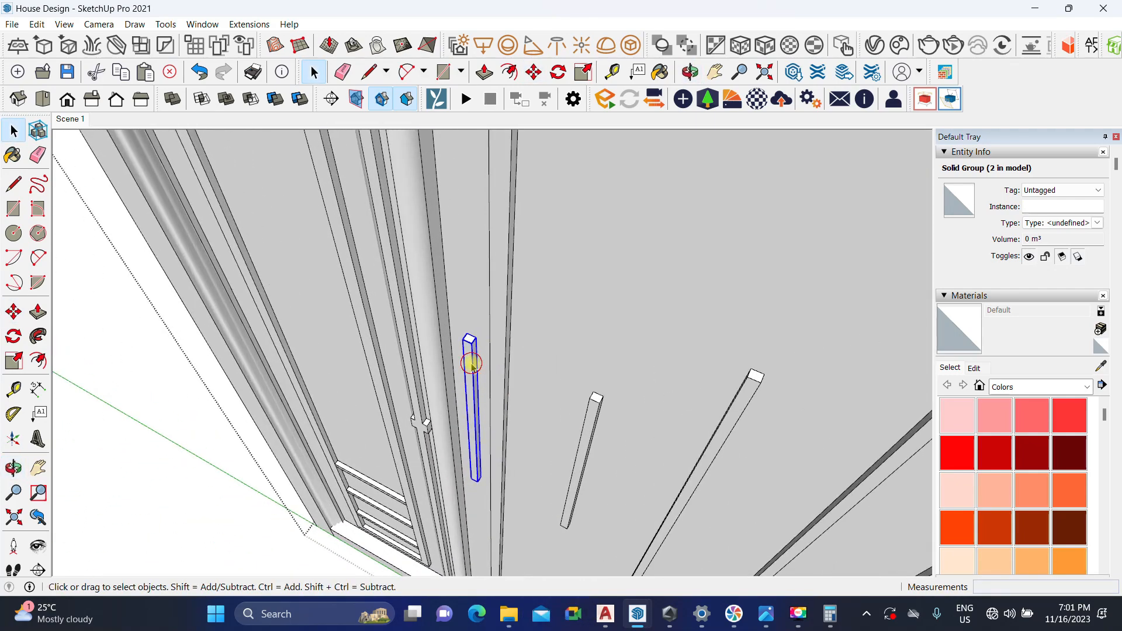
double_click(469, 363)
scroll(481, 390, "up", 3)
middle_click_drag(481, 390, 472, 331, "shift")
scroll(474, 330, "up", 2)
key("p")
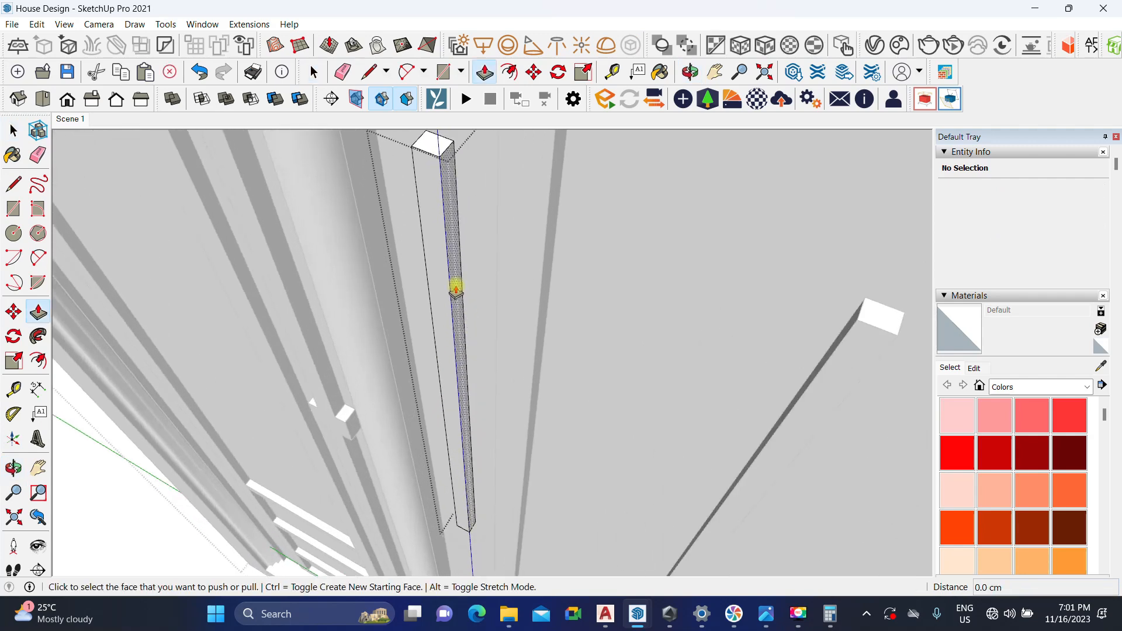
left_click(472, 303)
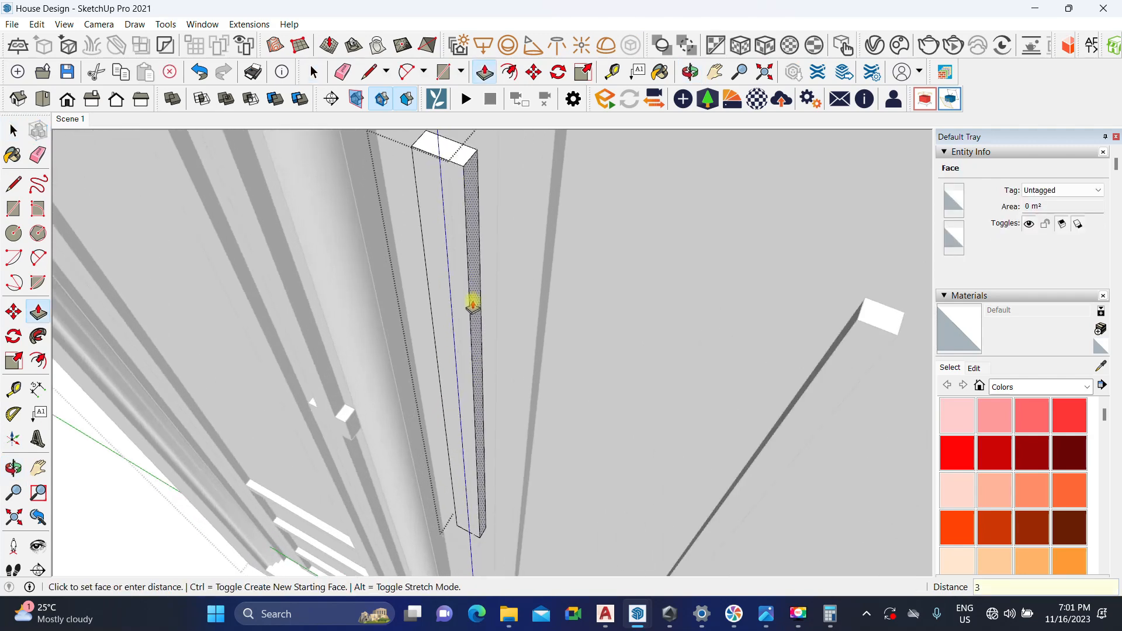
key("Return")
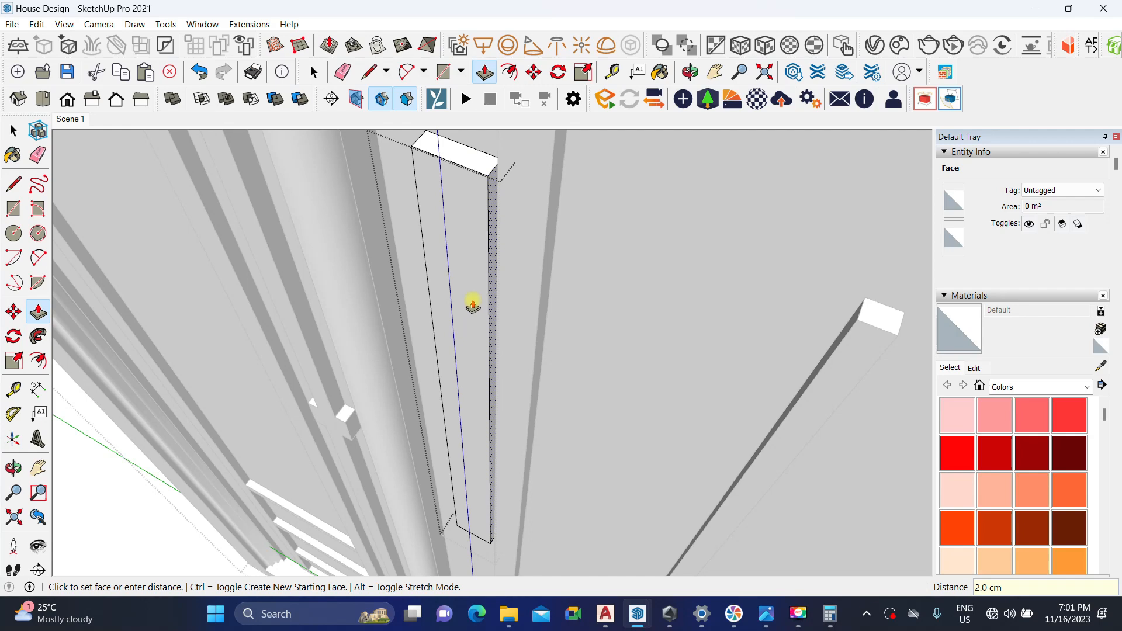
Step: Pull the handle's front face outward to thicken it and push its side face back by 1 cm
middle_click_drag(468, 301, 466, 243)
left_click(446, 260)
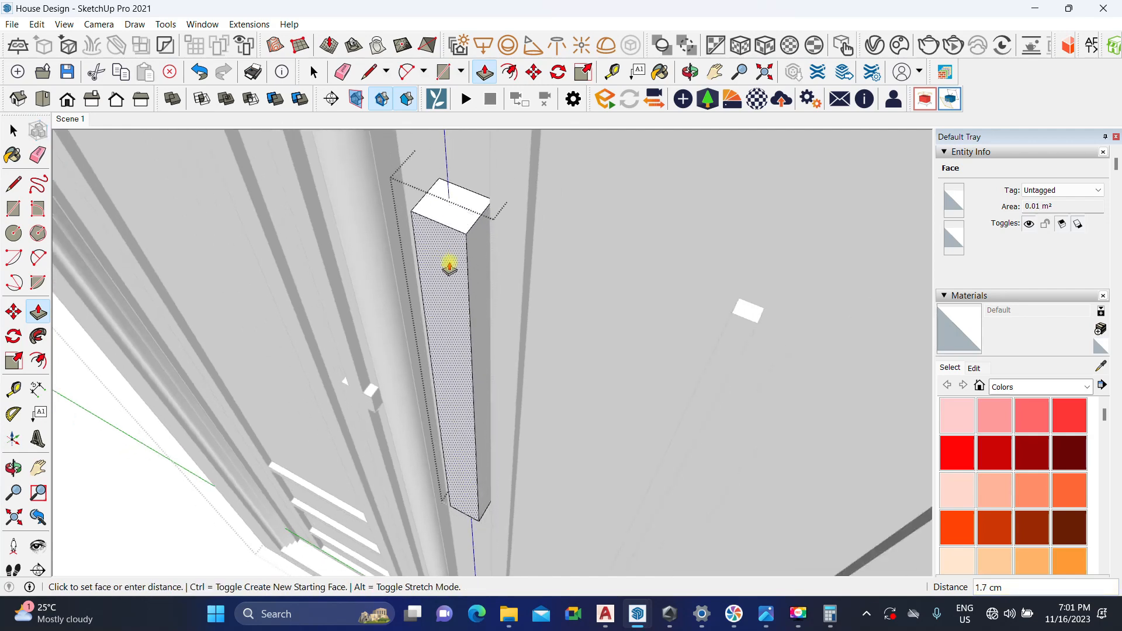
key("Return")
middle_click_drag(446, 263, 466, 258)
left_click(473, 253)
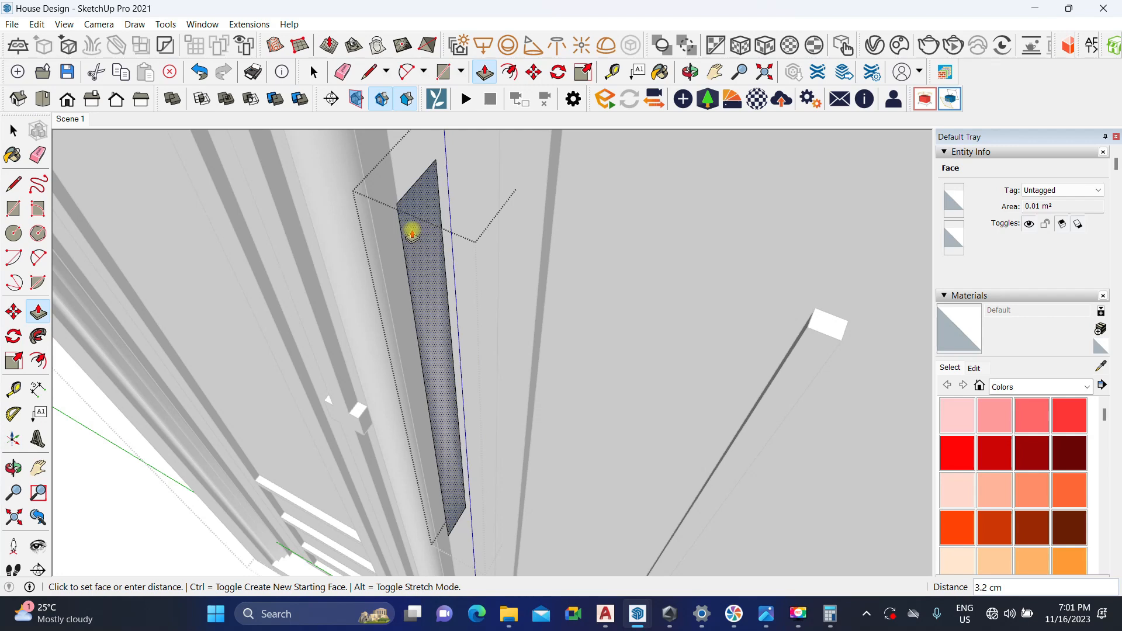
type("1")
key("Return")
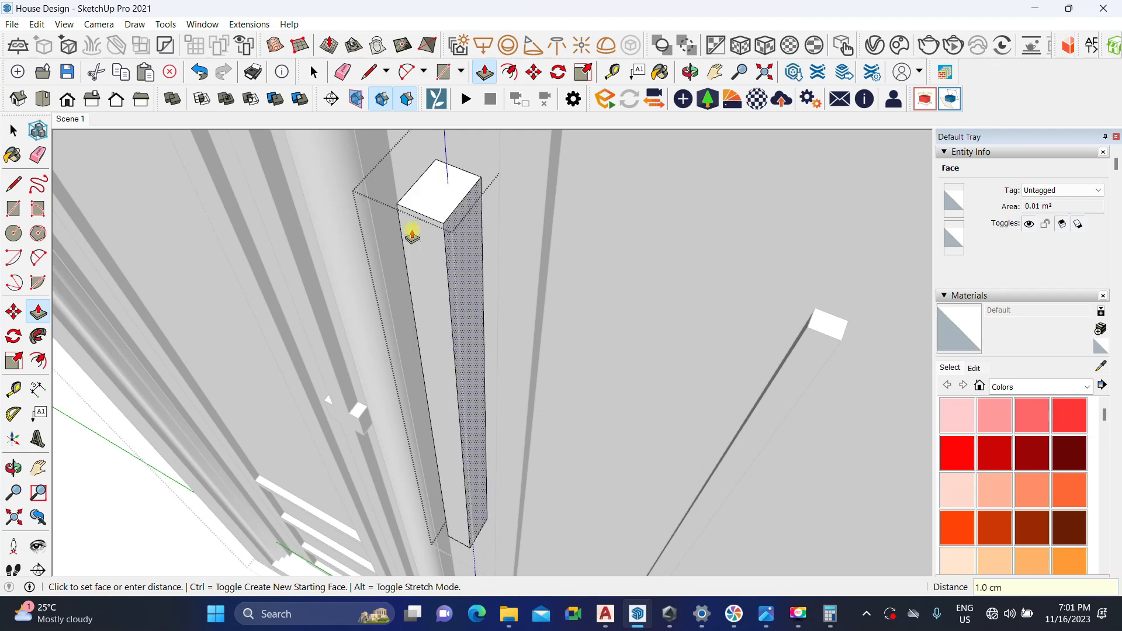
Step: Offset the front, top and bottom edges of the handle's side face inward by 2 cm
key("space")
middle_click_drag(458, 216, 557, 257)
left_click(559, 250)
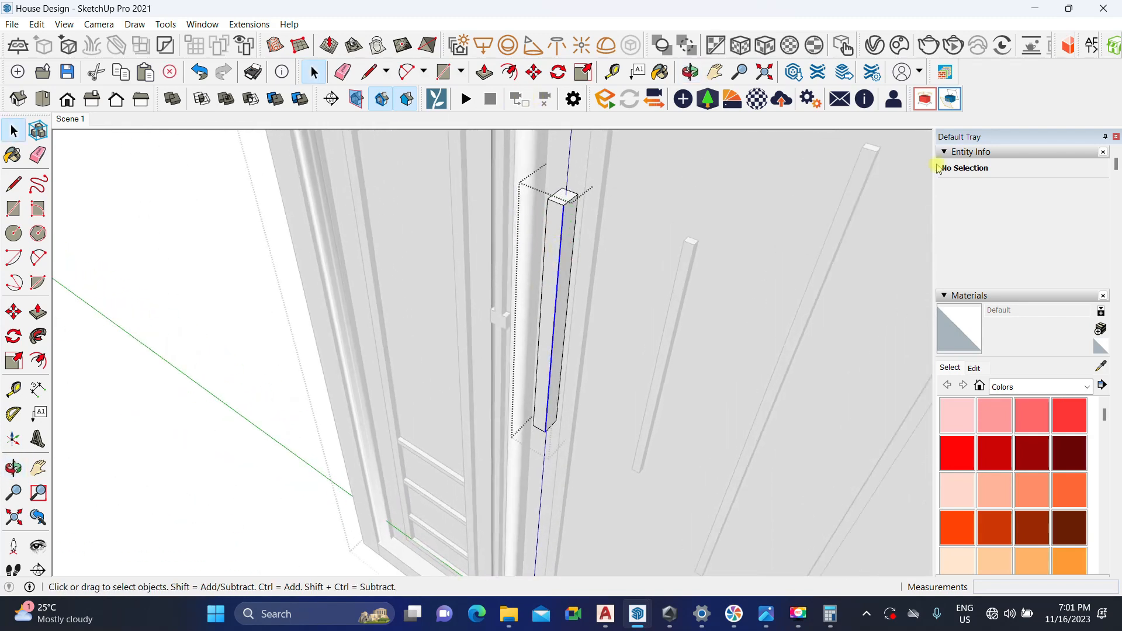
scroll(571, 263, "up", 5)
middle_click_drag(576, 258, 490, 218)
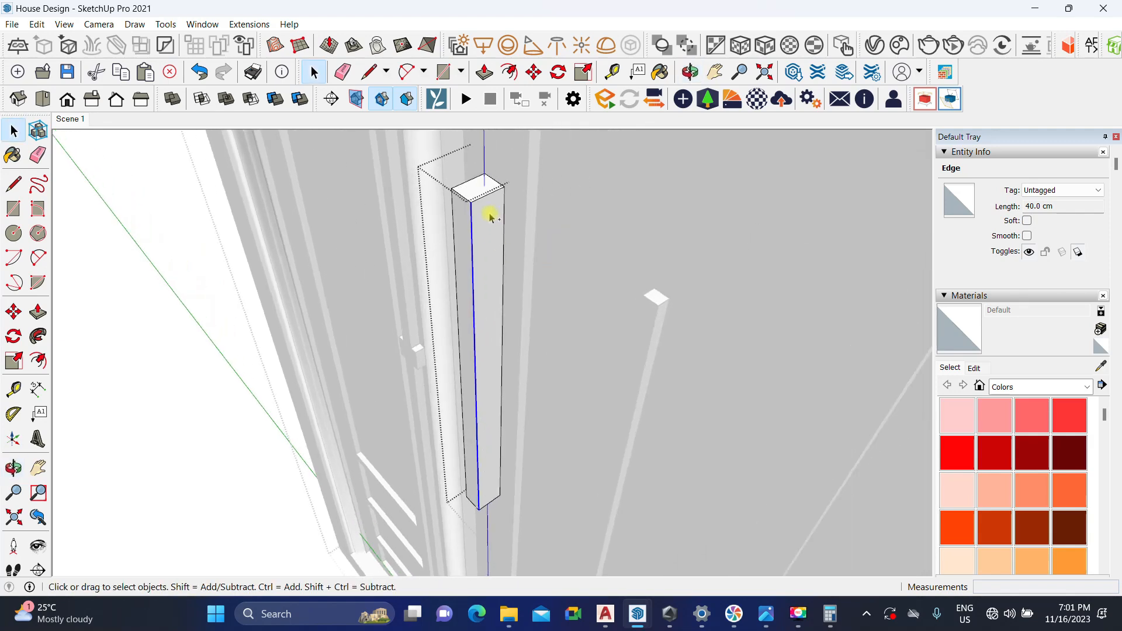
left_click(485, 196, "ctrl")
scroll(476, 415, "up", 5, "ctrl")
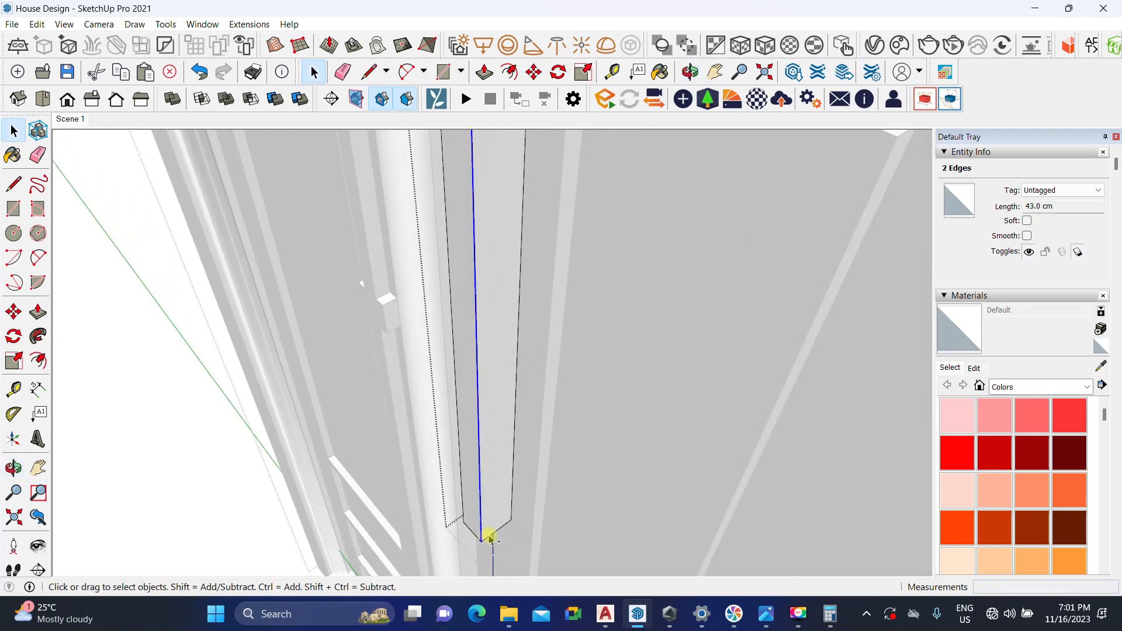
key("f")
left_click(487, 393)
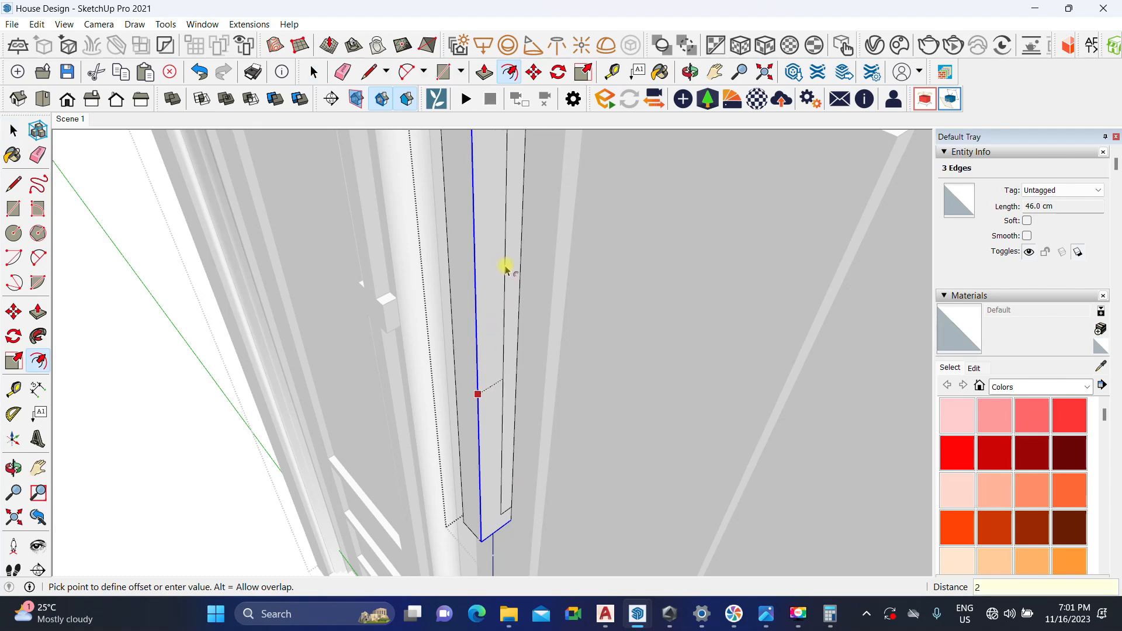
key("Return")
scroll(485, 366, "down", 3)
key("space")
Step: Push the inner offset face through the handle's width to cut a recess that leaves a leg at each end
scroll(493, 351, "up", 3)
key("p")
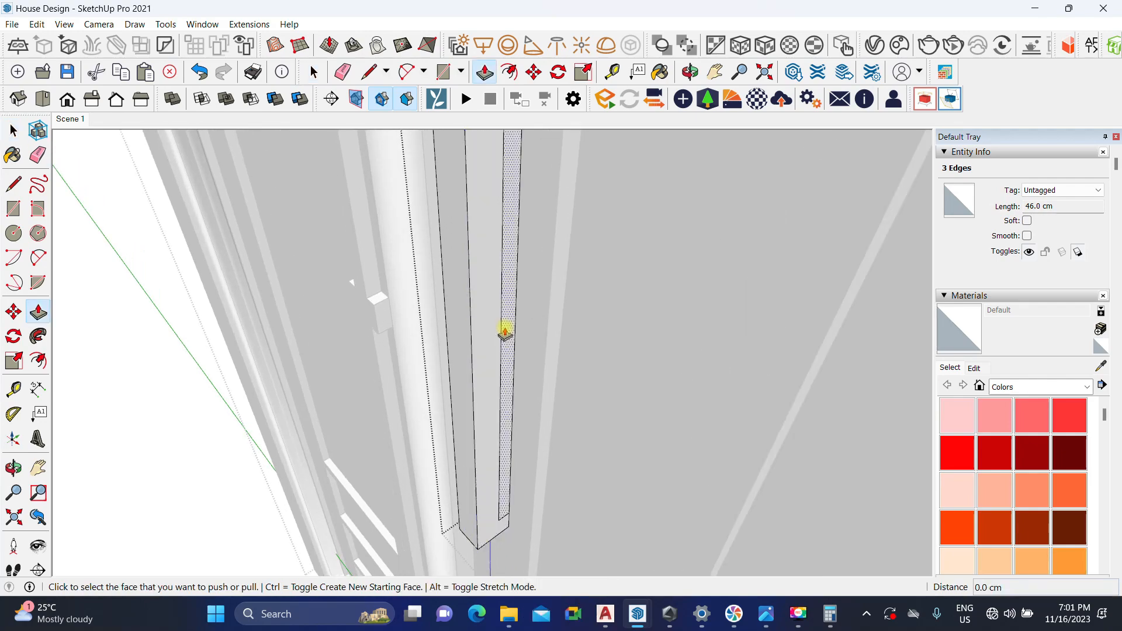
left_click(505, 332)
middle_click_drag(476, 333, 500, 333)
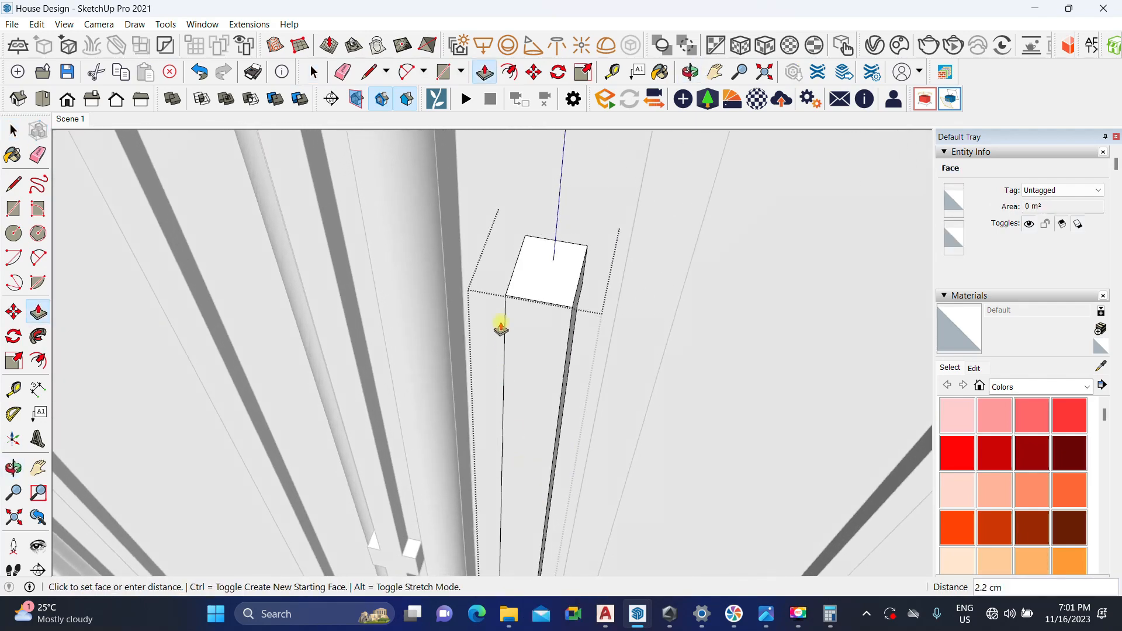
key("space")
middle_click_drag(471, 285, 492, 408)
left_click(580, 420)
Step: Move the handle 2 cm along the red axis, outward from the door leaf
scroll(533, 388, "up", 3)
left_click(535, 391)
scroll(535, 392, "up", 3)
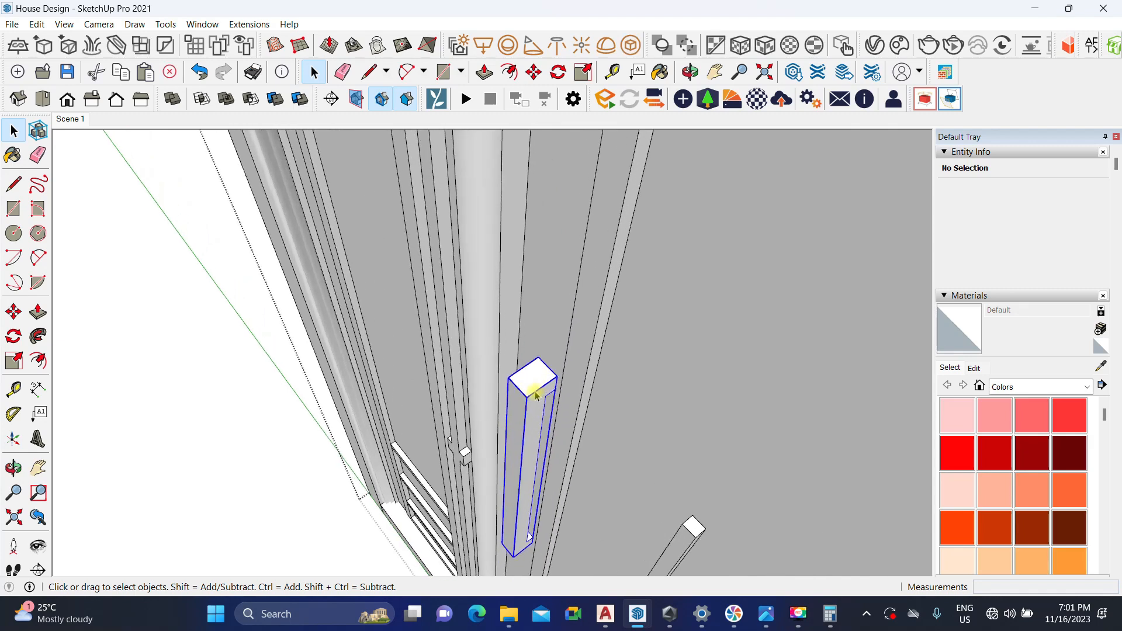
key("m")
left_click(546, 384)
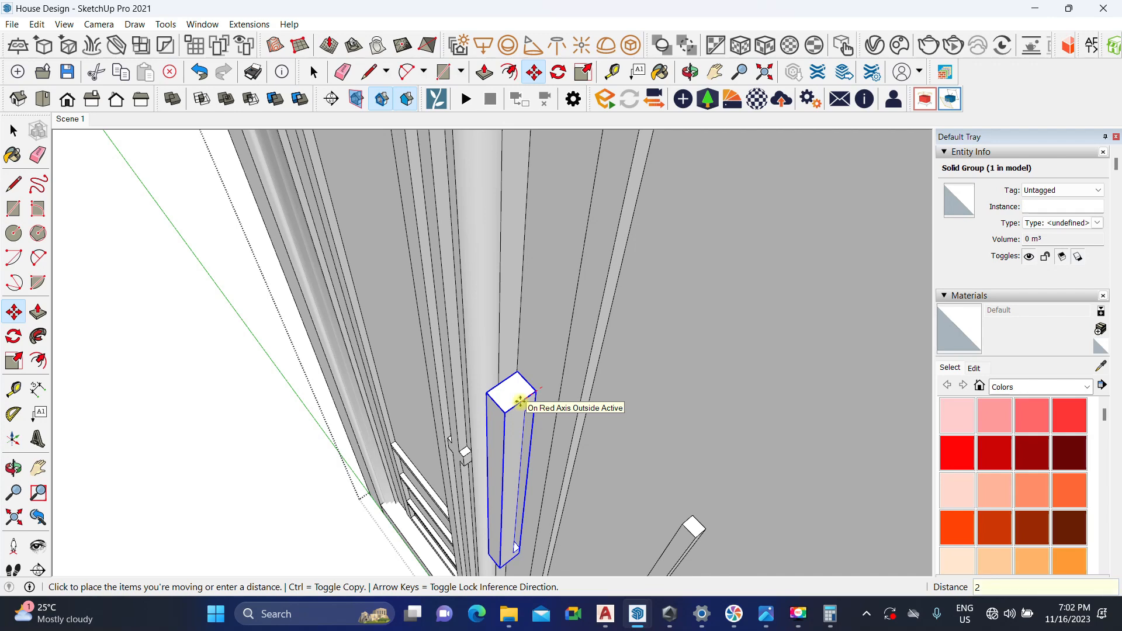
key("space")
Step: Extend the handle's leg to the door leaf by pulling its end face with Push/Pull
middle_click_drag(497, 402, 499, 442)
scroll(498, 404, "up", 3)
key("p")
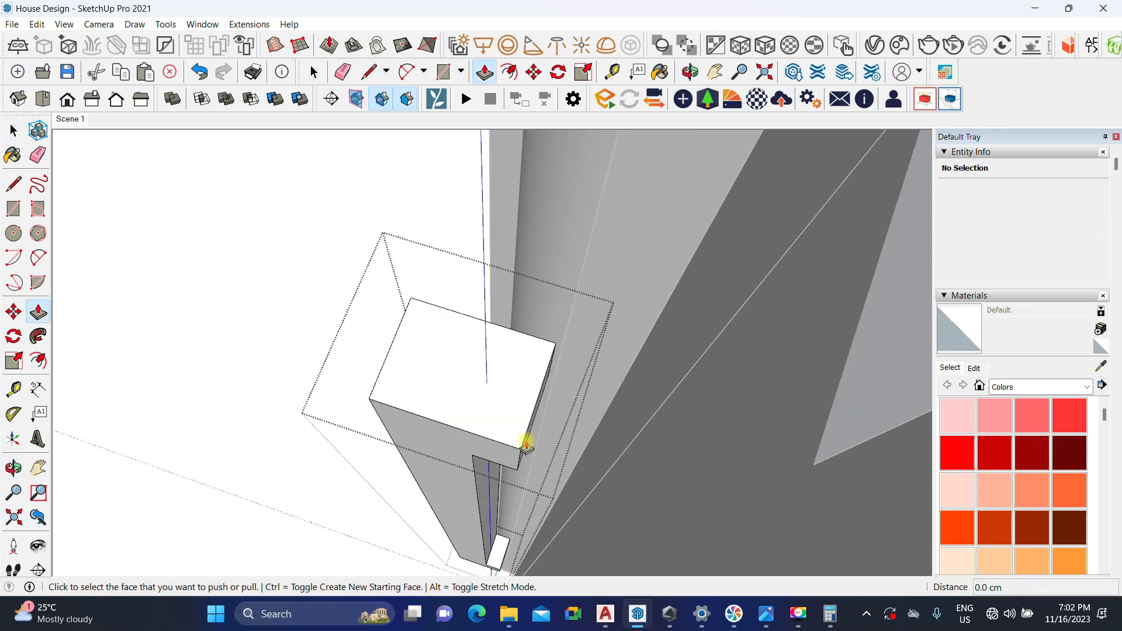
left_click(526, 444)
middle_click_drag(676, 331, 602, 302)
left_click(573, 290)
key("space")
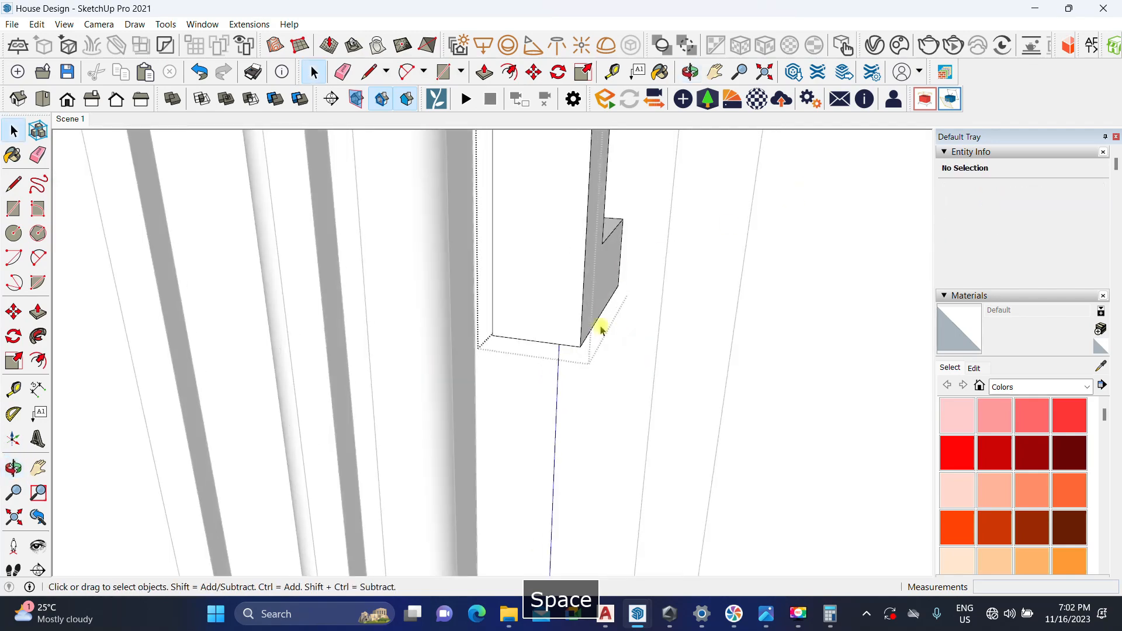
Step: Convert the handle group into a component, keeping the default definition Component#5
scroll(601, 303, "down", 8)
scroll(638, 254, "up", 2)
right_click(631, 229)
left_click(704, 358)
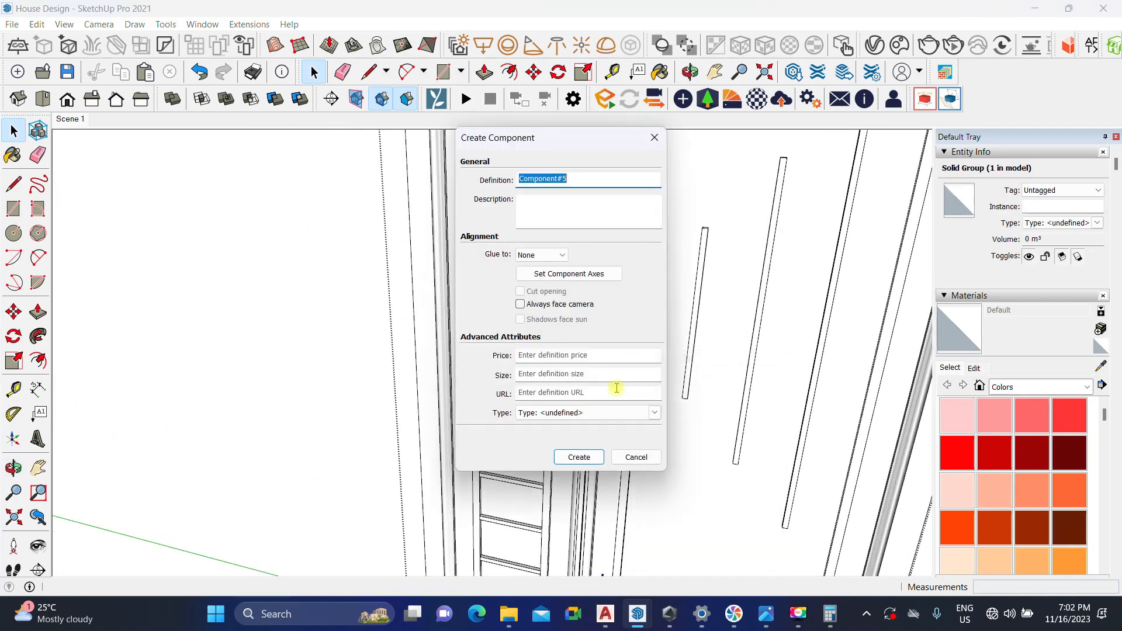
left_click(572, 457)
Step: Copy the pull handle component across the central bar onto the narrow leaf and select both handles
scroll(646, 295, "up", 5)
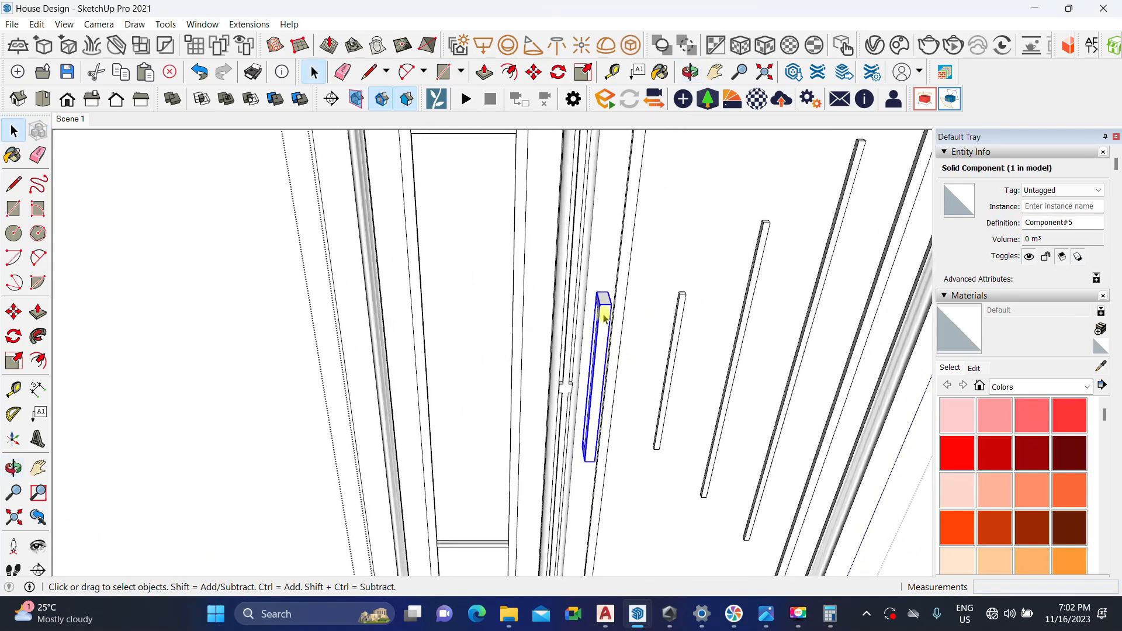
key("m")
left_click(589, 251)
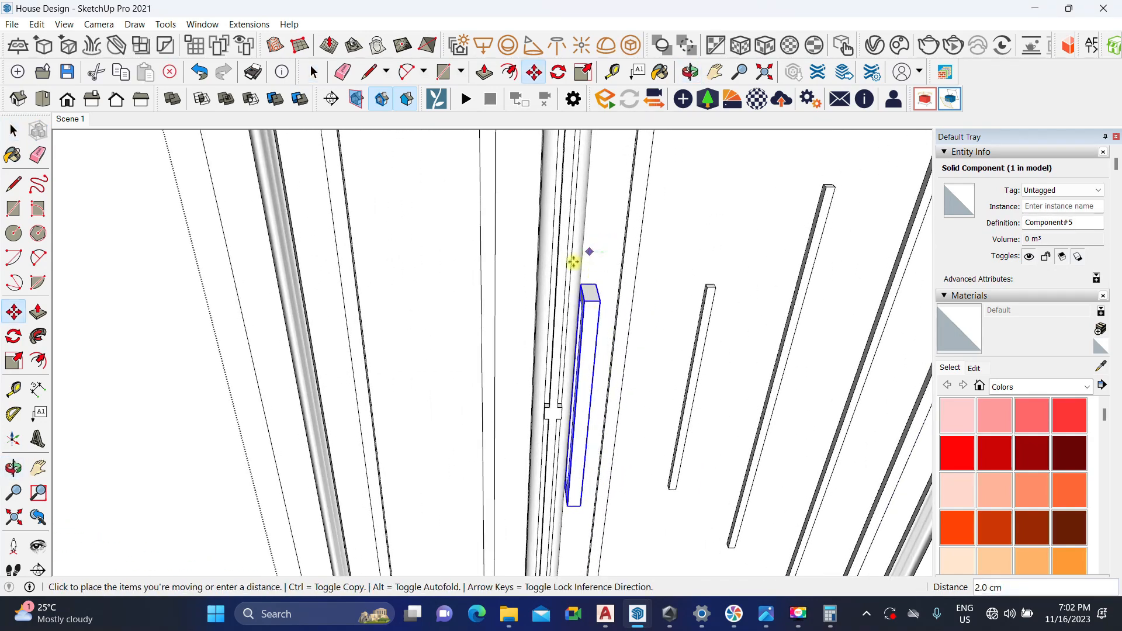
left_click(517, 252)
key("space")
middle_click_drag(433, 271, 27, 353)
scroll(454, 323, "down", 5)
middle_click_drag(514, 283, 687, 431)
middle_click_drag(695, 389, 729, 296)
scroll(591, 315, "up", 5)
left_click(591, 327, "ctrl")
scroll(566, 370, "down", 6)
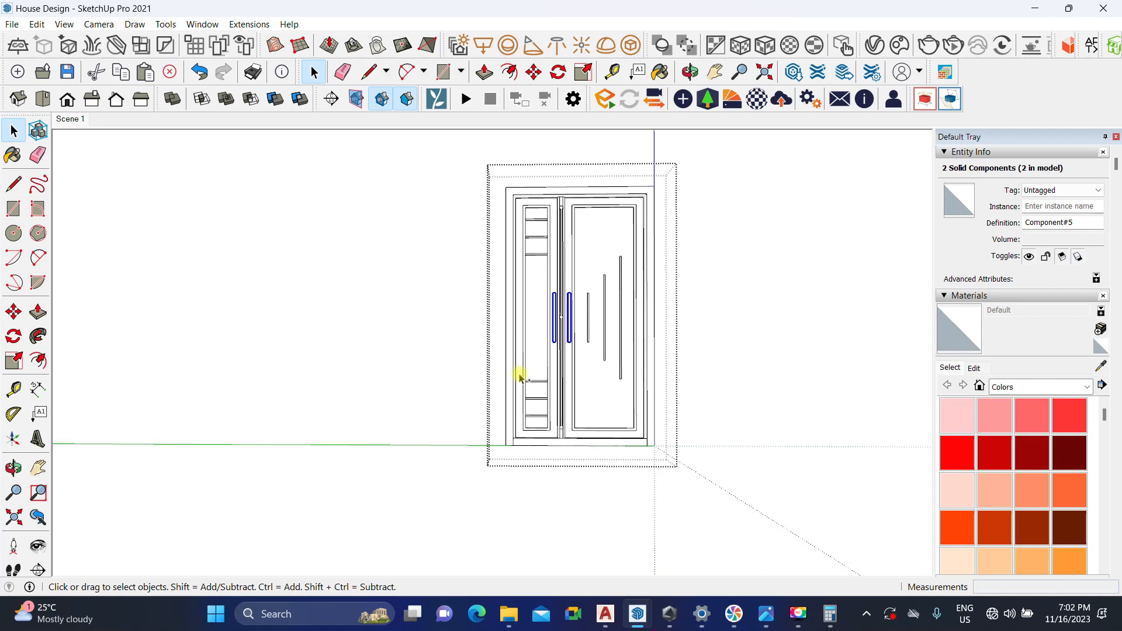
Step: Leave the door group's editing and move the whole double door 8 cm inward into the house's wall opening
left_click(480, 478)
left_click(583, 252)
middle_click_drag(583, 253, 527, 528)
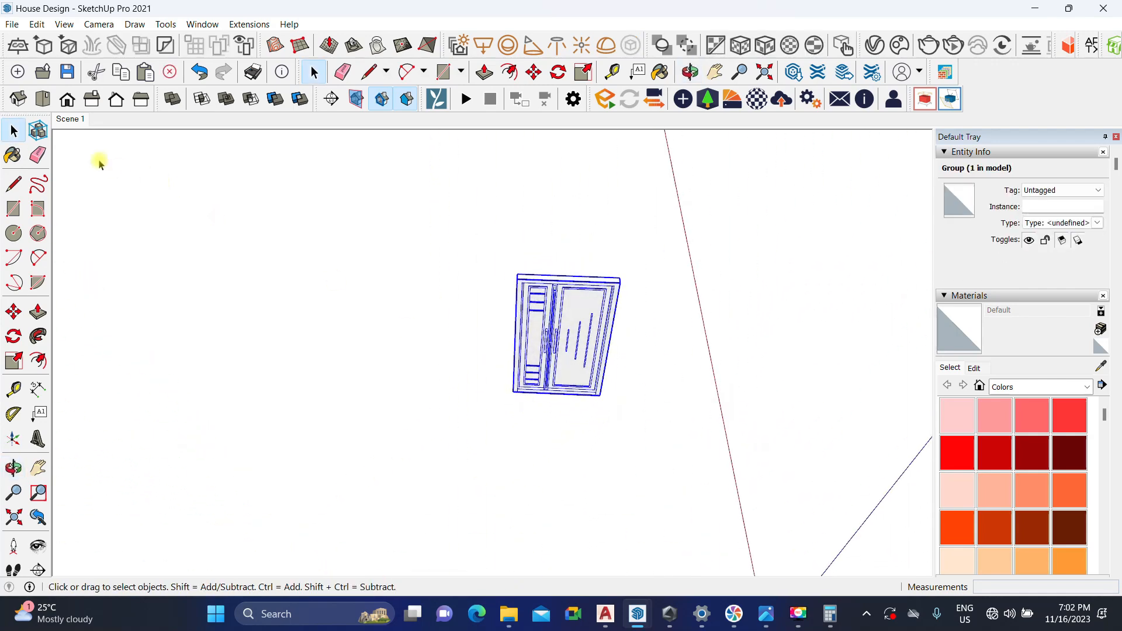
left_click(75, 120)
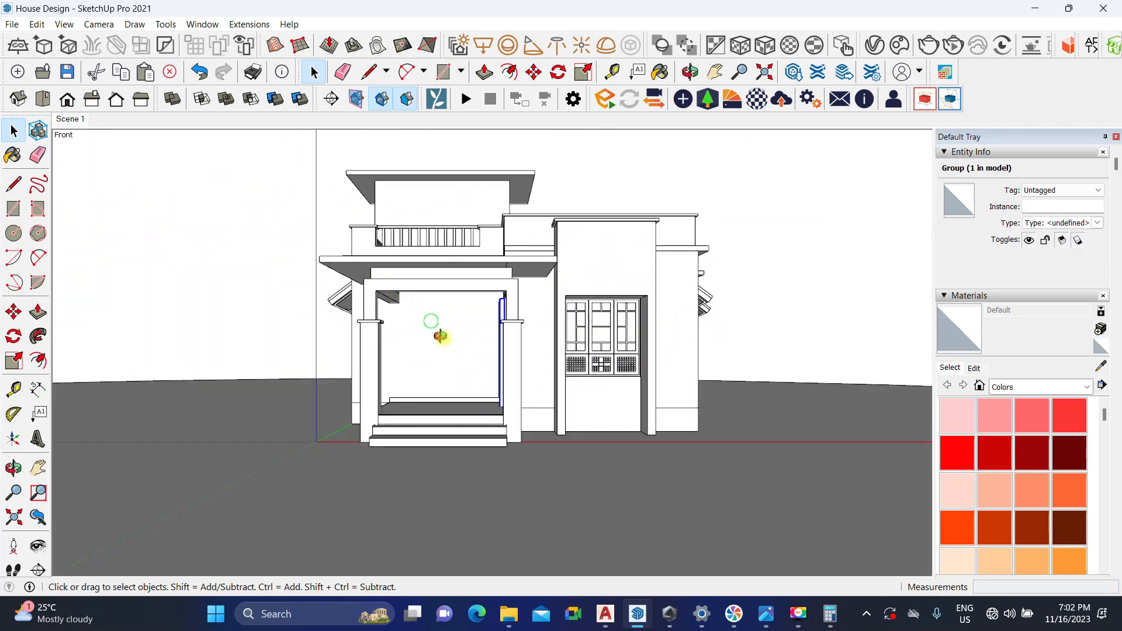
middle_click_drag(441, 335, 676, 488)
scroll(551, 423, "up", 7)
middle_click_drag(551, 421, 607, 274)
scroll(466, 363, "up", 5)
middle_click_drag(579, 207, 501, 248)
key("m")
scroll(637, 225, "up", 2)
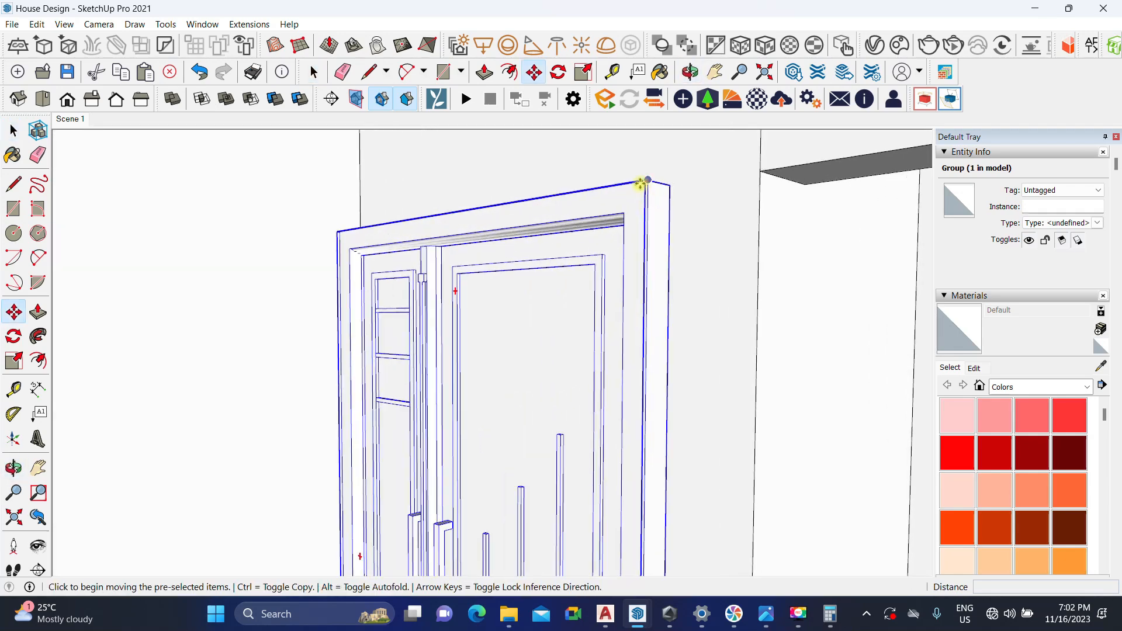
left_click(643, 182)
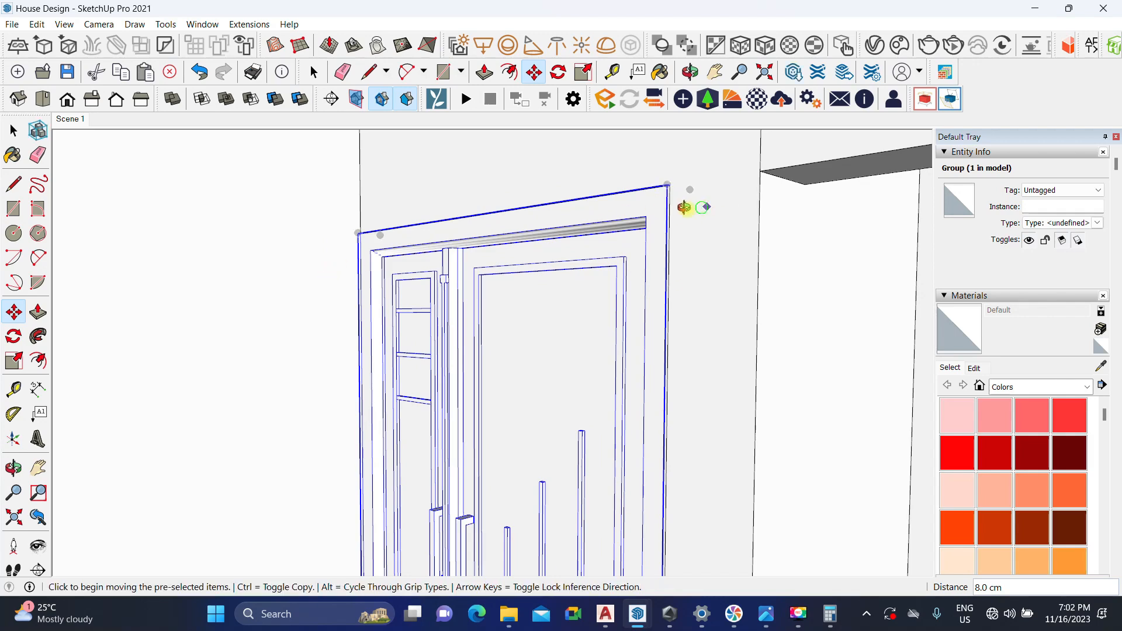
left_click(700, 205)
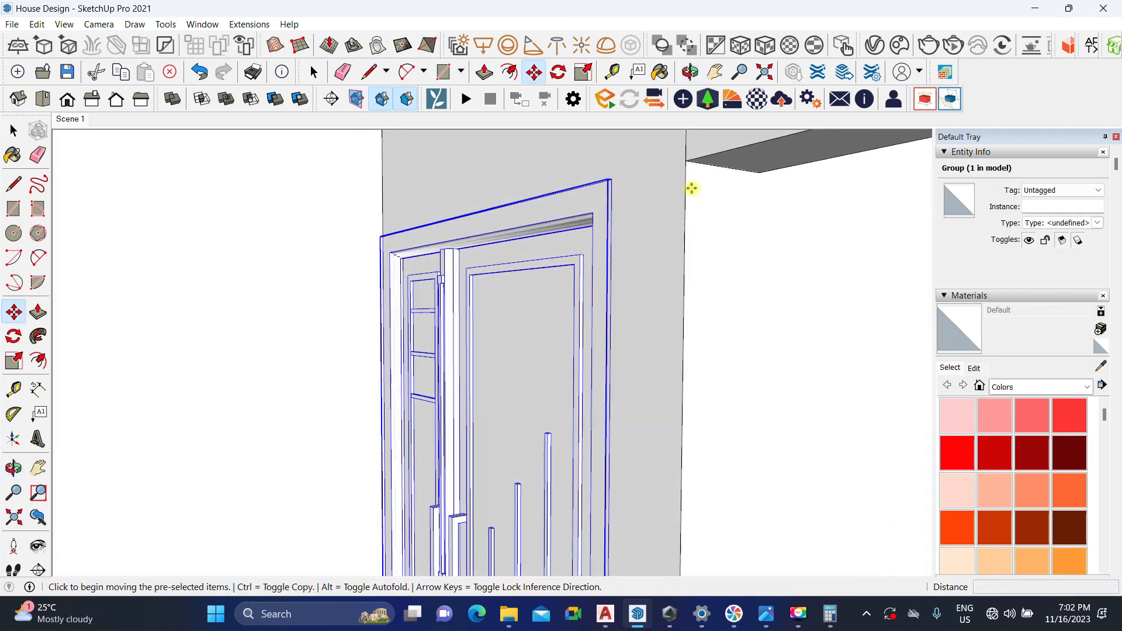
Step: Move the double door group further inward from the wall face to recess it in its opening, then deselect it
left_click(690, 187)
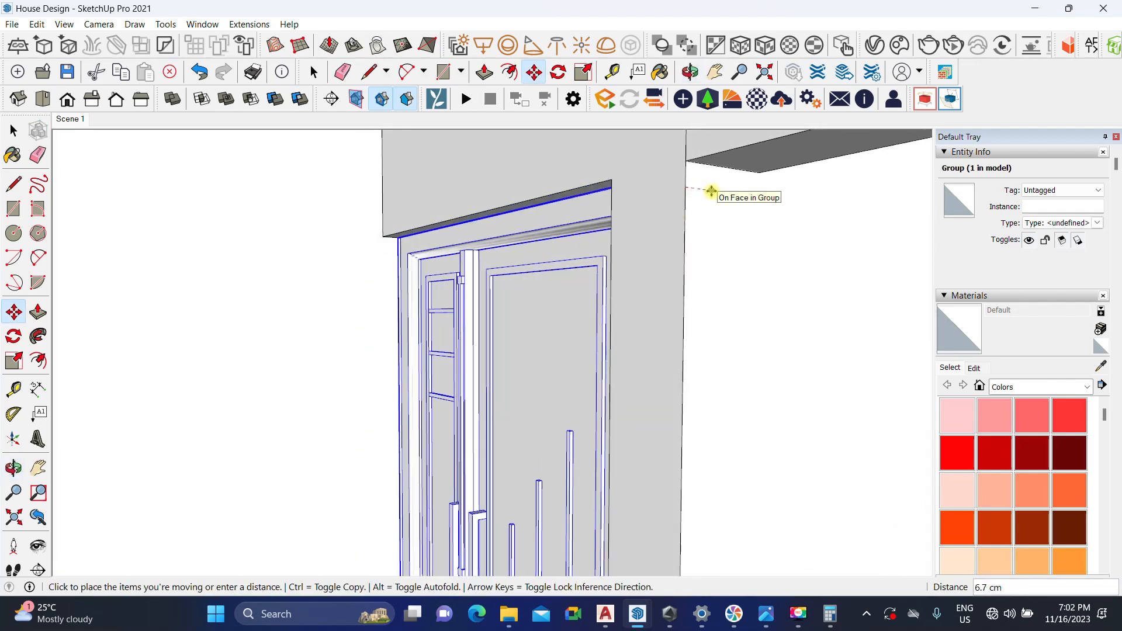
key("space")
middle_click_drag(711, 190, 682, 281)
scroll(624, 256, "down", 9)
middle_click_drag(500, 260, 719, 319)
left_click(774, 292)
Step: Examine the house from the saved Scene 1 view, its window side, its roof and its front porch
middle_click_drag(774, 292, 520, 403)
left_click(69, 119)
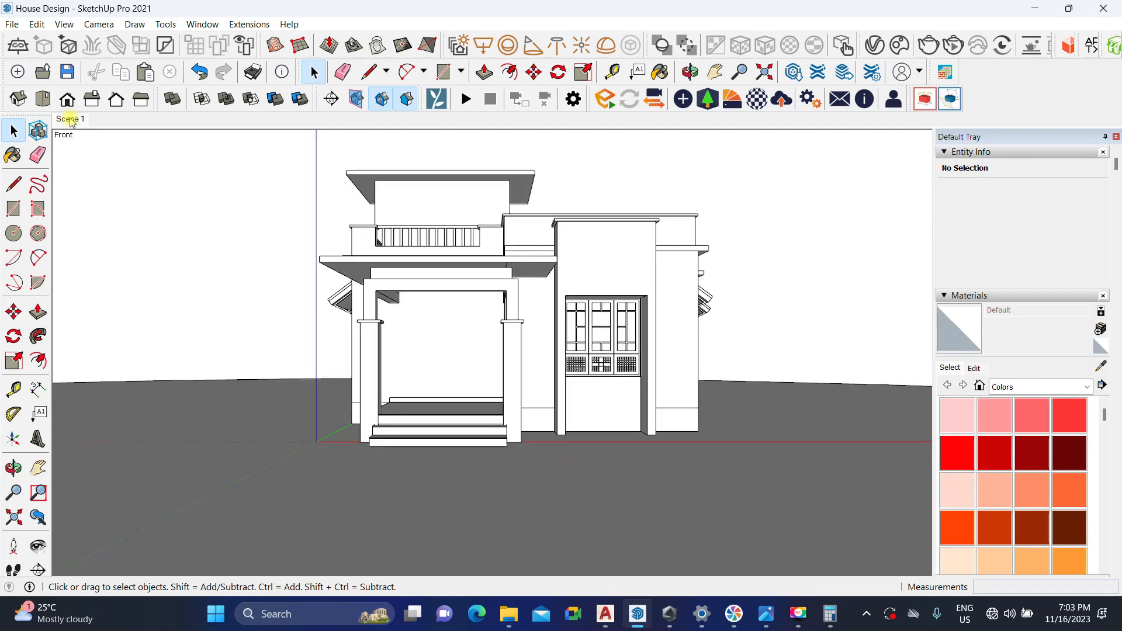
middle_click_drag(445, 215, 633, 358)
scroll(501, 420, "up", 3)
middle_click_drag(500, 420, 416, 429)
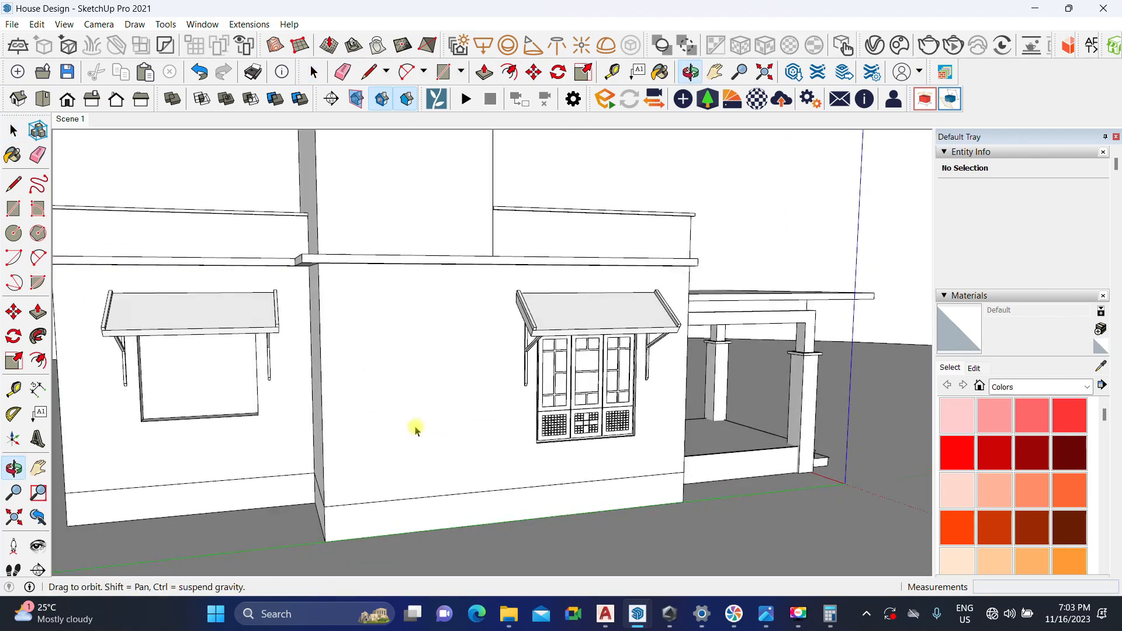
scroll(444, 409, "down", 3)
middle_click_drag(466, 390, 527, 413)
scroll(586, 453, "up", 2)
scroll(527, 413, "down", 3)
middle_click_drag(656, 345, 557, 399)
scroll(536, 384, "up", 3)
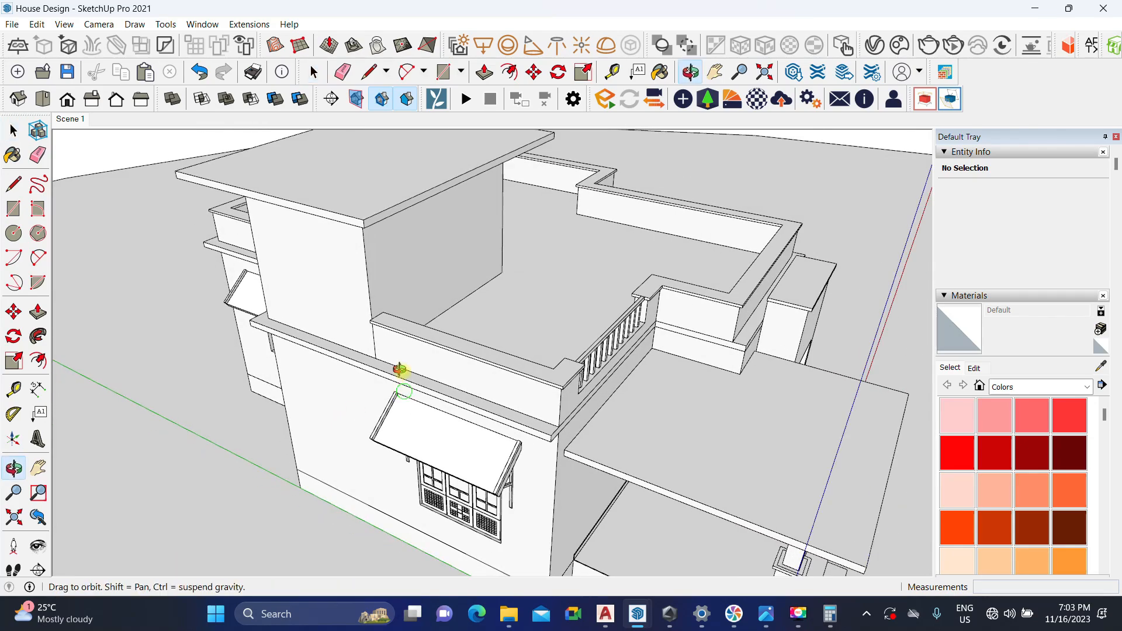
middle_click_drag(399, 369, 191, 272)
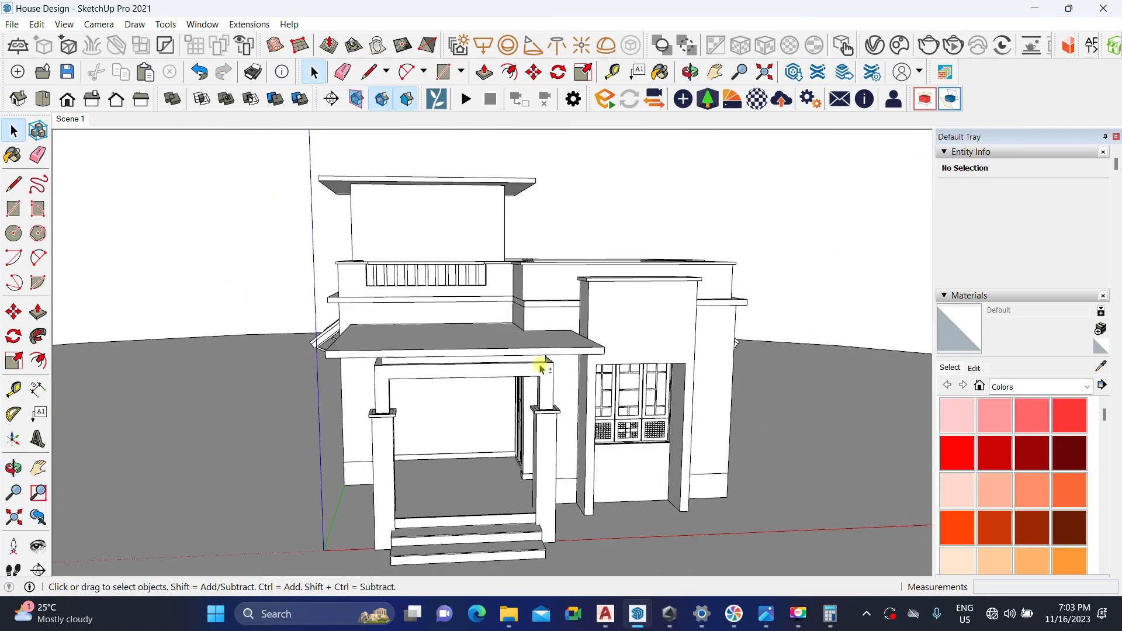